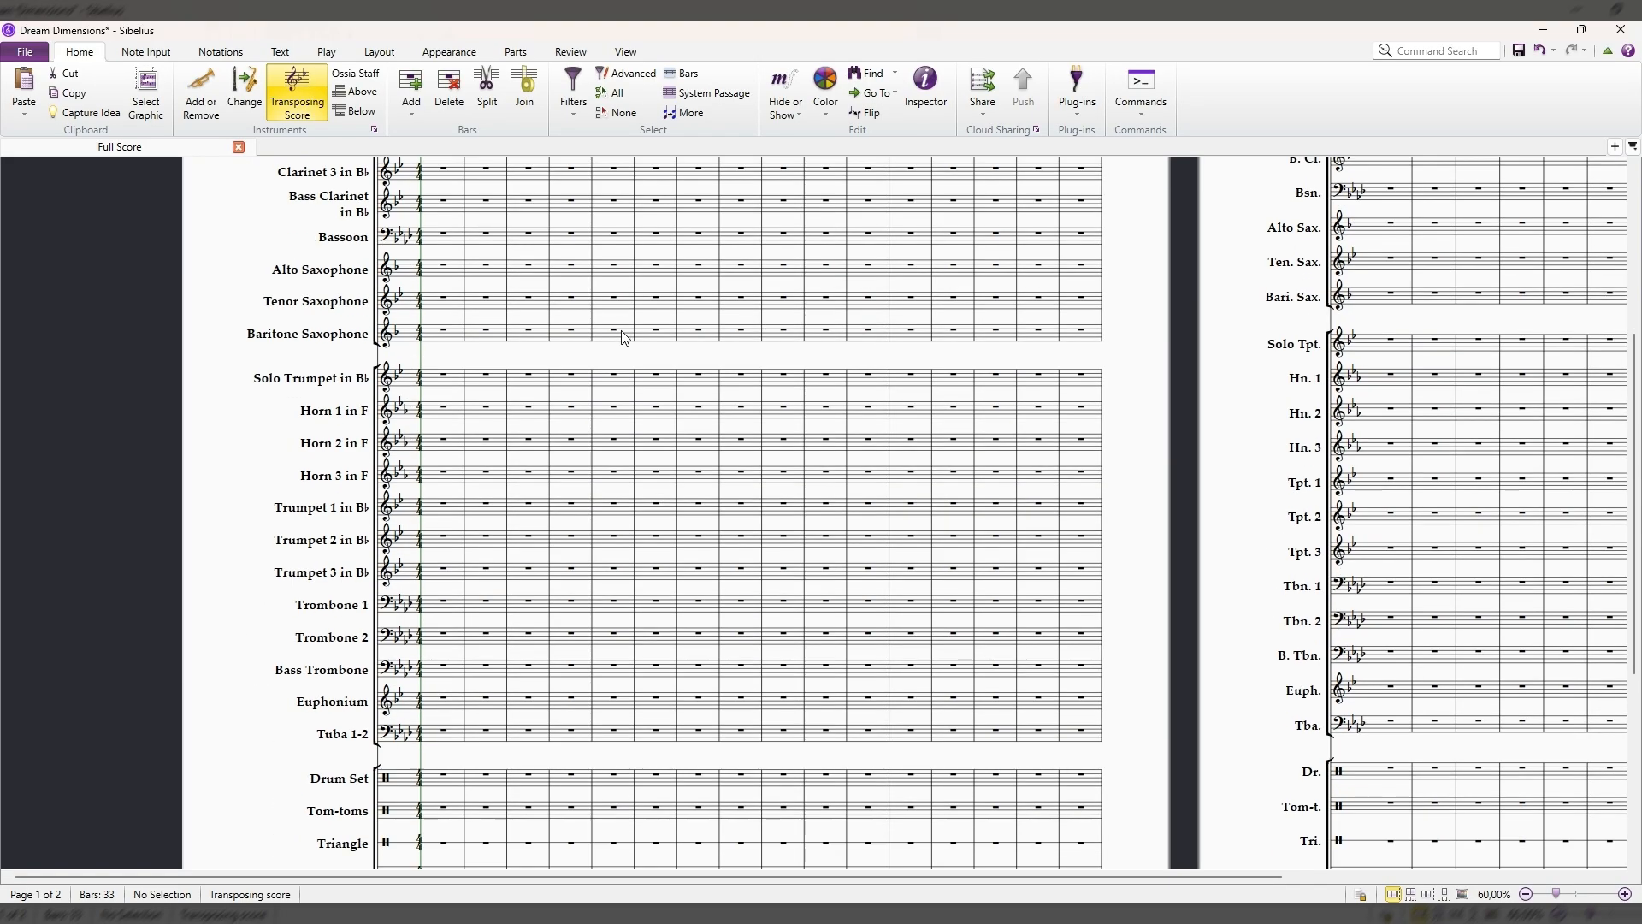
Review the Dream Dimensions title and its subtitle at the head of the score, selecting each text in turn.
{"action": "scroll", "coordinate": [625, 330], "scroll_direction": "up", "scroll_amount": 3}
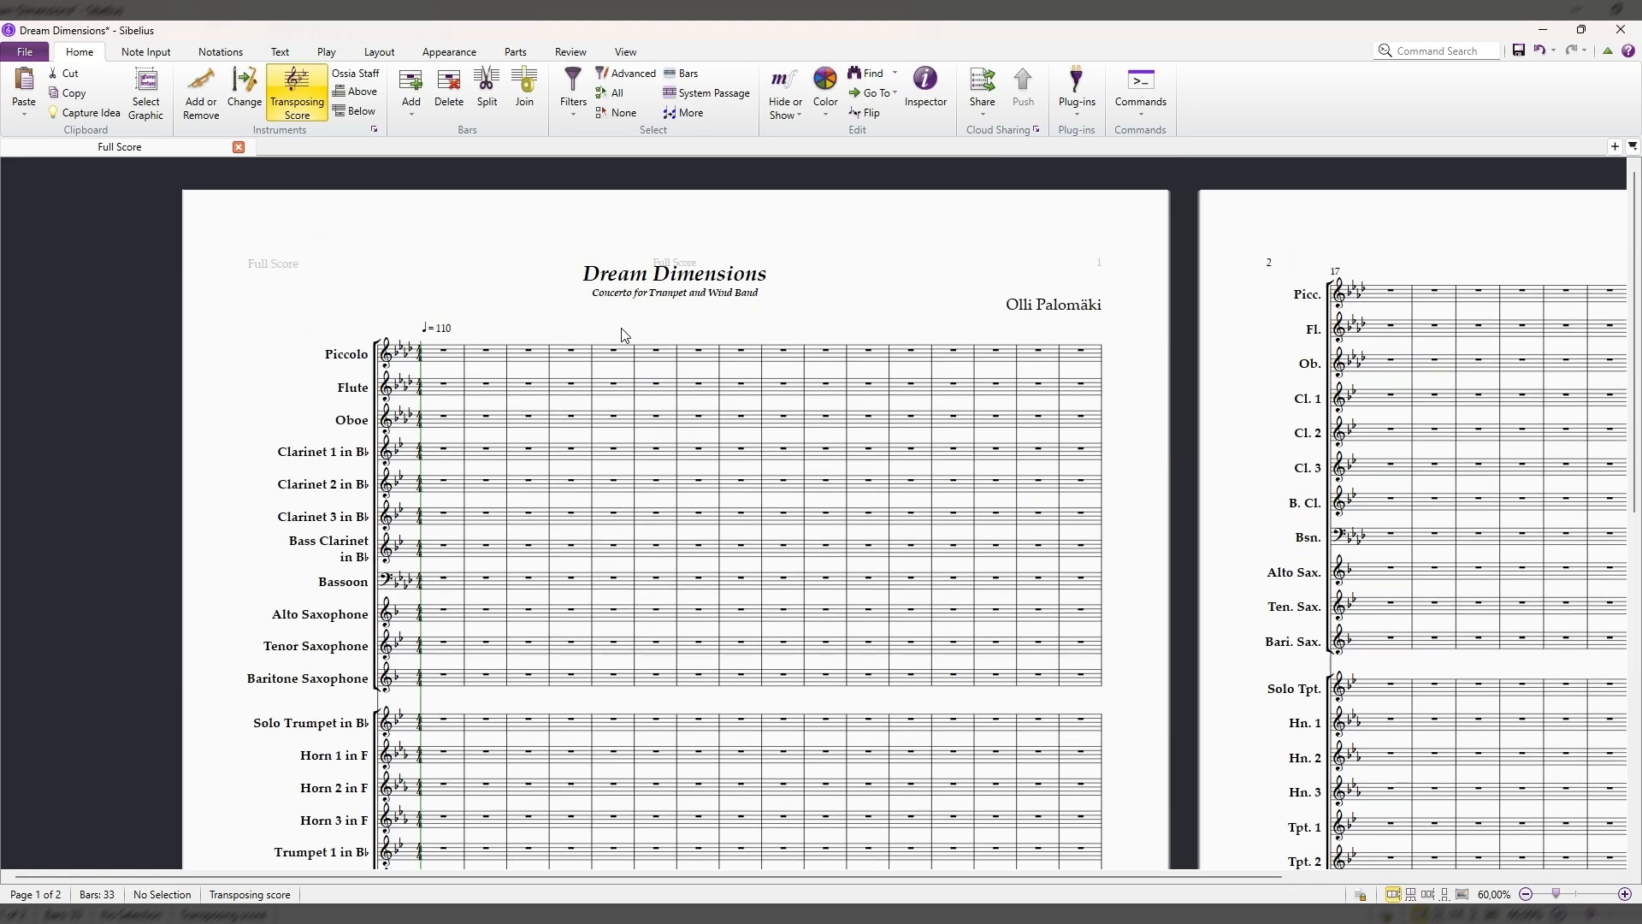
{"action": "left_click", "coordinate": [658, 295]}
{"action": "key", "text": "Escape"}
{"action": "left_click", "coordinate": [670, 295]}
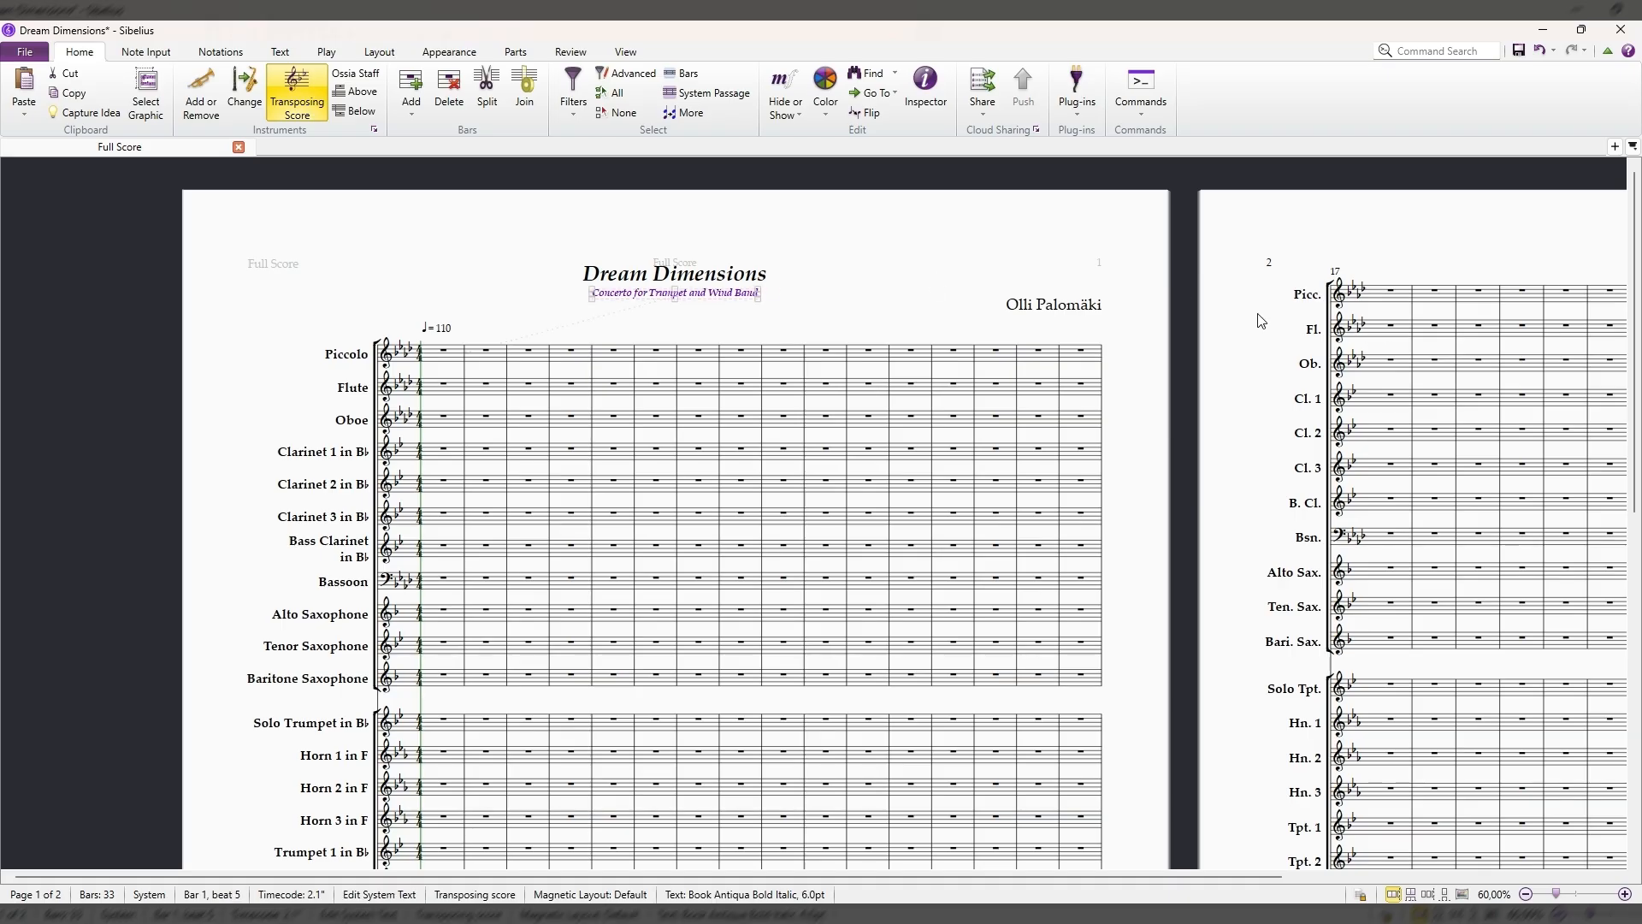
{"action": "left_click", "coordinate": [709, 278]}
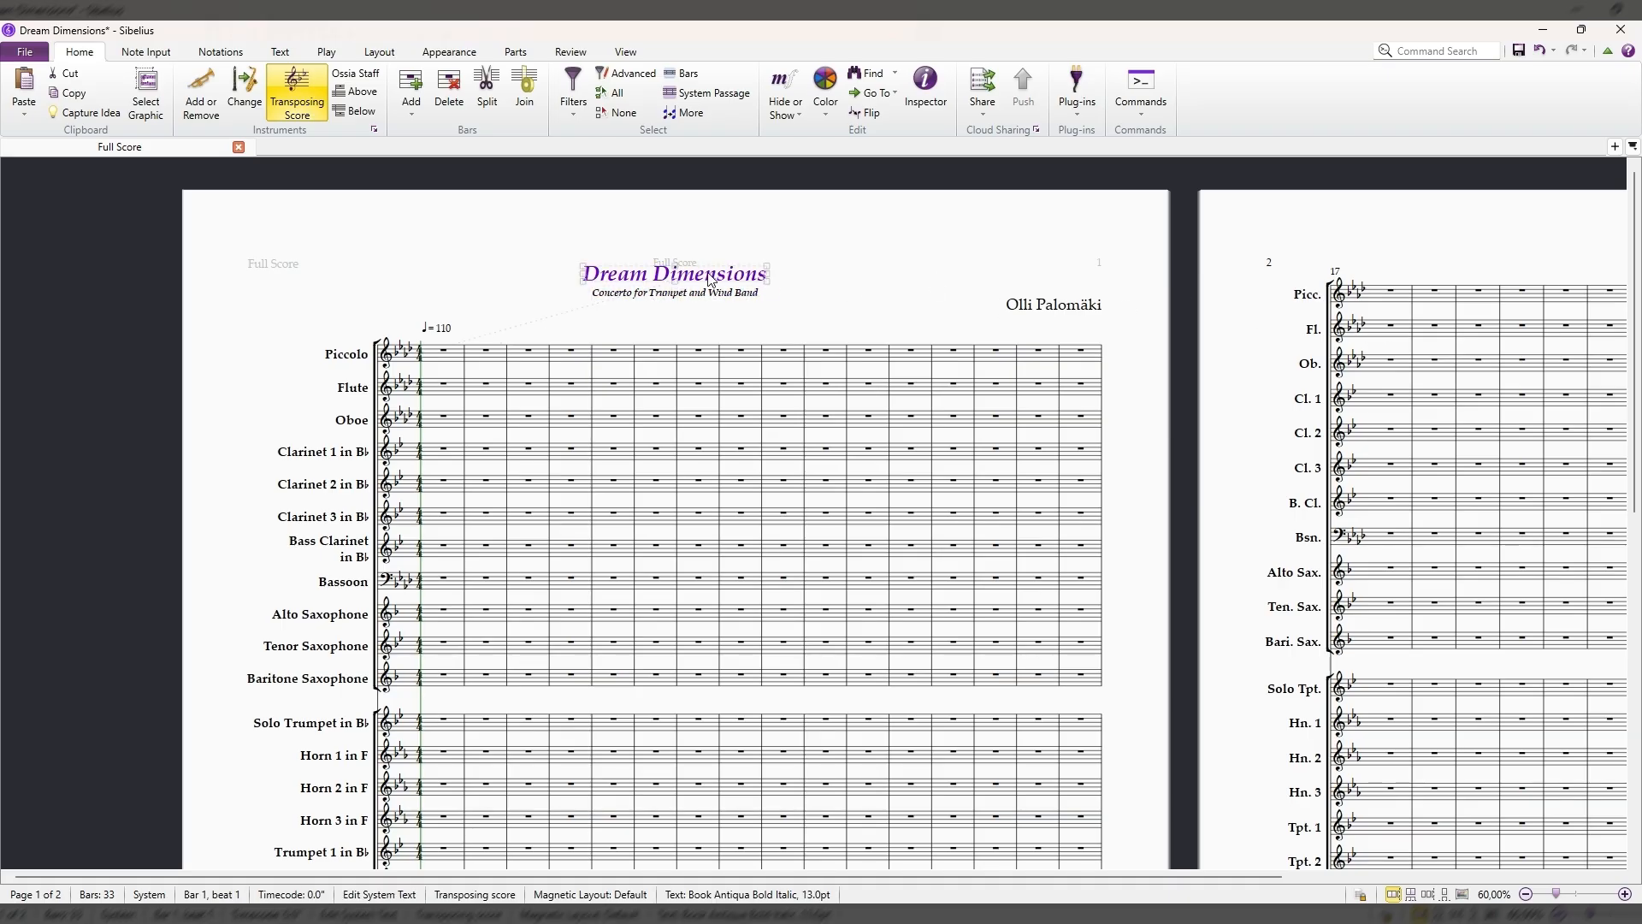
{"action": "left_click", "coordinate": [731, 314]}
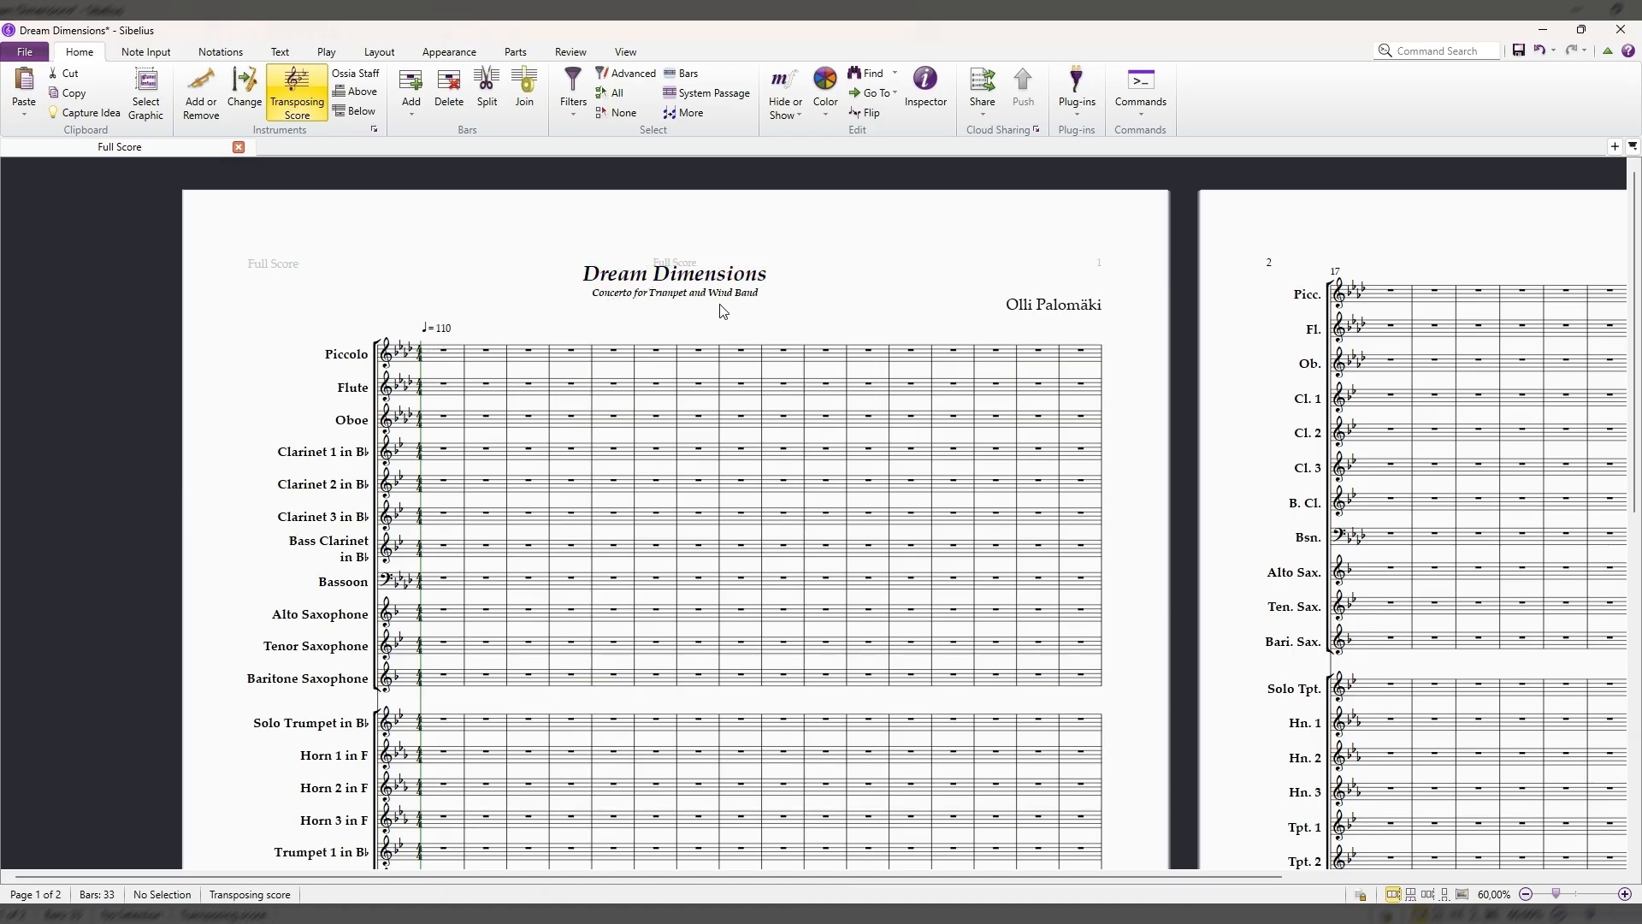
Look through the full score's instrument list from the woodwinds through the brass to the percussion.
{"action": "scroll", "coordinate": [723, 311], "scroll_direction": "down", "scroll_amount": 3}
{"action": "scroll", "coordinate": [721, 311], "scroll_direction": "down", "scroll_amount": 10}
{"action": "scroll", "coordinate": [715, 295], "scroll_direction": "up", "scroll_amount": 12}
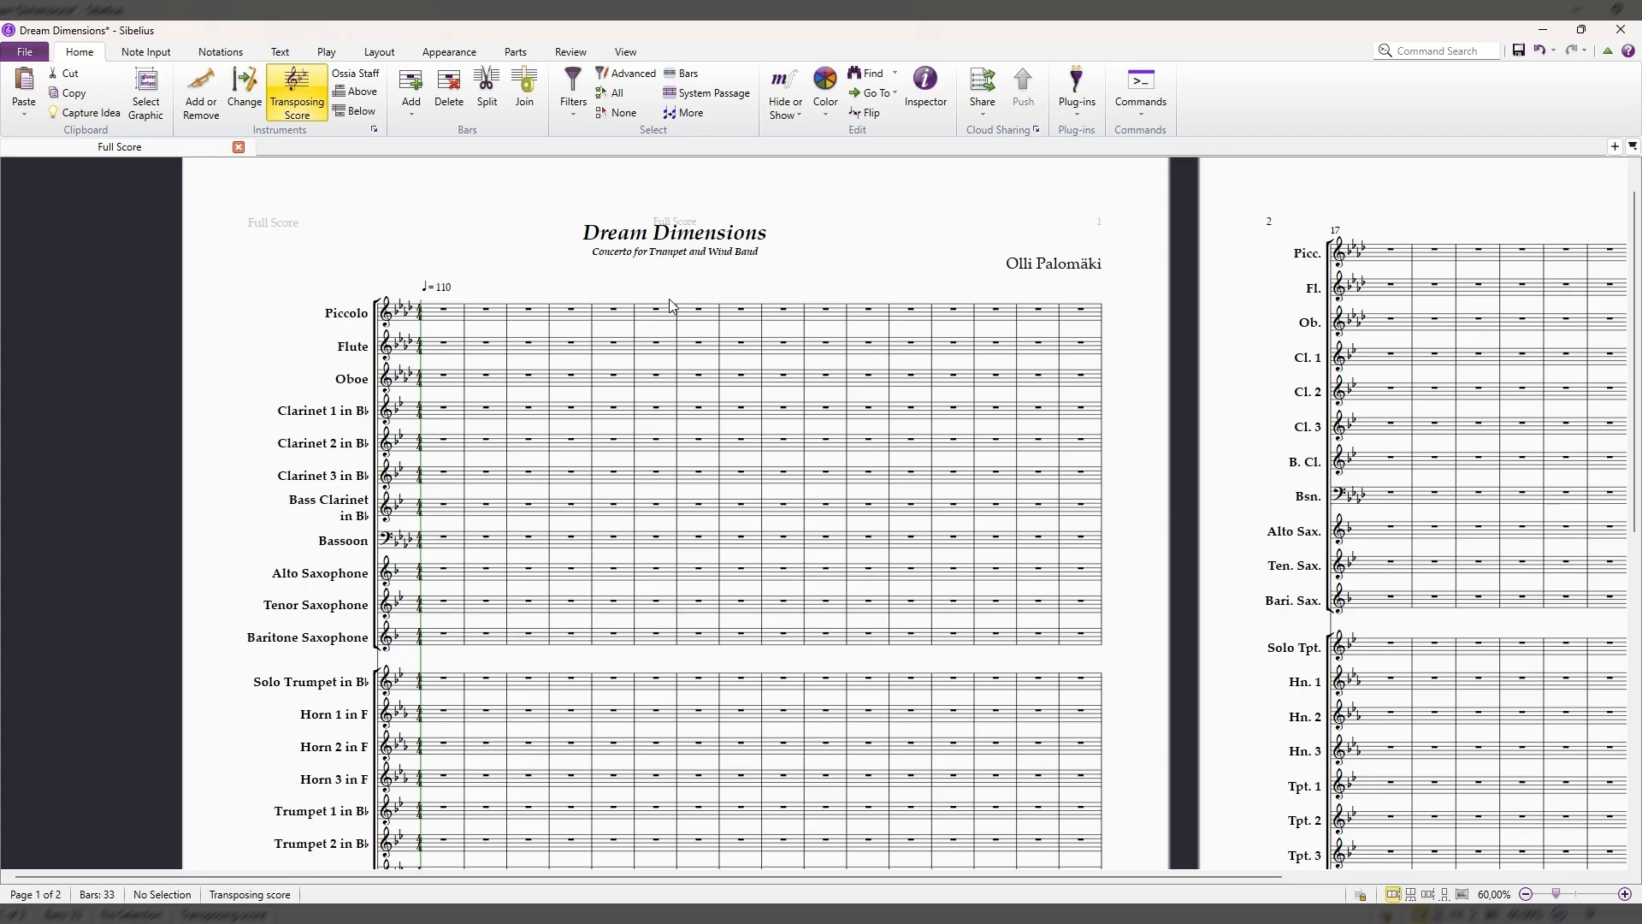
{"action": "scroll", "coordinate": [671, 305], "scroll_direction": "down", "scroll_amount": 3}
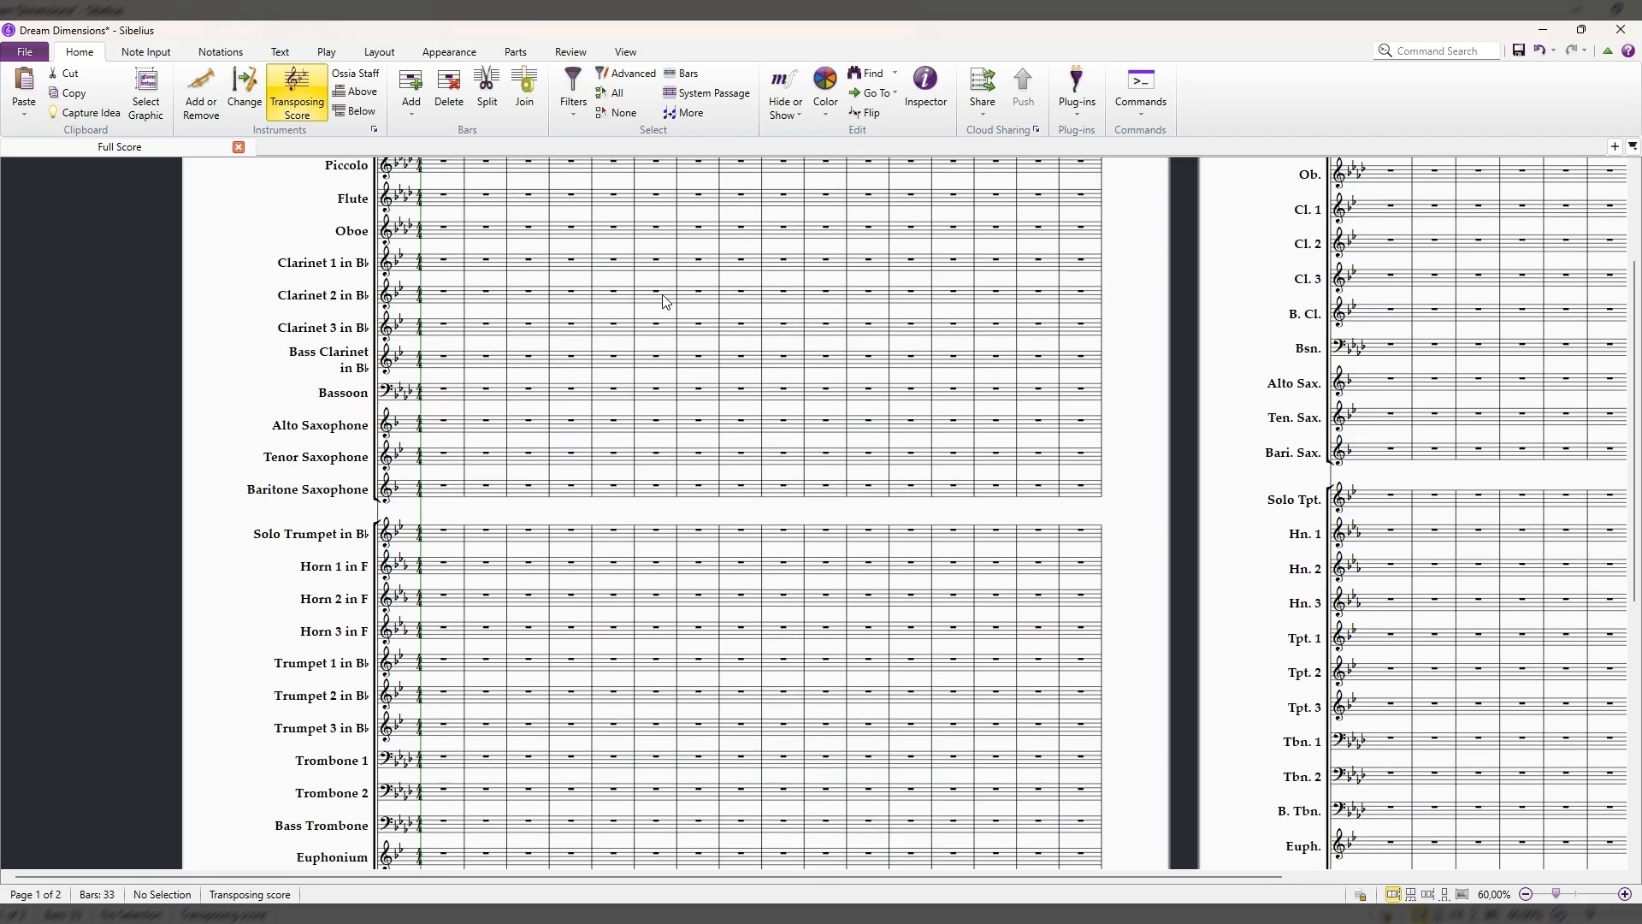
{"action": "scroll", "coordinate": [614, 342], "scroll_direction": "up", "scroll_amount": 4}
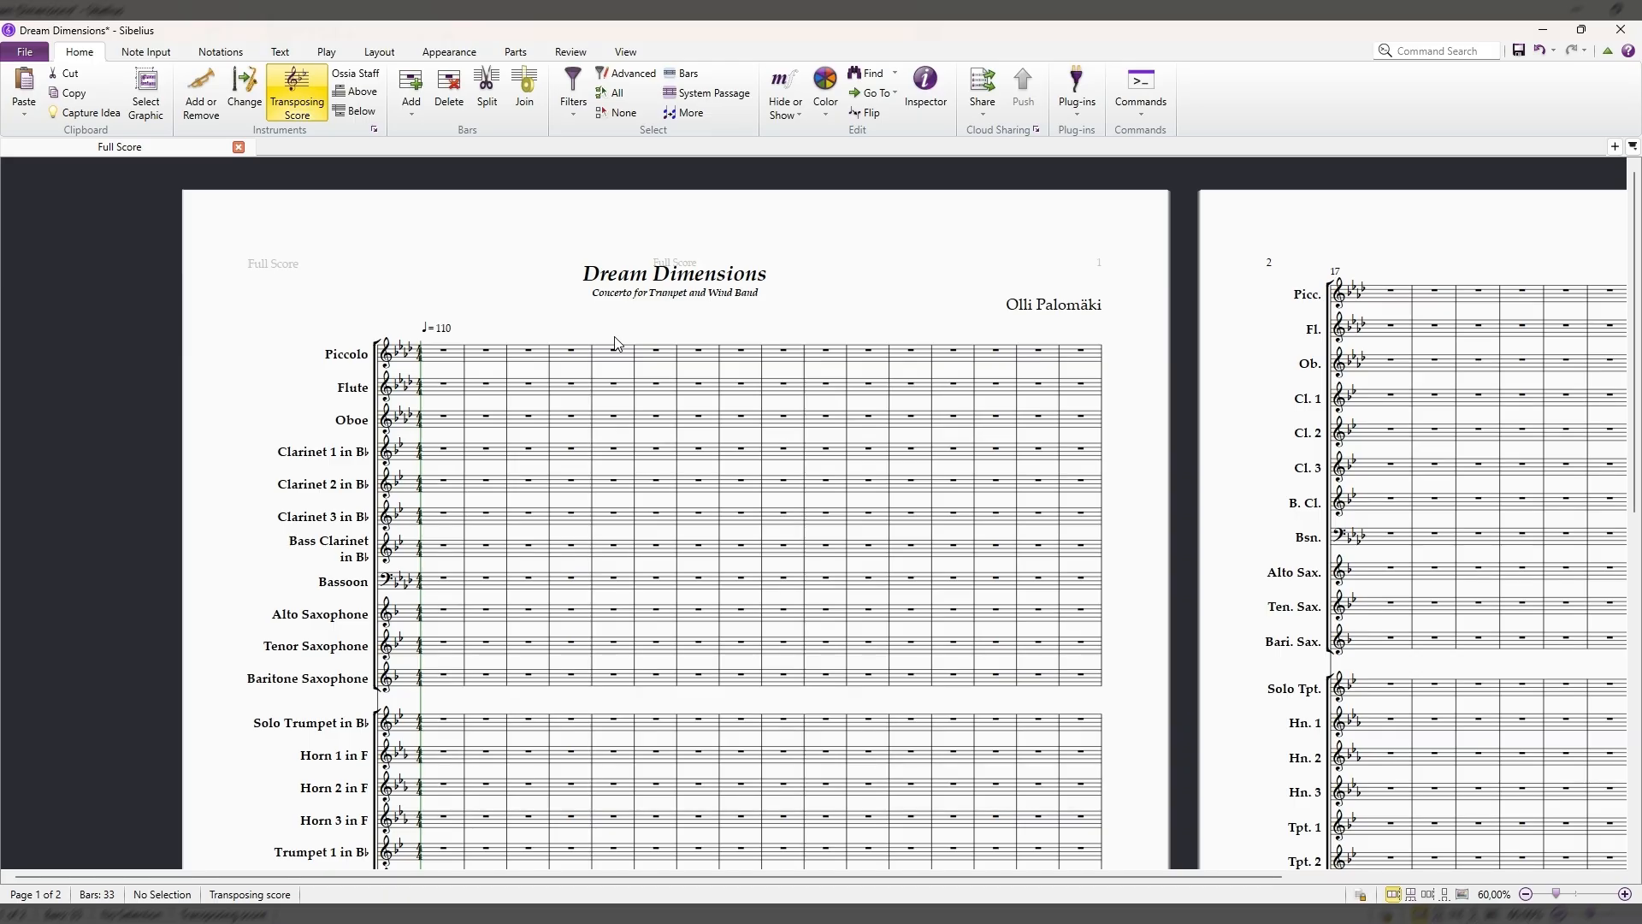
{"action": "scroll", "coordinate": [614, 338], "scroll_direction": "down", "scroll_amount": 10}
{"action": "scroll", "coordinate": [602, 401], "scroll_direction": "up", "scroll_amount": 10}
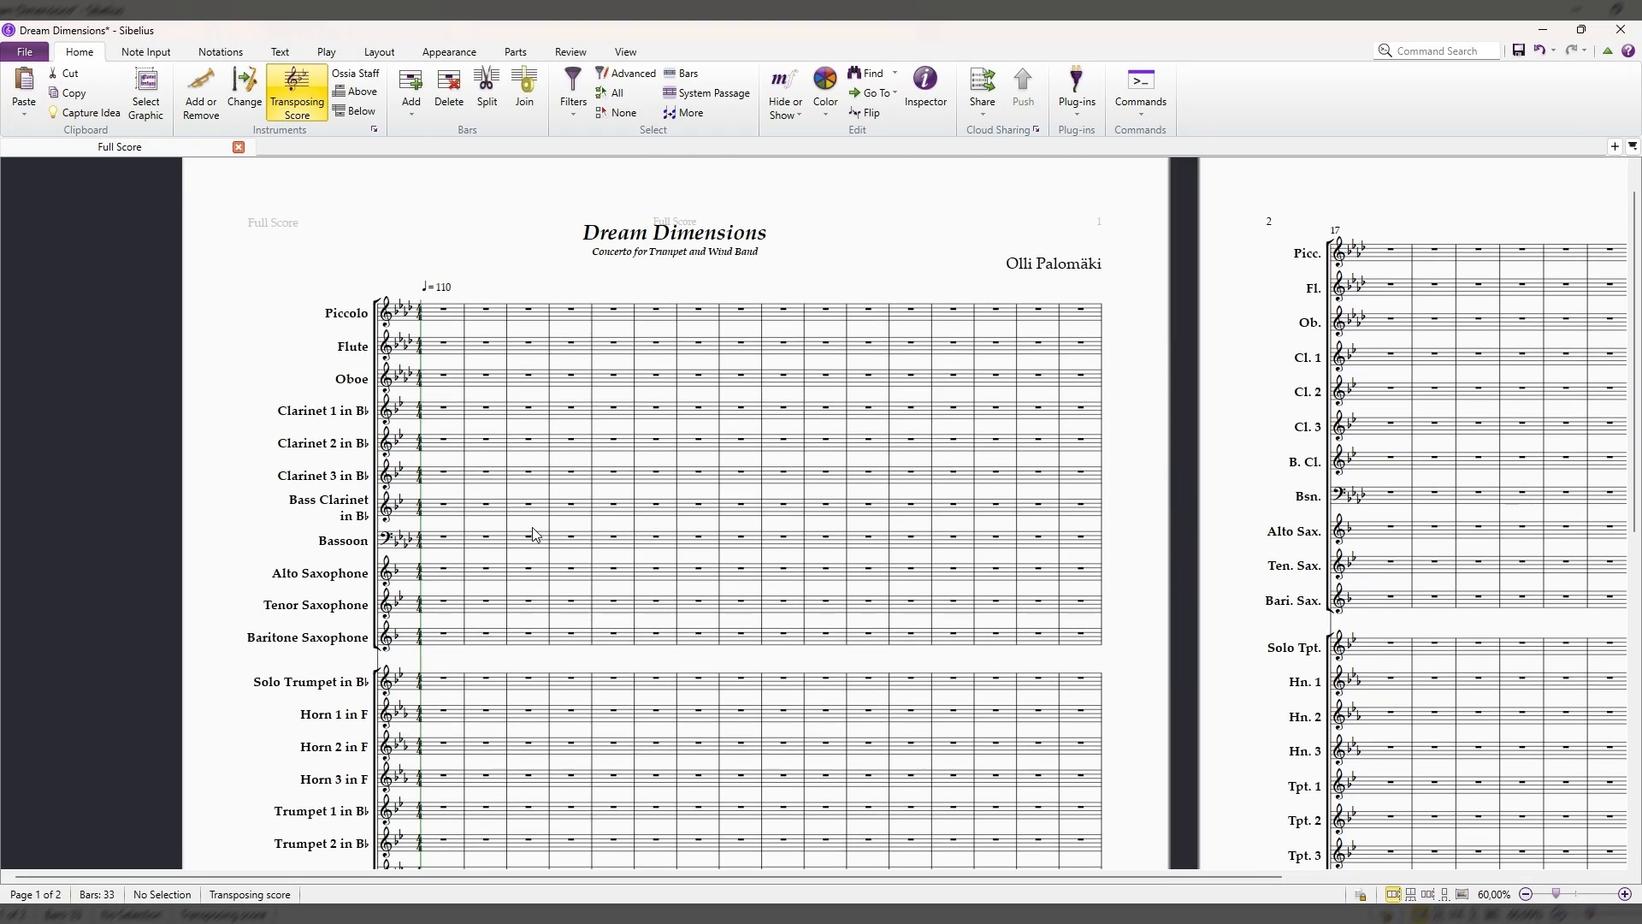
{"action": "scroll", "coordinate": [618, 416], "scroll_direction": "down", "scroll_amount": 10}
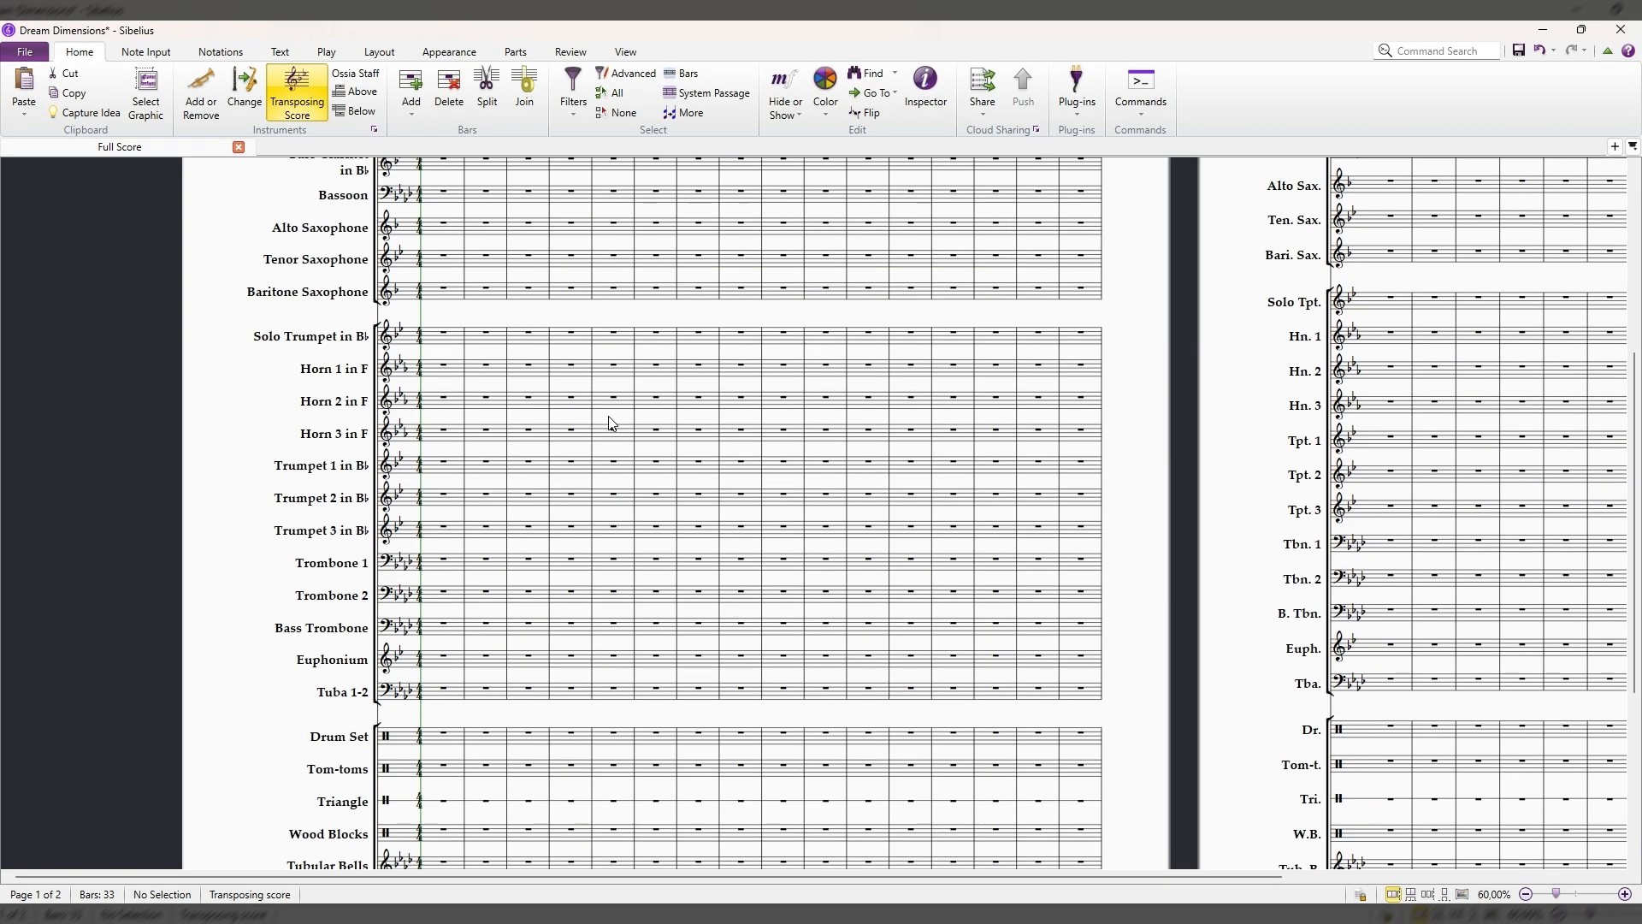
{"action": "scroll", "coordinate": [607, 425], "scroll_direction": "up", "scroll_amount": 8}
{"action": "scroll", "coordinate": [603, 430], "scroll_direction": "up", "scroll_amount": 3}
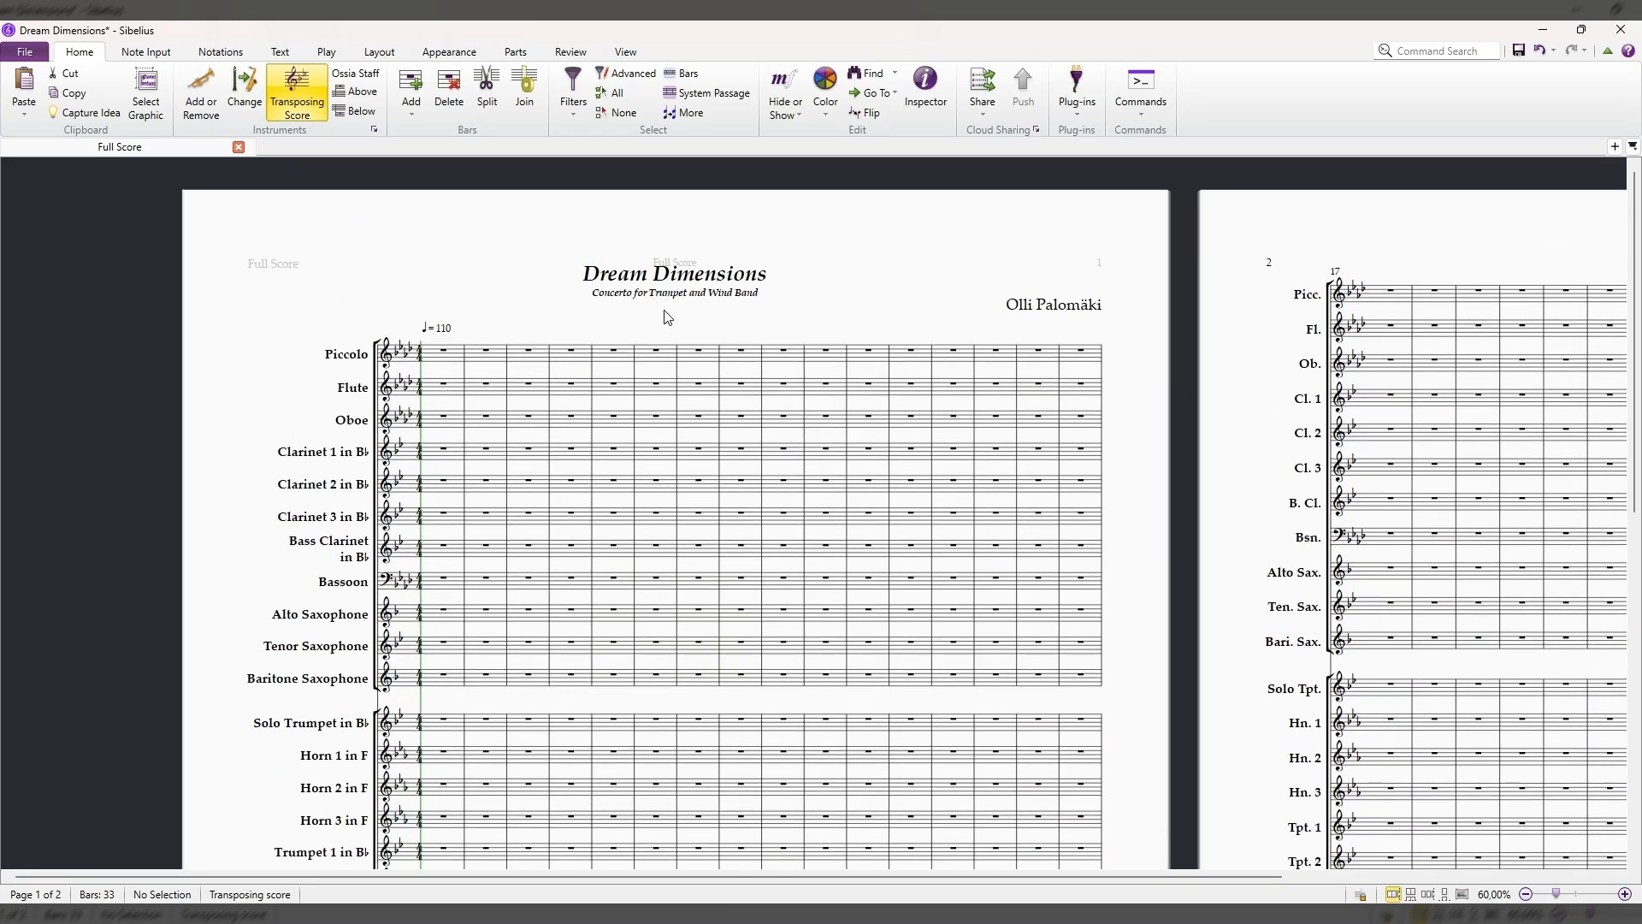
{"action": "scroll", "coordinate": [524, 363], "scroll_direction": "down", "scroll_amount": 5}
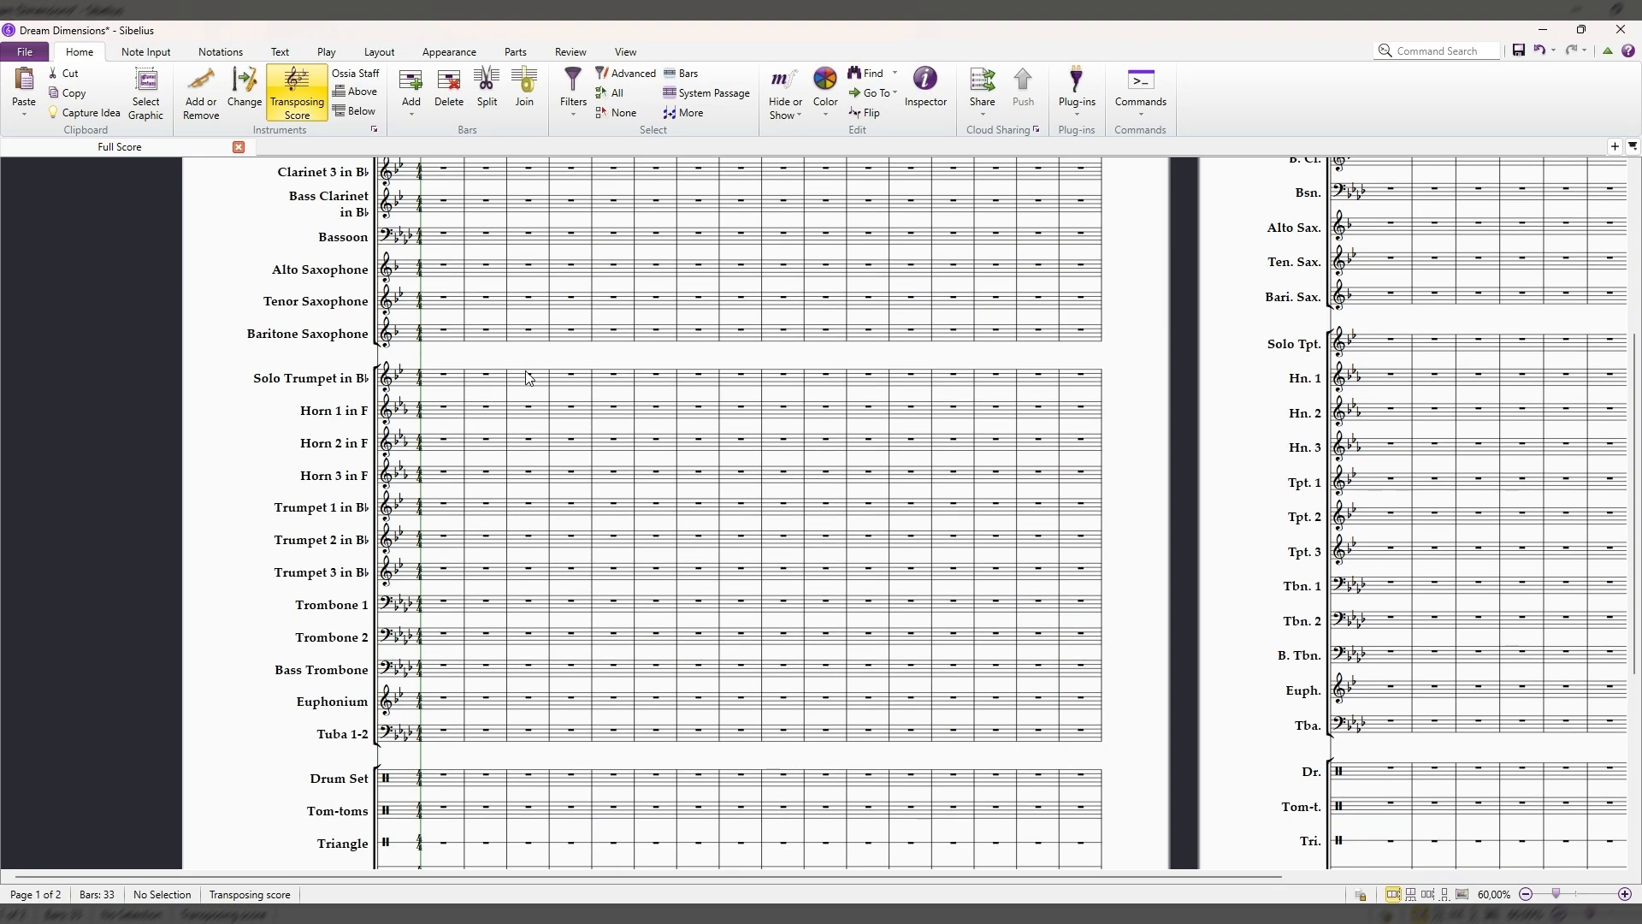
{"action": "scroll", "coordinate": [526, 376], "scroll_direction": "down", "scroll_amount": 5}
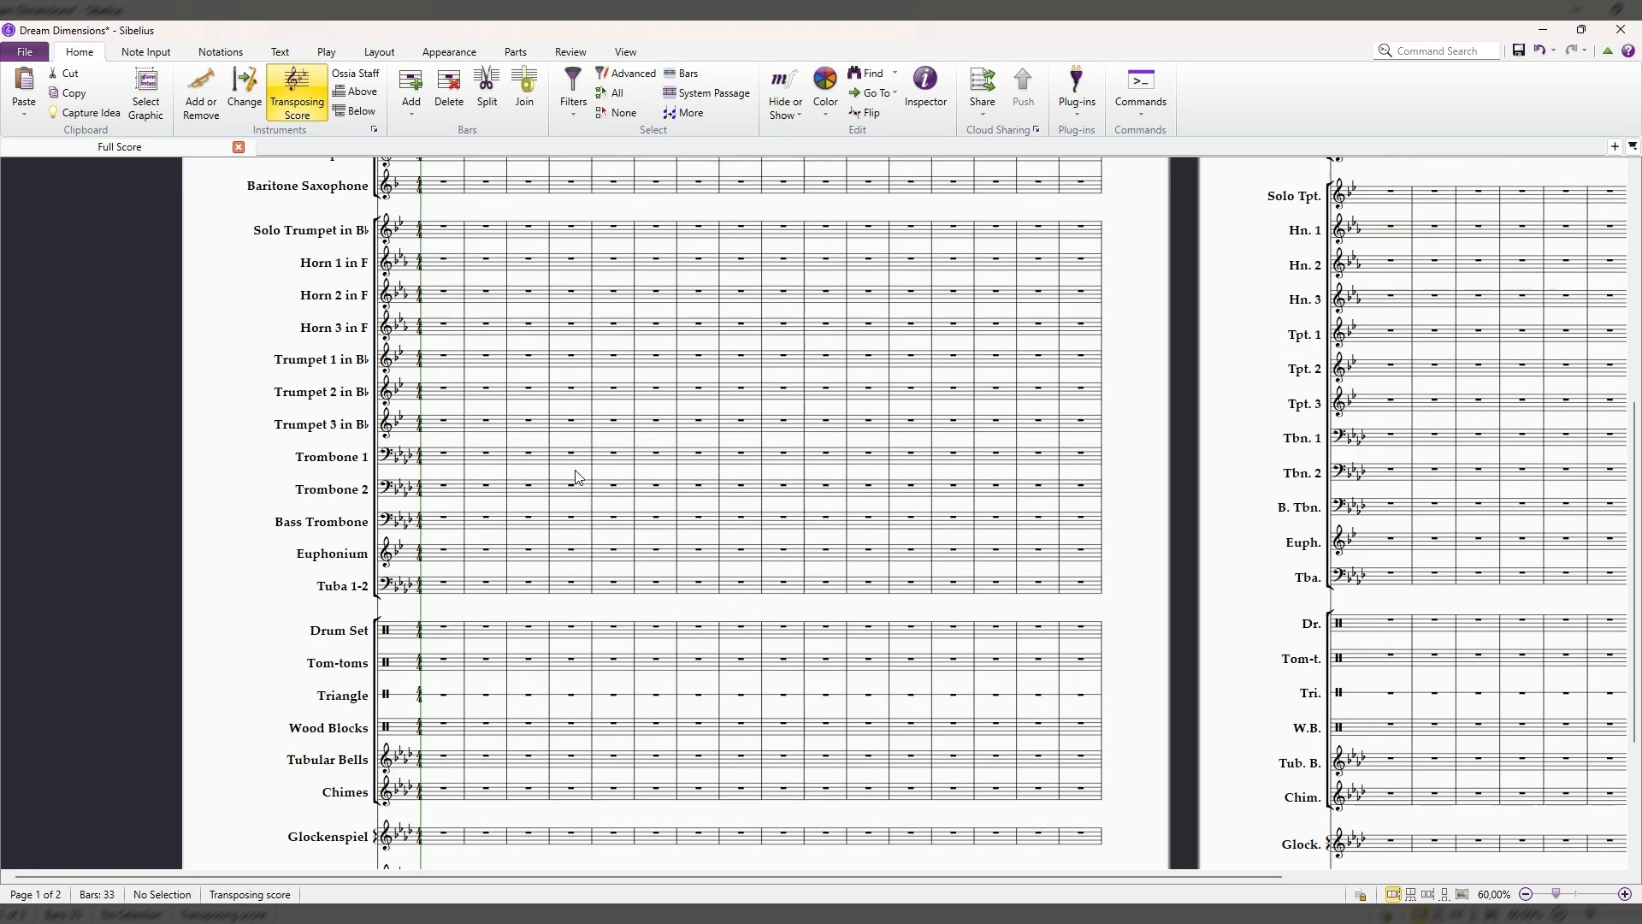
{"action": "scroll", "coordinate": [541, 456], "scroll_direction": "up", "scroll_amount": 10}
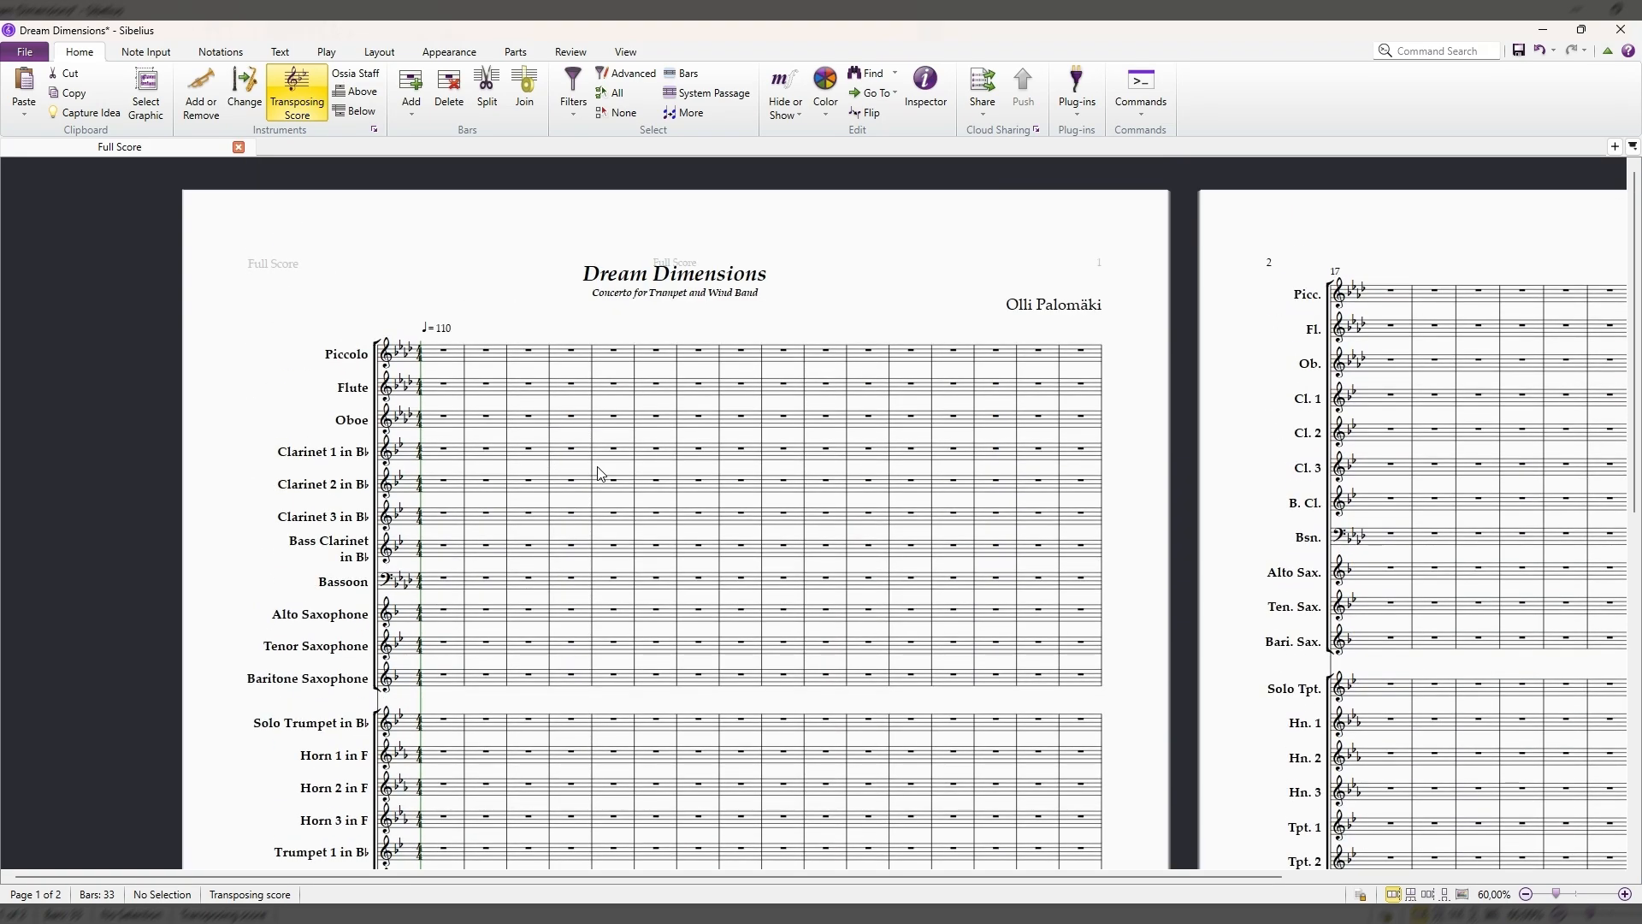
Examine the percussion section of the score, from the Drum Set staff to the Vibraphone staff.
{"action": "scroll", "coordinate": [590, 475], "scroll_direction": "down", "scroll_amount": 10}
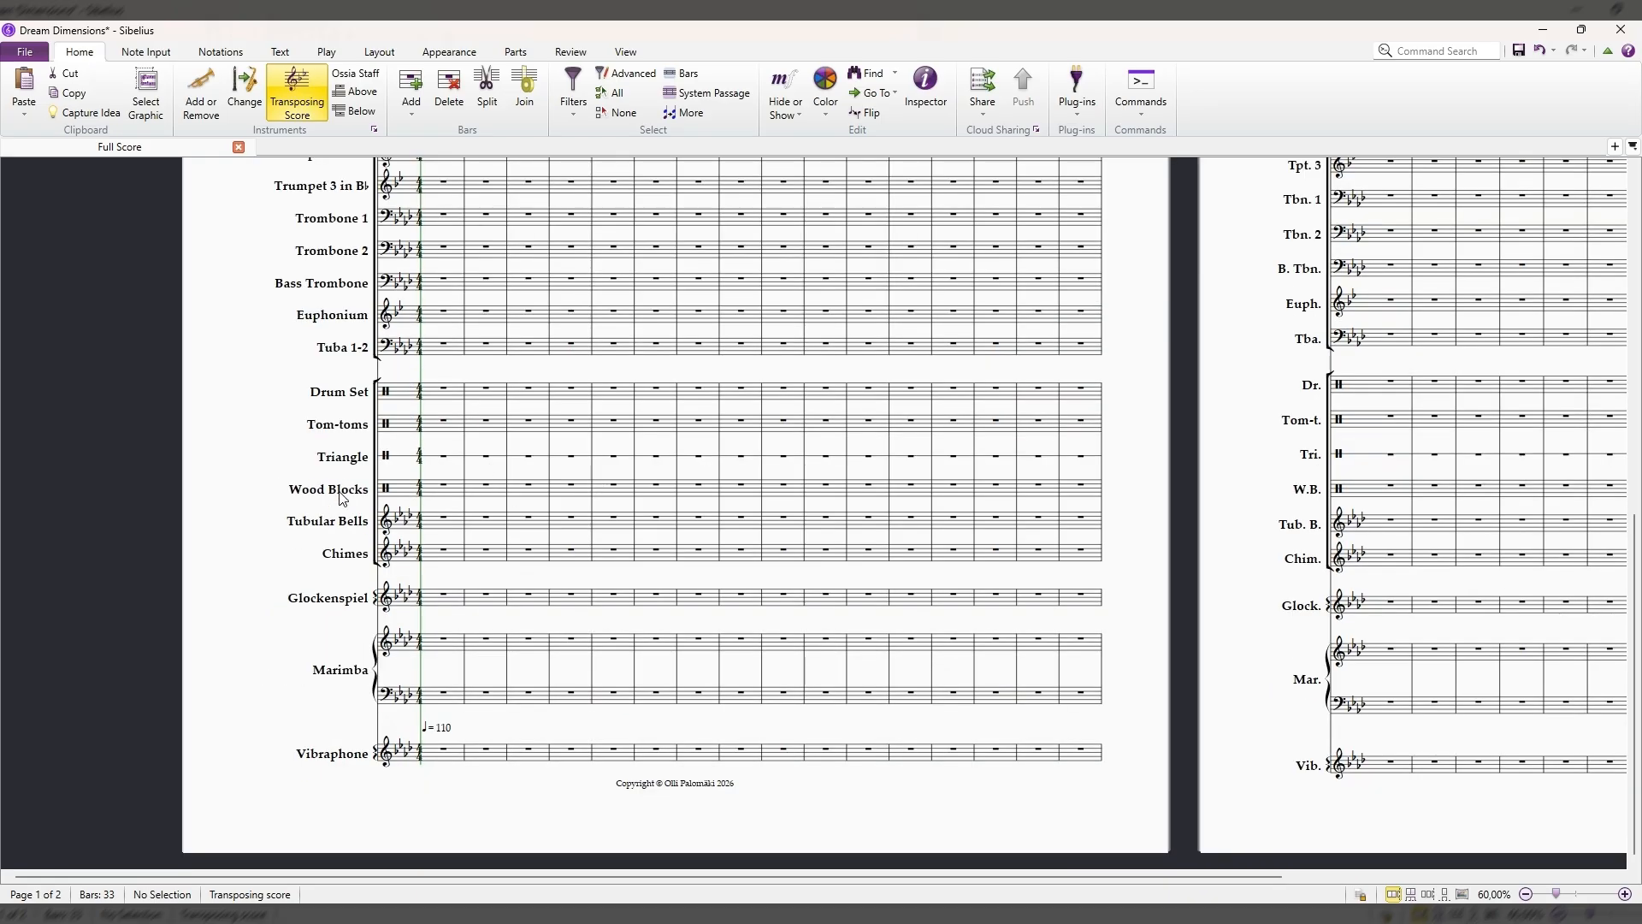
{"action": "left_click", "coordinate": [357, 462]}
{"action": "left_click", "coordinate": [357, 395]}
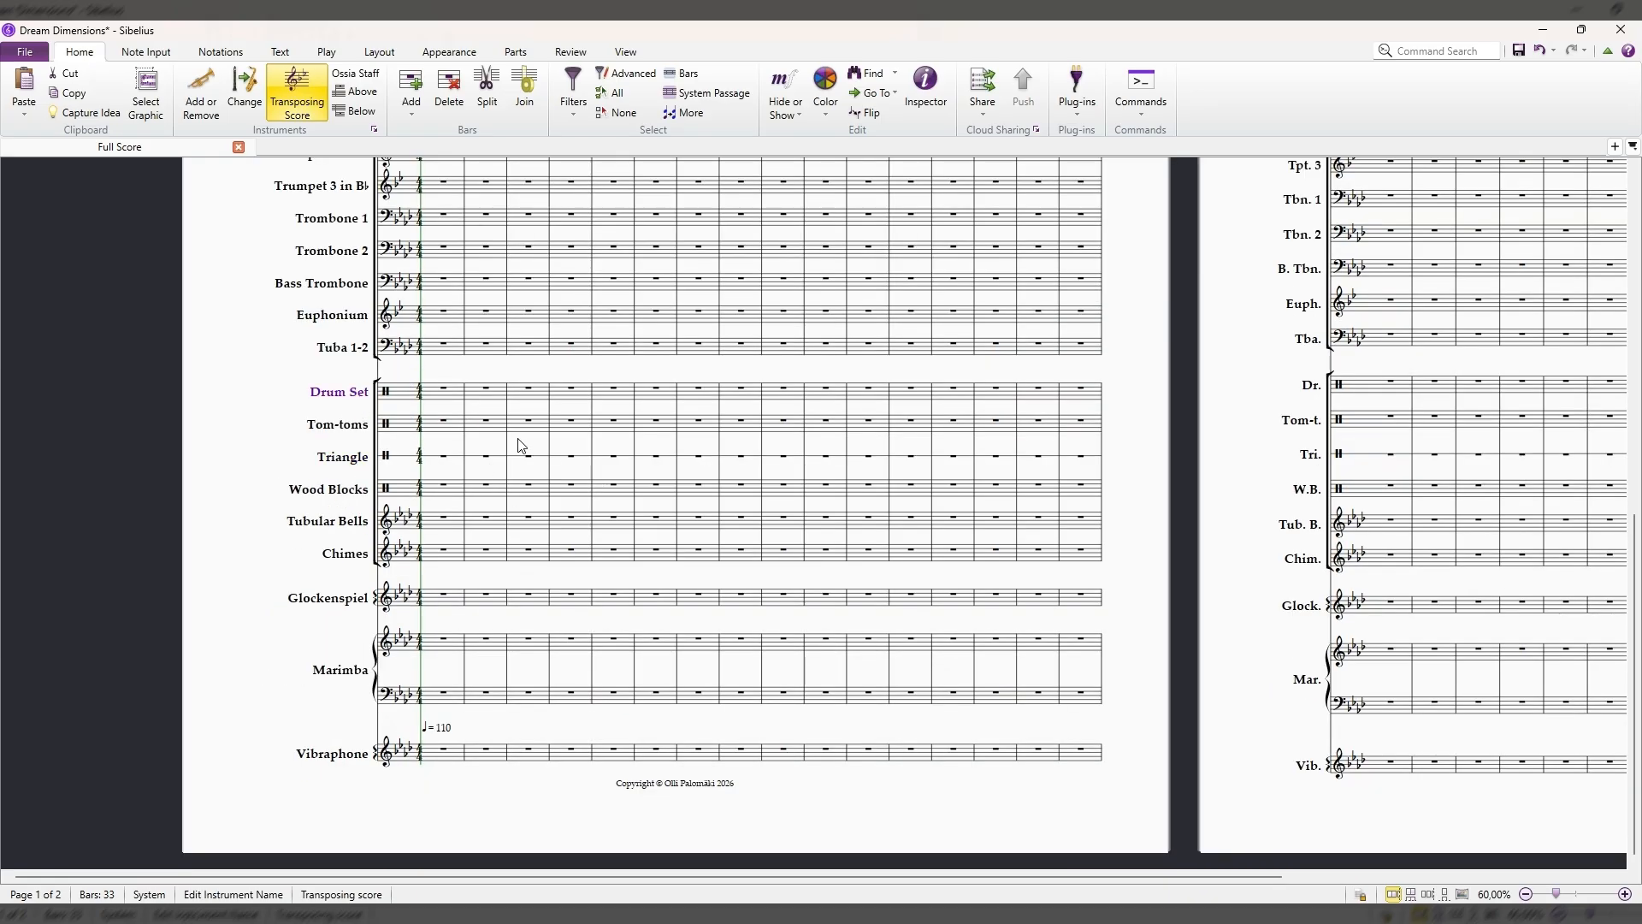
{"action": "scroll", "coordinate": [525, 447], "scroll_direction": "up", "scroll_amount": 1}
{"action": "scroll", "coordinate": [524, 447], "scroll_direction": "down", "scroll_amount": 1}
{"action": "scroll", "coordinate": [547, 453], "scroll_direction": "up", "scroll_amount": 1}
{"action": "key", "text": "Escape"}
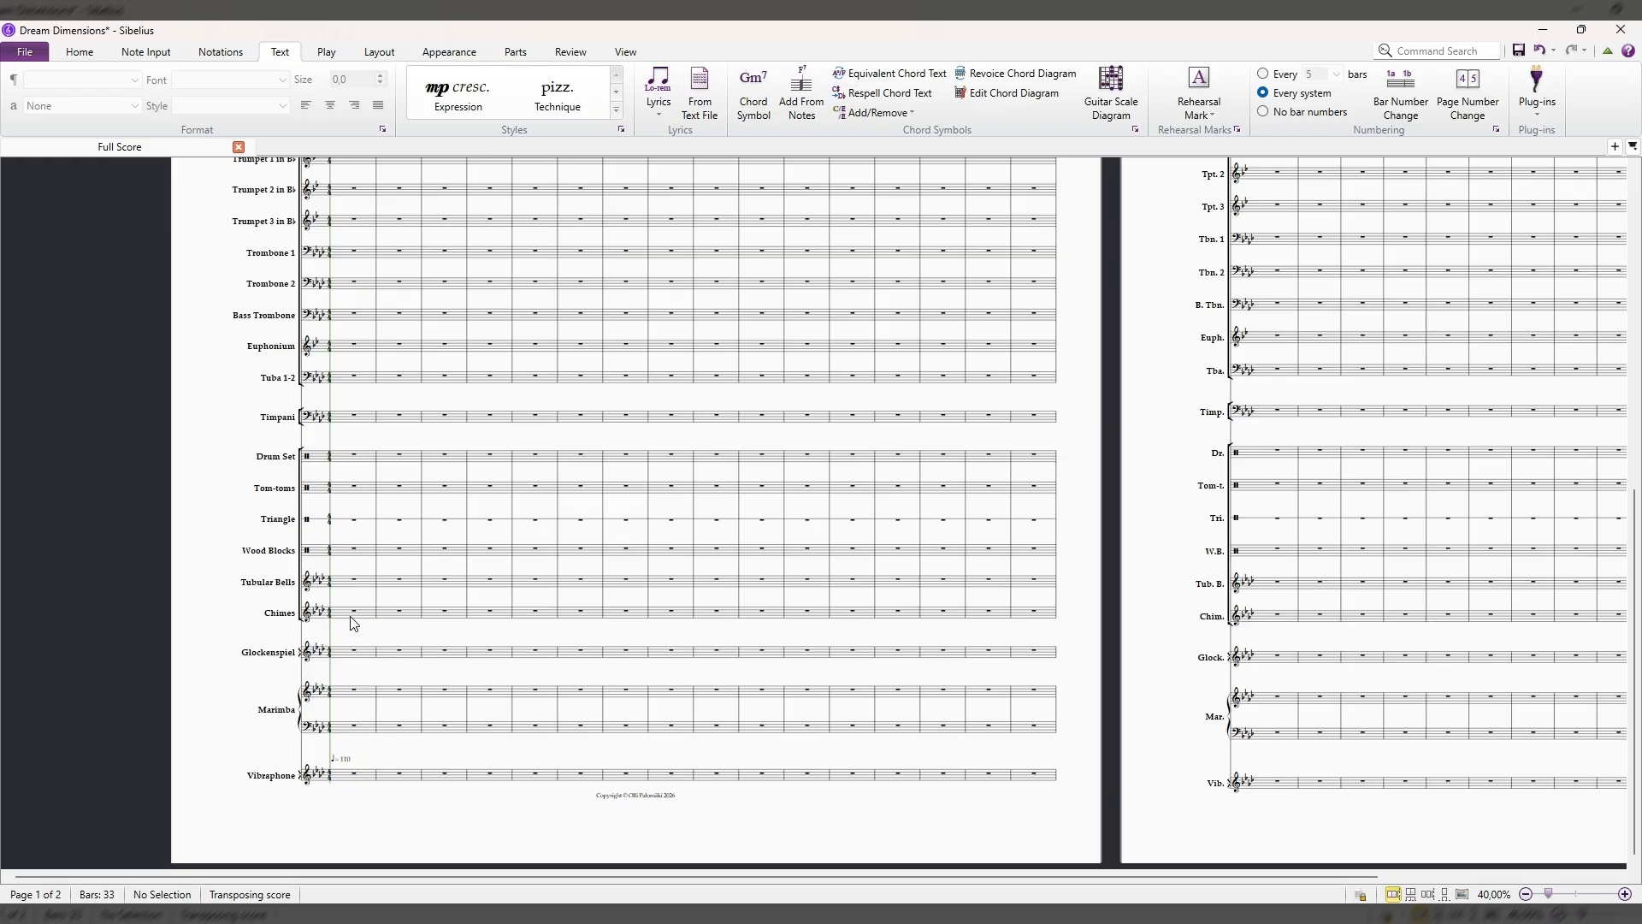
Enter an F2 whole note in bar 1 of the Timpani staff.
{"action": "scroll", "coordinate": [357, 611], "scroll_direction": "up", "scroll_amount": 1}
{"action": "scroll", "coordinate": [360, 590], "scroll_direction": "down", "scroll_amount": 1}
{"action": "scroll", "coordinate": [546, 475], "scroll_direction": "up", "scroll_amount": 3}
{"action": "scroll", "coordinate": [466, 616], "scroll_direction": "down", "scroll_amount": 3}
{"action": "scroll", "coordinate": [359, 627], "scroll_direction": "up", "scroll_amount": 1}
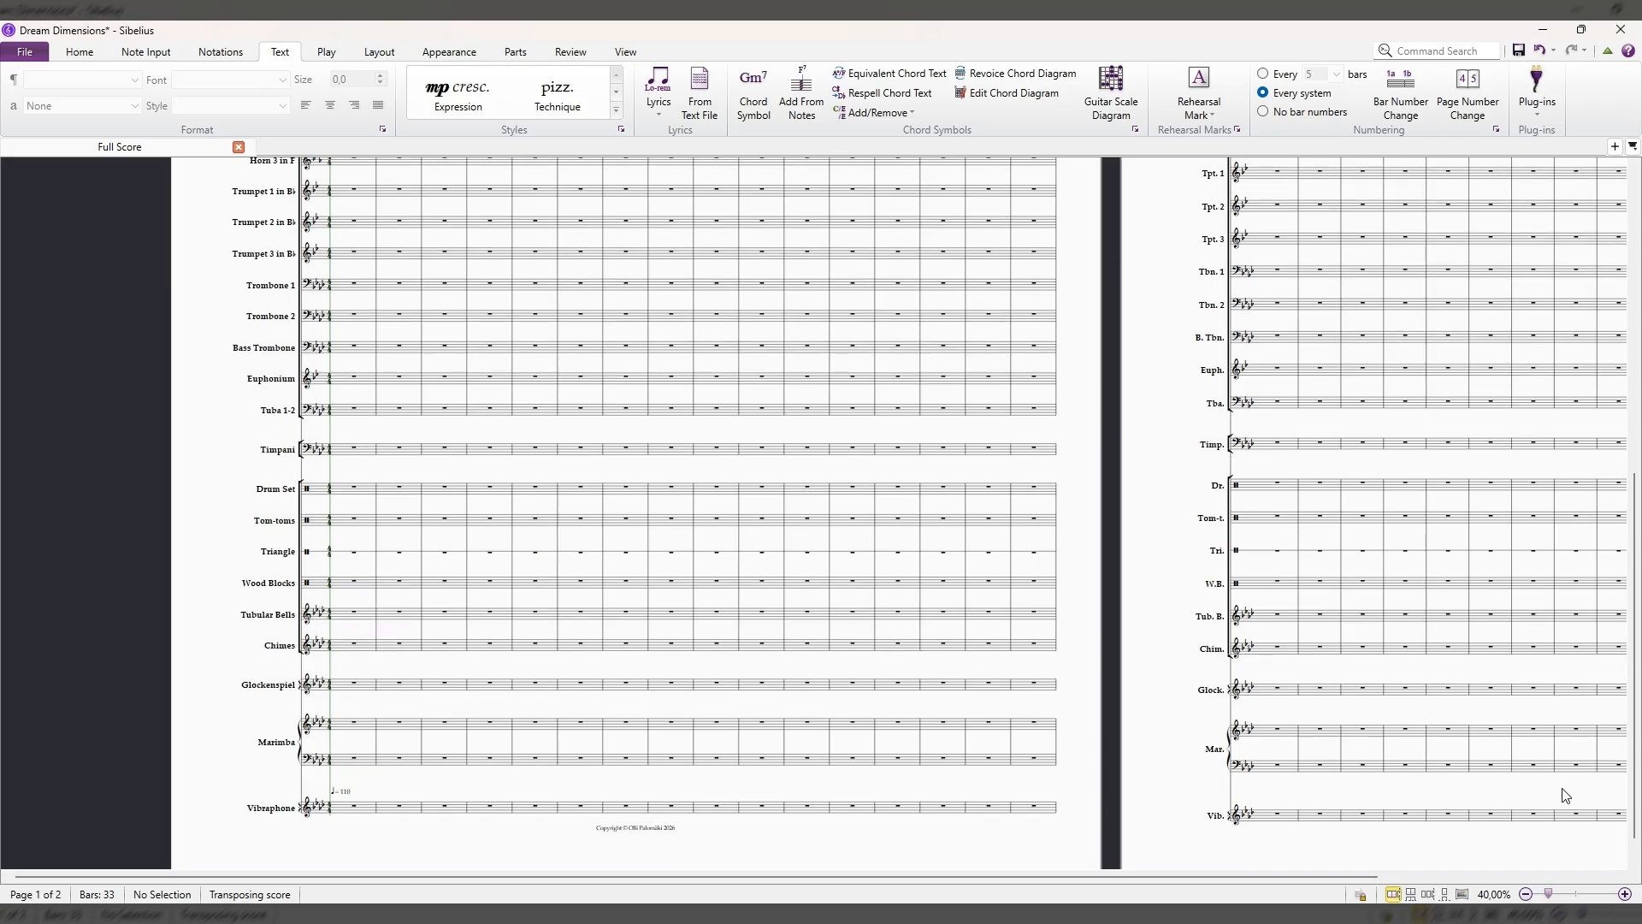
{"action": "left_click", "coordinate": [346, 452]}
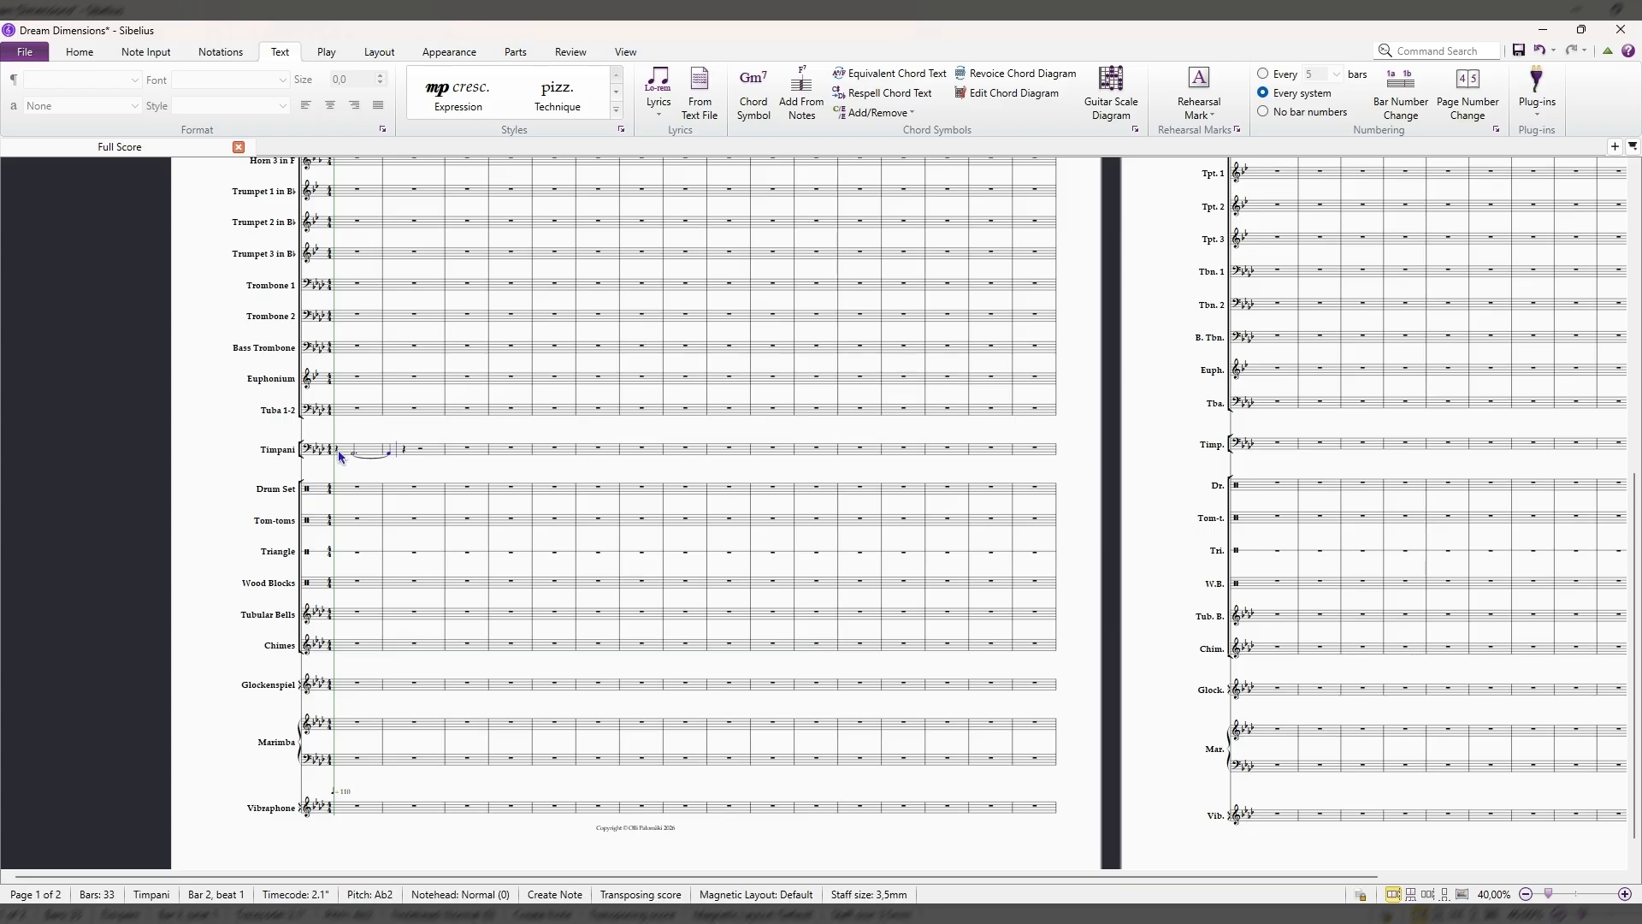
{"action": "left_click", "coordinate": [337, 455]}
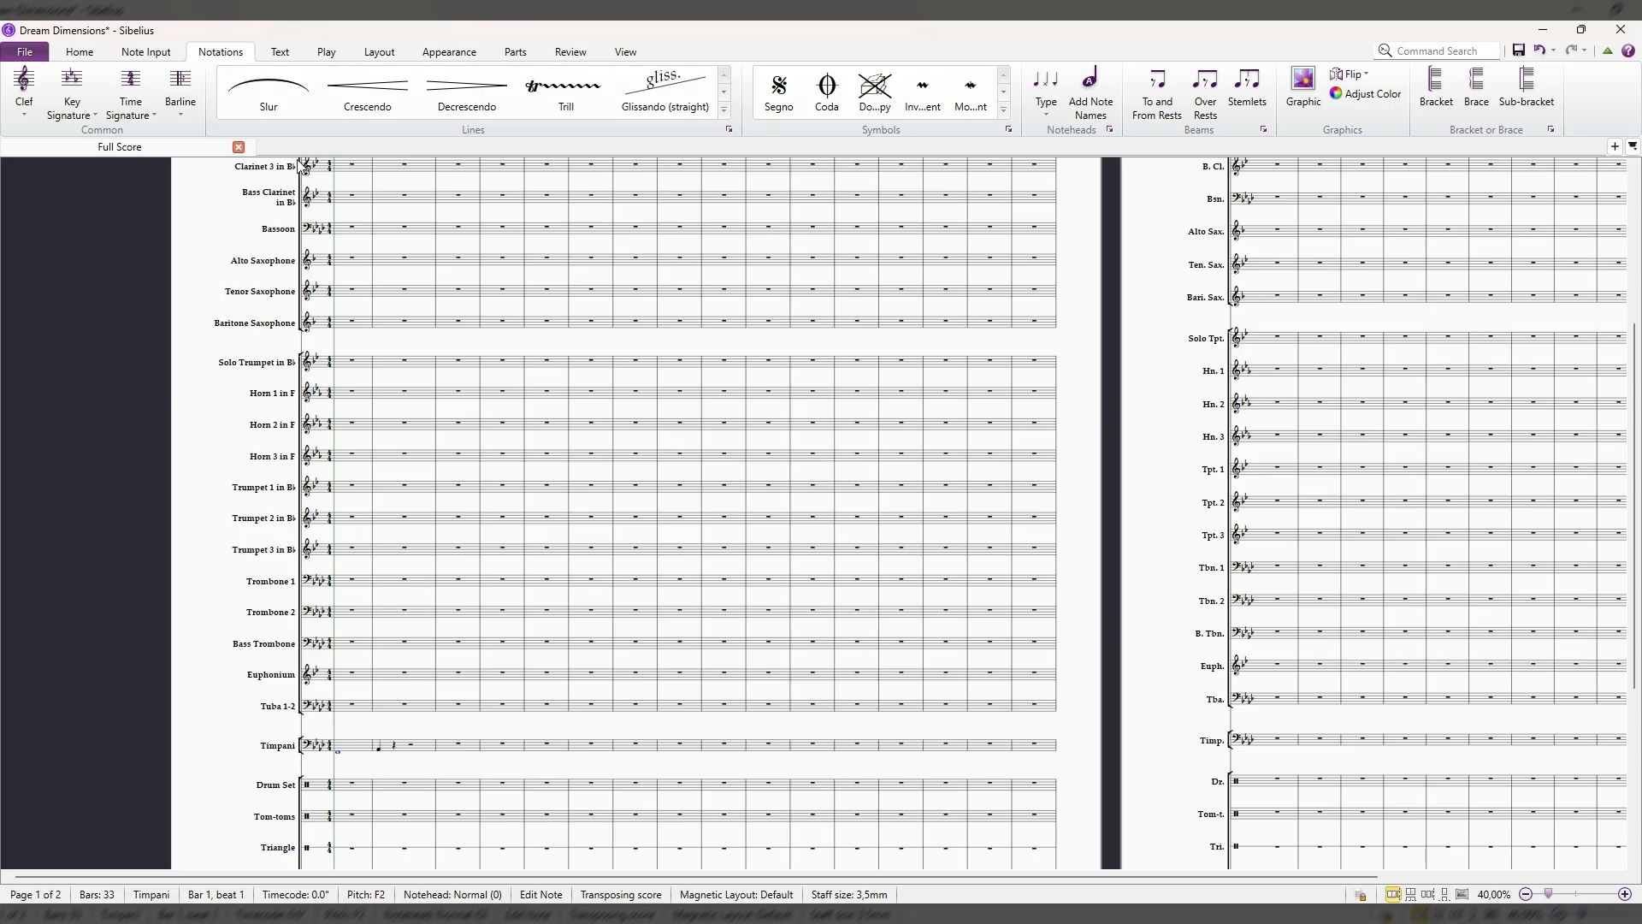
Copy the Timpani whole note from bar 1 into bars 2, 3 and 4.
{"action": "left_click", "coordinate": [359, 754]}
{"action": "left_click", "coordinate": [395, 754]}
{"action": "key", "text": "ctrl+v"}
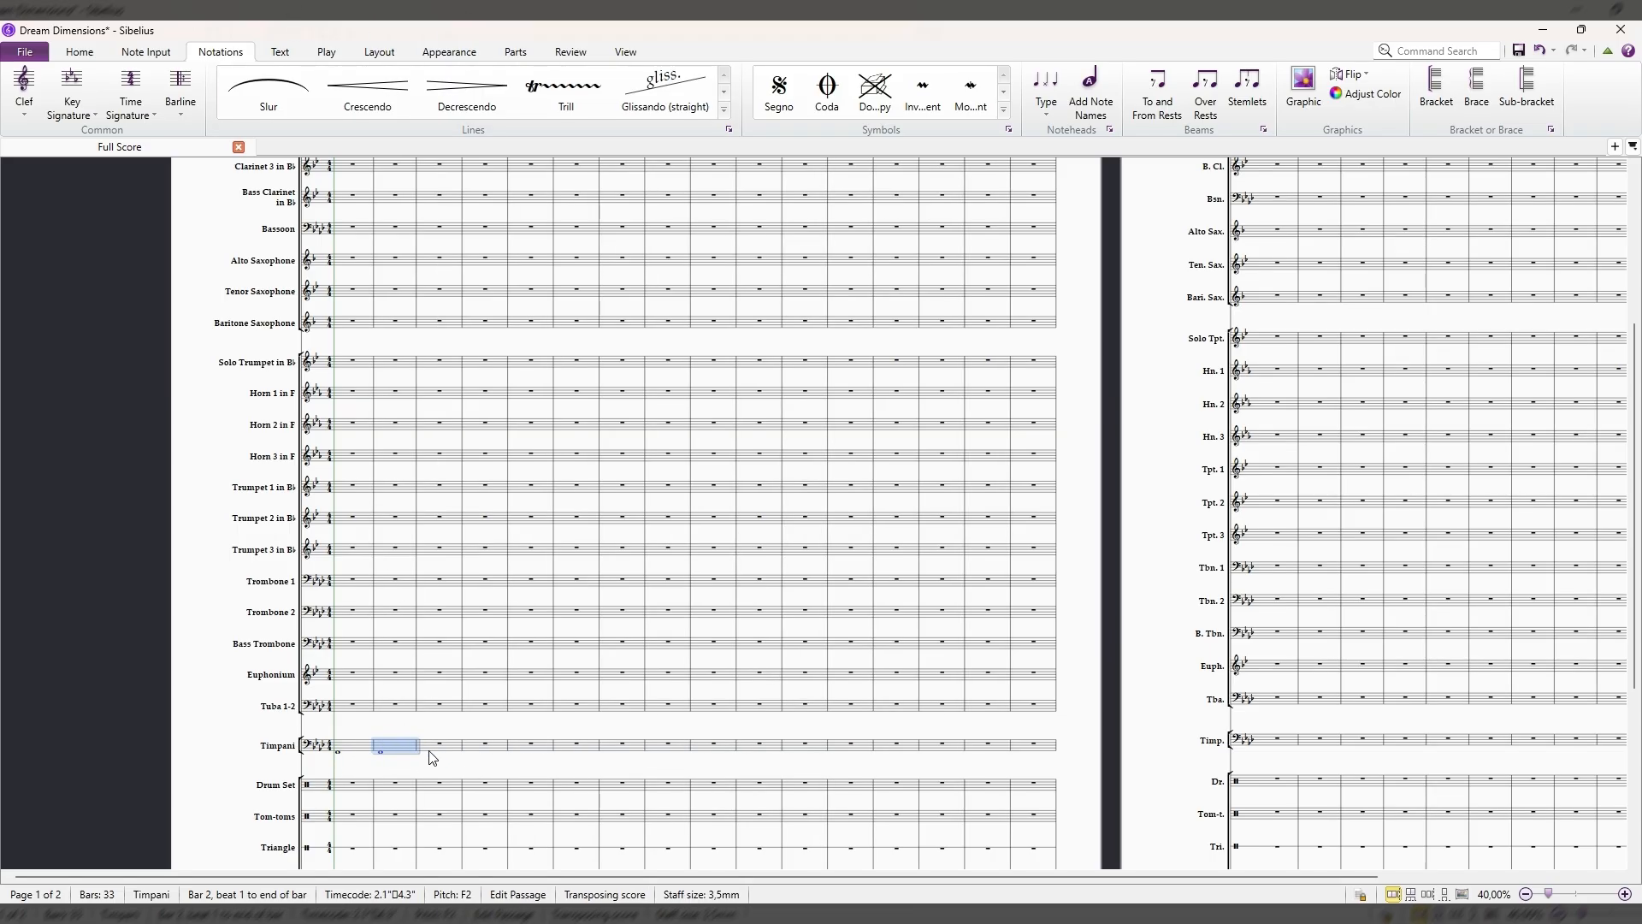
{"action": "left_click", "coordinate": [438, 749]}
{"action": "key", "text": "ctrl+v"}
{"action": "left_click", "coordinate": [479, 750]}
{"action": "key", "text": "ctrl+v"}
Tie the Timpani whole notes together across bars 1 to 4.
{"action": "left_click", "coordinate": [361, 750]}
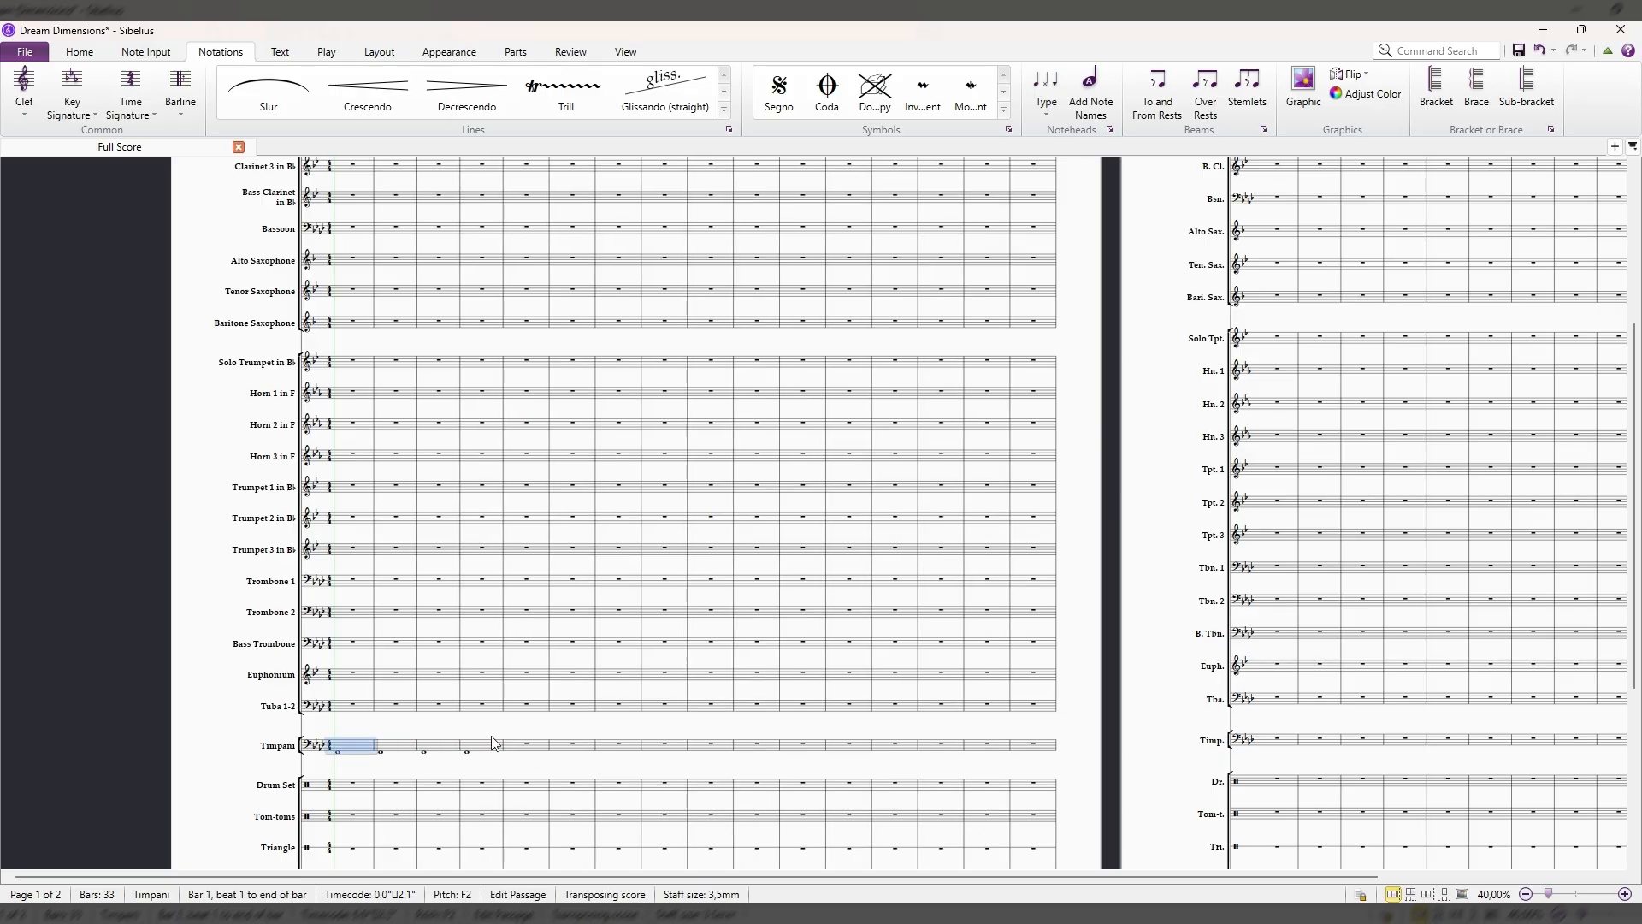
{"action": "left_click", "coordinate": [493, 737]}
{"action": "left_click", "coordinate": [484, 749]}
{"action": "left_click", "coordinate": [343, 746], "text": "shift"}
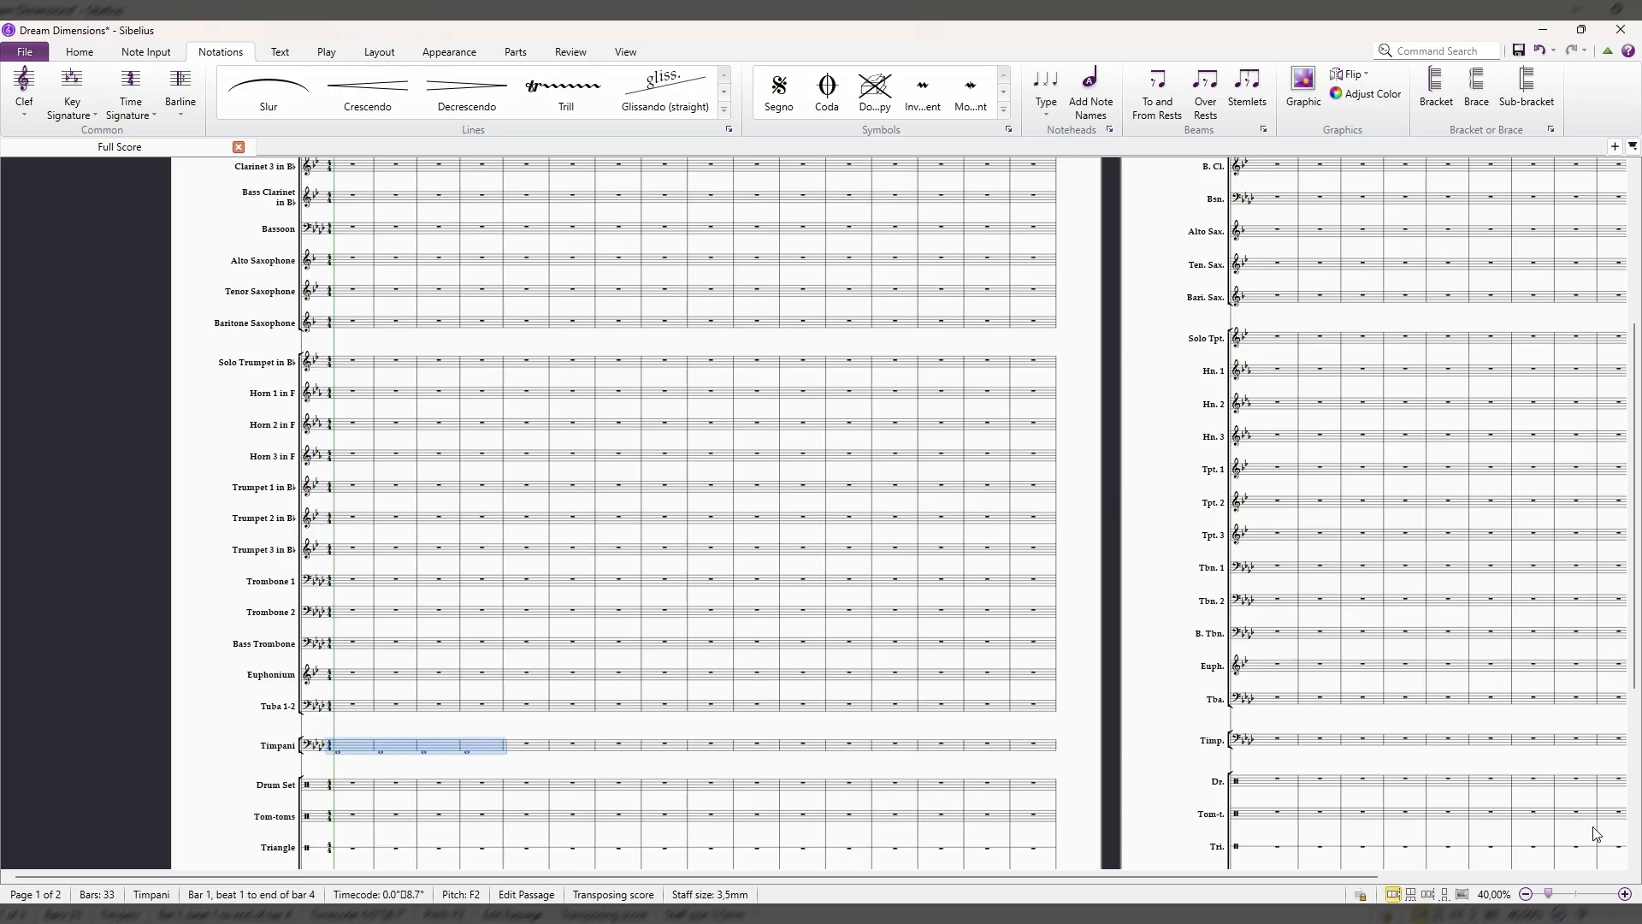
{"action": "key", "text": "KP_Enter"}
{"action": "key", "text": "Escape"}
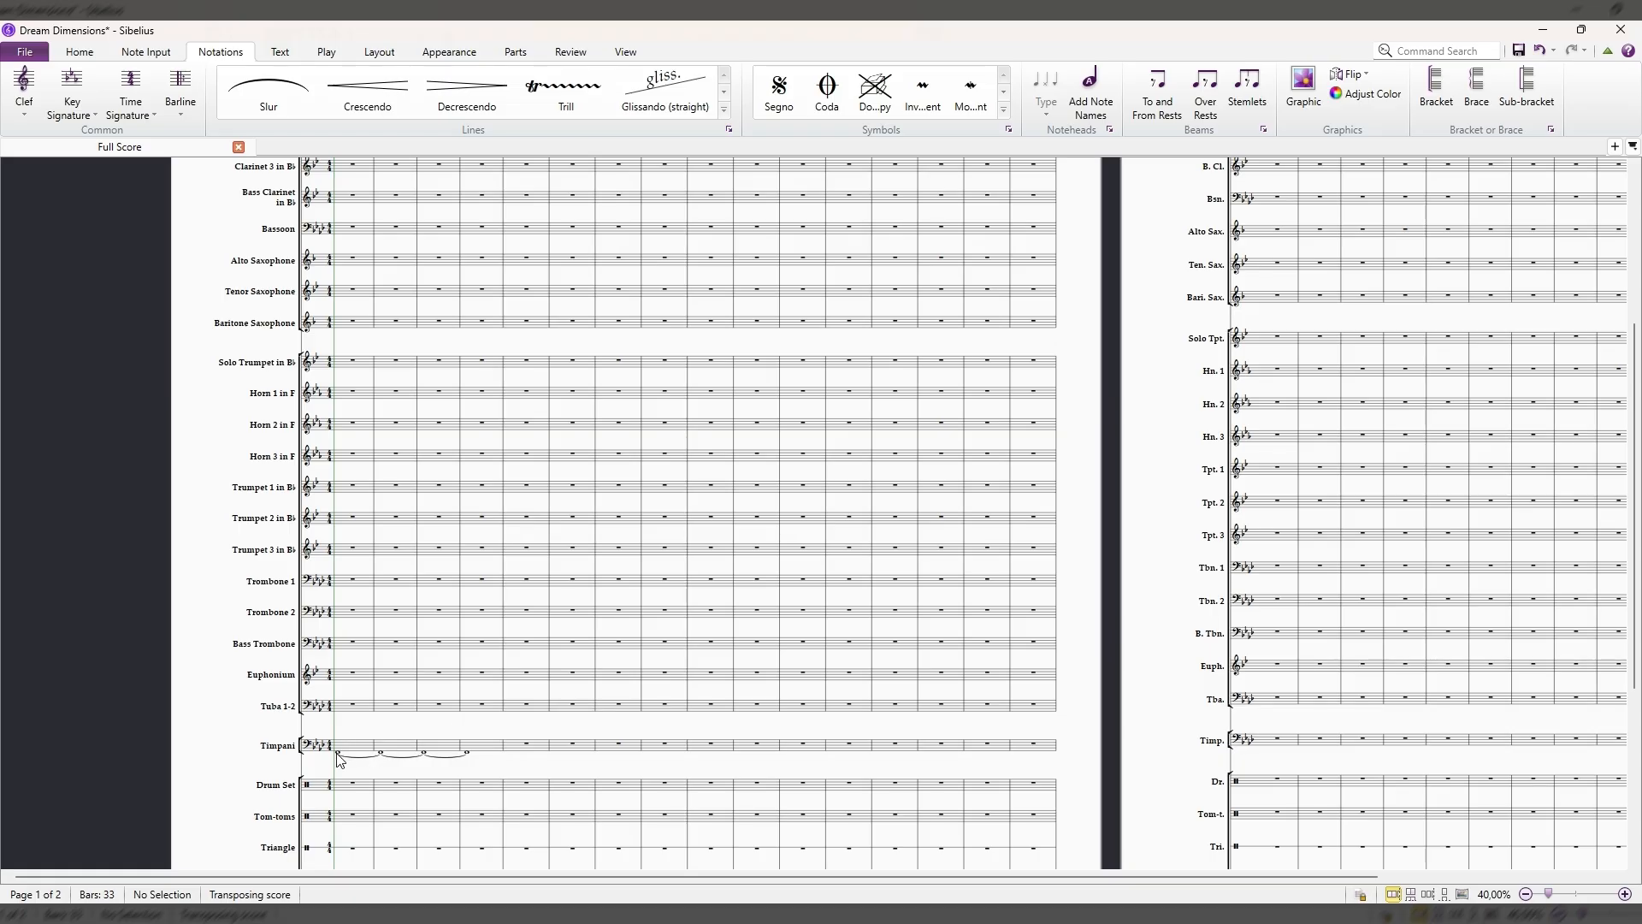
Add a trill line above the first Timpani note and extend it through bar 4.
{"action": "left_click", "coordinate": [340, 753]}
{"action": "left_click", "coordinate": [680, 114]}
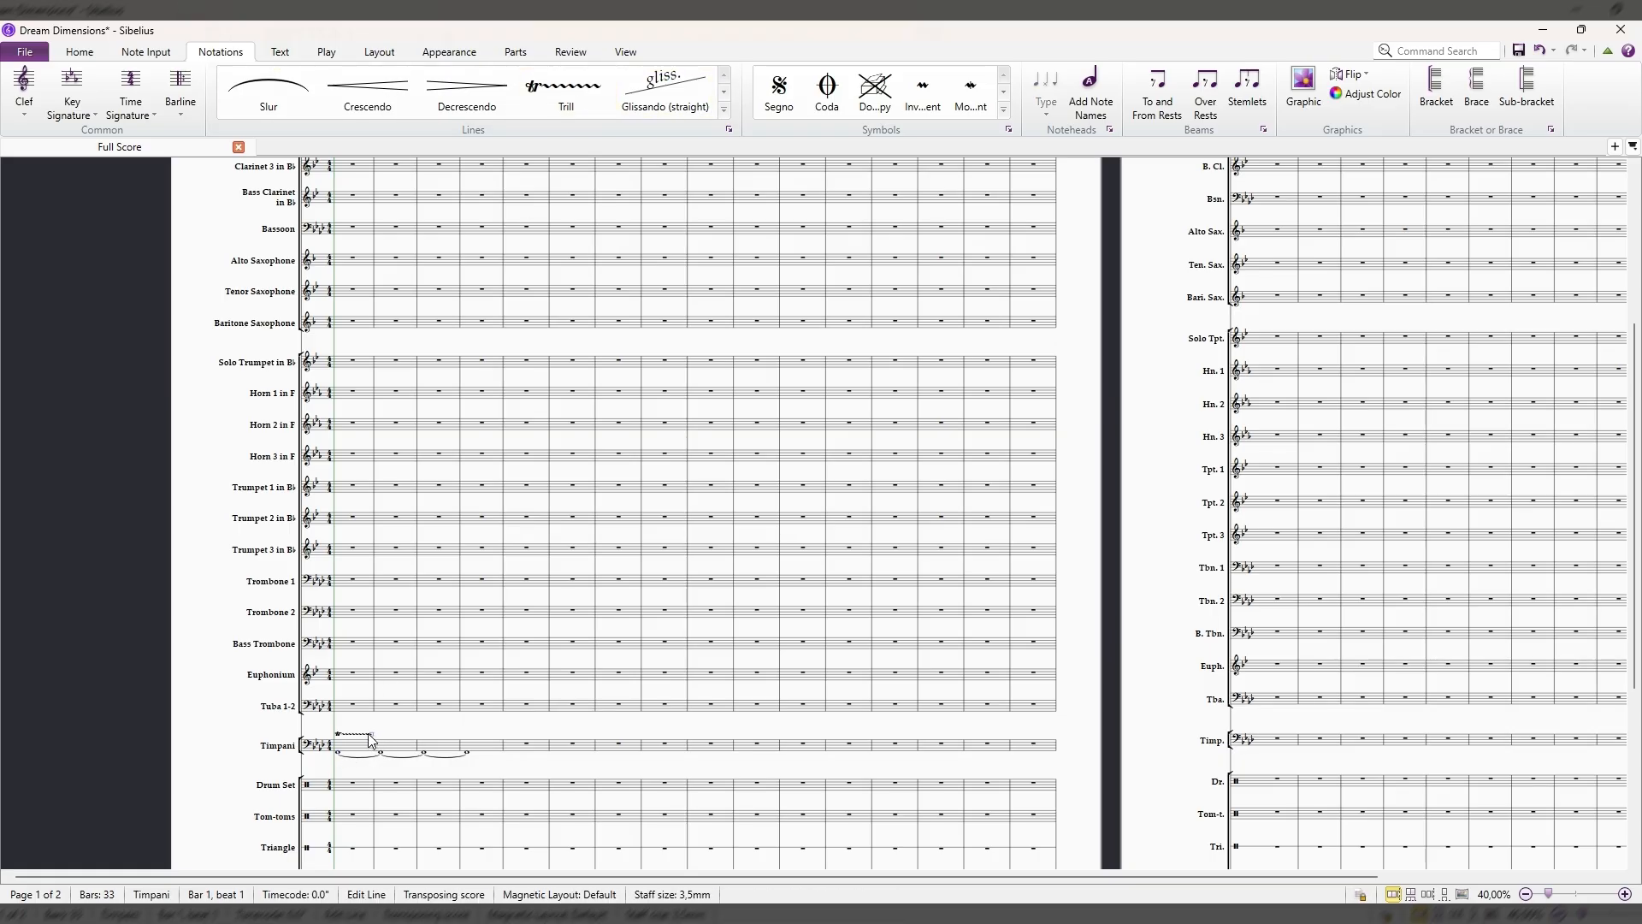
{"action": "left_click_drag", "start_coordinate": [371, 740], "coordinate": [494, 731]}
{"action": "left_click", "coordinate": [519, 720]}
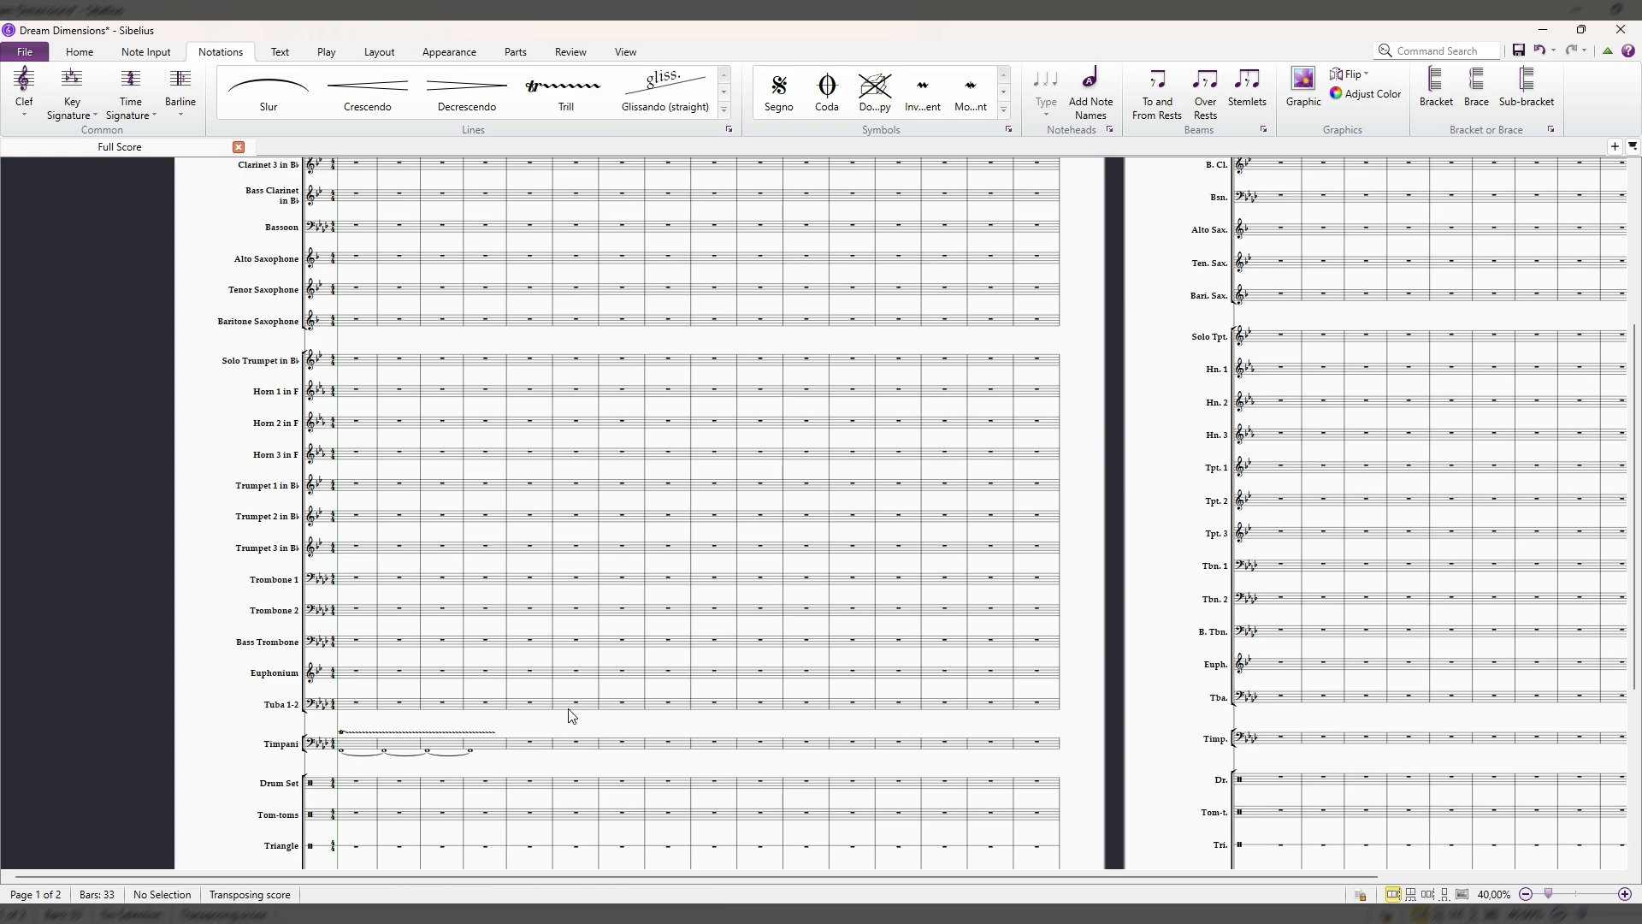
Add a pp dynamic below the Timpani note at the start of bar 1.
{"action": "scroll", "coordinate": [458, 664], "scroll_direction": "down", "scroll_amount": 1}
{"action": "left_click", "coordinate": [458, 663]}
{"action": "type", "text": "p"}
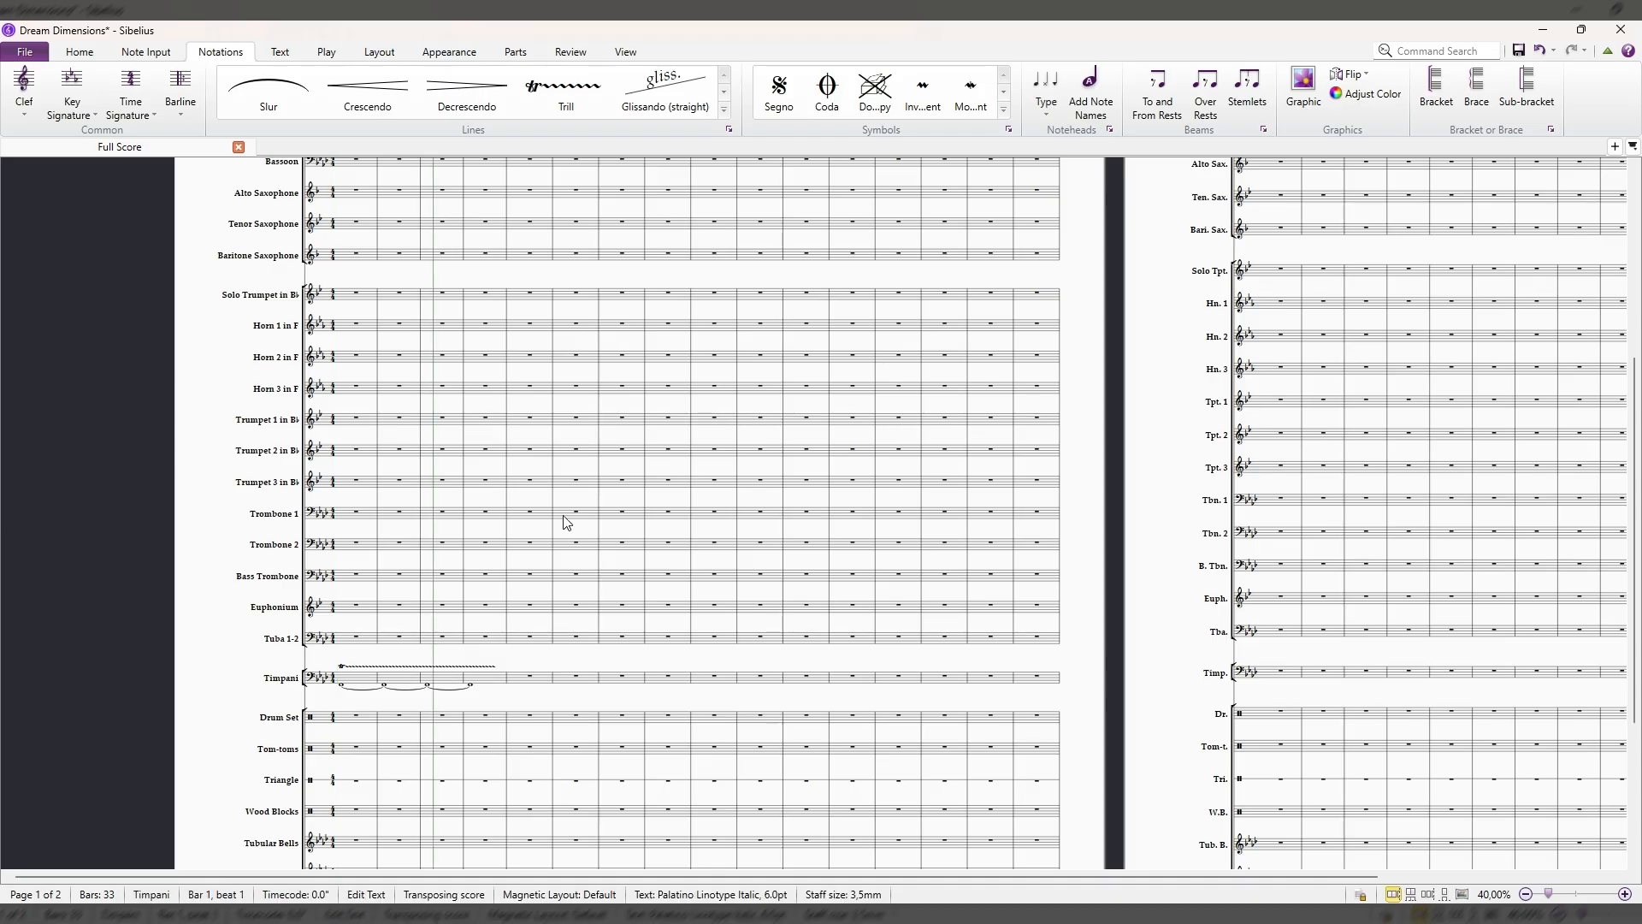
{"action": "type", "text": "pp"}
{"action": "key", "text": "Escape"}
{"action": "key", "text": "Escape"}
{"action": "scroll", "coordinate": [568, 623], "scroll_direction": "up", "scroll_amount": 2}
{"action": "scroll", "coordinate": [568, 624], "scroll_direction": "down", "scroll_amount": 5}
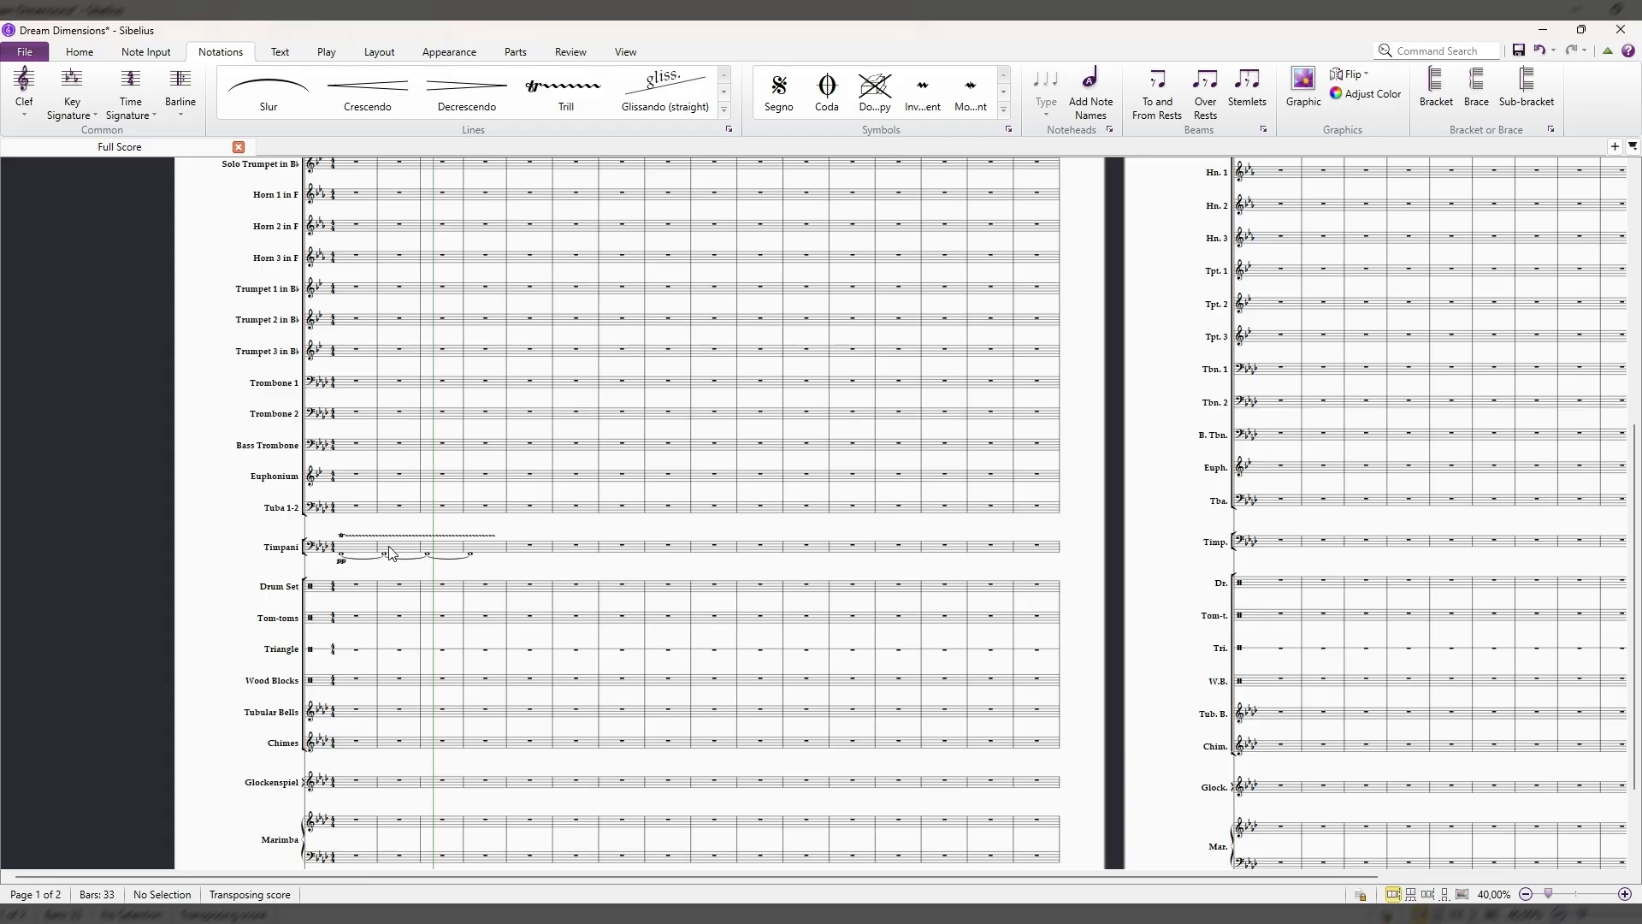
Edit the metronome marking above bar 1 of the Piccolo staff to give a slower tempo.
{"action": "scroll", "coordinate": [689, 550], "scroll_direction": "up", "scroll_amount": 12}
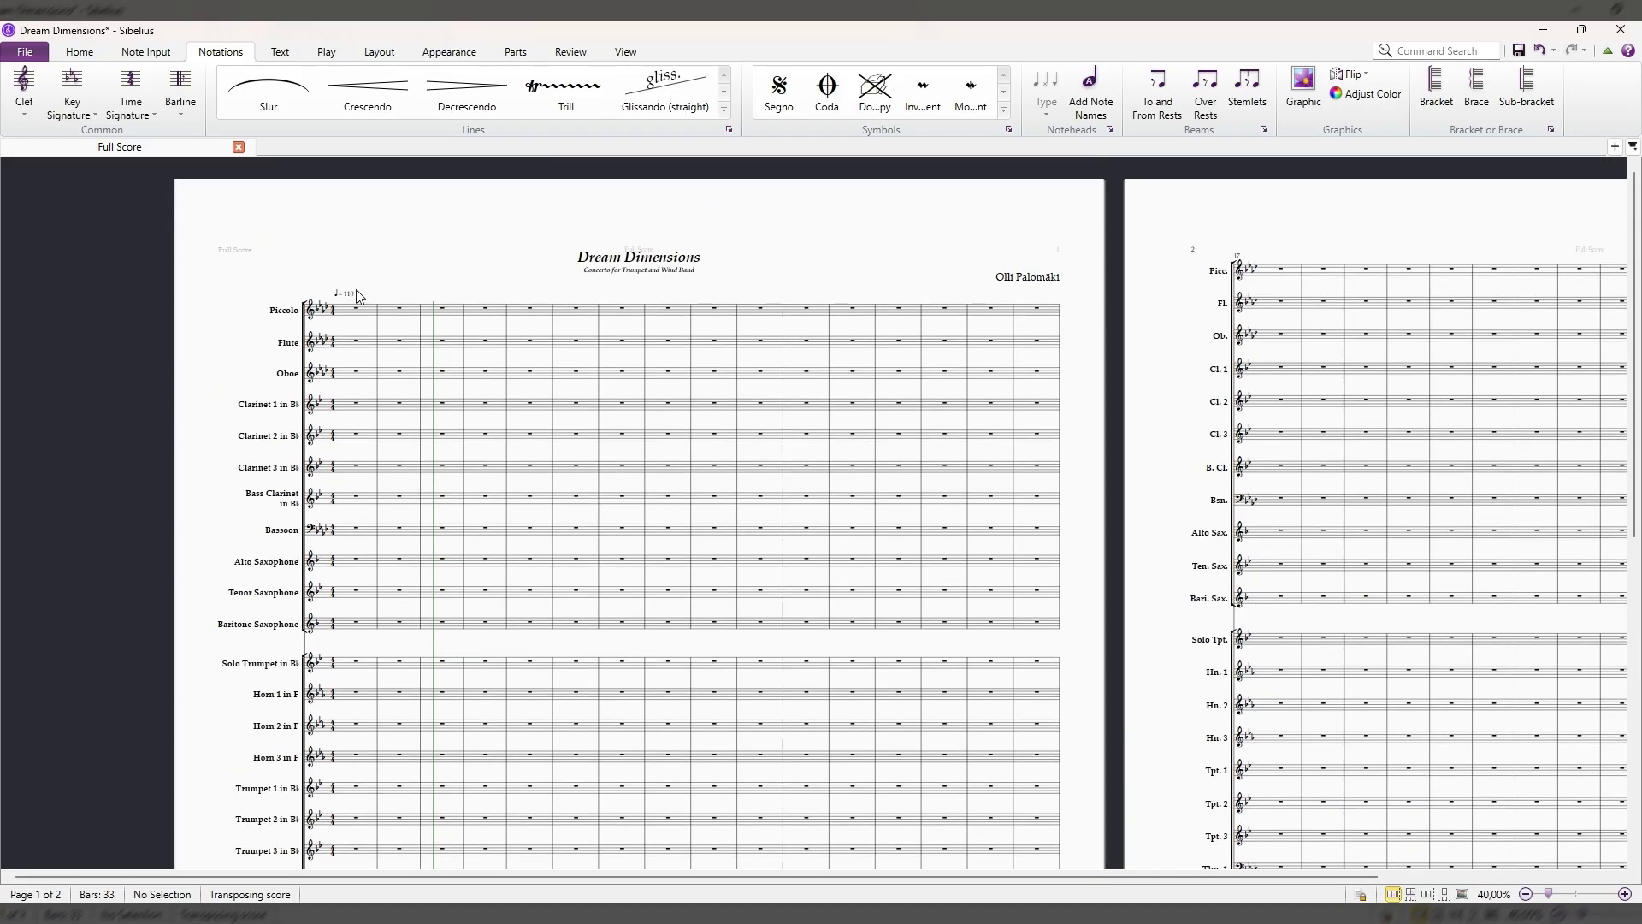
{"action": "left_click", "coordinate": [352, 294]}
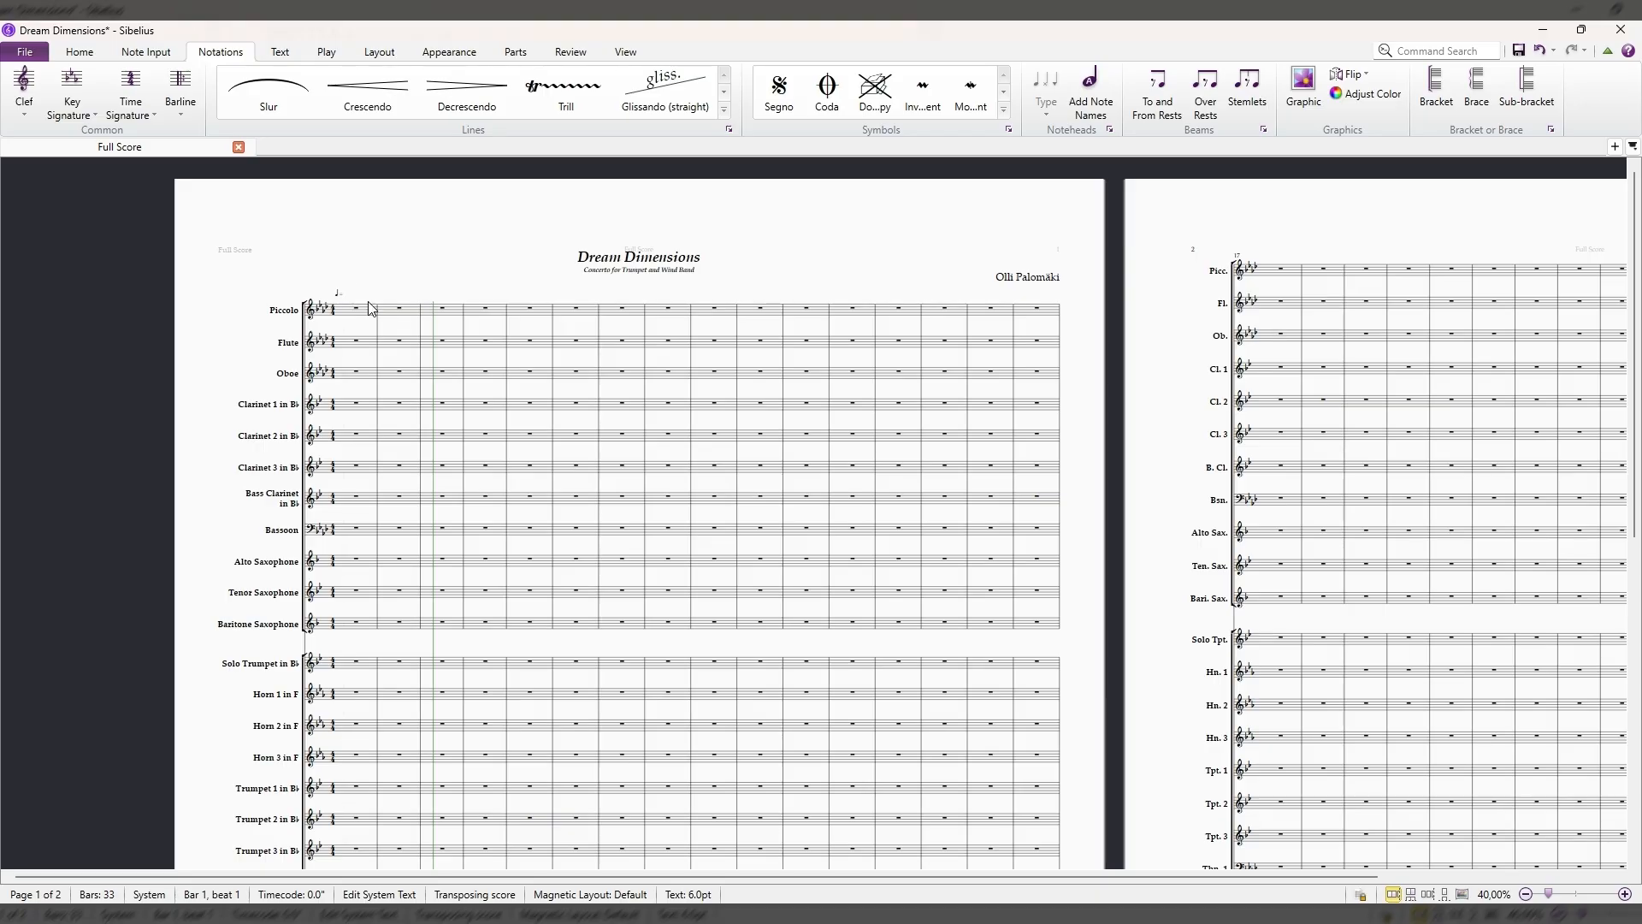
{"action": "key", "text": "Escape"}
Enter a quarter note F4 on beat 1 of bar 2 in the Solo Trumpet staff.
{"action": "scroll", "coordinate": [355, 385], "scroll_direction": "down", "scroll_amount": 10}
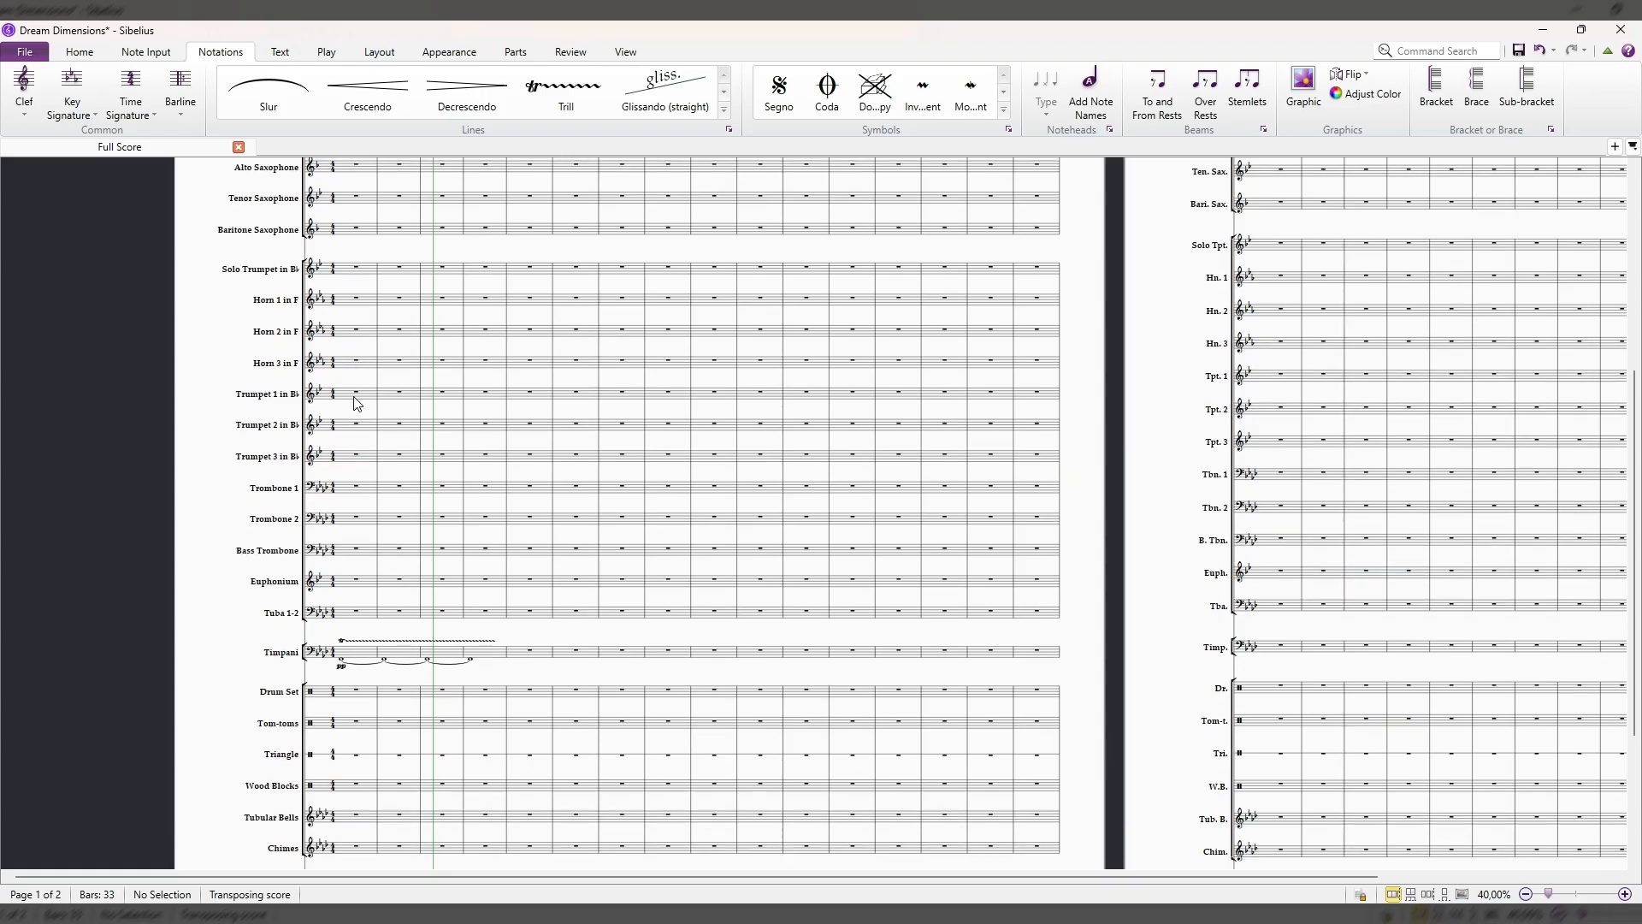
{"action": "scroll", "coordinate": [356, 402], "scroll_direction": "up", "scroll_amount": 2}
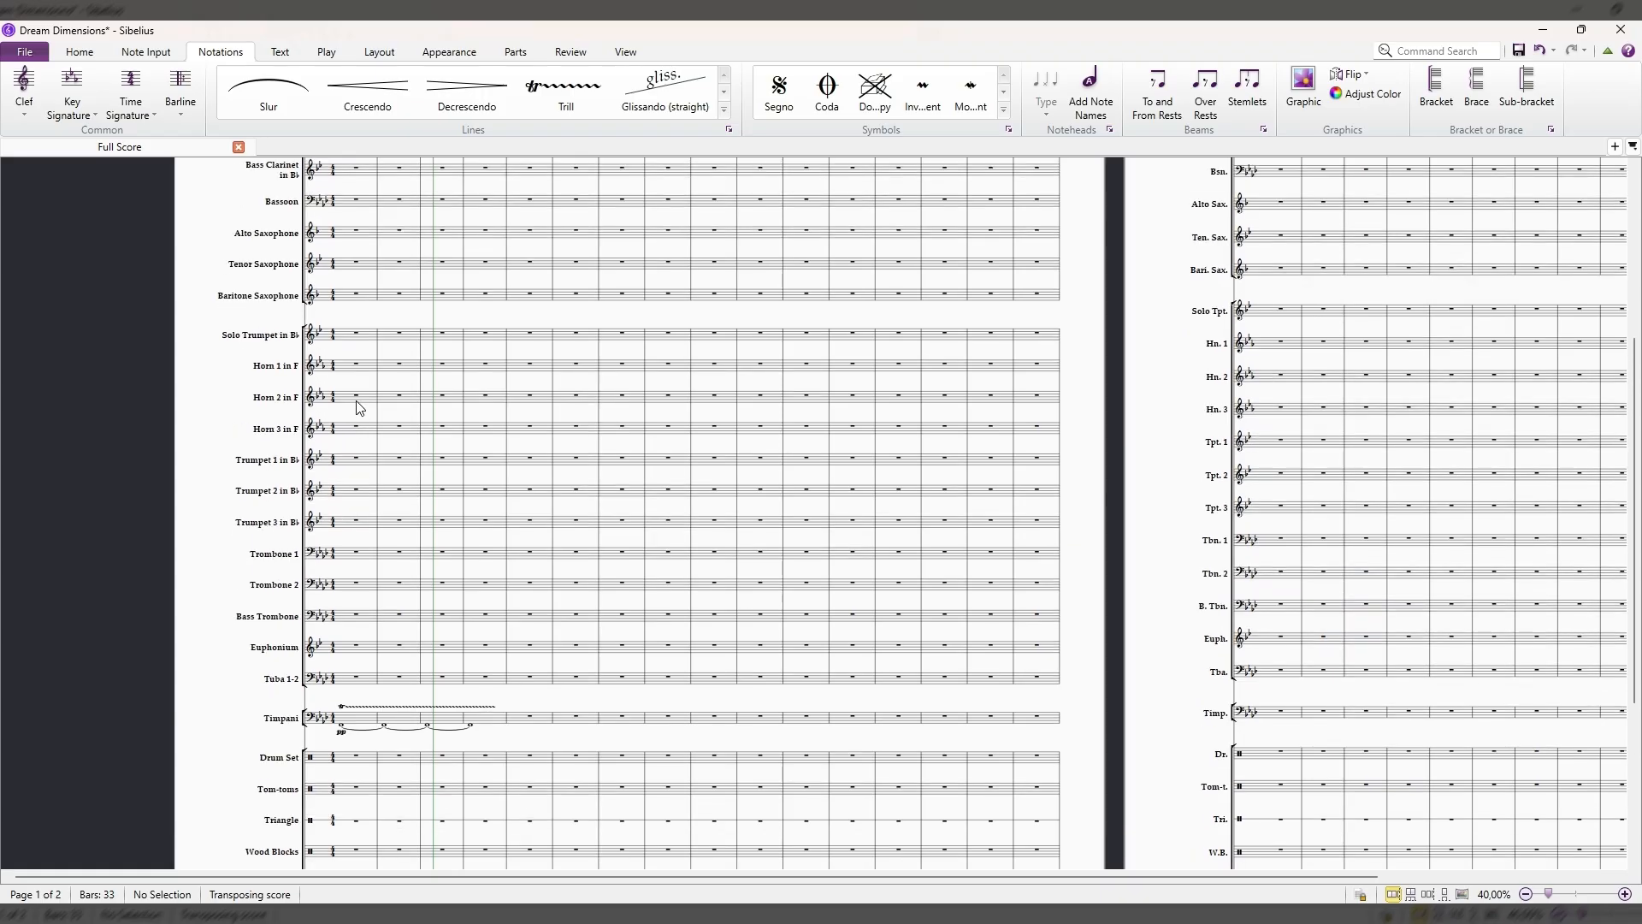
{"action": "left_click", "coordinate": [371, 337]}
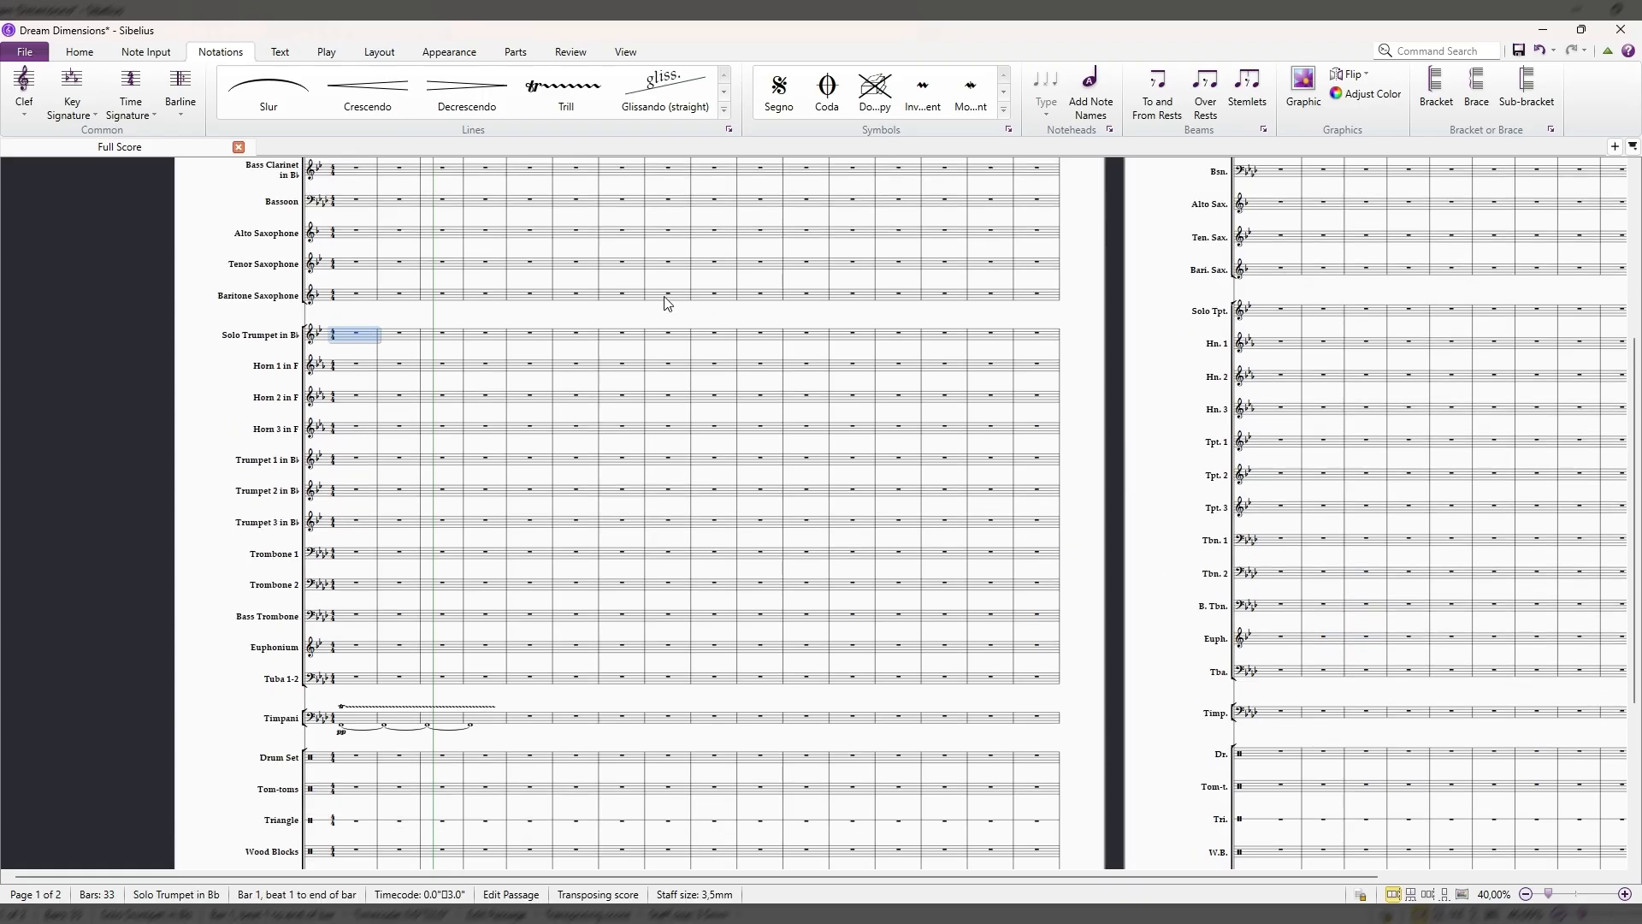
{"action": "key", "text": "Escape"}
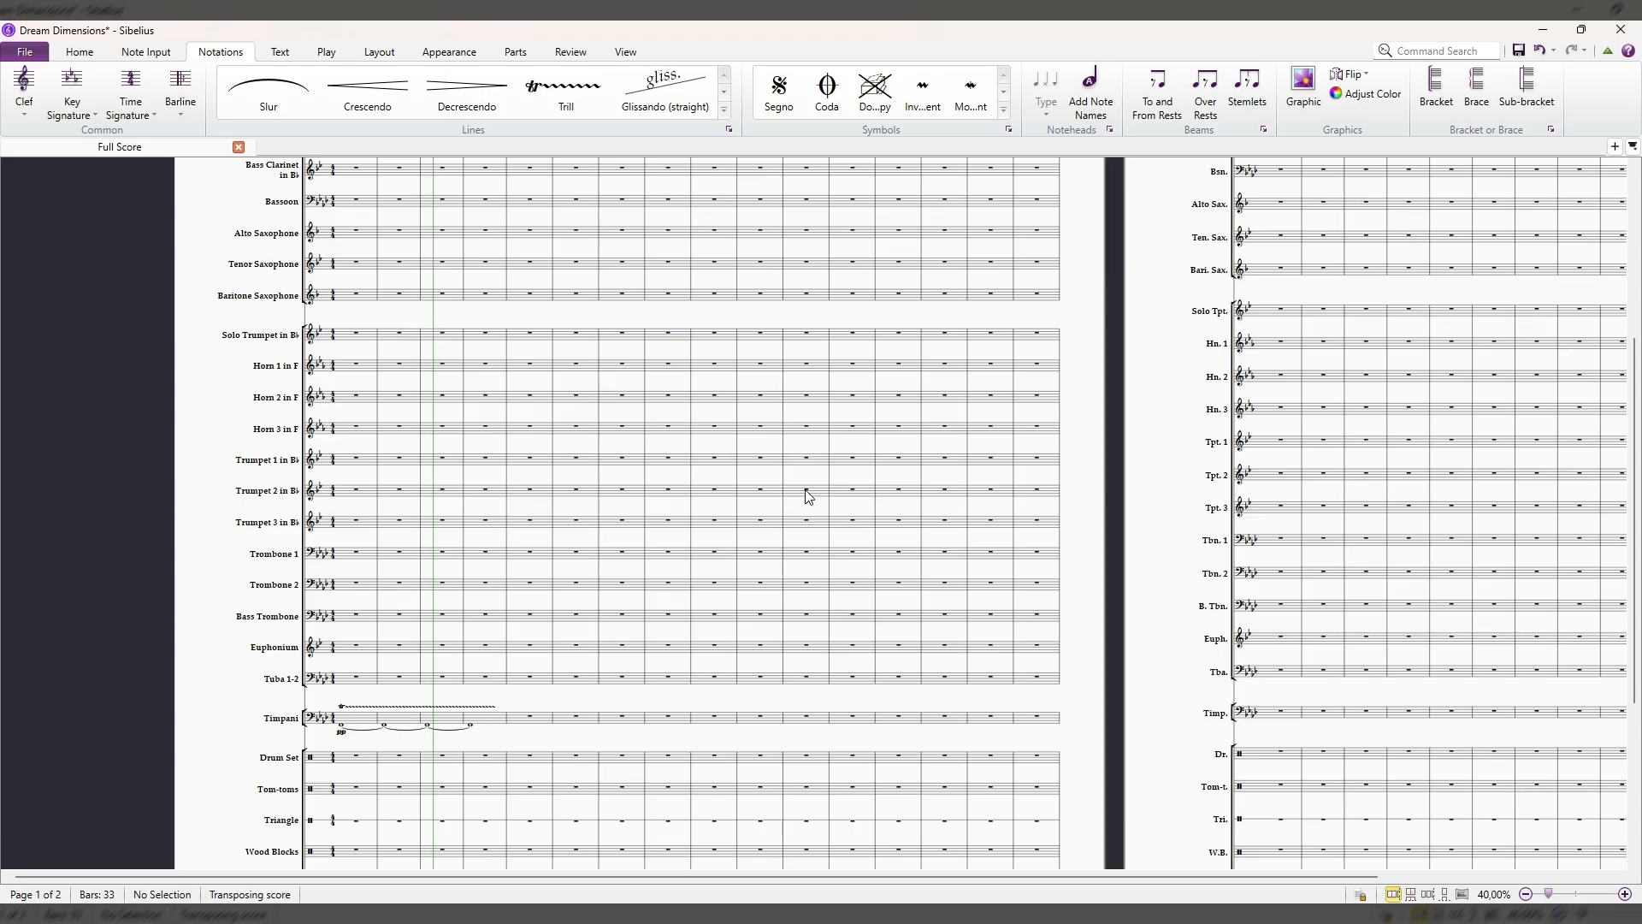
{"action": "scroll", "coordinate": [701, 440], "scroll_direction": "up", "scroll_amount": 1}
{"action": "scroll", "coordinate": [617, 442], "scroll_direction": "down", "scroll_amount": 1}
{"action": "key", "text": "n"}
{"action": "left_click", "coordinate": [387, 332]}
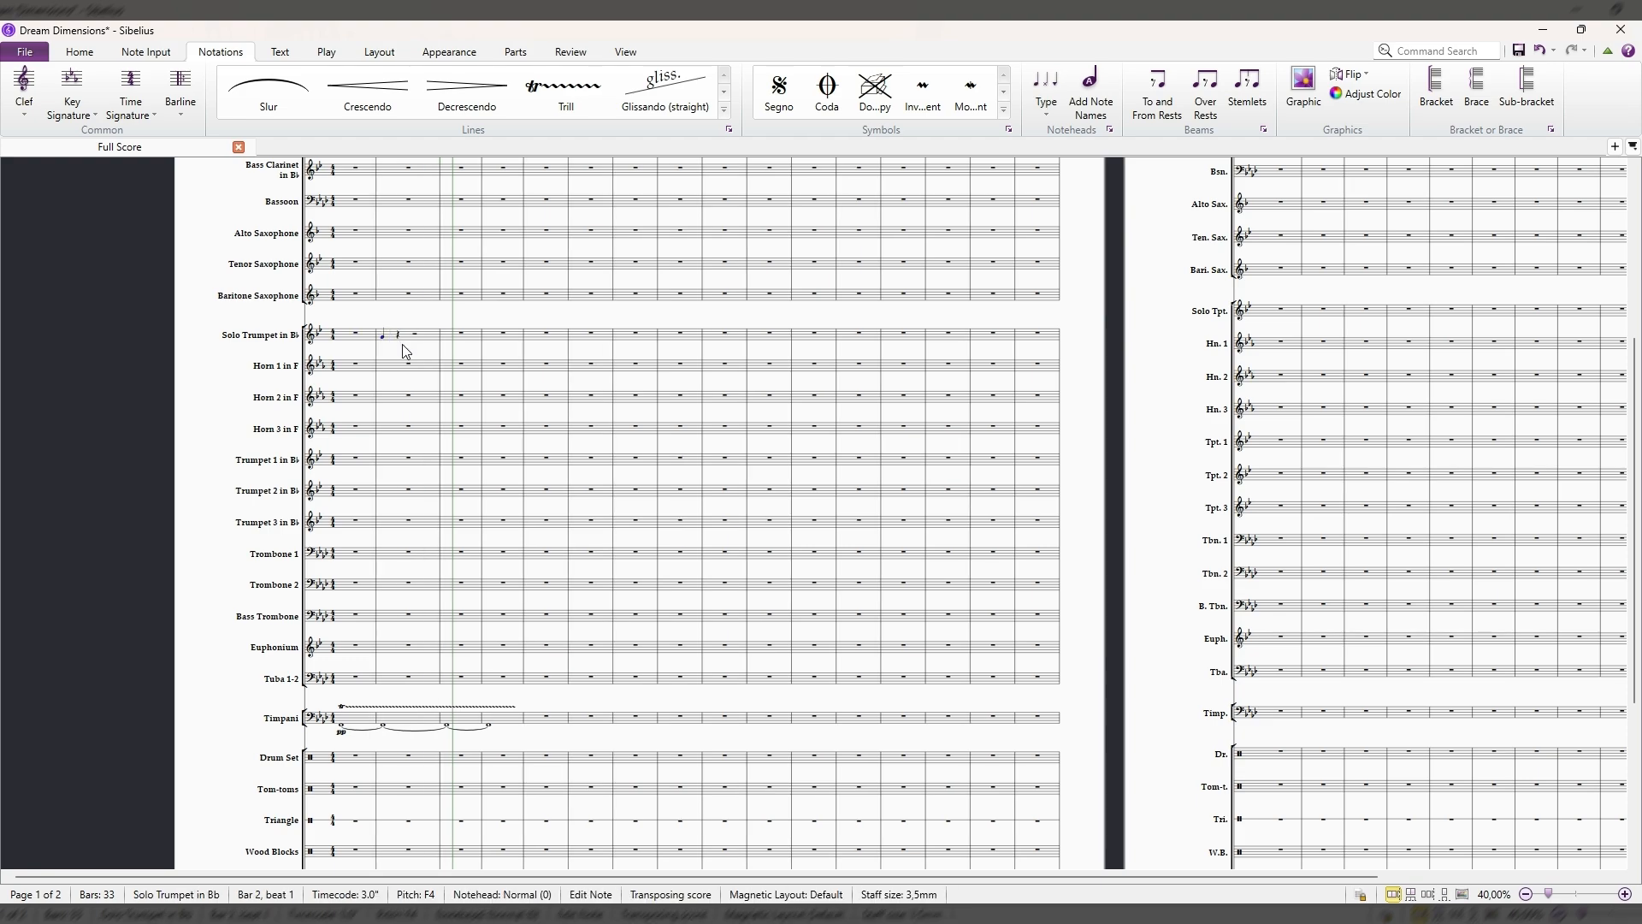
{"action": "key", "text": "Escape"}
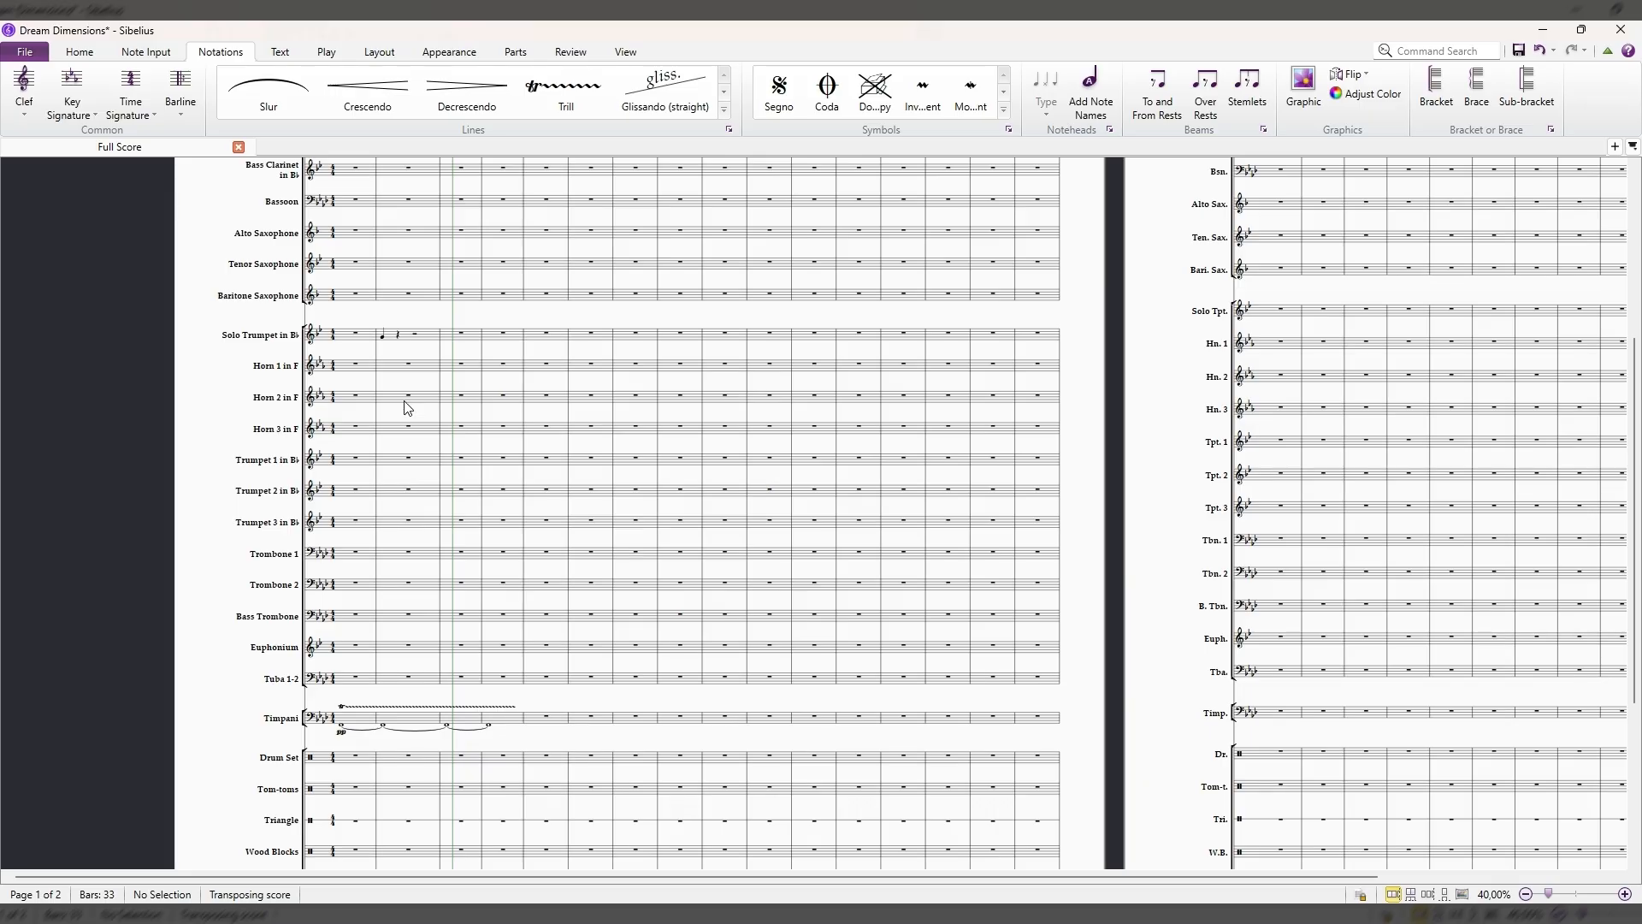
Enter a quarter note C5 on beat 2 of bar 2 in the Solo Trumpet staff.
{"action": "scroll", "coordinate": [405, 404], "scroll_direction": "up", "scroll_amount": 1}
{"action": "left_click", "coordinate": [383, 371]}
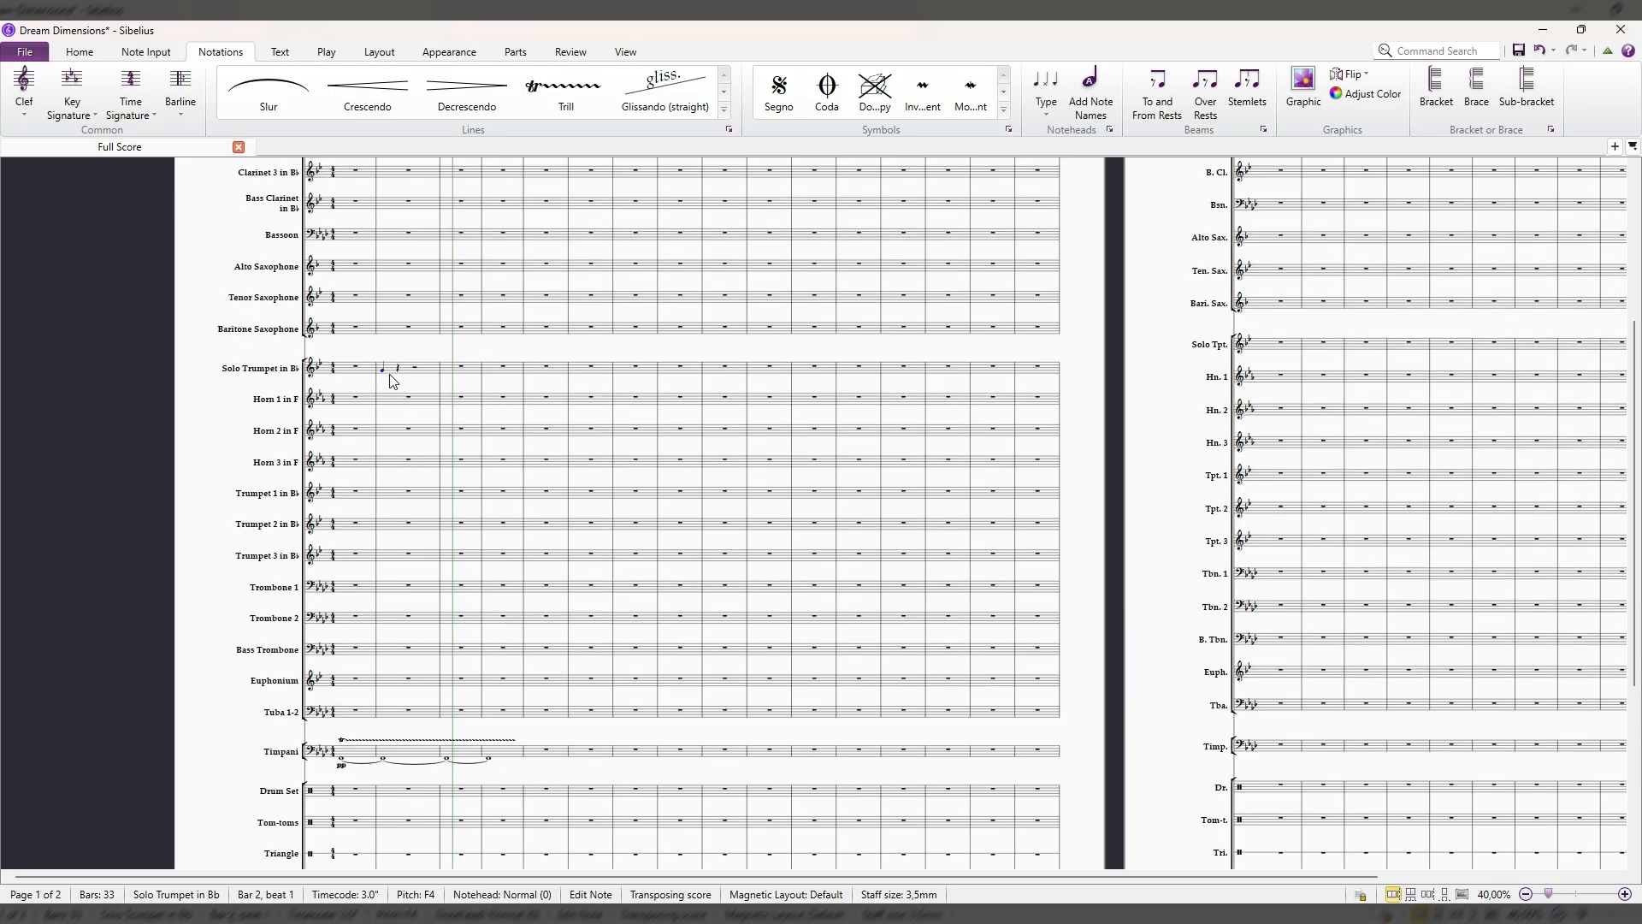
{"action": "key", "text": "Escape"}
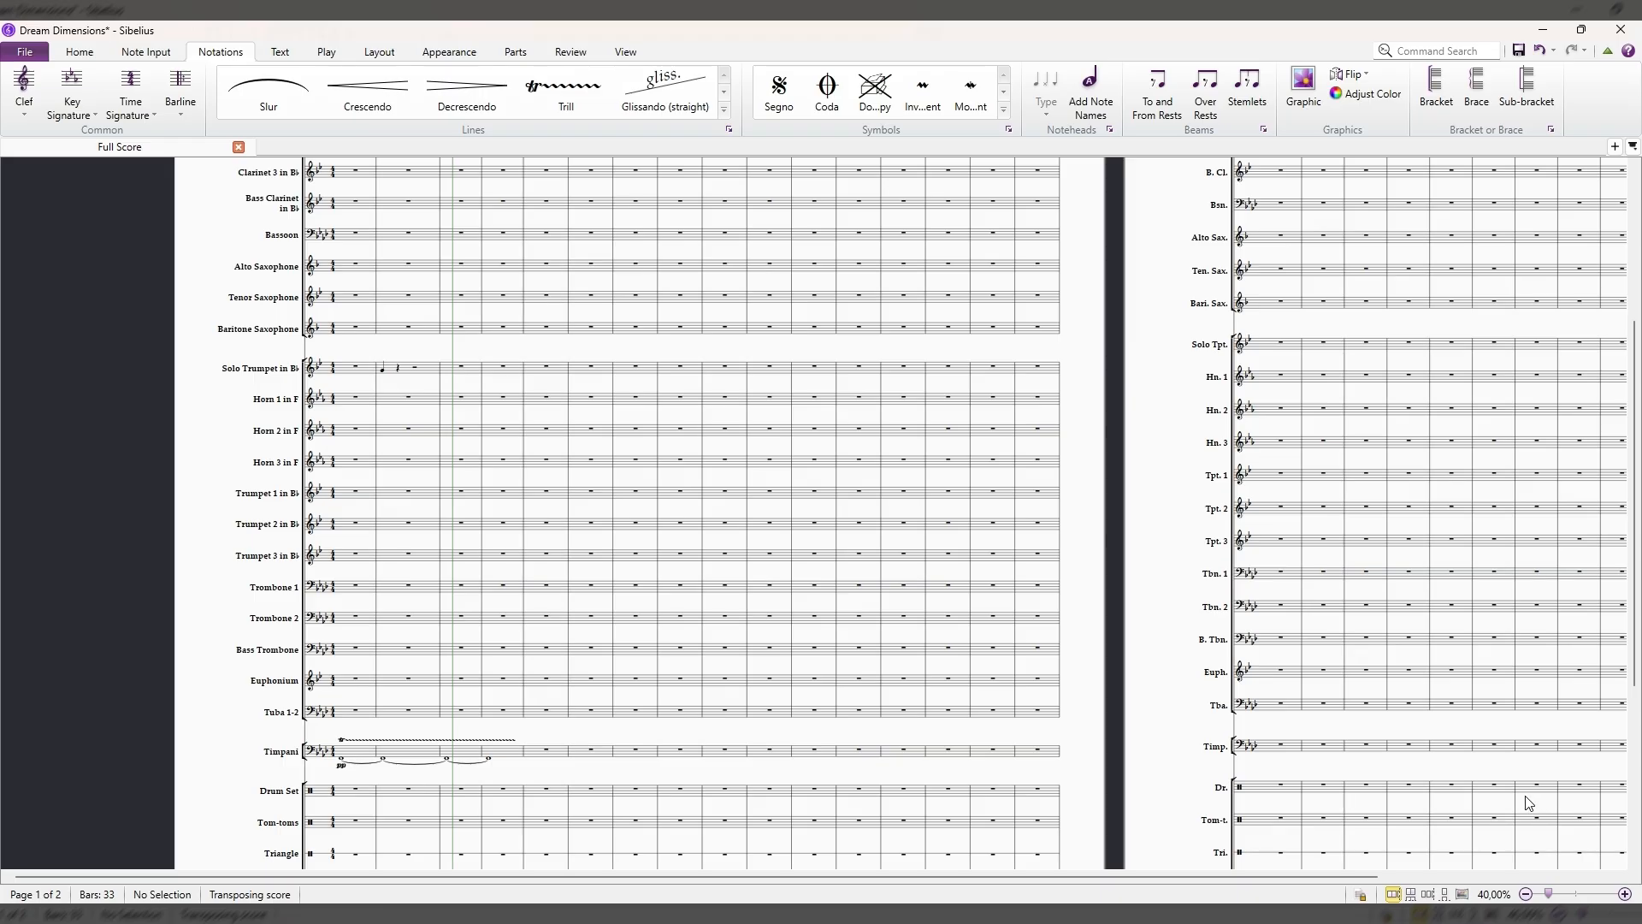
{"action": "left_click", "coordinate": [399, 368]}
{"action": "key", "text": "Escape"}
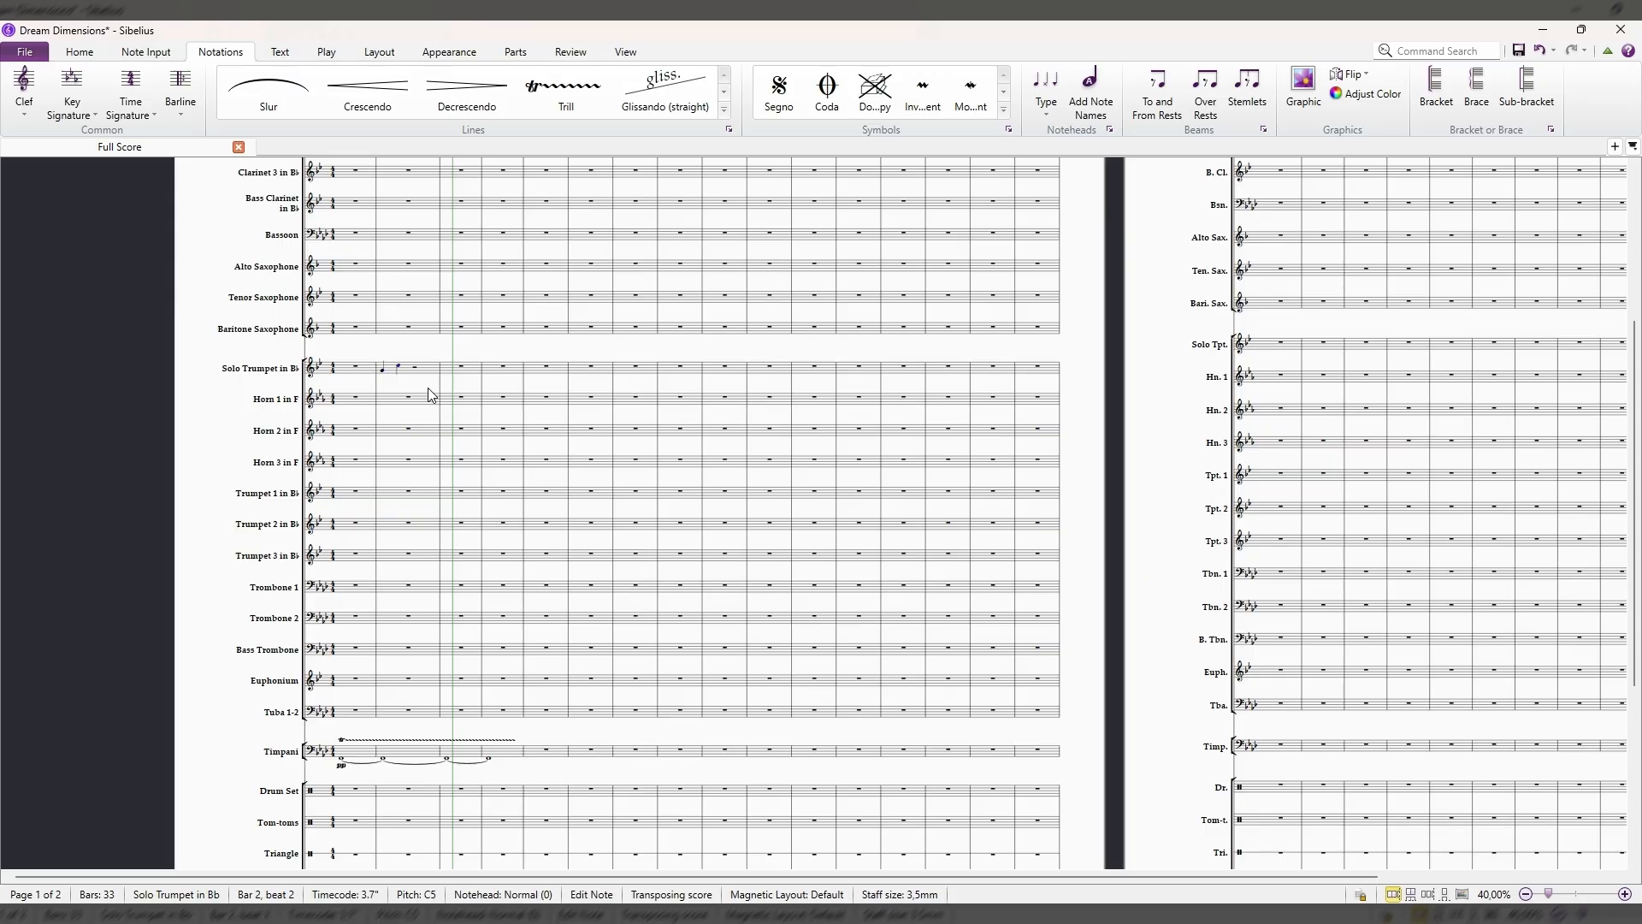
{"action": "key", "text": "Escape"}
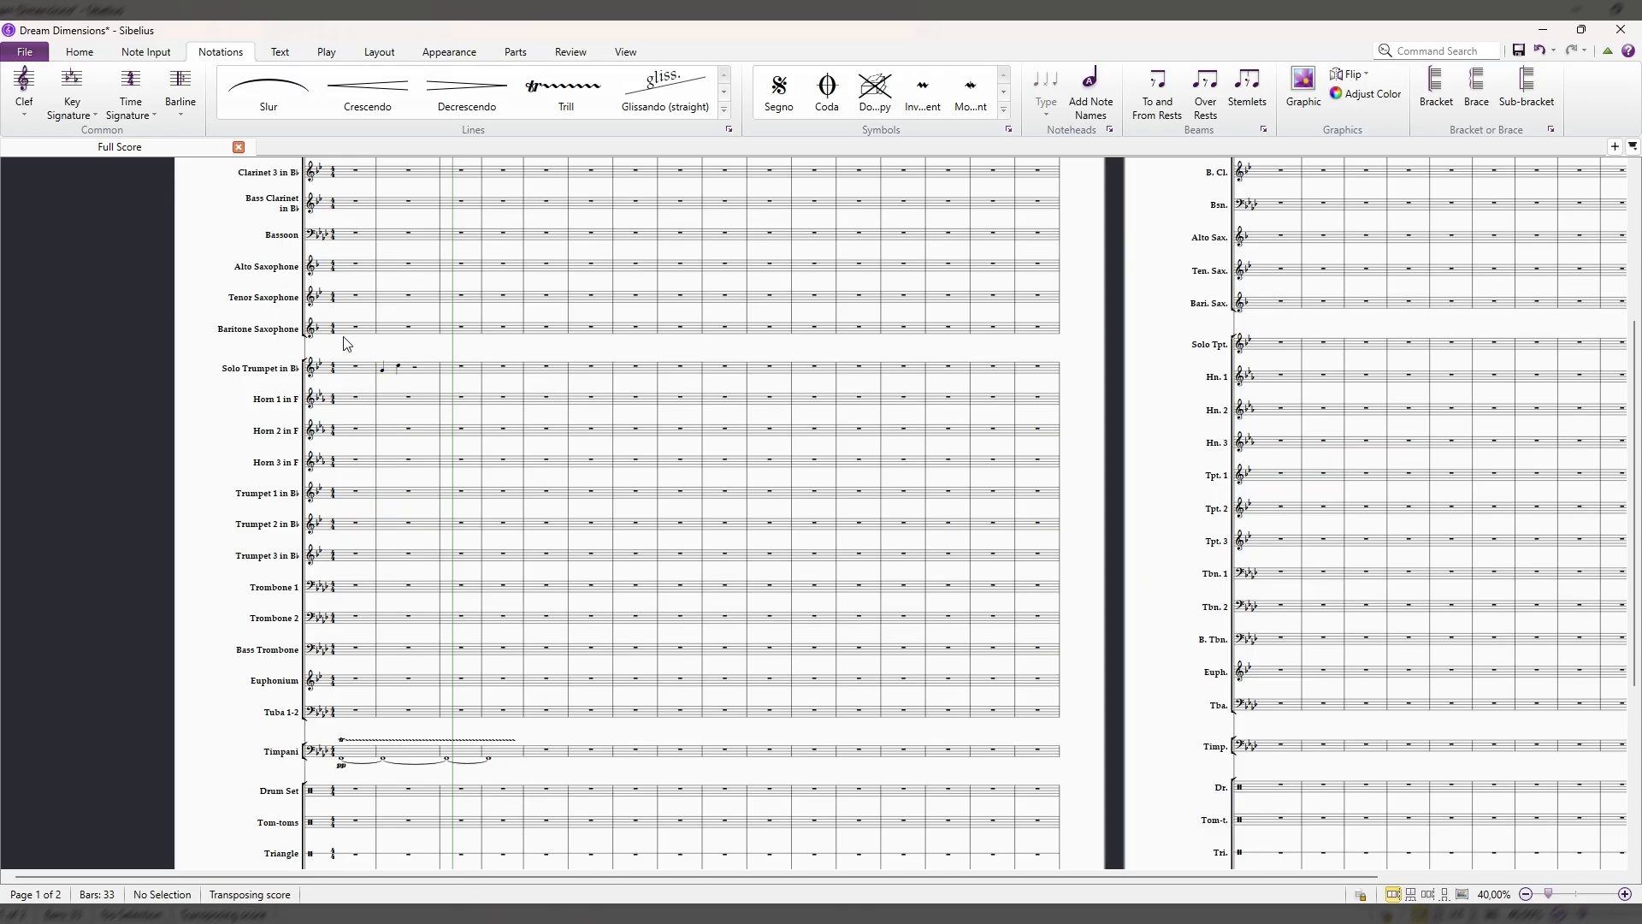
Make the C5 in bar 2 of the Solo Trumpet a dotted quarter and add an eighth note on beat 3.5.
{"action": "left_click", "coordinate": [398, 366]}
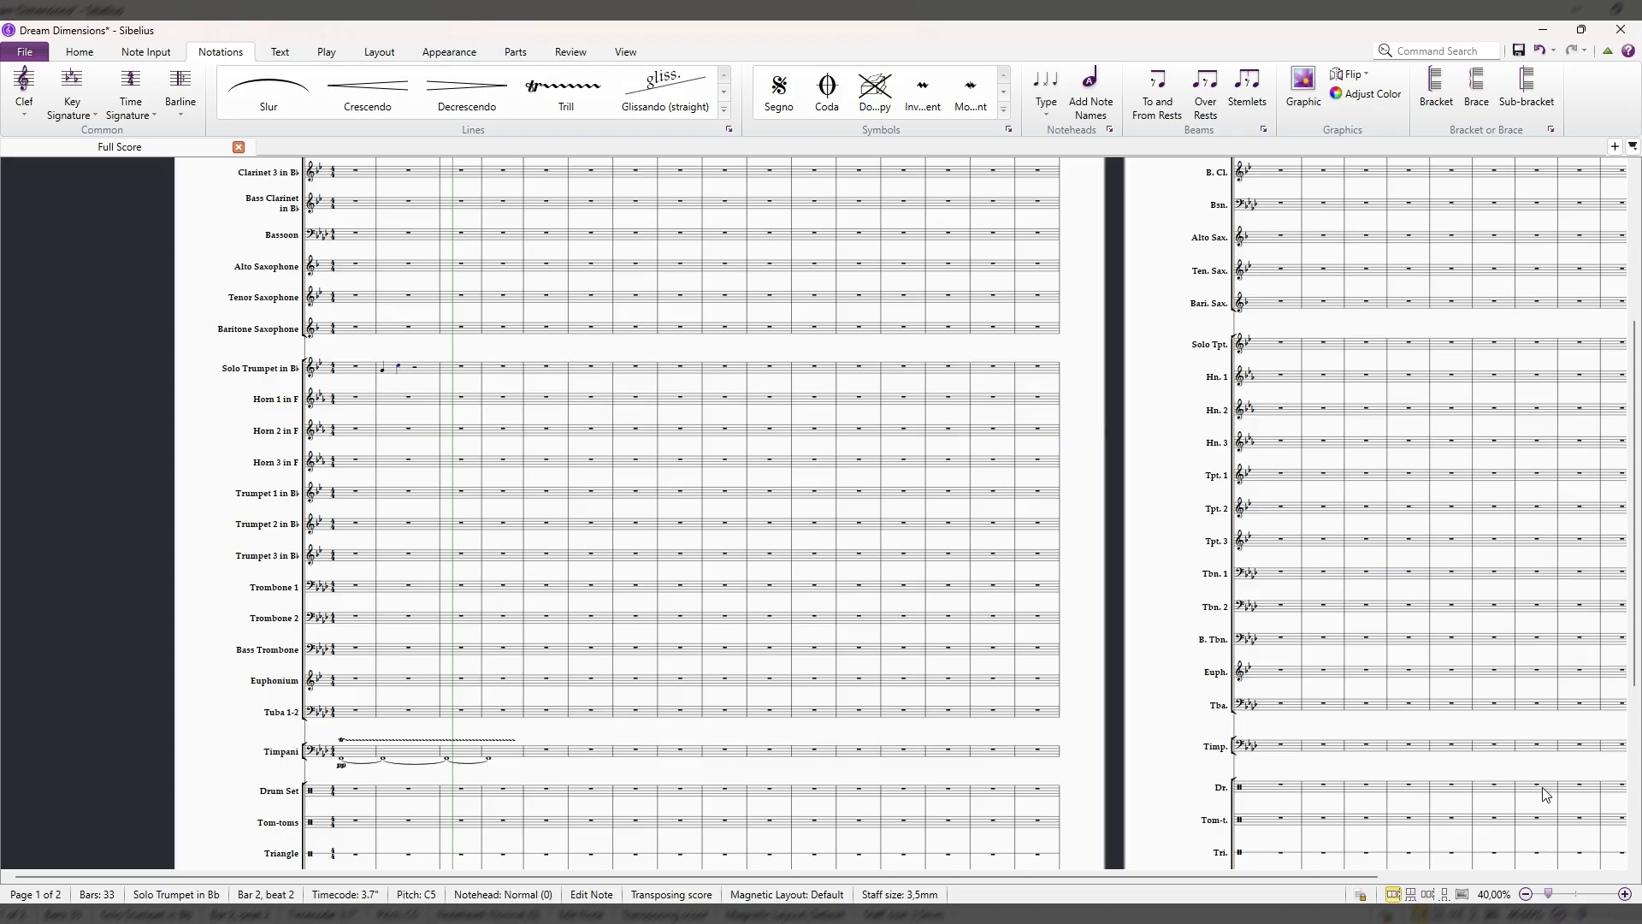
{"action": "left_click", "coordinate": [1565, 838]}
{"action": "left_click", "coordinate": [431, 389]}
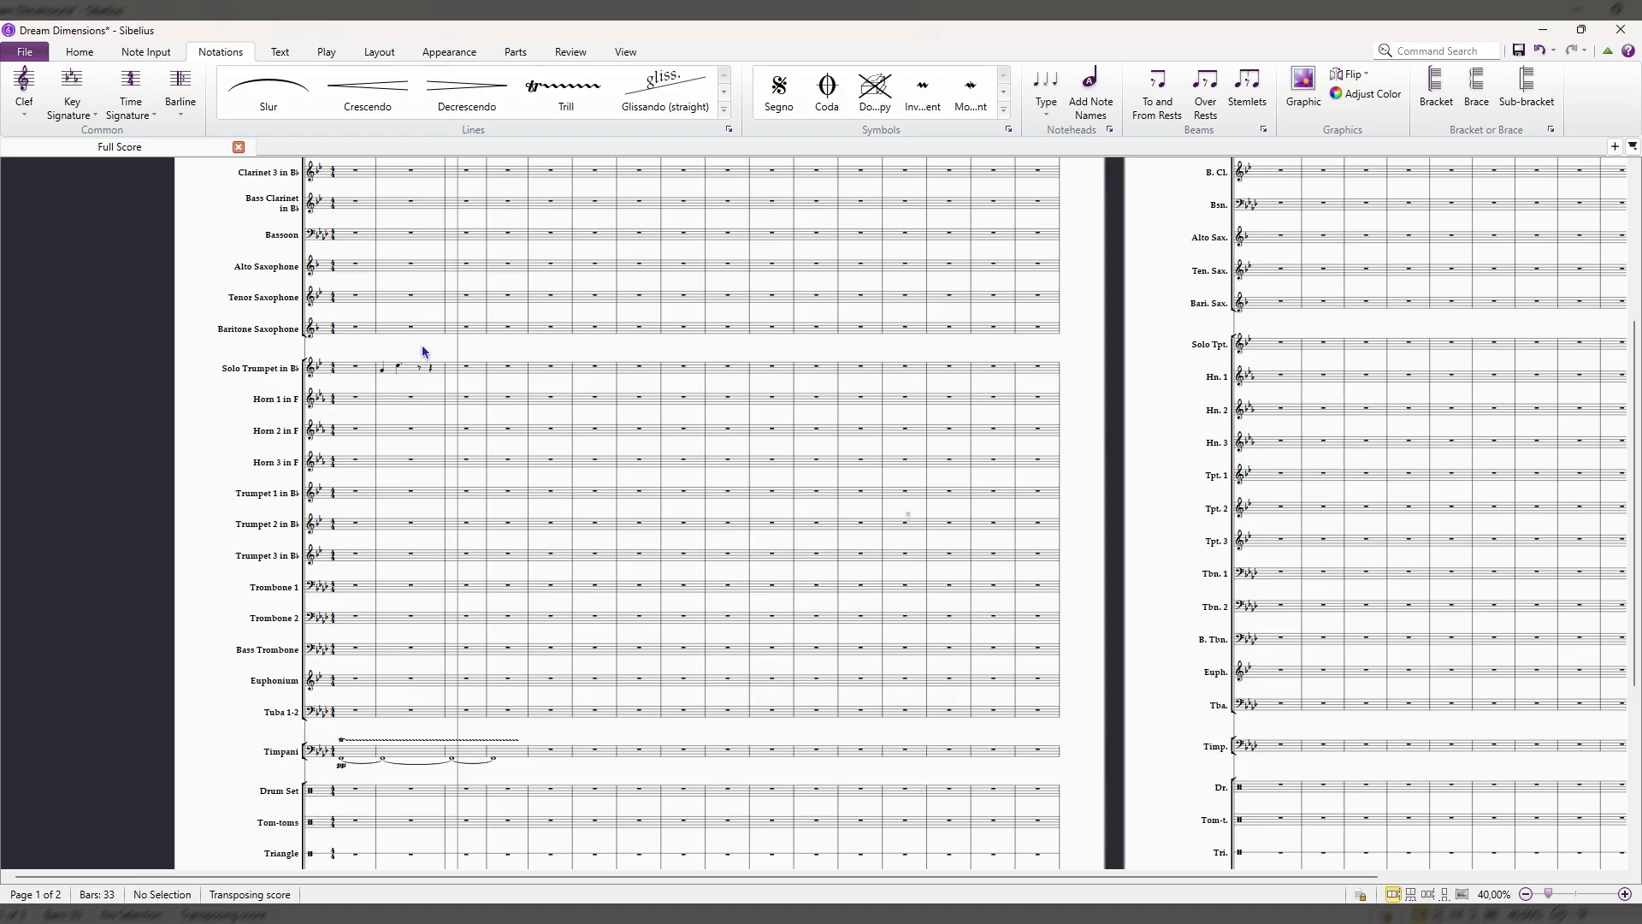
{"action": "left_click", "coordinate": [419, 366]}
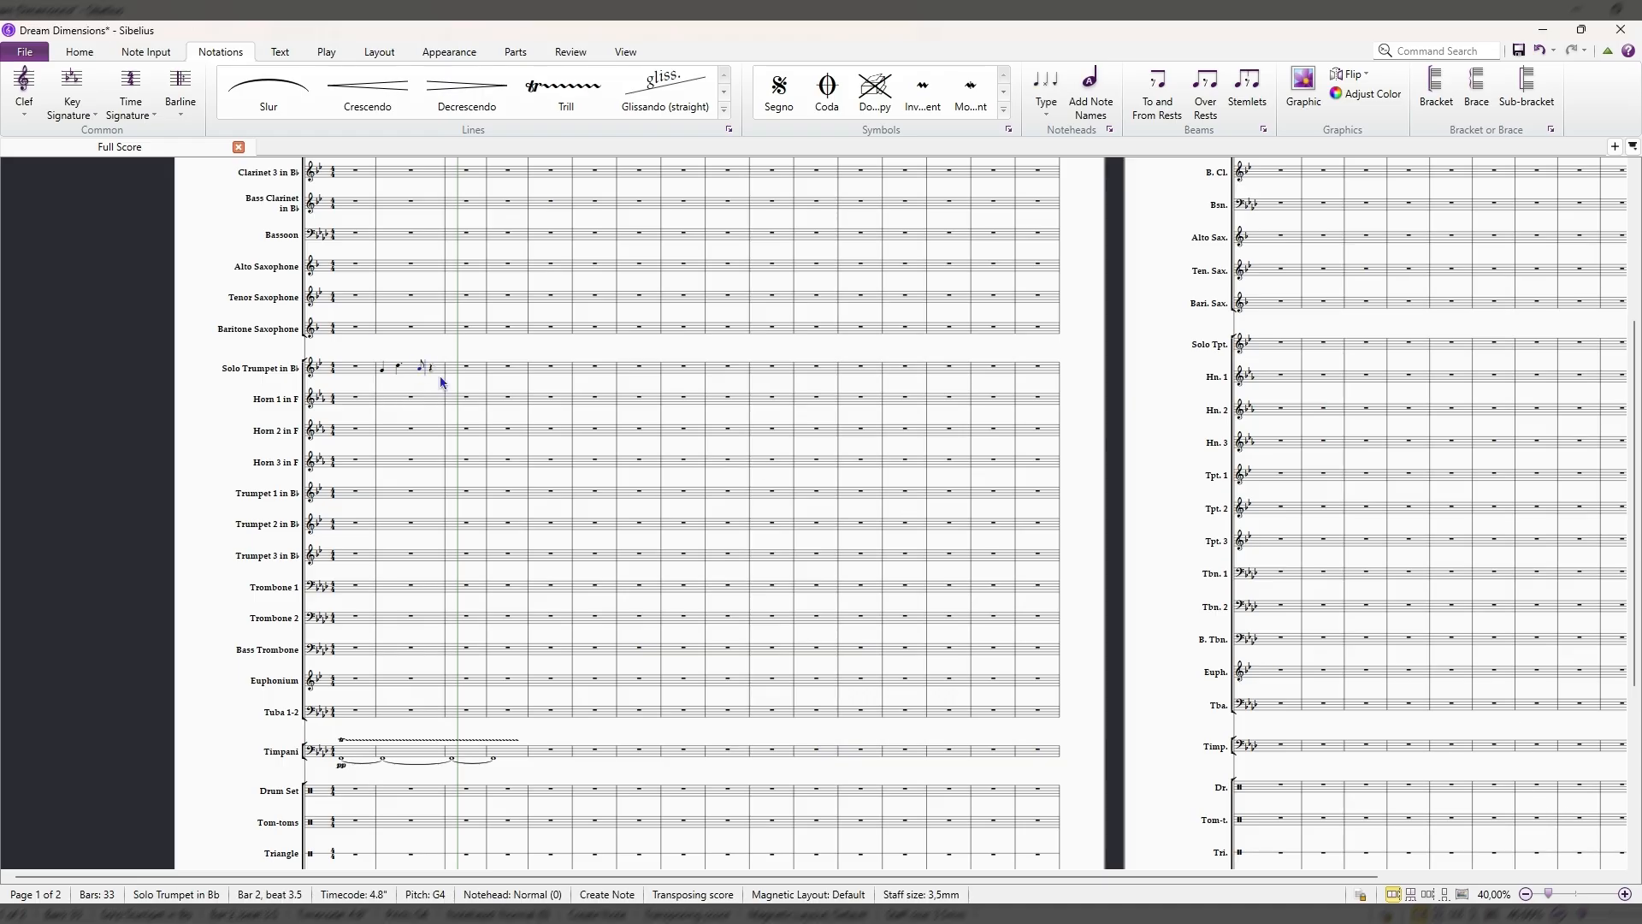
Complete bar 2 of the Solo Trumpet with eighths Bb4, C5, Eb5 and start bar 3 with eighths D5, Bb4 and a quarter C5.
{"action": "left_click", "coordinate": [1625, 893]}
{"action": "left_click", "coordinate": [1625, 894]}
{"action": "left_click", "coordinate": [1626, 893]}
{"action": "left_click", "coordinate": [1626, 894]}
{"action": "left_click", "coordinate": [1625, 894]}
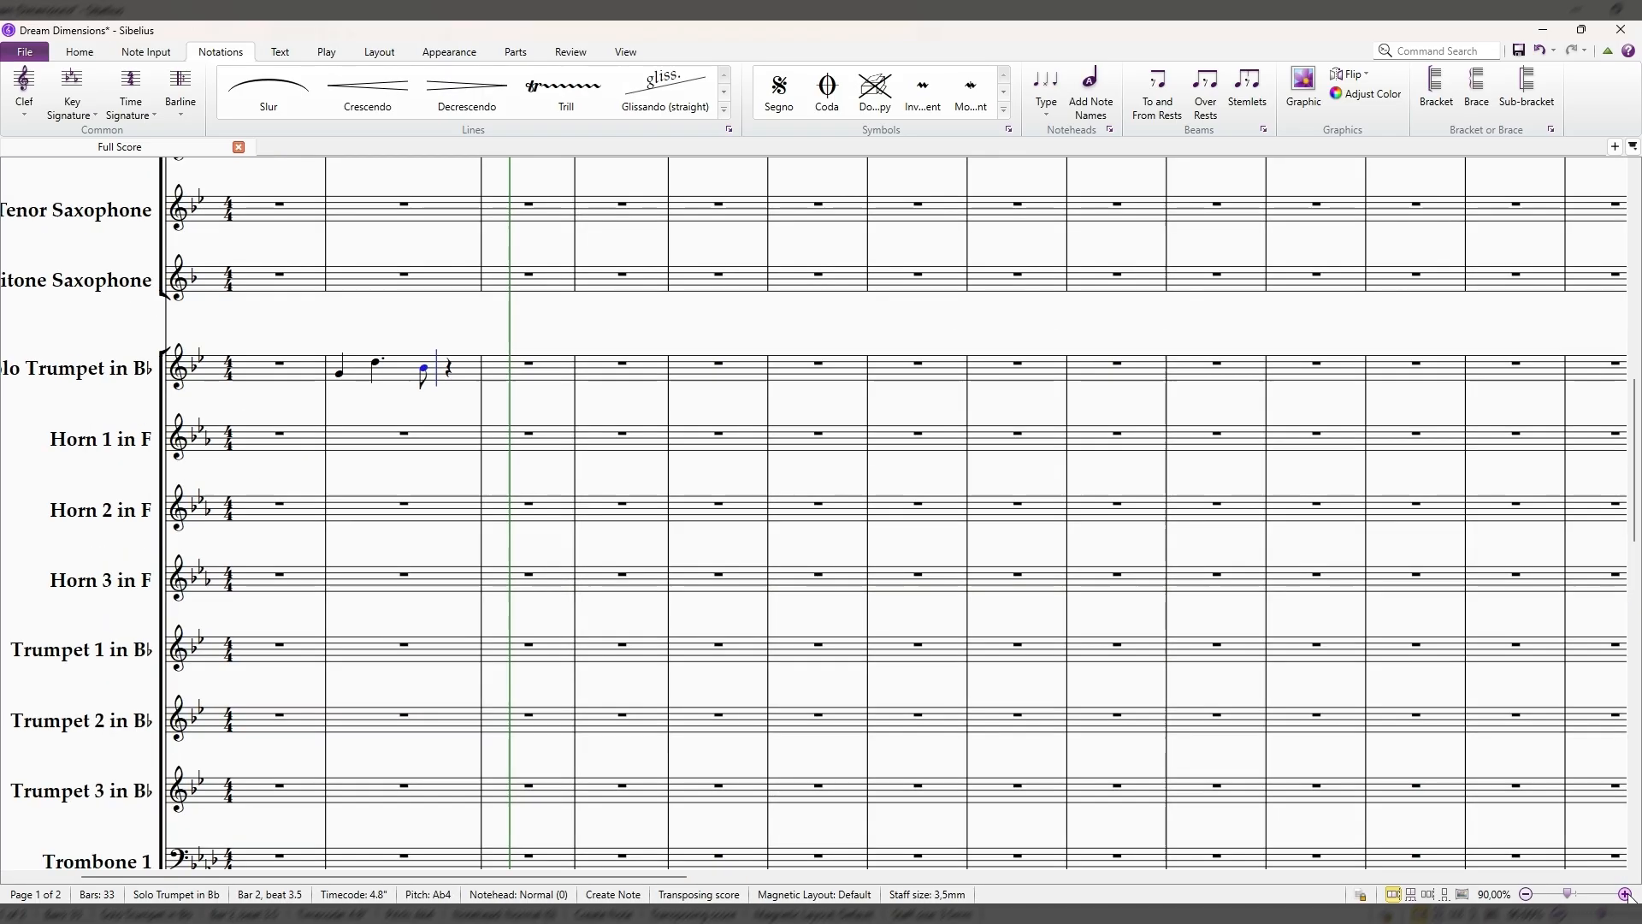
{"action": "left_click", "coordinate": [1625, 894]}
{"action": "left_click", "coordinate": [1625, 894]}
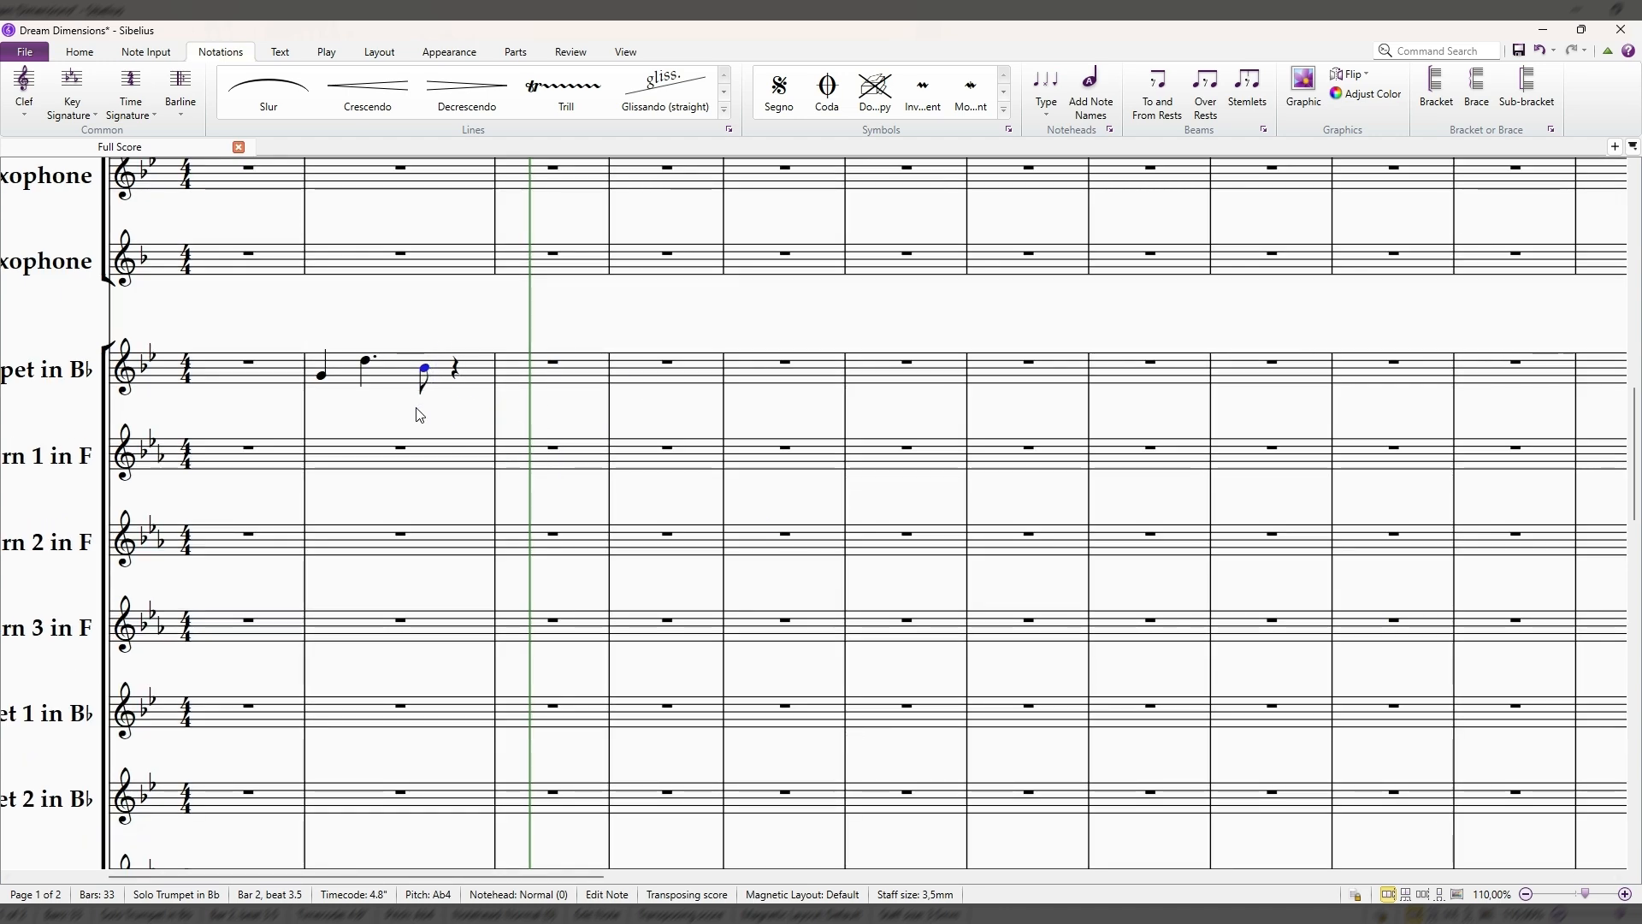
{"action": "key", "text": "Escape"}
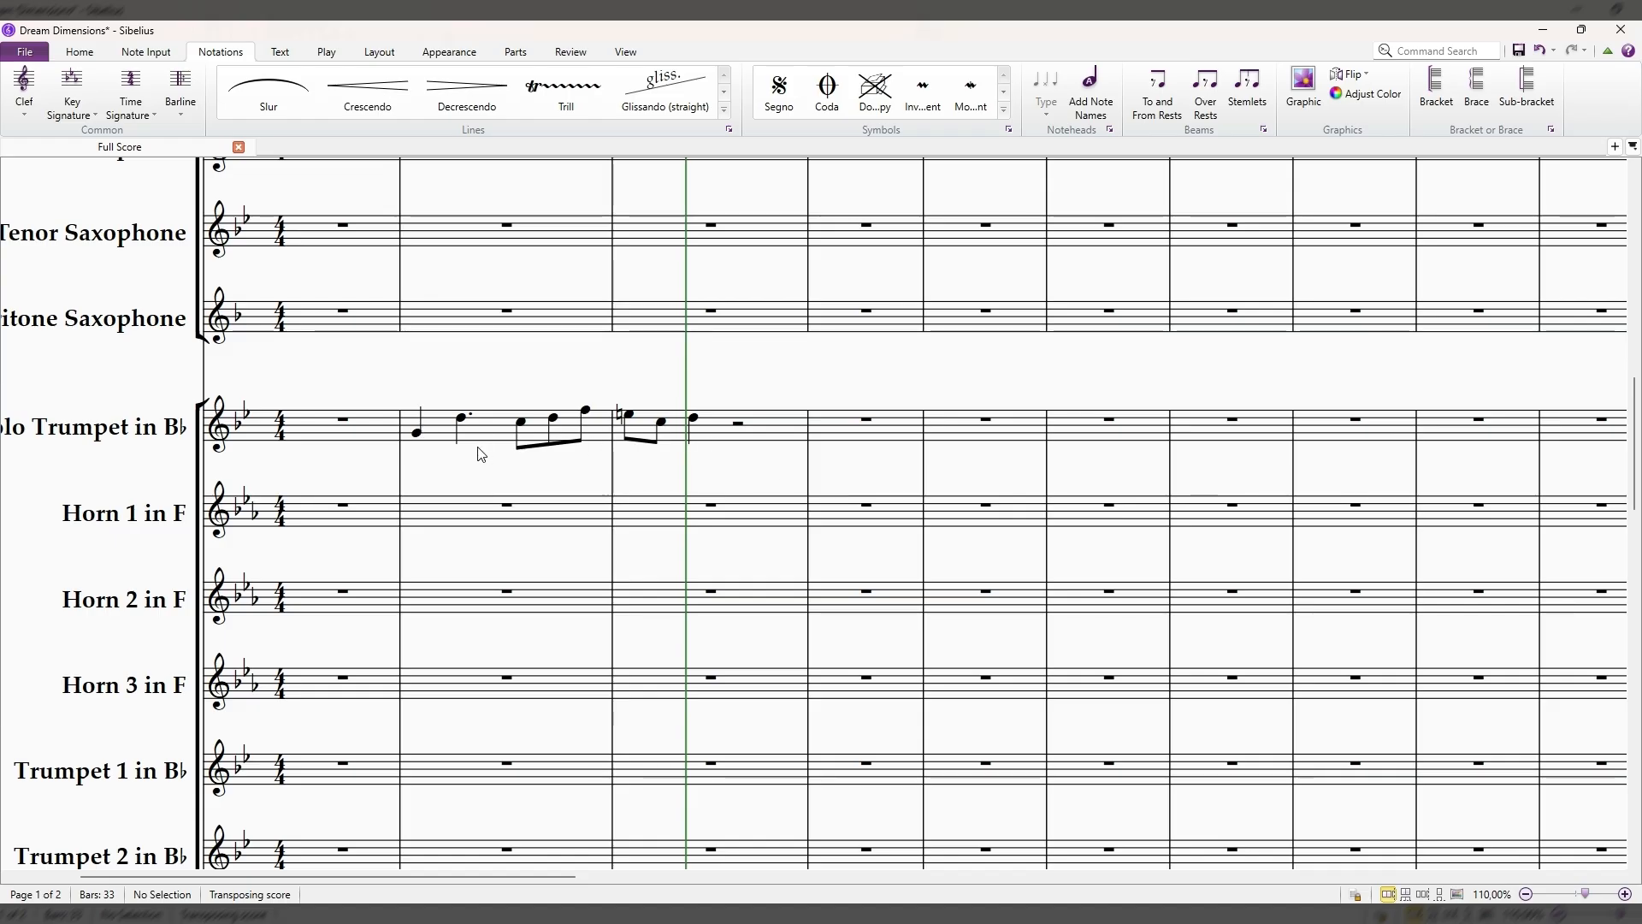
Extend the Solo Trumpet melody with a tied C5 and eighths through bar 4 to a whole note F4 in bar 5, hiding bar 4's cautionary flat.
{"action": "left_click", "coordinate": [416, 435]}
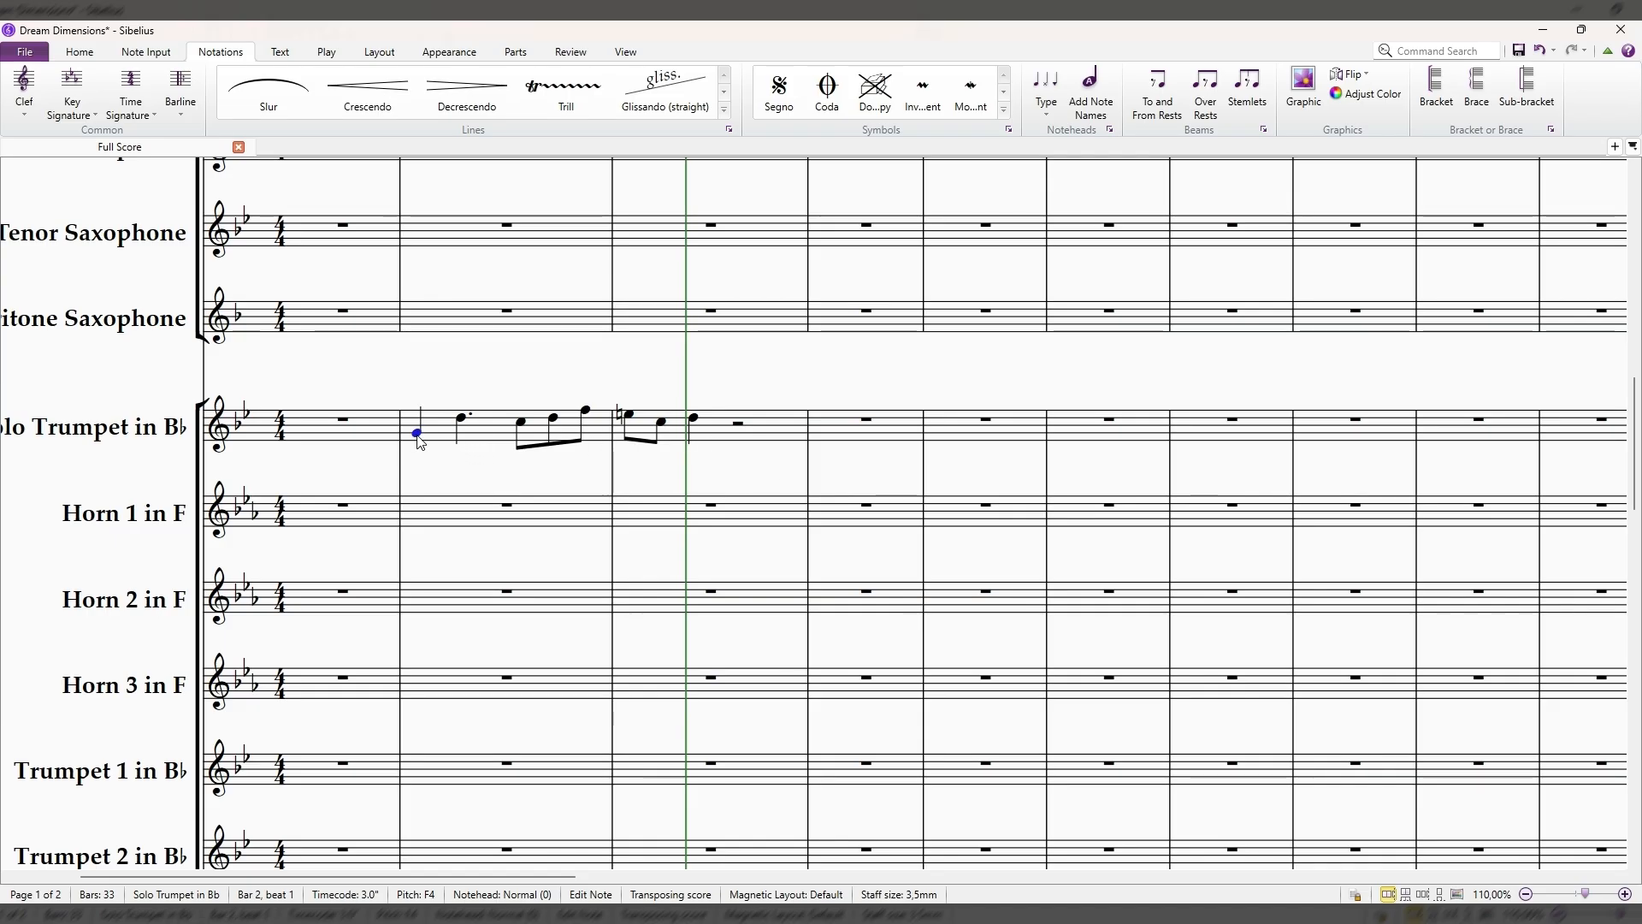
{"action": "left_click_drag", "start_coordinate": [468, 477], "coordinate": [635, 496]}
{"action": "key", "text": "Escape"}
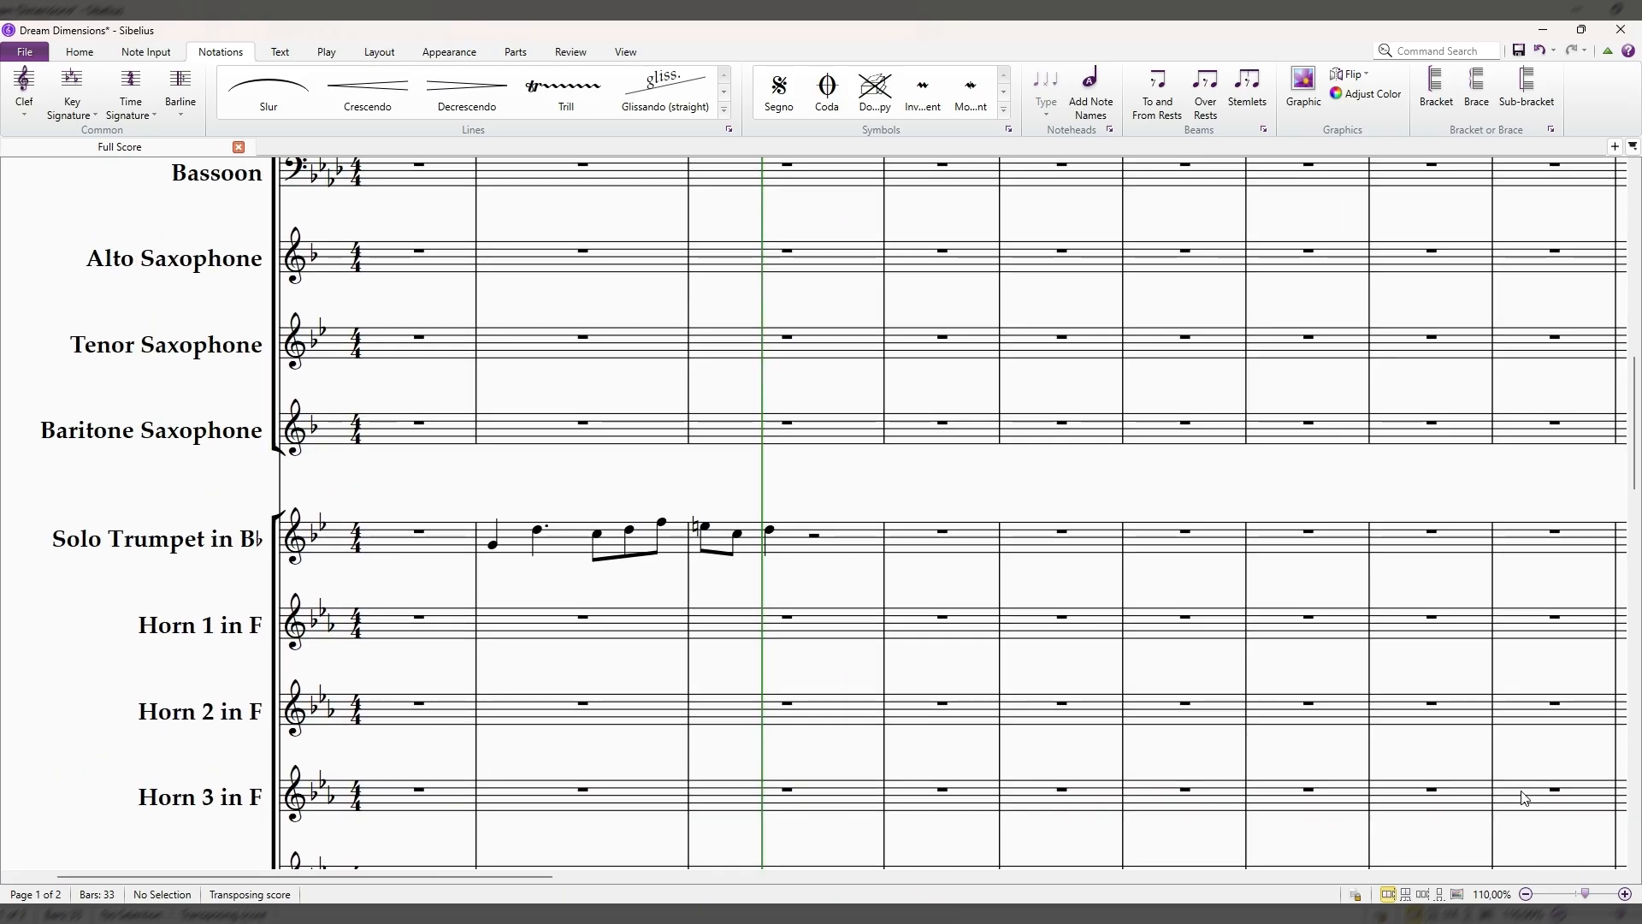
{"action": "key", "text": "n"}
{"action": "left_click", "coordinate": [810, 530]}
{"action": "key", "text": "Left"}
{"action": "key", "text": "KP_Enter"}
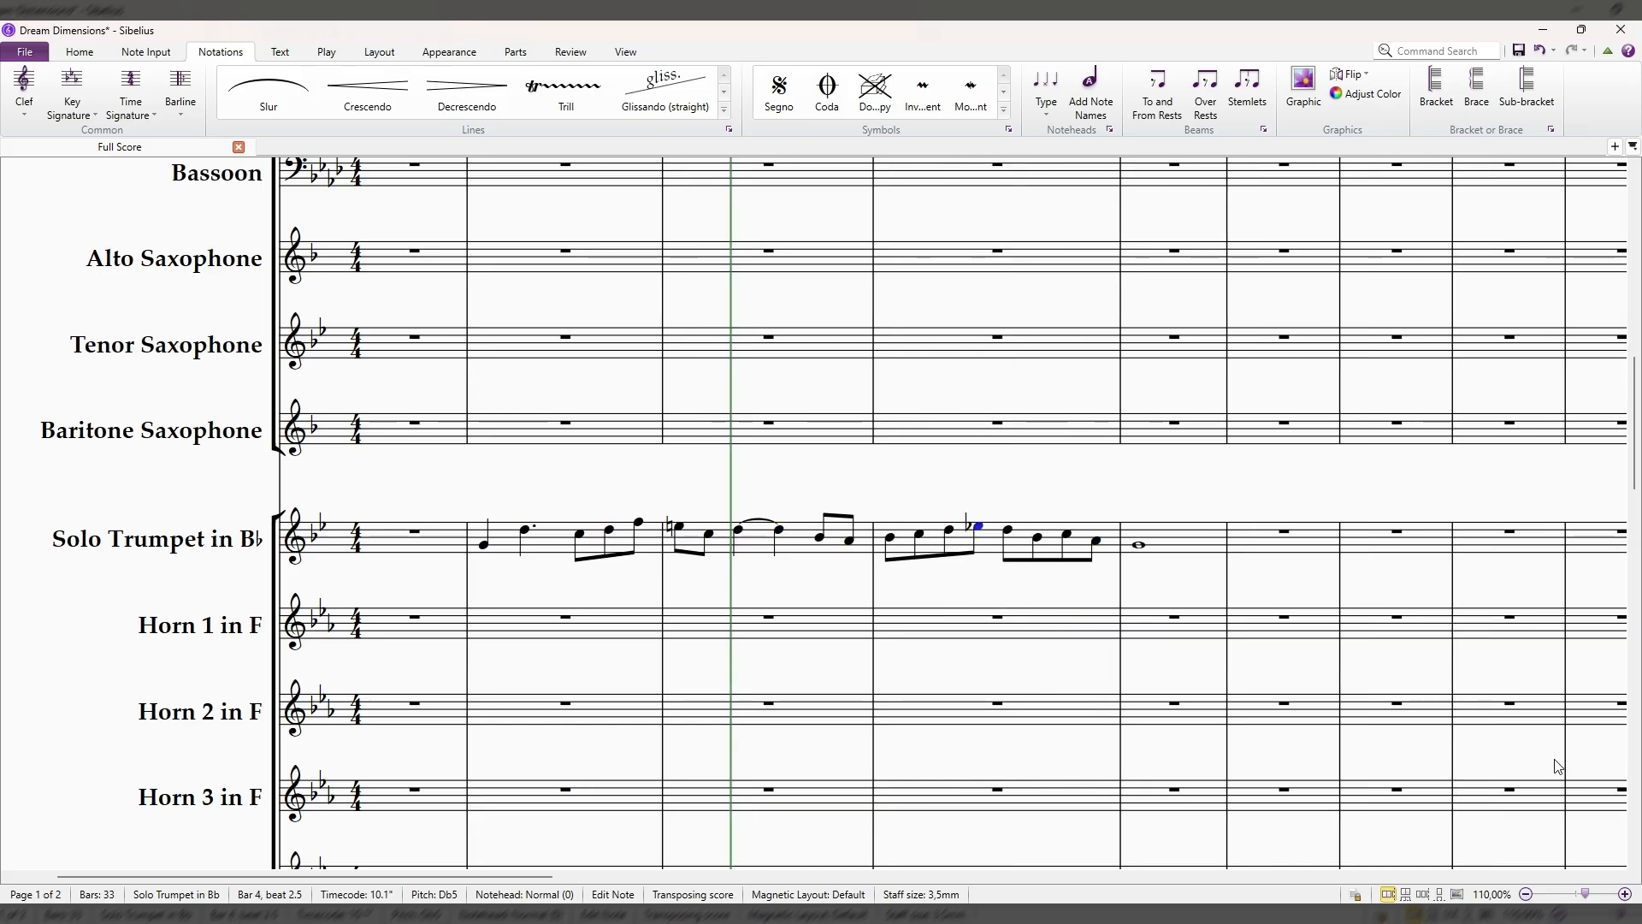
{"action": "left_click", "coordinate": [1555, 760]}
{"action": "left_click", "coordinate": [970, 584]}
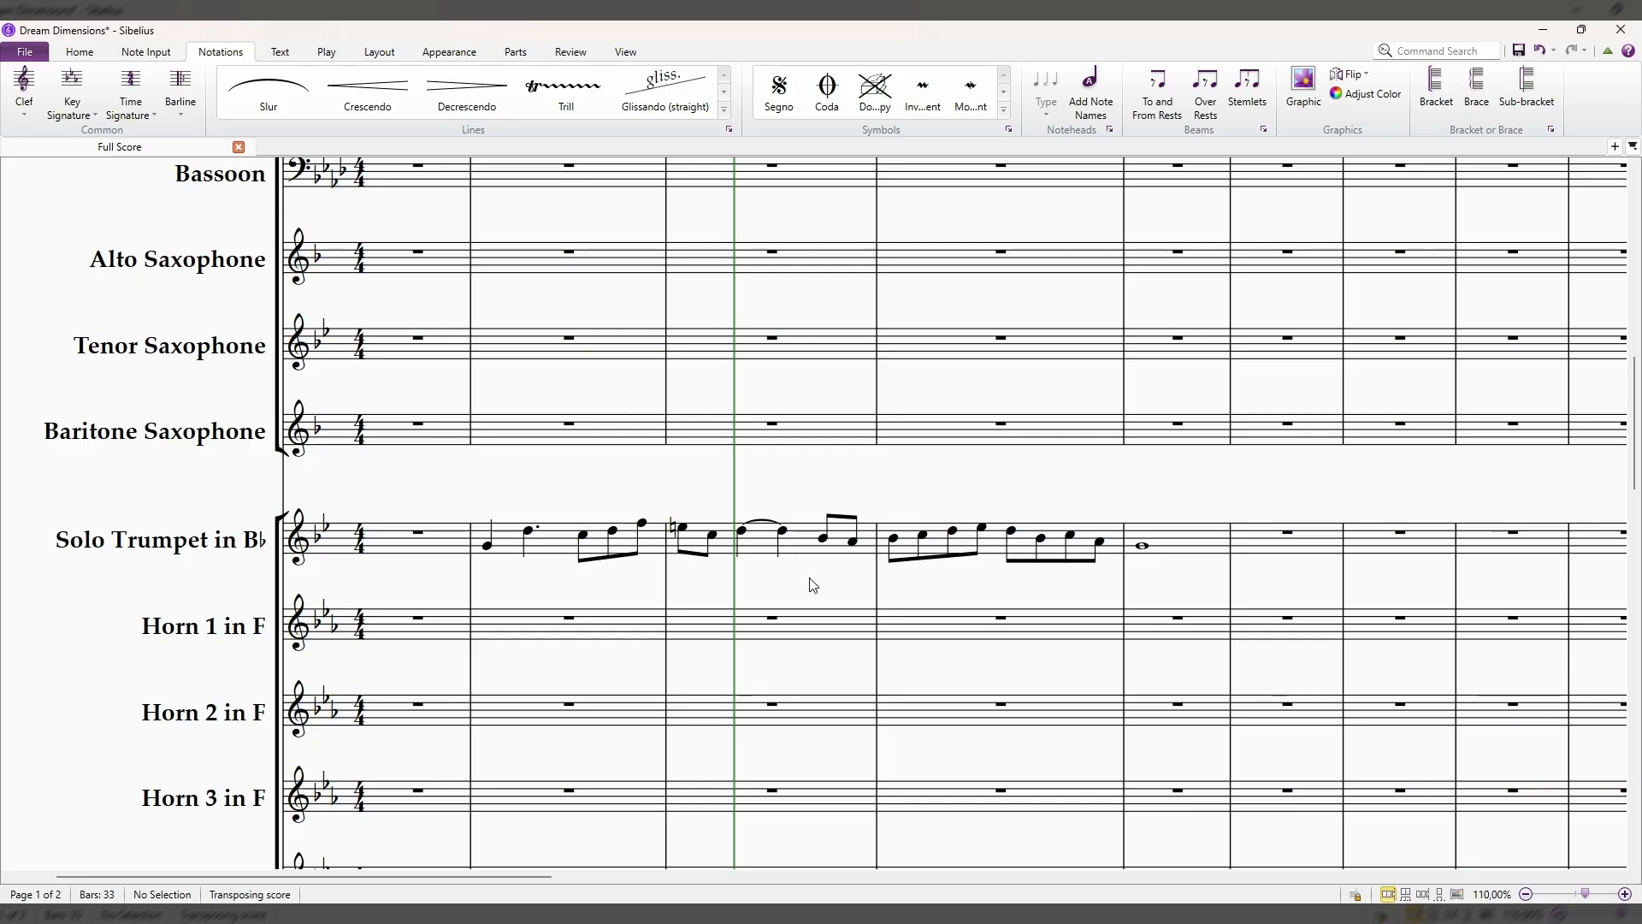
Add a slur over the last three eighth notes of bar 2 in the Solo Trumpet staff.
{"action": "left_click", "coordinate": [583, 534]}
{"action": "left_click", "coordinate": [644, 525], "text": "shift"}
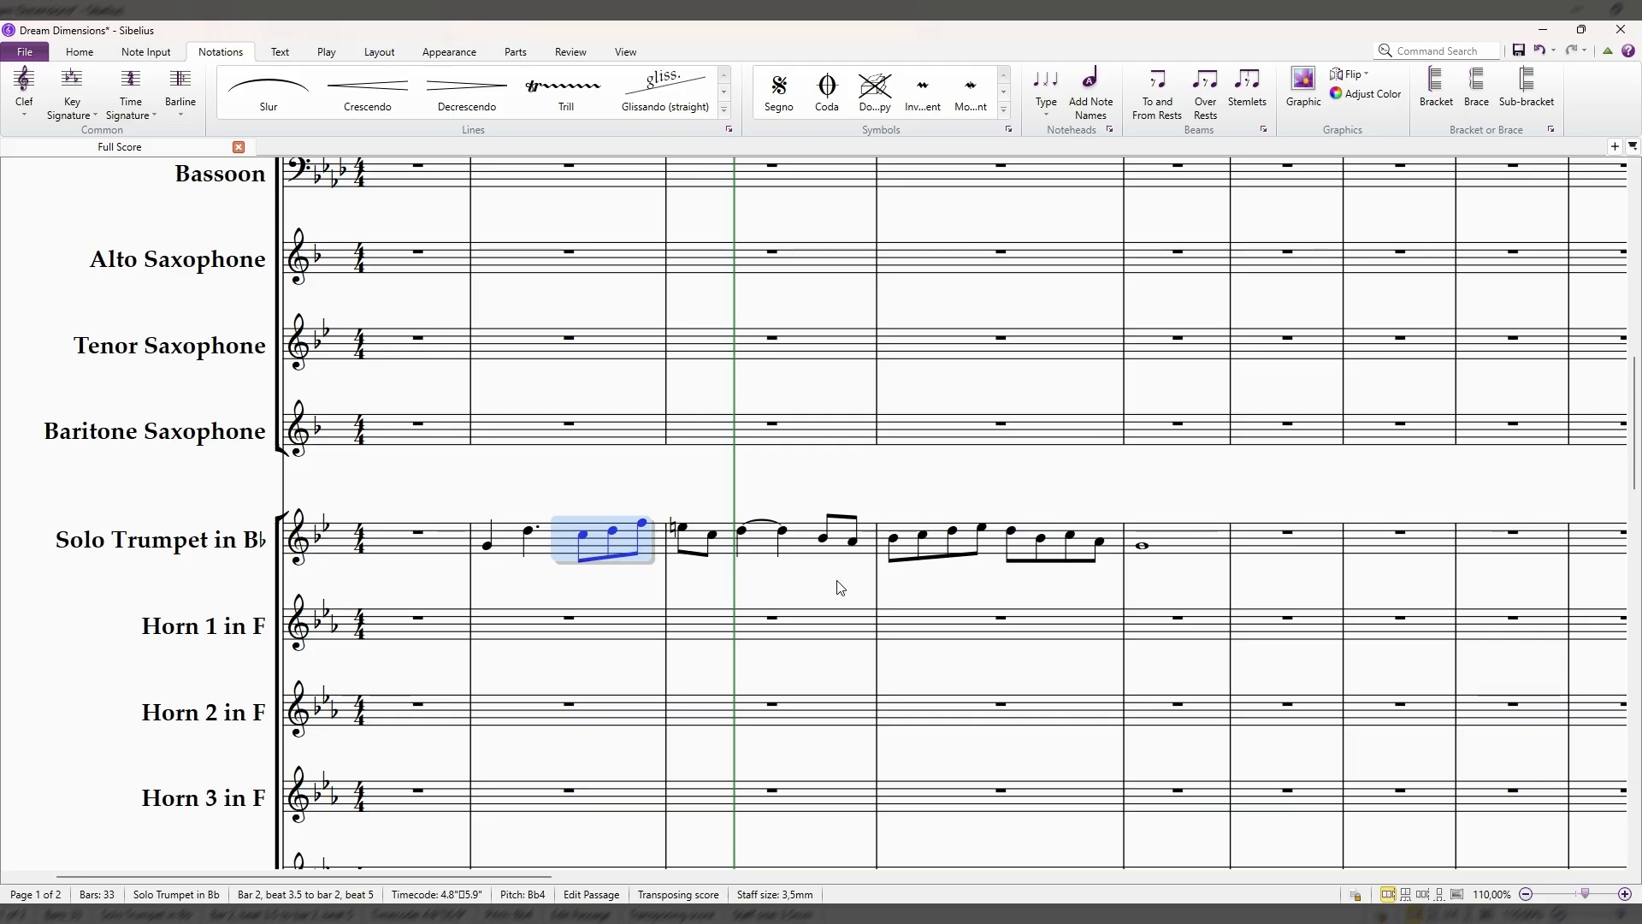
{"action": "key", "text": "s"}
{"action": "key", "text": "Escape"}
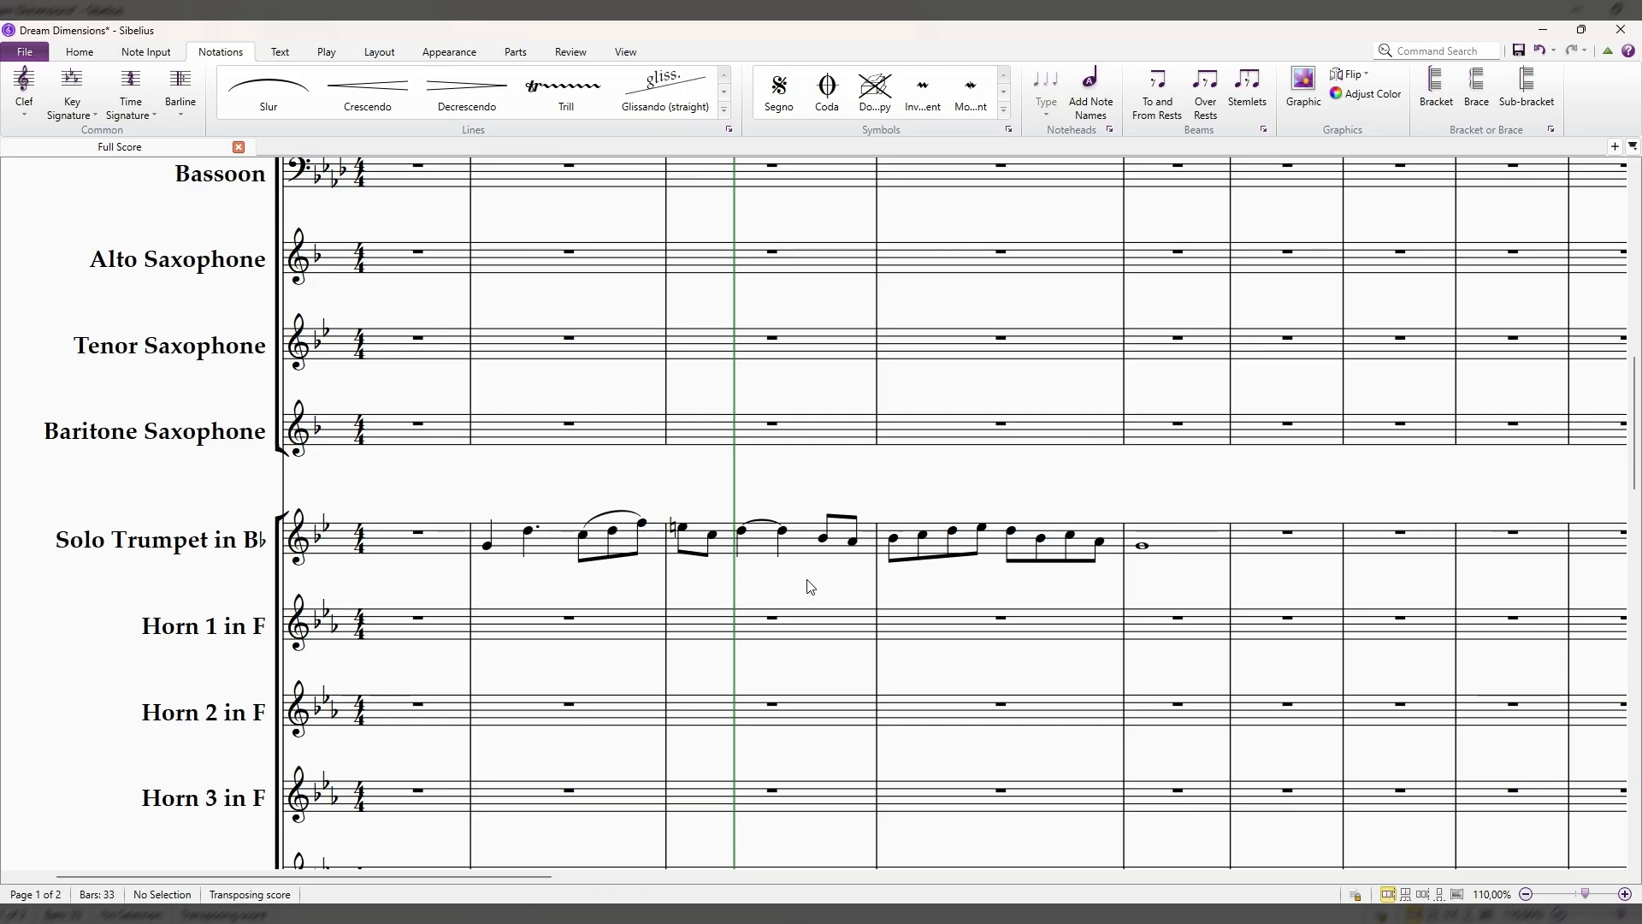
Slur the first two eighth notes and the last two eighth notes of bar 3 in the Solo Trumpet staff.
{"action": "left_click", "coordinate": [682, 530]}
{"action": "left_click", "coordinate": [710, 537], "text": "shift"}
{"action": "key", "text": "s"}
{"action": "left_click", "coordinate": [823, 537]}
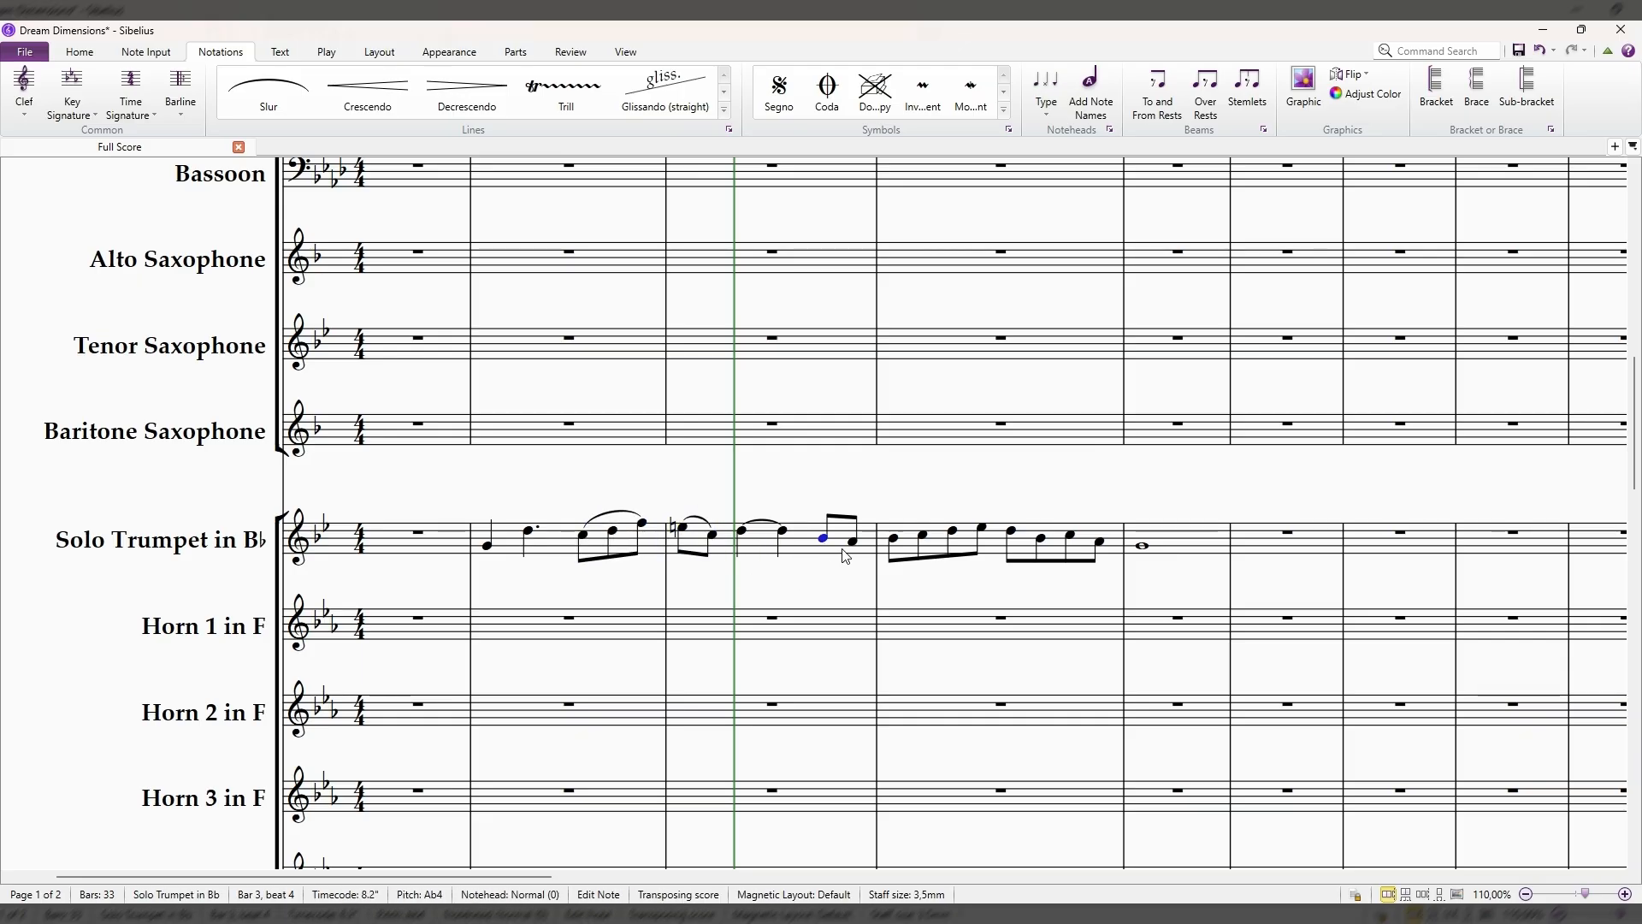
{"action": "left_click", "coordinate": [854, 542], "text": "shift"}
{"action": "key", "text": "s"}
Add a slur over each group of four eighth notes in bar 4 of the Solo Trumpet staff.
{"action": "left_click", "coordinate": [894, 537]}
{"action": "left_click", "coordinate": [982, 527], "text": "shift"}
{"action": "key", "text": "s"}
{"action": "left_click", "coordinate": [1012, 537]}
{"action": "left_click", "coordinate": [1101, 541], "text": "shift"}
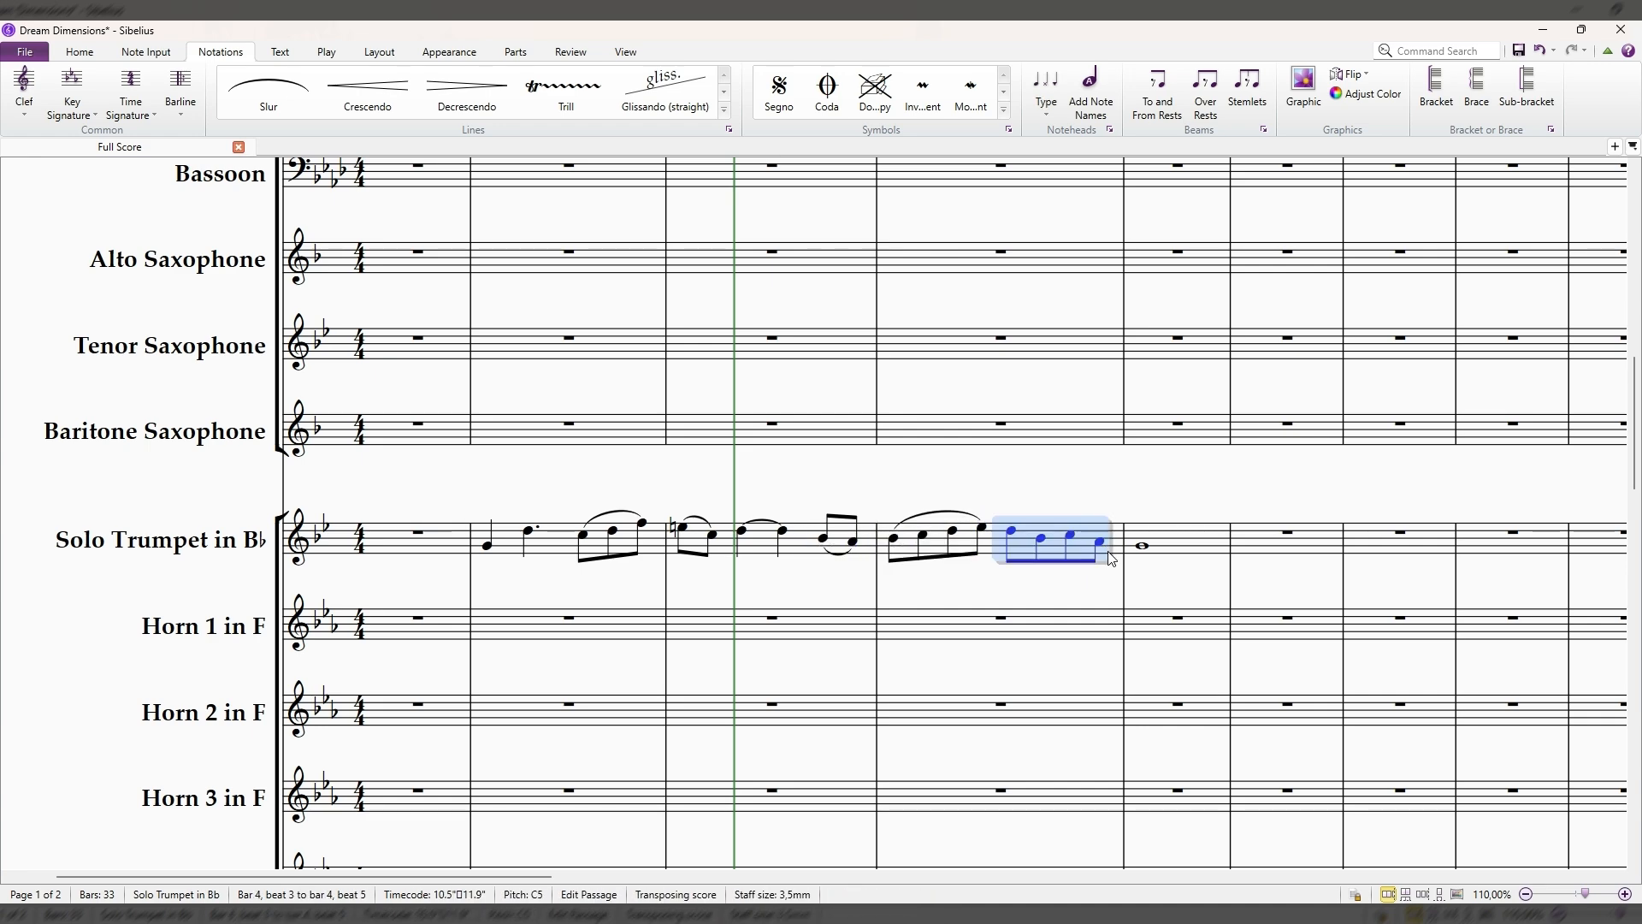
{"action": "key", "text": "s"}
{"action": "key", "text": "Escape"}
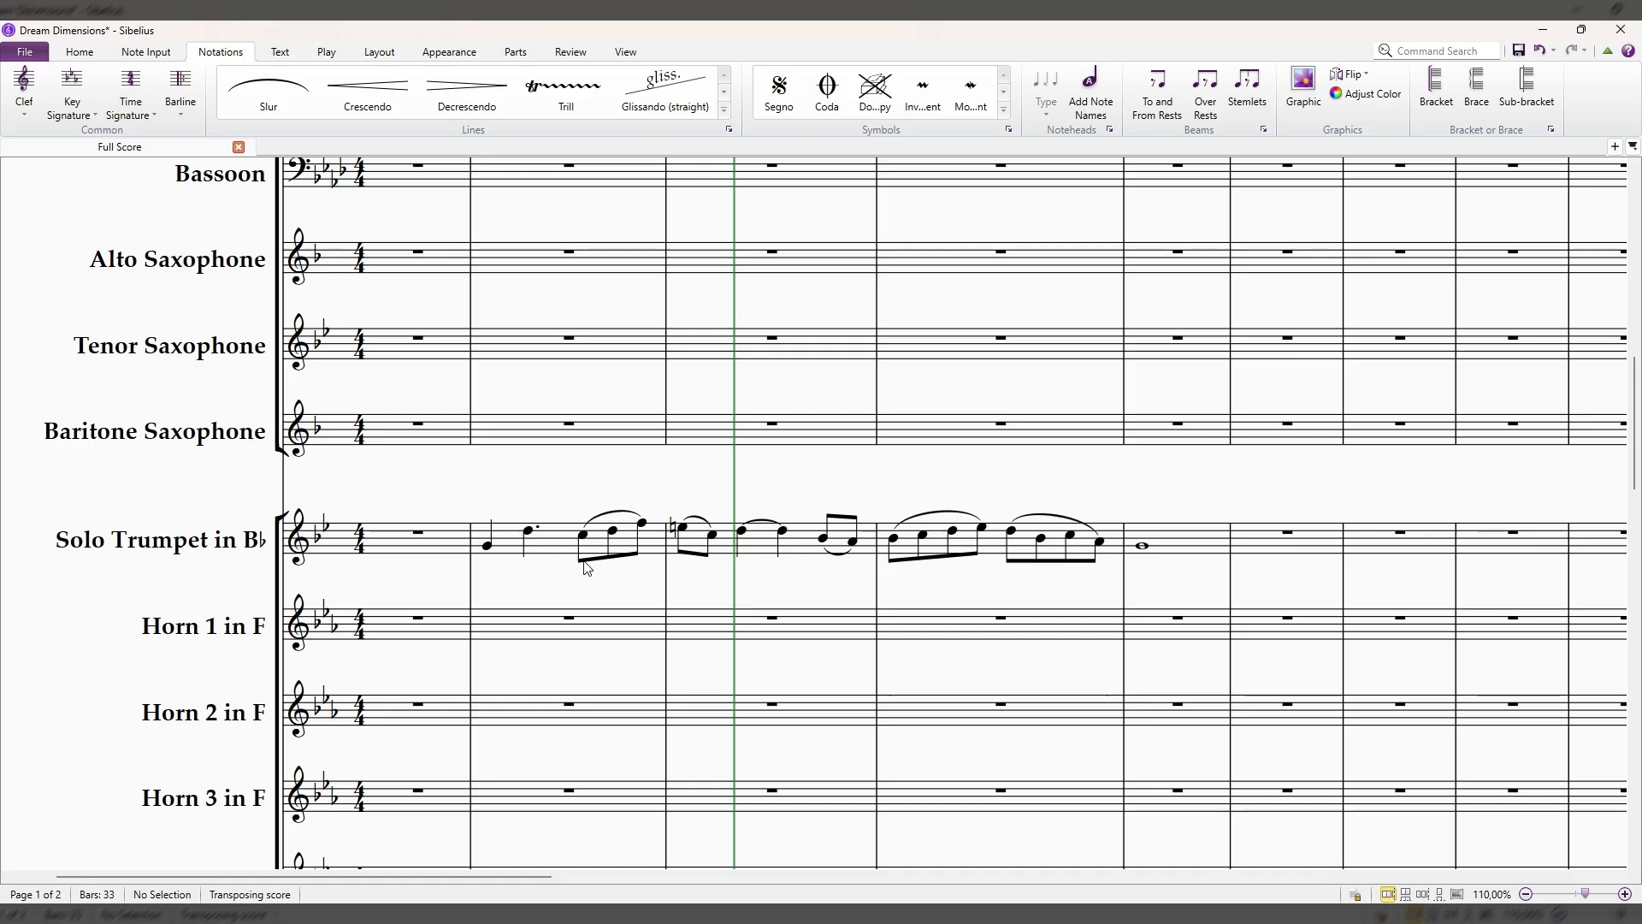
Slur the opening quarter note F4 to the dotted quarter C5 in bar 2 of the Solo Trumpet staff.
{"action": "left_click", "coordinate": [487, 544]}
{"action": "left_click", "coordinate": [525, 530], "text": "shift"}
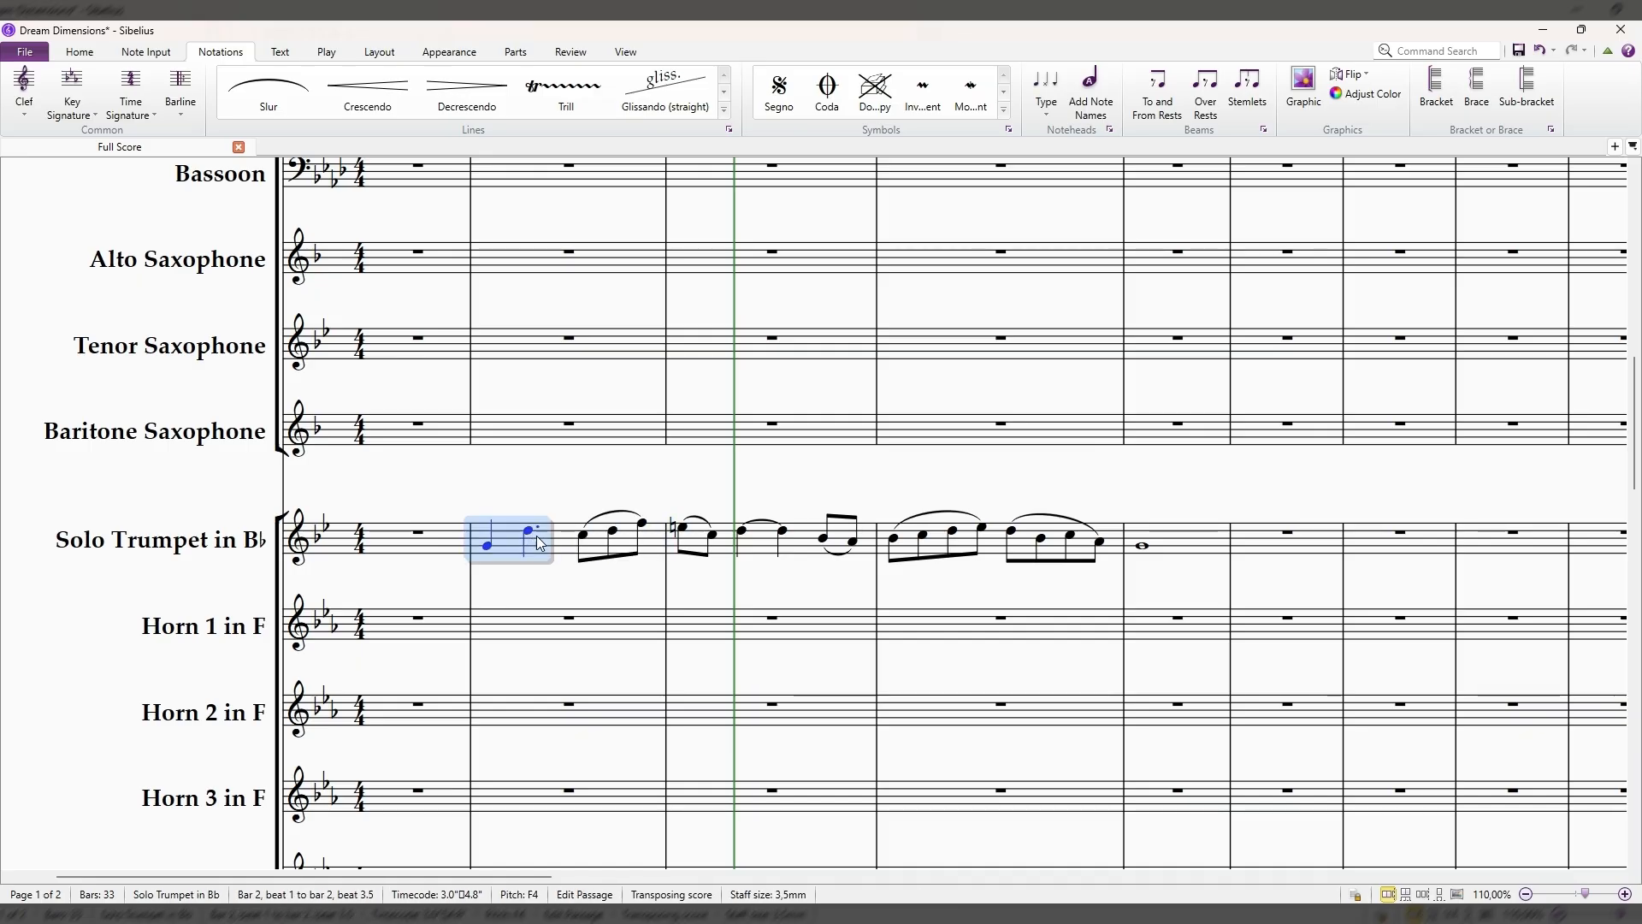
{"action": "key", "text": "s"}
{"action": "key", "text": "Escape"}
Copy the Timpani whole note F2 from bar 4 into bar 5.
{"action": "left_click_drag", "start_coordinate": [868, 574], "coordinate": [918, 551]}
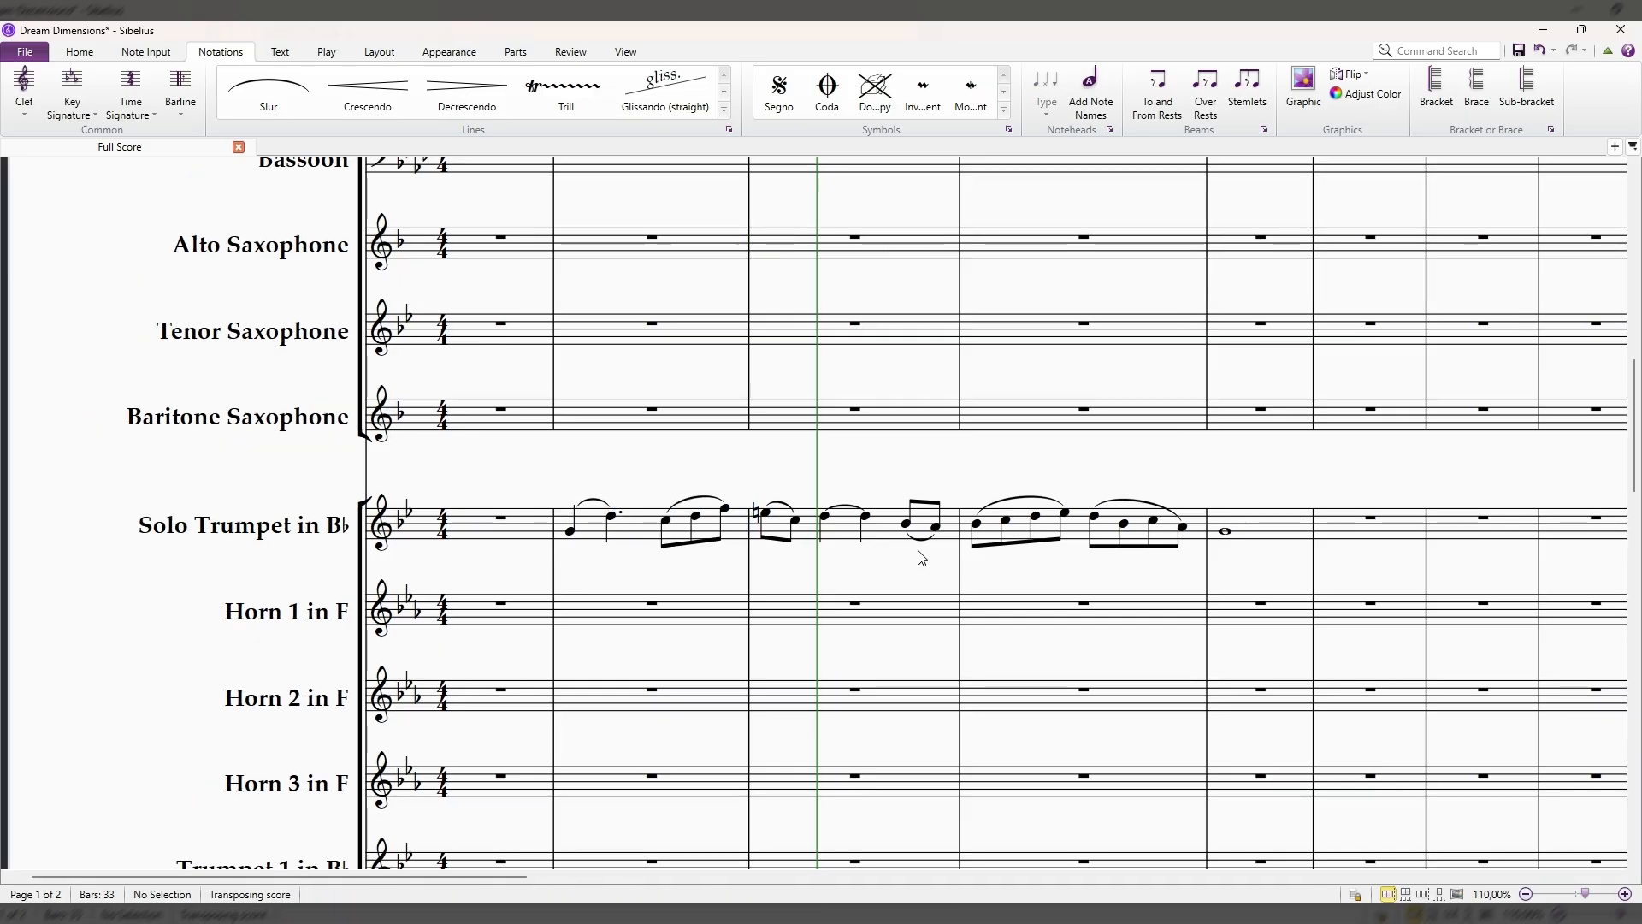
{"action": "scroll", "coordinate": [943, 531], "scroll_direction": "down", "scroll_amount": 1}
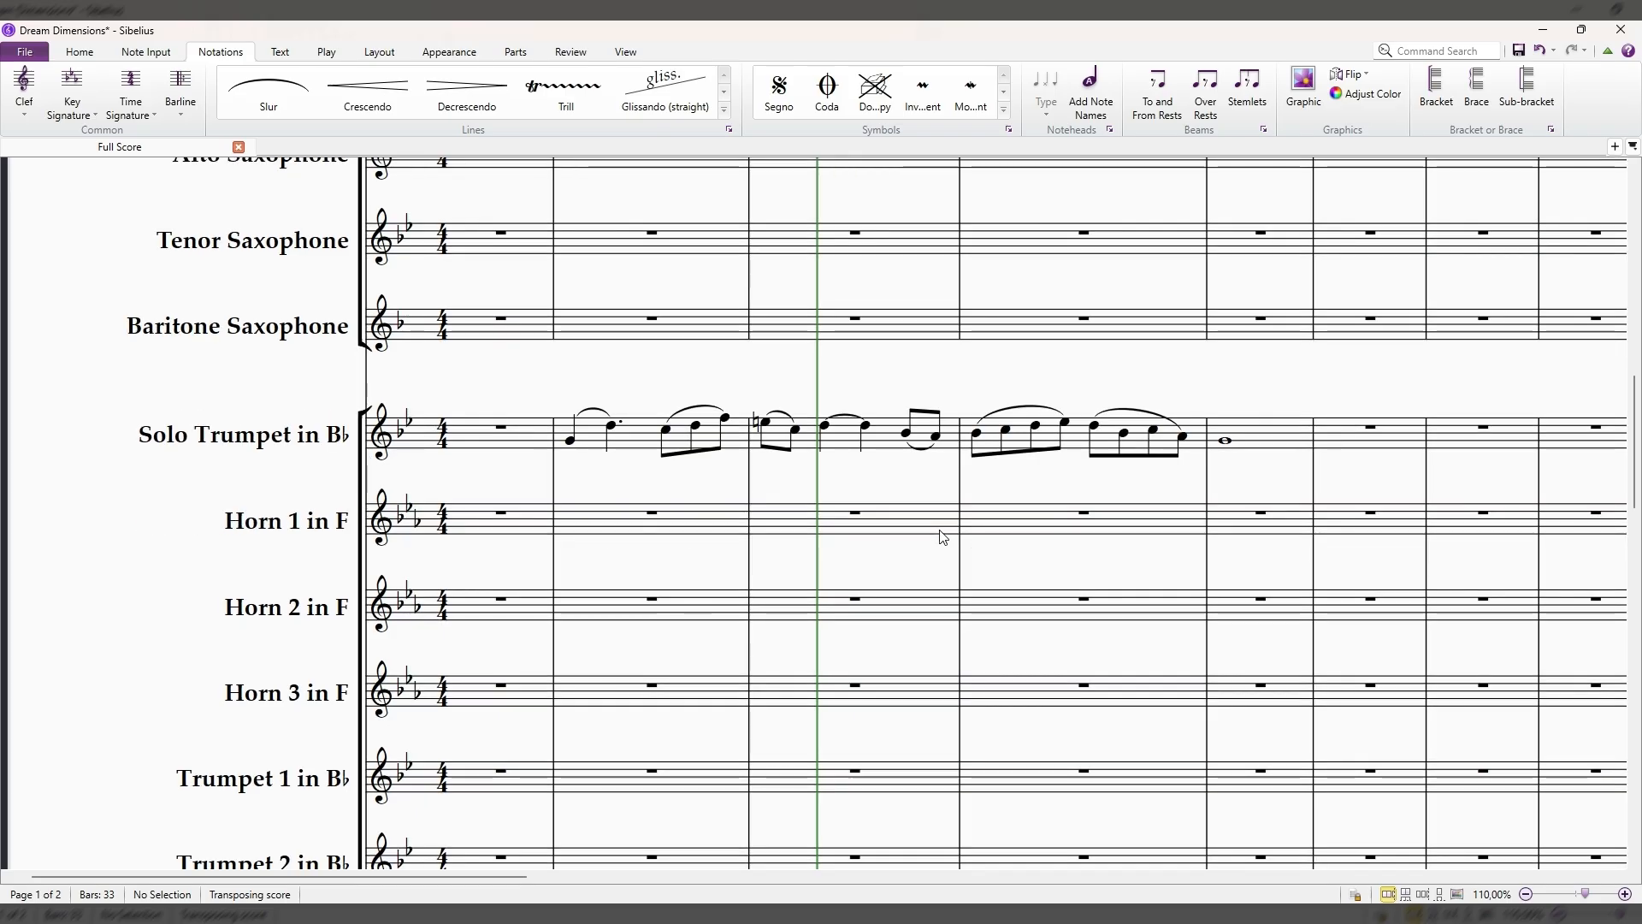
{"action": "scroll", "coordinate": [888, 524], "scroll_direction": "down", "scroll_amount": 9}
{"action": "left_click", "coordinate": [1076, 670]}
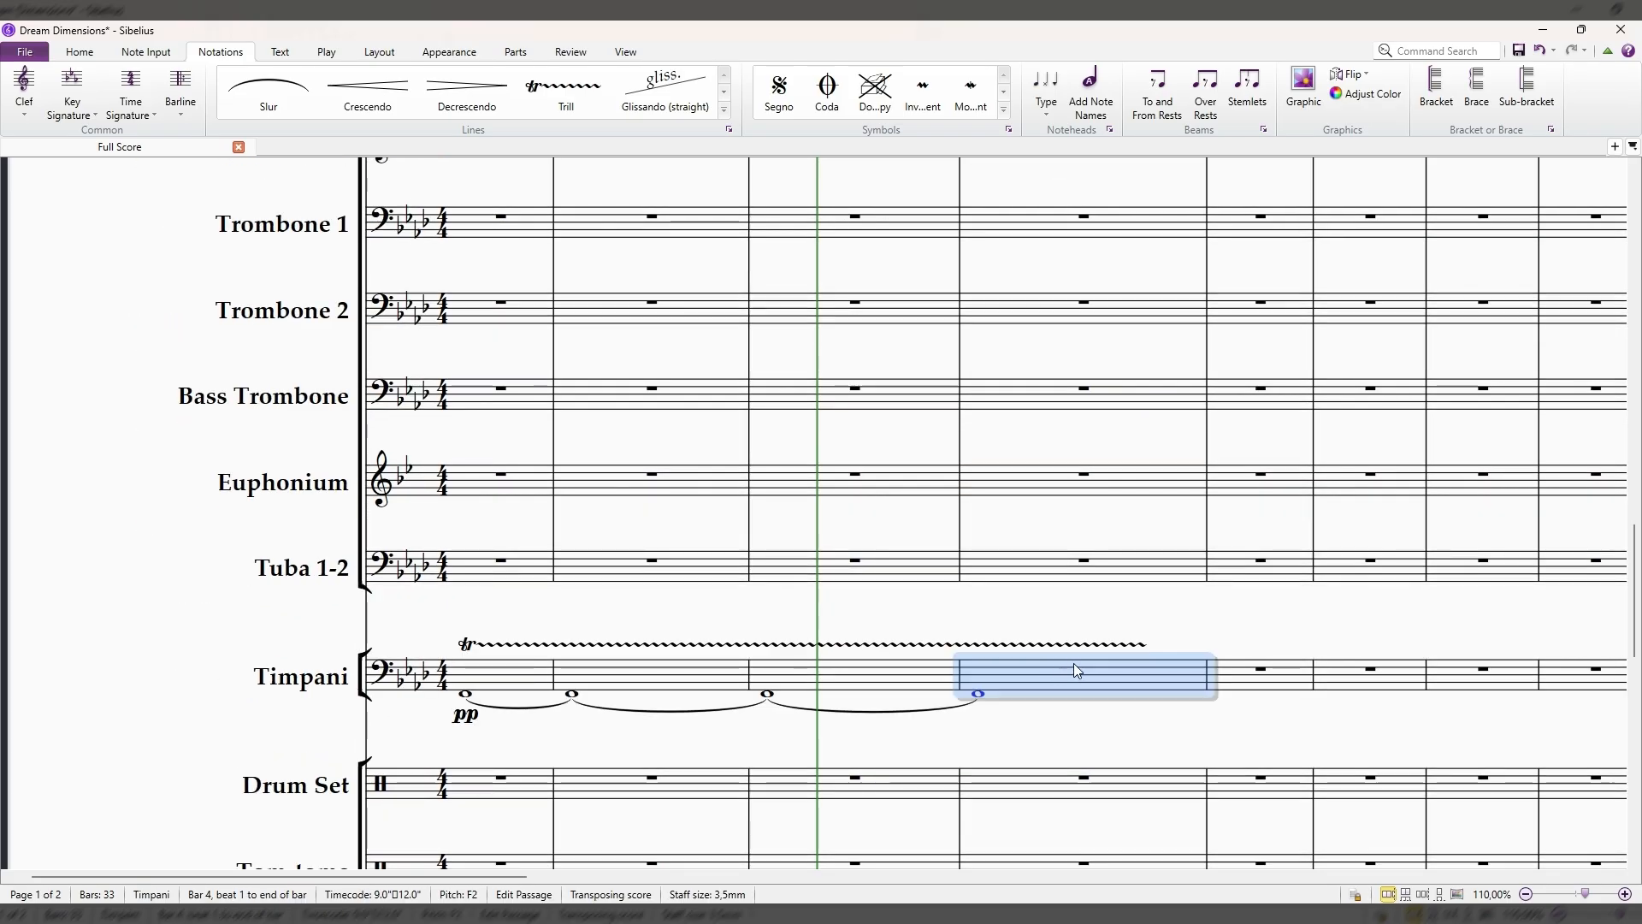
{"action": "left_click", "coordinate": [1283, 675]}
{"action": "scroll", "coordinate": [1296, 625], "scroll_direction": "up", "scroll_amount": 9}
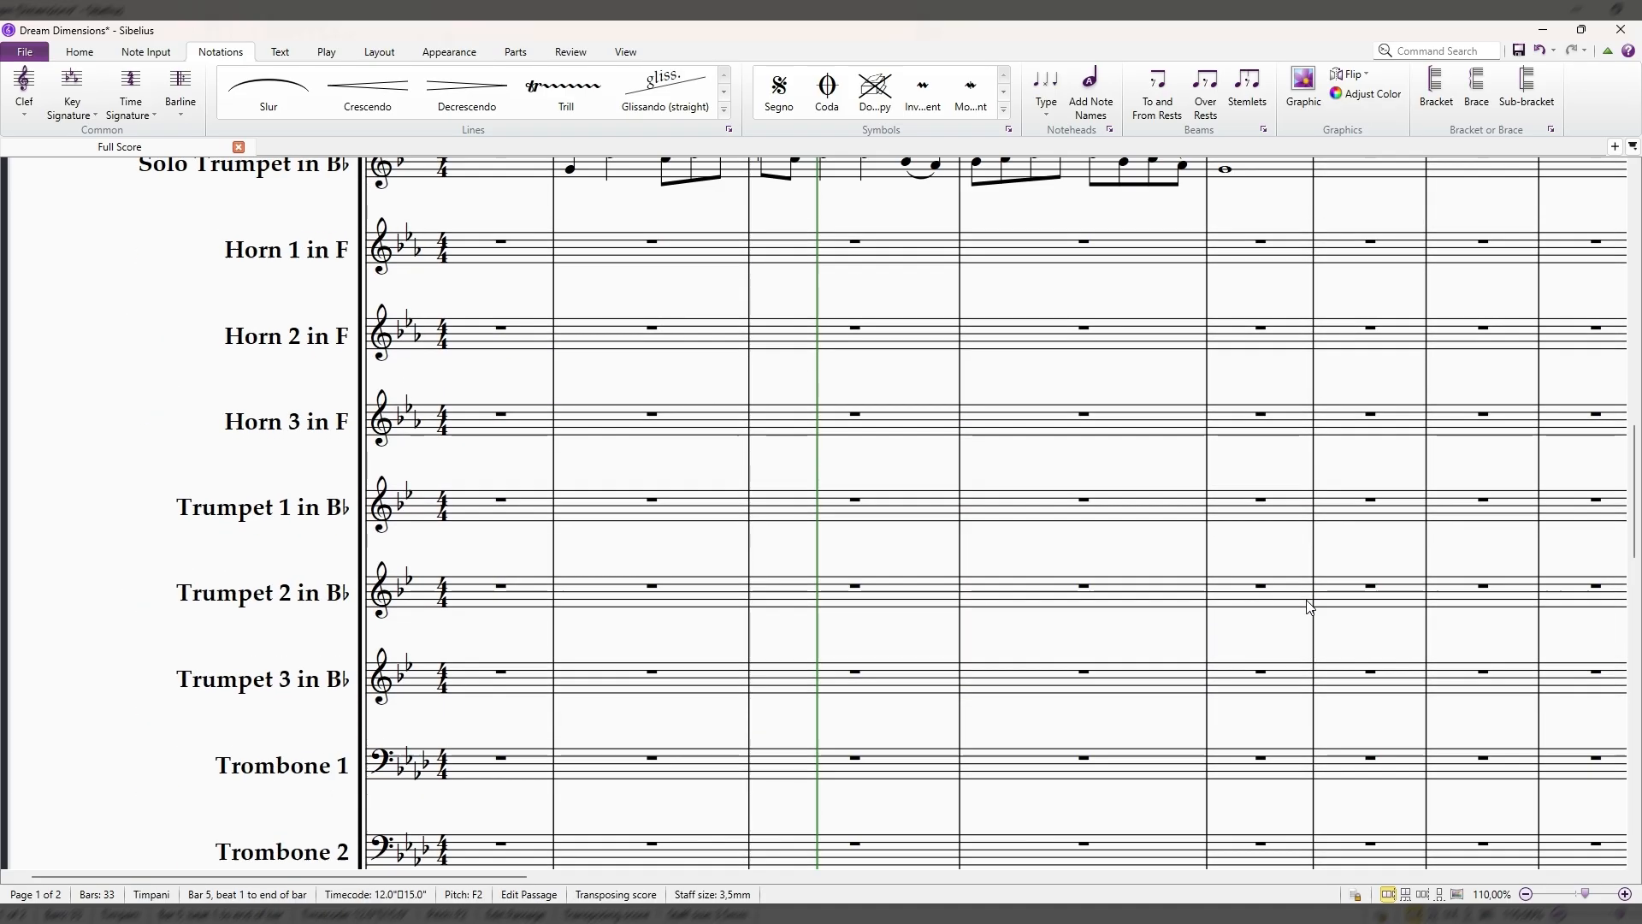
Tie the Timpani whole note in bar 4 to the one in bar 5.
{"action": "scroll", "coordinate": [1283, 616], "scroll_direction": "down", "scroll_amount": 5}
{"action": "left_click", "coordinate": [1080, 769]}
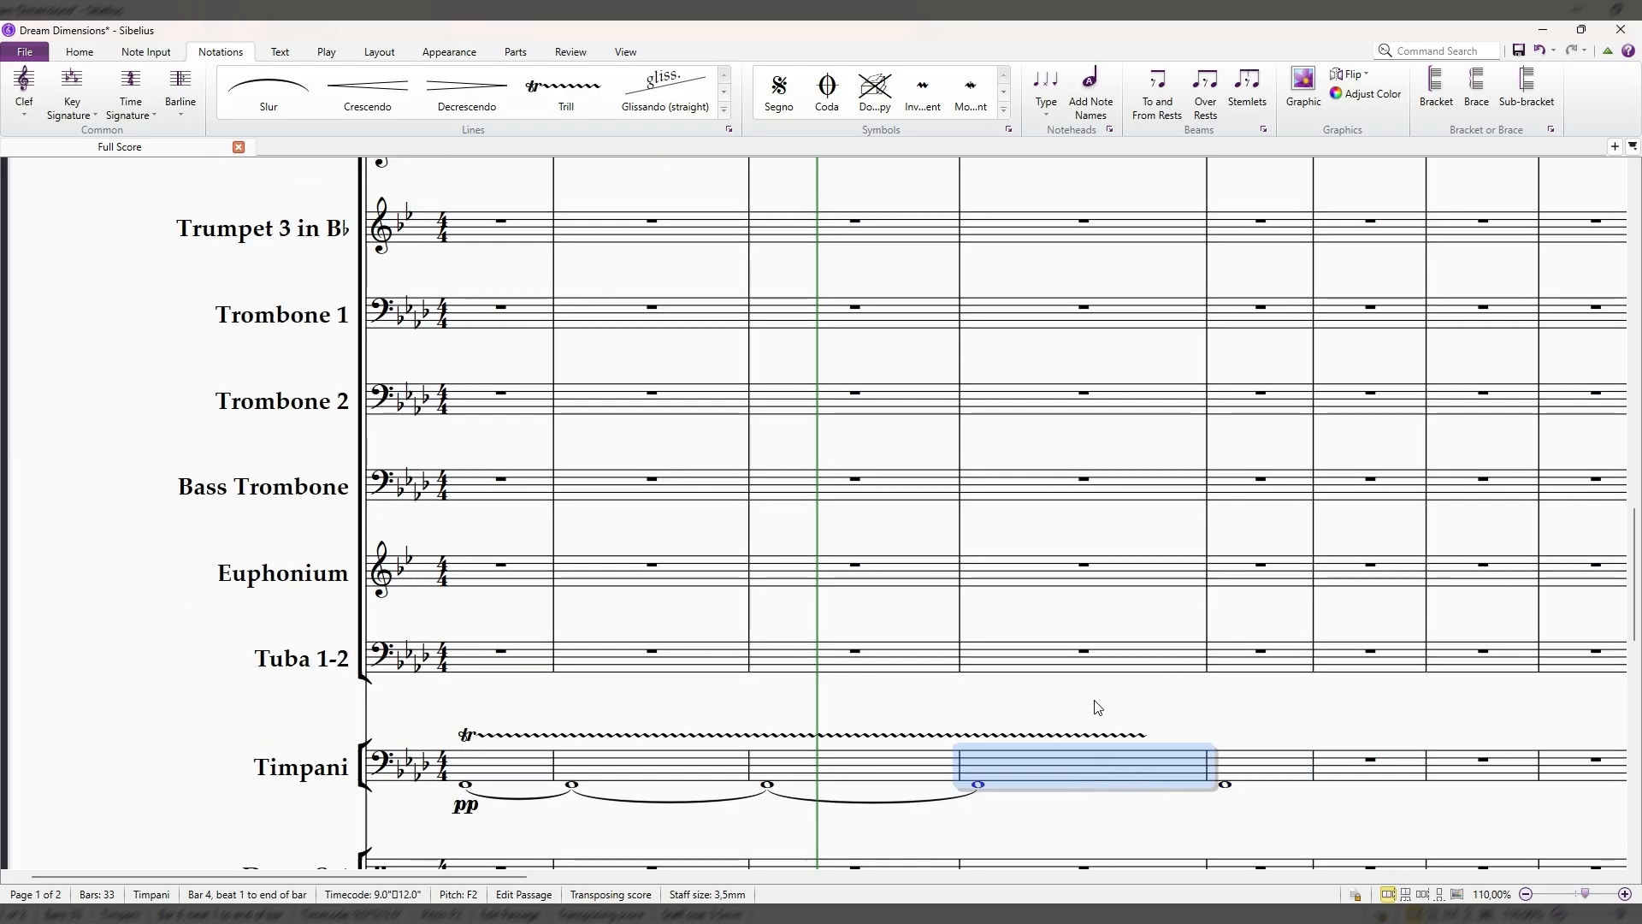
{"action": "scroll", "coordinate": [1044, 597], "scroll_direction": "up", "scroll_amount": 5}
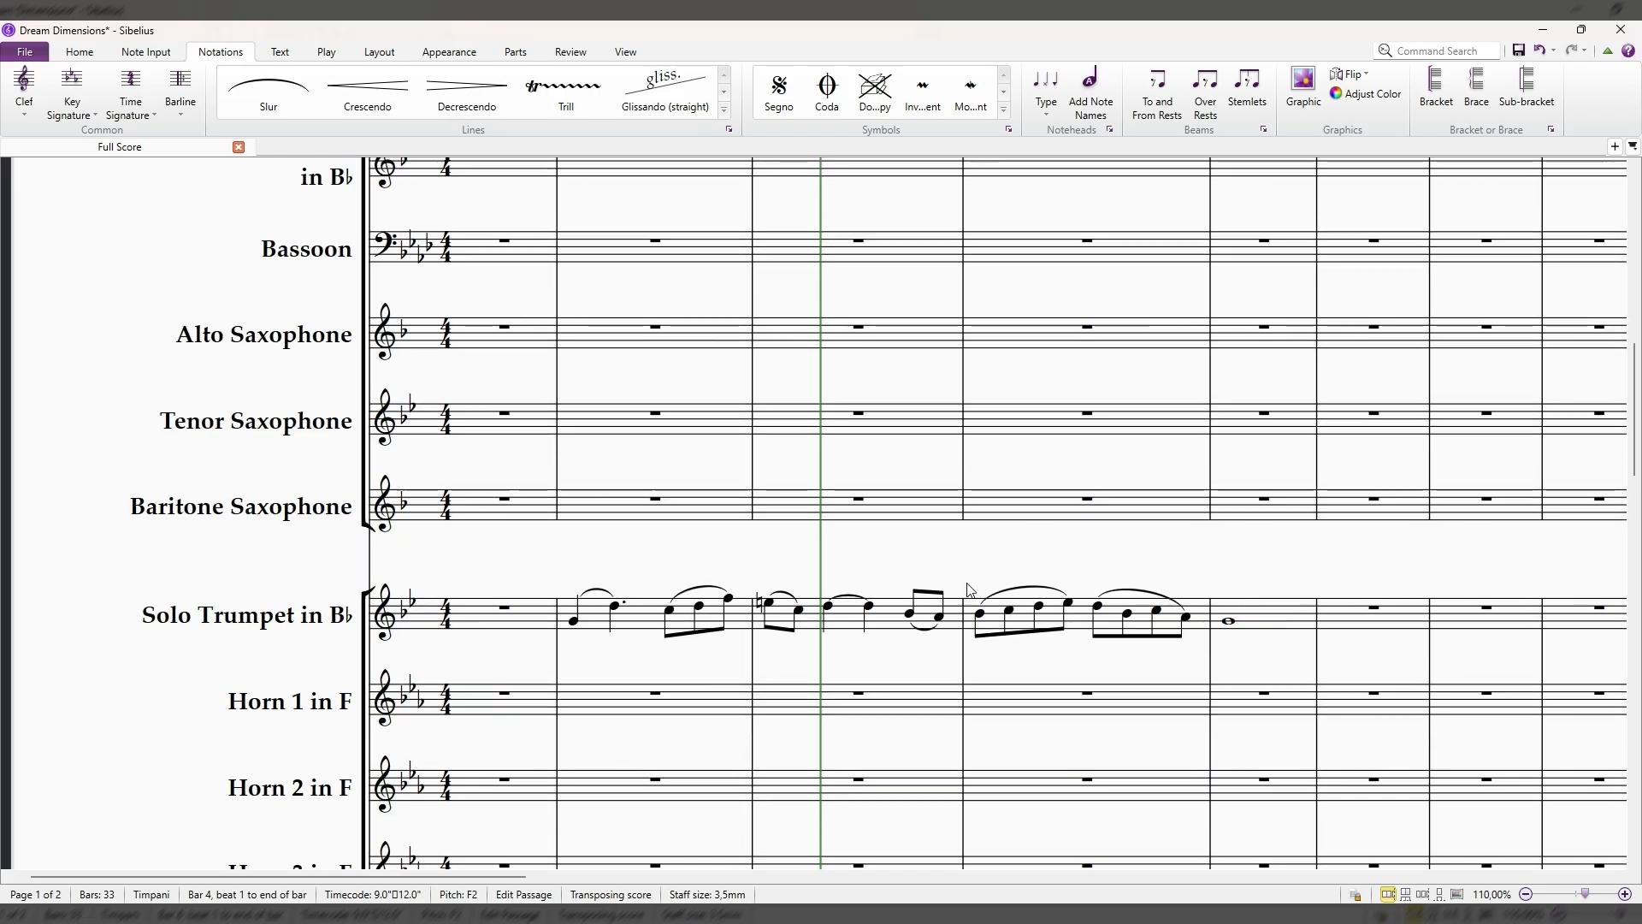
{"action": "left_click", "coordinate": [778, 550]}
Play back the score from the first Timpani note in bar 1 through bar 5, following the Solo Trumpet melody.
{"action": "scroll", "coordinate": [553, 538], "scroll_direction": "down", "scroll_amount": 10}
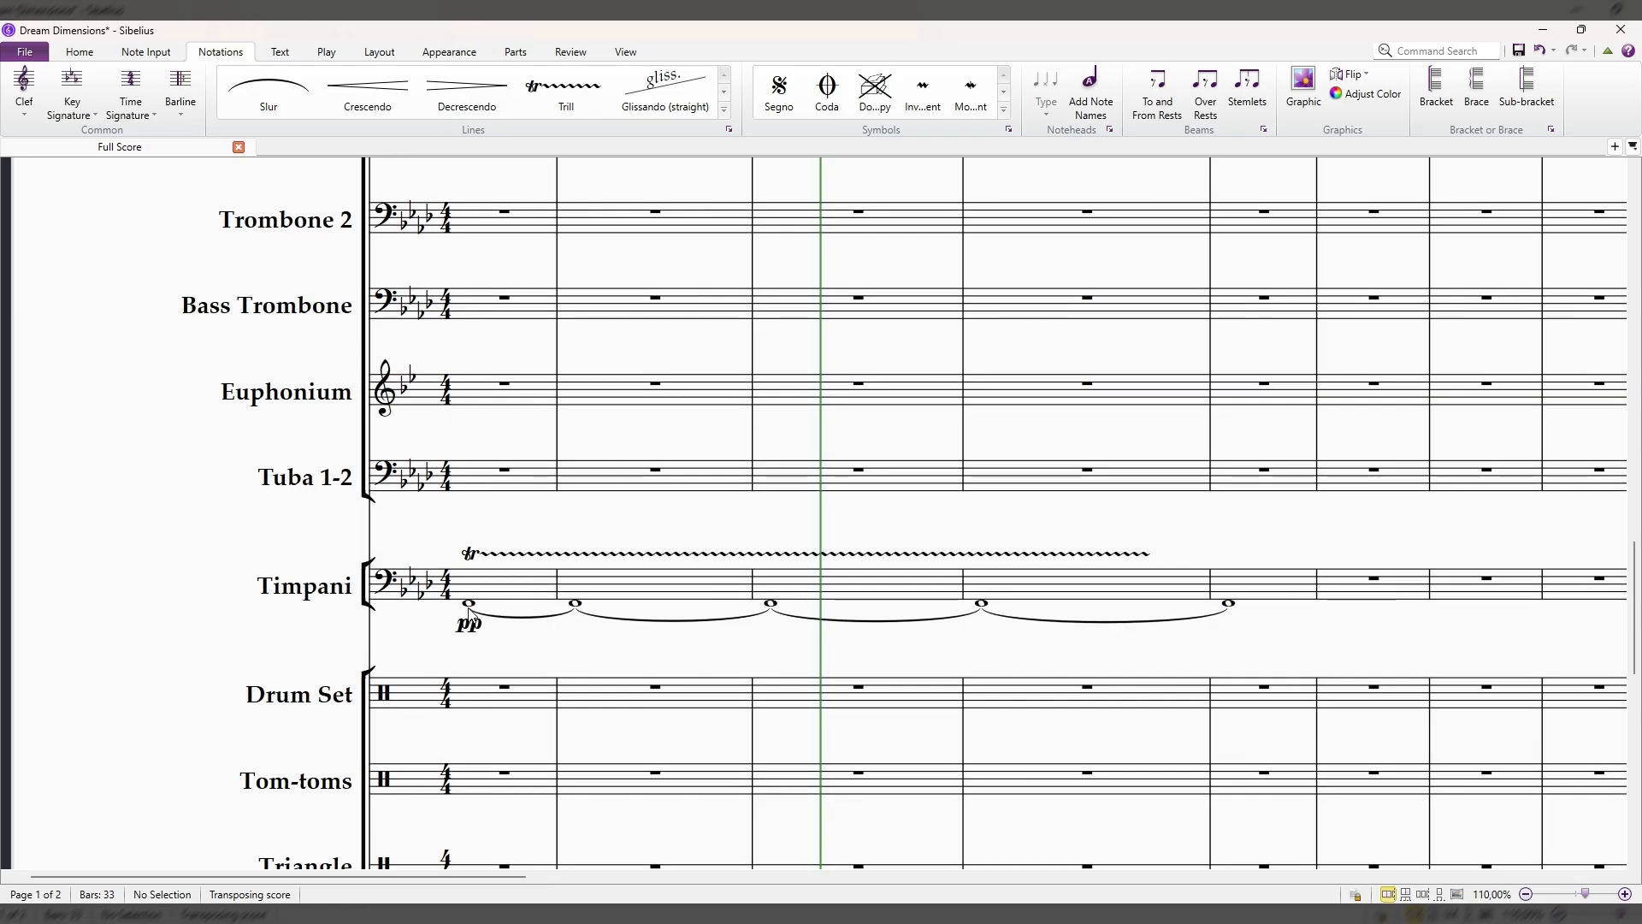
{"action": "left_click", "coordinate": [469, 605]}
{"action": "scroll", "coordinate": [750, 574], "scroll_direction": "up", "scroll_amount": 5}
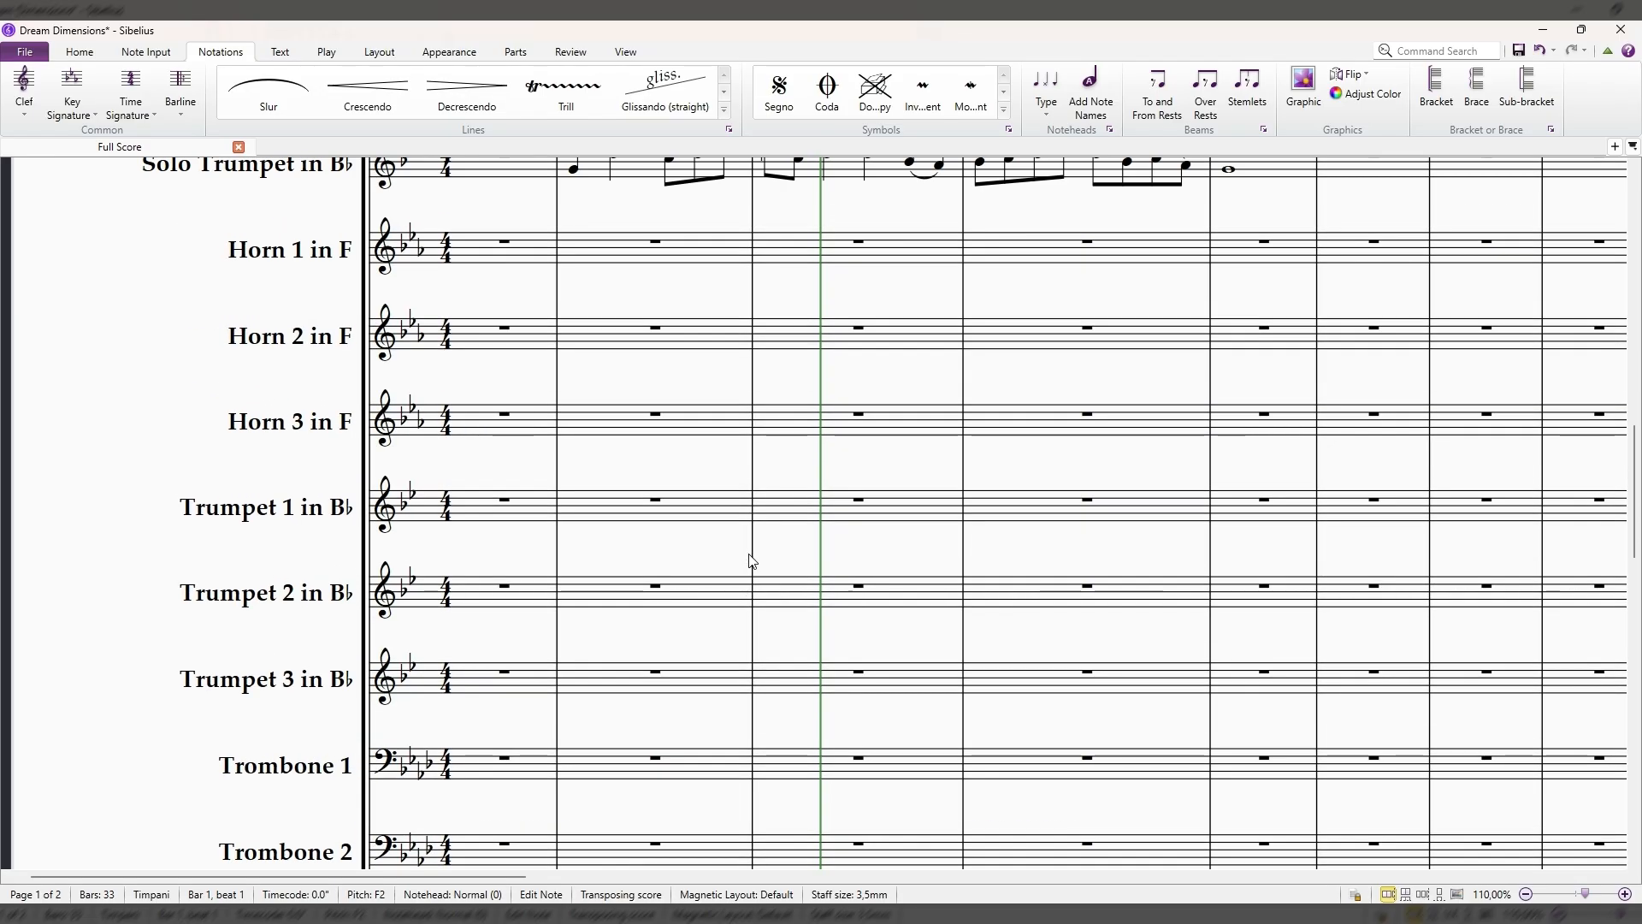
{"action": "scroll", "coordinate": [752, 561], "scroll_direction": "up", "scroll_amount": 3}
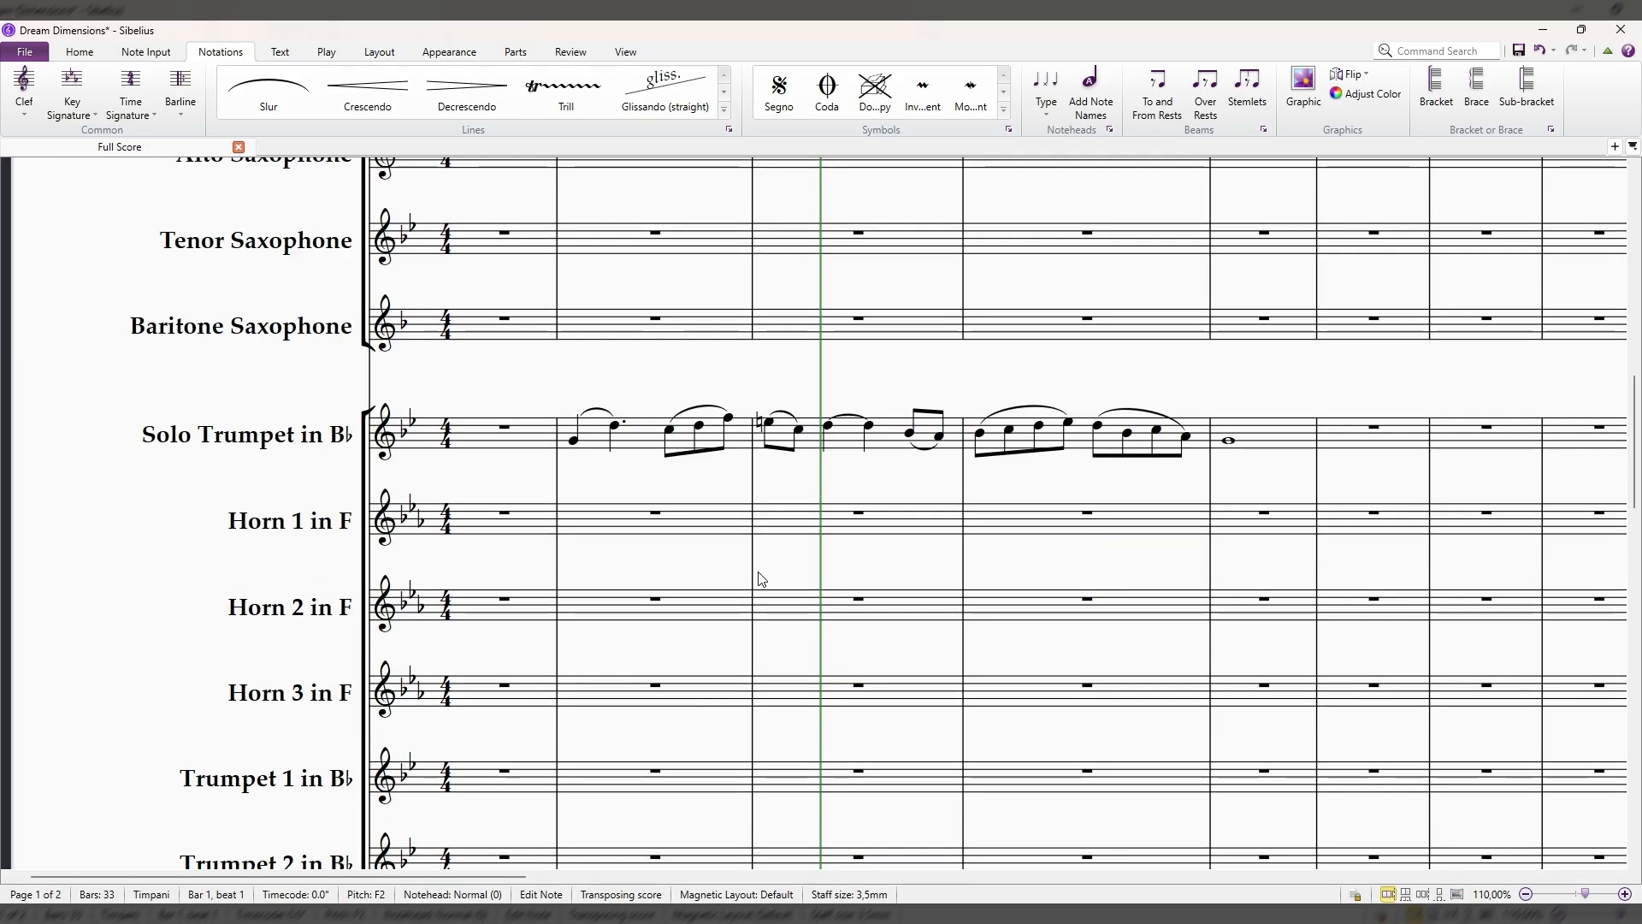
{"action": "scroll", "coordinate": [741, 573], "scroll_direction": "down", "scroll_amount": 1}
{"action": "scroll", "coordinate": [723, 561], "scroll_direction": "up", "scroll_amount": 1}
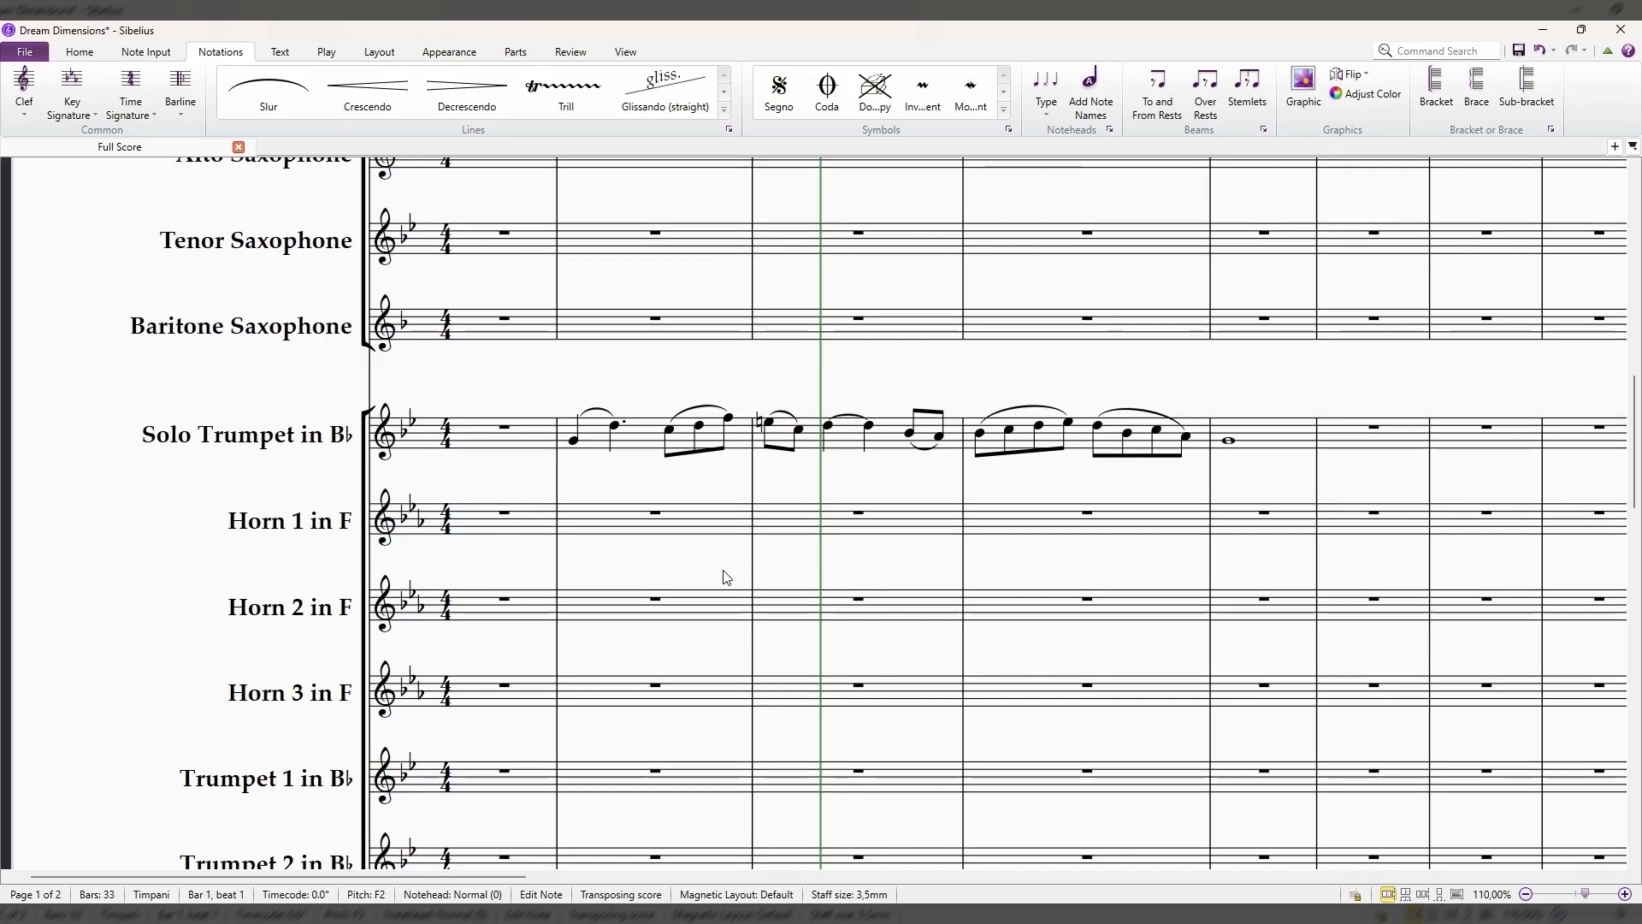
{"action": "key", "text": "space"}
{"action": "scroll", "coordinate": [723, 575], "scroll_direction": "down", "scroll_amount": 5}
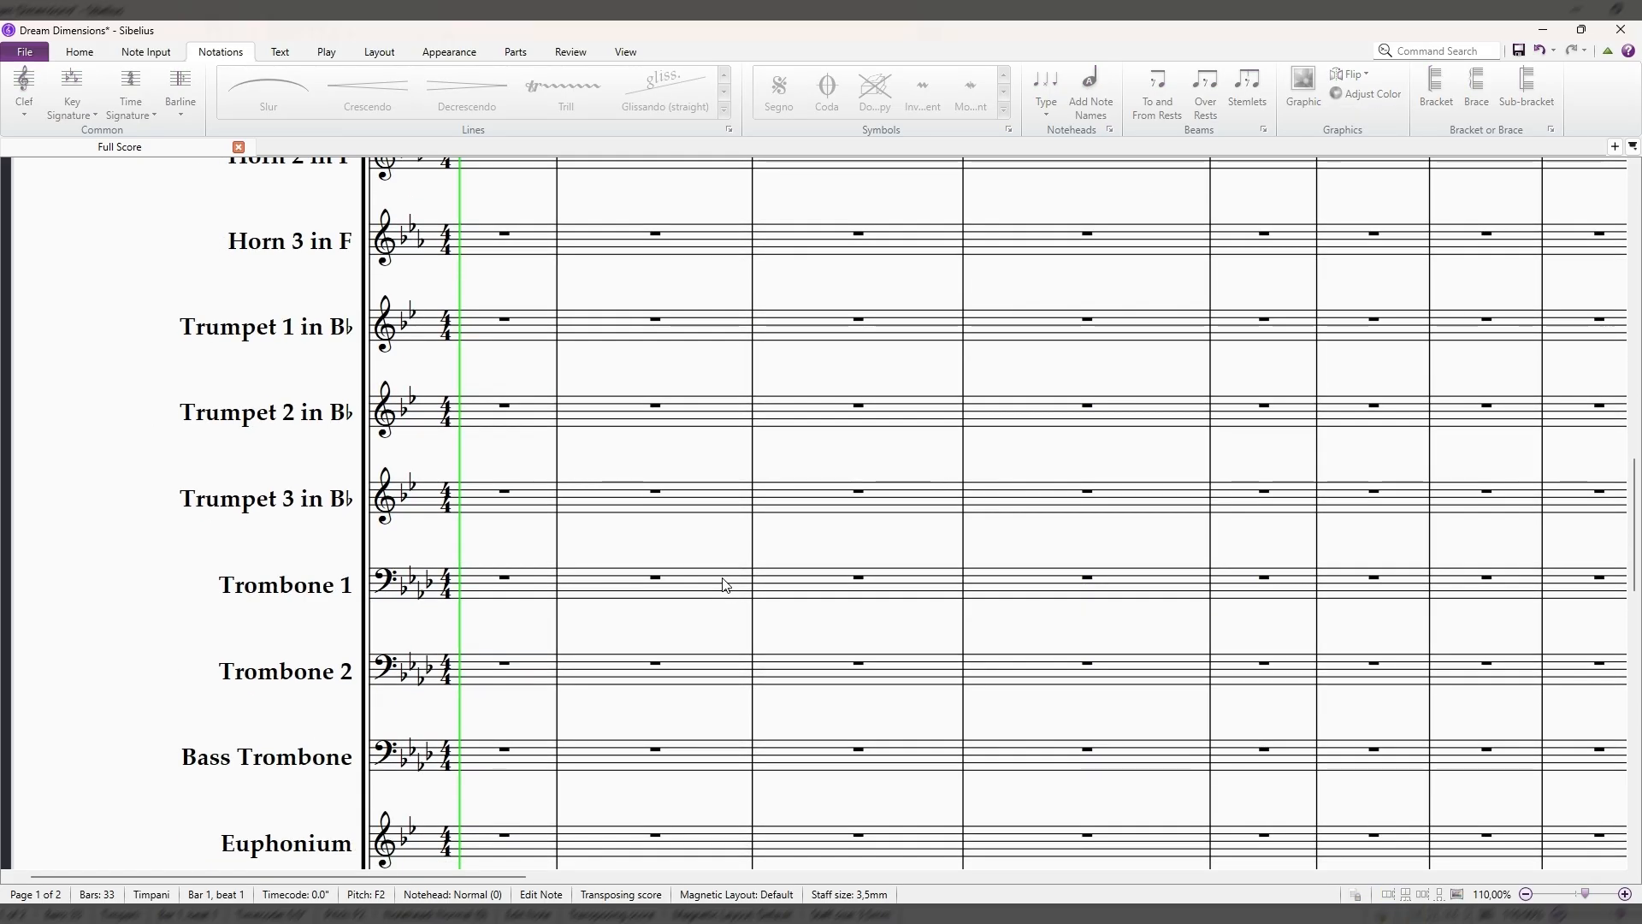
{"action": "scroll", "coordinate": [725, 585], "scroll_direction": "up", "scroll_amount": 6}
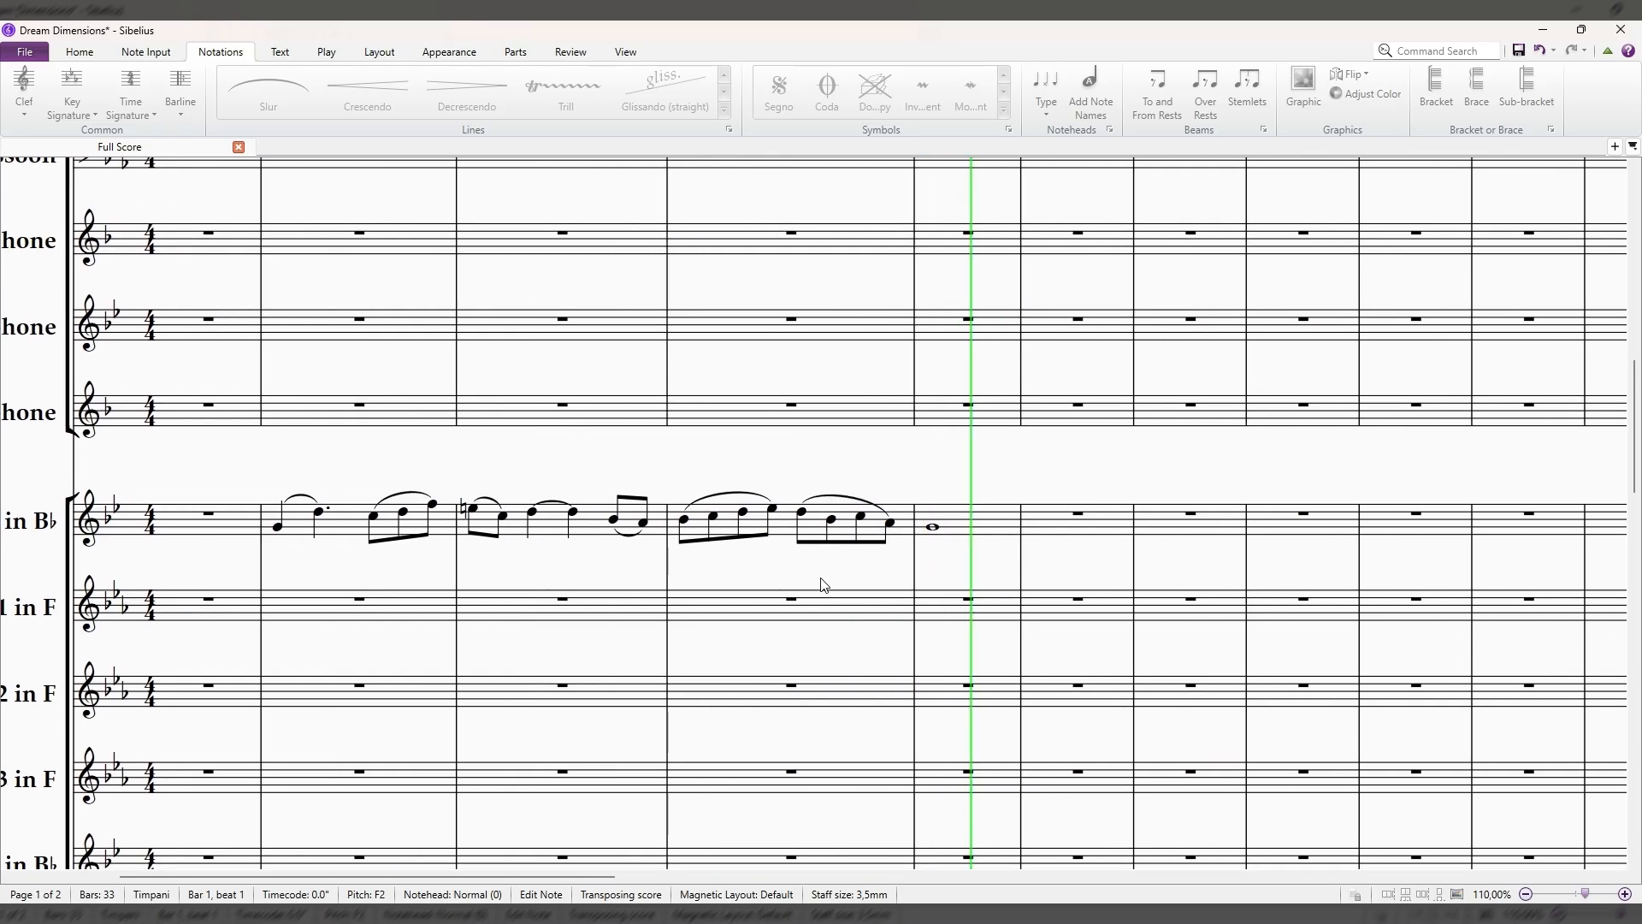
{"action": "key", "text": "space"}
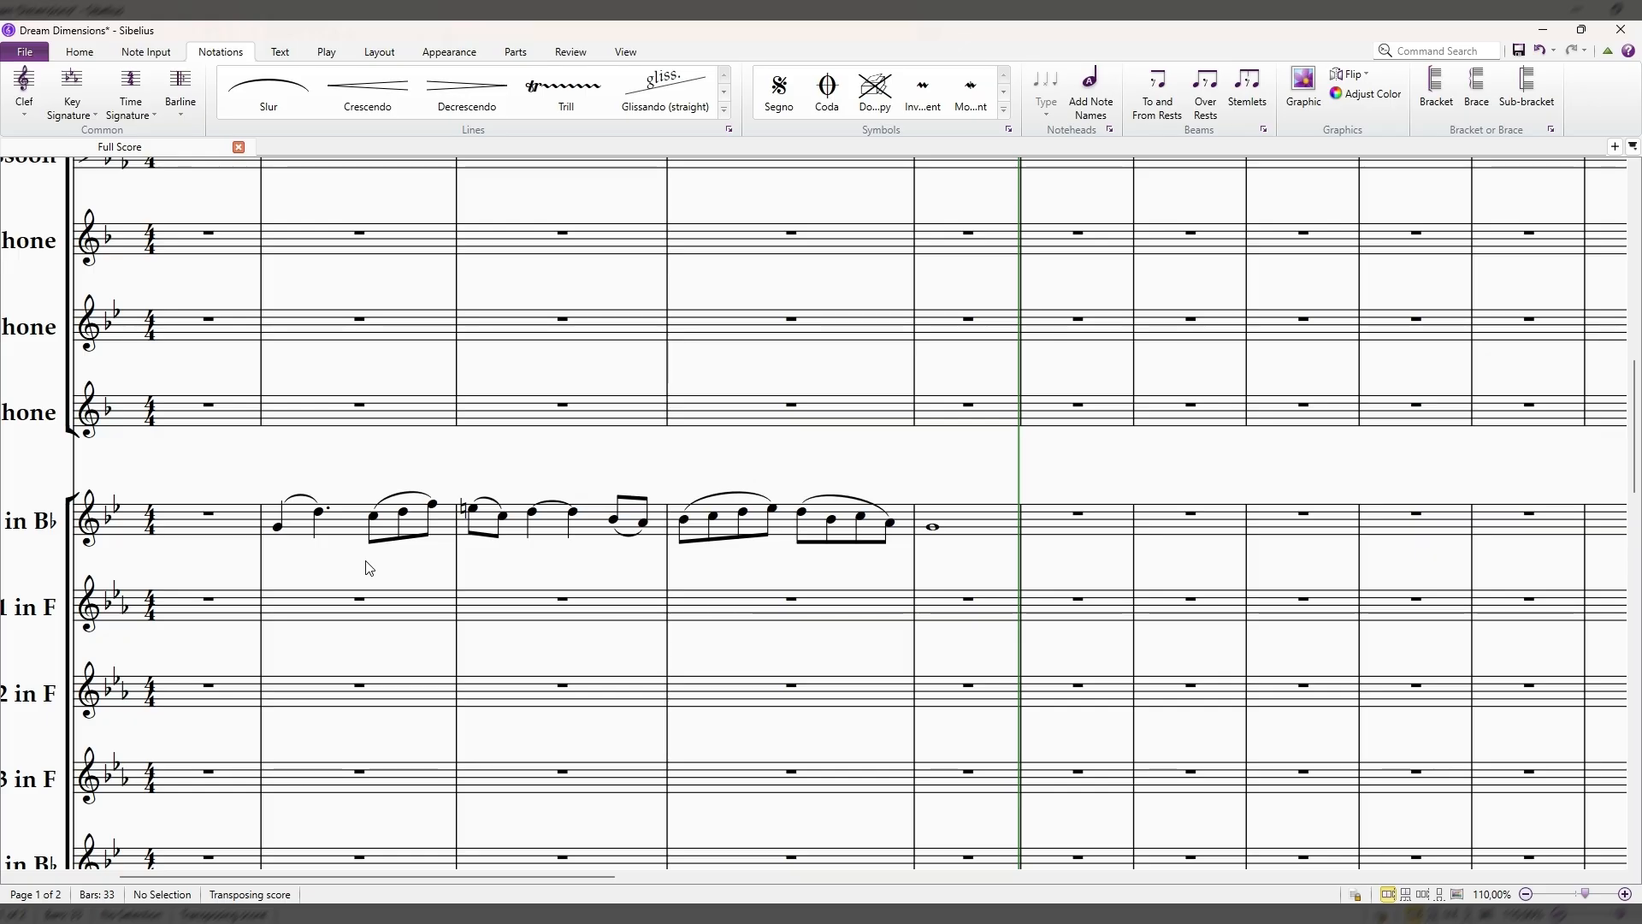
{"action": "left_click", "coordinate": [686, 521]}
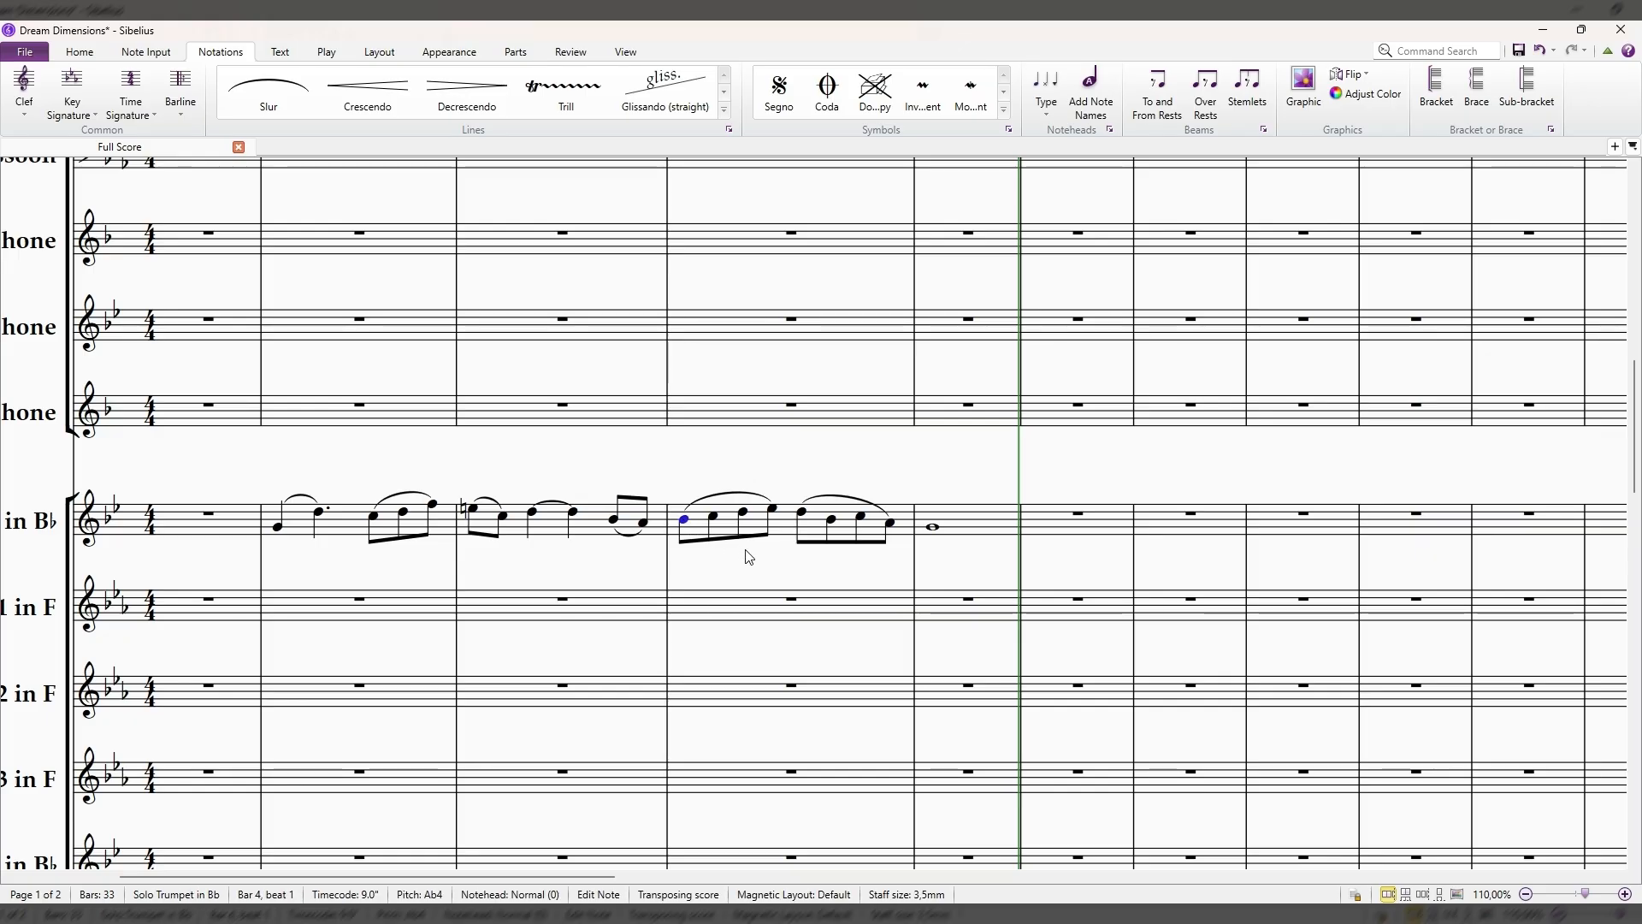
{"action": "left_click", "coordinate": [786, 528]}
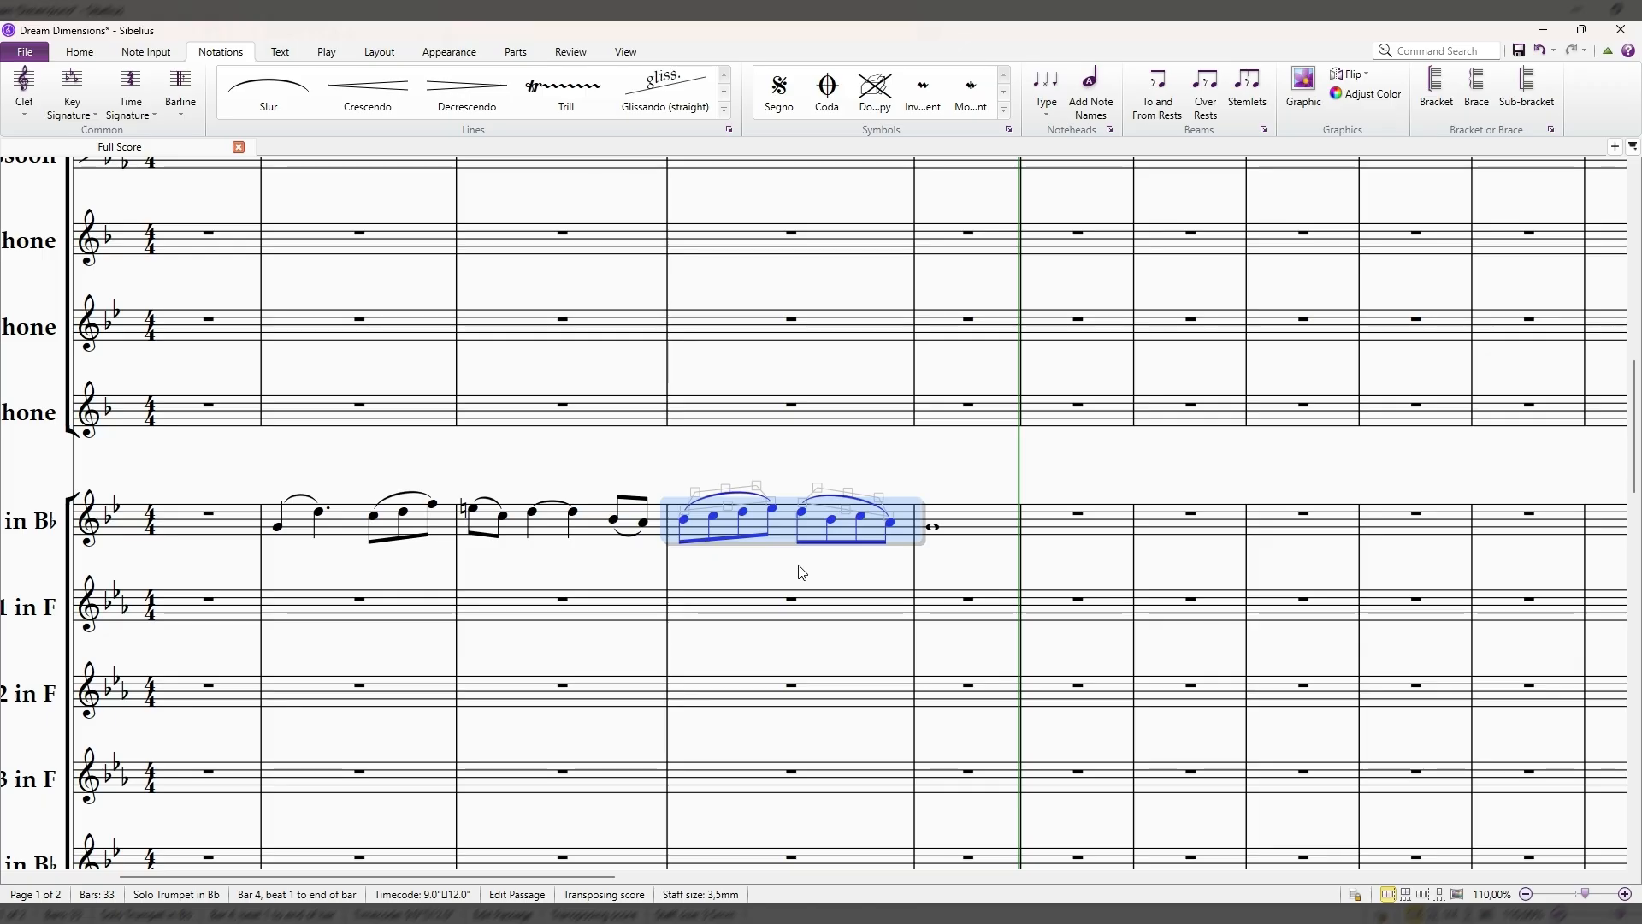
{"action": "key", "text": "Escape"}
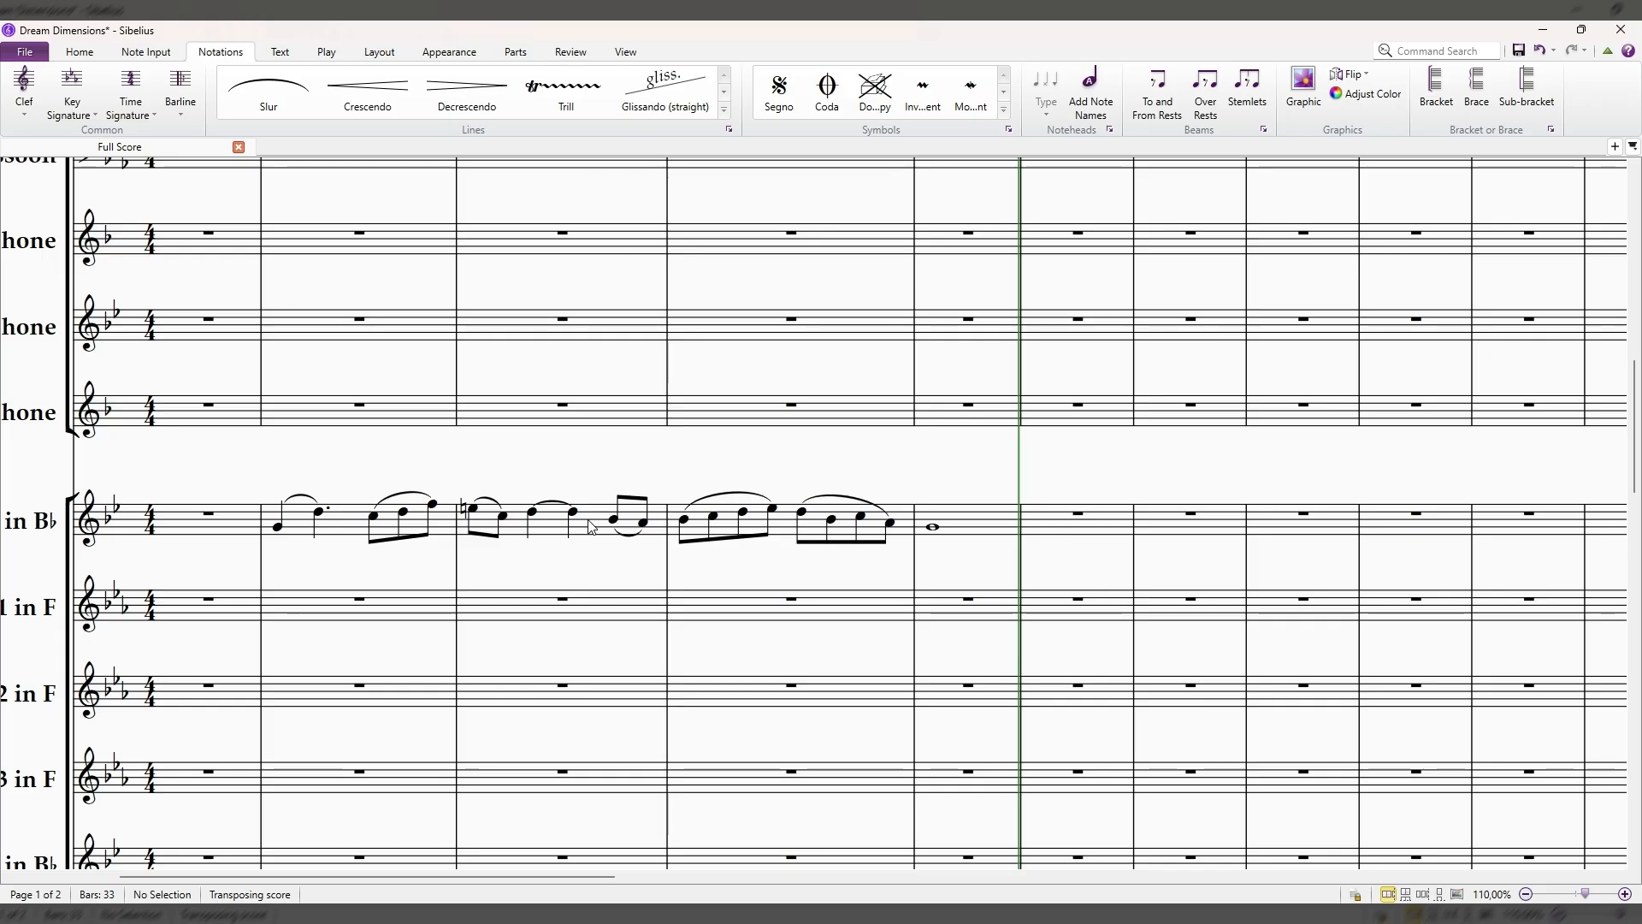
{"action": "left_click_drag", "start_coordinate": [395, 564], "coordinate": [498, 549]}
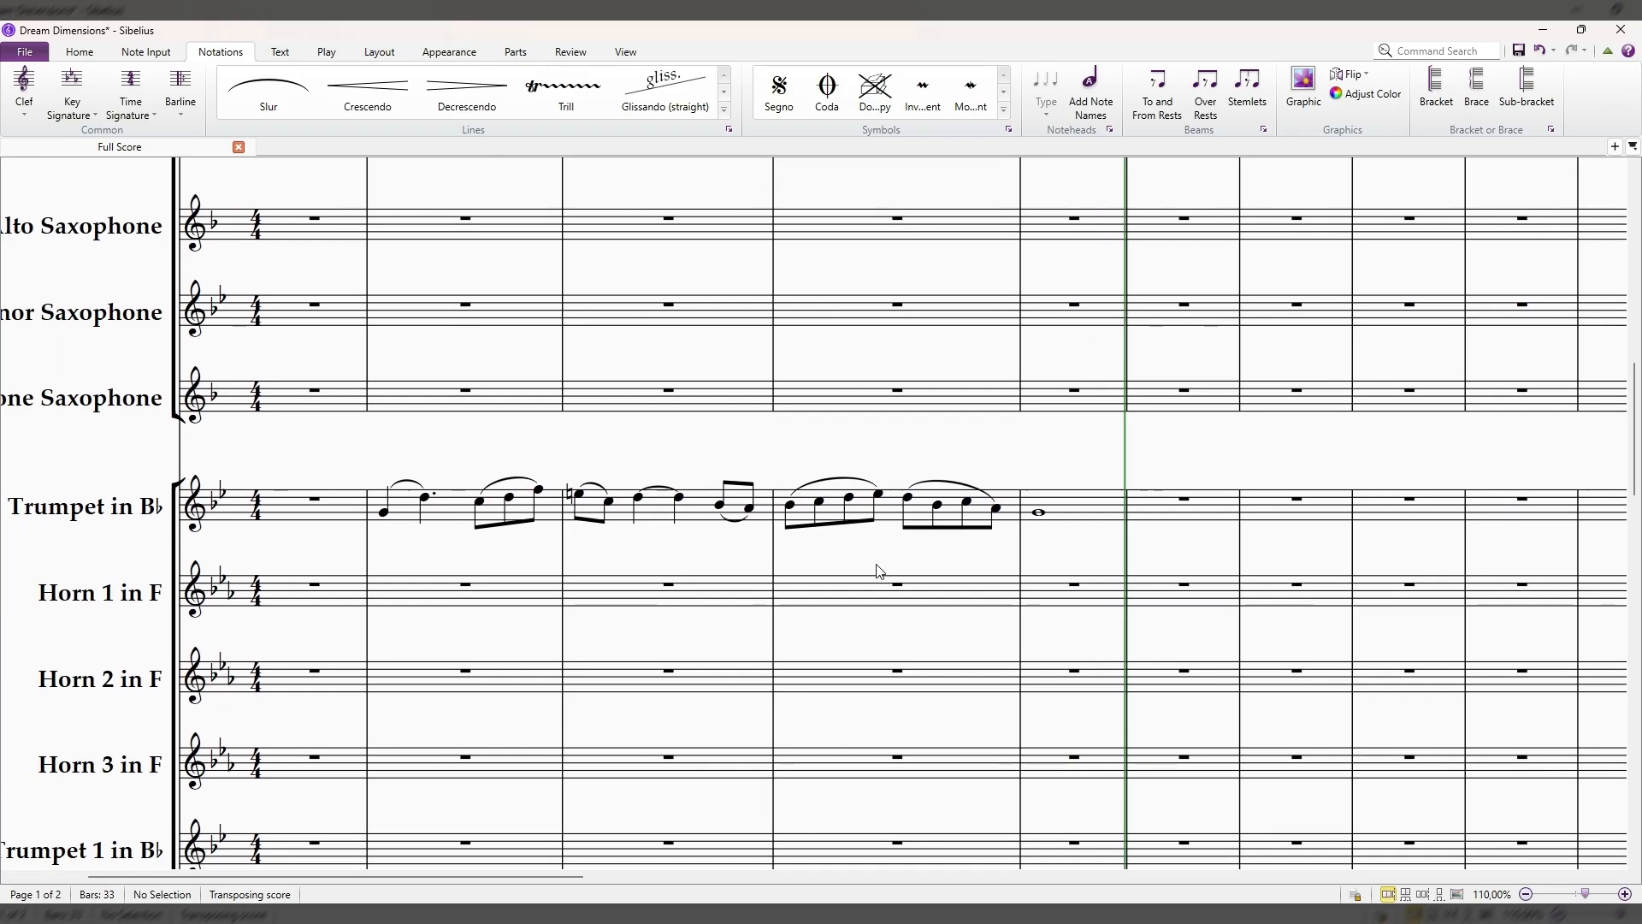
{"action": "left_click_drag", "start_coordinate": [880, 572], "coordinate": [763, 542]}
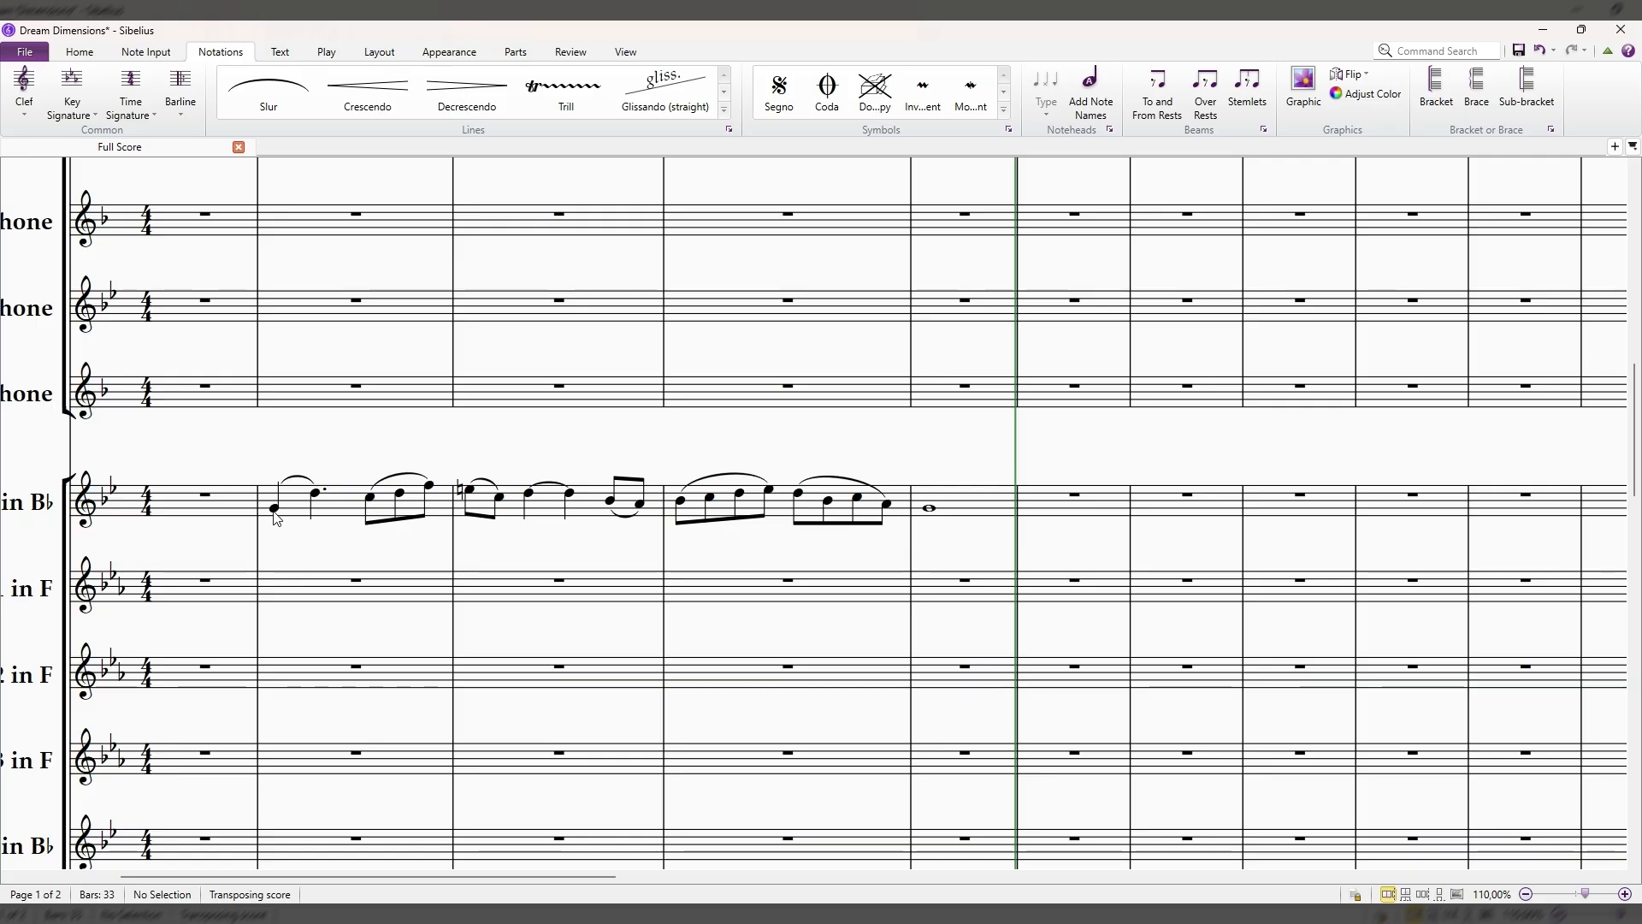
Try a new Solo Trumpet ending: C5, Eb5, Db5, Bb4 in the second half of bar 4 and whole note C5 in bar 5.
{"action": "left_click", "coordinate": [682, 502]}
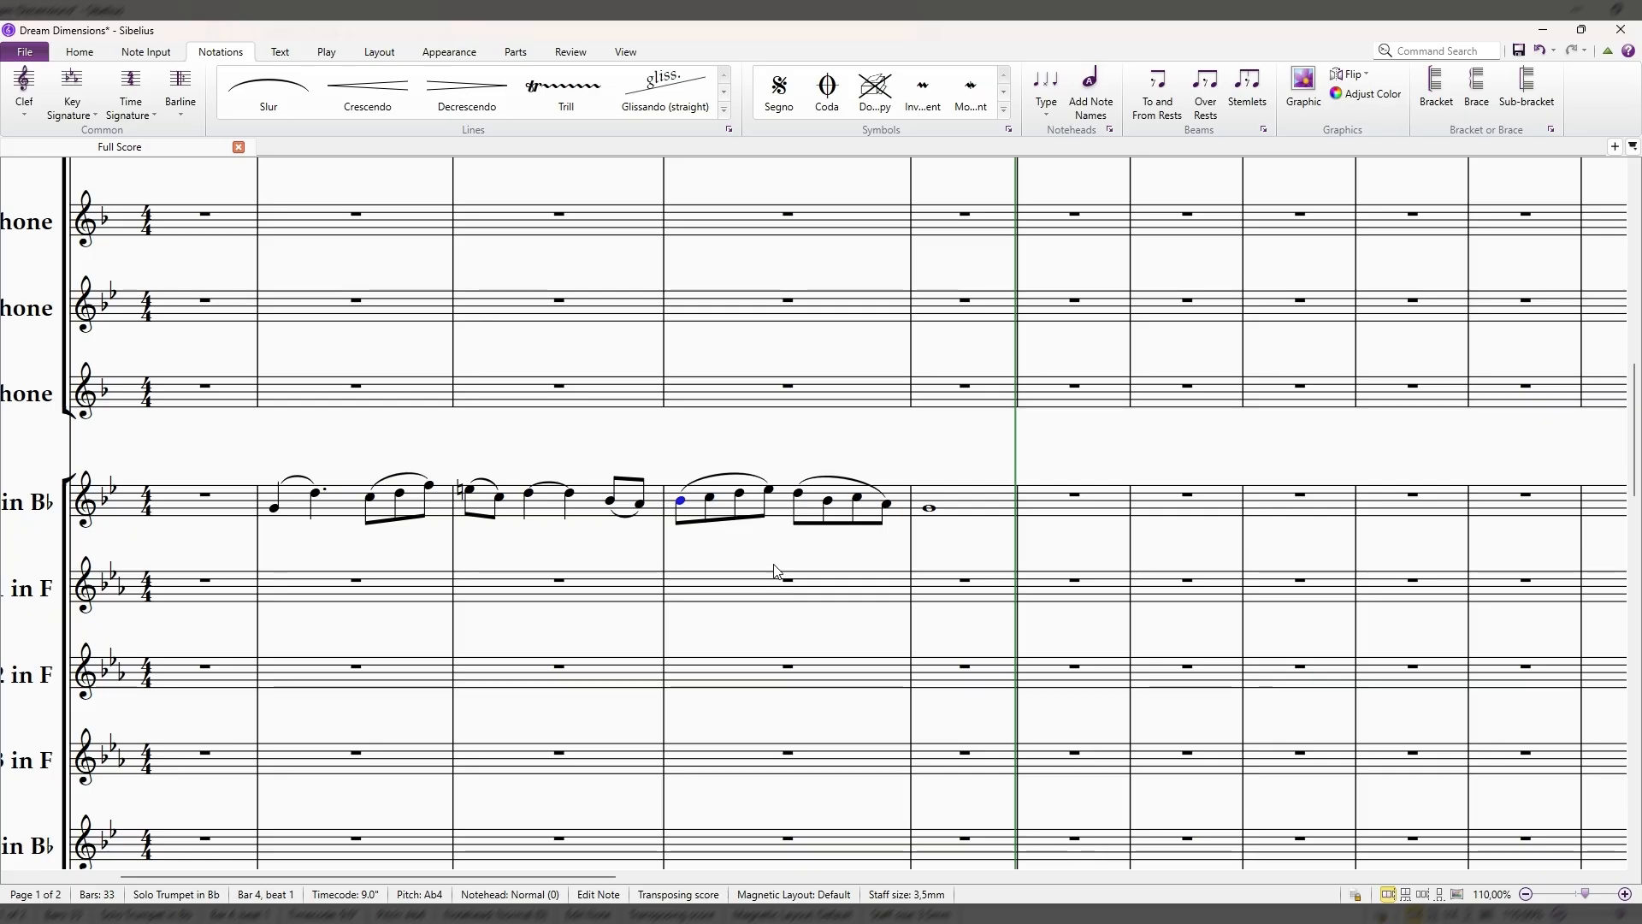
{"action": "left_click", "coordinate": [782, 557]}
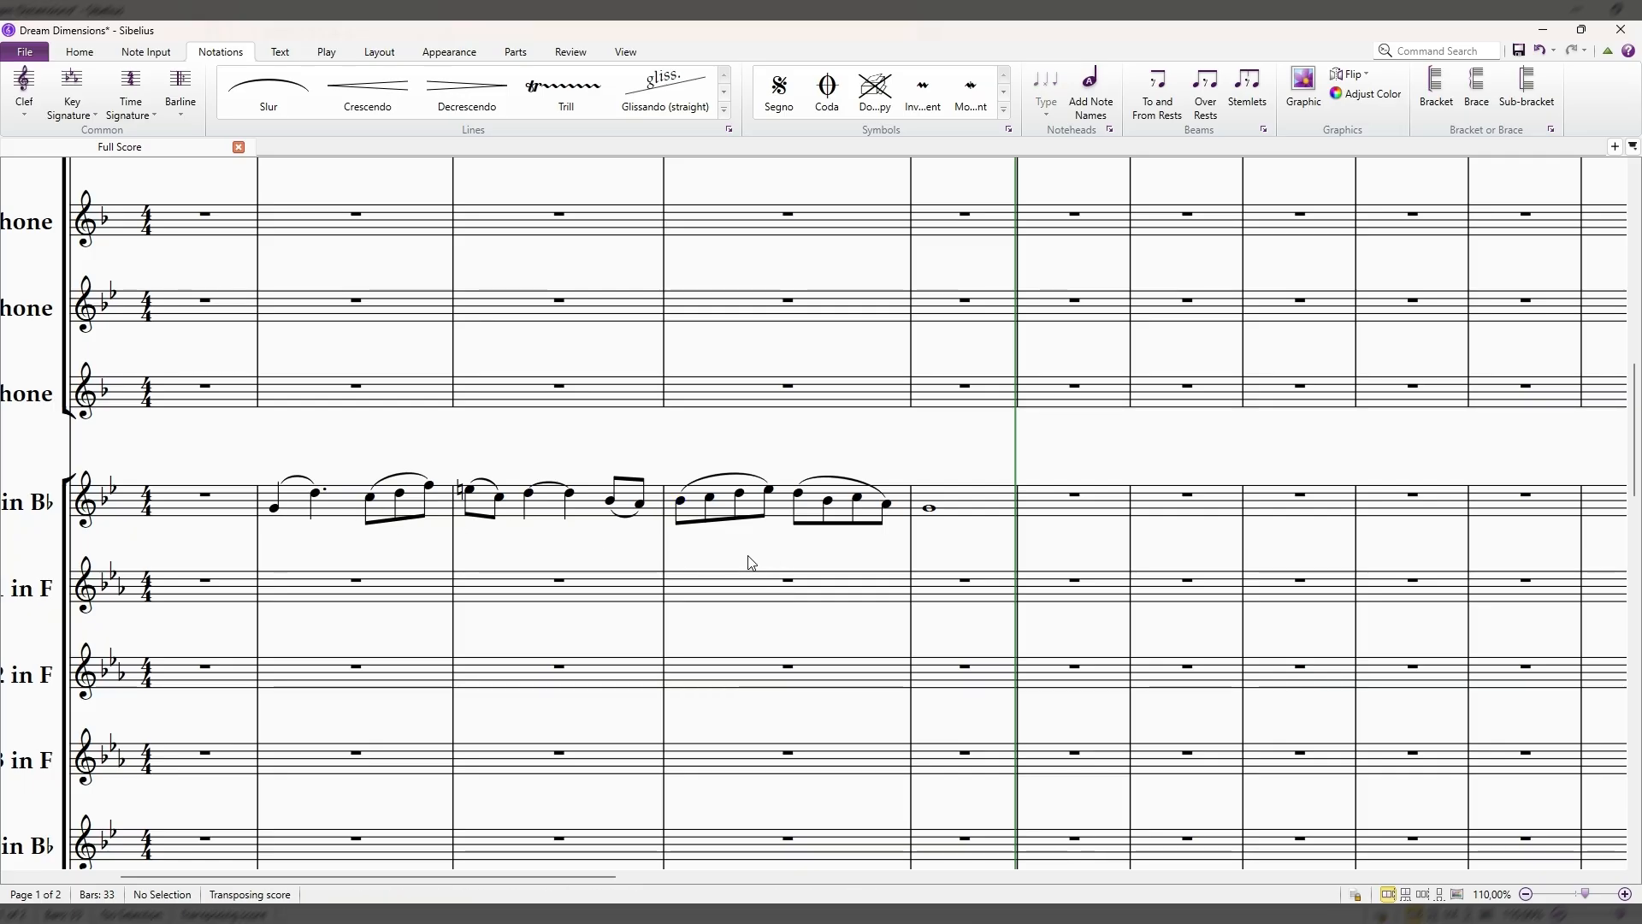
{"action": "left_click", "coordinate": [682, 502]}
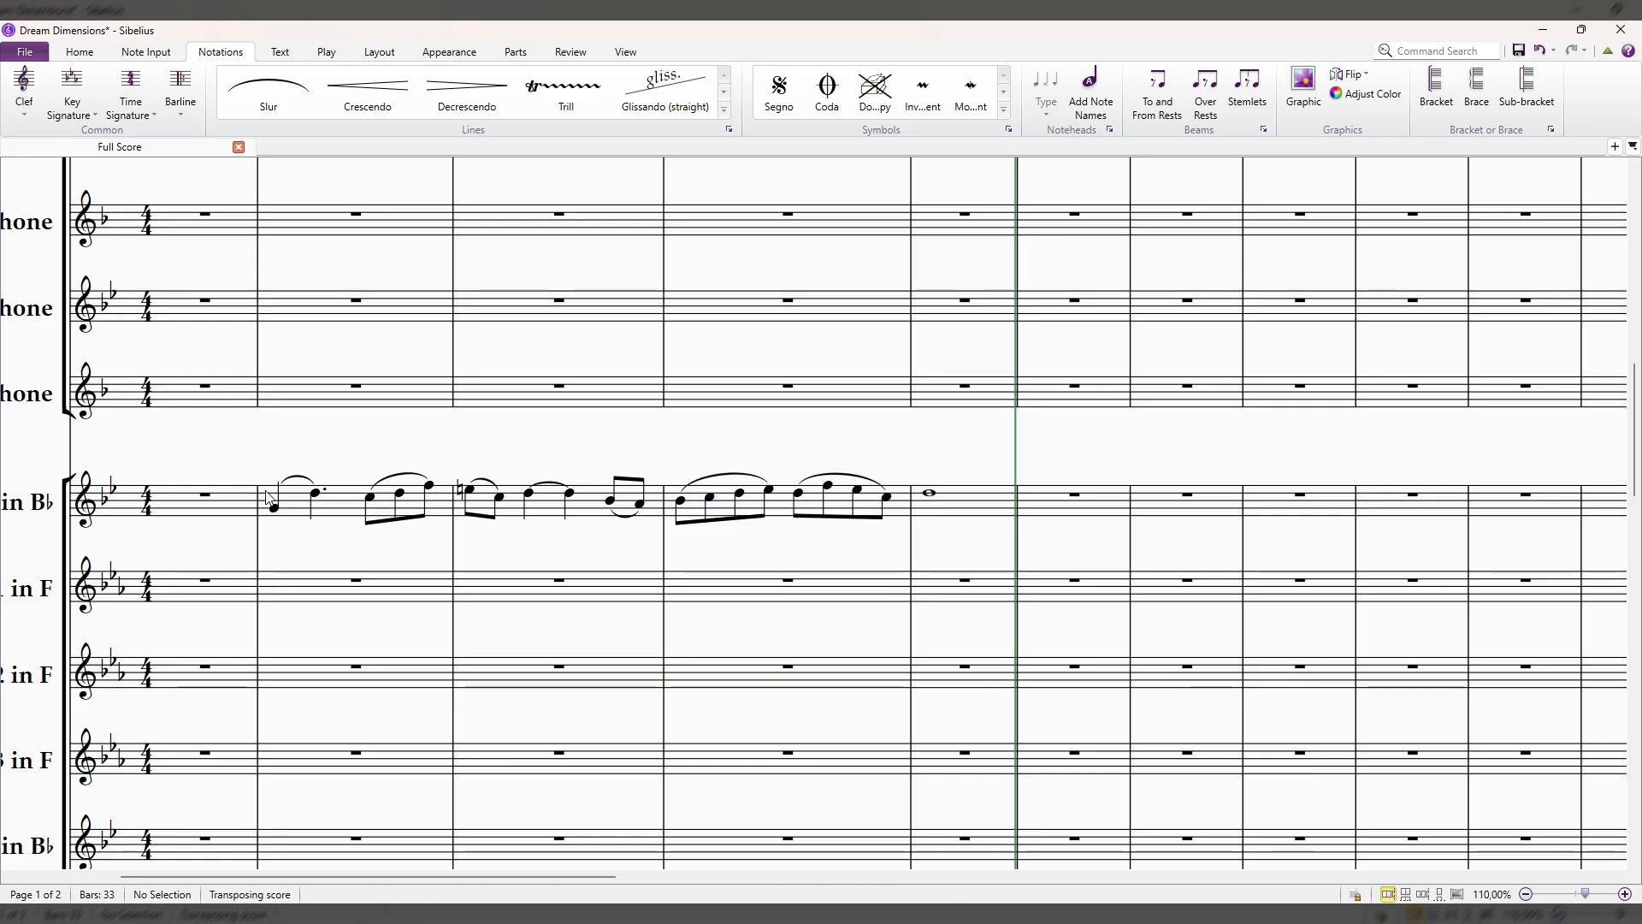
Play back the Solo Trumpet melody from its opening F4 in bar 2 into bar 5.
{"action": "left_click", "coordinate": [273, 506]}
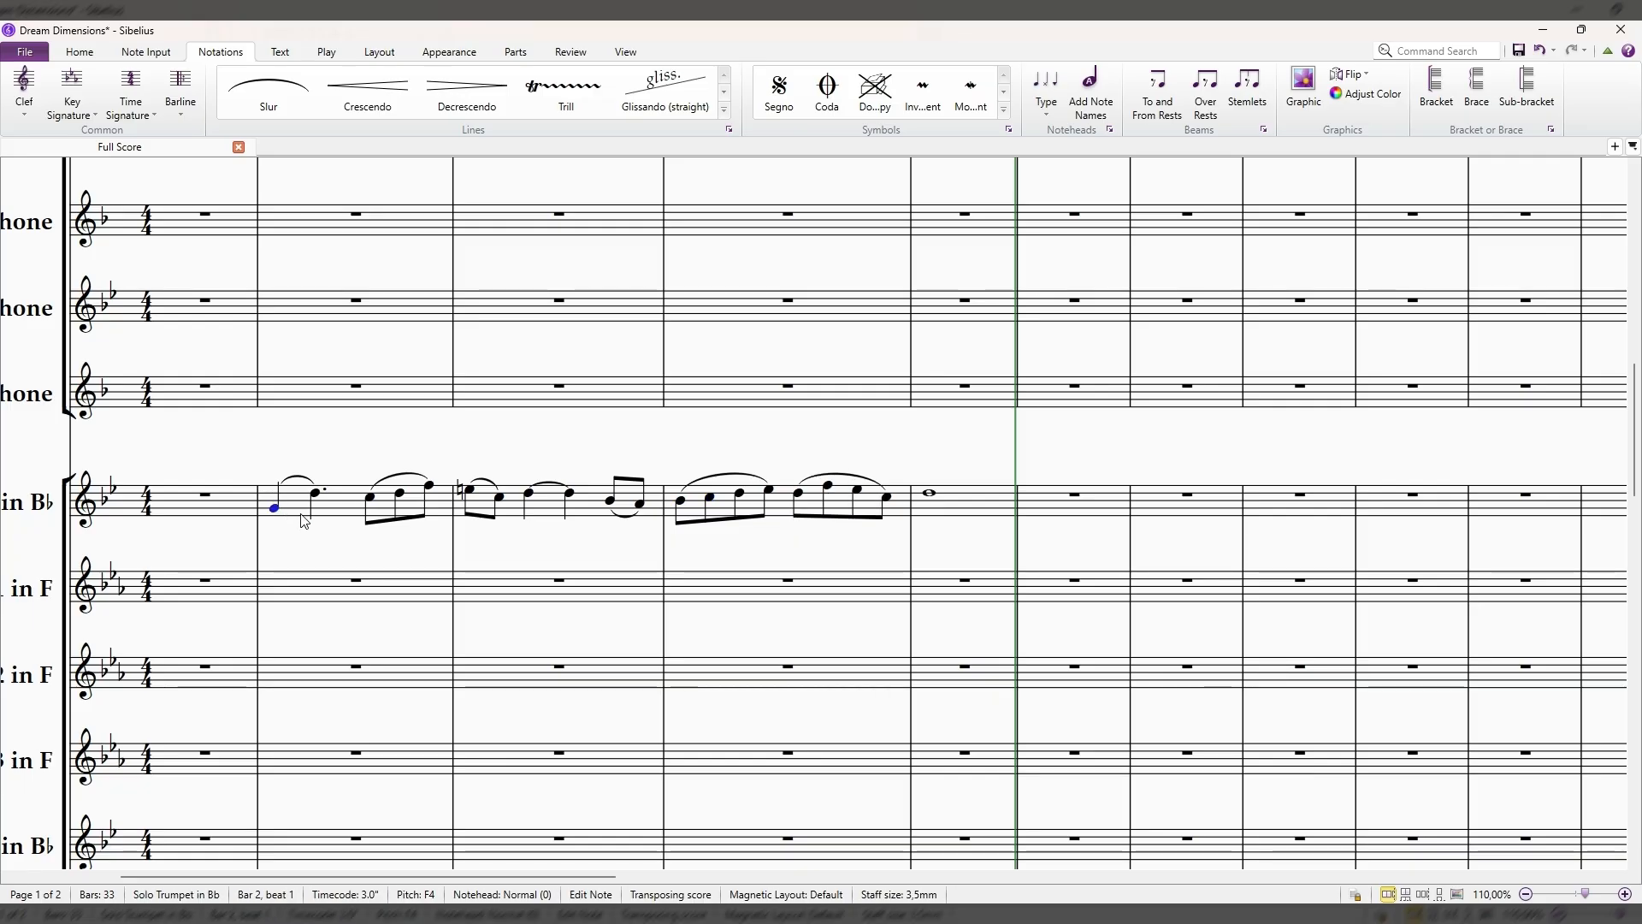
{"action": "key", "text": "space"}
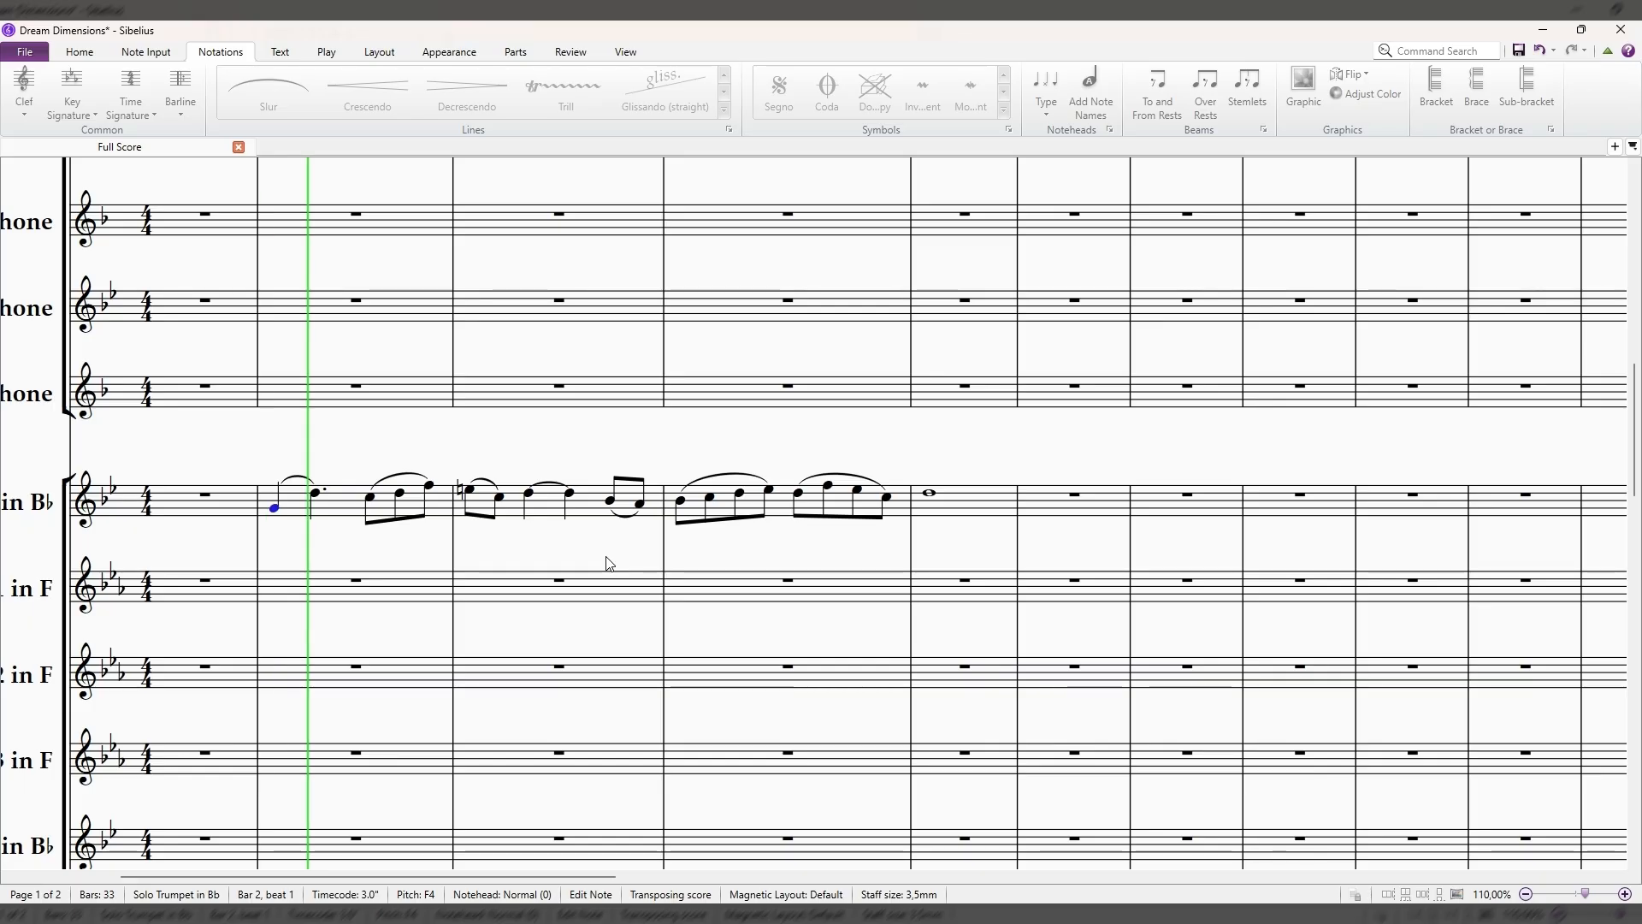
{"action": "scroll", "coordinate": [609, 563], "scroll_direction": "down", "scroll_amount": 15}
{"action": "scroll", "coordinate": [611, 556], "scroll_direction": "up", "scroll_amount": 12}
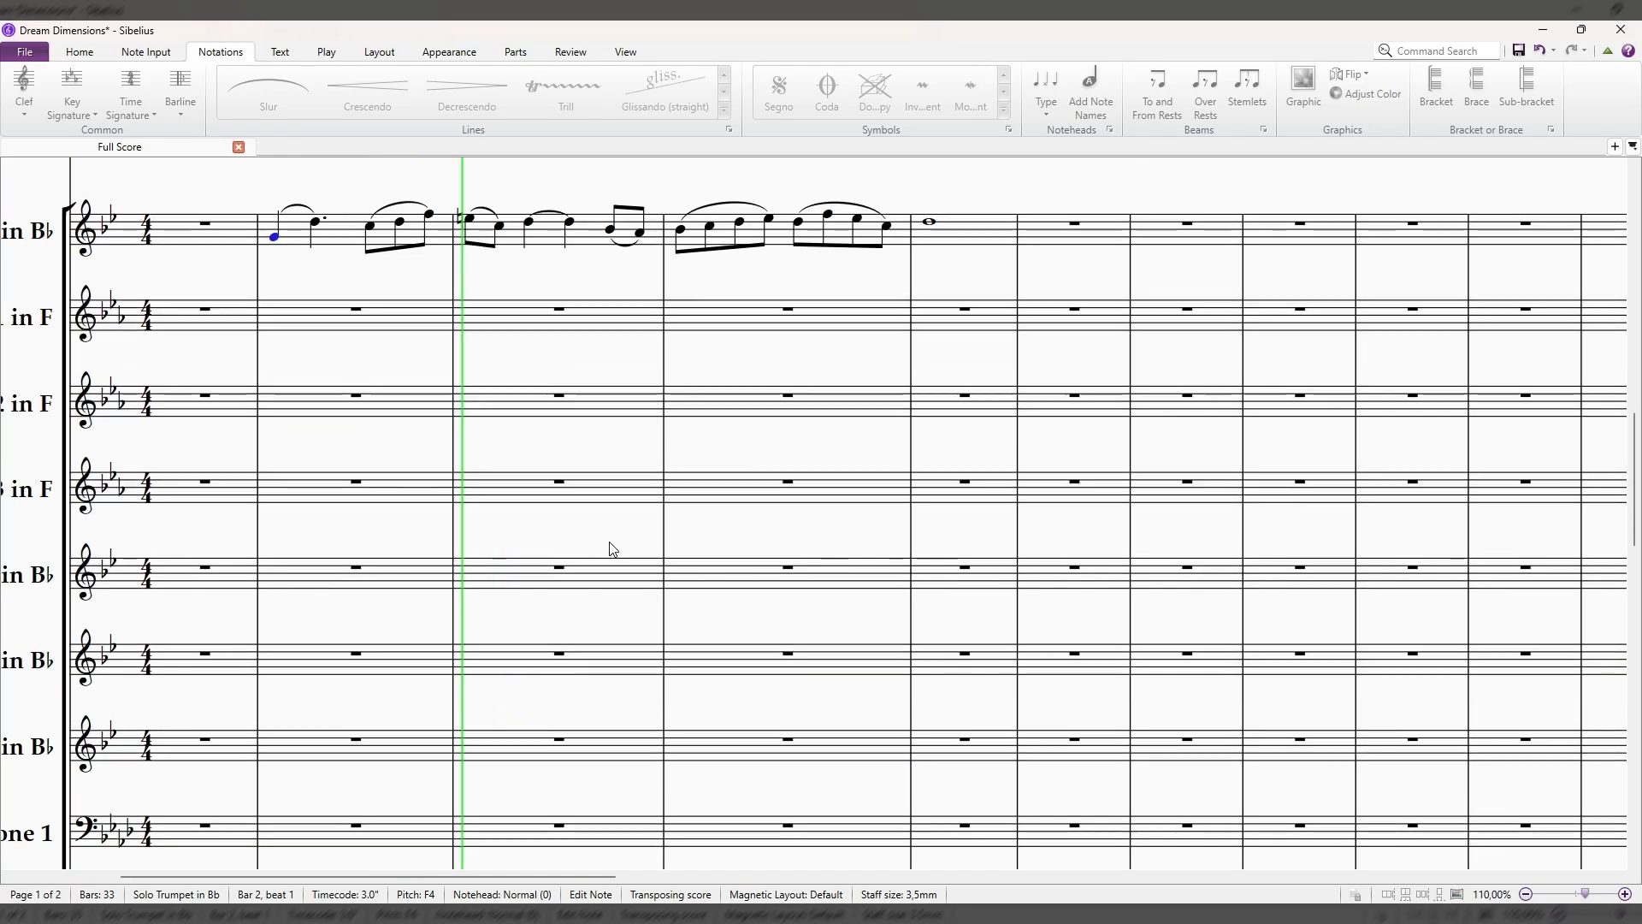
{"action": "scroll", "coordinate": [613, 549], "scroll_direction": "up", "scroll_amount": 4}
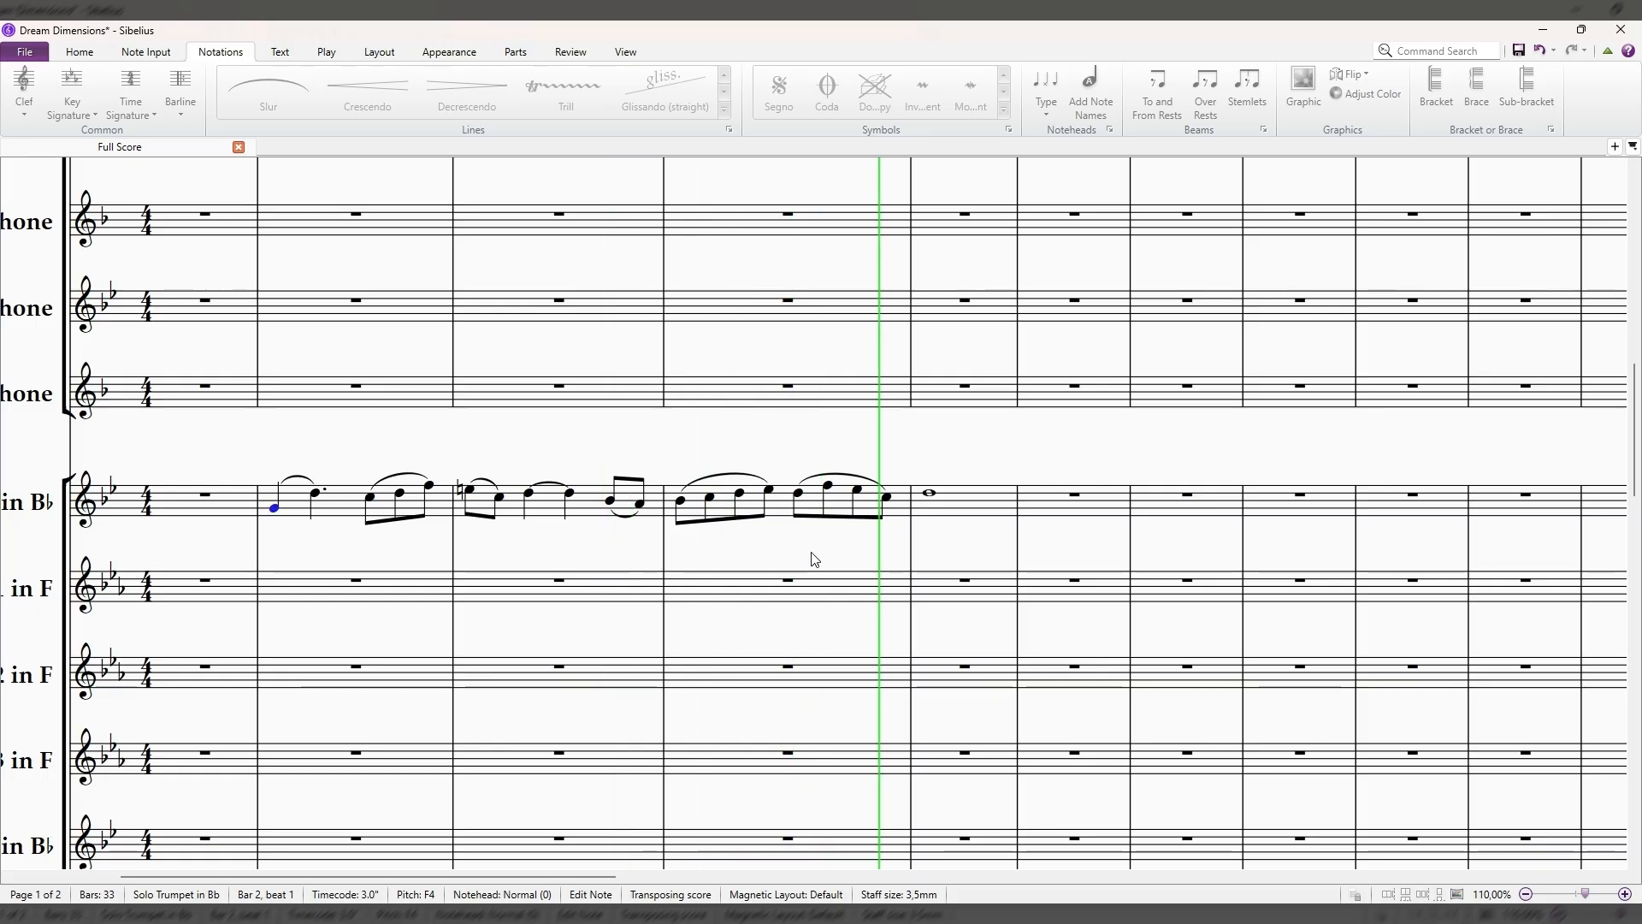
{"action": "key", "text": "Escape"}
{"action": "key", "text": "Escape"}
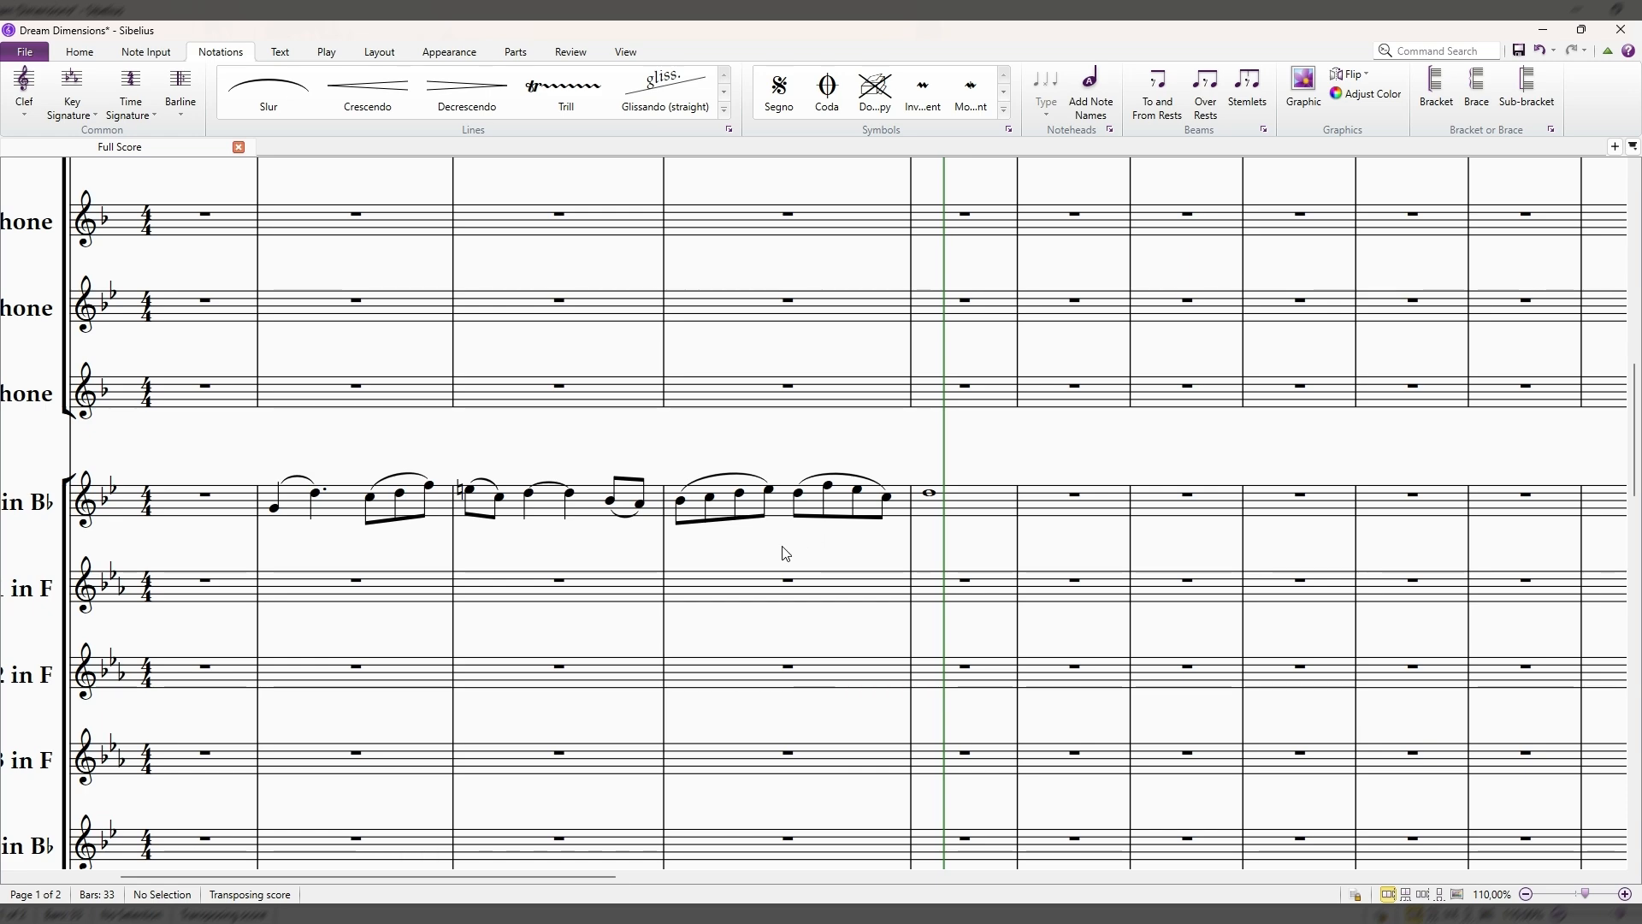
Change the last three eighth notes of Solo Trumpet bar 4 to Ab4, Bb4, C5 and the whole note in bar 5 to Db5.
{"action": "left_click", "coordinate": [689, 507]}
{"action": "left_click", "coordinate": [684, 502]}
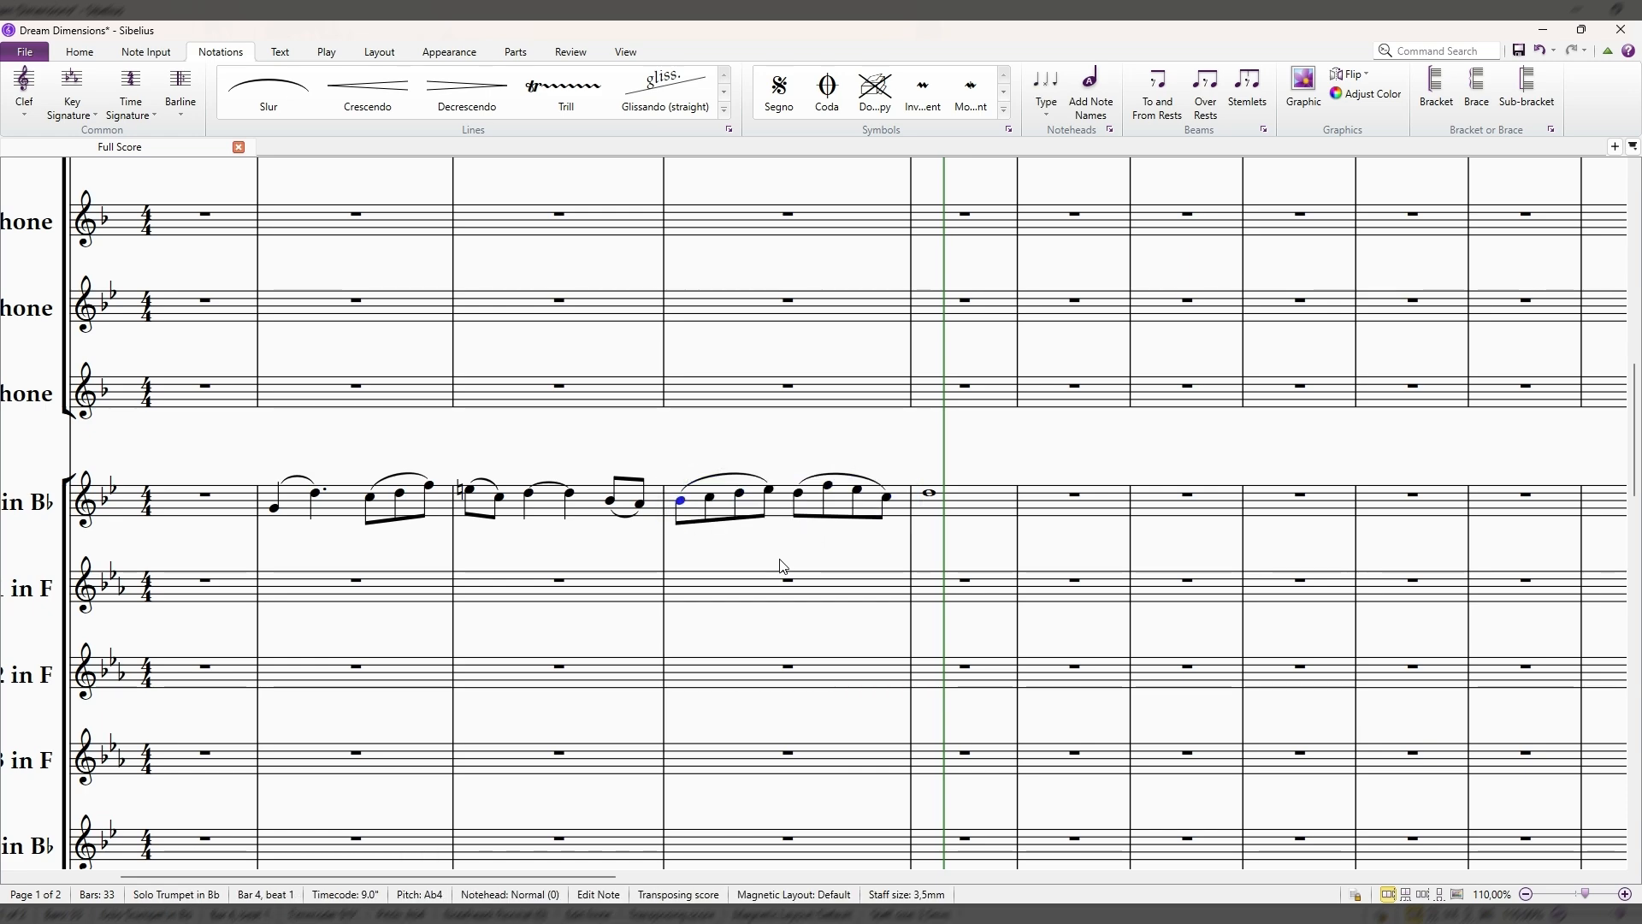
{"action": "key", "text": "Escape"}
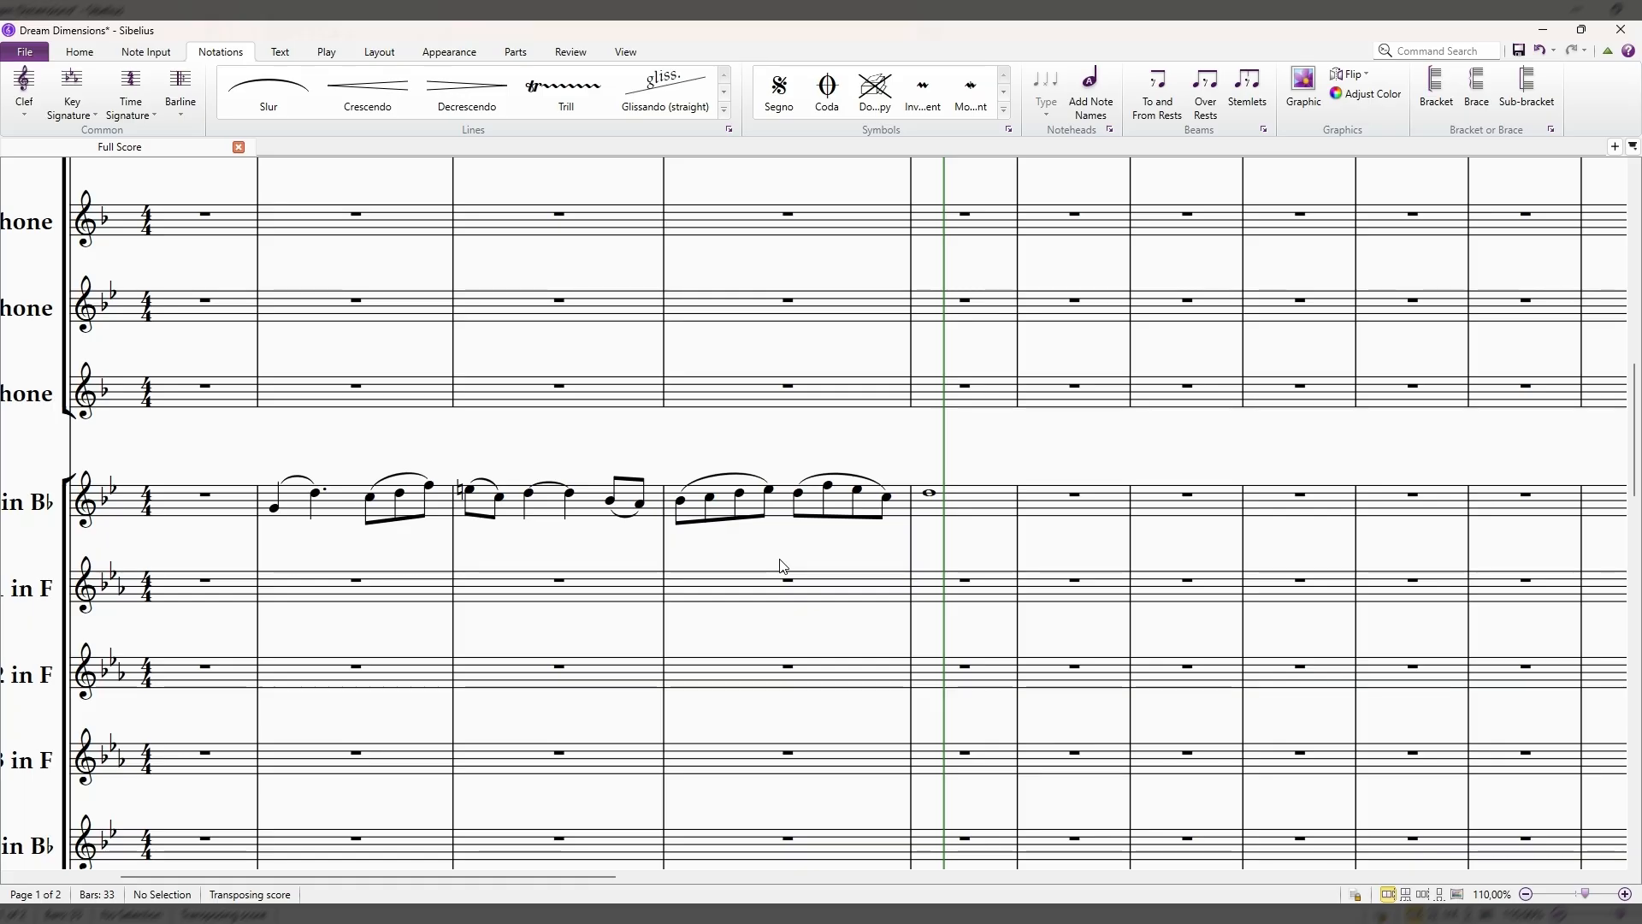
{"action": "left_click", "coordinate": [684, 503]}
{"action": "key", "text": "Right"}
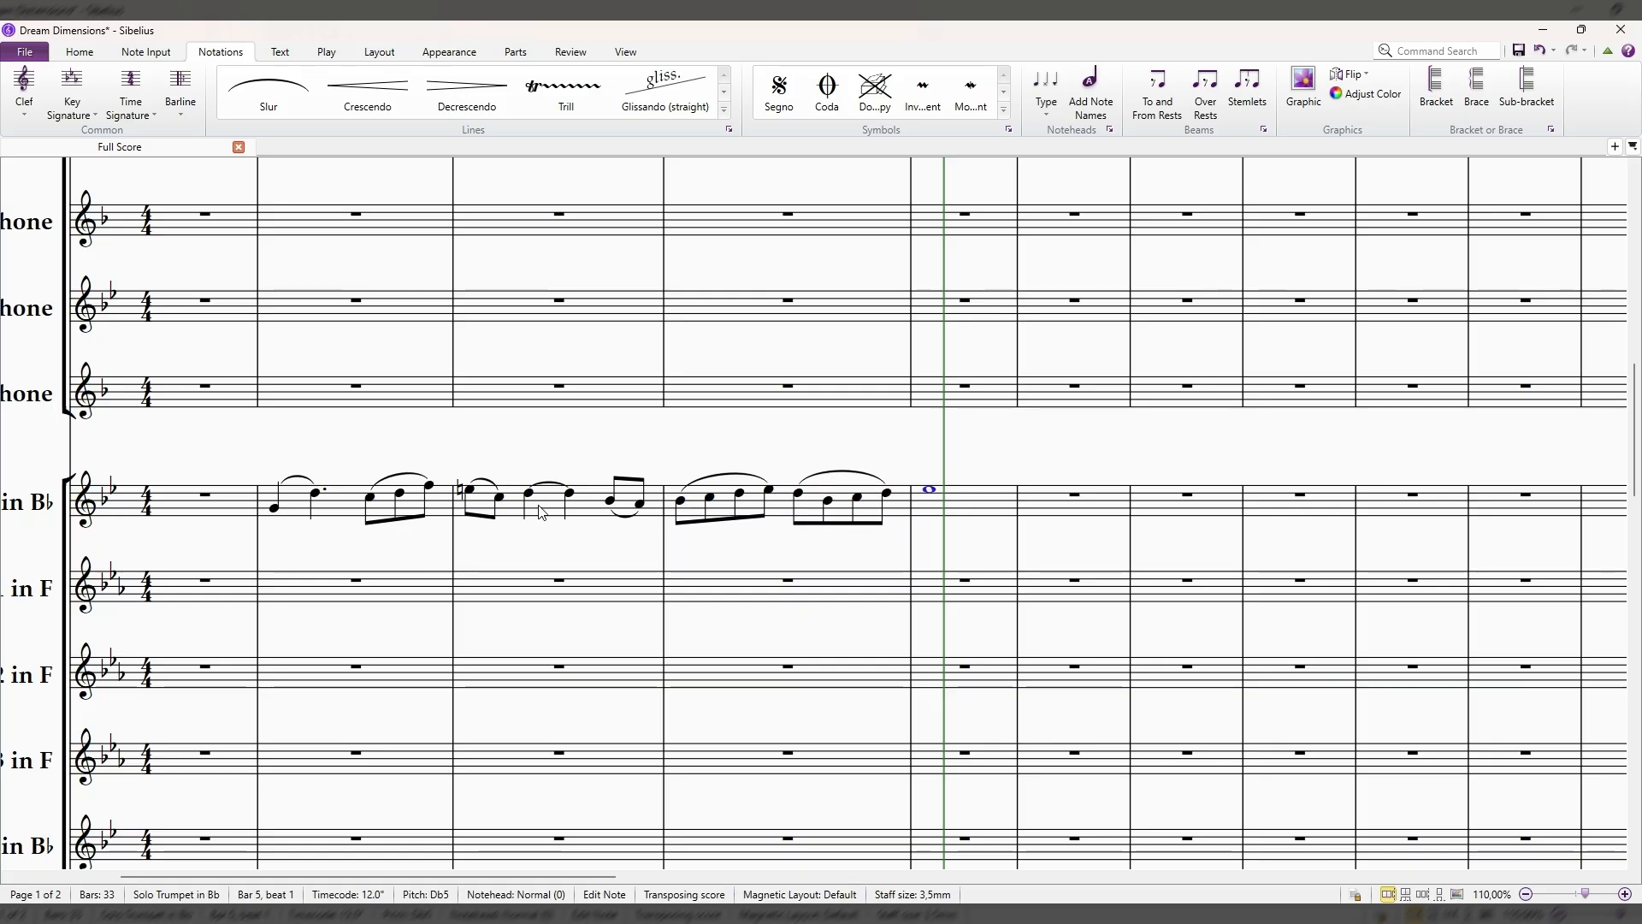
Play back the score from bar 2 through bar 5 to hear the revised Solo Trumpet phrase ending.
{"action": "left_click", "coordinate": [274, 508]}
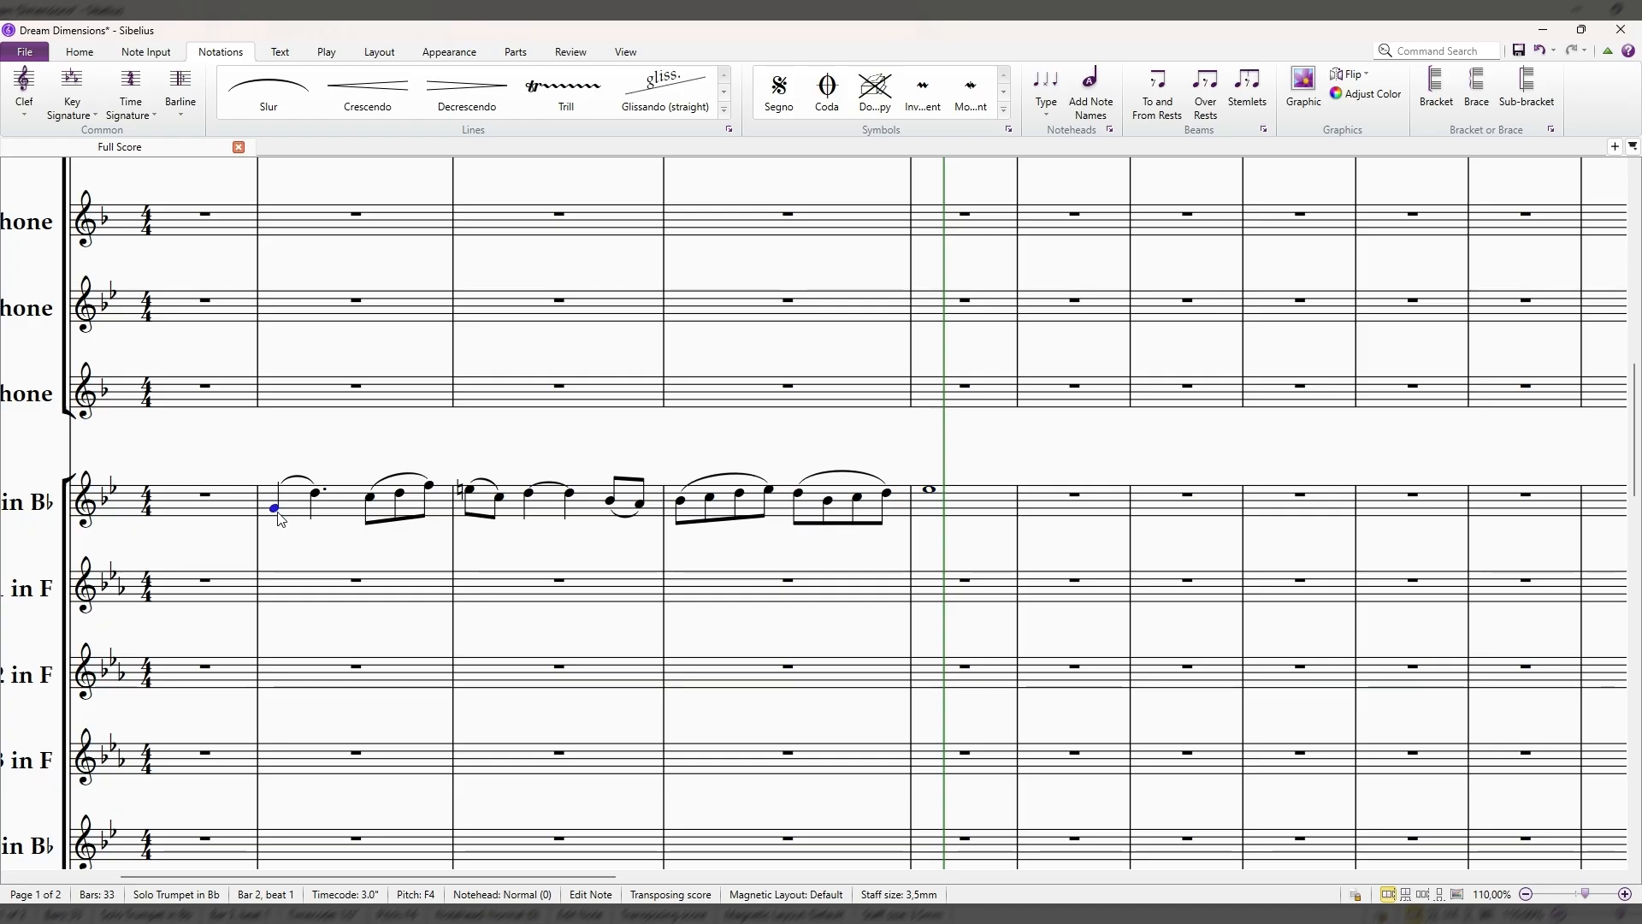
{"action": "key", "text": "space"}
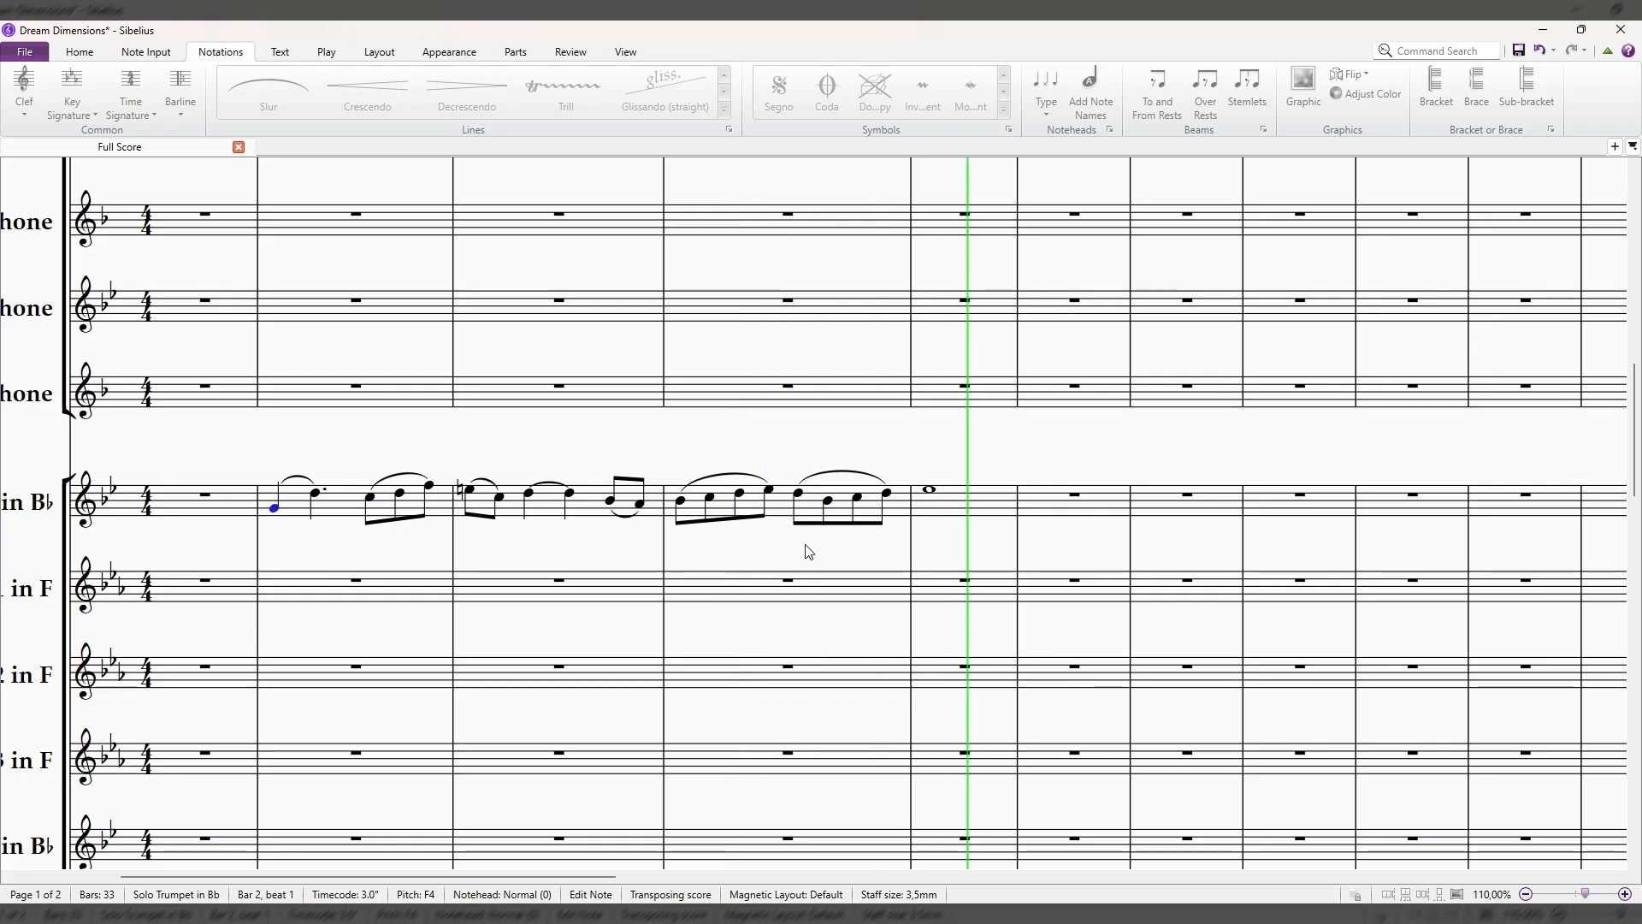
{"action": "key", "text": "Escape"}
{"action": "key", "text": "Escape"}
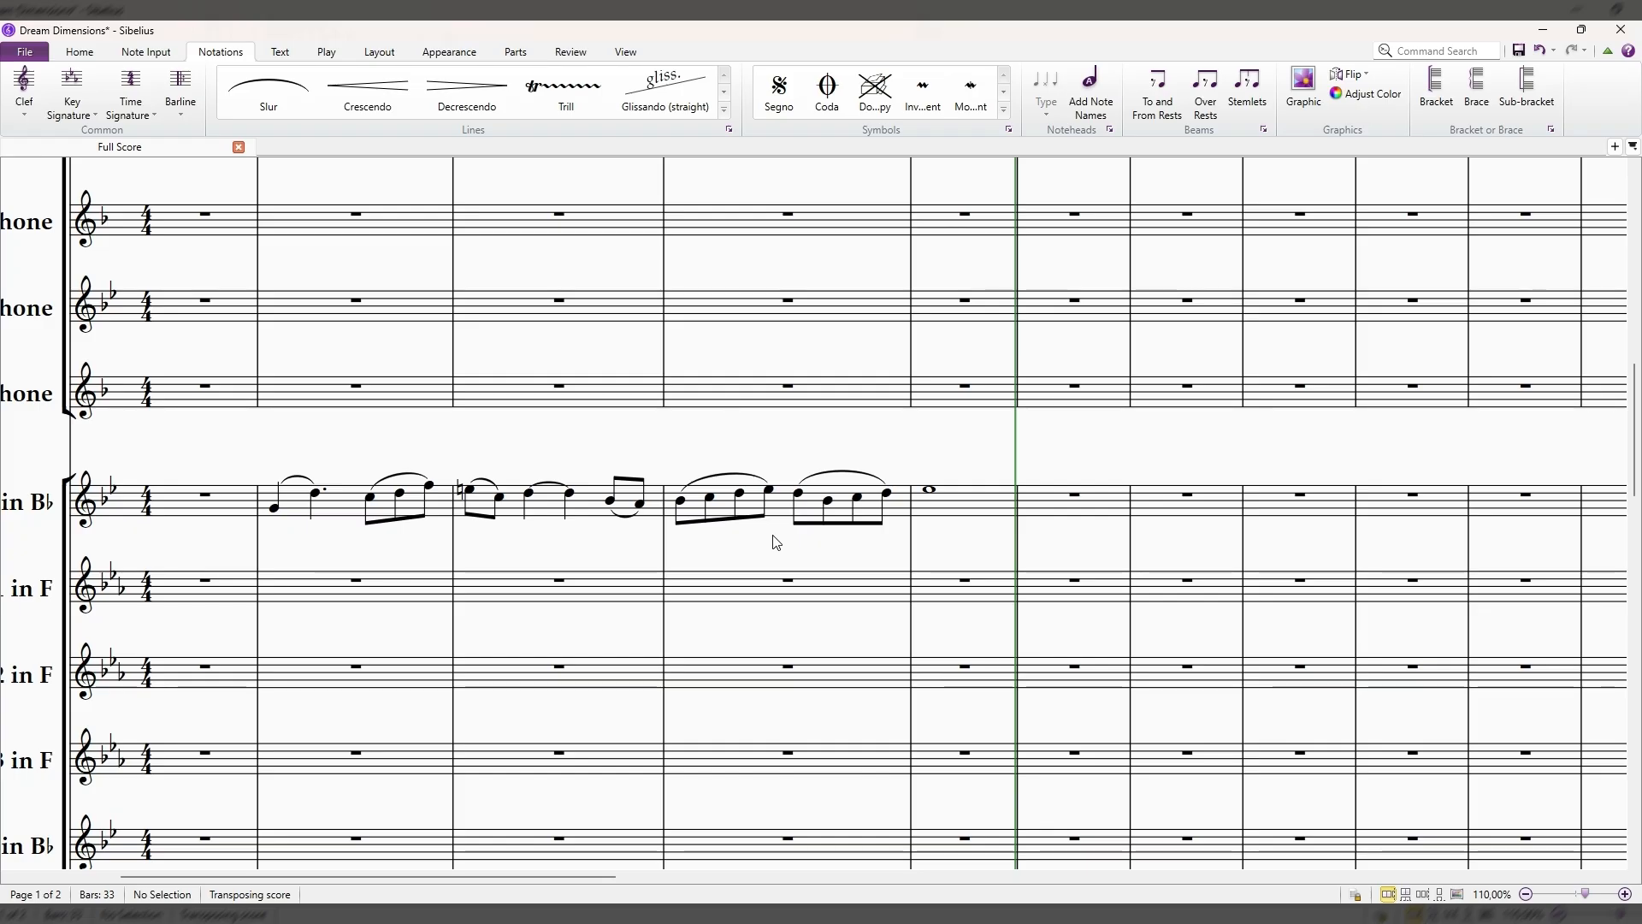
{"action": "left_click", "coordinate": [782, 519]}
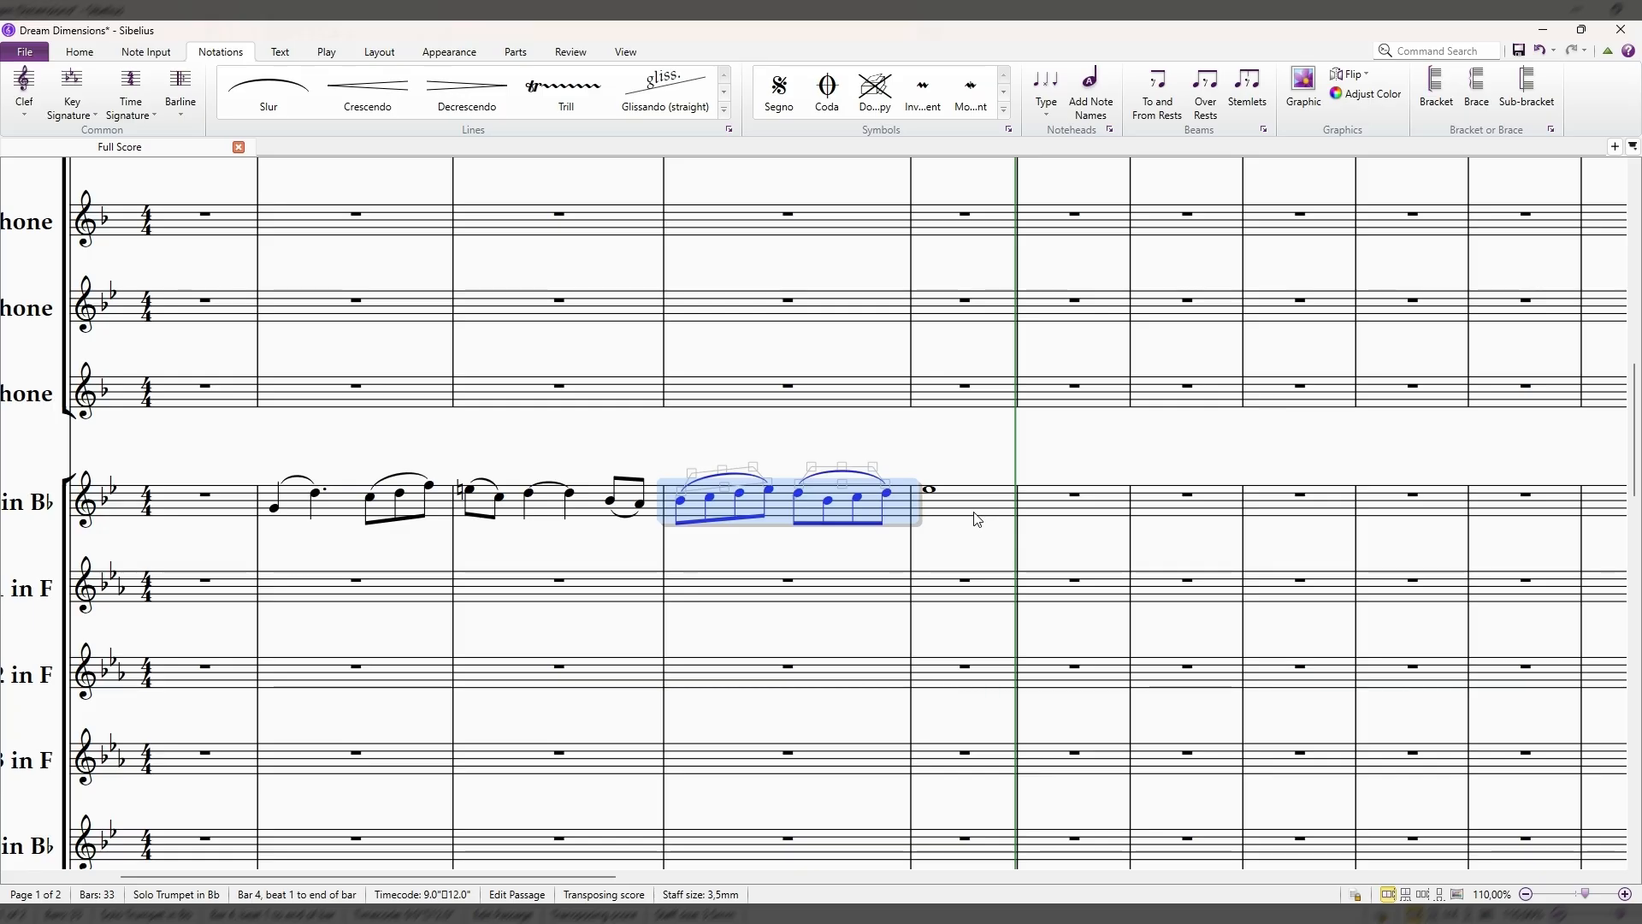
{"action": "key", "text": "Escape"}
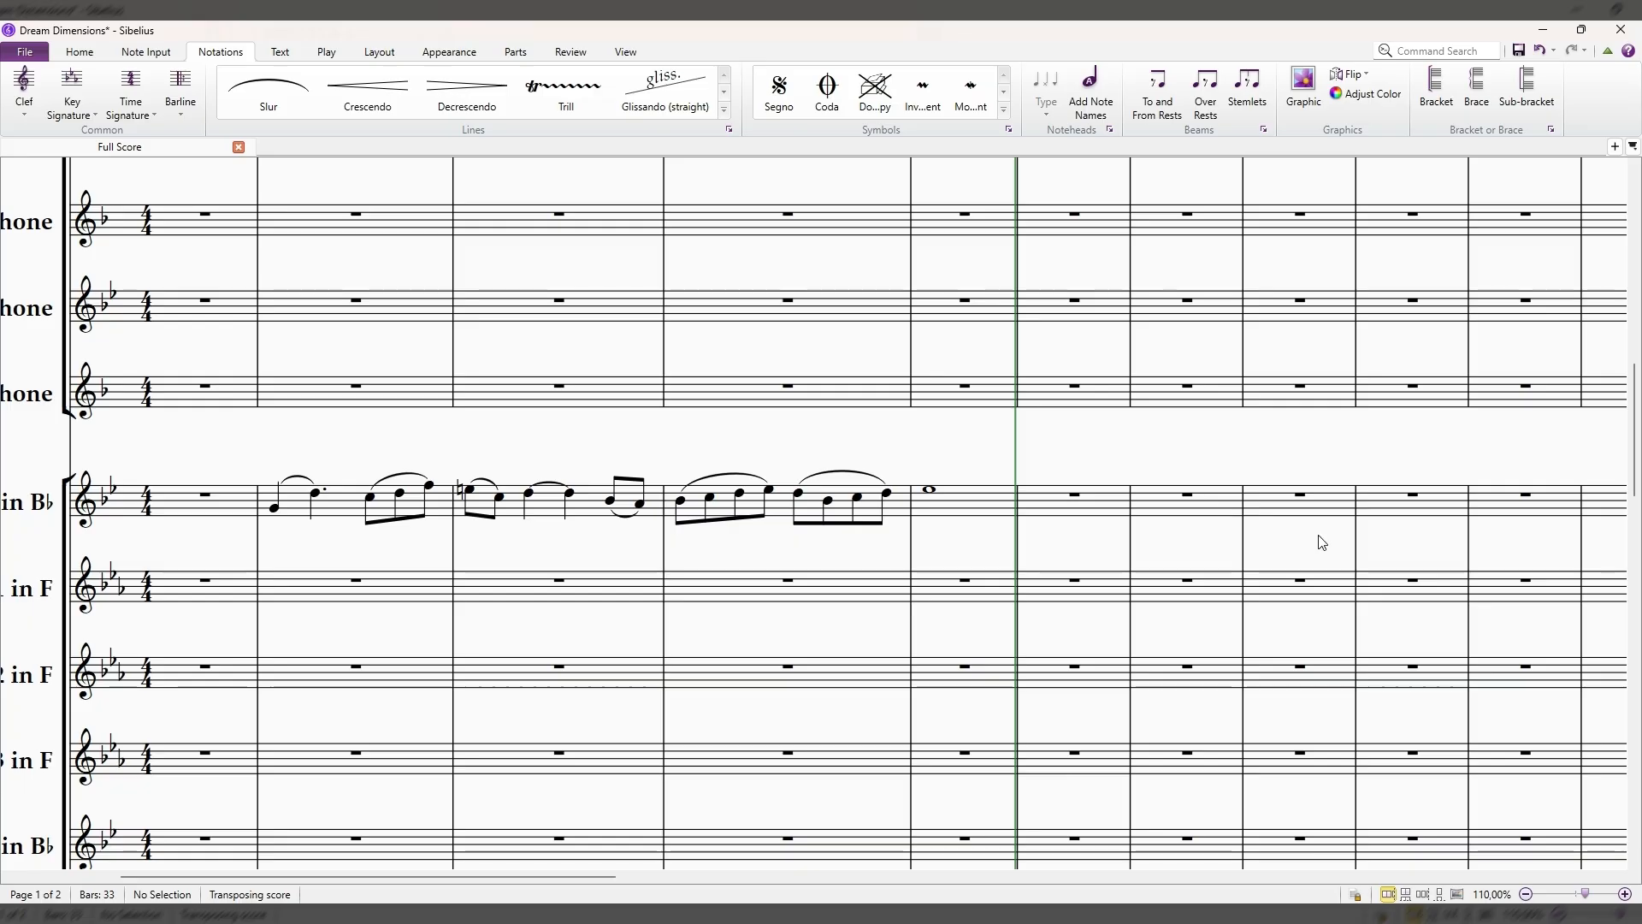
Examine the whole score at 60% zoom, from the Piccolo down to the Timpani, for staves that can accompany the solo.
{"action": "left_click", "coordinate": [1527, 894]}
{"action": "left_click", "coordinate": [1527, 894]}
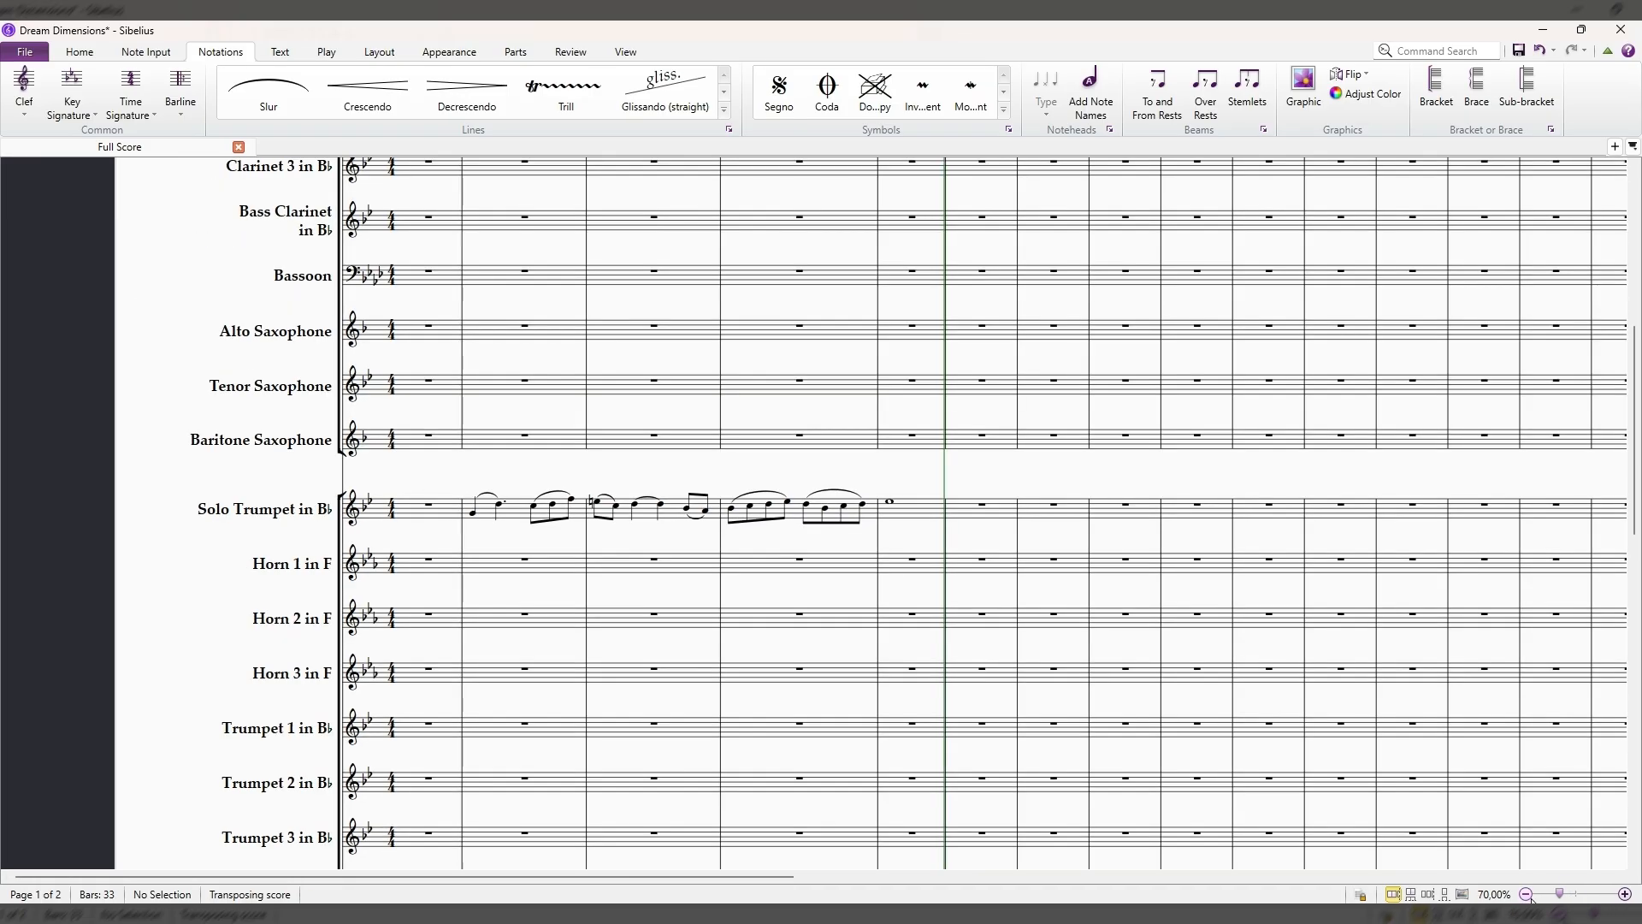
{"action": "left_click", "coordinate": [1527, 894]}
{"action": "scroll", "coordinate": [783, 502], "scroll_direction": "down", "scroll_amount": 10}
{"action": "scroll", "coordinate": [788, 505], "scroll_direction": "up", "scroll_amount": 8}
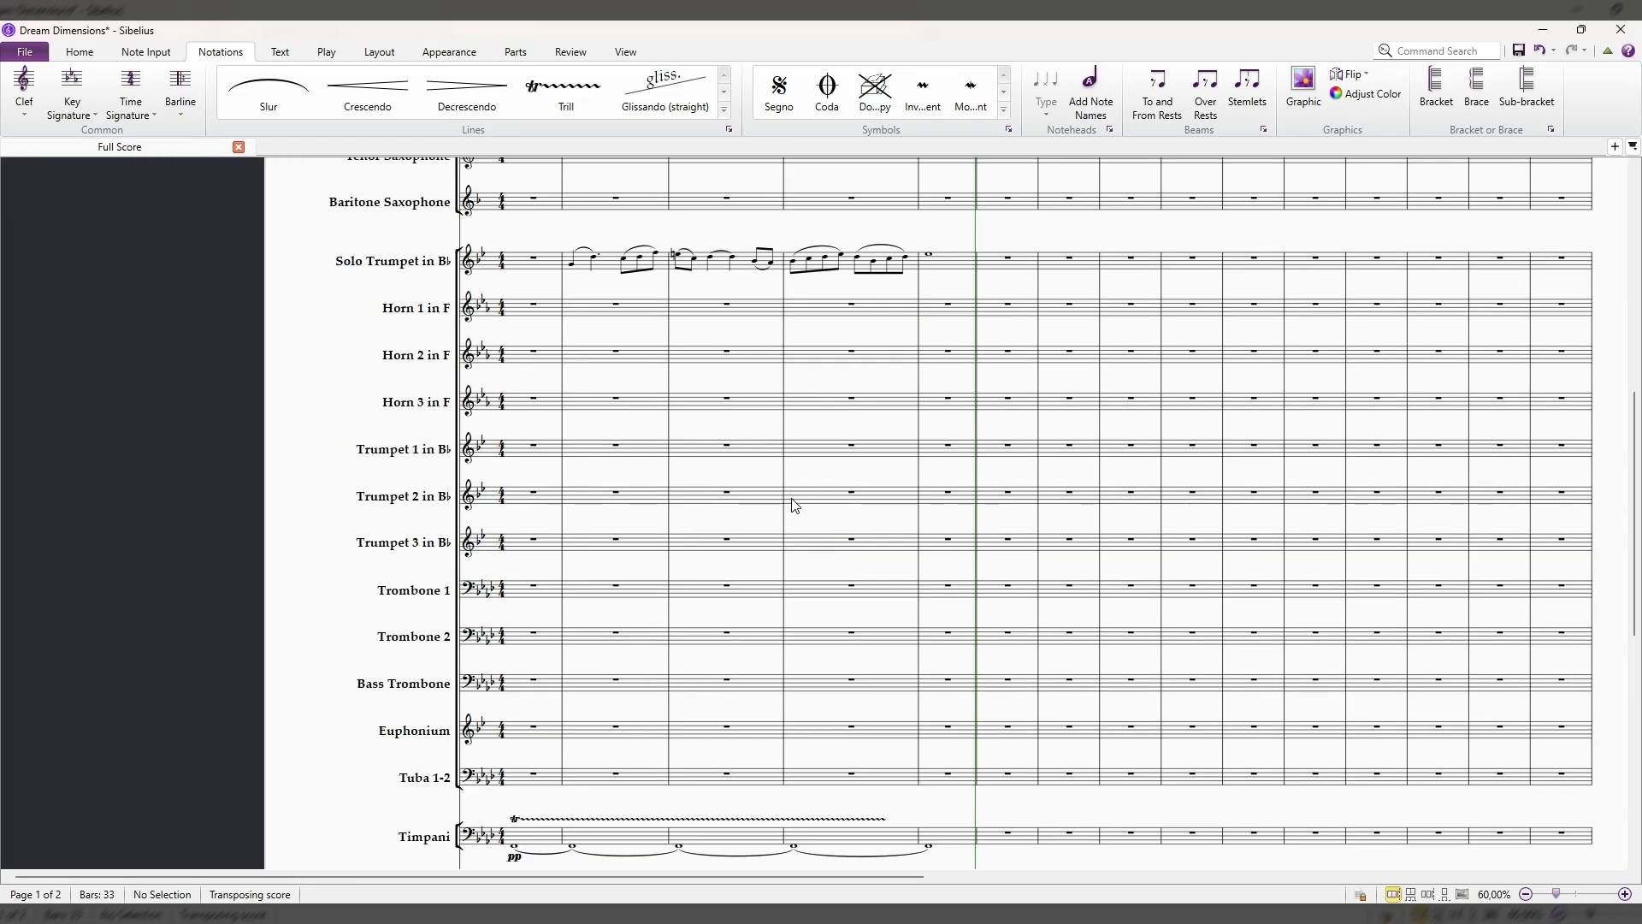
{"action": "scroll", "coordinate": [794, 506], "scroll_direction": "down", "scroll_amount": 2}
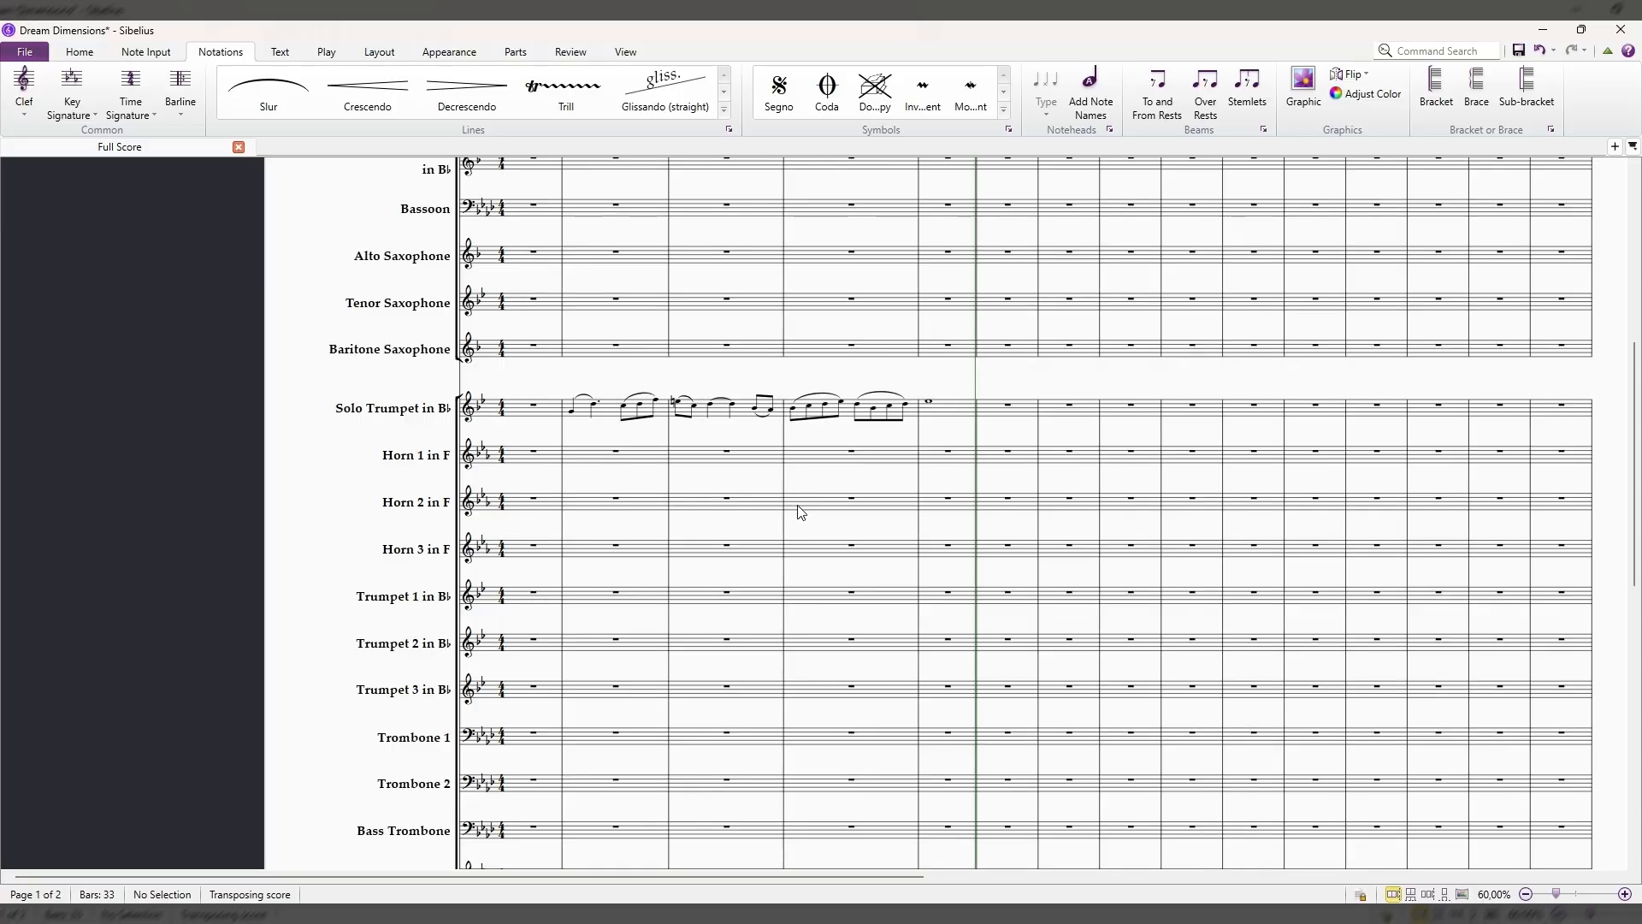
{"action": "left_click_drag", "start_coordinate": [732, 486], "coordinate": [801, 483]}
{"action": "scroll", "coordinate": [833, 491], "scroll_direction": "up", "scroll_amount": 5}
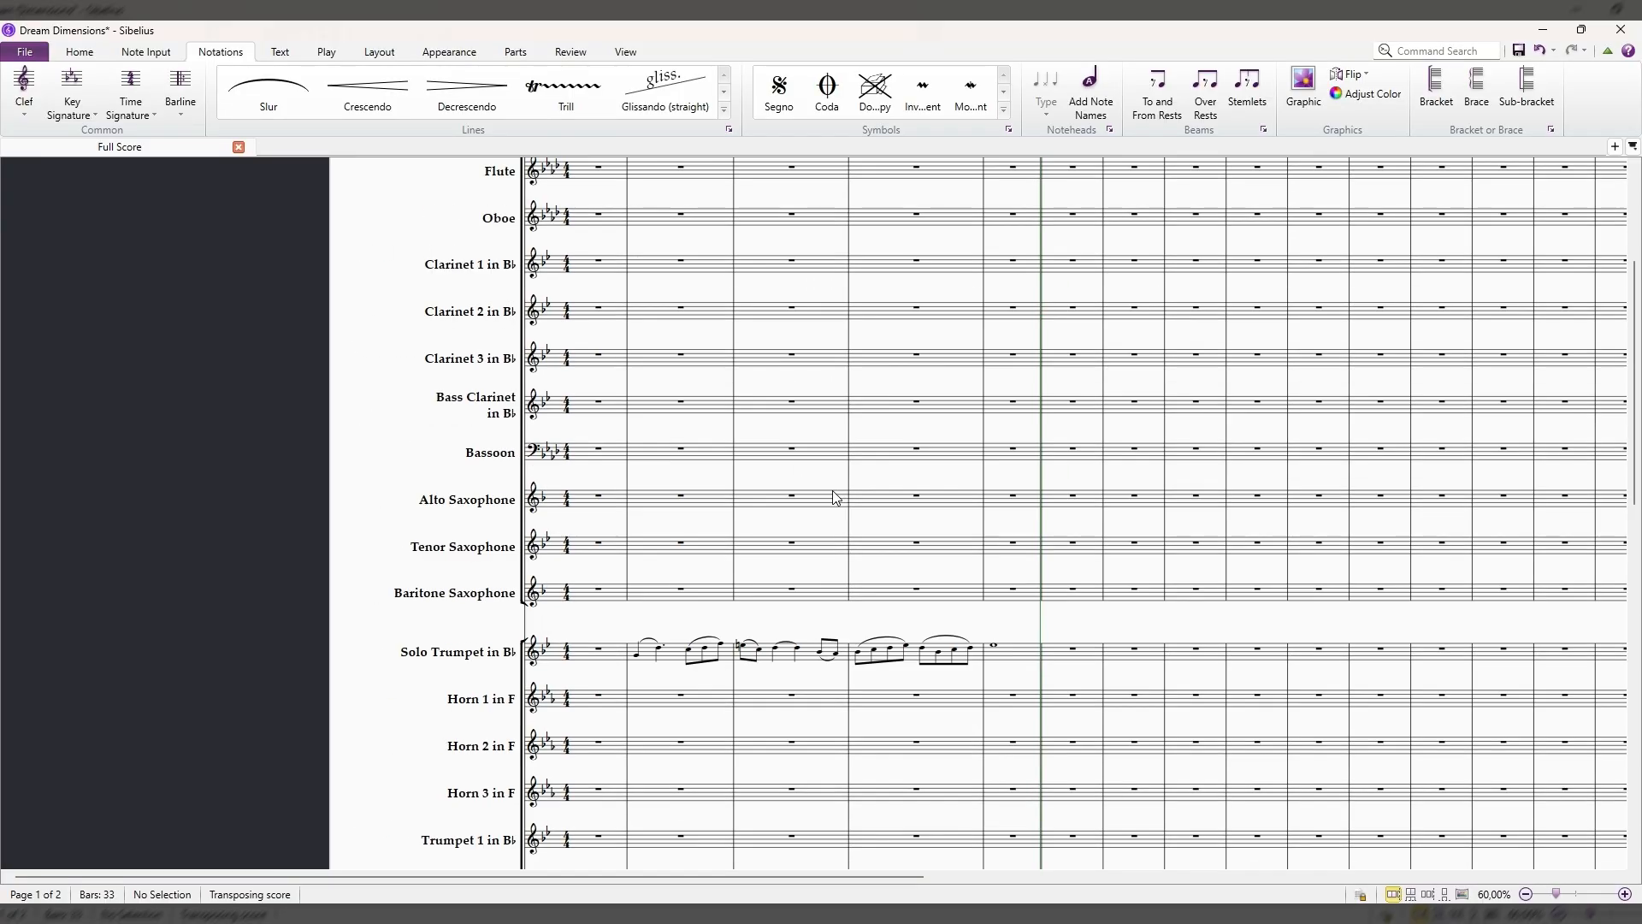
{"action": "scroll", "coordinate": [832, 491], "scroll_direction": "down", "scroll_amount": 3}
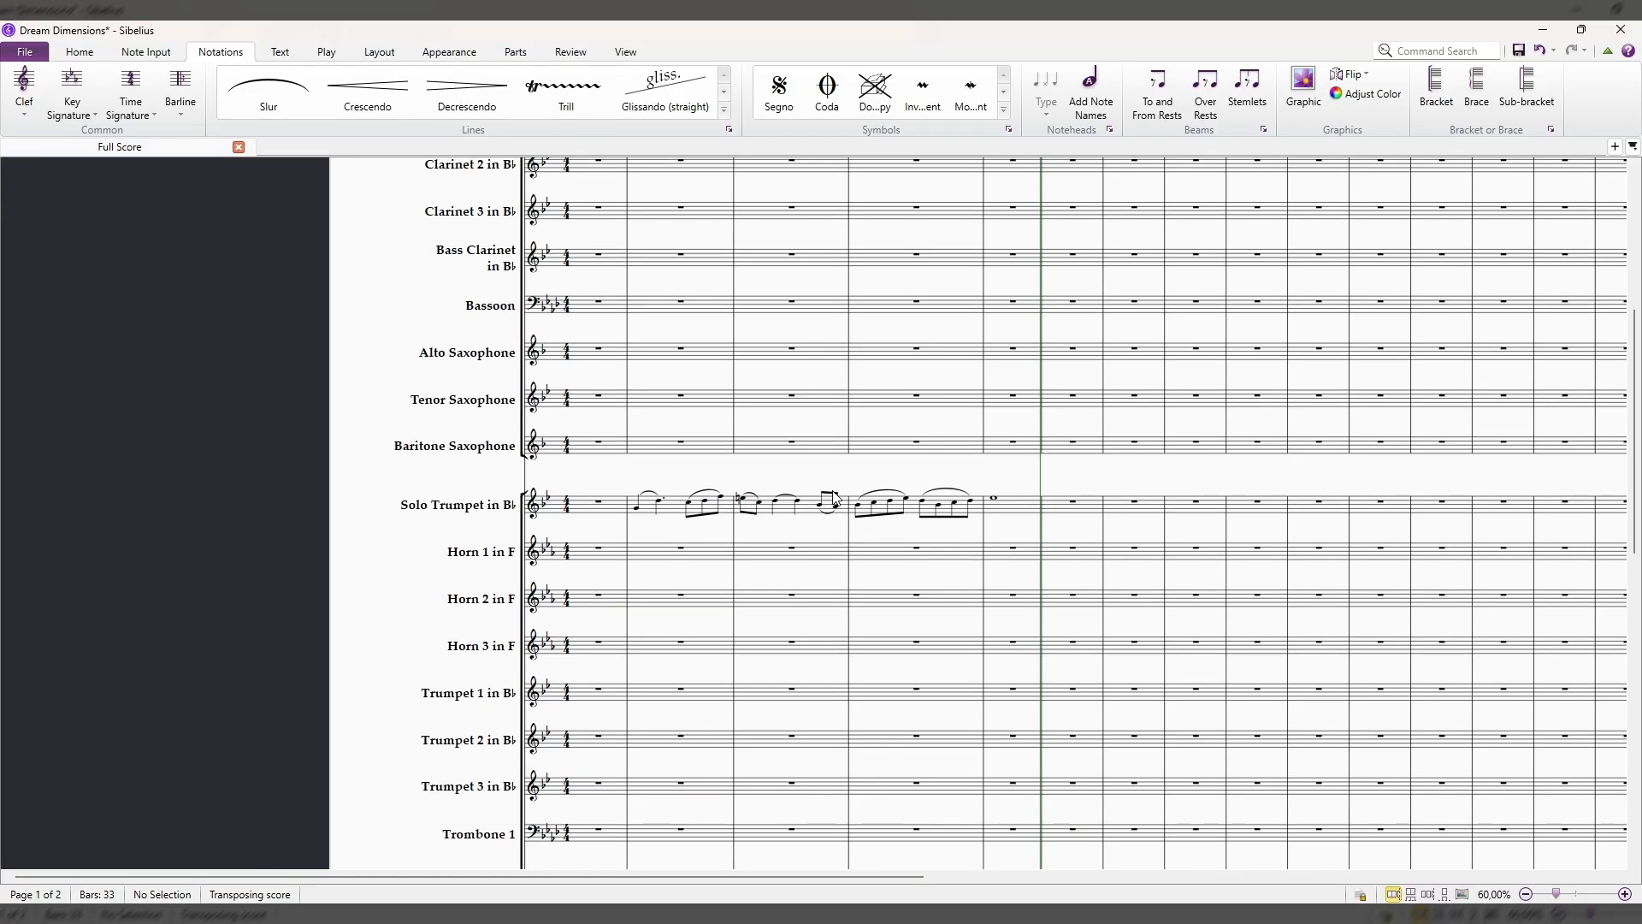
{"action": "scroll", "coordinate": [836, 496], "scroll_direction": "down", "scroll_amount": 3}
{"action": "scroll", "coordinate": [836, 498], "scroll_direction": "up", "scroll_amount": 2}
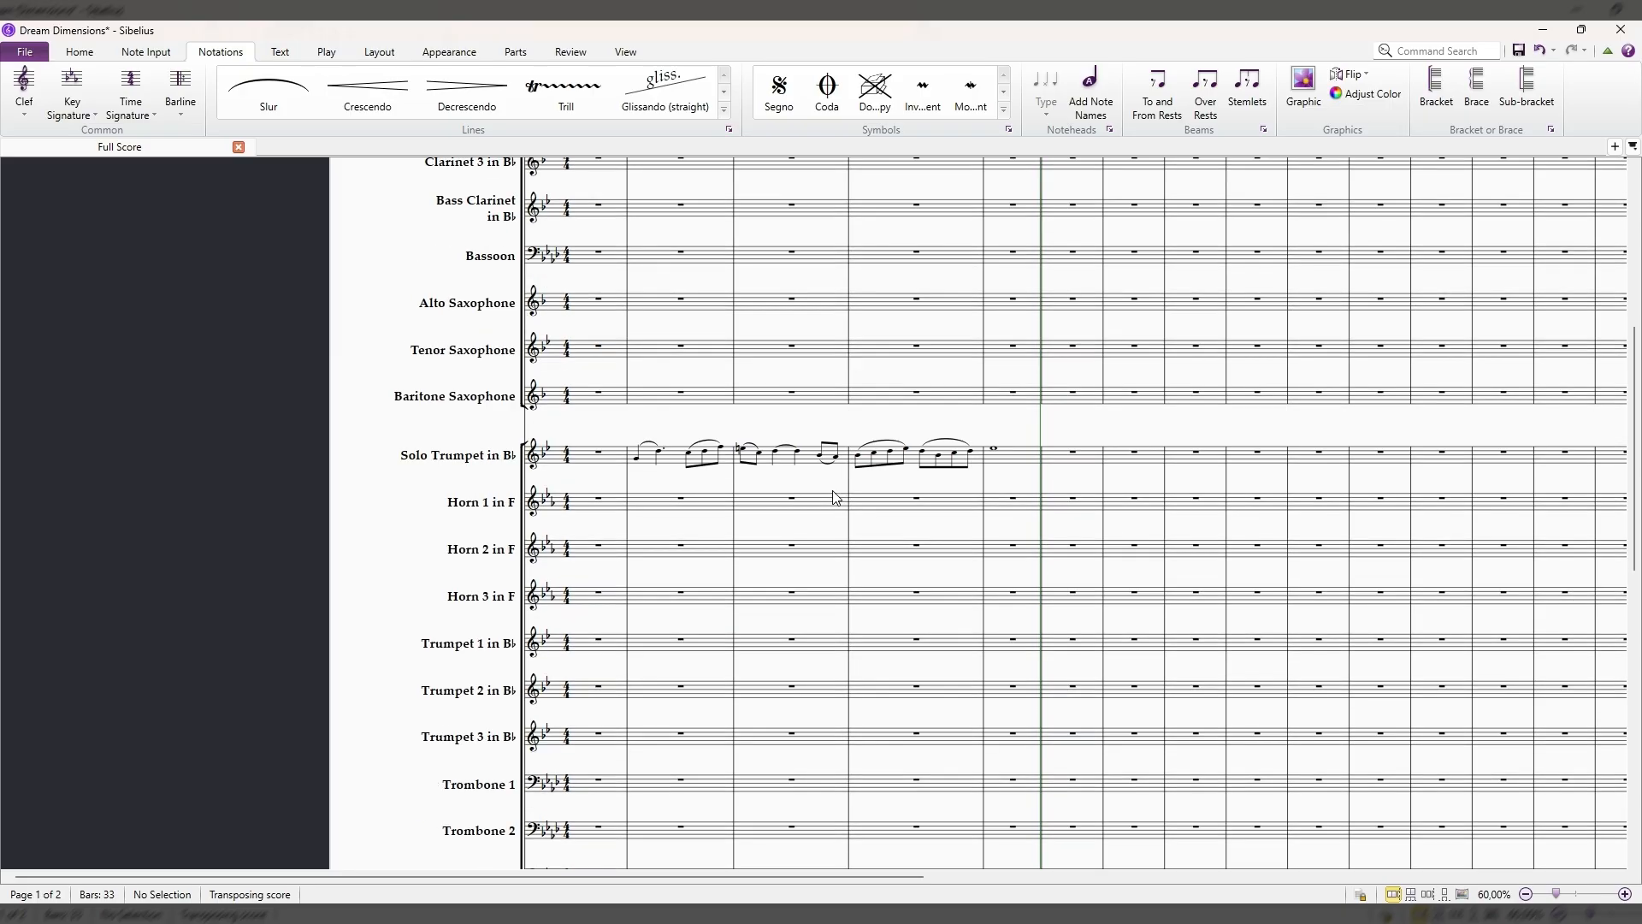
{"action": "scroll", "coordinate": [836, 497], "scroll_direction": "up", "scroll_amount": 7}
{"action": "scroll", "coordinate": [678, 530], "scroll_direction": "down", "scroll_amount": 3}
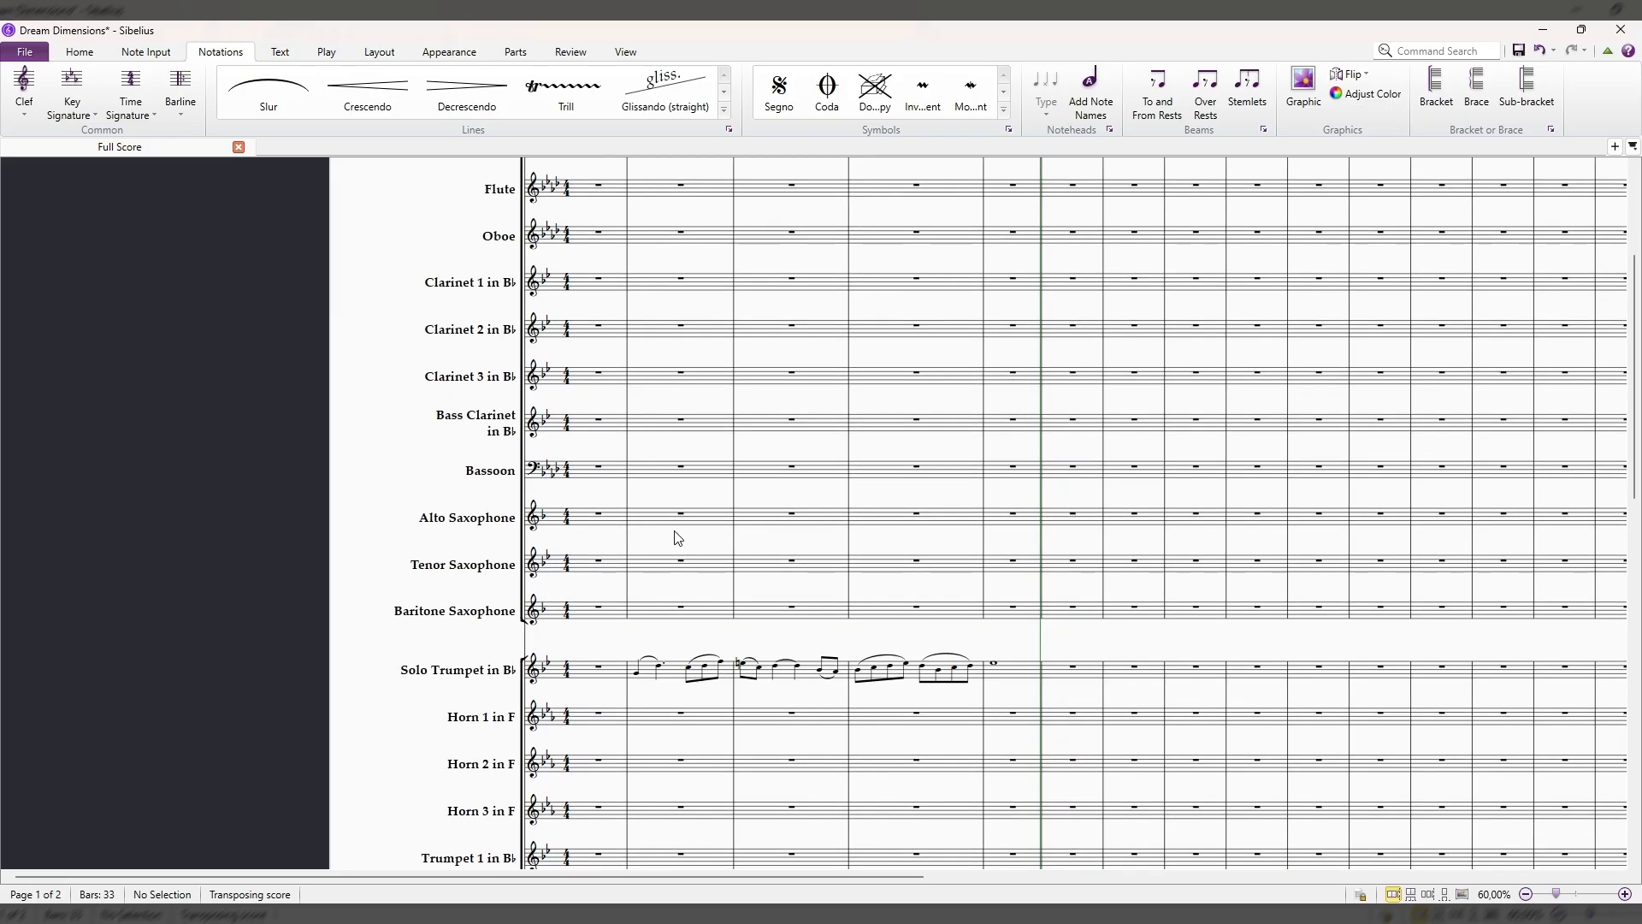
{"action": "scroll", "coordinate": [677, 539], "scroll_direction": "down", "scroll_amount": 1}
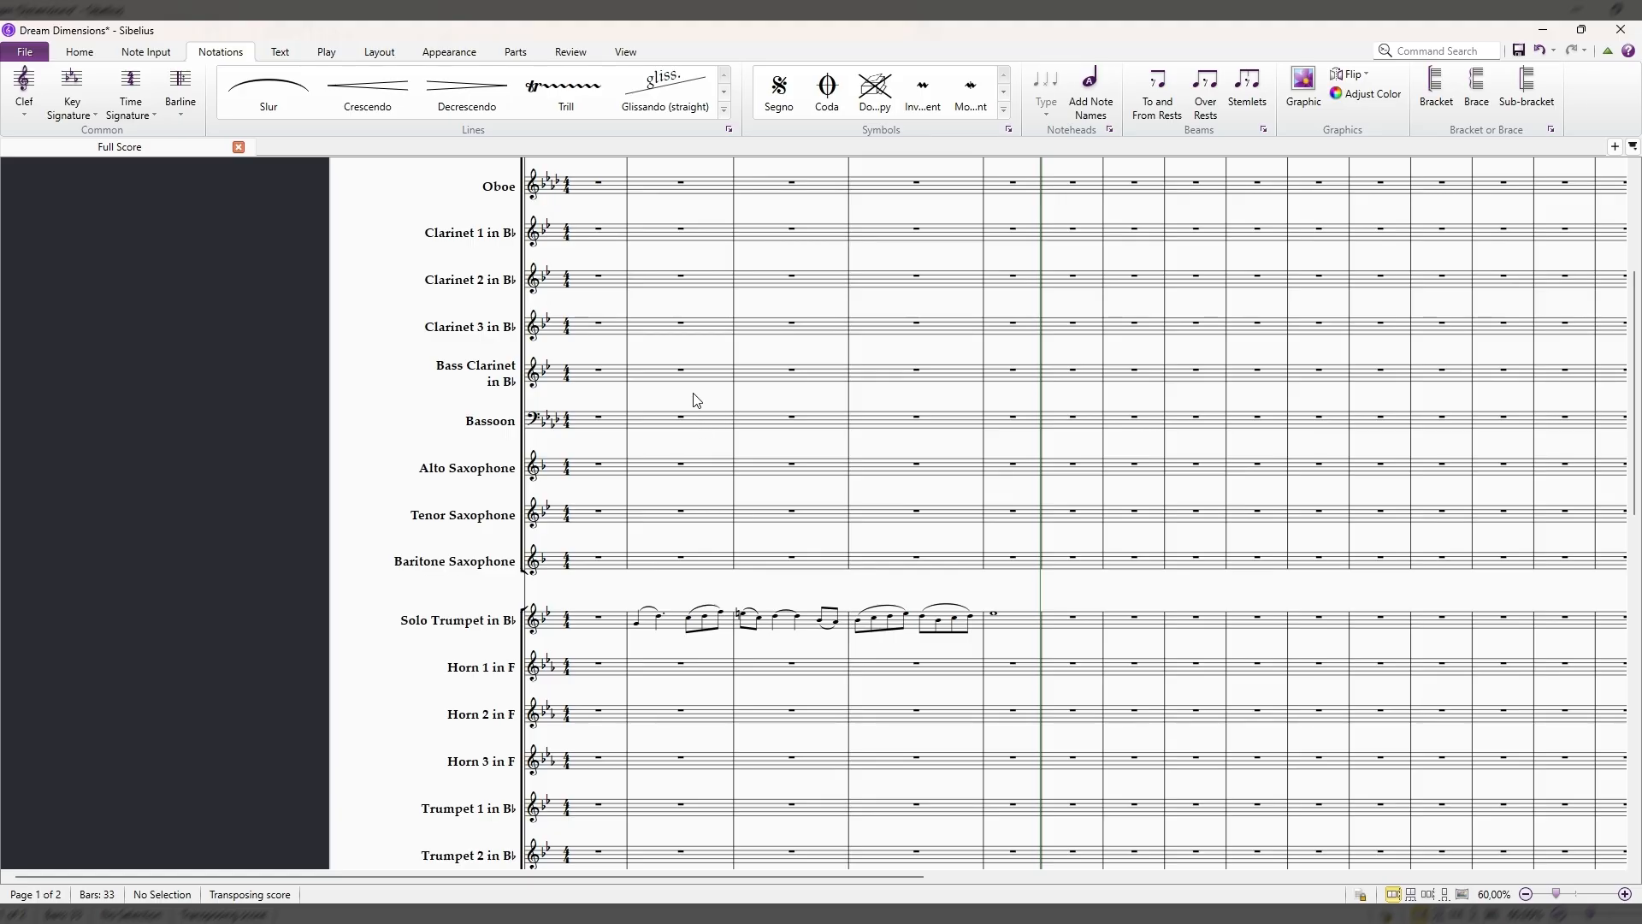
{"action": "scroll", "coordinate": [697, 401], "scroll_direction": "up", "scroll_amount": 3}
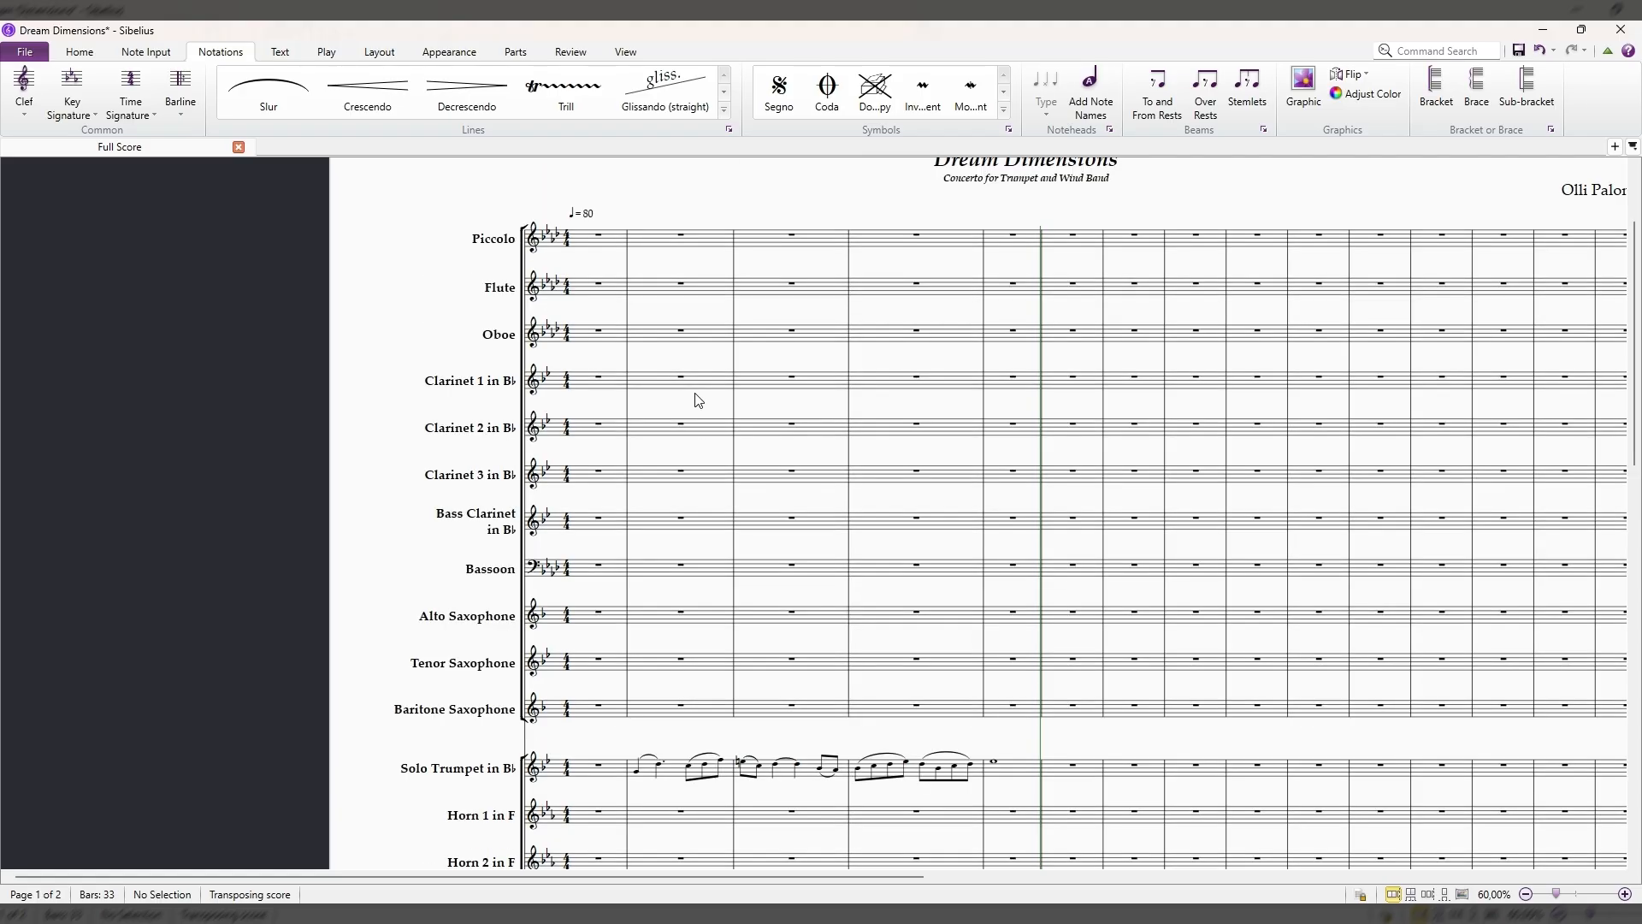
{"action": "scroll", "coordinate": [706, 356], "scroll_direction": "down", "scroll_amount": 3}
{"action": "scroll", "coordinate": [707, 355], "scroll_direction": "up", "scroll_amount": 3}
{"action": "scroll", "coordinate": [731, 390], "scroll_direction": "down", "scroll_amount": 6}
{"action": "scroll", "coordinate": [727, 385], "scroll_direction": "up", "scroll_amount": 8}
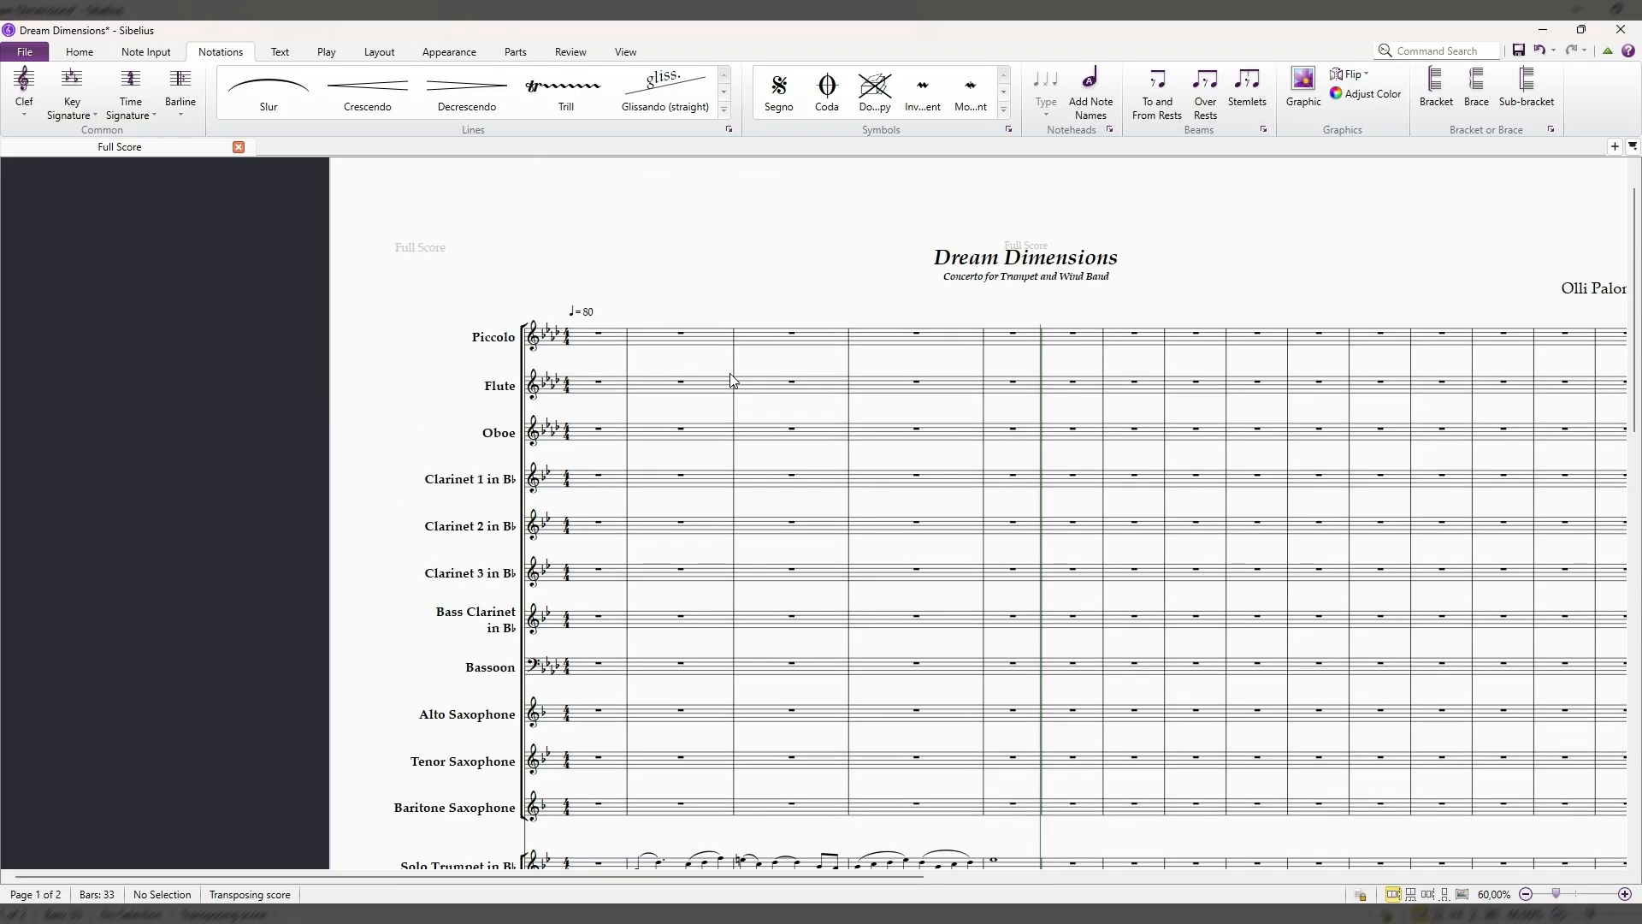
{"action": "scroll", "coordinate": [700, 359], "scroll_direction": "down", "scroll_amount": 7}
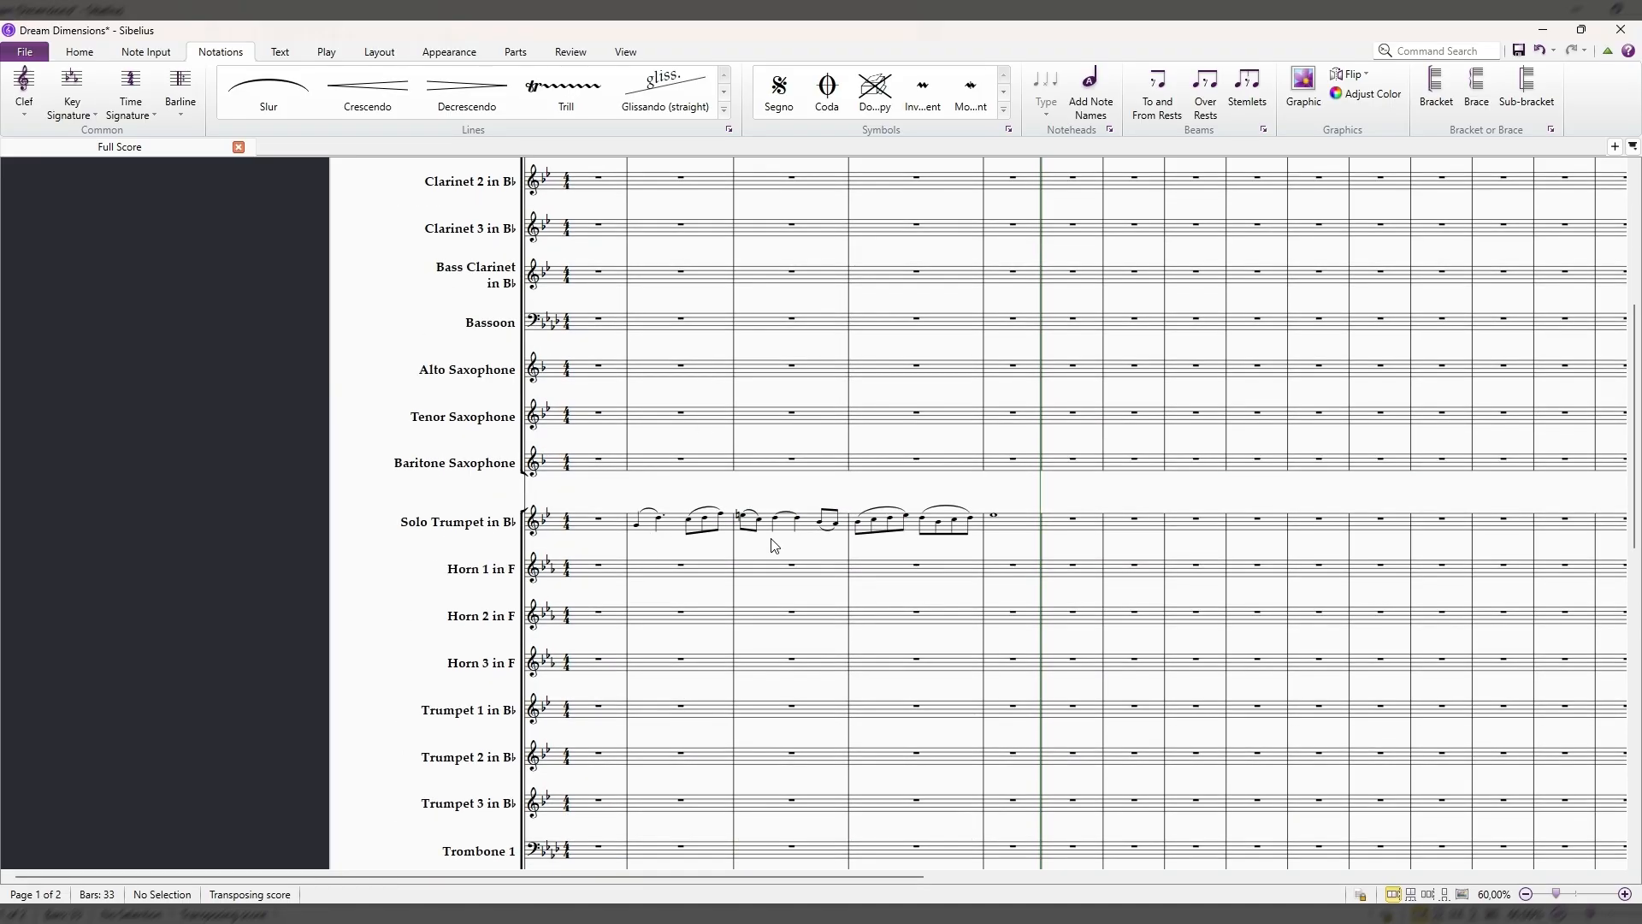
{"action": "scroll", "coordinate": [794, 539], "scroll_direction": "up", "scroll_amount": 7}
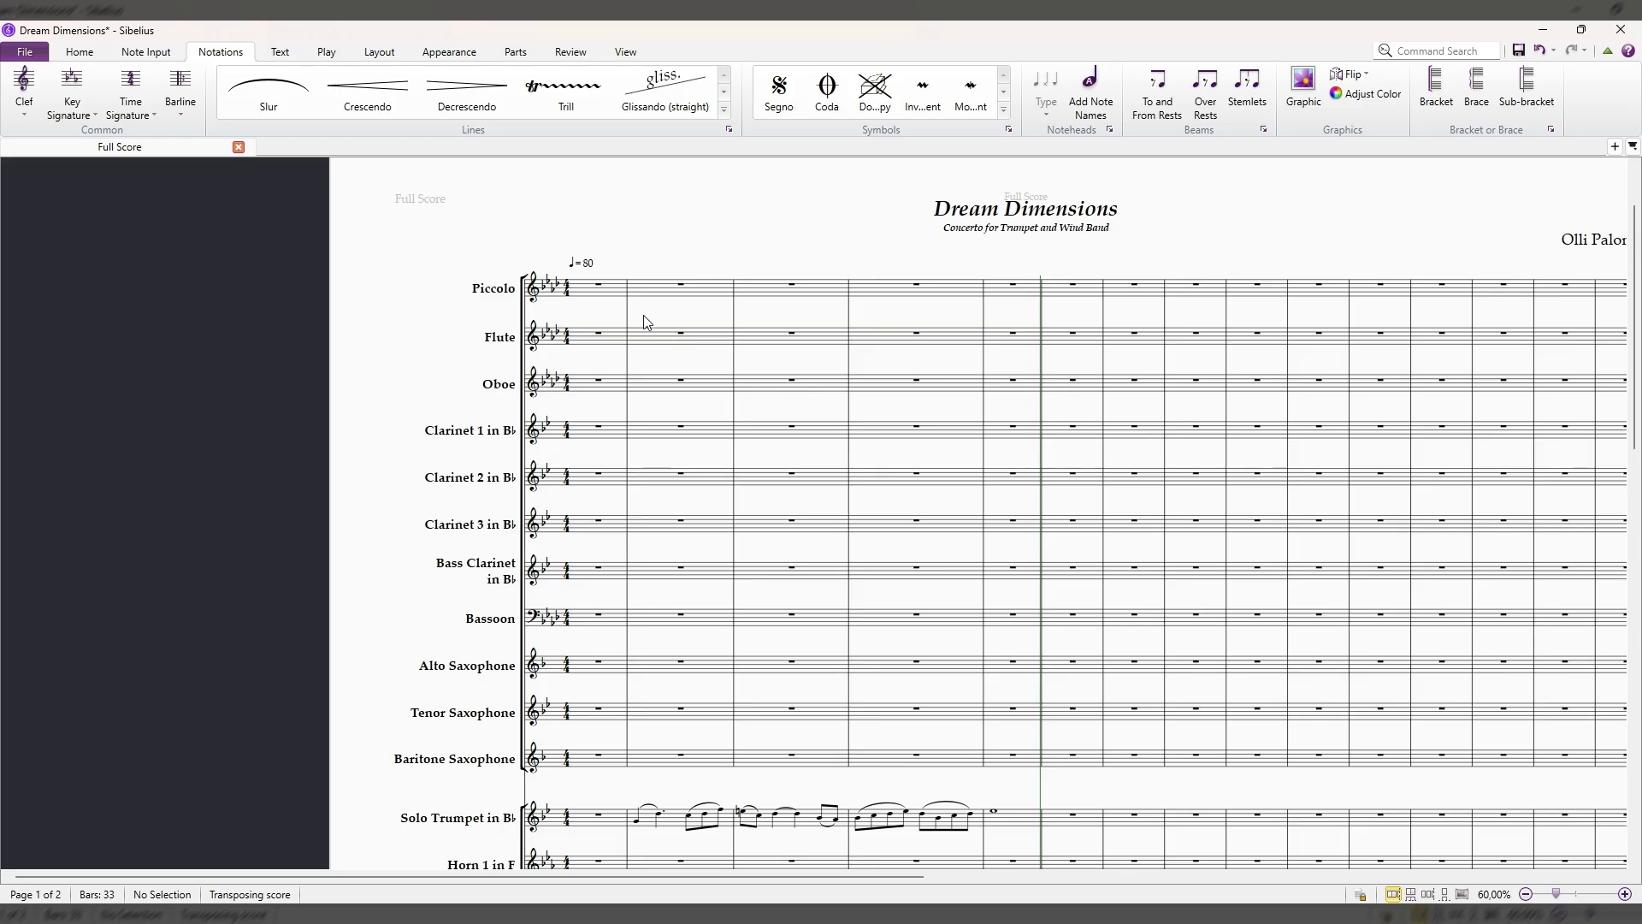
Fill bar 1 of the Piccolo staff with a slurred run of sixteenth-note triplets and mark its start pp.
{"action": "left_click_drag", "start_coordinate": [656, 314], "coordinate": [723, 310]}
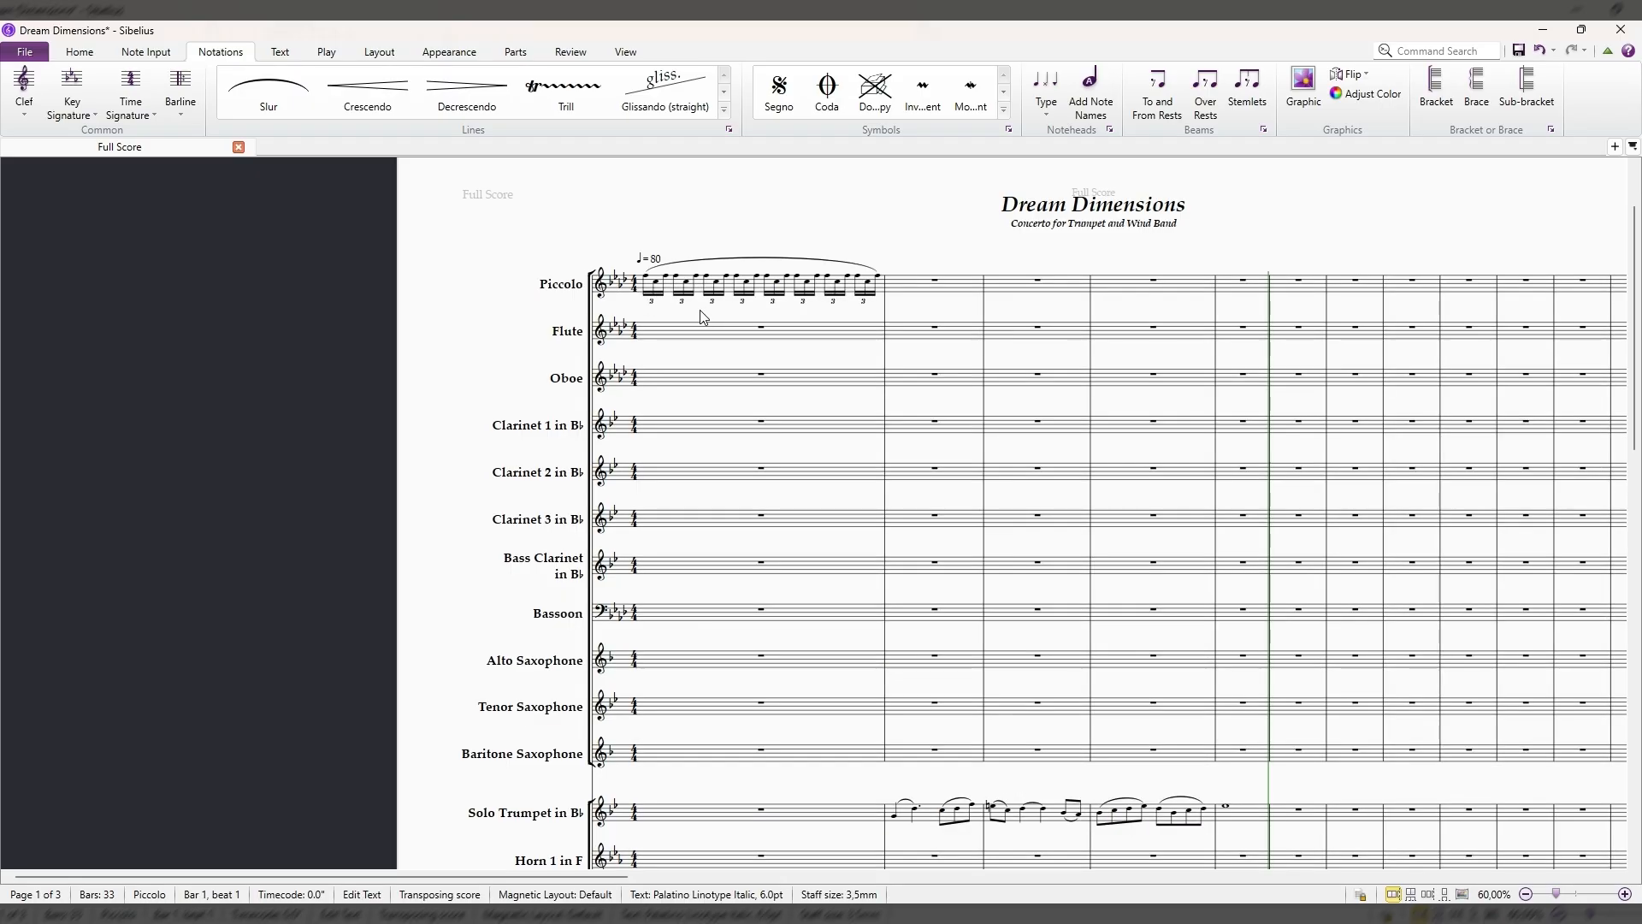
{"action": "key", "text": "Escape"}
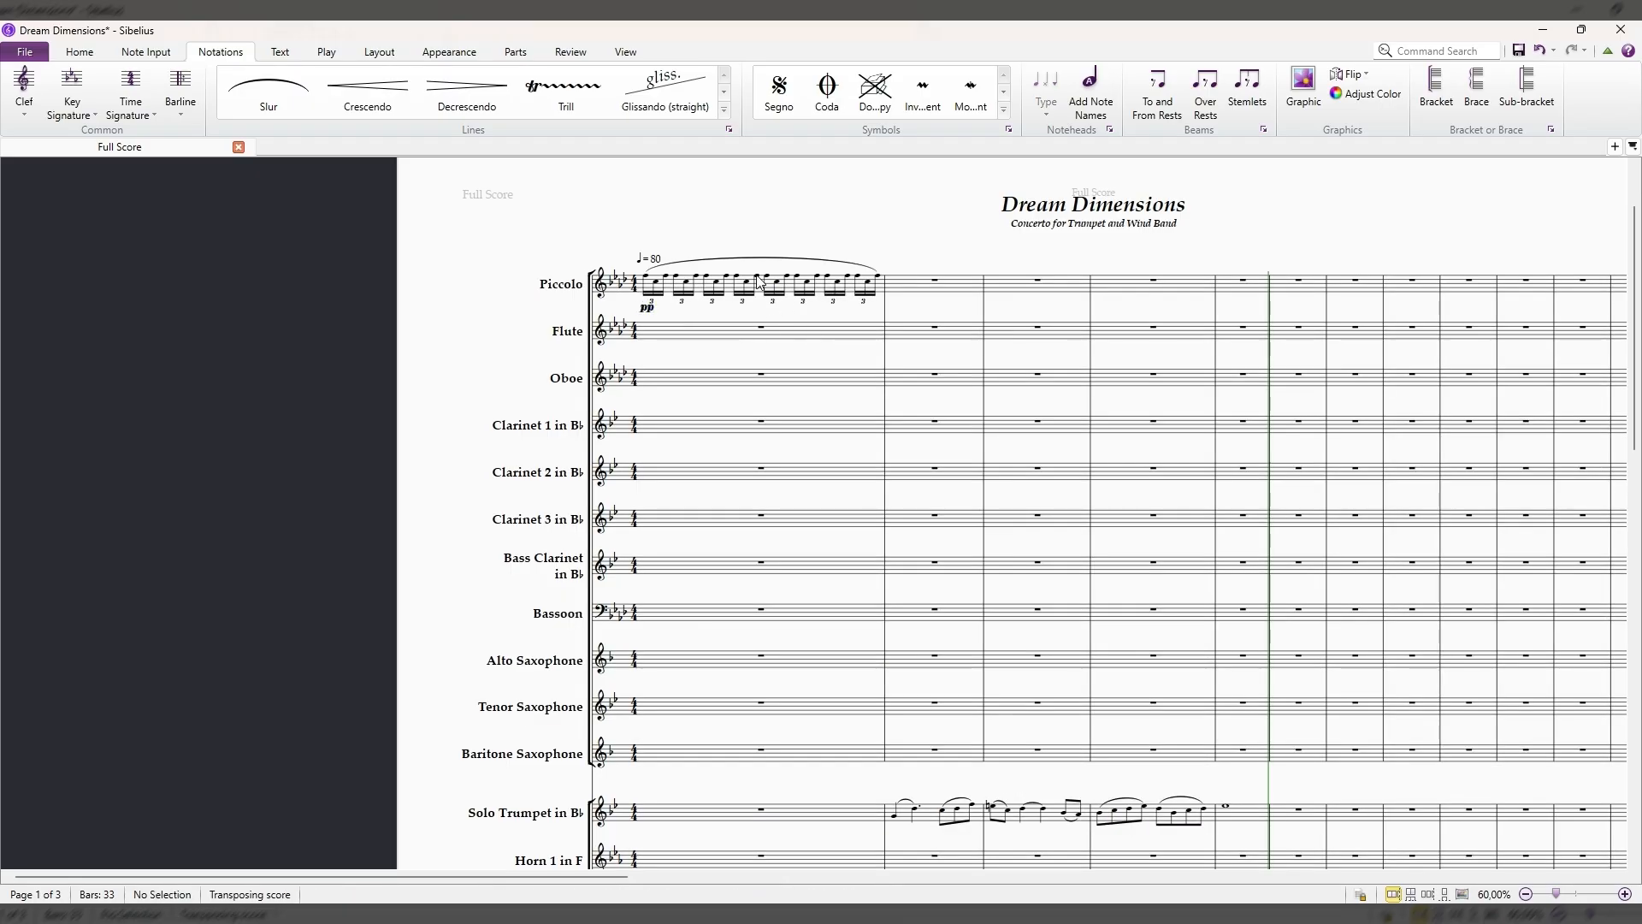
Copy the slurred pp sixteenth-triplet run from Piccolo bar 1 into bar 1 of the Flute staff.
{"action": "left_click", "coordinate": [766, 293]}
{"action": "left_click", "coordinate": [772, 298]}
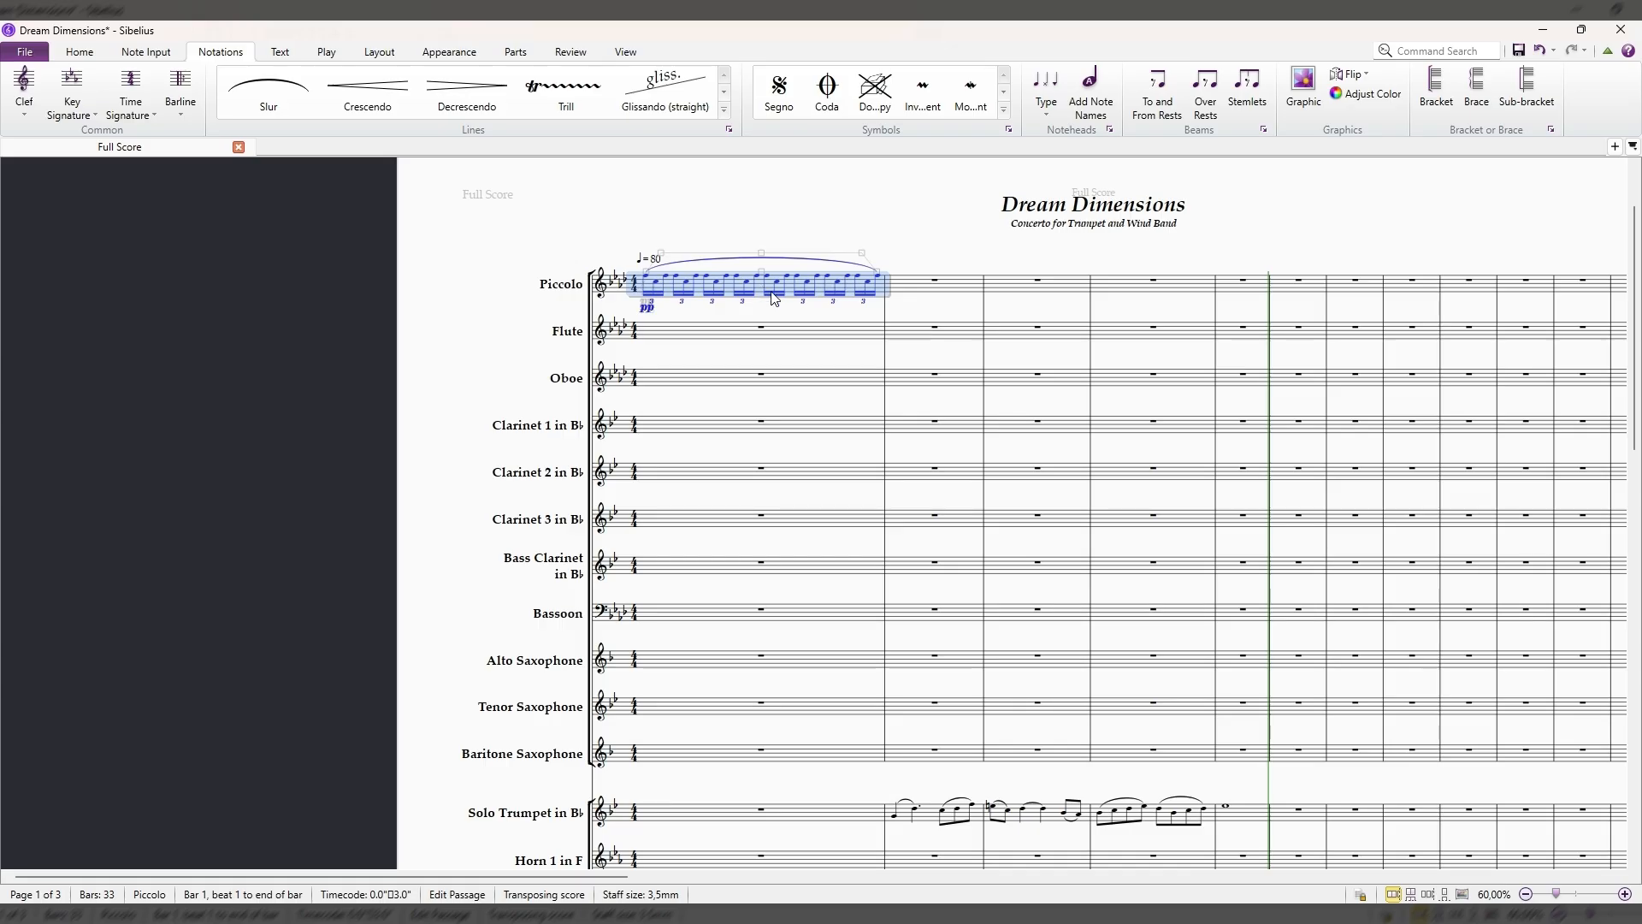
{"action": "left_click", "coordinate": [671, 338]}
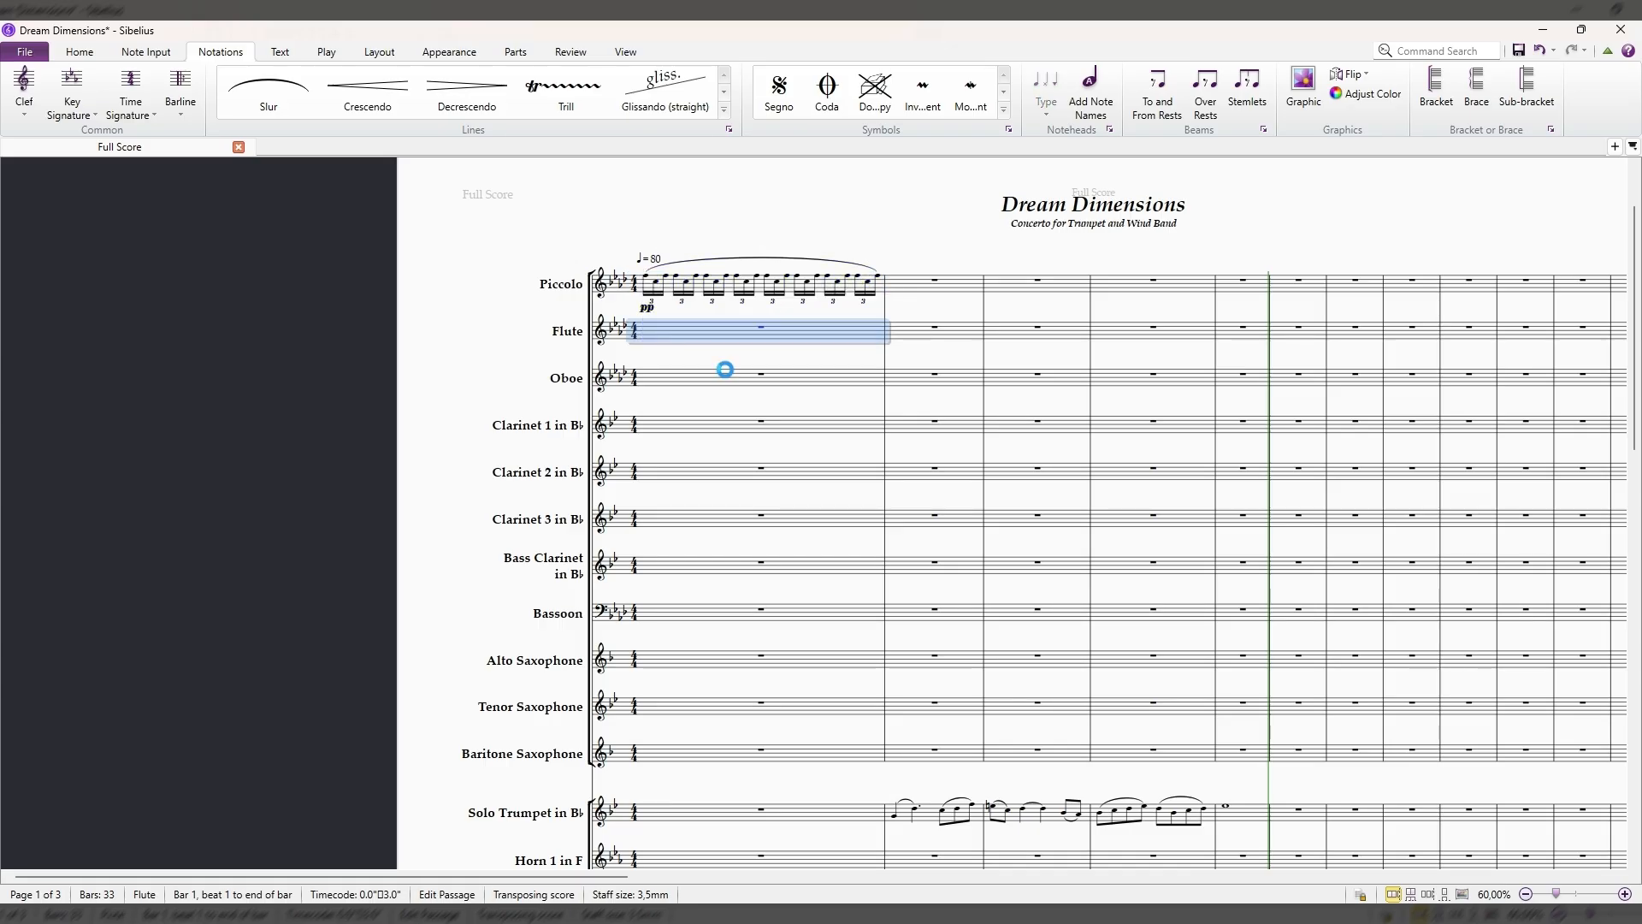
{"action": "key", "text": "ctrl+v"}
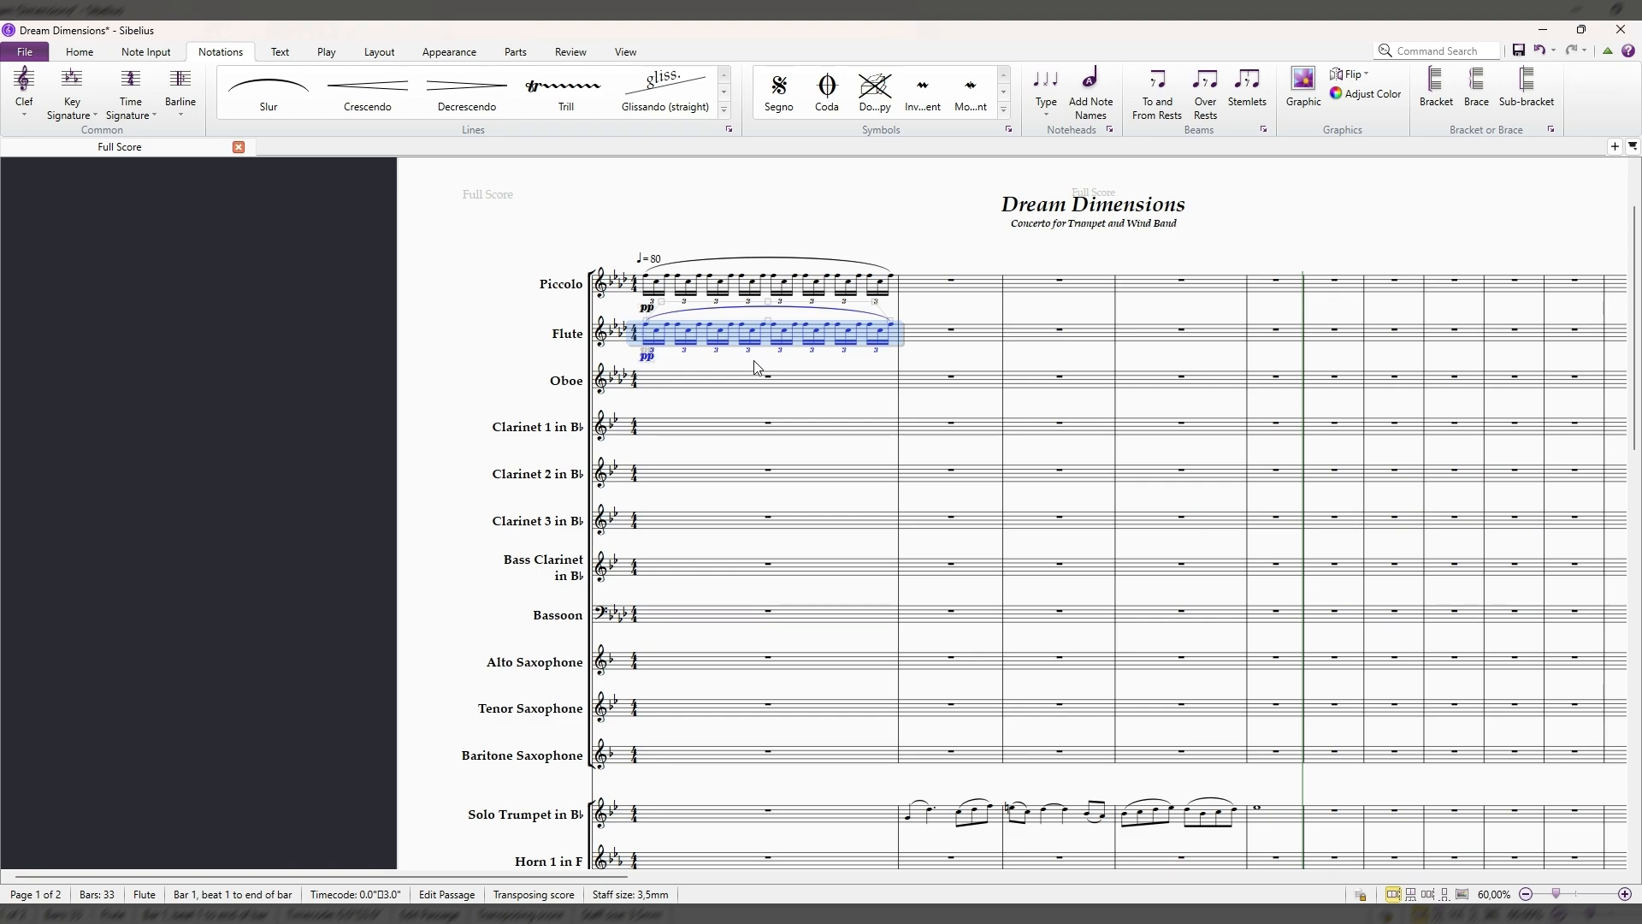
{"action": "key", "text": "Escape"}
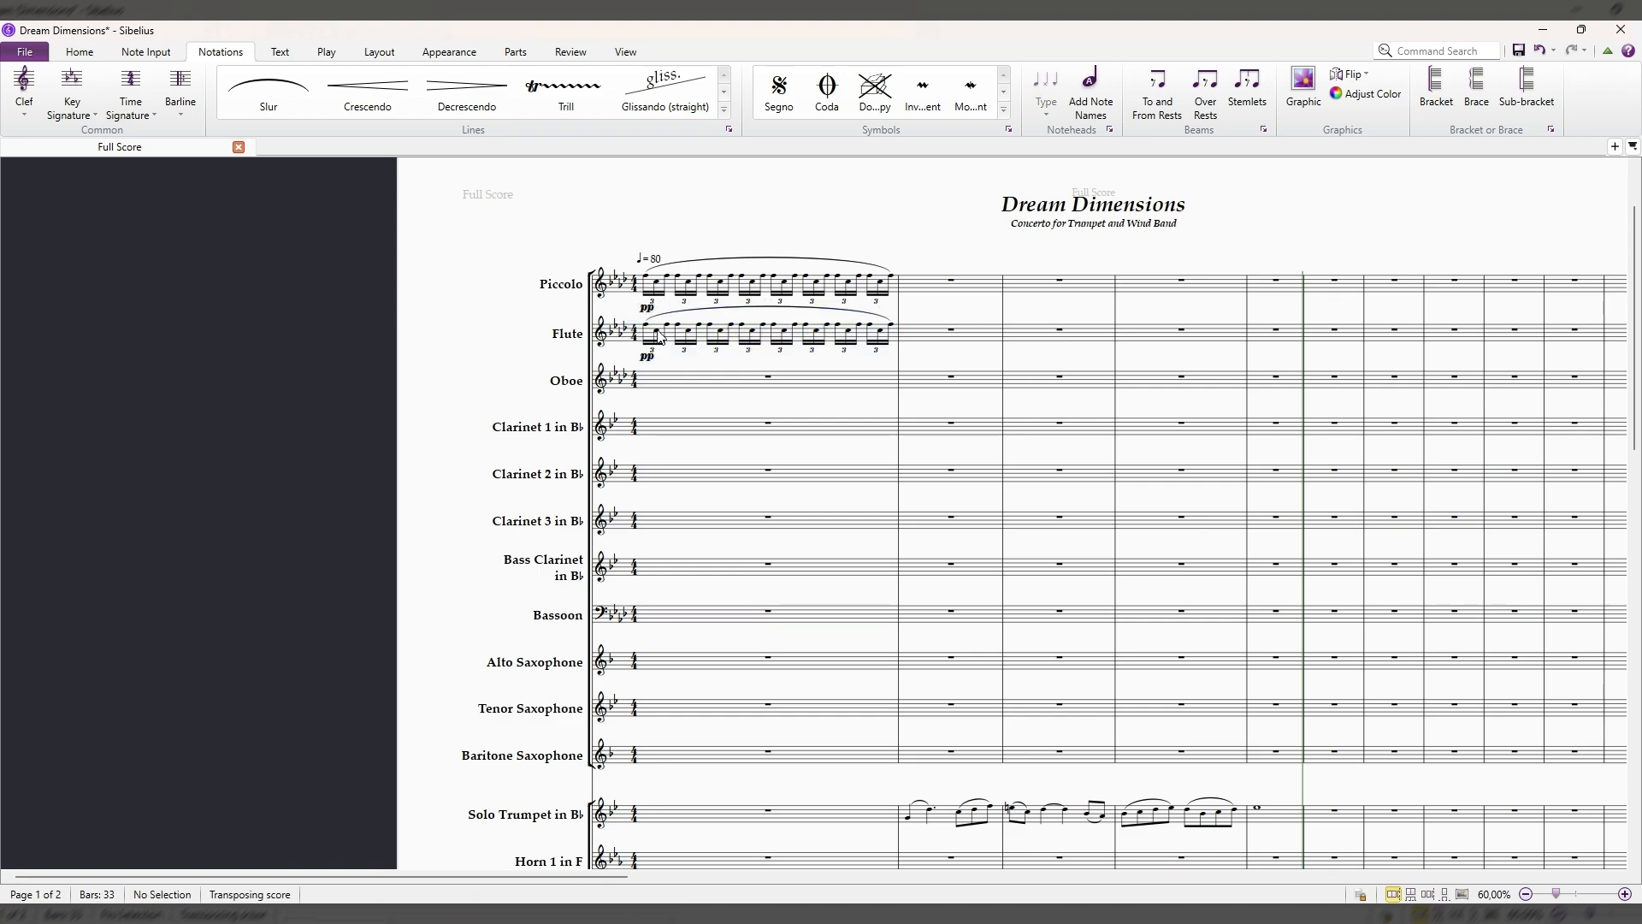
Repeat the bar 1 triplet run in both the Piccolo and Flute staves through bar 4.
{"action": "left_click", "coordinate": [741, 293]}
{"action": "left_click", "coordinate": [733, 334], "text": "shift"}
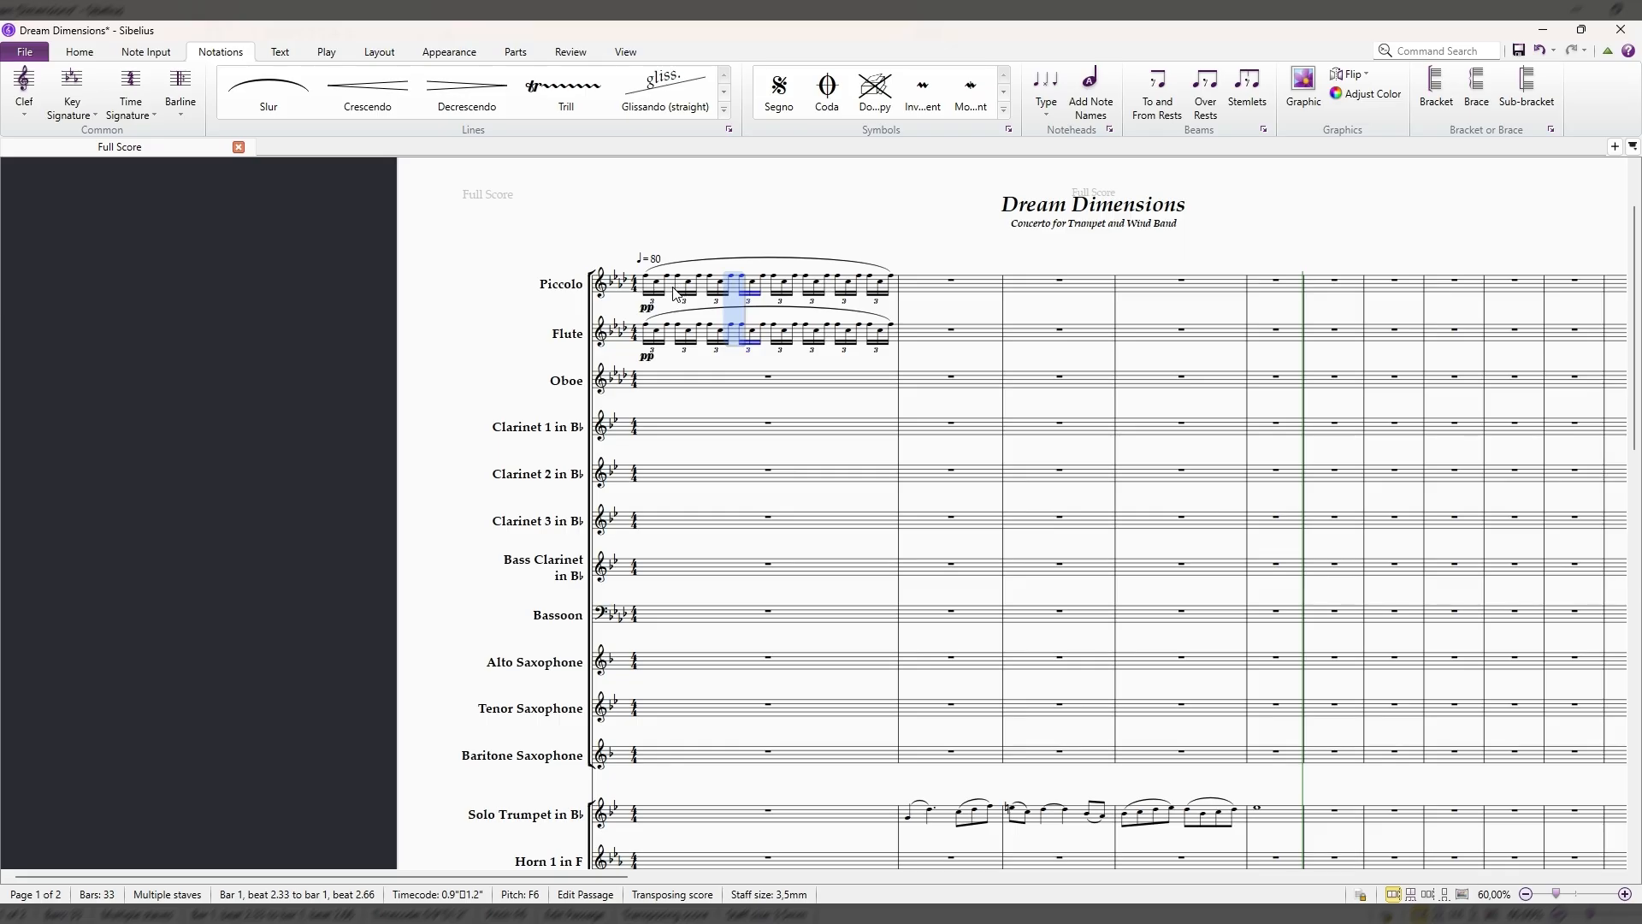
{"action": "left_click", "coordinate": [674, 291]}
Play back the score from bar 1 into bar 5 to hear the Piccolo and Flute figures with the Solo Trumpet.
{"action": "scroll", "coordinate": [838, 378], "scroll_direction": "down", "scroll_amount": 3}
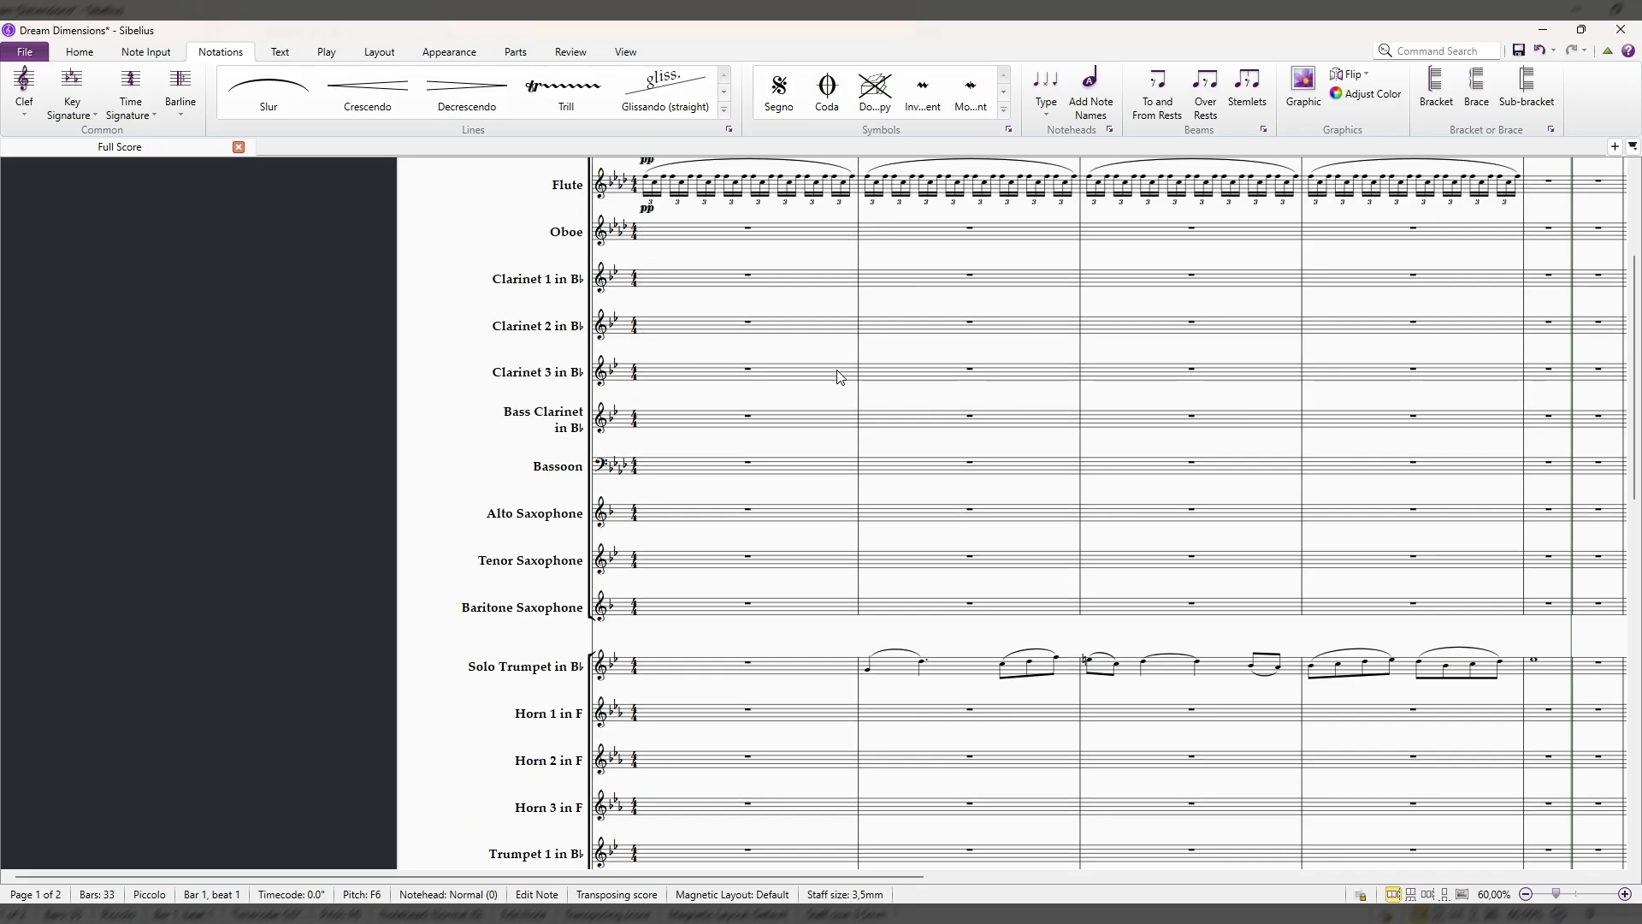
{"action": "key", "text": "space"}
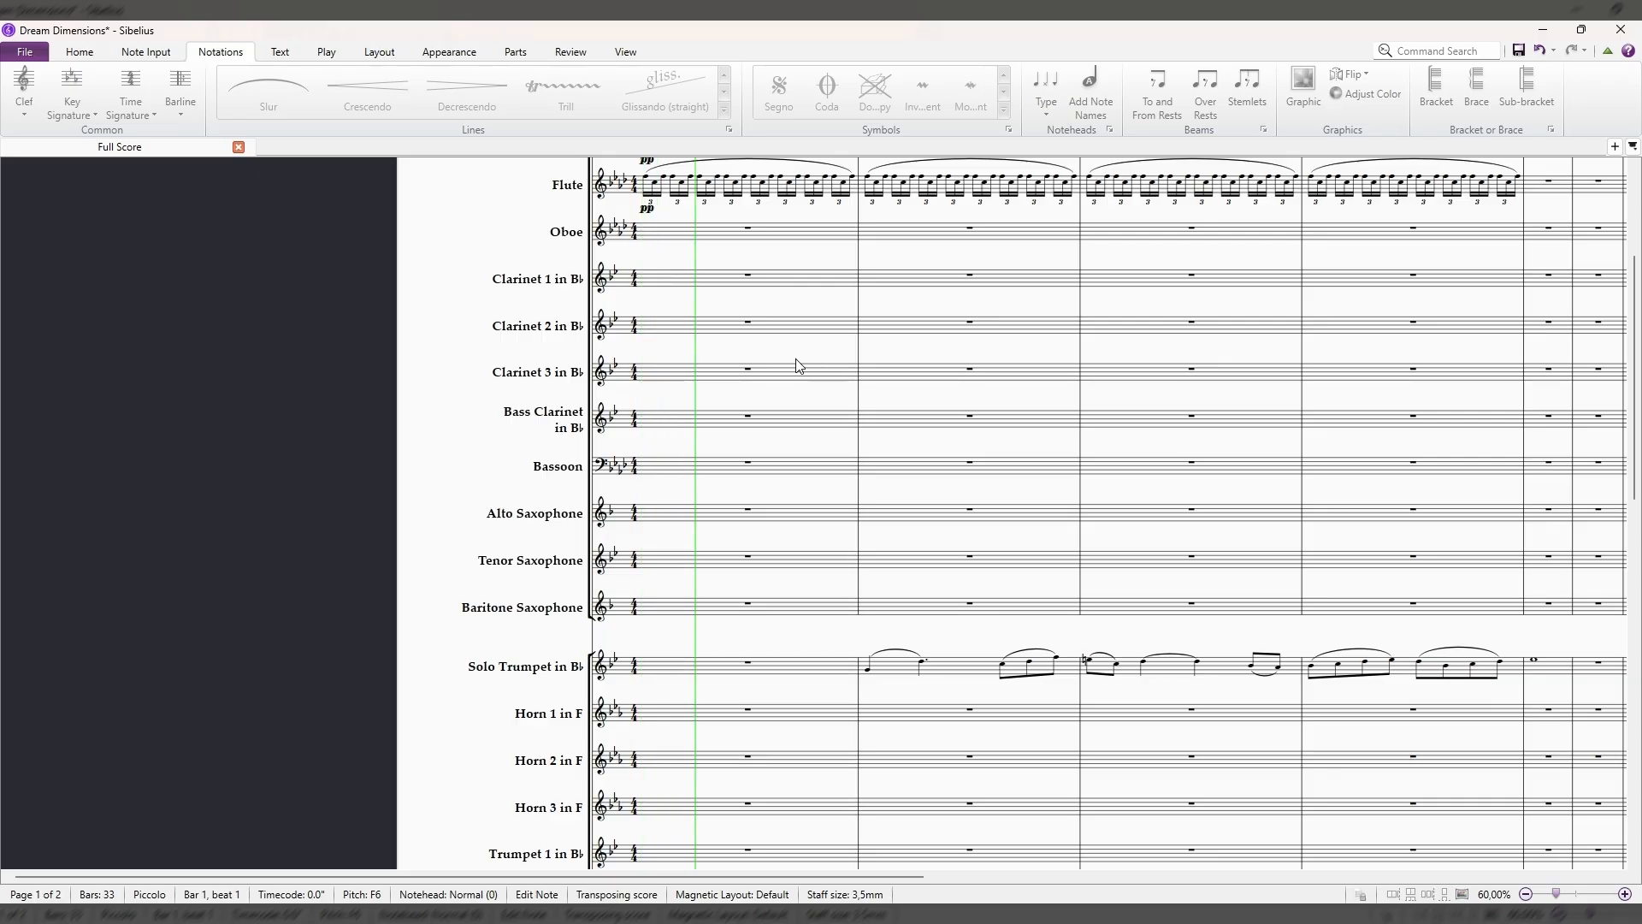
{"action": "scroll", "coordinate": [888, 408], "scroll_direction": "up", "scroll_amount": 3}
{"action": "scroll", "coordinate": [888, 408], "scroll_direction": "up", "scroll_amount": 1}
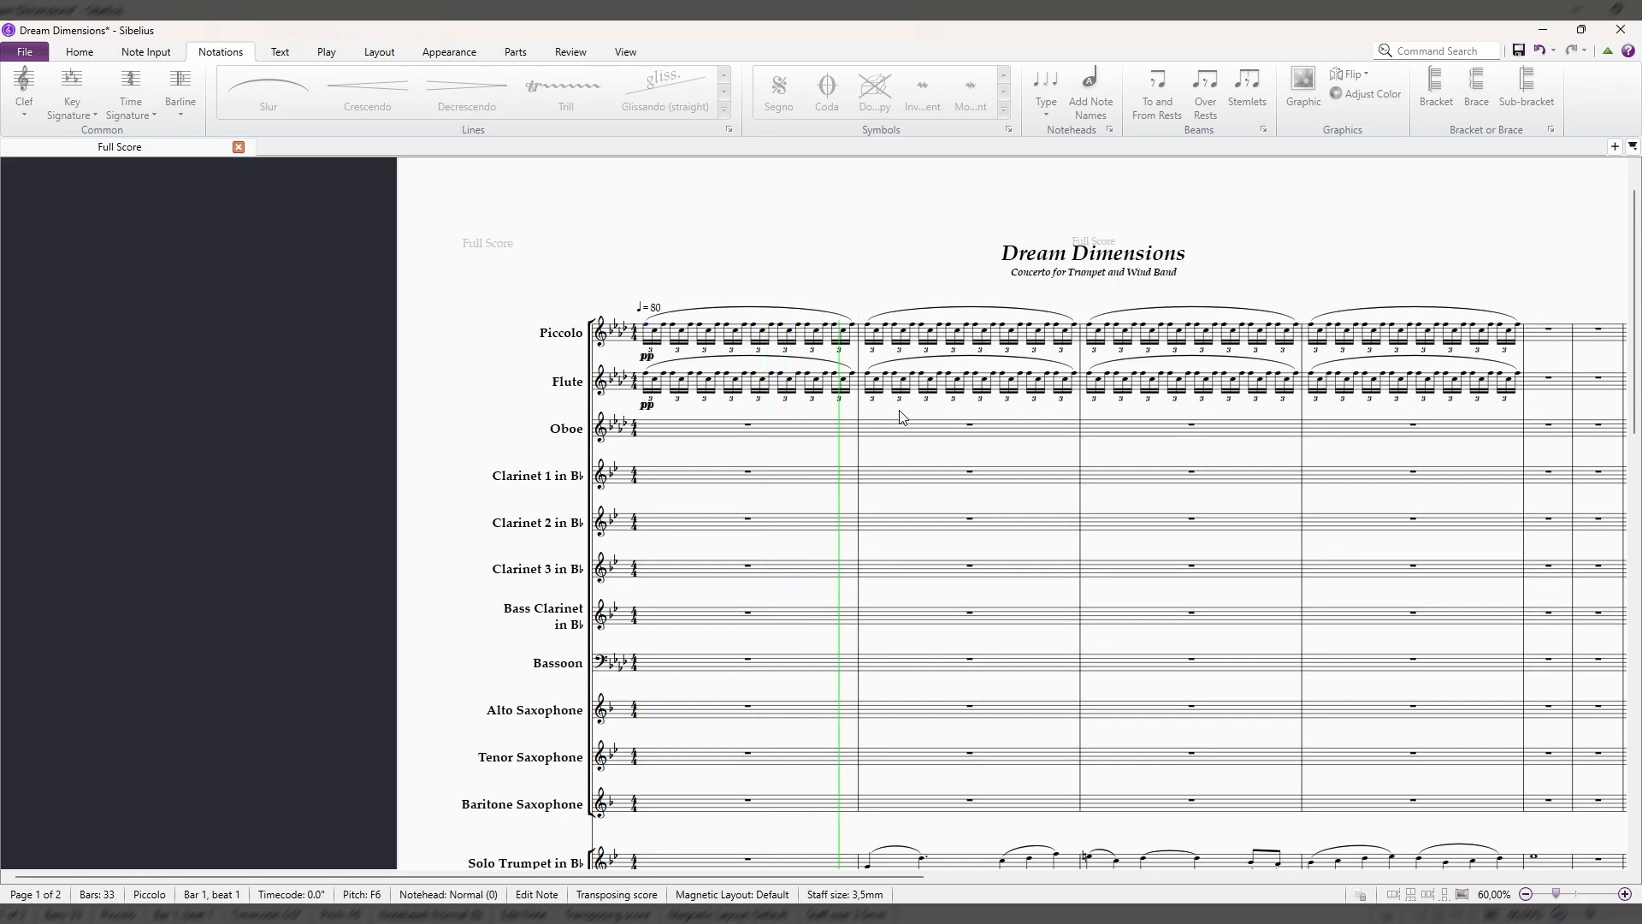
{"action": "scroll", "coordinate": [1169, 520], "scroll_direction": "down", "scroll_amount": 4}
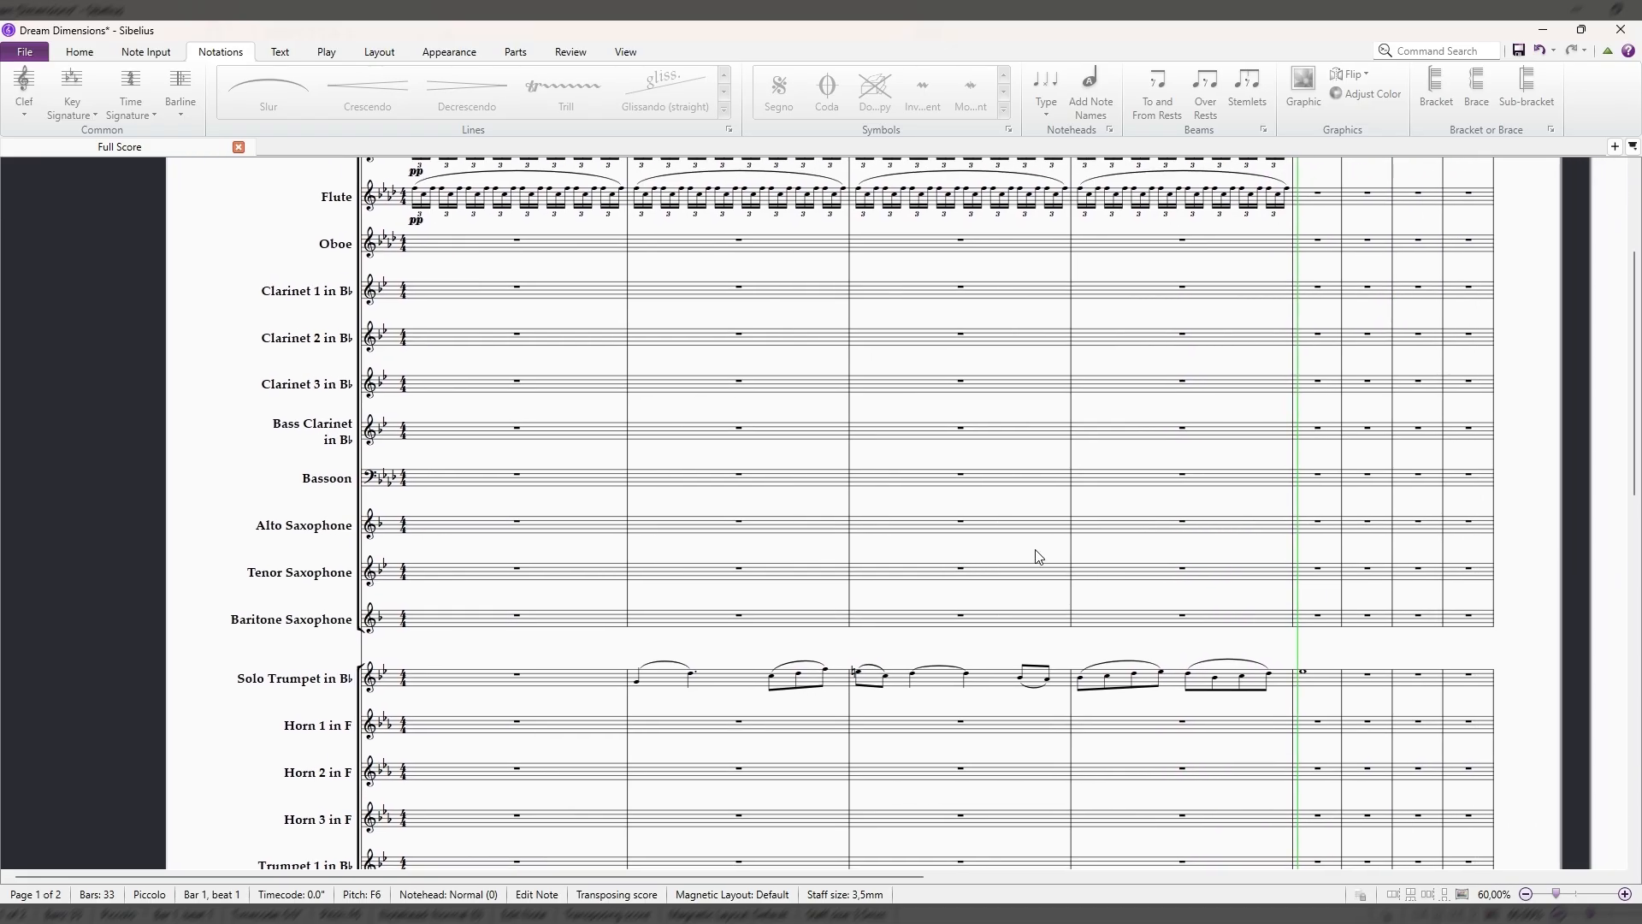
{"action": "key", "text": "space"}
Examine bars 1 to 5 across all staves, from the Piccolo down through the percussion, for further accompaniment parts.
{"action": "left_click_drag", "start_coordinate": [1171, 502], "coordinate": [796, 491]}
{"action": "left_click", "coordinate": [928, 660]}
{"action": "scroll", "coordinate": [948, 668], "scroll_direction": "up", "scroll_amount": 3}
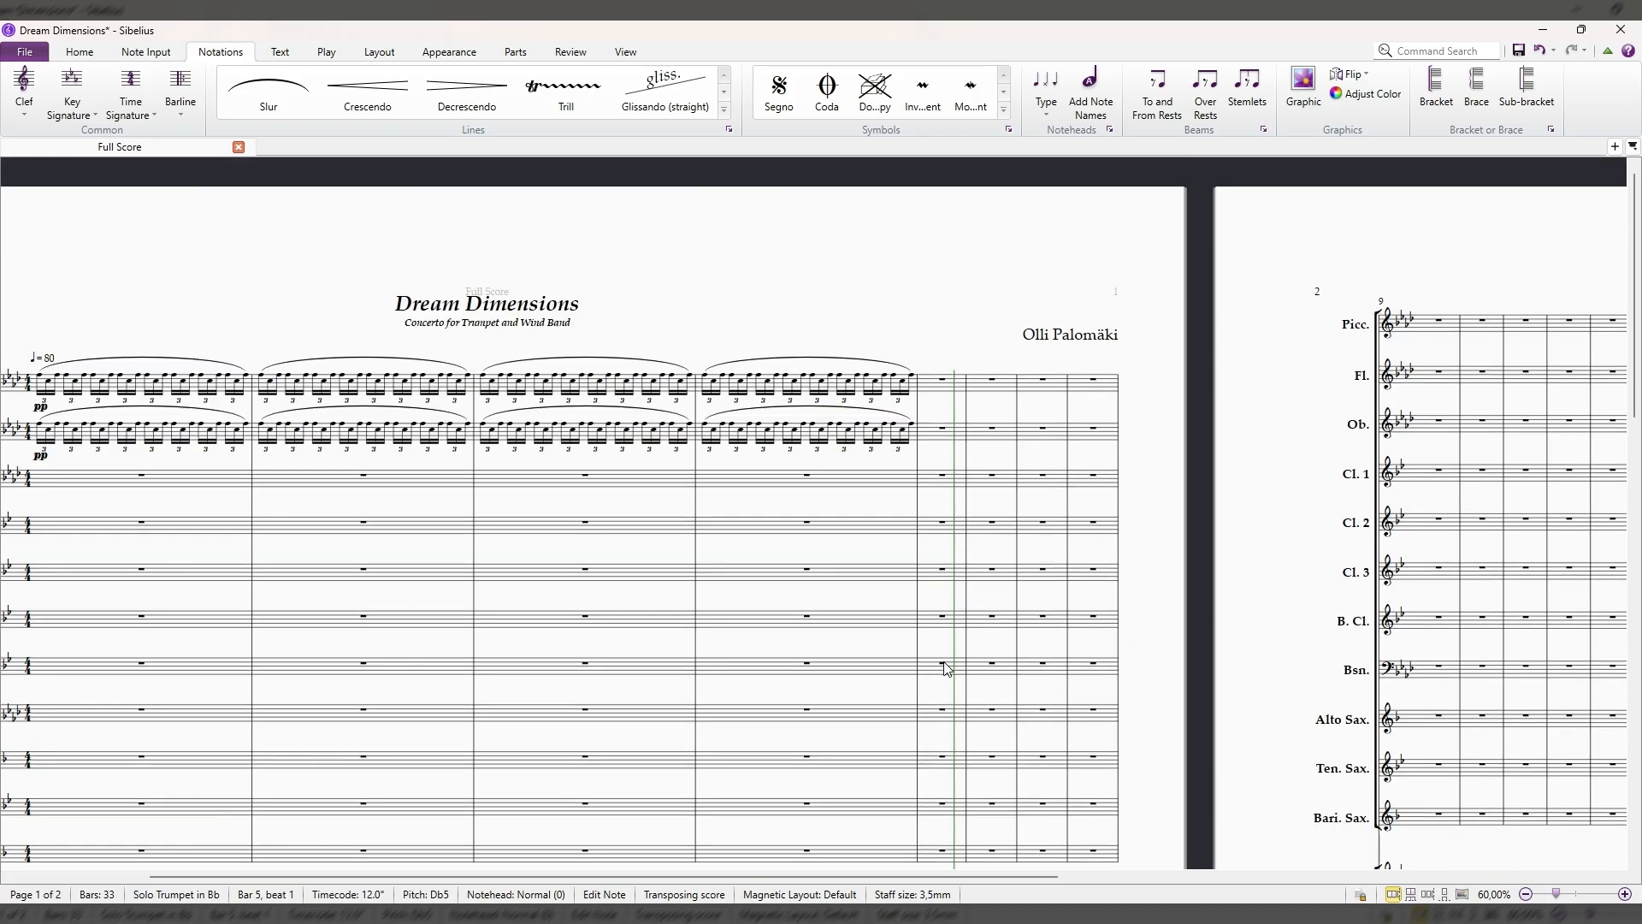
{"action": "scroll", "coordinate": [945, 642], "scroll_direction": "down", "scroll_amount": 2}
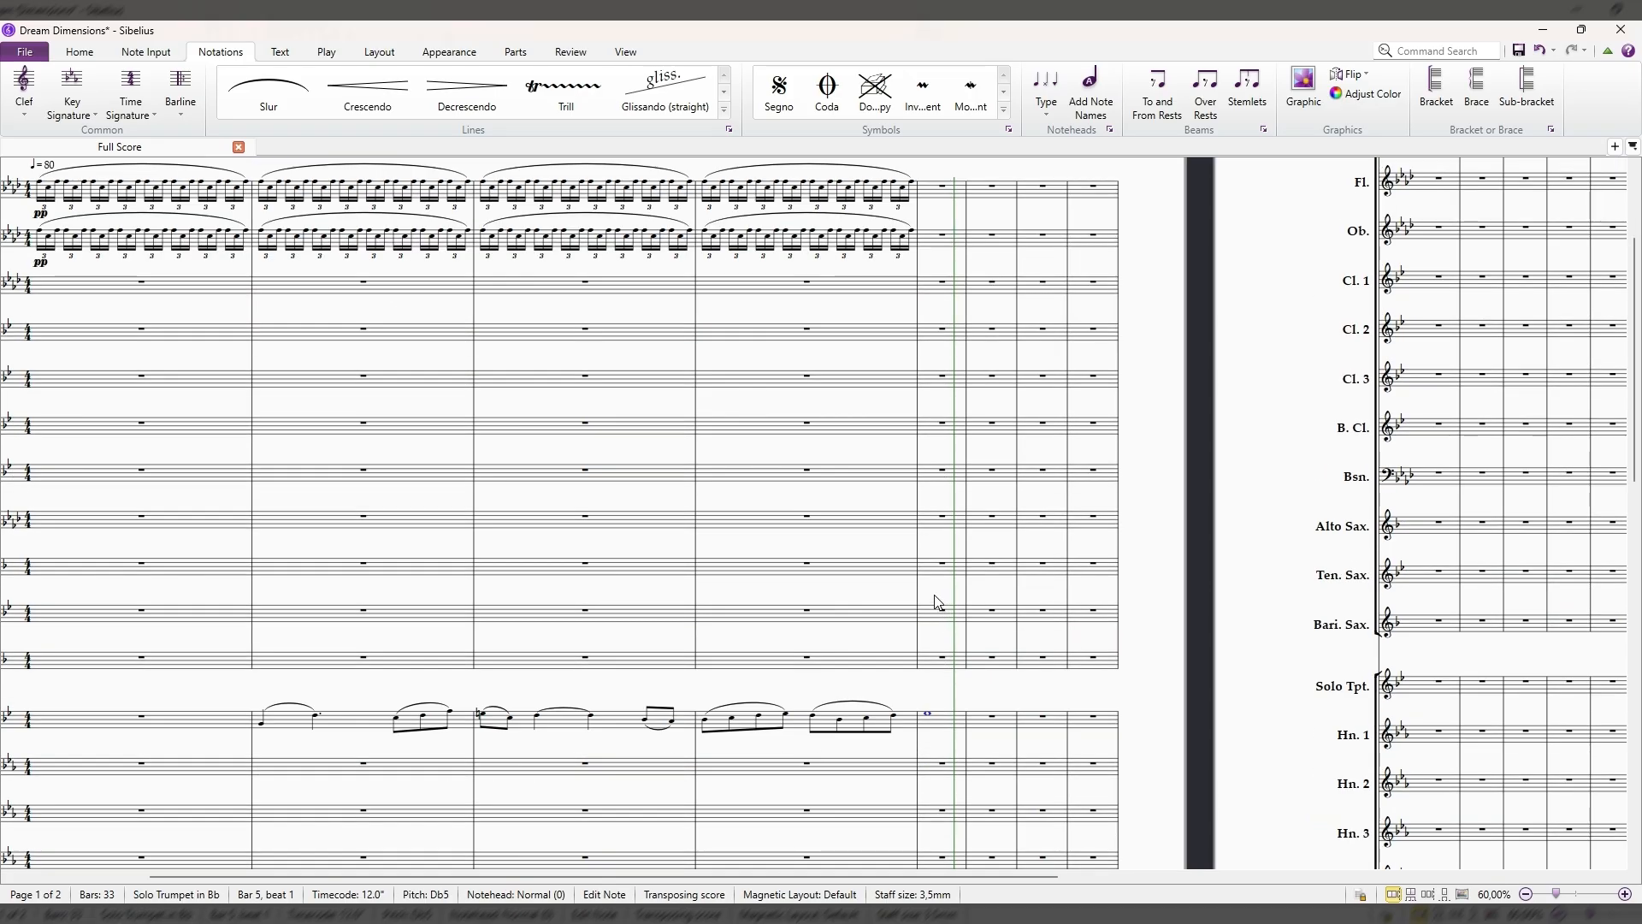
{"action": "scroll", "coordinate": [925, 587], "scroll_direction": "down", "scroll_amount": 8}
{"action": "scroll", "coordinate": [598, 473], "scroll_direction": "up", "scroll_amount": 7}
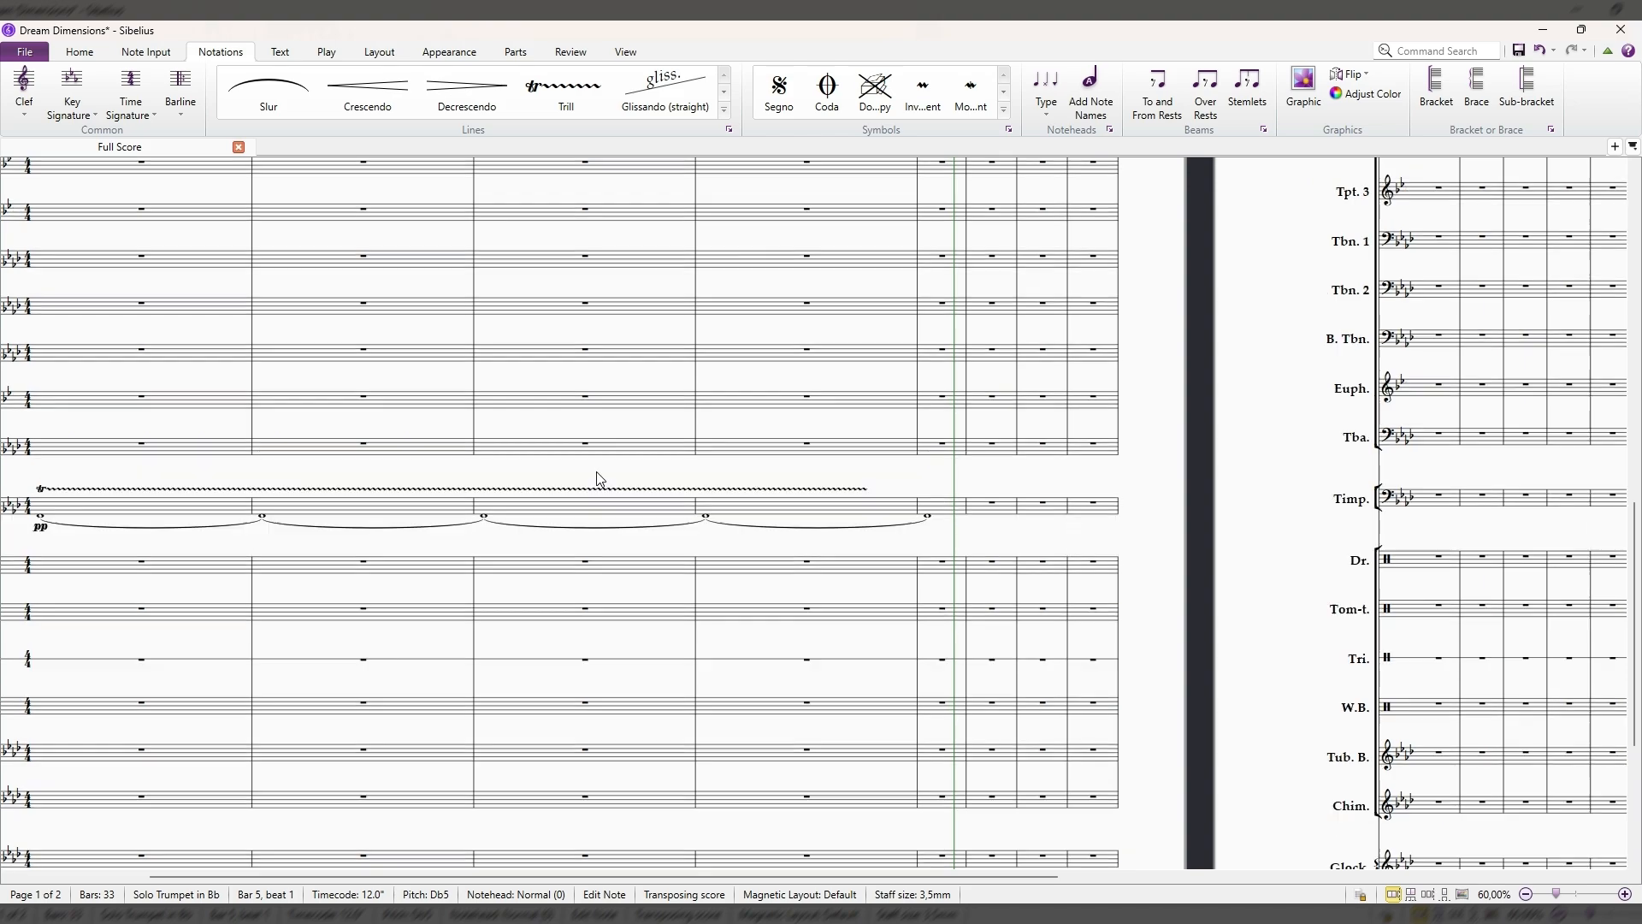
{"action": "scroll", "coordinate": [612, 481], "scroll_direction": "up", "scroll_amount": 5}
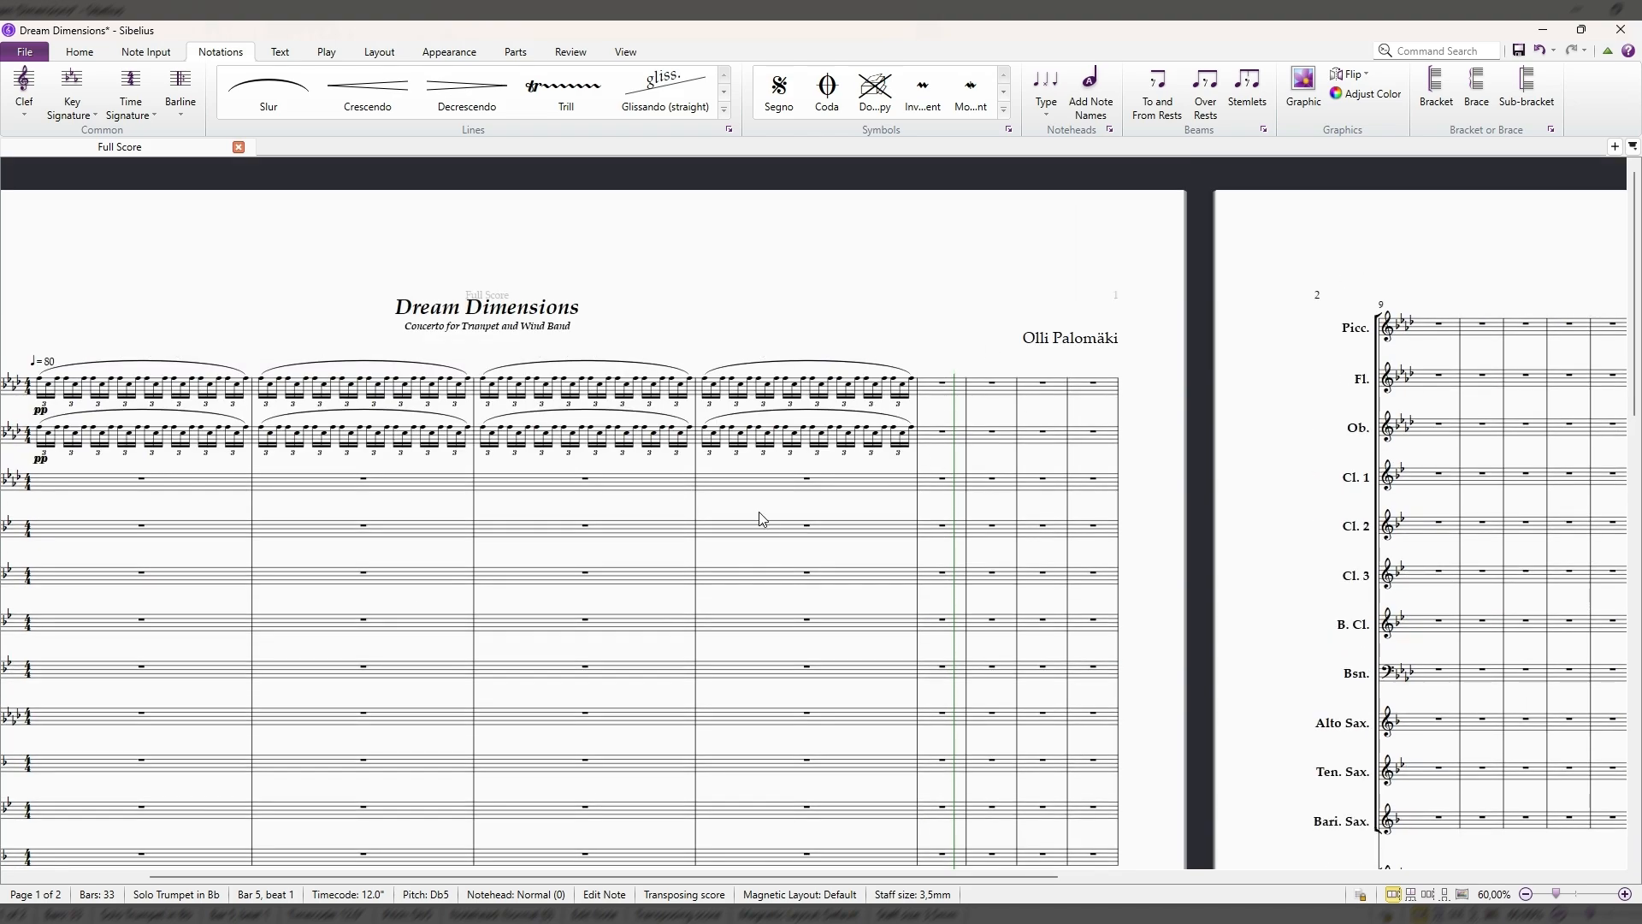
{"action": "left_click_drag", "start_coordinate": [763, 518], "coordinate": [1008, 507]}
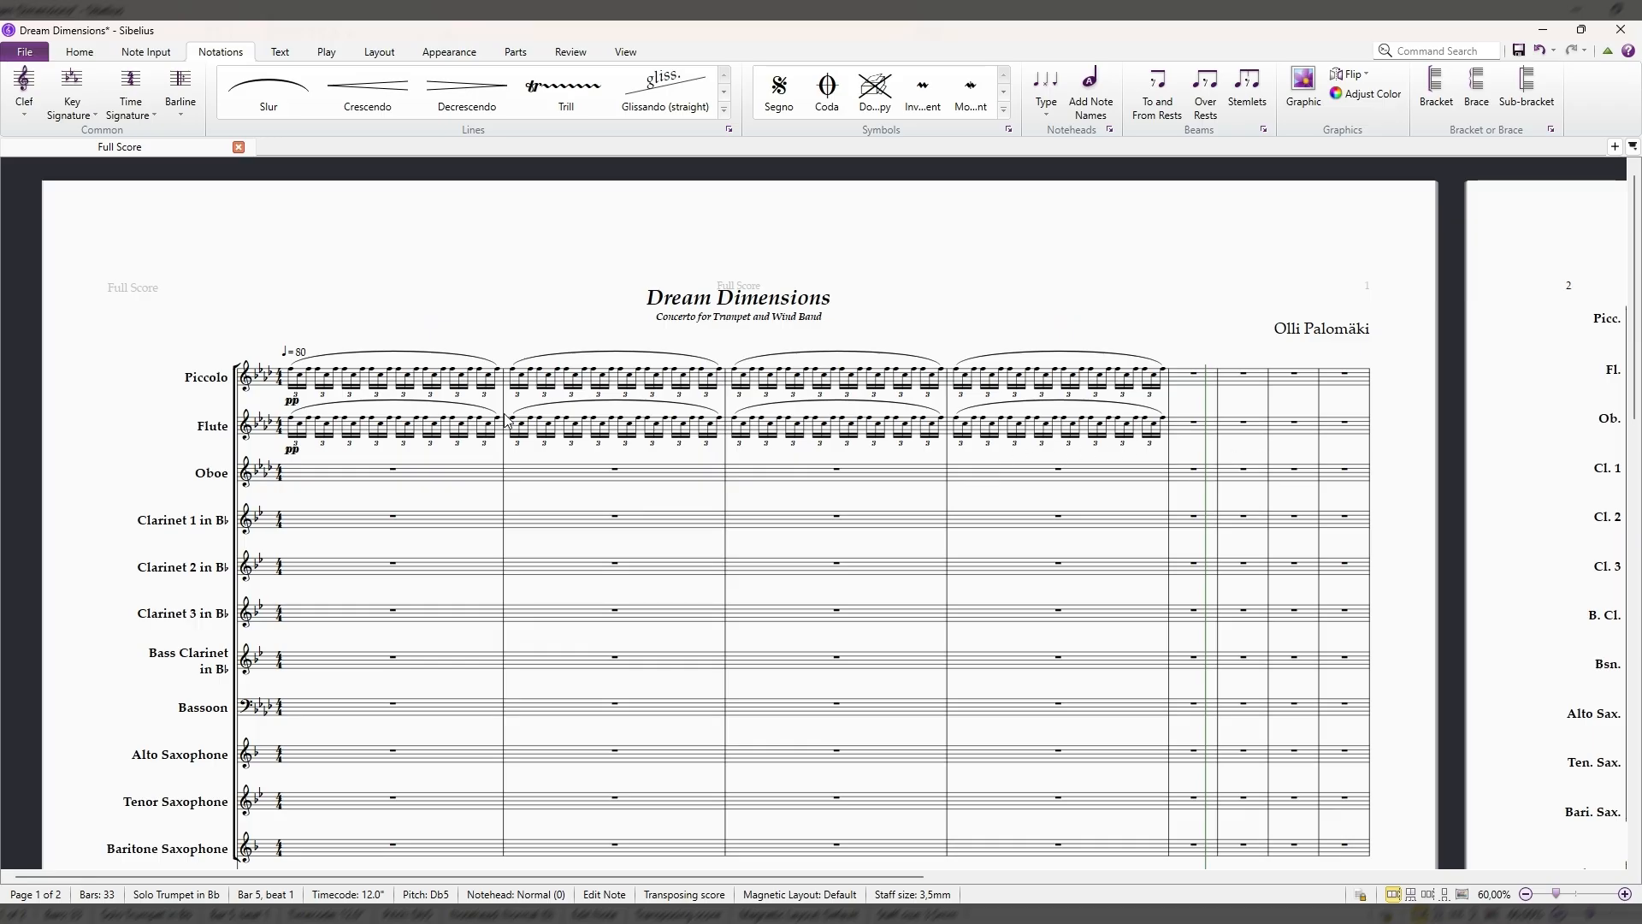
{"action": "scroll", "coordinate": [671, 414], "scroll_direction": "down", "scroll_amount": 5}
{"action": "scroll", "coordinate": [658, 427], "scroll_direction": "up", "scroll_amount": 3}
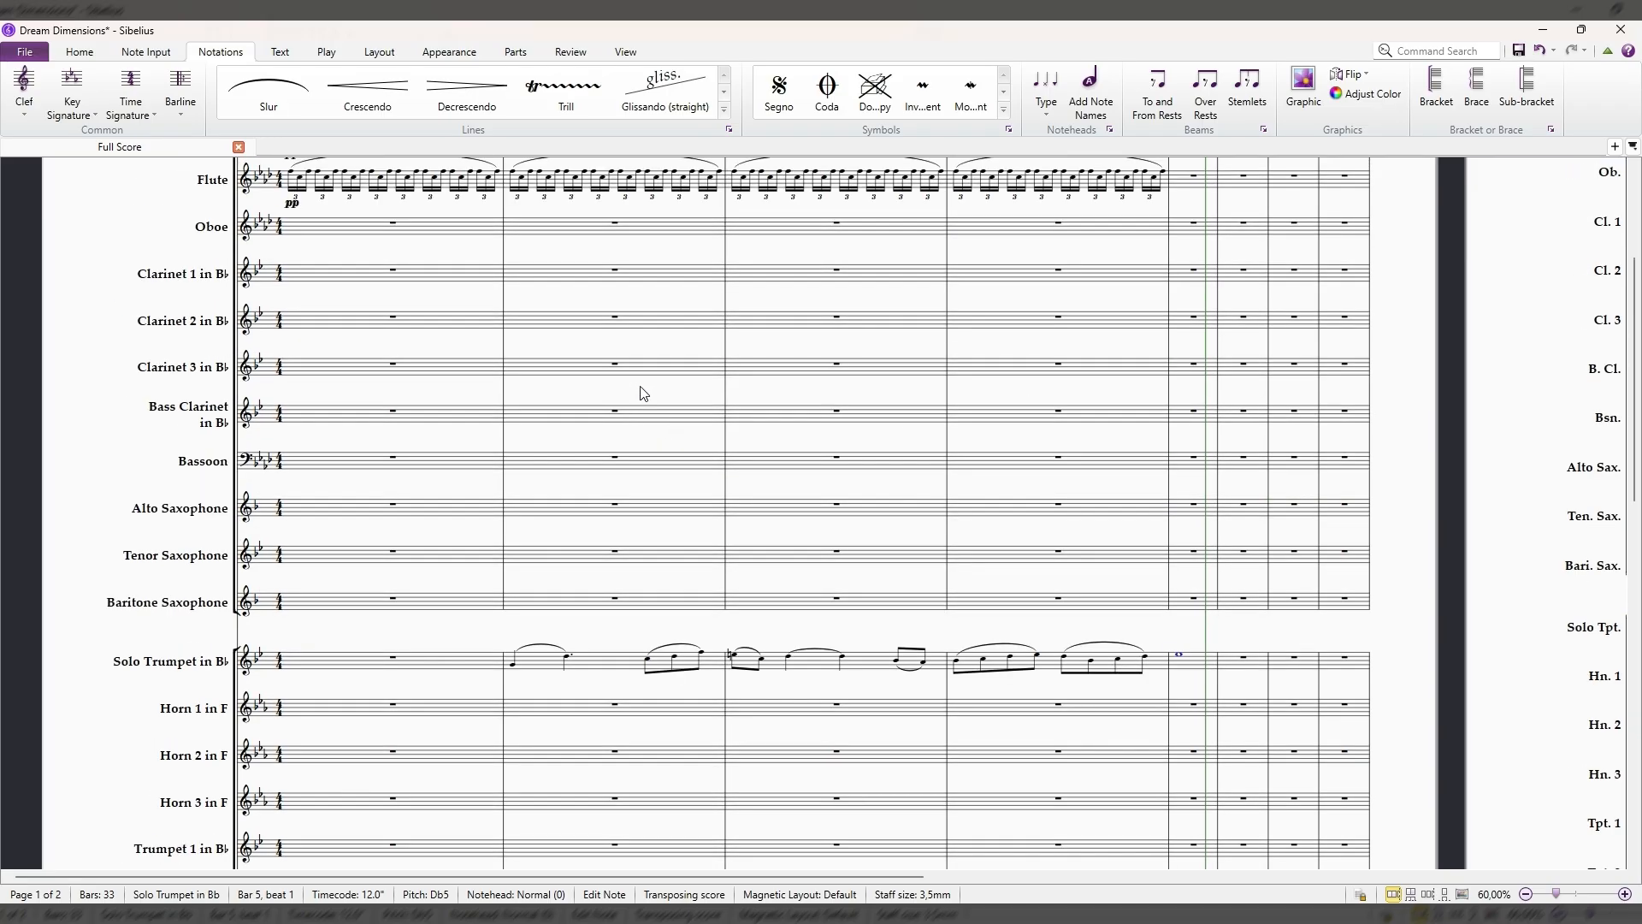
{"action": "key", "text": "Escape"}
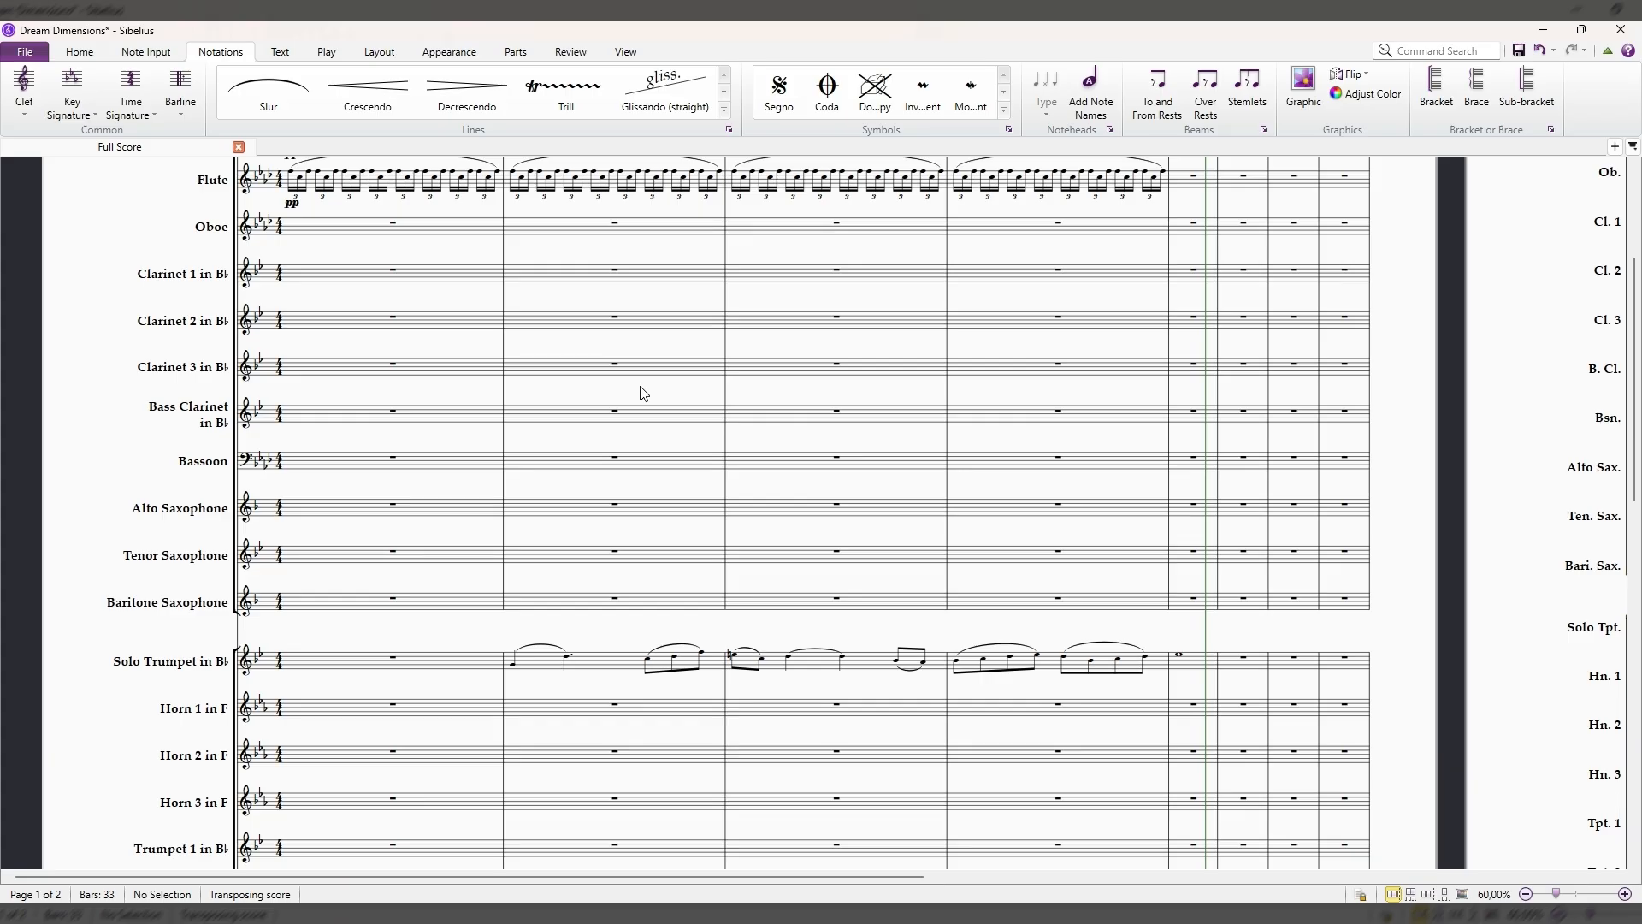
{"action": "scroll", "coordinate": [644, 393], "scroll_direction": "up", "scroll_amount": 3}
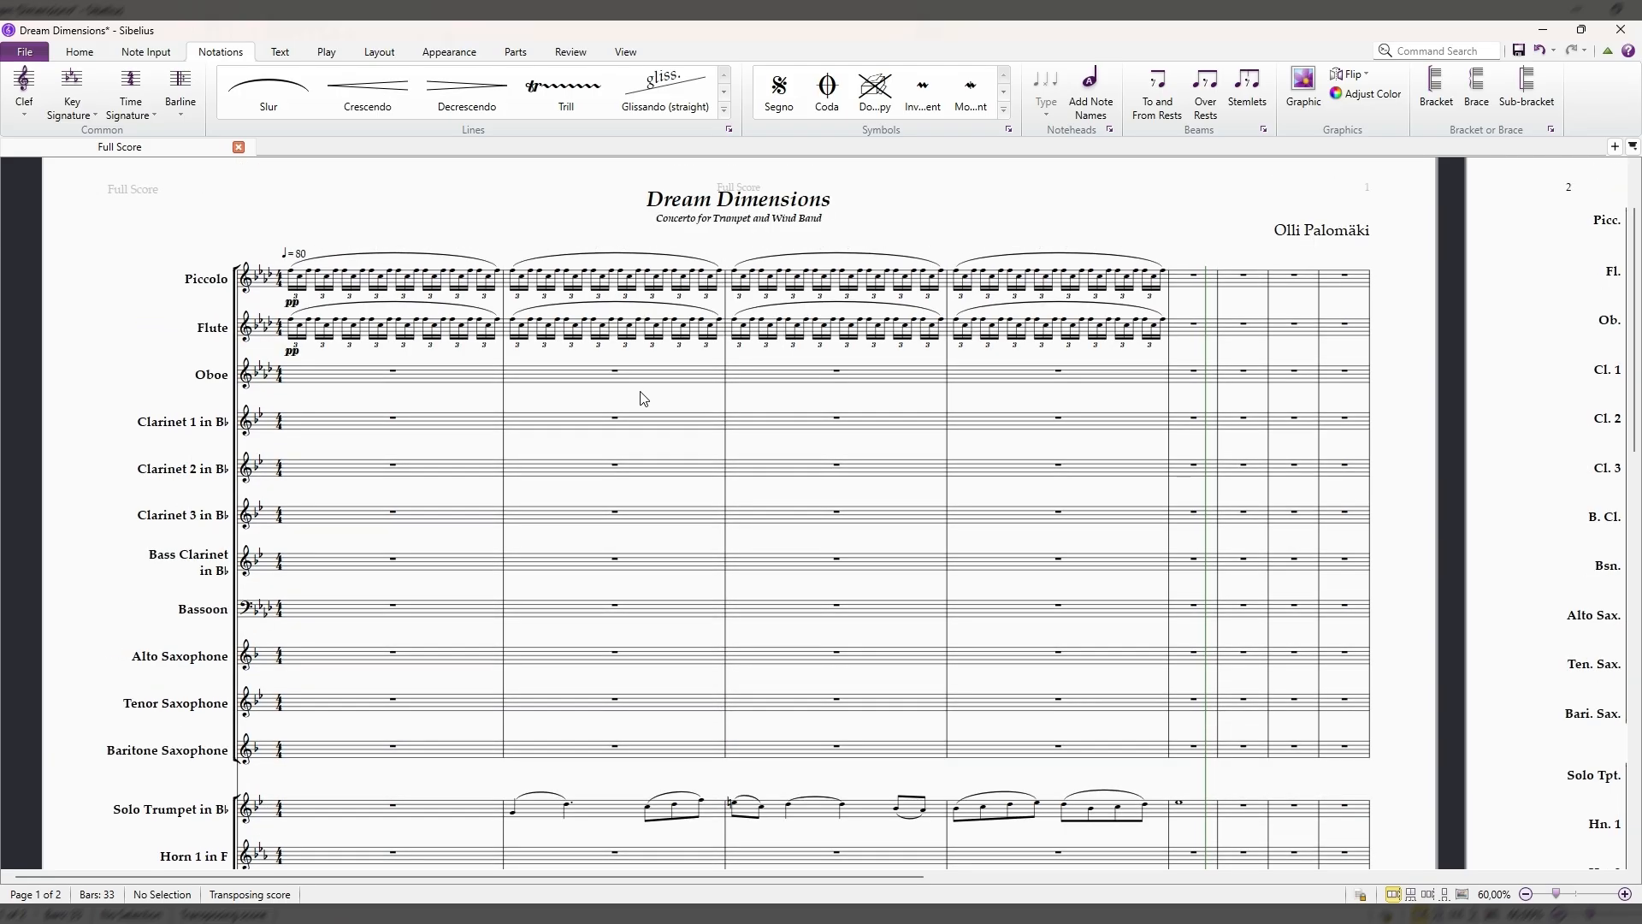
Save the score and enter tied whole notes through bars 1–4 of Clarinets 1, 2 and 3 and the Bass Clarinet.
{"action": "key", "text": "ctrl+s"}
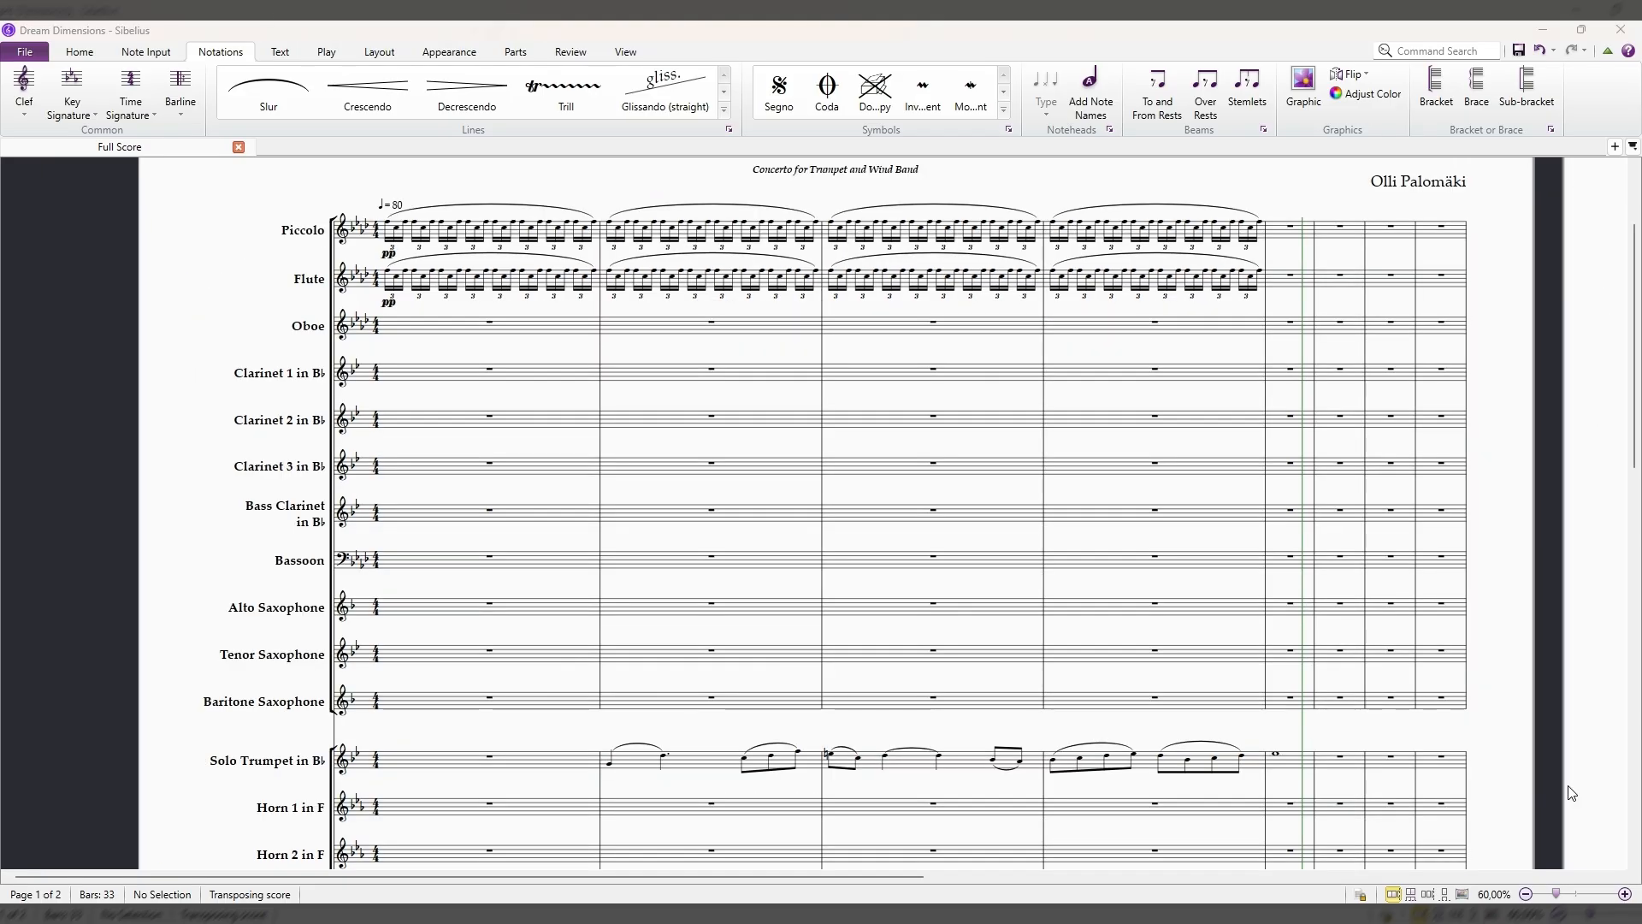
{"action": "key", "text": "n"}
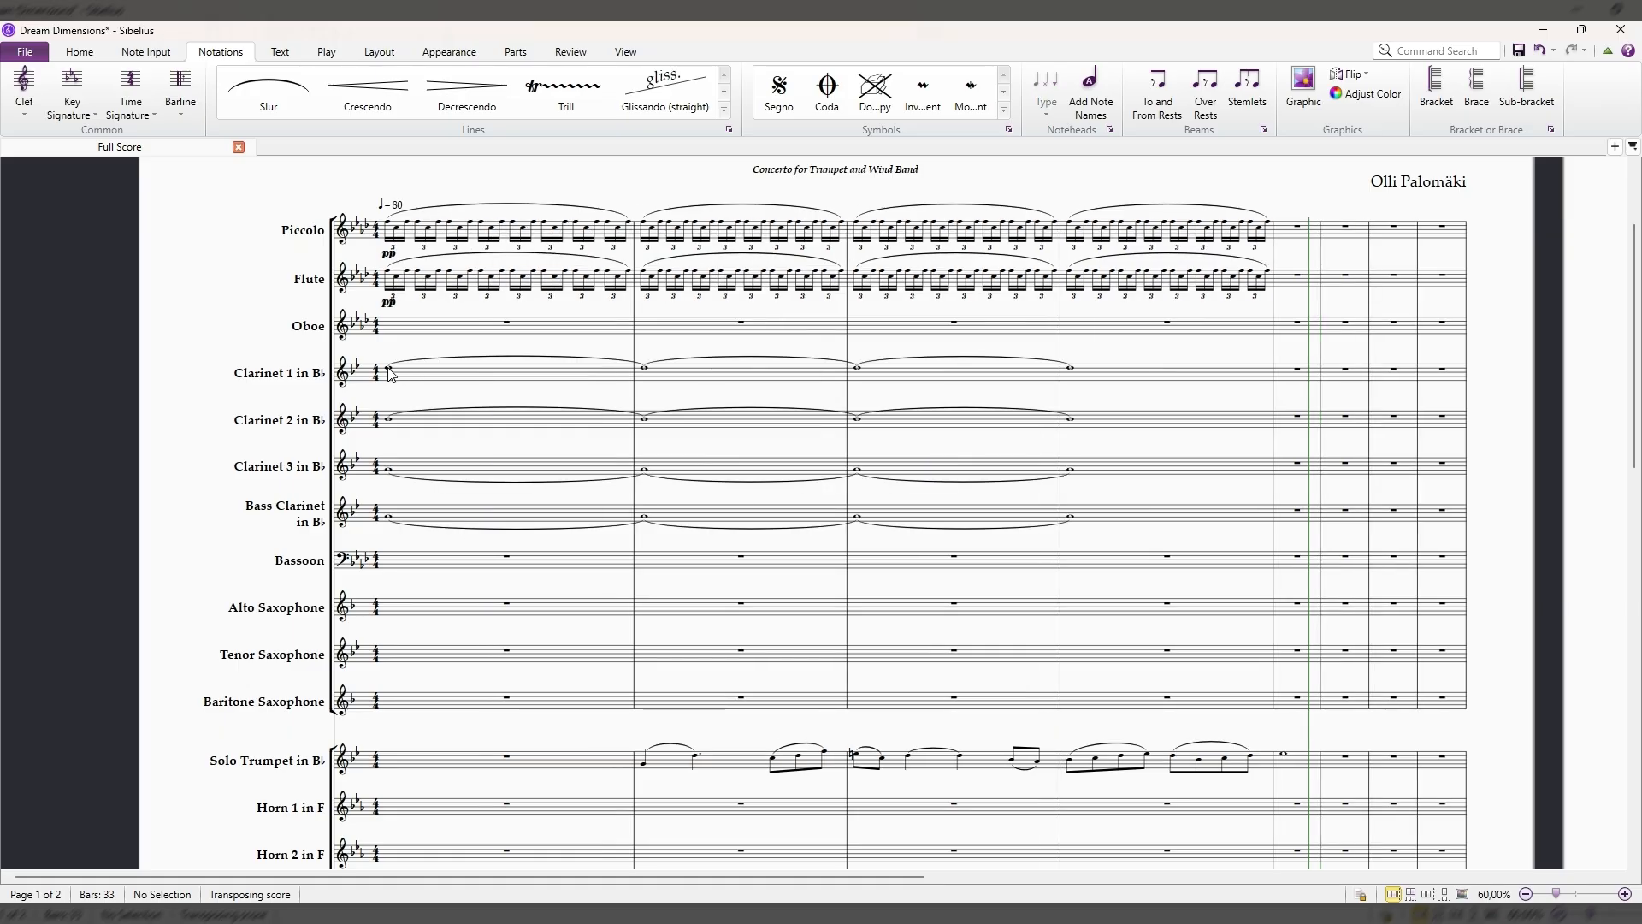
Add a p dynamic at the start of bar 1 in Clarinets 1, 2 and 3 and the Bass Clarinet.
{"action": "left_click", "coordinate": [388, 369]}
{"action": "left_click", "coordinate": [387, 518], "text": "shift"}
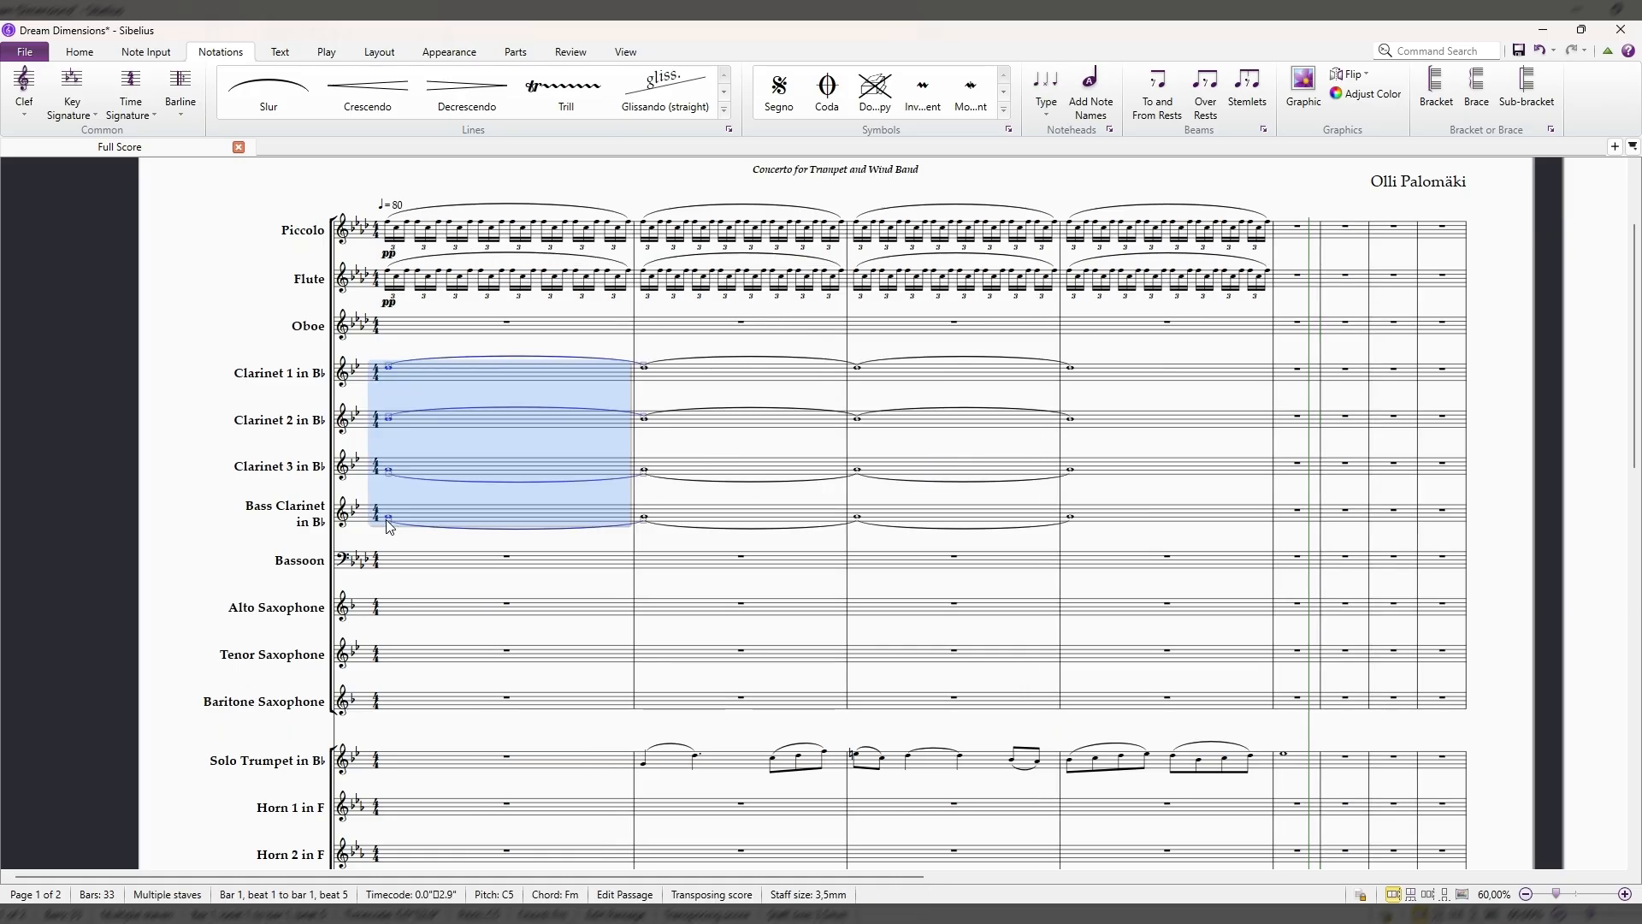
{"action": "key", "text": "ctrl+e"}
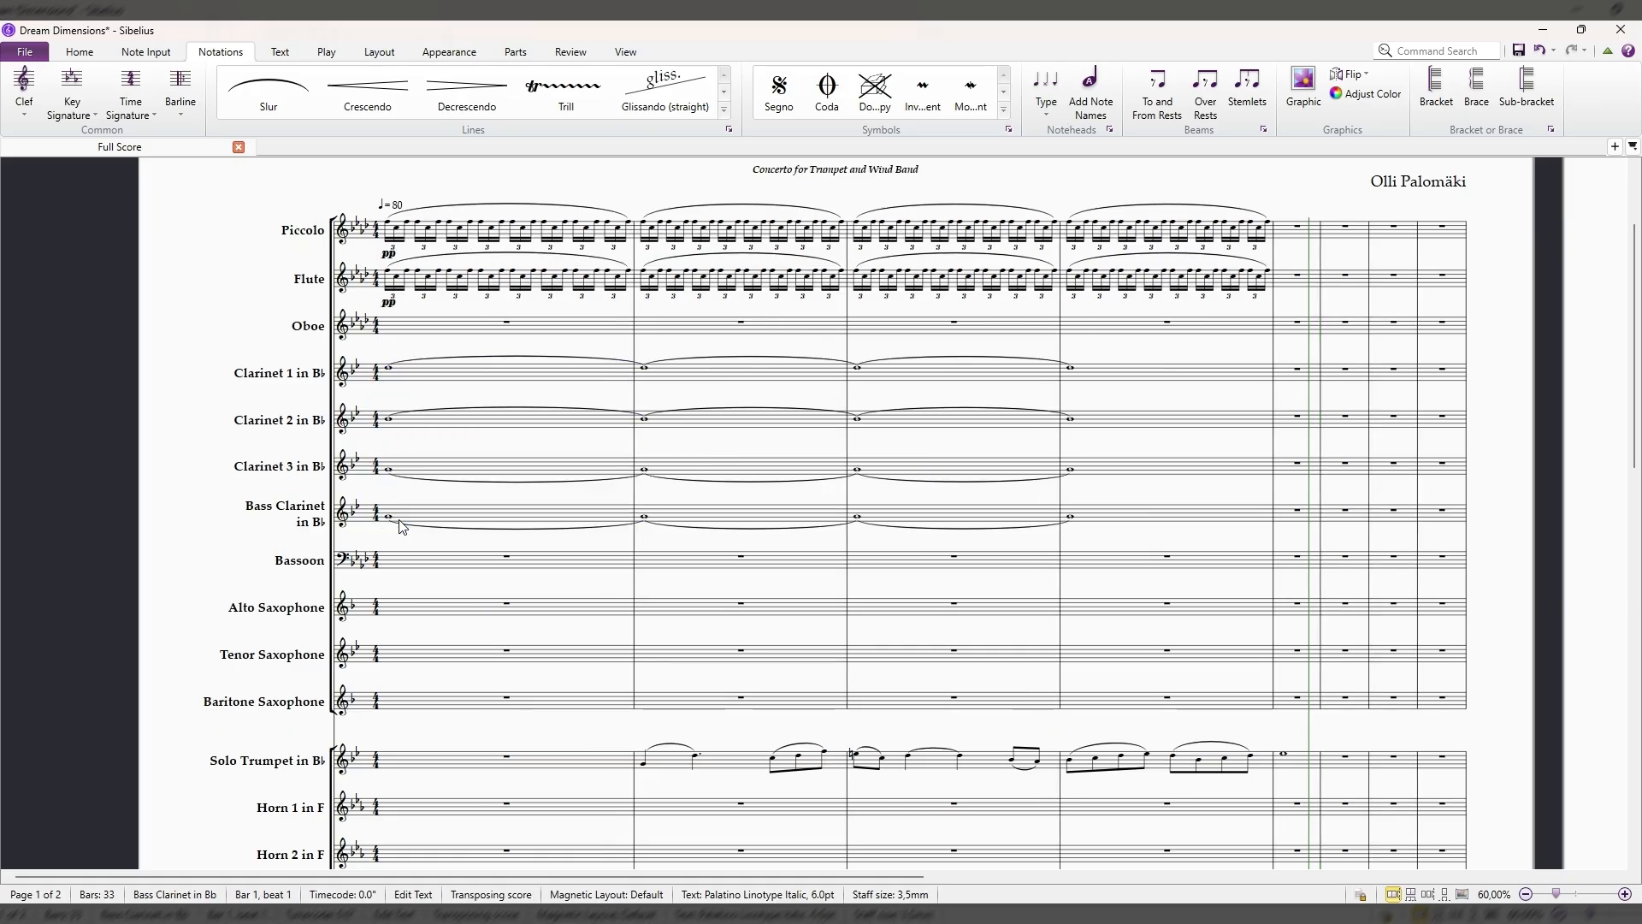
{"action": "type", "text": "p"}
{"action": "key", "text": "Escape"}
{"action": "key", "text": "Escape"}
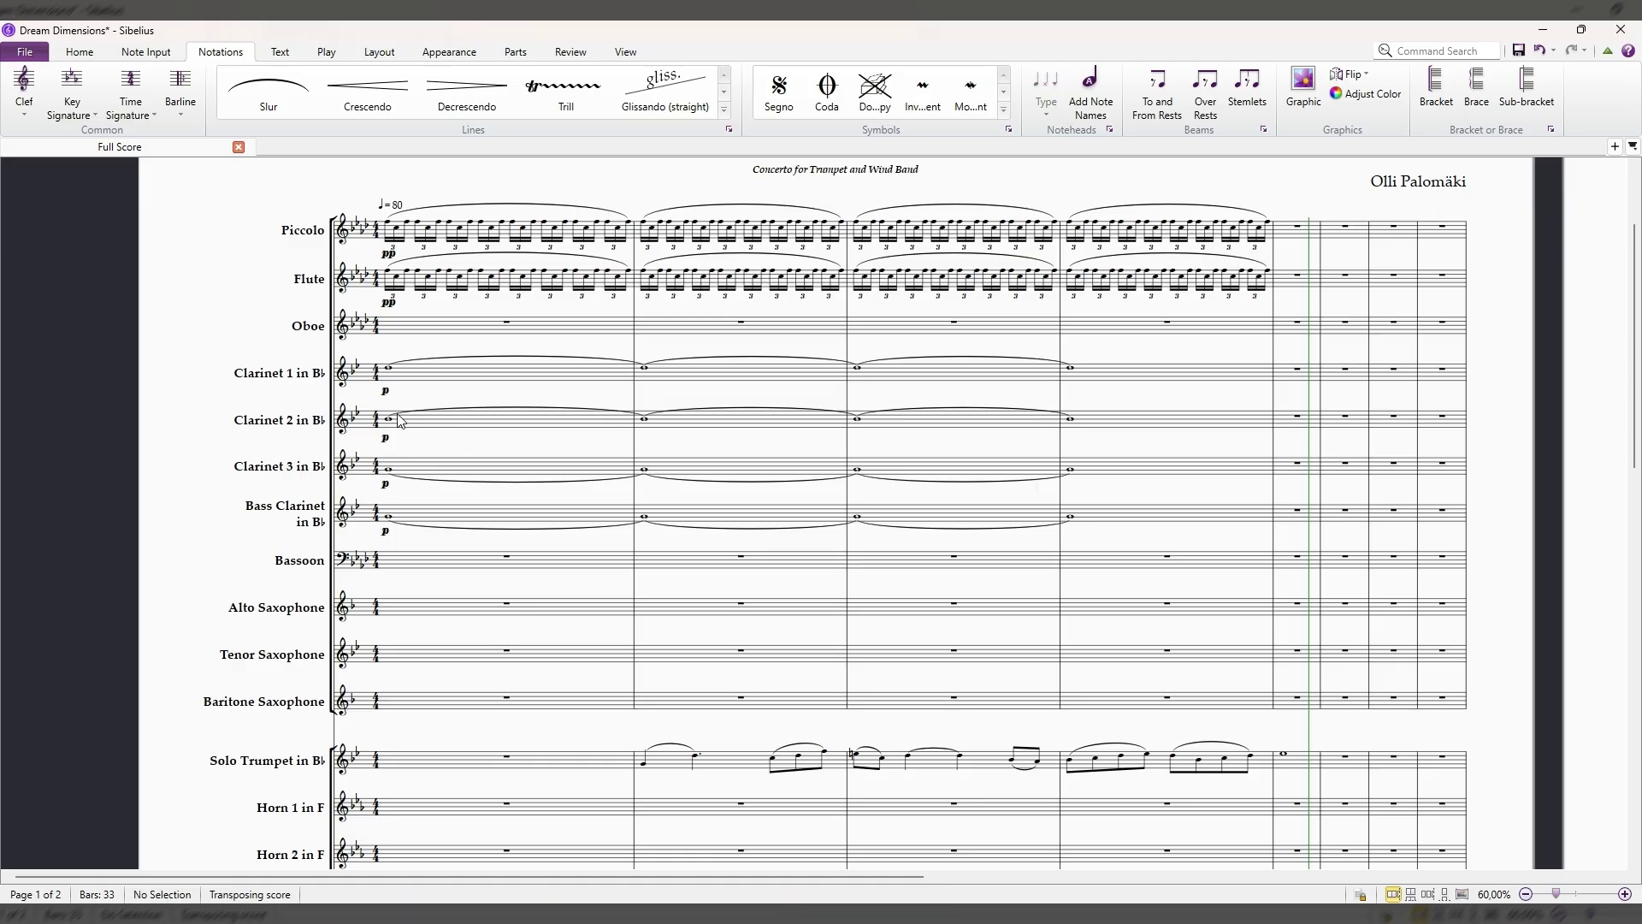
Play back the score from bar 1 into bar 5 to hear the clarinet chords under the other parts.
{"action": "left_click", "coordinate": [398, 415]}
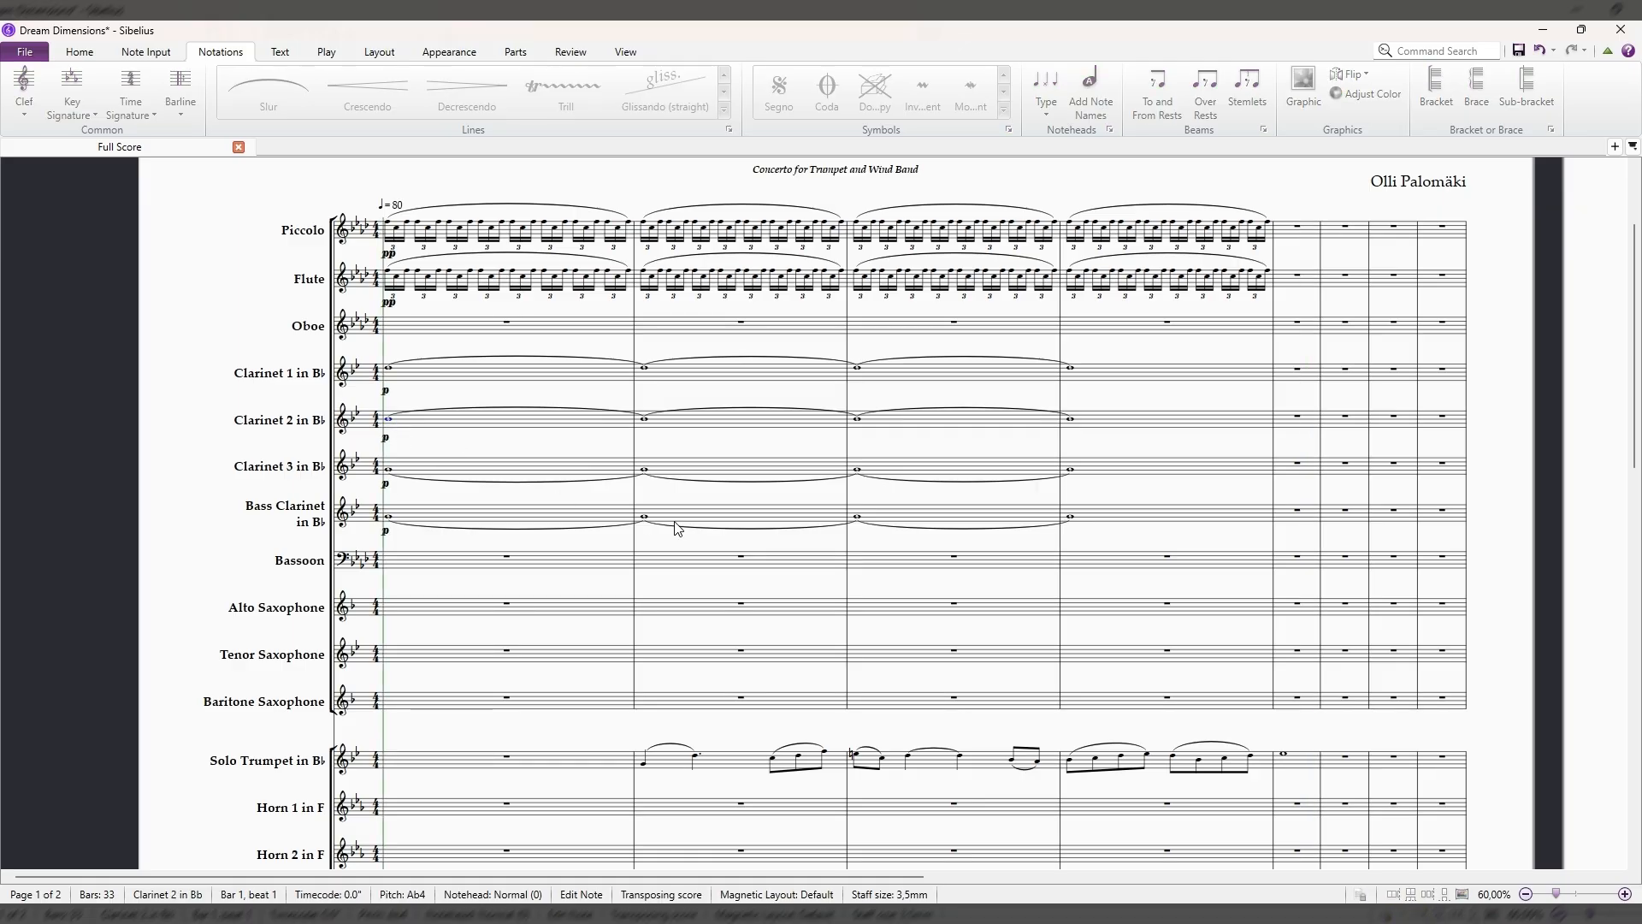
{"action": "key", "text": "space"}
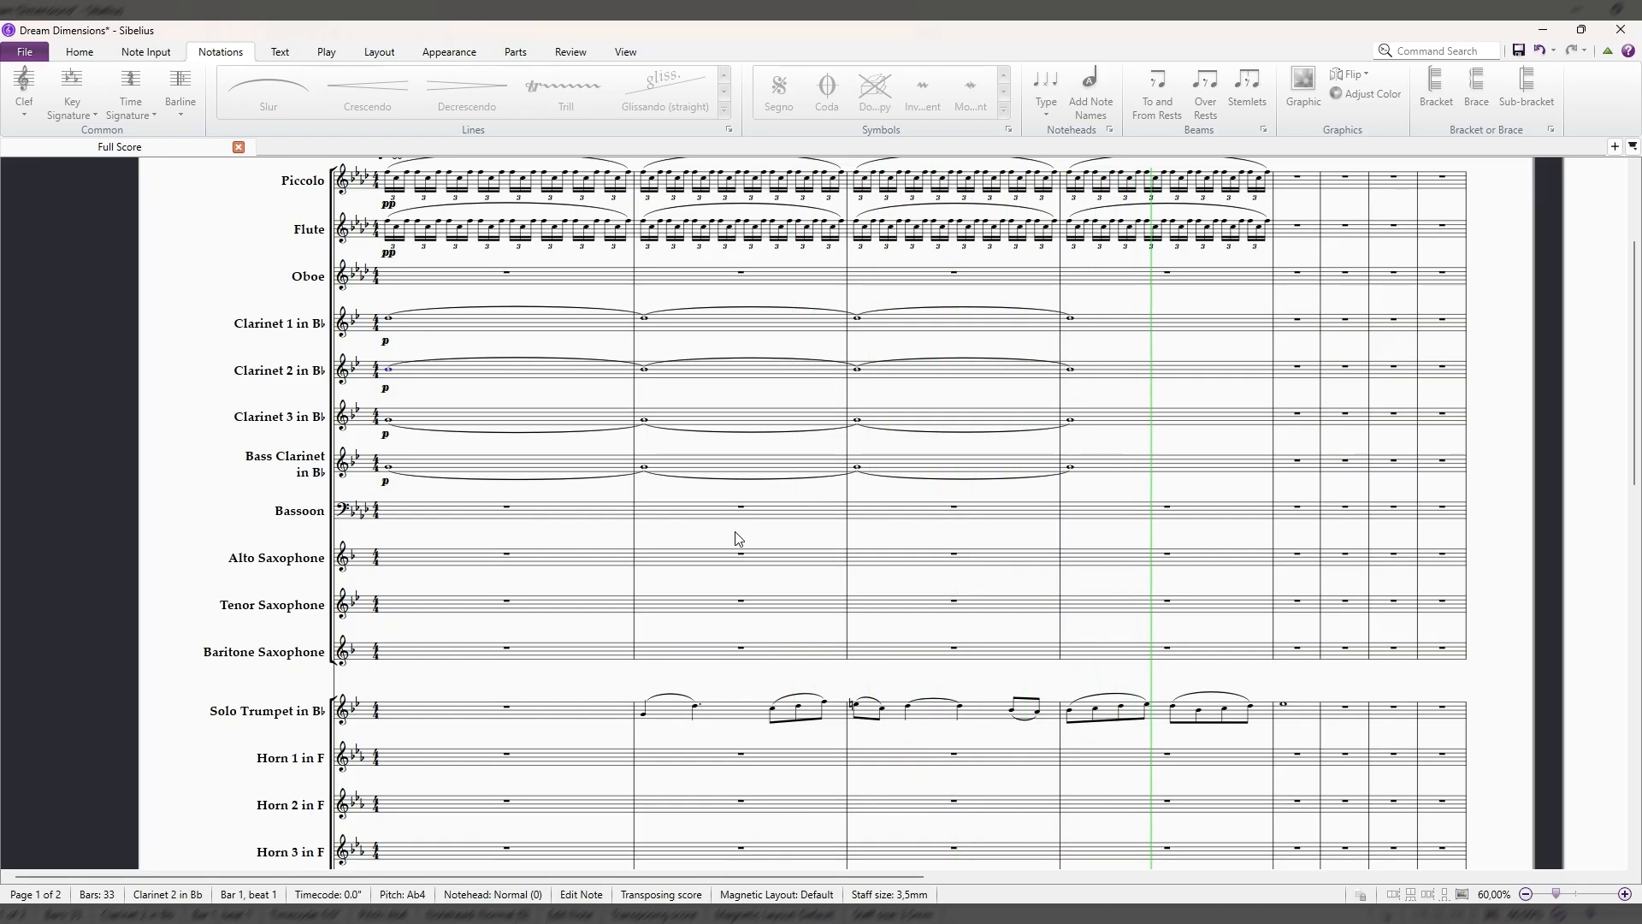
{"action": "scroll", "coordinate": [753, 519], "scroll_direction": "up", "scroll_amount": 3}
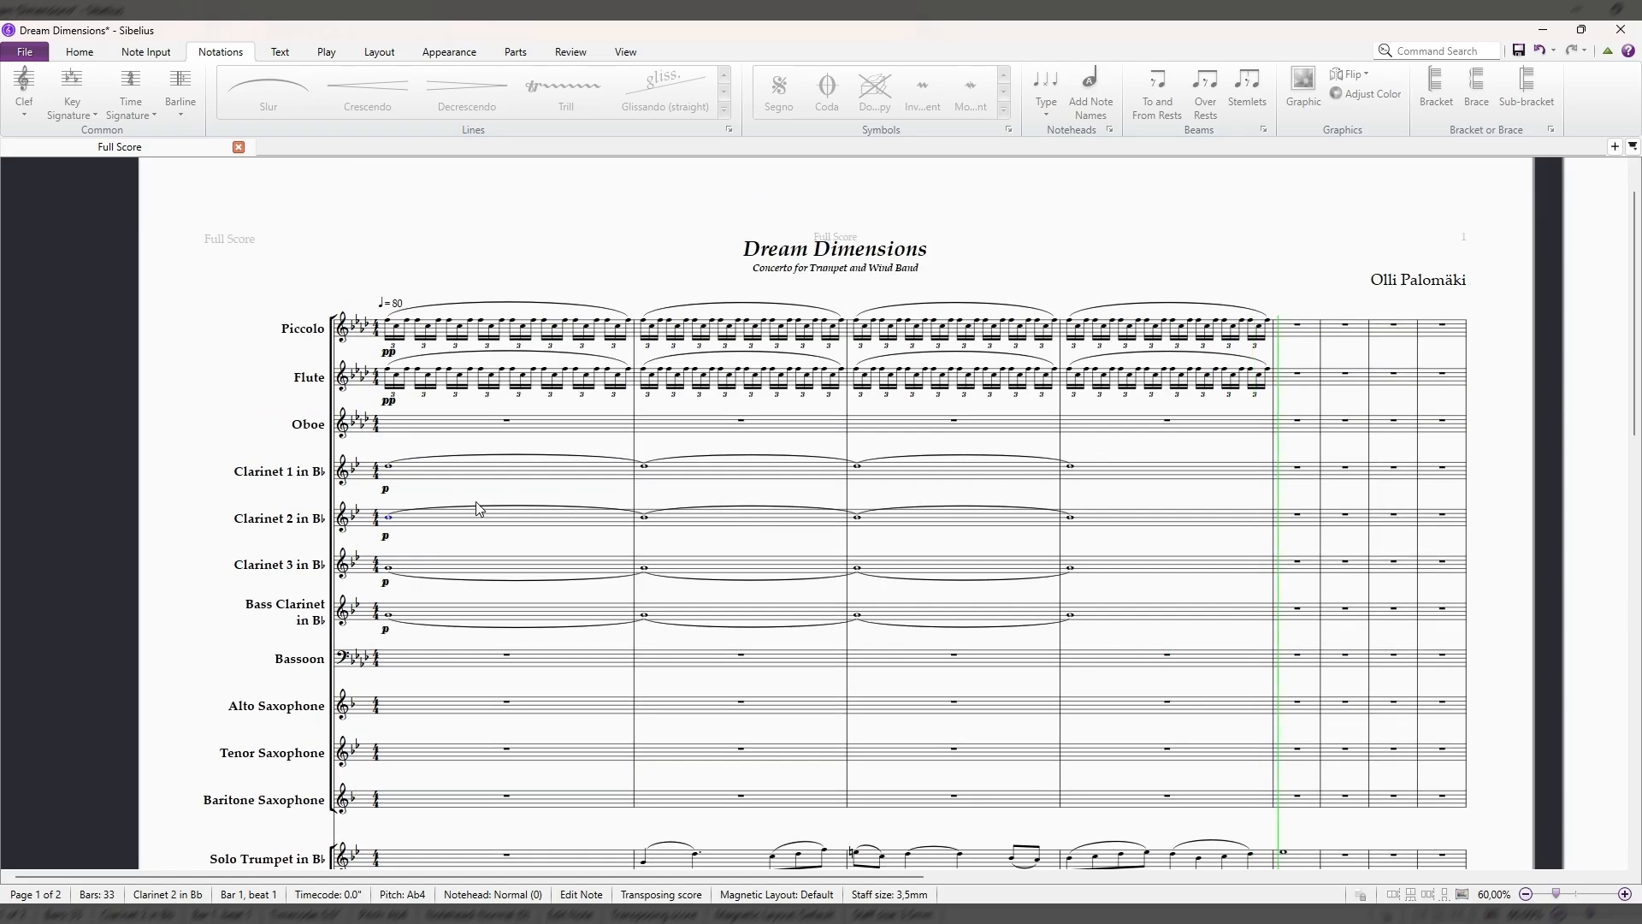
{"action": "key", "text": "space"}
Vary the Piccolo run in bars 1–4, with the second triplet of bar 1 starting on Db6 and ending on Eb6.
{"action": "left_click", "coordinate": [389, 326]}
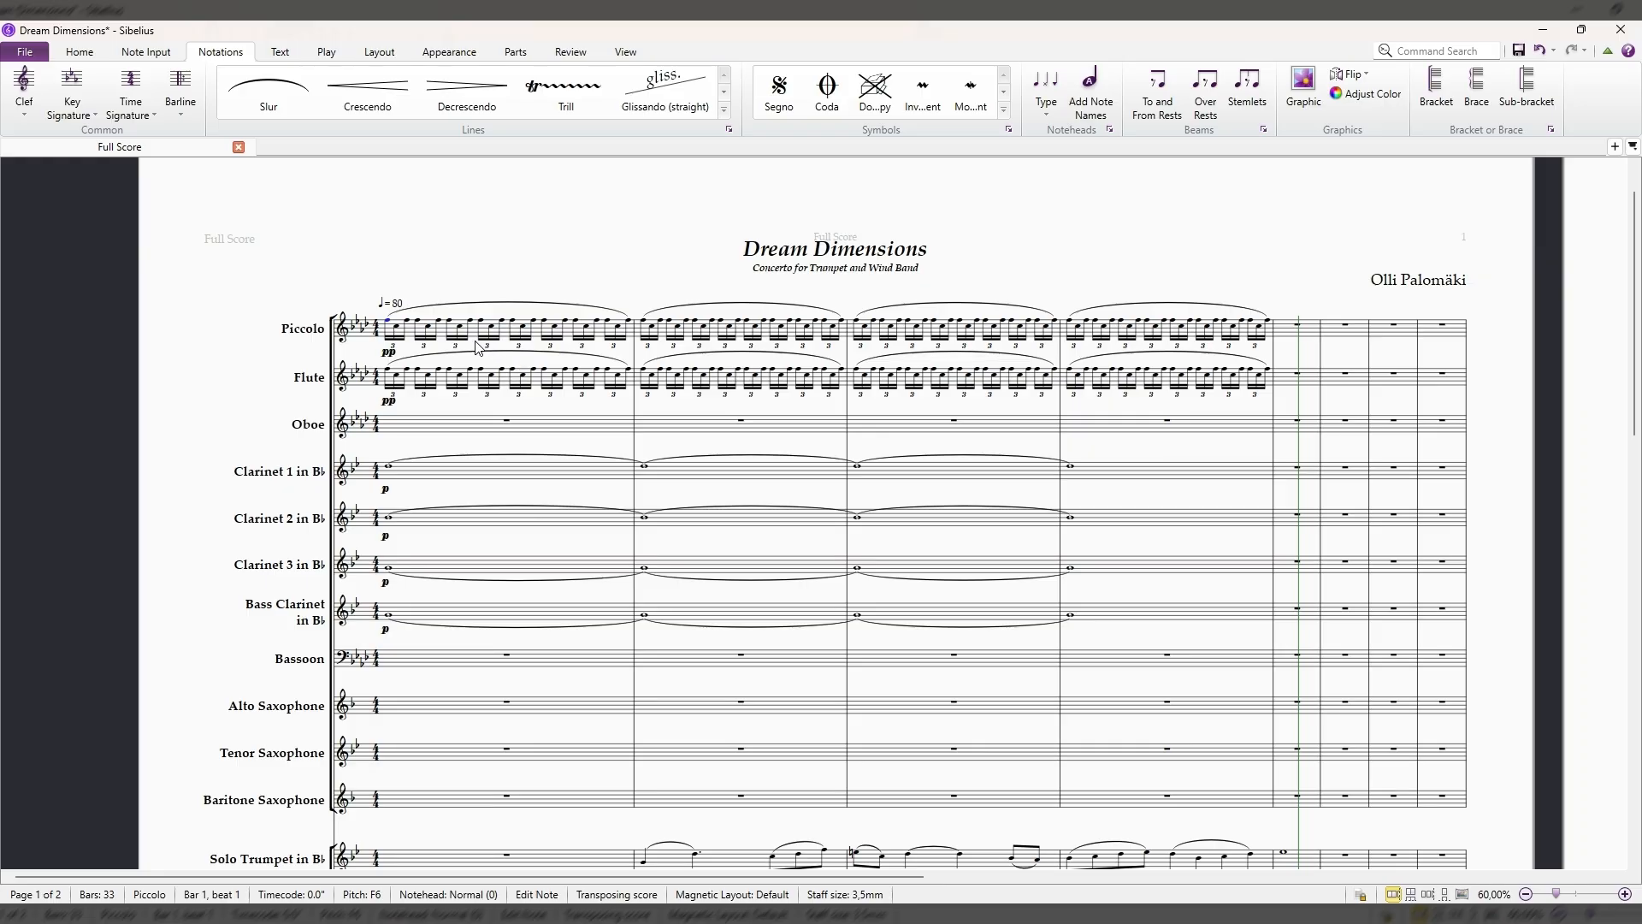
{"action": "key", "text": "Right"}
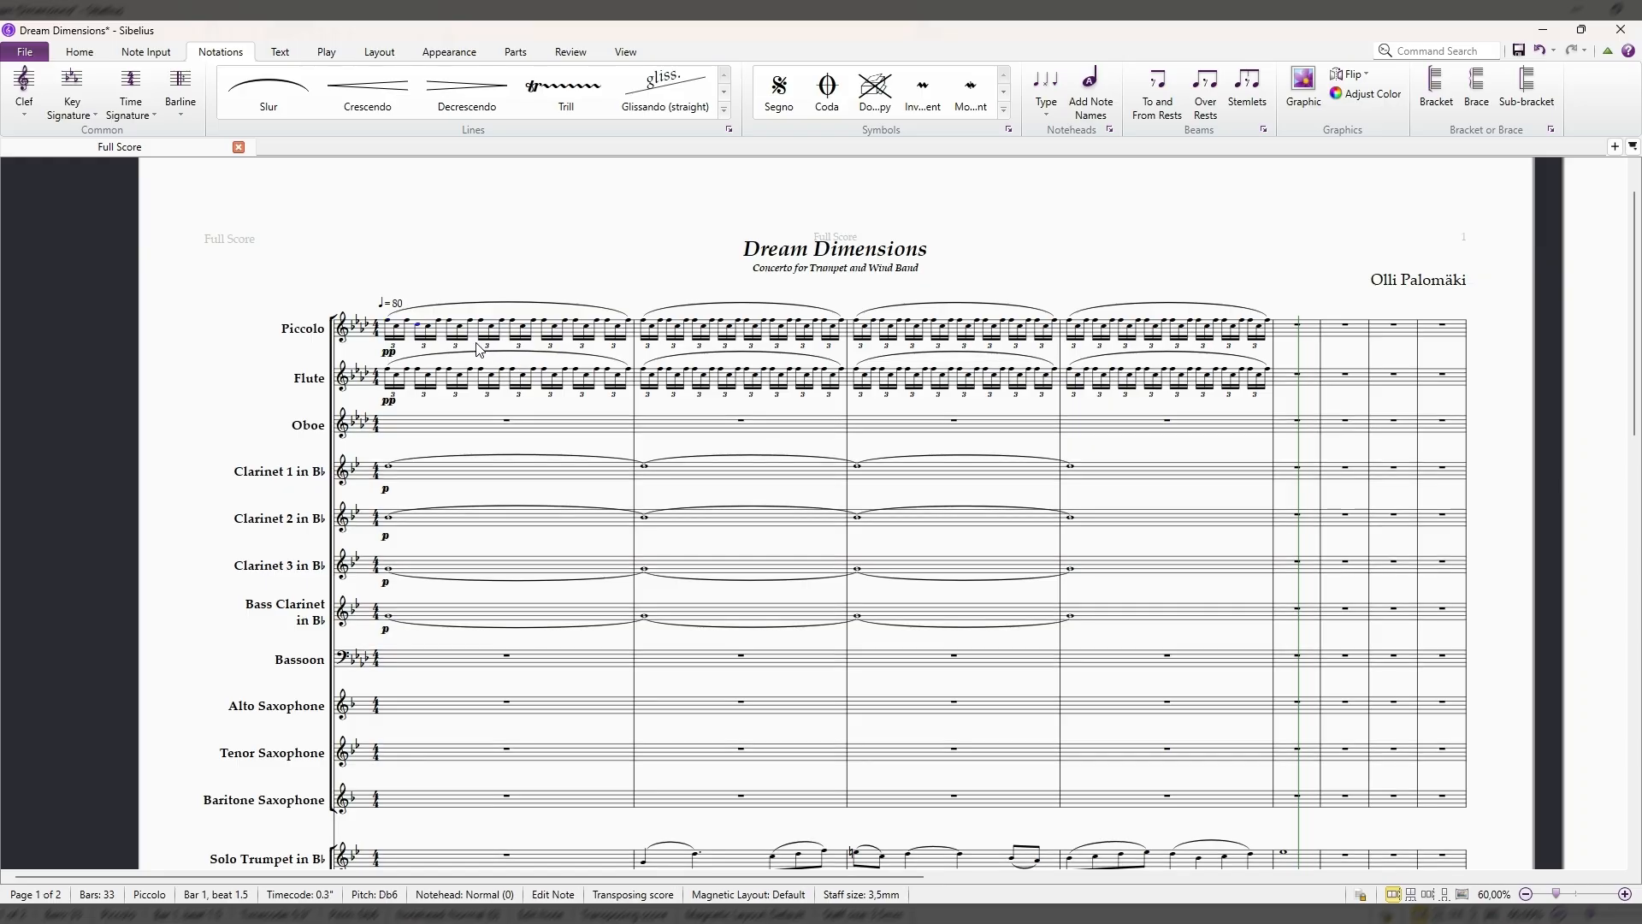
{"action": "key", "text": "Right"}
{"action": "key", "text": "Up"}
{"action": "key", "text": "Up"}
{"action": "key", "text": "Up"}
{"action": "key", "text": "Right"}
{"action": "key", "text": "Down"}
{"action": "key", "text": "Down"}
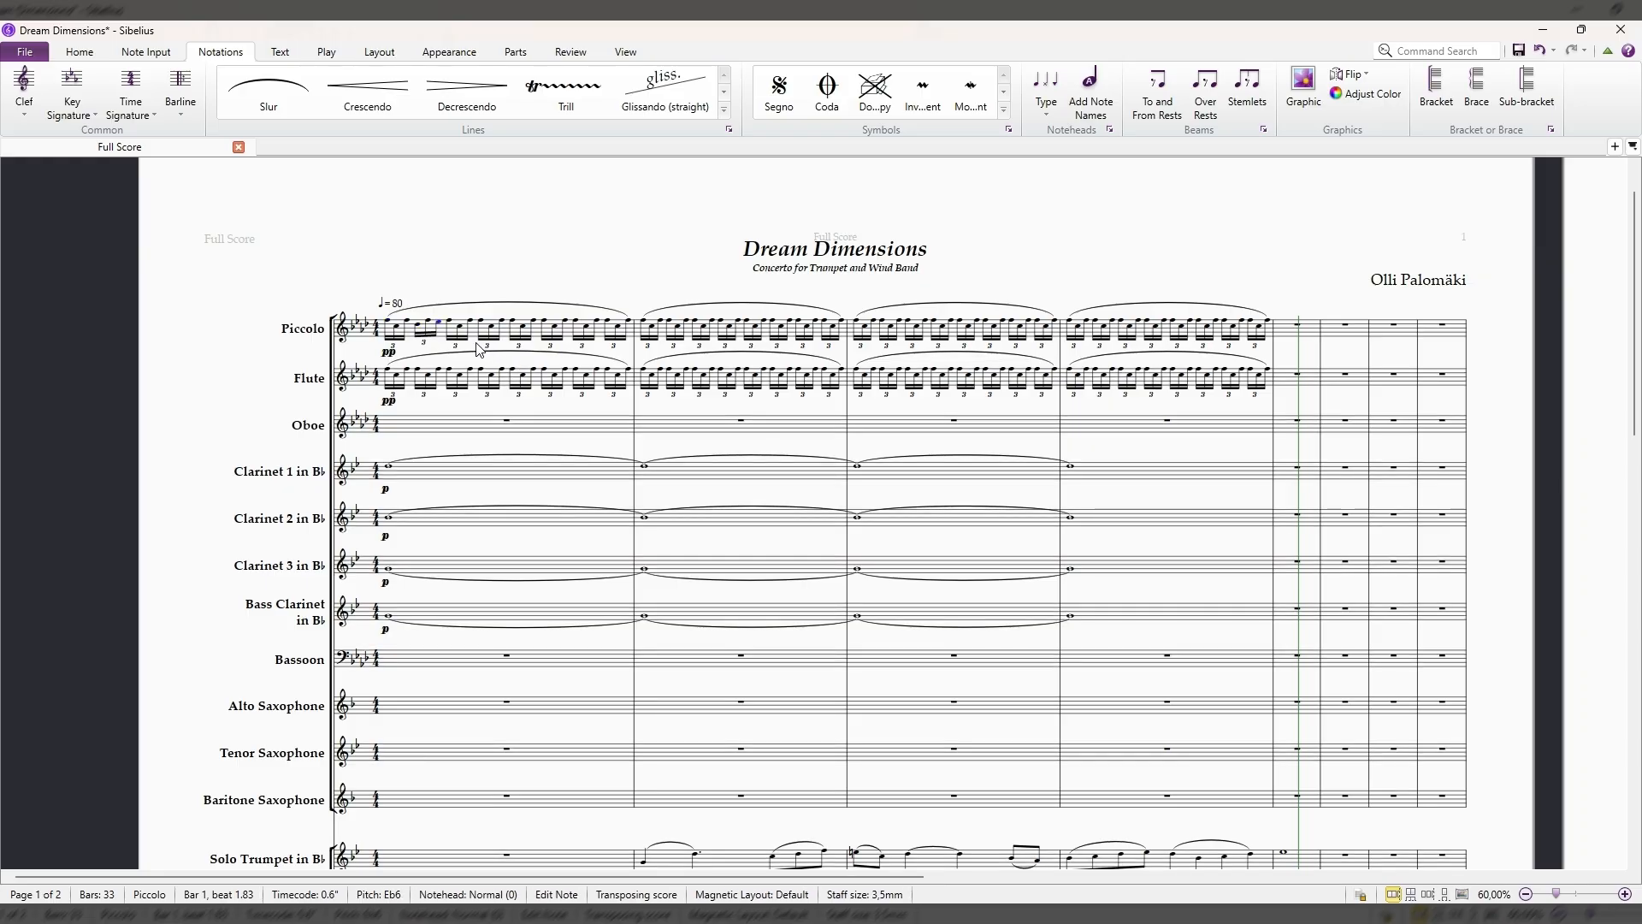
{"action": "key", "text": "Right"}
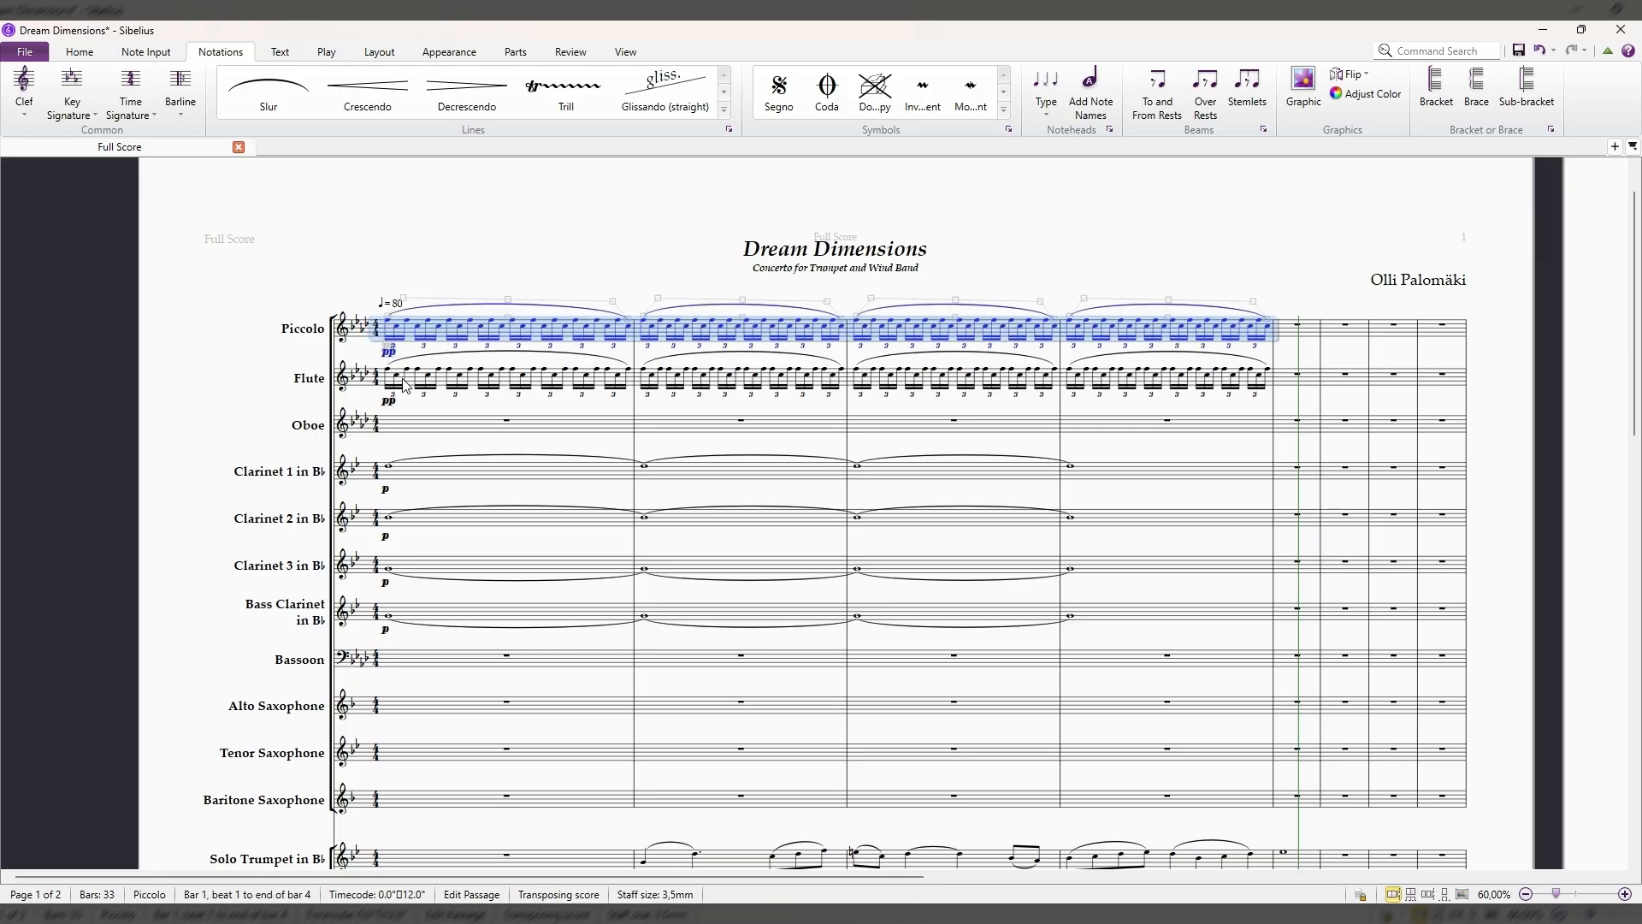
Copy the revised Piccolo run over bars 1–4 of the Flute staff.
{"action": "left_click", "coordinate": [417, 379]}
{"action": "key", "text": "ctrl+v"}
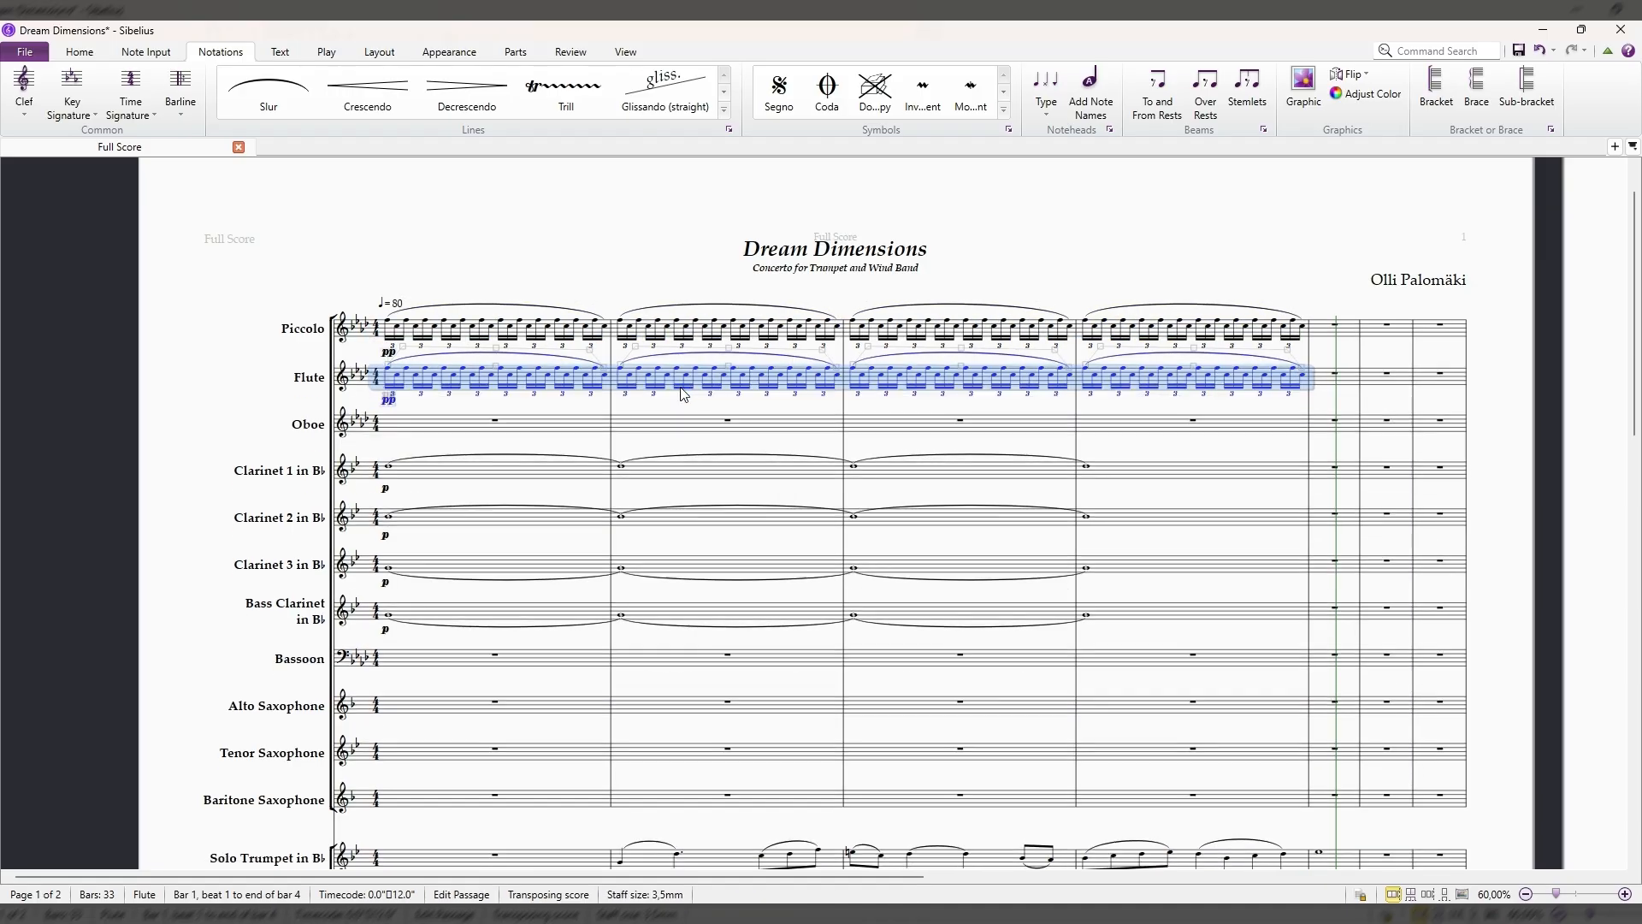
{"action": "key", "text": "Escape"}
Set the opening metronome mark to quarter note = 65.
{"action": "left_click", "coordinate": [390, 327]}
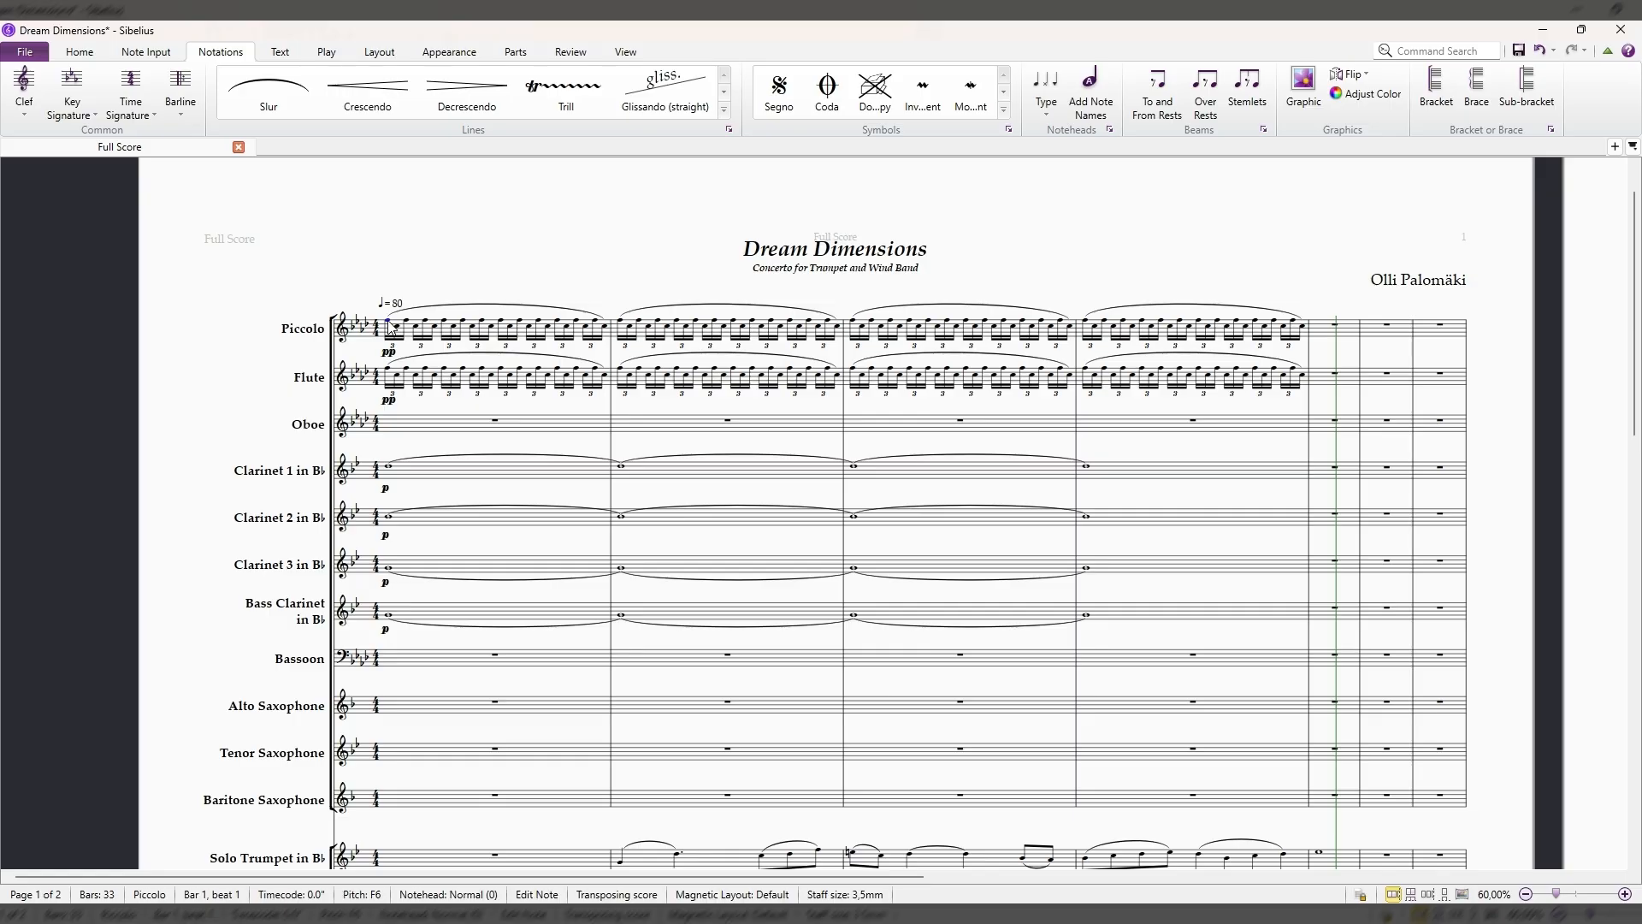
{"action": "left_click", "coordinate": [396, 305]}
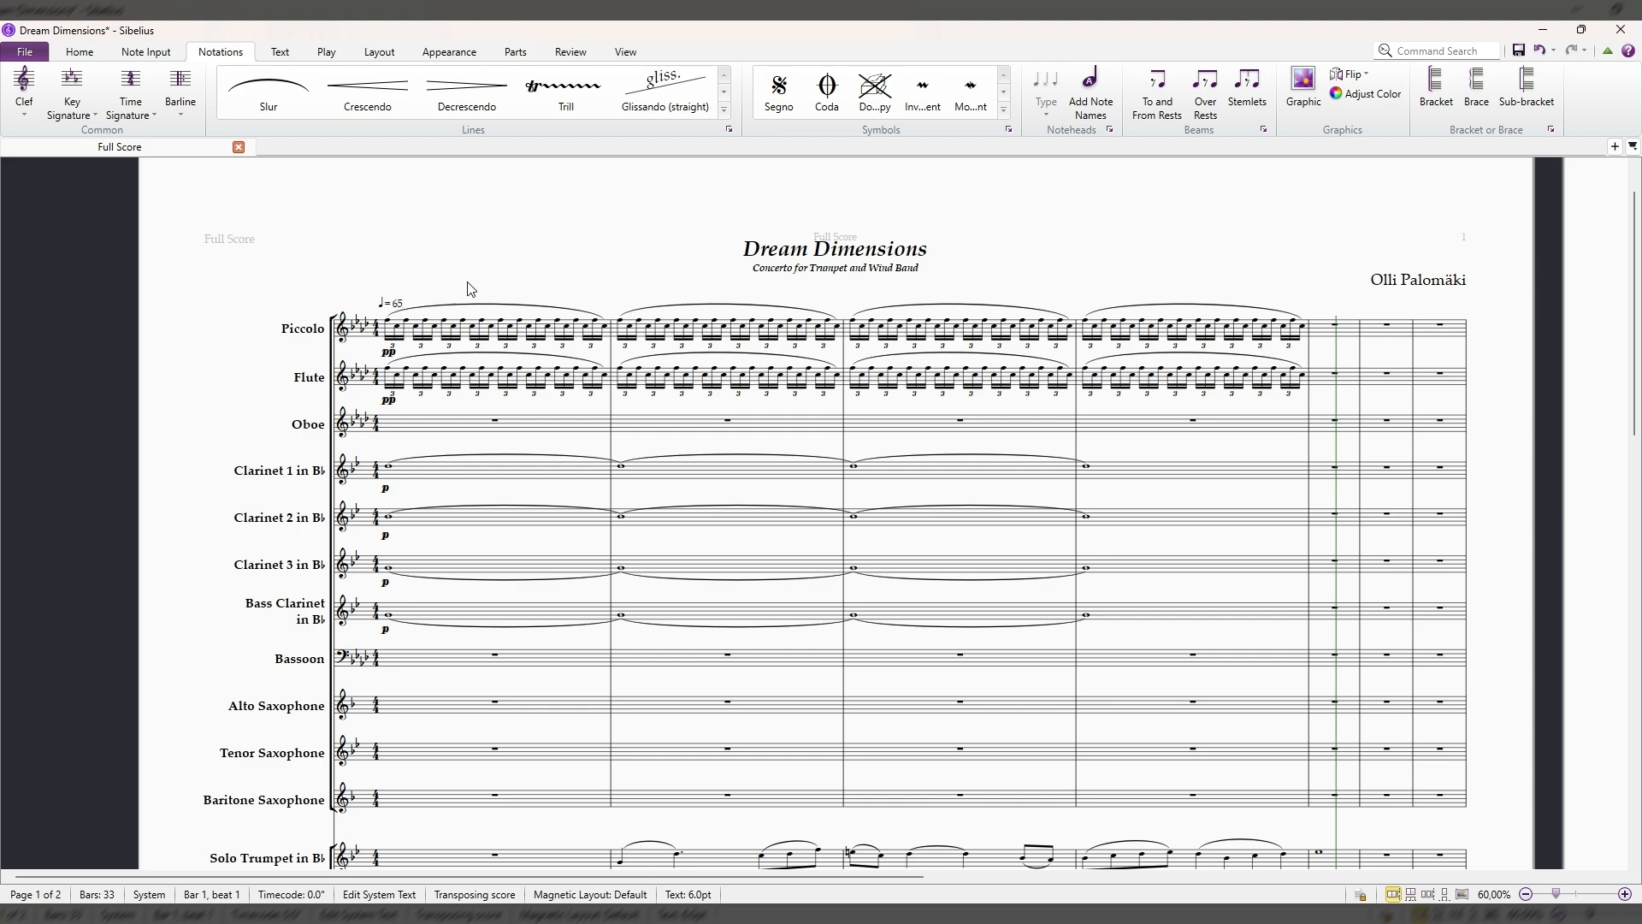
{"action": "key", "text": "Escape"}
Play back the score from bar 1 into bar 5 to hear the opening at the new tempo.
{"action": "left_click", "coordinate": [390, 327]}
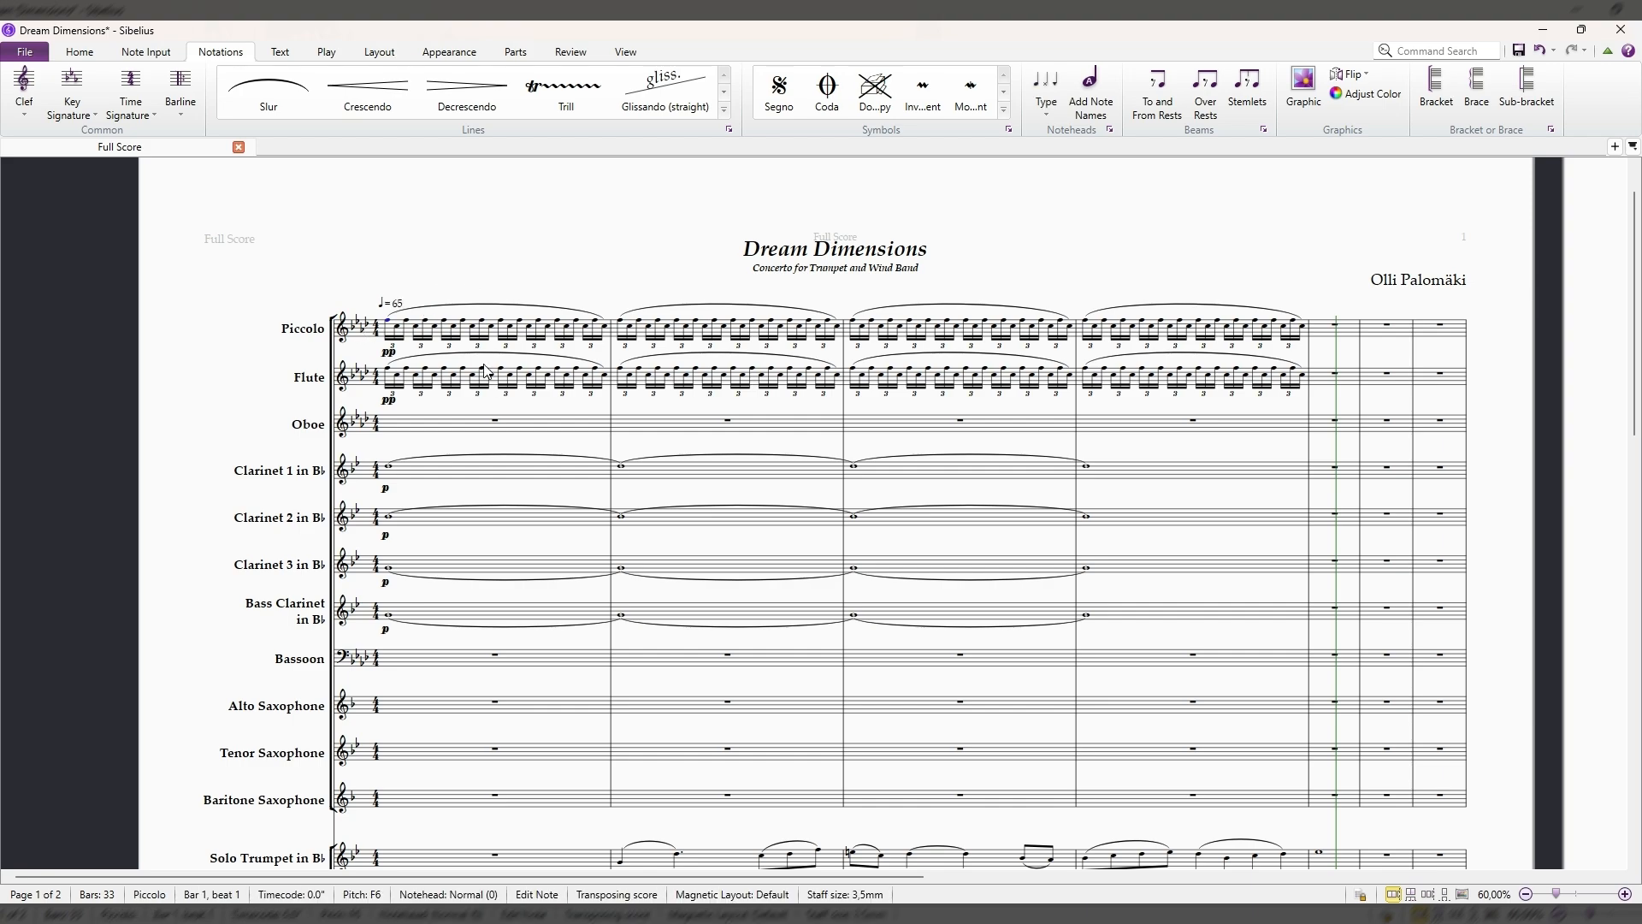
{"action": "key", "text": "space"}
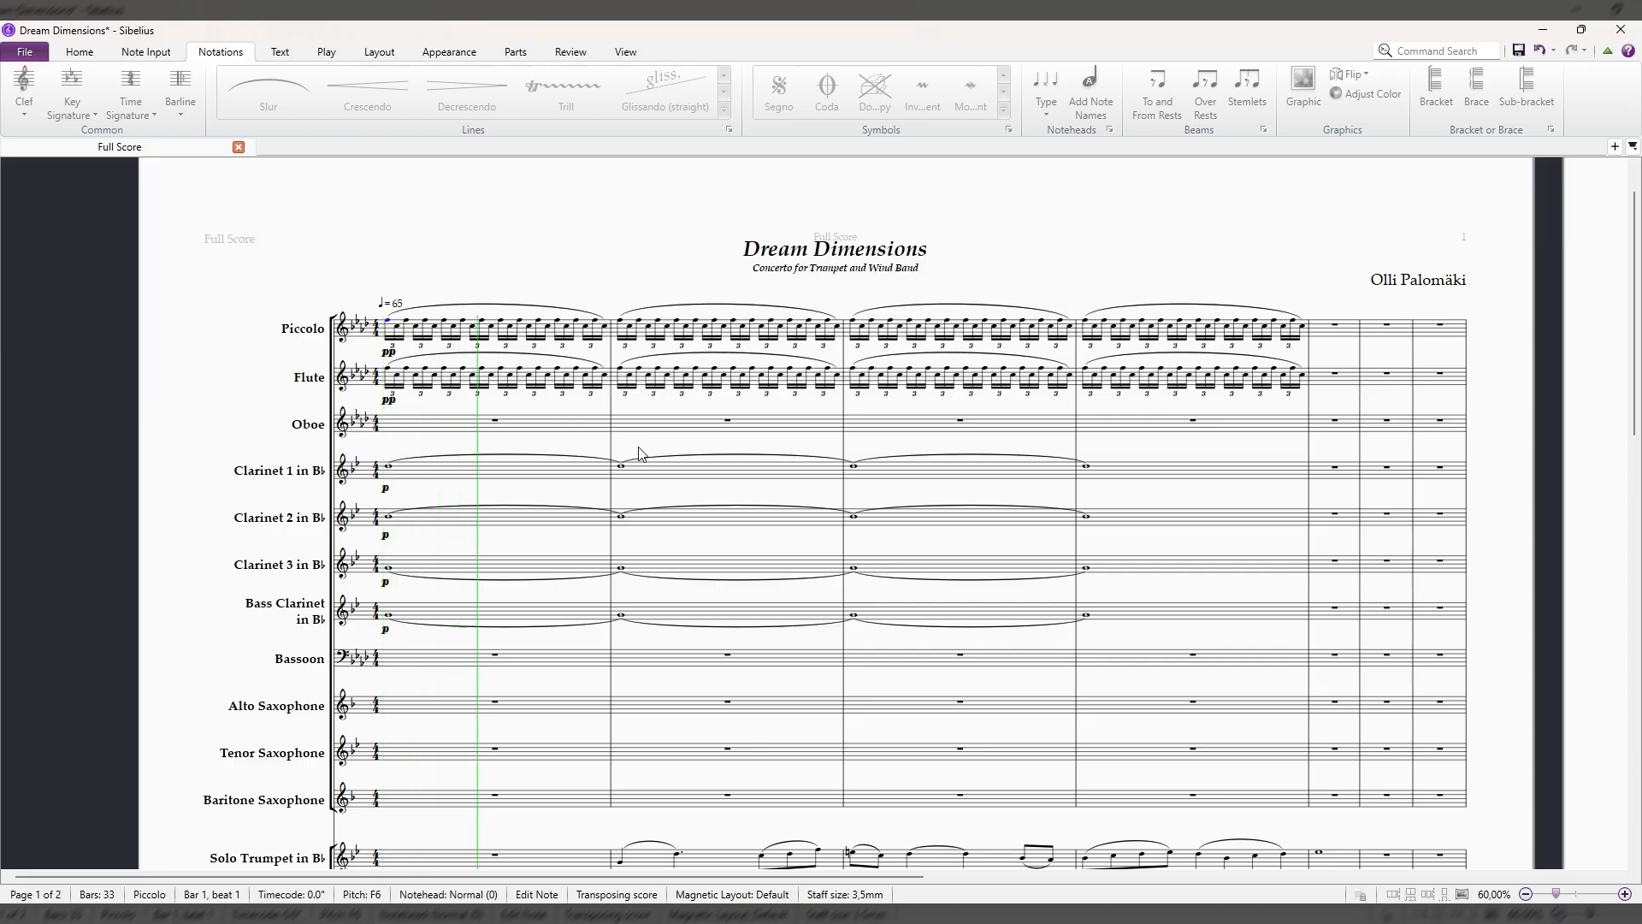
{"action": "scroll", "coordinate": [1076, 555], "scroll_direction": "down", "scroll_amount": 1}
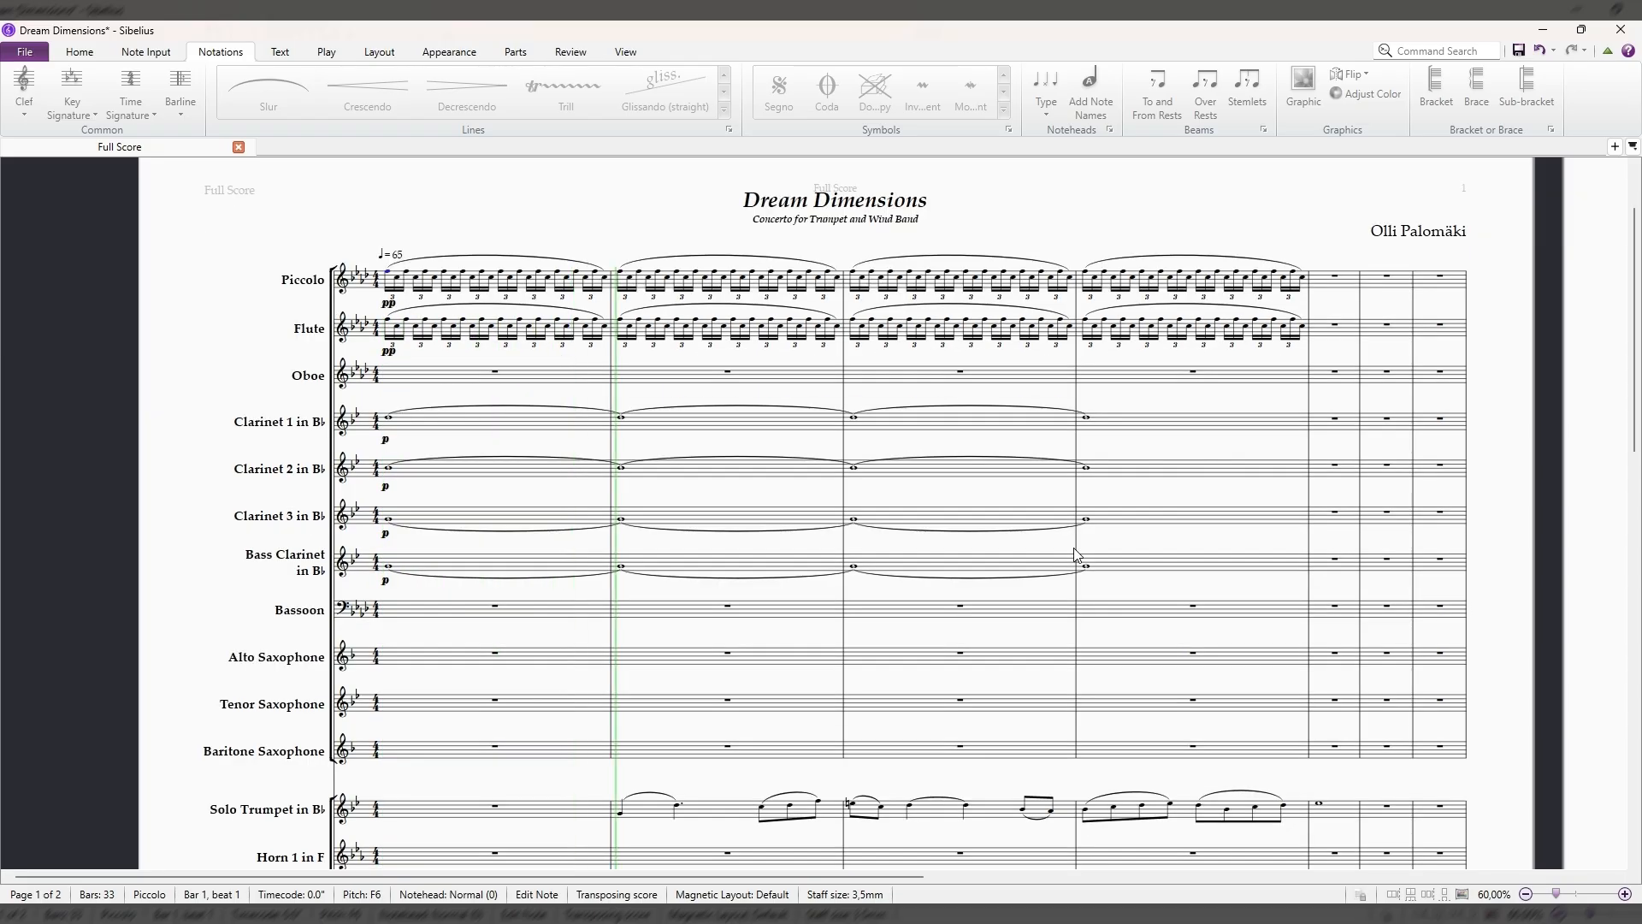
{"action": "scroll", "coordinate": [1076, 554], "scroll_direction": "down", "scroll_amount": 1}
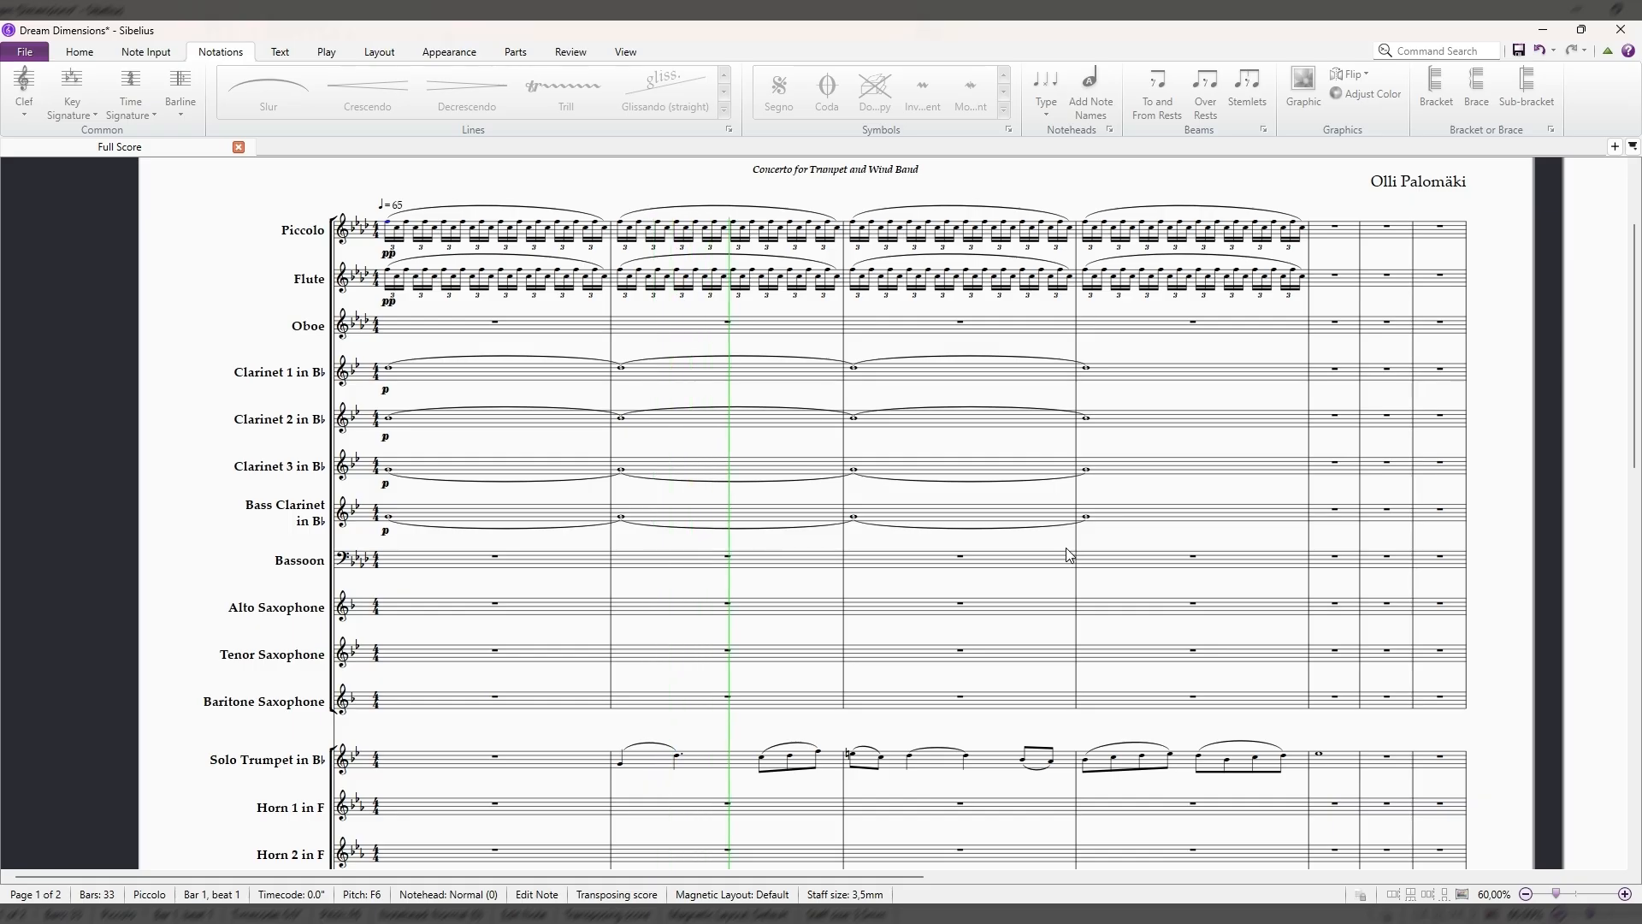
{"action": "scroll", "coordinate": [1069, 554], "scroll_direction": "down", "scroll_amount": 2}
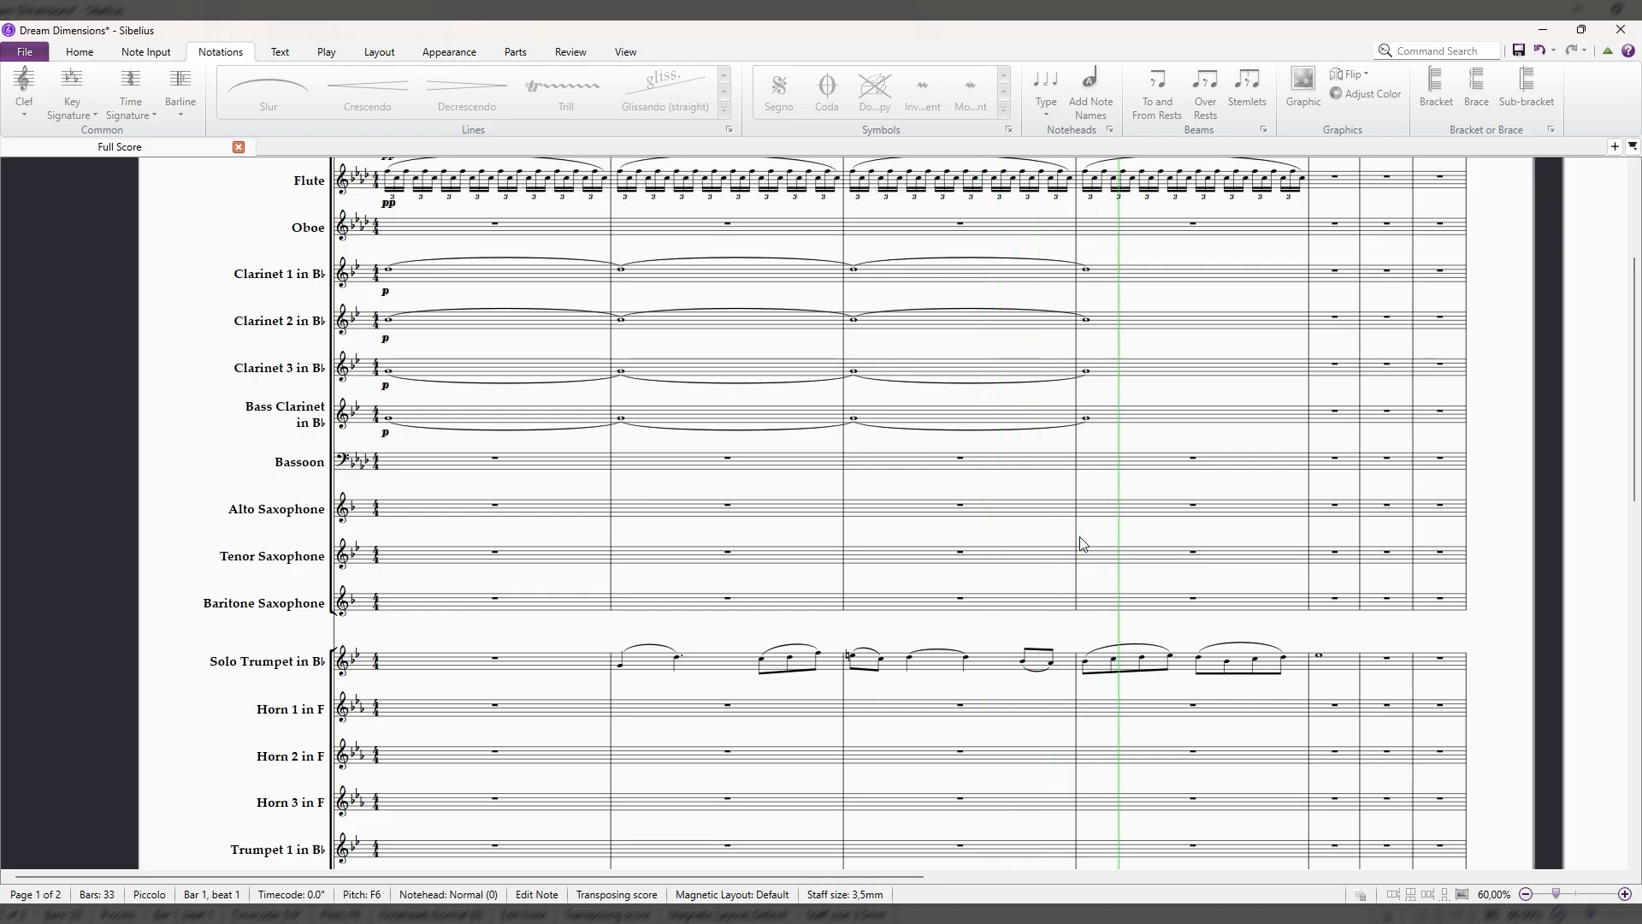
{"action": "scroll", "coordinate": [1145, 539], "scroll_direction": "up", "scroll_amount": 2}
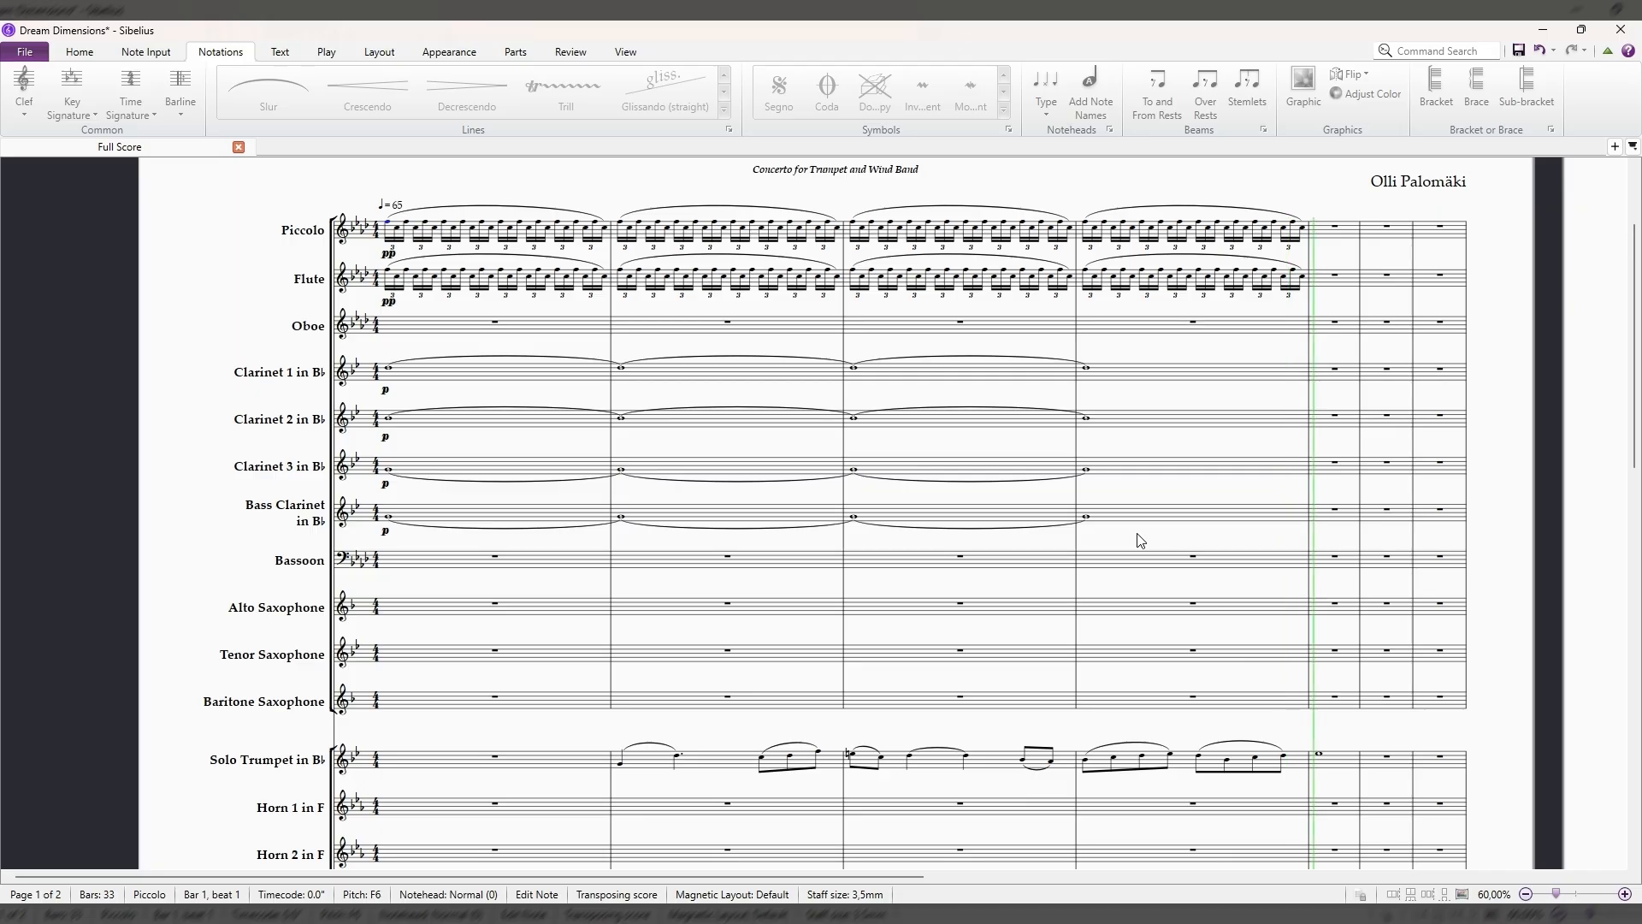
{"action": "key", "text": "space"}
{"action": "key", "text": "Escape"}
Save the Dream Dimensions score.
{"action": "left_click_drag", "start_coordinate": [1183, 445], "coordinate": [1035, 462]}
{"action": "scroll", "coordinate": [1009, 457], "scroll_direction": "down", "scroll_amount": 1}
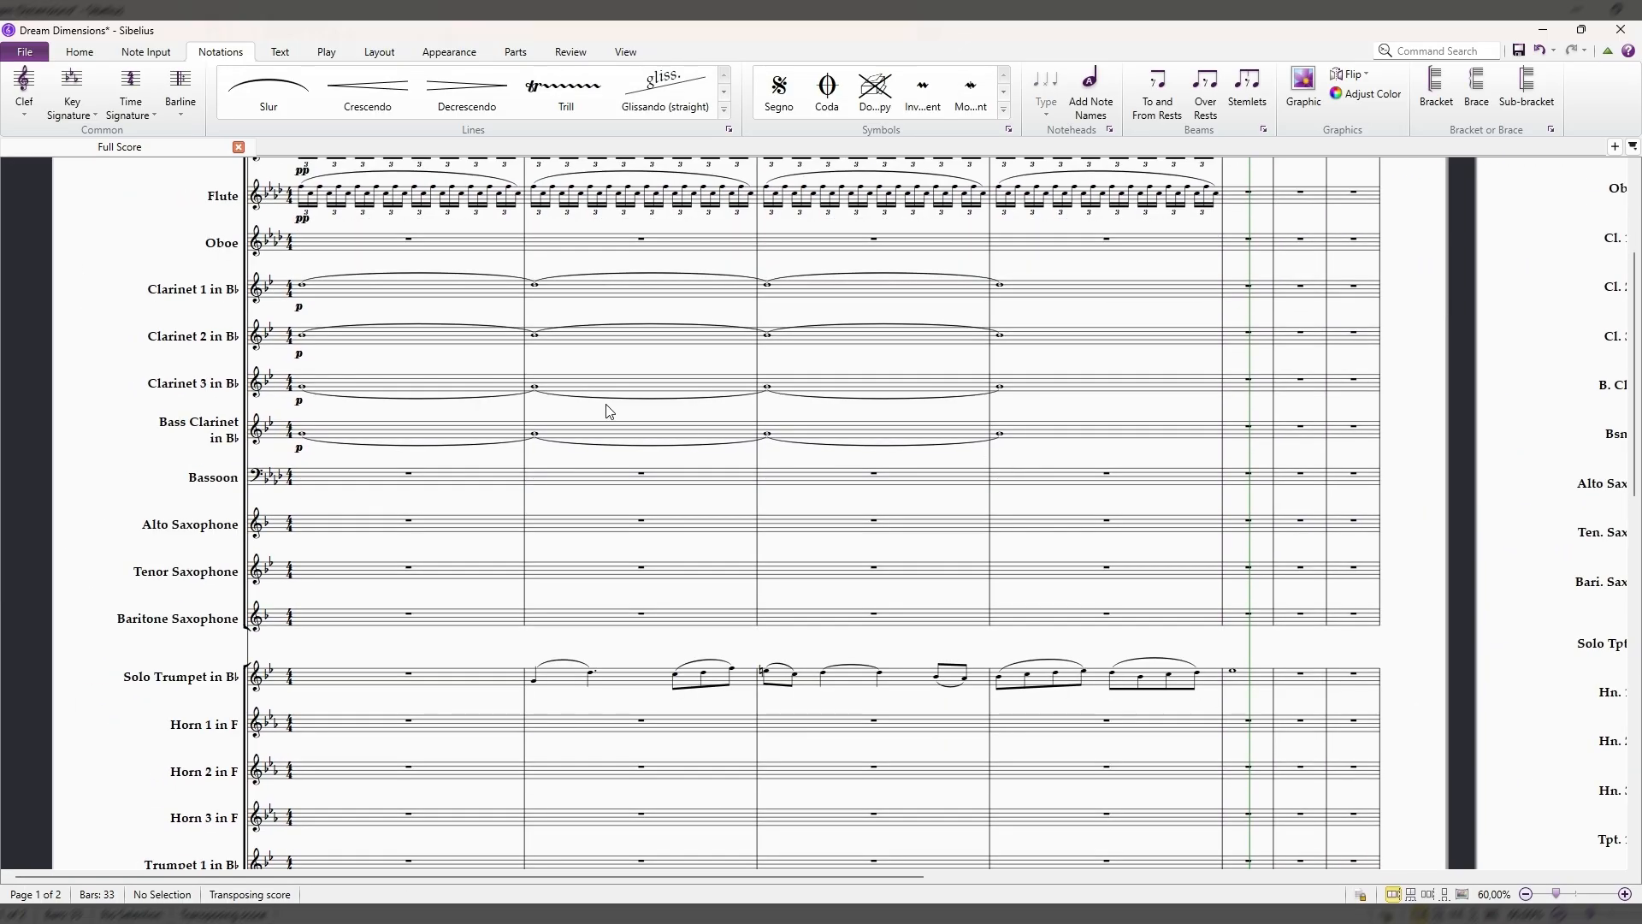
{"action": "key", "text": "ctrl+s"}
Look over the whole first page of the score, from the Piccolo staff down to the Vibraphone staff.
{"action": "scroll", "coordinate": [621, 369], "scroll_direction": "up", "scroll_amount": 2}
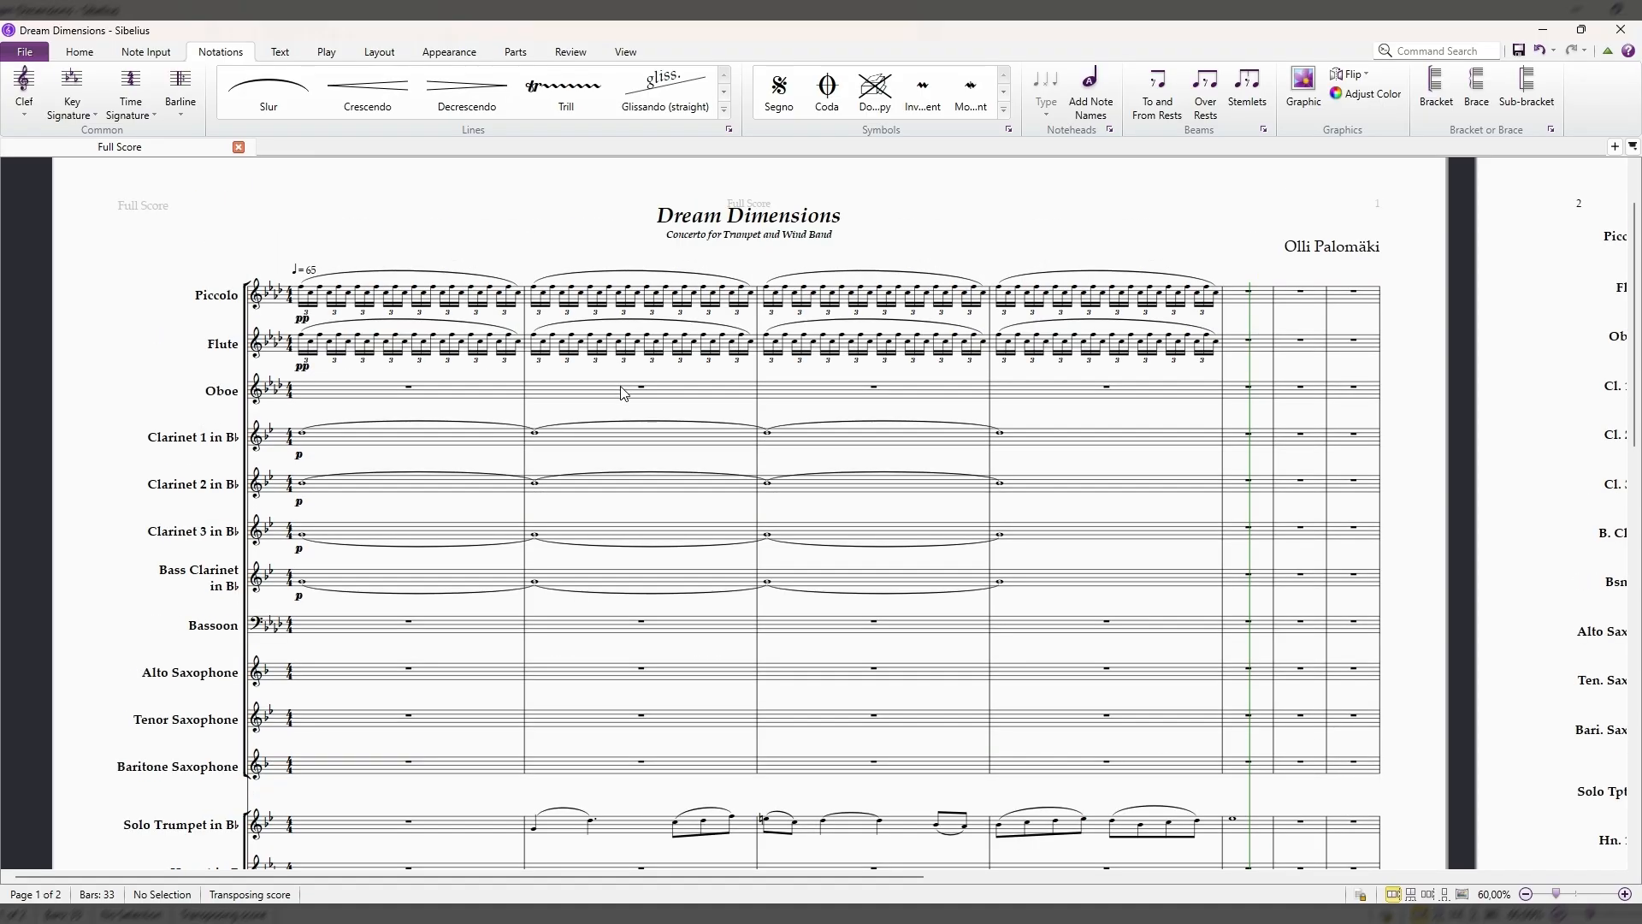
{"action": "scroll", "coordinate": [620, 398], "scroll_direction": "down", "scroll_amount": 15}
{"action": "scroll", "coordinate": [613, 414], "scroll_direction": "up", "scroll_amount": 4}
{"action": "scroll", "coordinate": [613, 414], "scroll_direction": "down", "scroll_amount": 5}
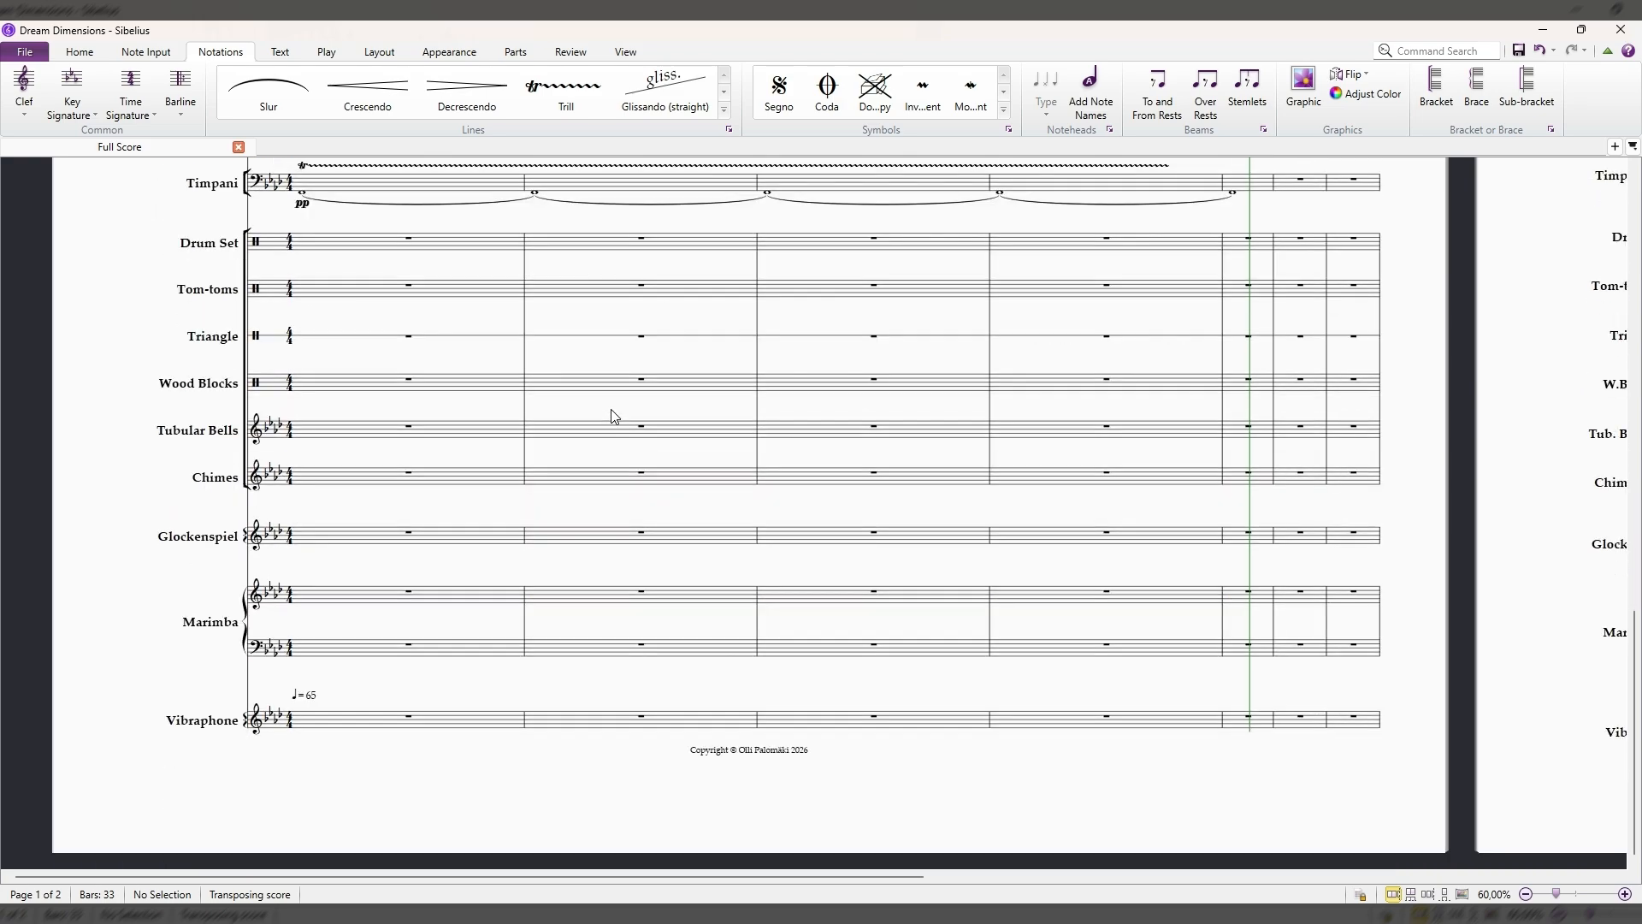
{"action": "scroll", "coordinate": [610, 409], "scroll_direction": "up", "scroll_amount": 15}
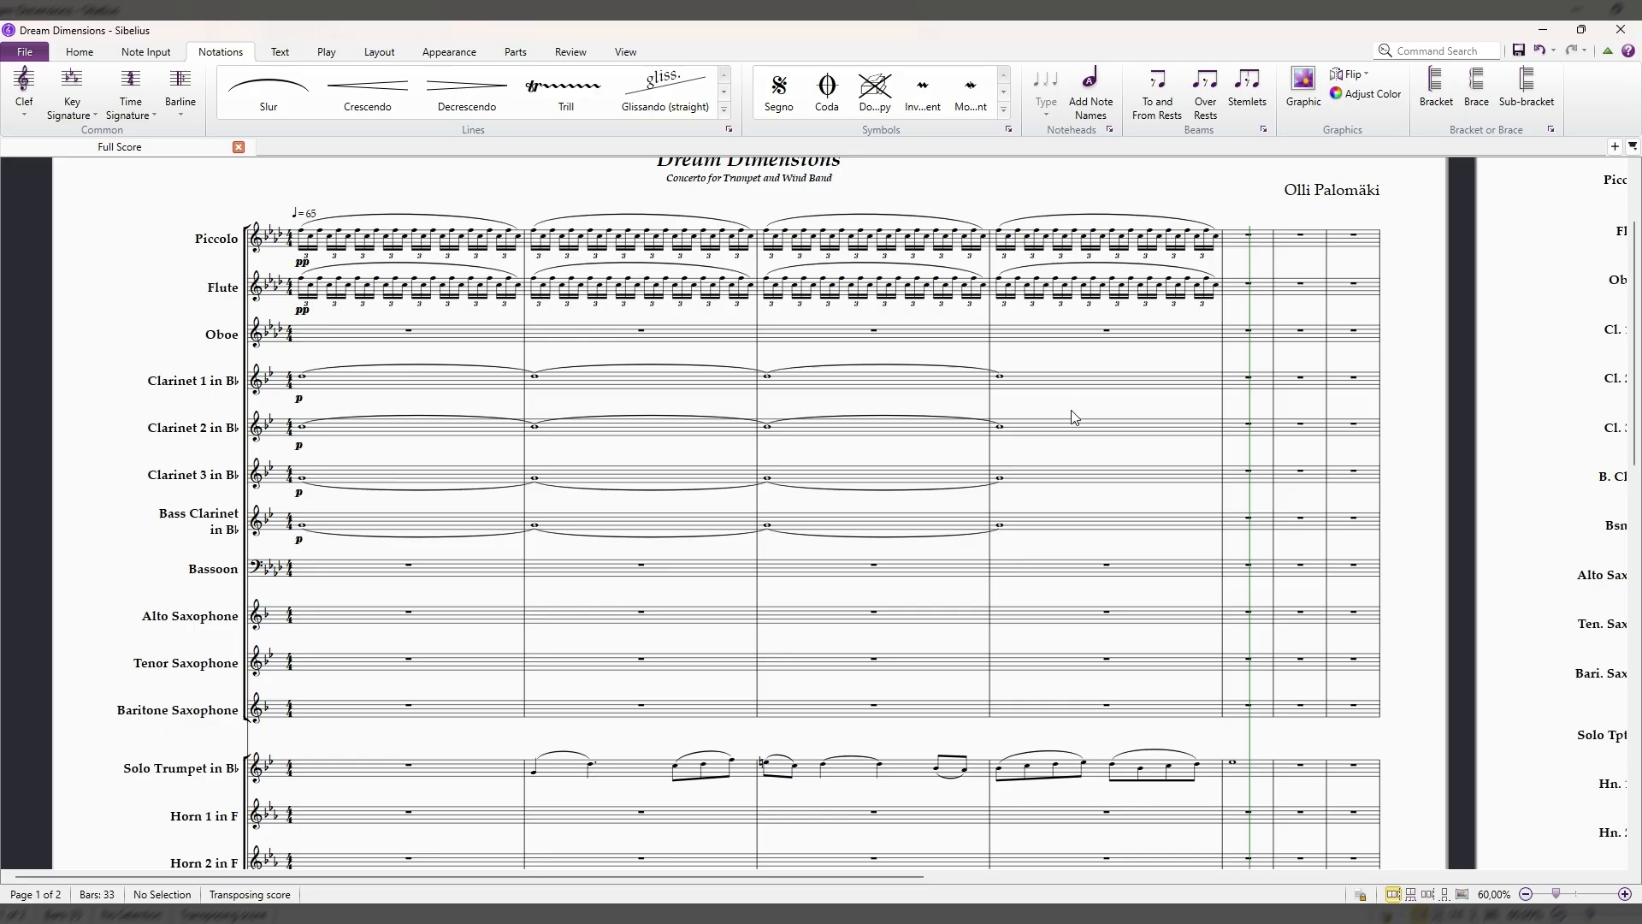
{"action": "scroll", "coordinate": [1074, 417], "scroll_direction": "down", "scroll_amount": 1}
{"action": "scroll", "coordinate": [1074, 417], "scroll_direction": "up", "scroll_amount": 1}
{"action": "scroll", "coordinate": [1074, 416], "scroll_direction": "down", "scroll_amount": 1}
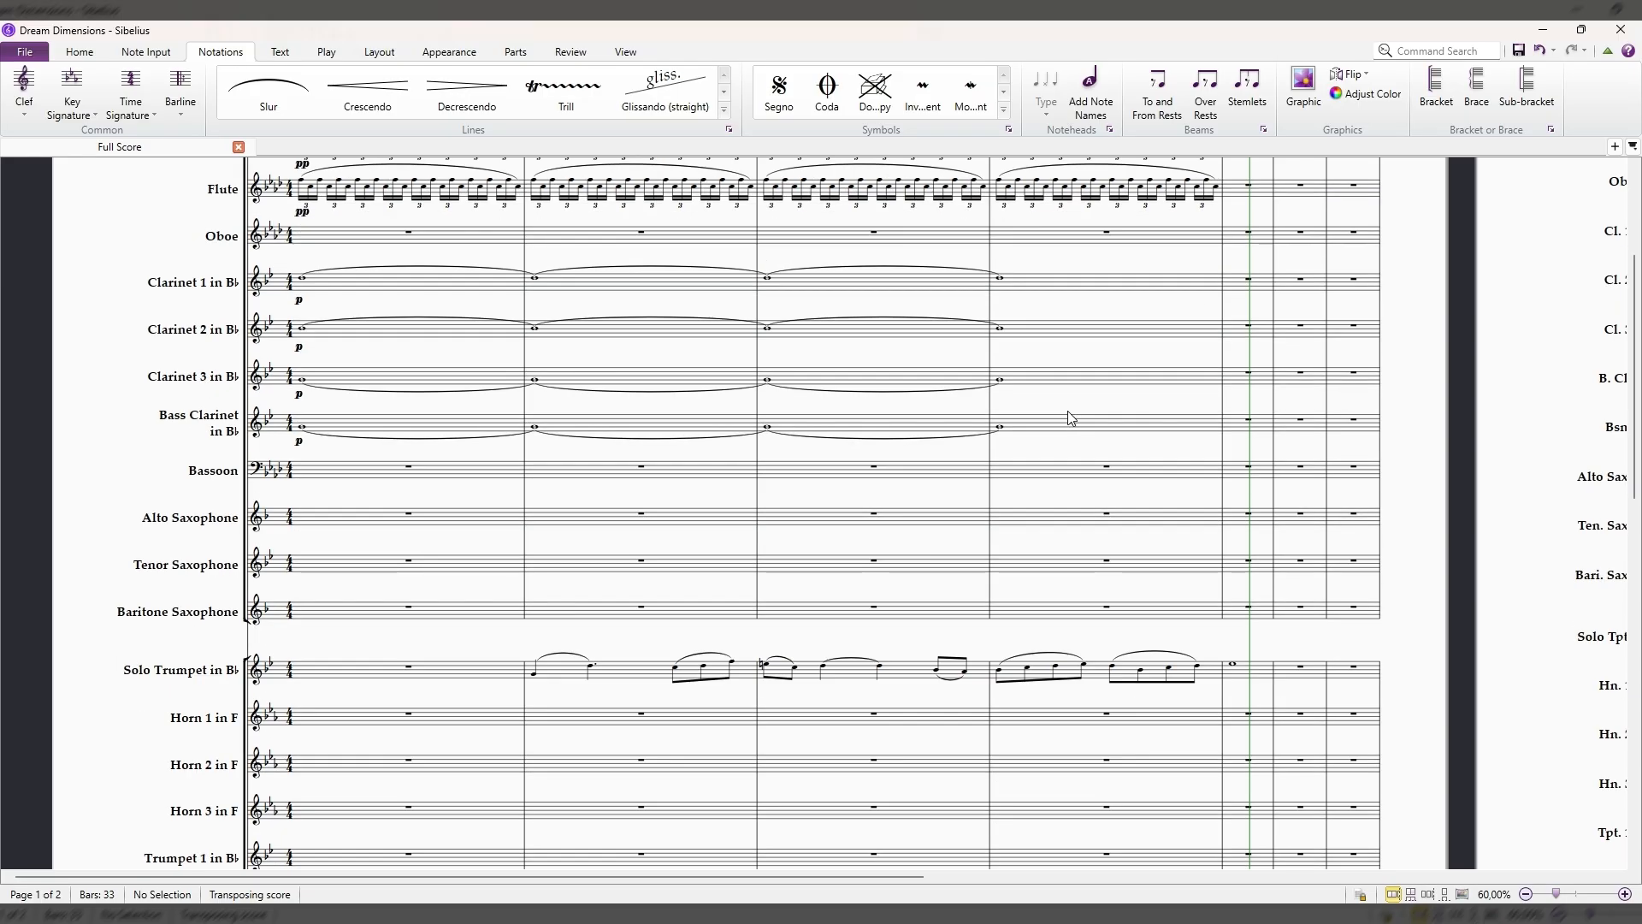
{"action": "scroll", "coordinate": [1068, 417], "scroll_direction": "down", "scroll_amount": 15}
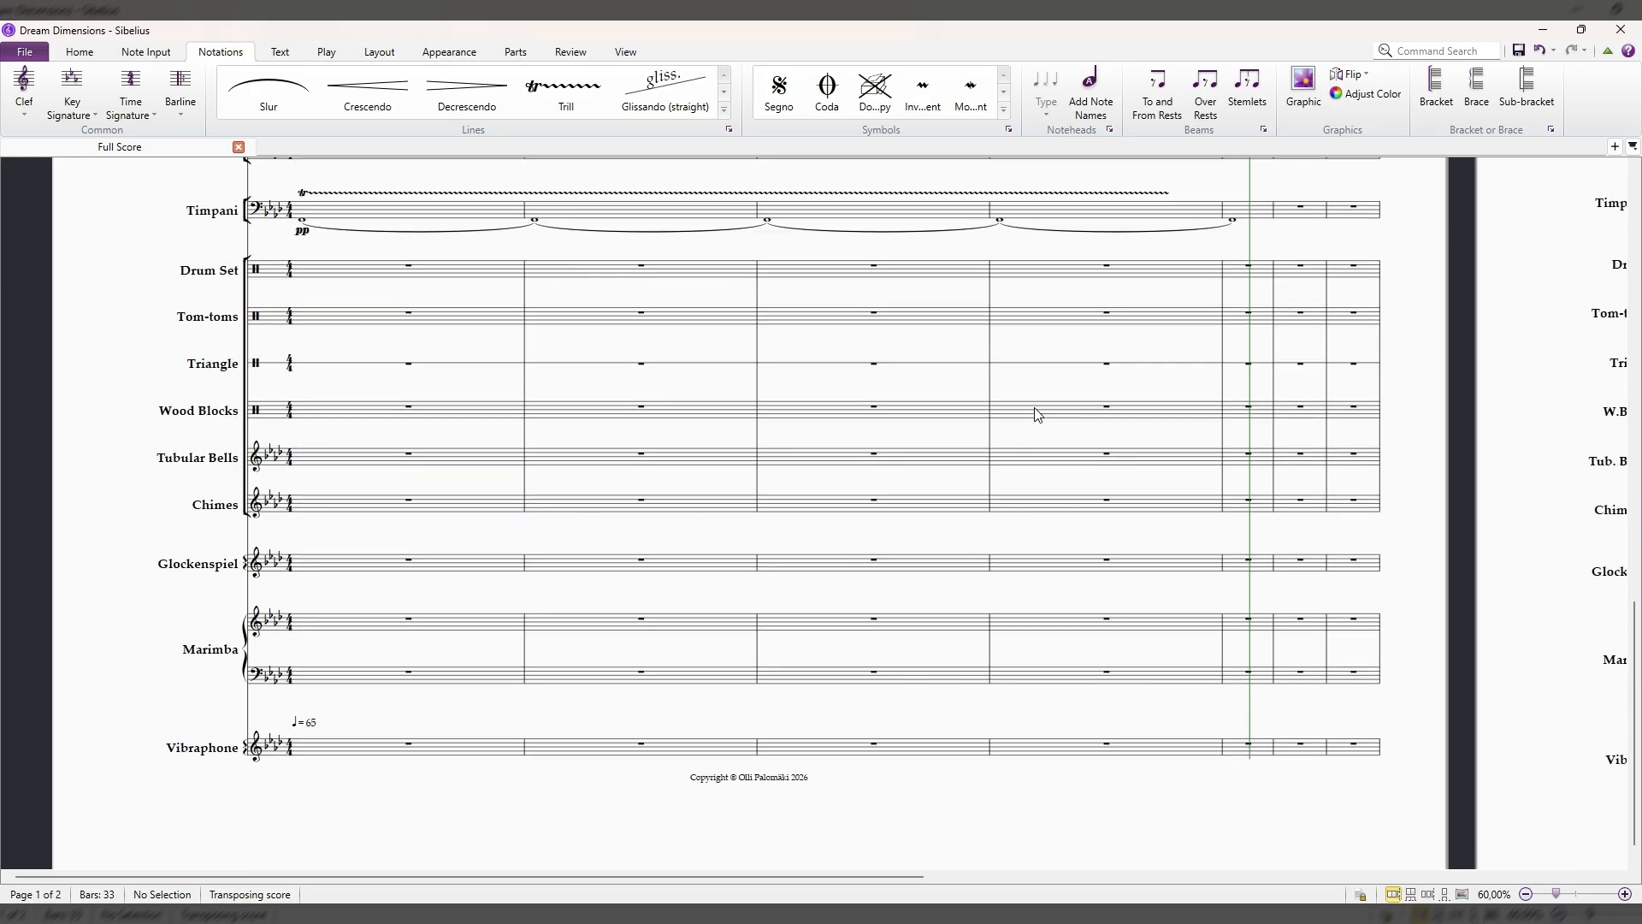
{"action": "scroll", "coordinate": [1037, 415], "scroll_direction": "up", "scroll_amount": 15}
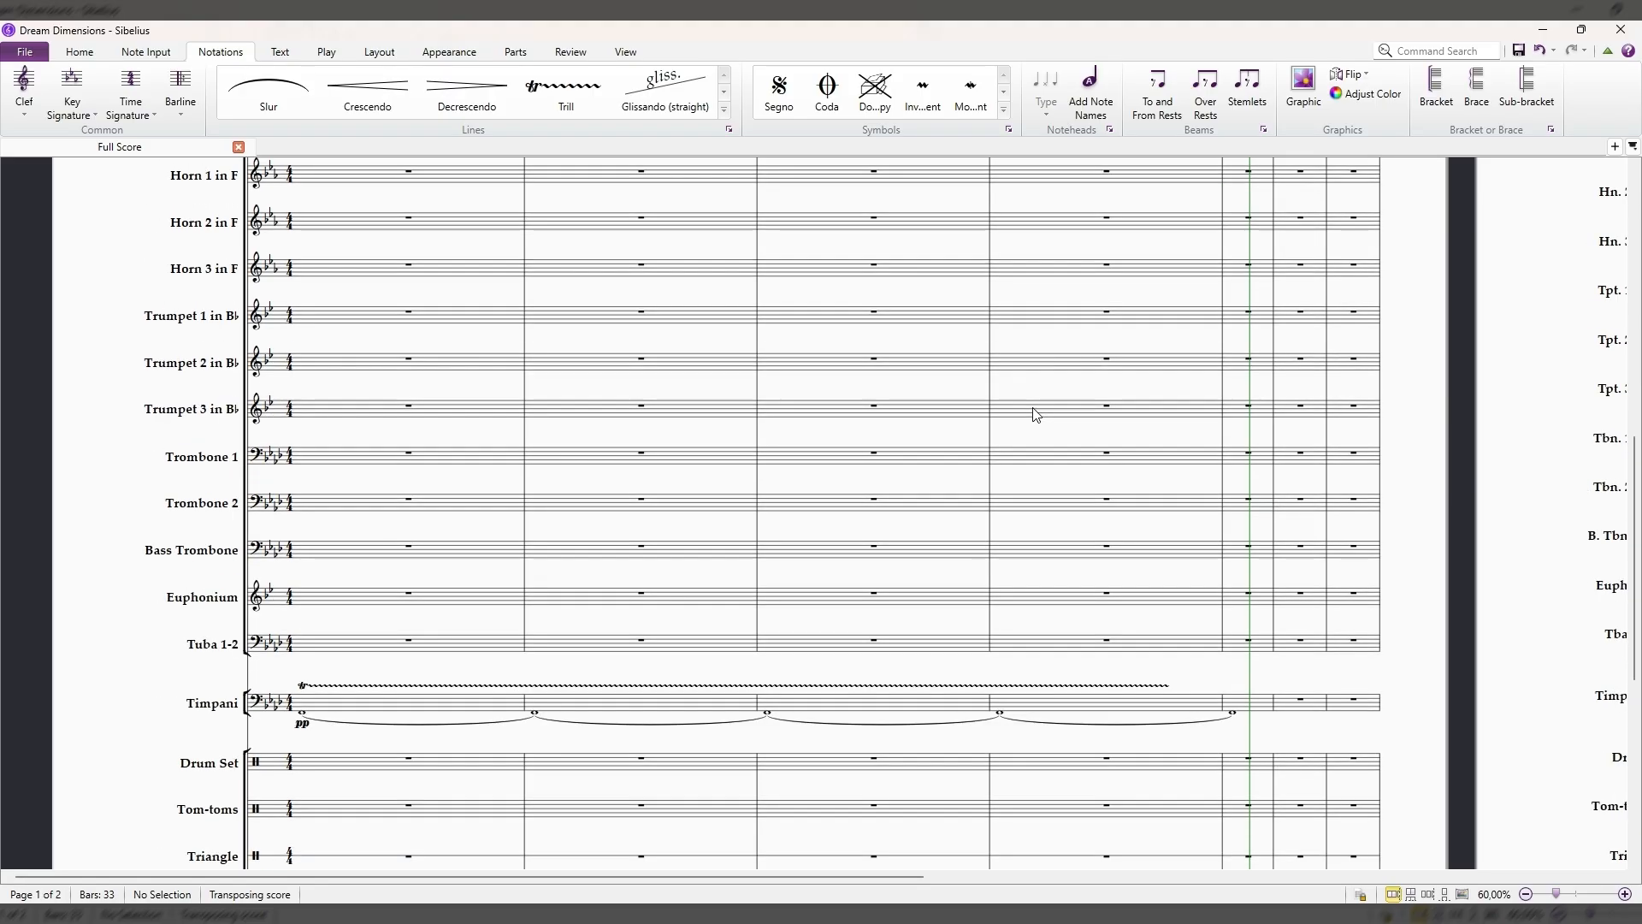
{"action": "scroll", "coordinate": [1037, 415], "scroll_direction": "up", "scroll_amount": 3}
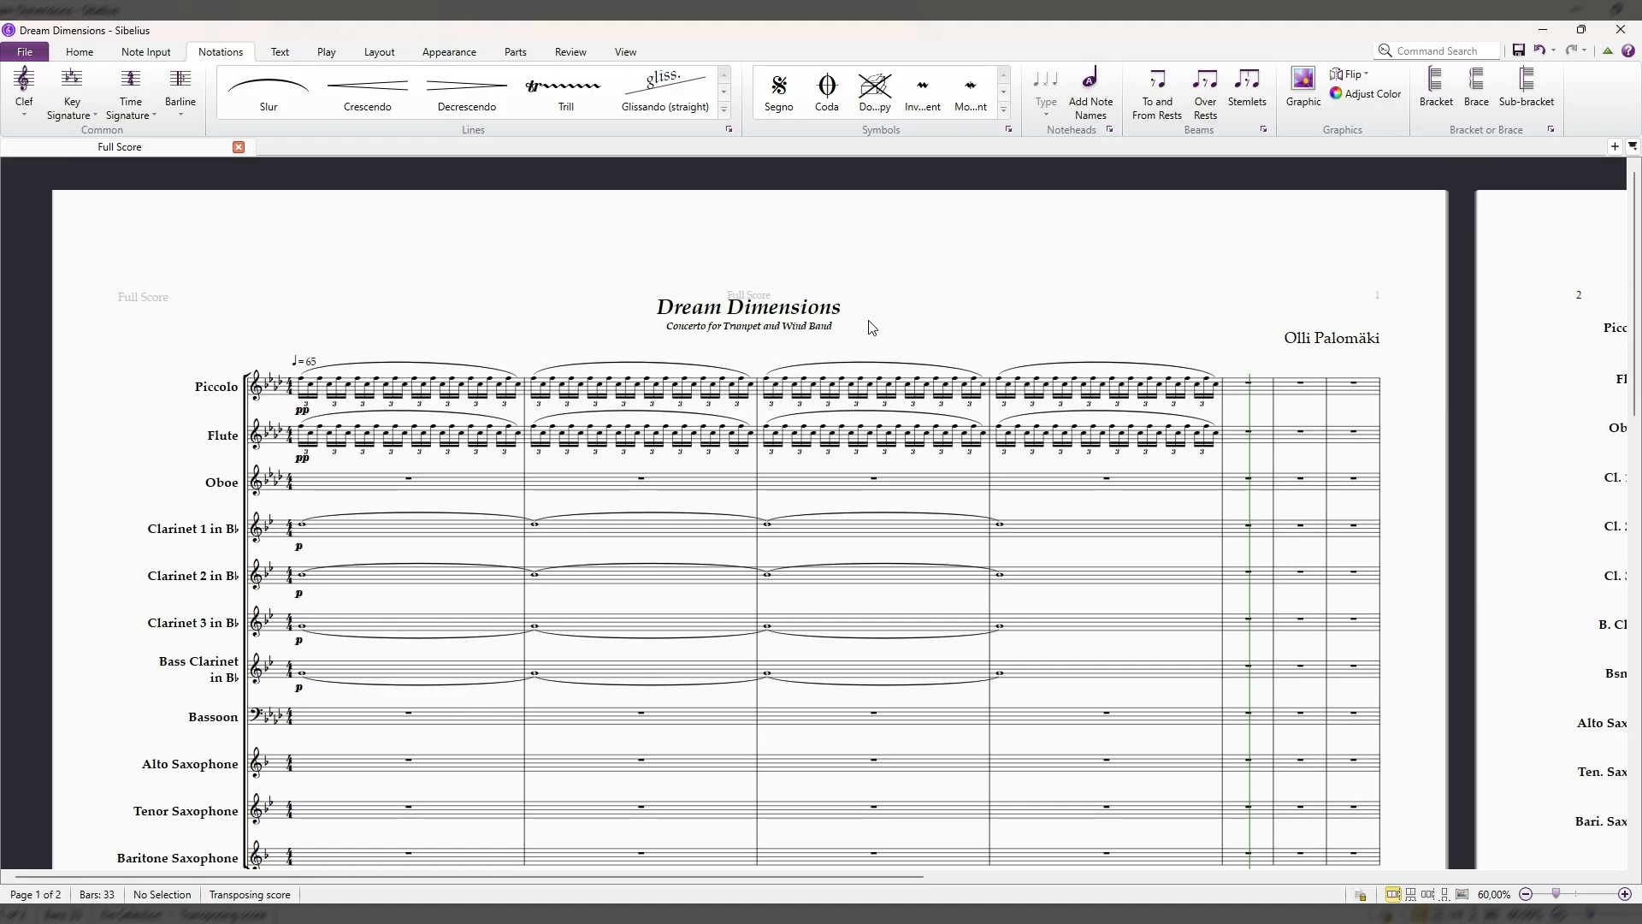
Review the title, the woodwind accompaniment and the Solo Trumpet melody in bars 1–5.
{"action": "left_click", "coordinate": [794, 311]}
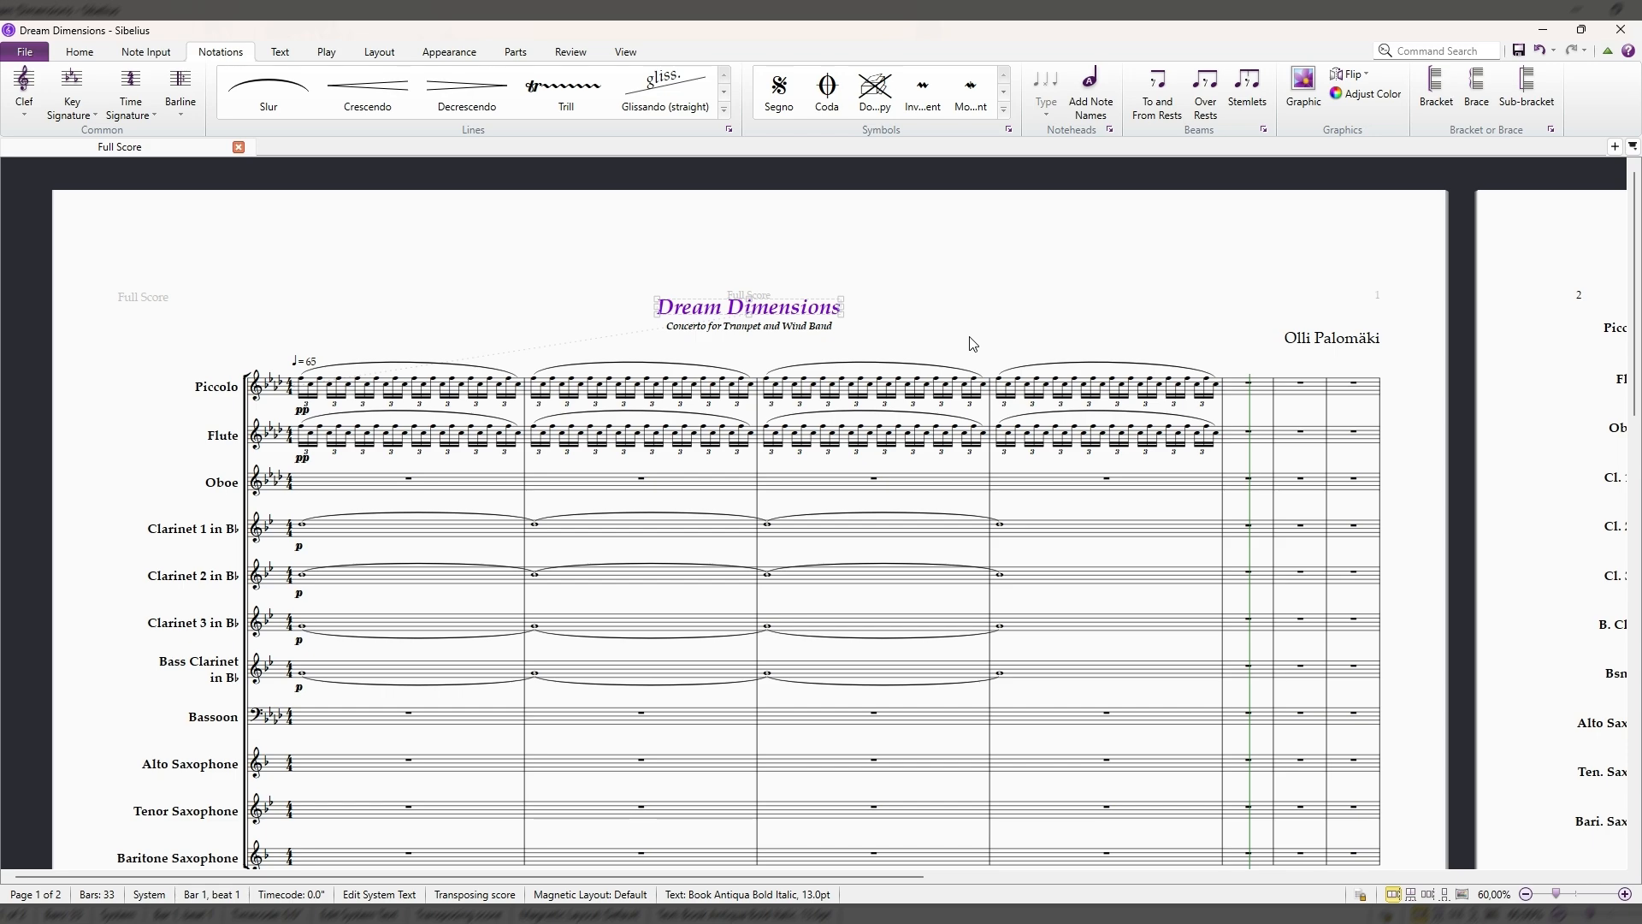
{"action": "key", "text": "Escape"}
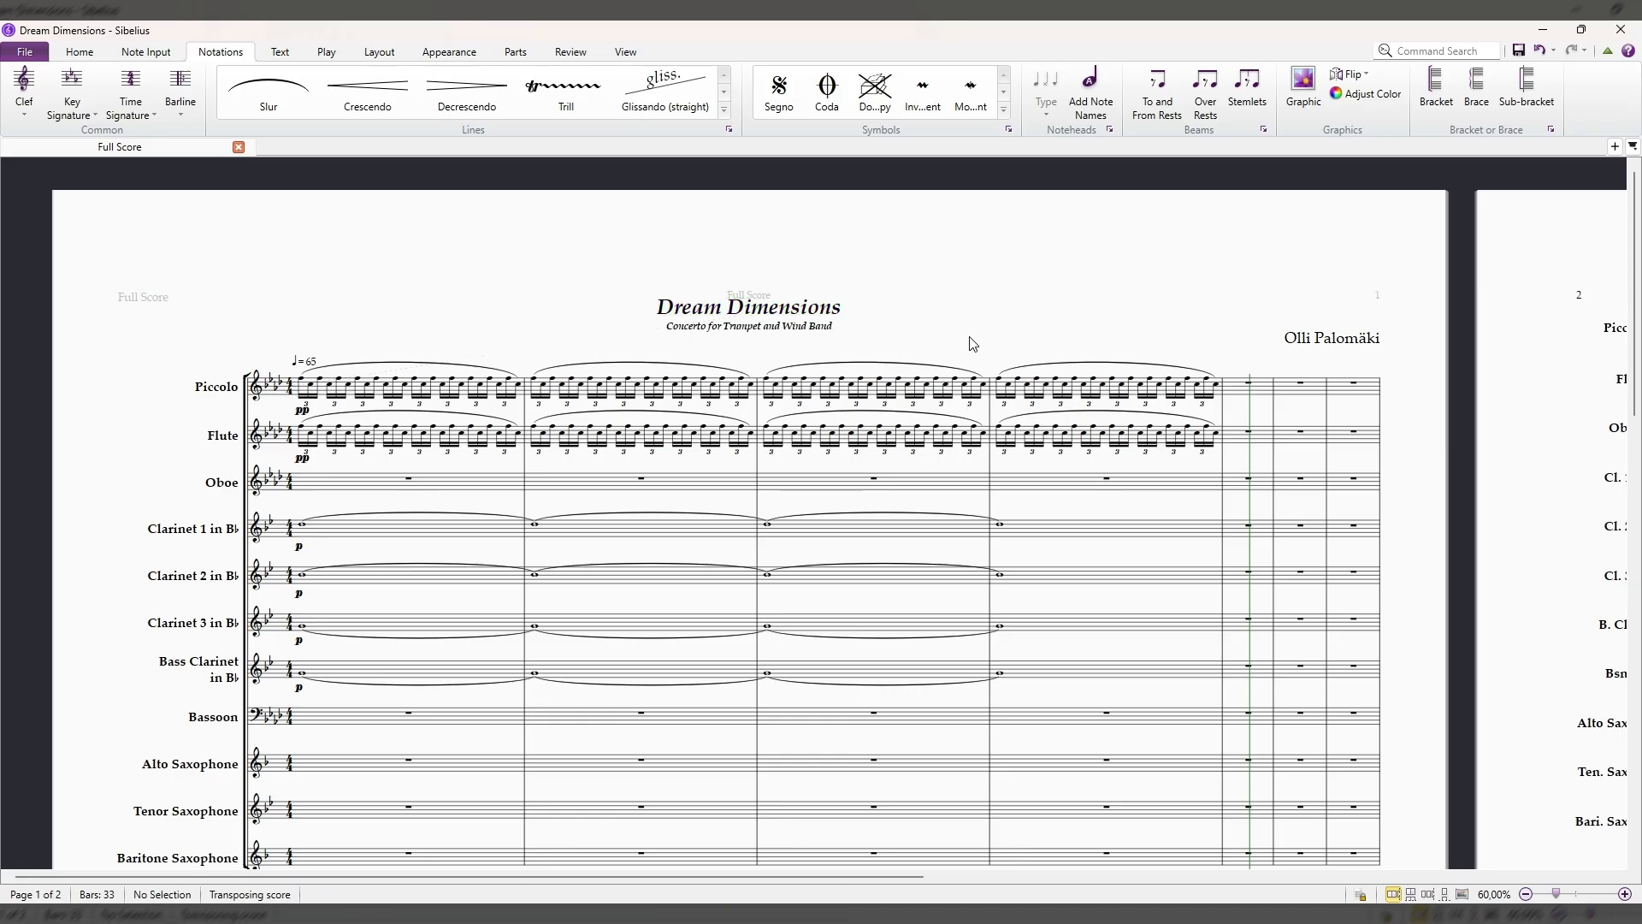
{"action": "scroll", "coordinate": [964, 343], "scroll_direction": "down", "scroll_amount": 3}
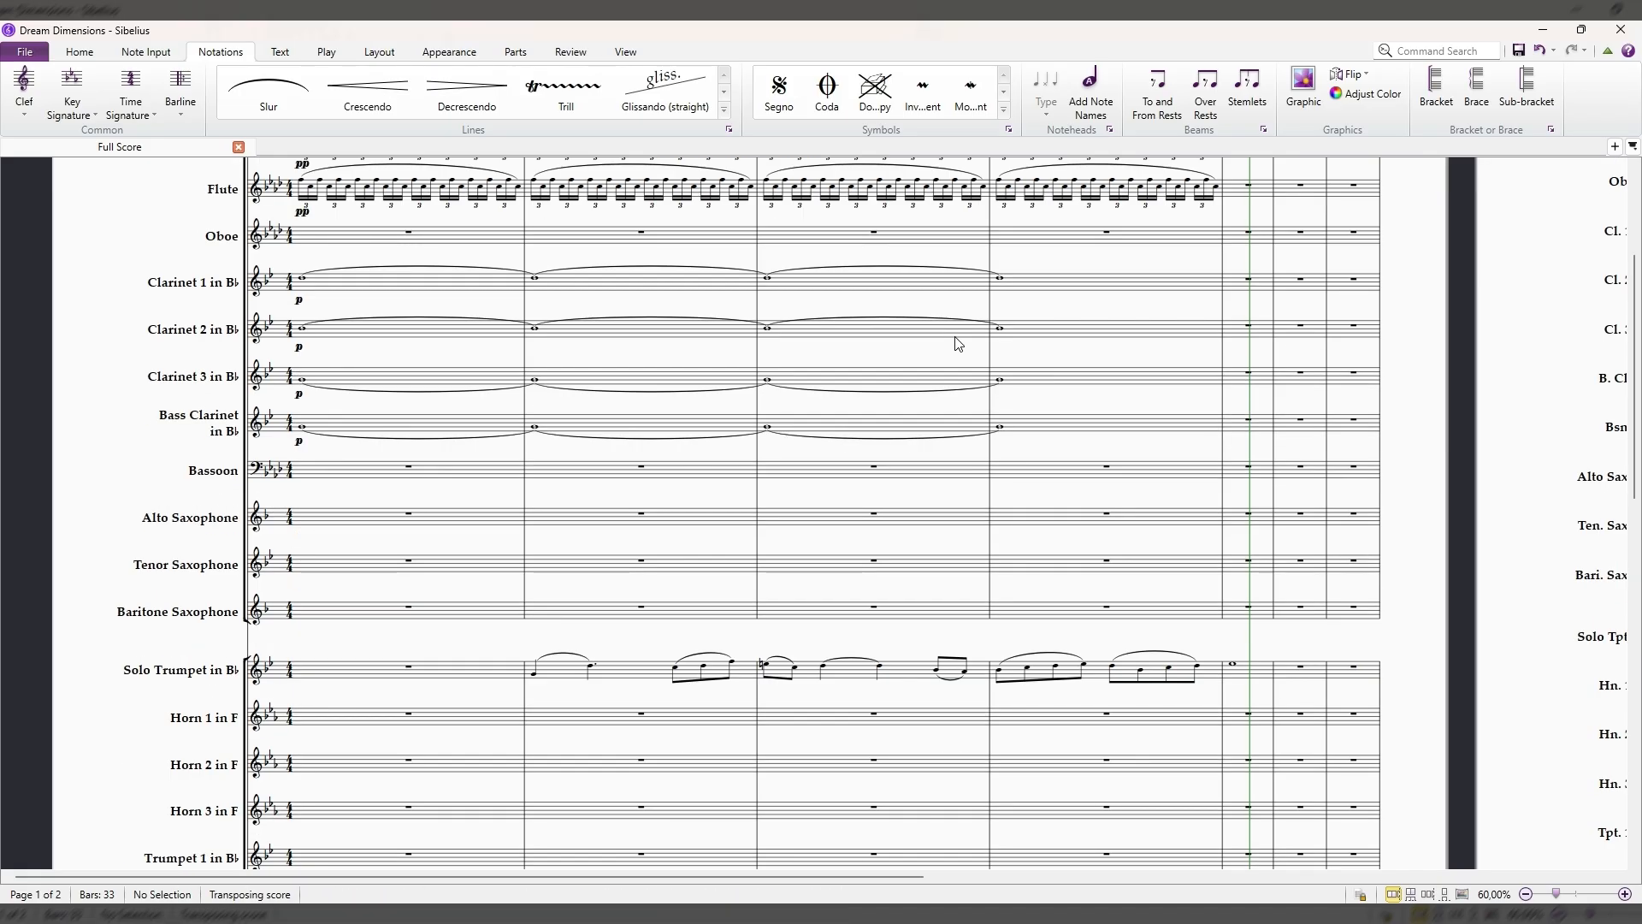
{"action": "scroll", "coordinate": [795, 360], "scroll_direction": "down", "scroll_amount": 10}
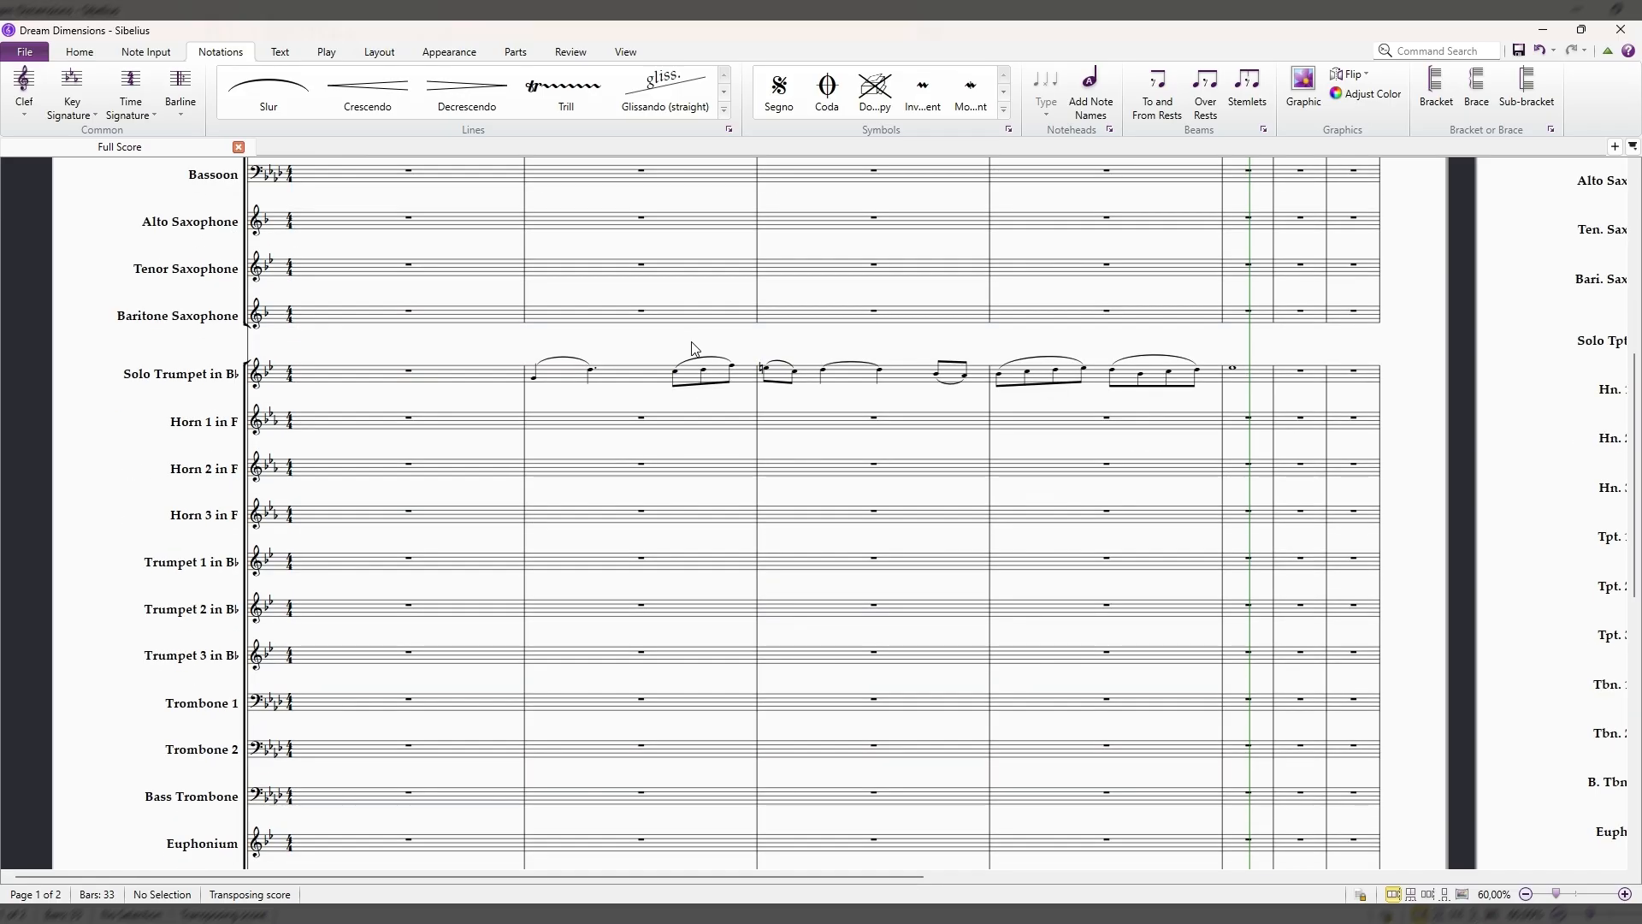
{"action": "scroll", "coordinate": [797, 460], "scroll_direction": "up", "scroll_amount": 8}
{"action": "scroll", "coordinate": [797, 460], "scroll_direction": "up", "scroll_amount": 4}
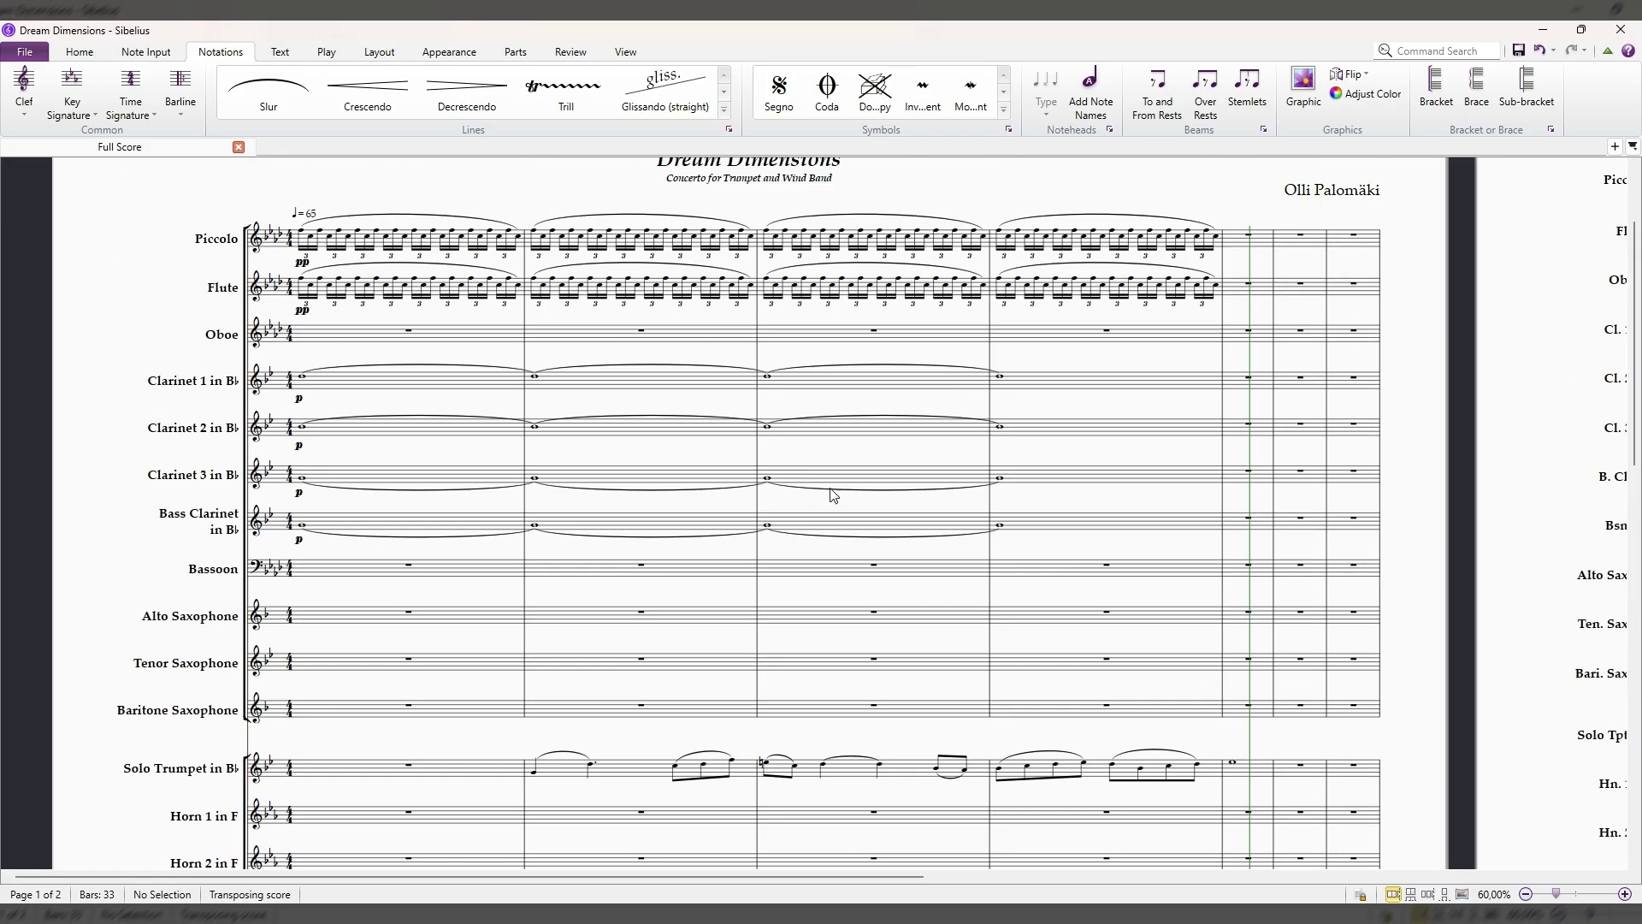
{"action": "scroll", "coordinate": [1078, 406], "scroll_direction": "down", "scroll_amount": 1}
{"action": "scroll", "coordinate": [1078, 405], "scroll_direction": "down", "scroll_amount": 2}
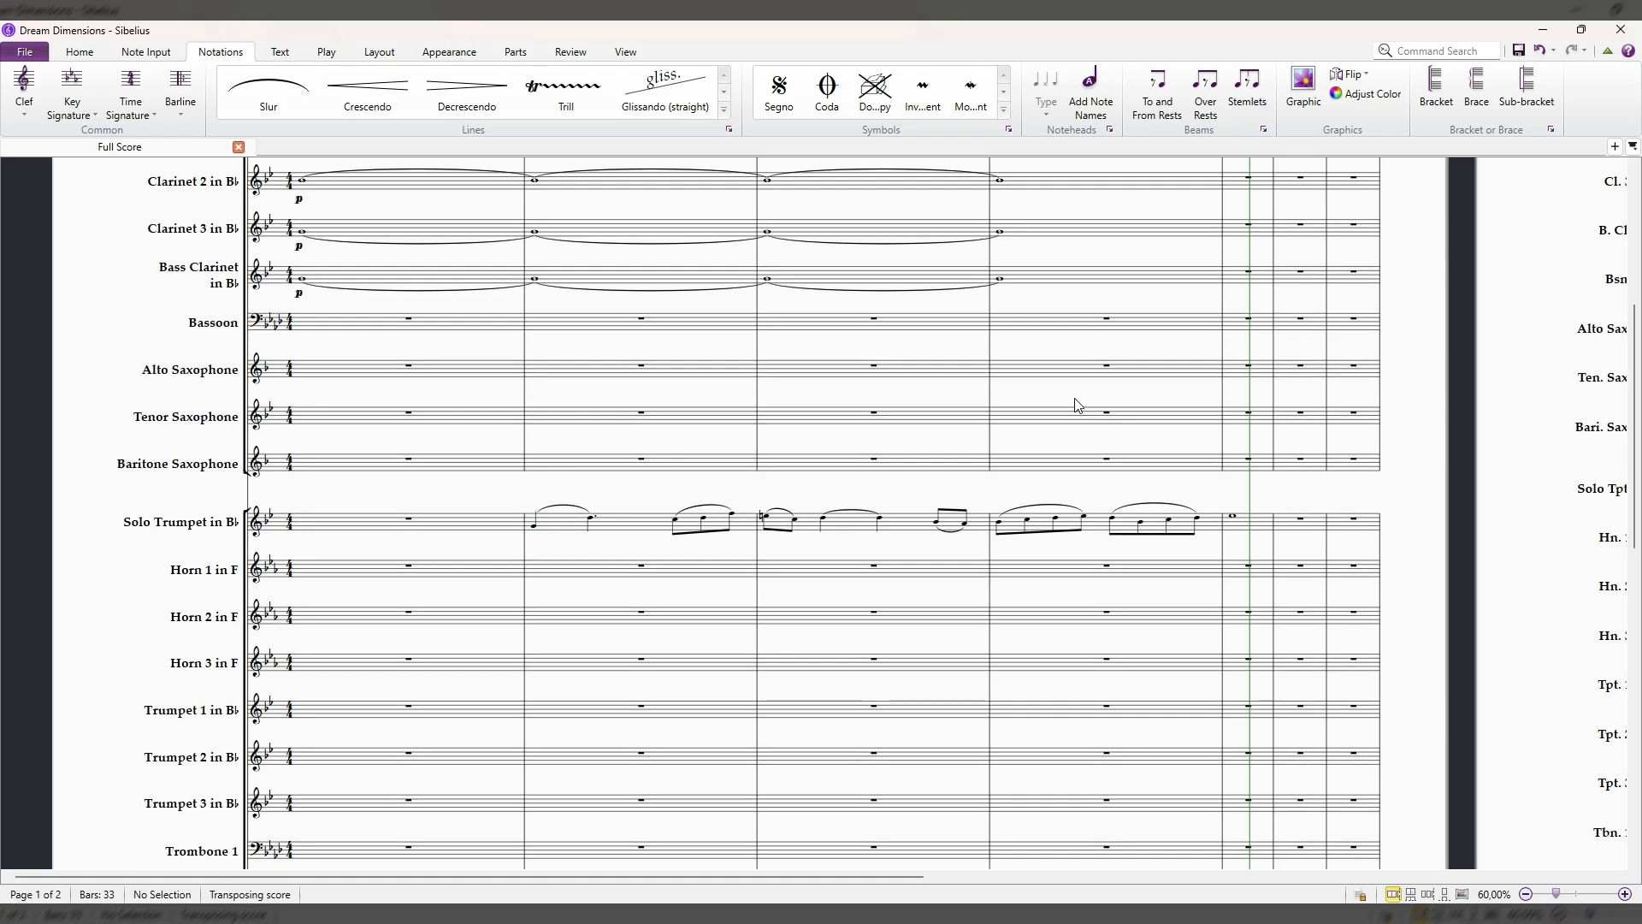
{"action": "scroll", "coordinate": [1078, 402], "scroll_direction": "up", "scroll_amount": 4}
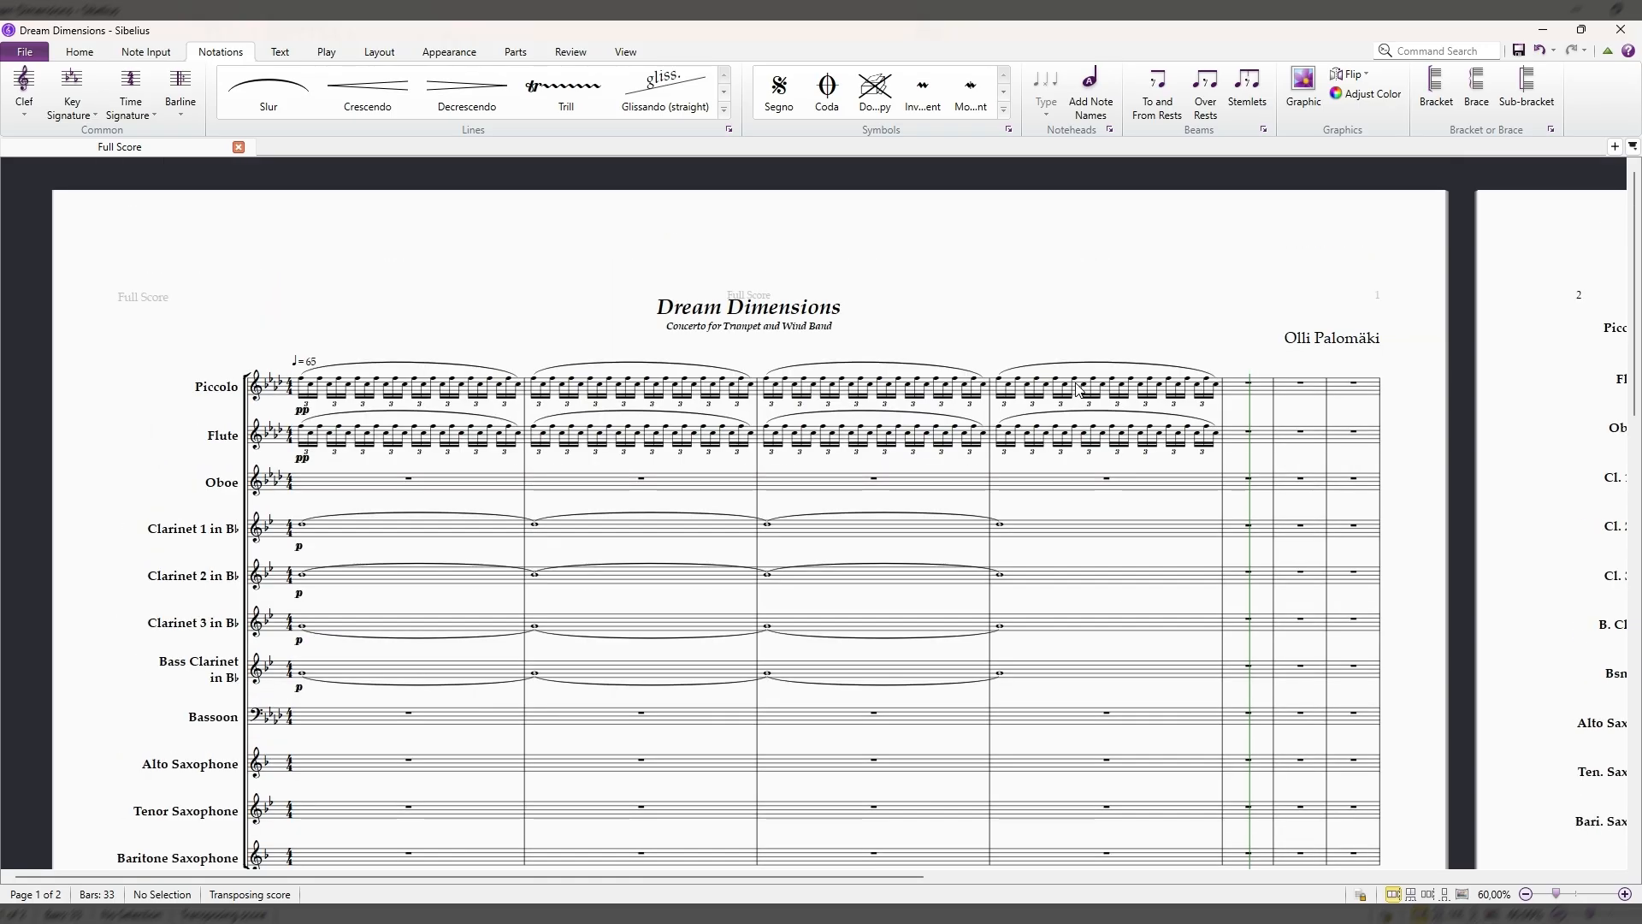
{"action": "scroll", "coordinate": [1079, 389], "scroll_direction": "down", "scroll_amount": 2}
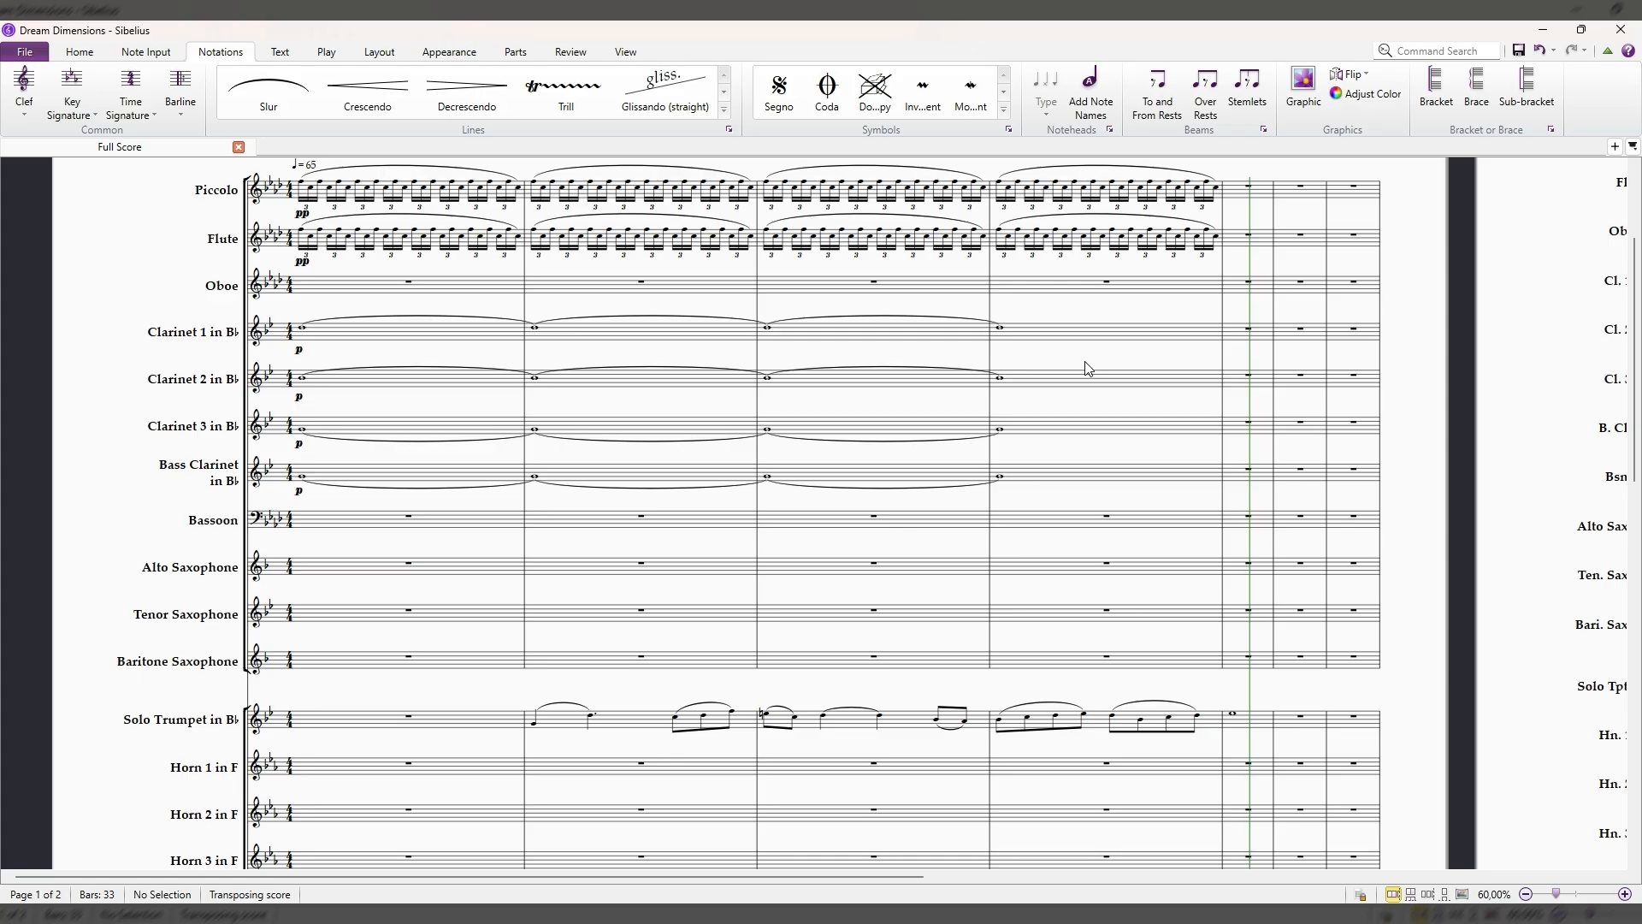
{"action": "scroll", "coordinate": [1087, 369], "scroll_direction": "up", "scroll_amount": 1}
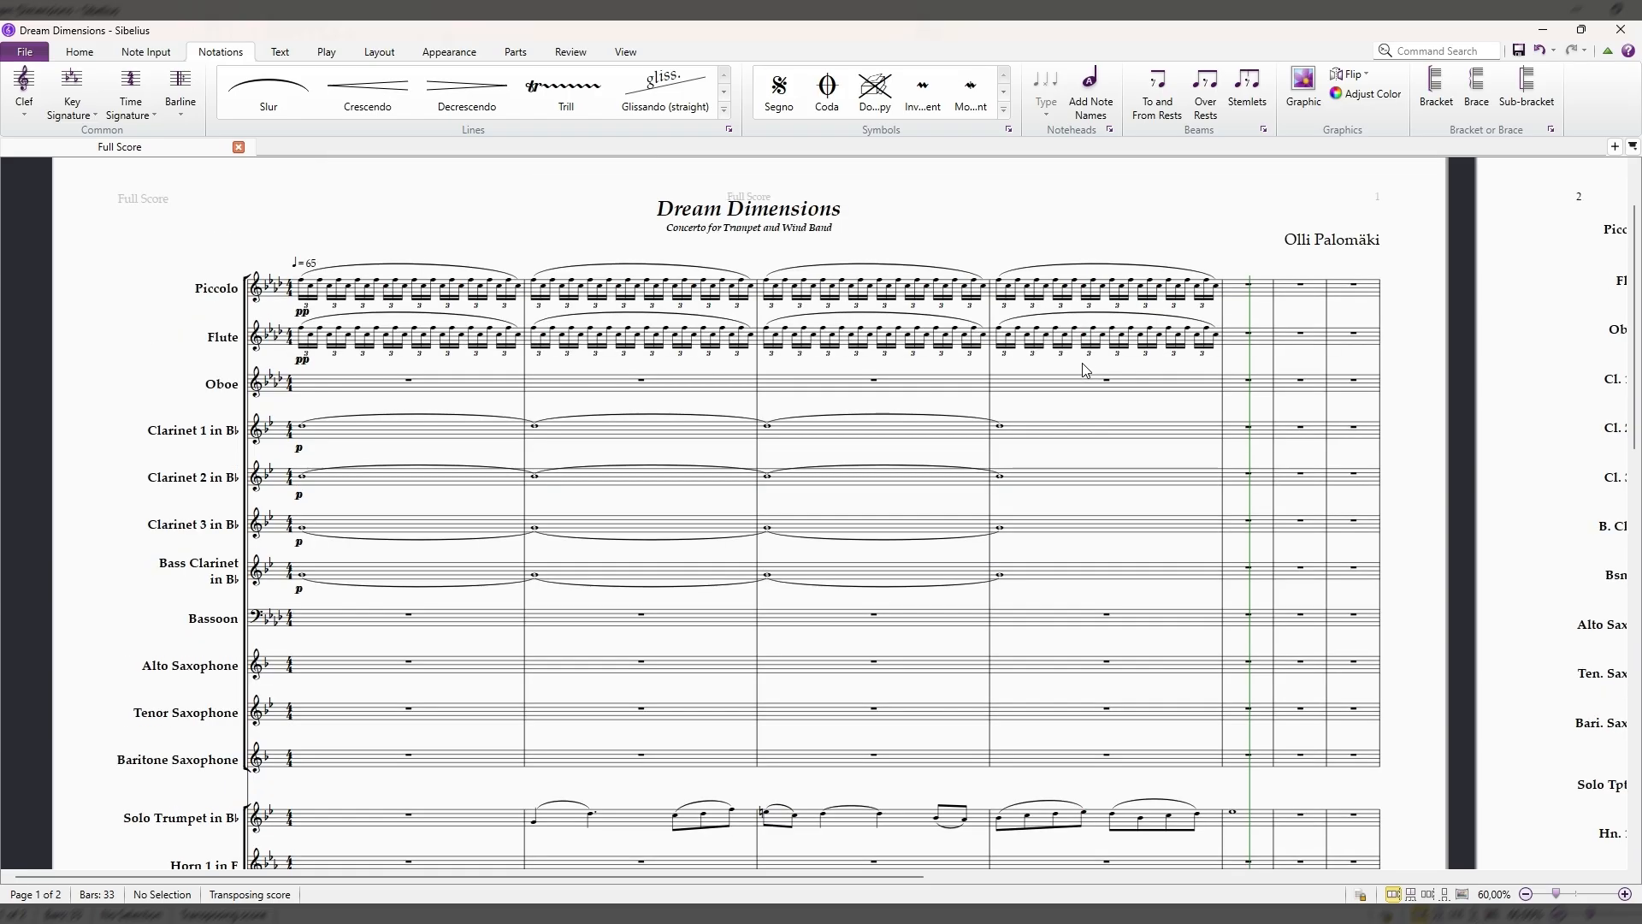
{"action": "scroll", "coordinate": [1083, 377], "scroll_direction": "down", "scroll_amount": 1}
{"action": "scroll", "coordinate": [1076, 412], "scroll_direction": "up", "scroll_amount": 2}
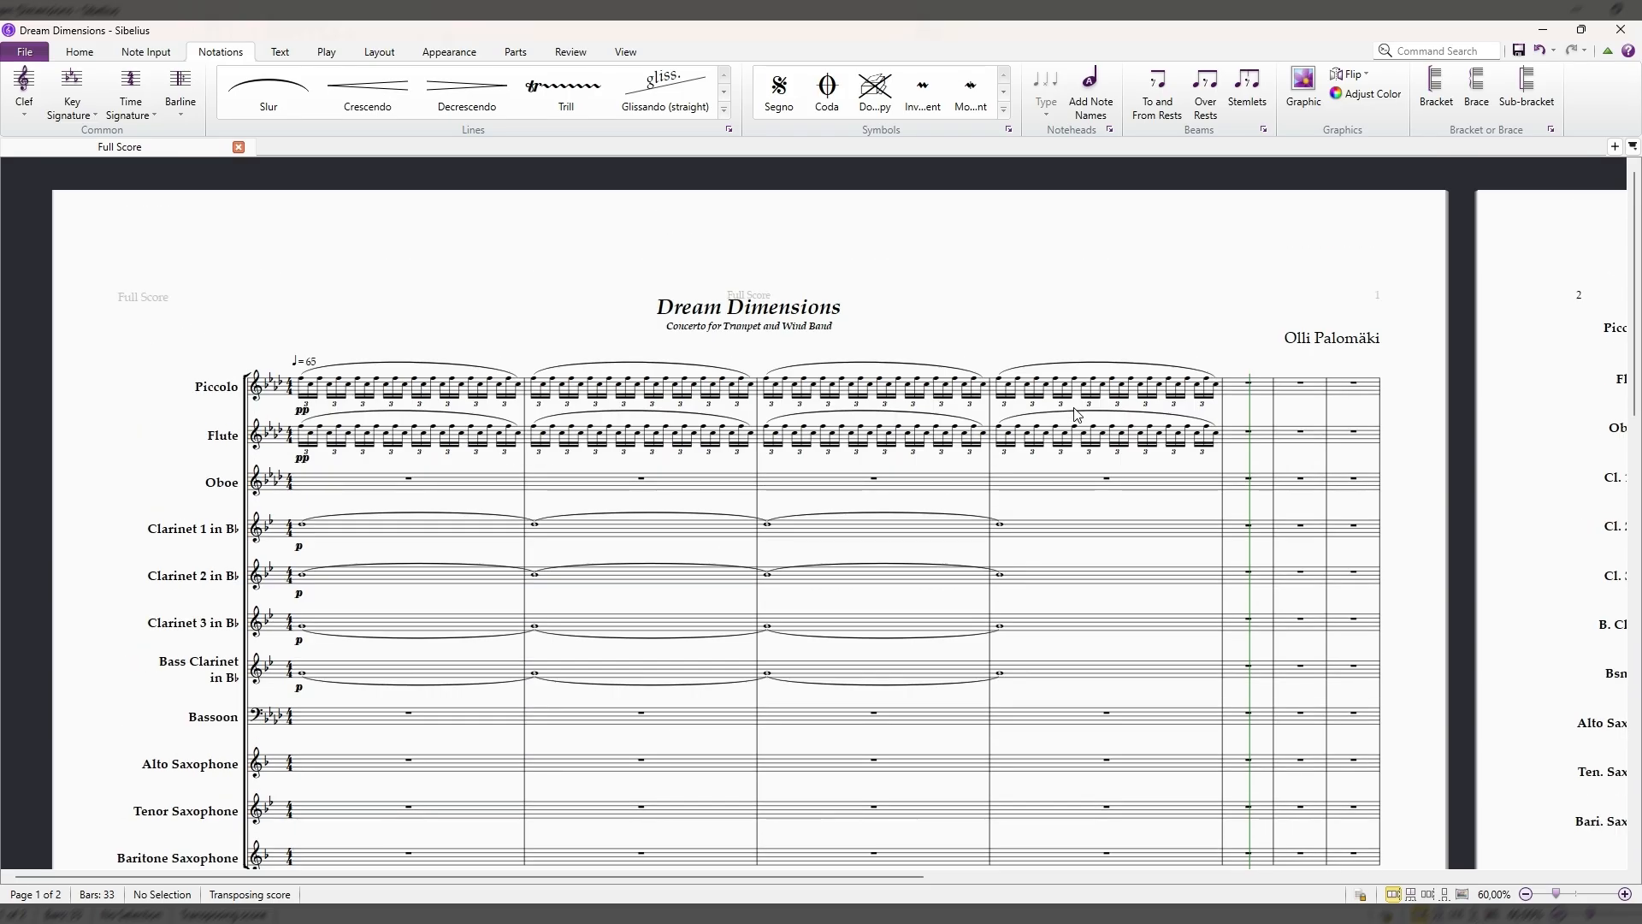
{"action": "scroll", "coordinate": [1075, 505], "scroll_direction": "down", "scroll_amount": 1}
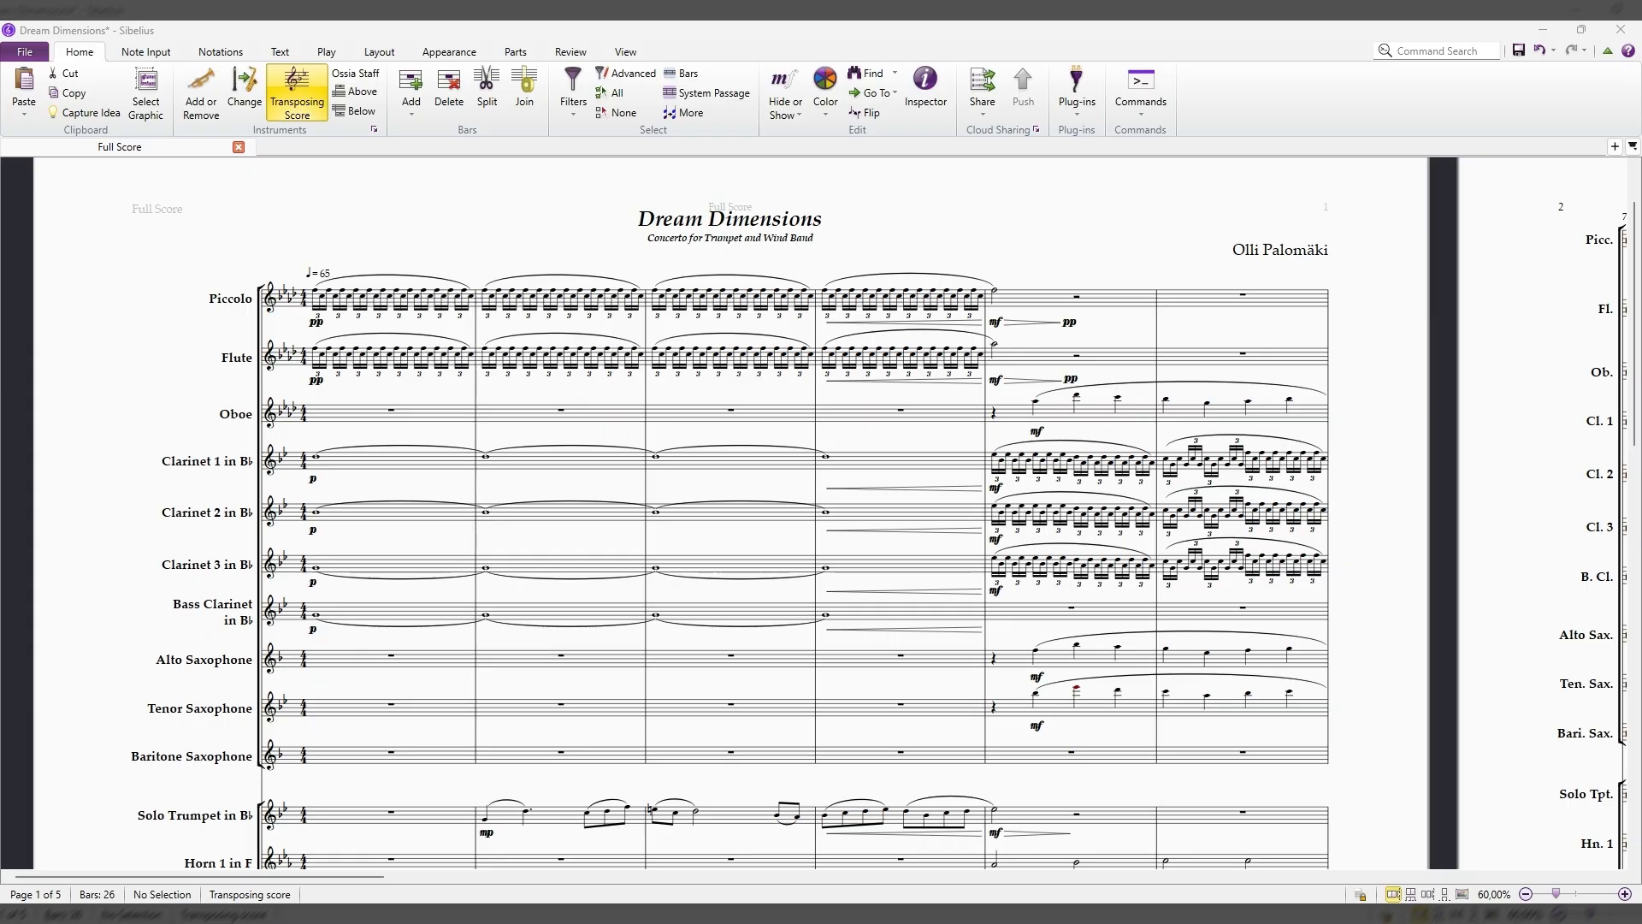
Examine the expanded woodwind, Solo Trumpet and Horn parts in bars 1–6 of the 26-bar version.
{"action": "scroll", "coordinate": [1351, 444], "scroll_direction": "down", "scroll_amount": 5}
{"action": "scroll", "coordinate": [1350, 444], "scroll_direction": "up", "scroll_amount": 6}
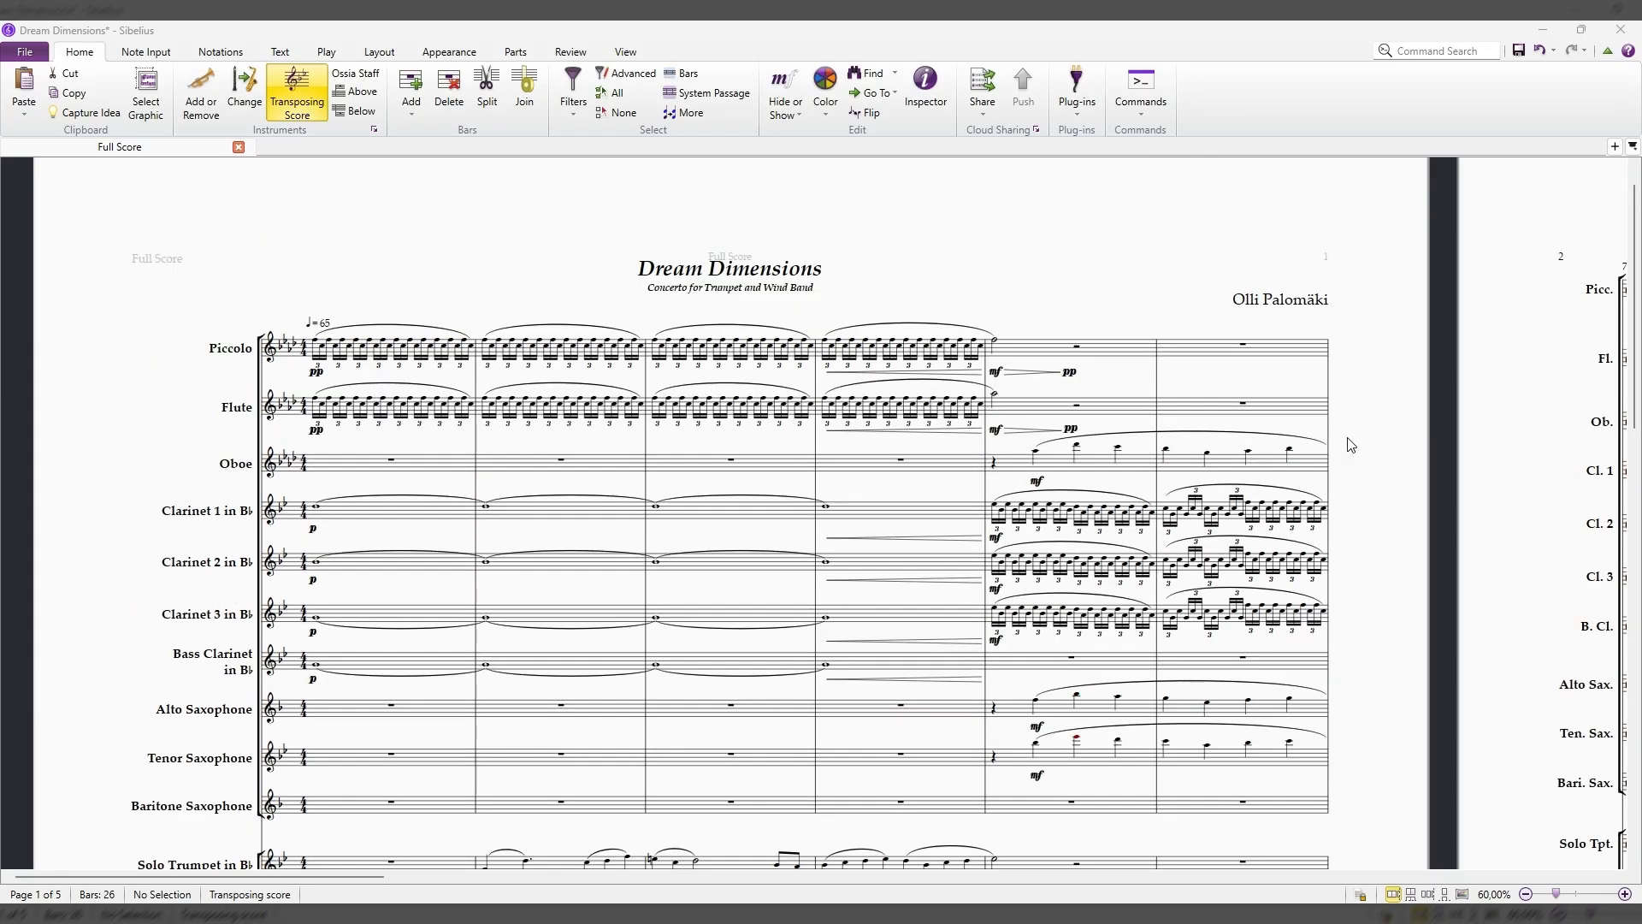
{"action": "left_click_drag", "start_coordinate": [1351, 444], "coordinate": [1289, 410]}
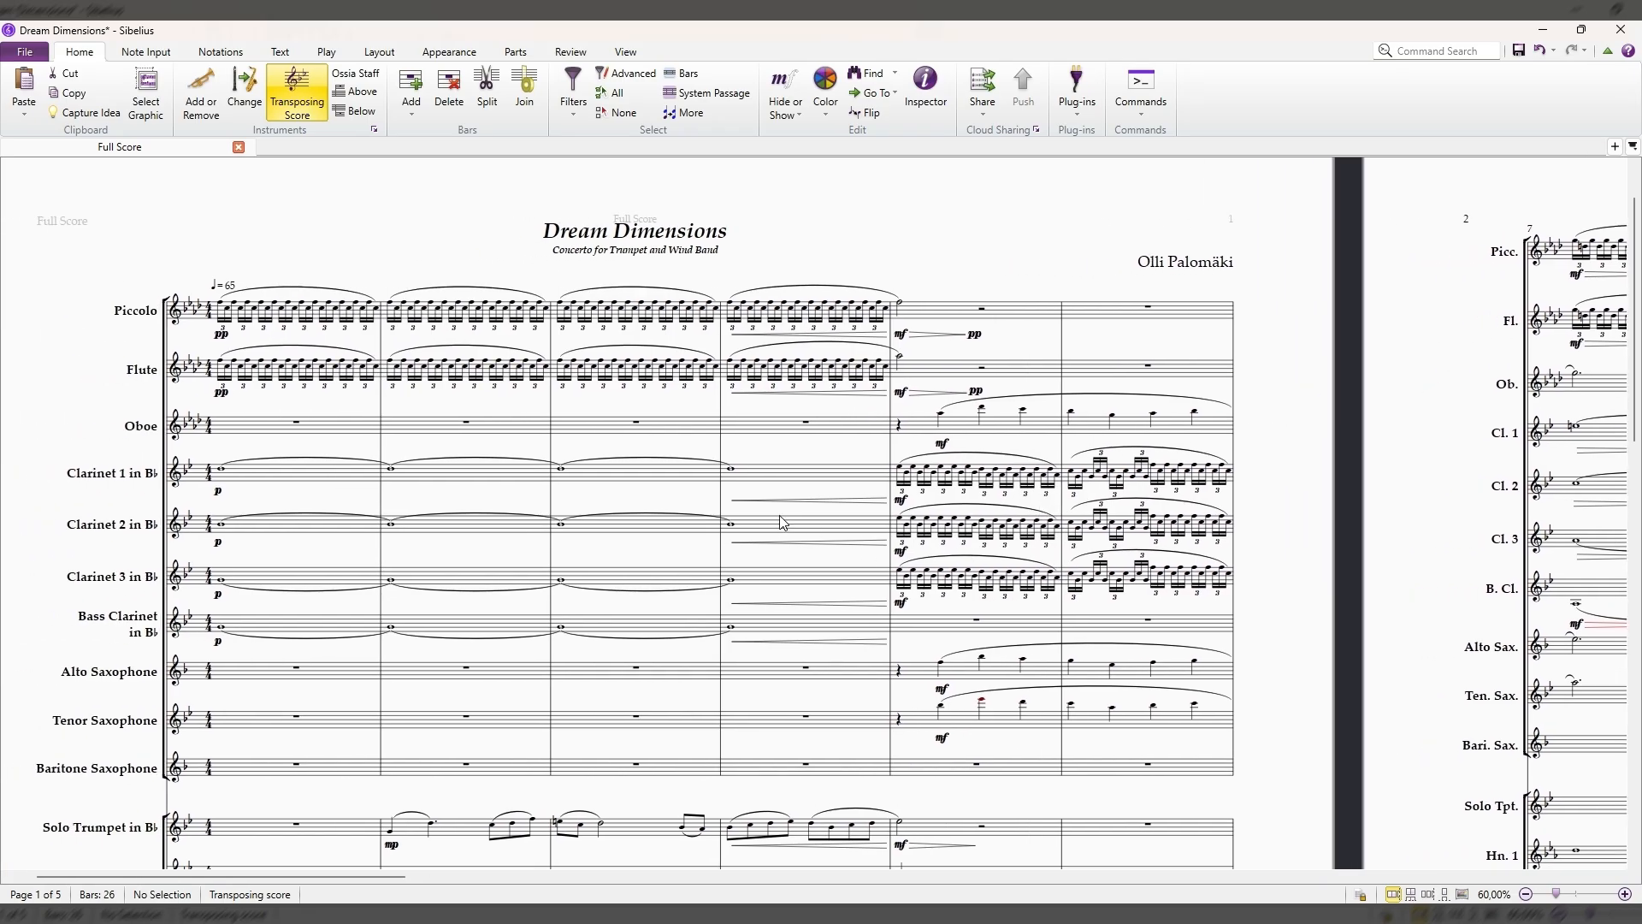
{"action": "scroll", "coordinate": [791, 449], "scroll_direction": "down", "scroll_amount": 3}
{"action": "scroll", "coordinate": [795, 444], "scroll_direction": "down", "scroll_amount": 3}
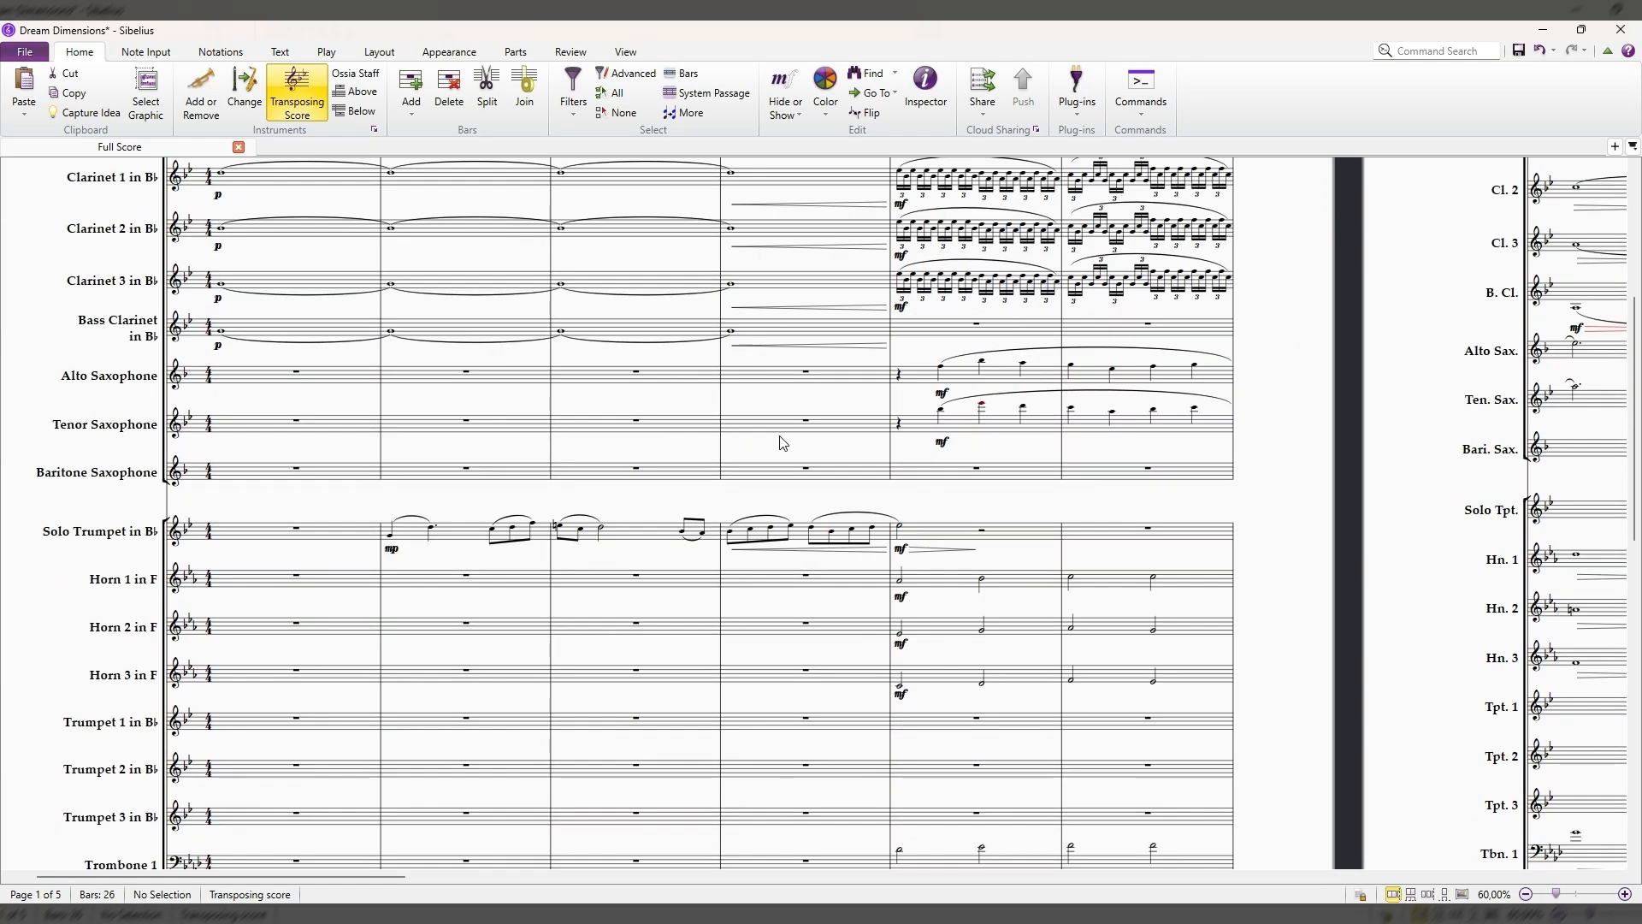
{"action": "left_click", "coordinate": [481, 537]}
{"action": "key", "text": "Escape"}
{"action": "scroll", "coordinate": [796, 528], "scroll_direction": "up", "scroll_amount": 6}
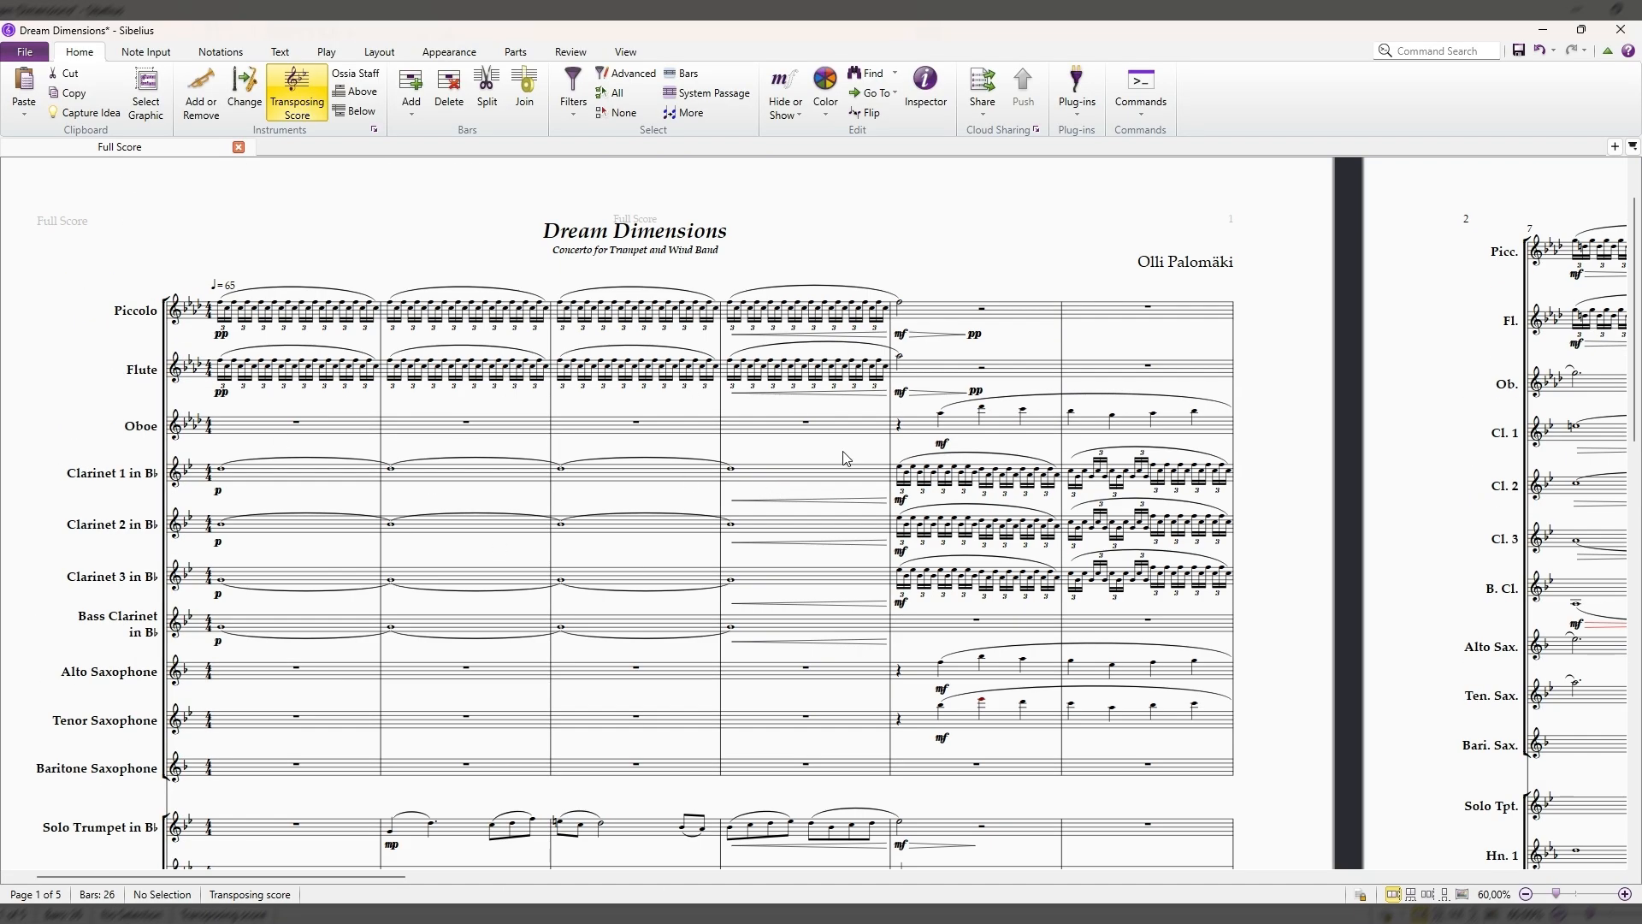
Examine the trombone, Euphonium, Tuba, Timpani and percussion staves at the end of page 1 and start of page 2.
{"action": "scroll", "coordinate": [487, 504], "scroll_direction": "down", "scroll_amount": 16}
{"action": "scroll", "coordinate": [481, 624], "scroll_direction": "down", "scroll_amount": 9}
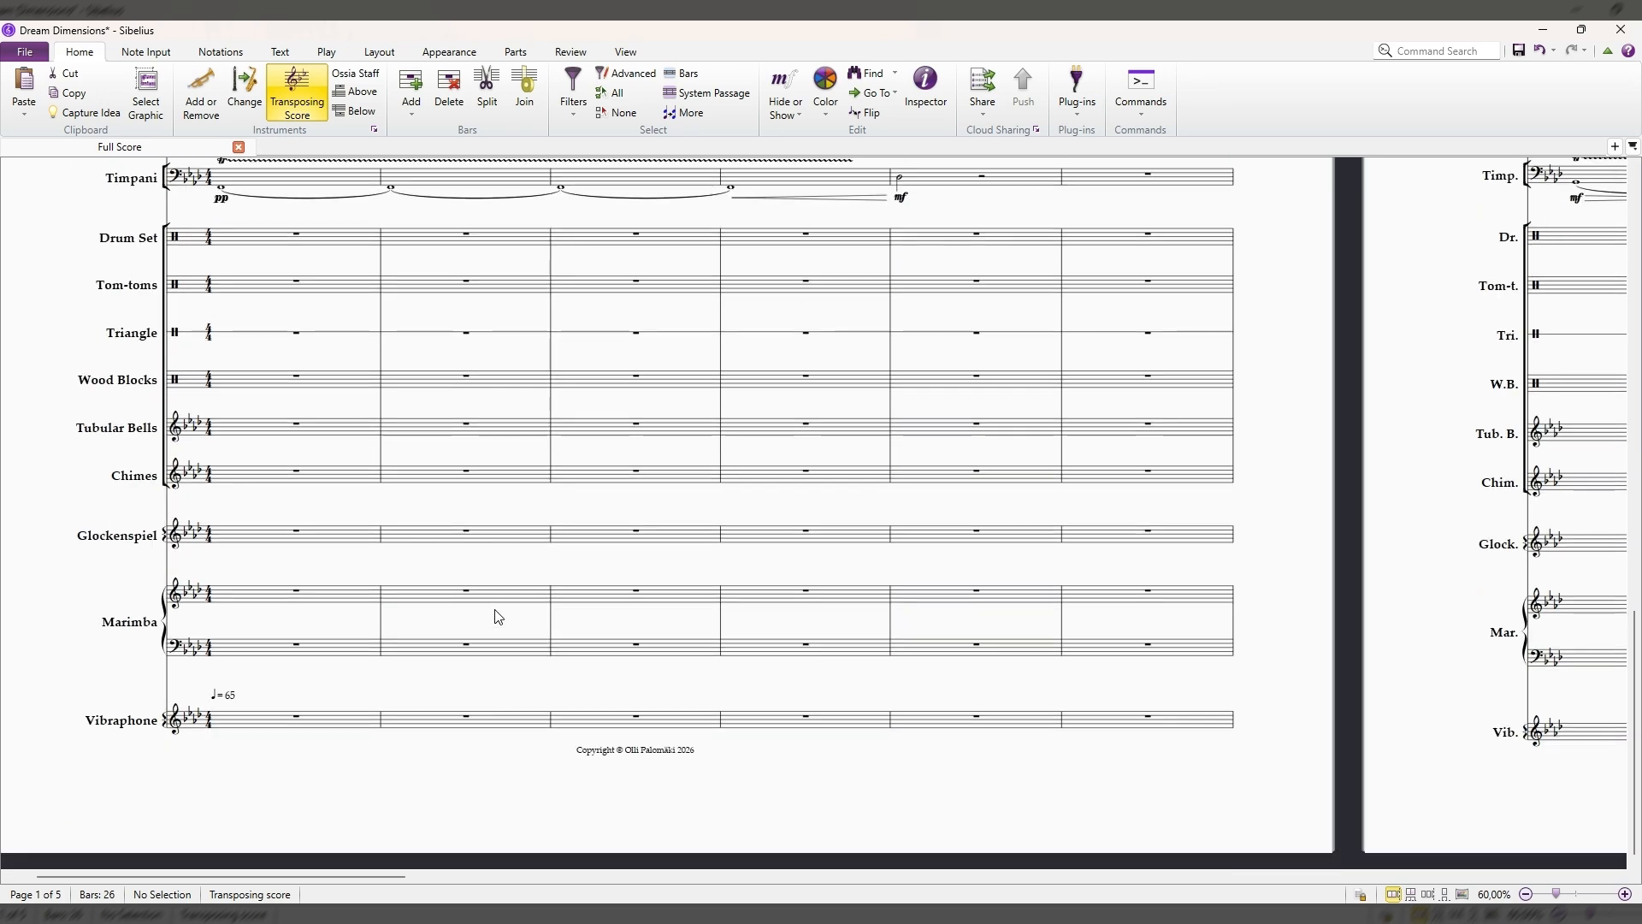
{"action": "scroll", "coordinate": [514, 612], "scroll_direction": "up", "scroll_amount": 1}
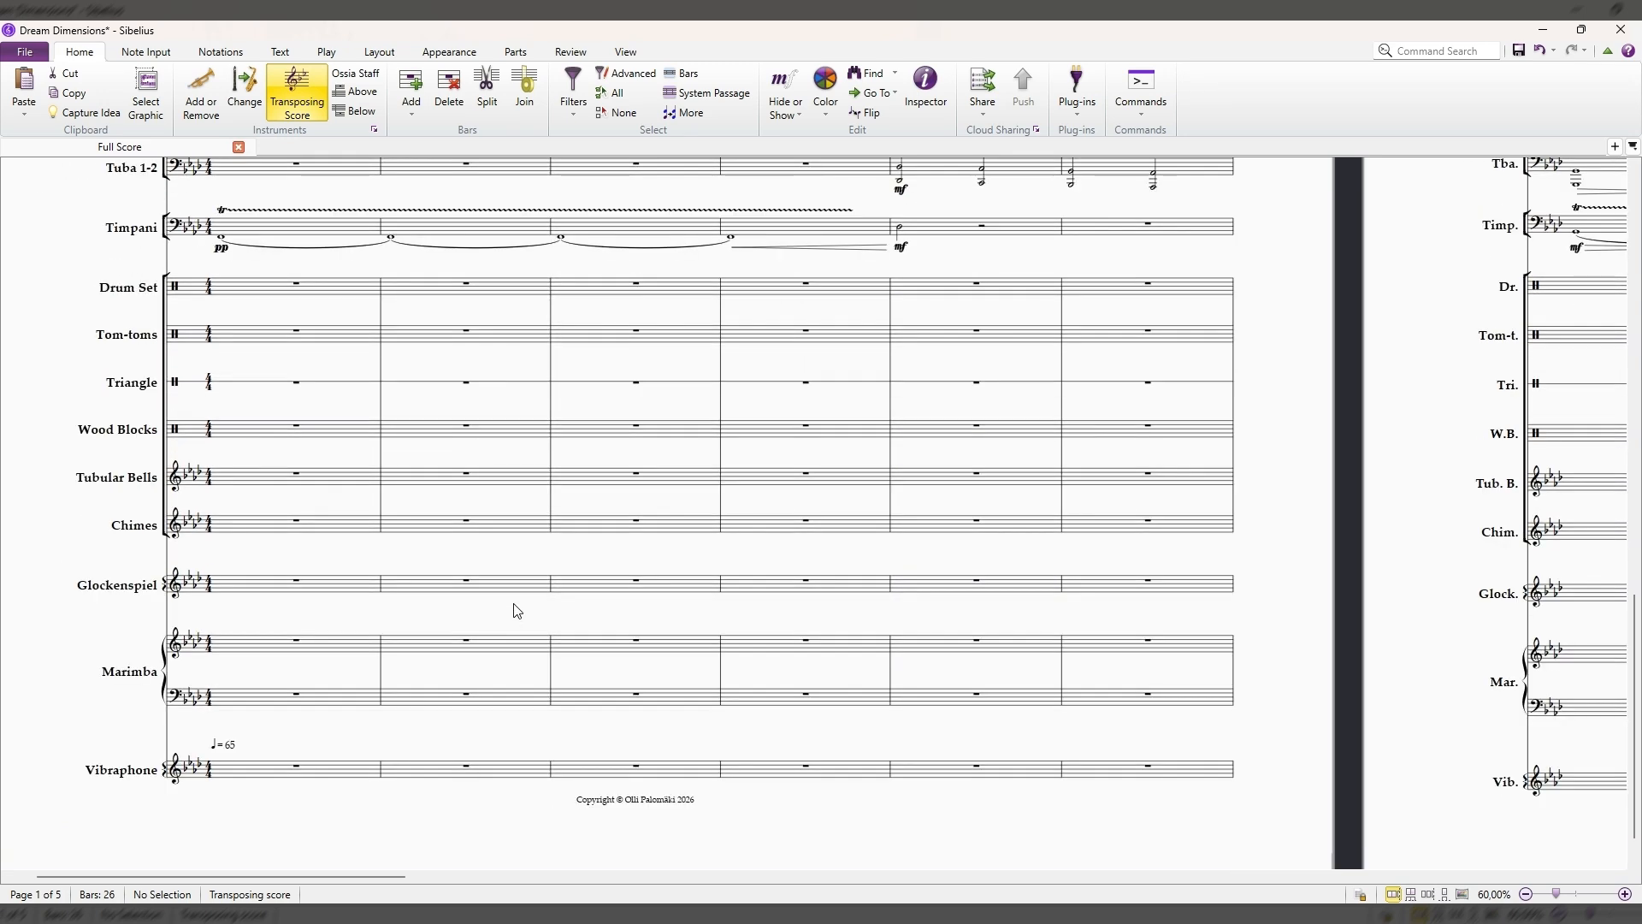
{"action": "scroll", "coordinate": [515, 611], "scroll_direction": "down", "scroll_amount": 1}
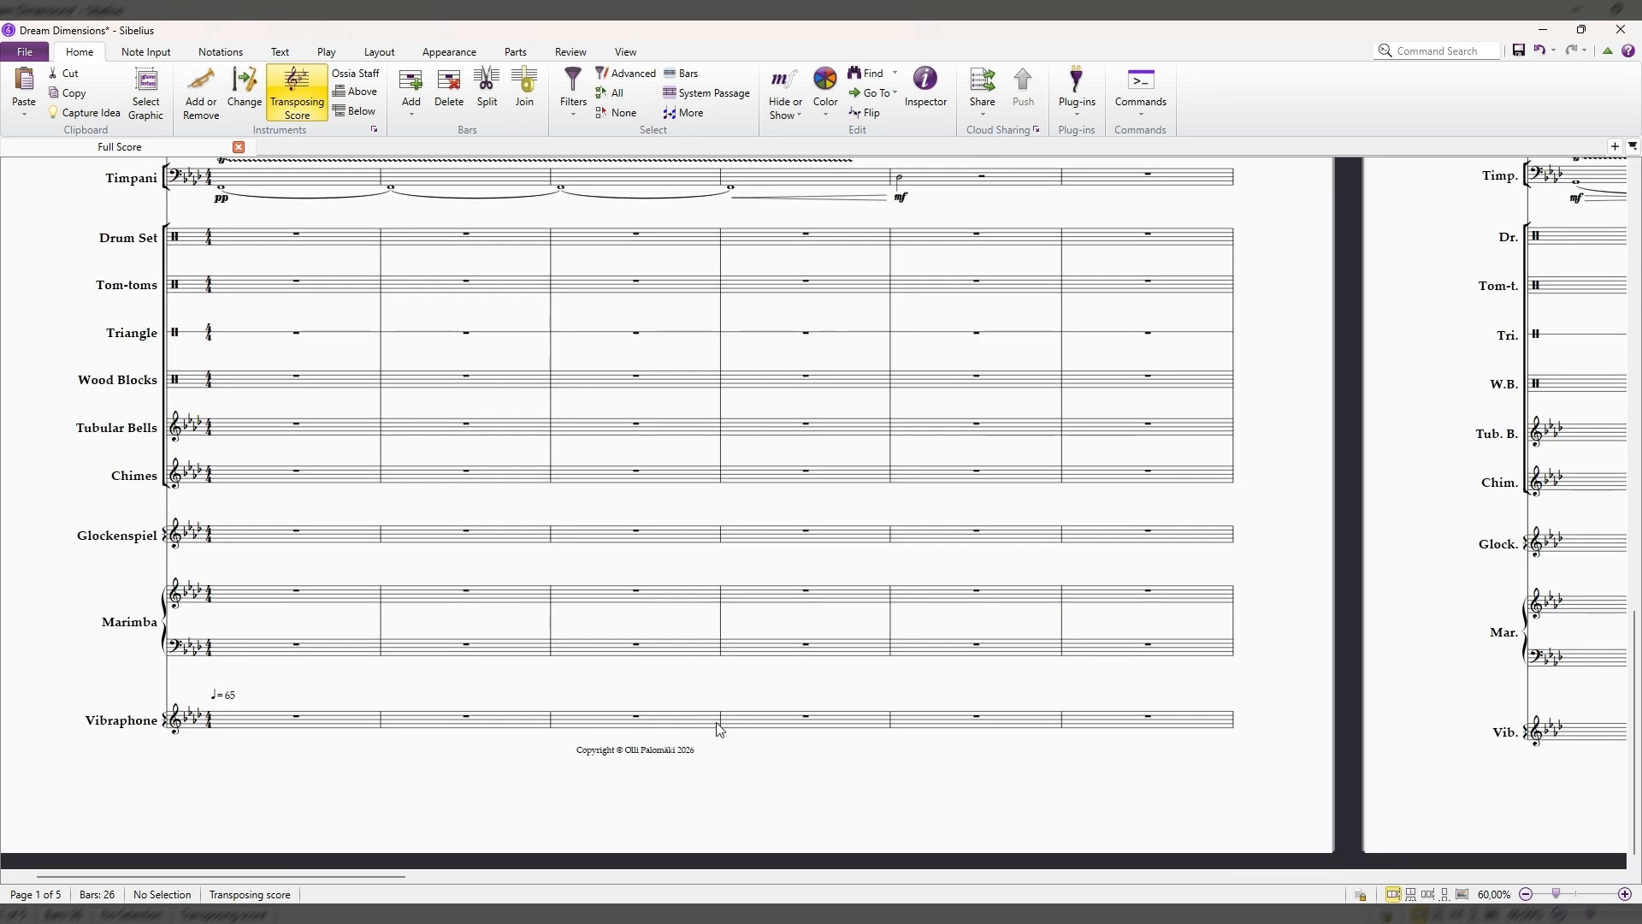
{"action": "left_click_drag", "start_coordinate": [315, 877], "coordinate": [369, 885]}
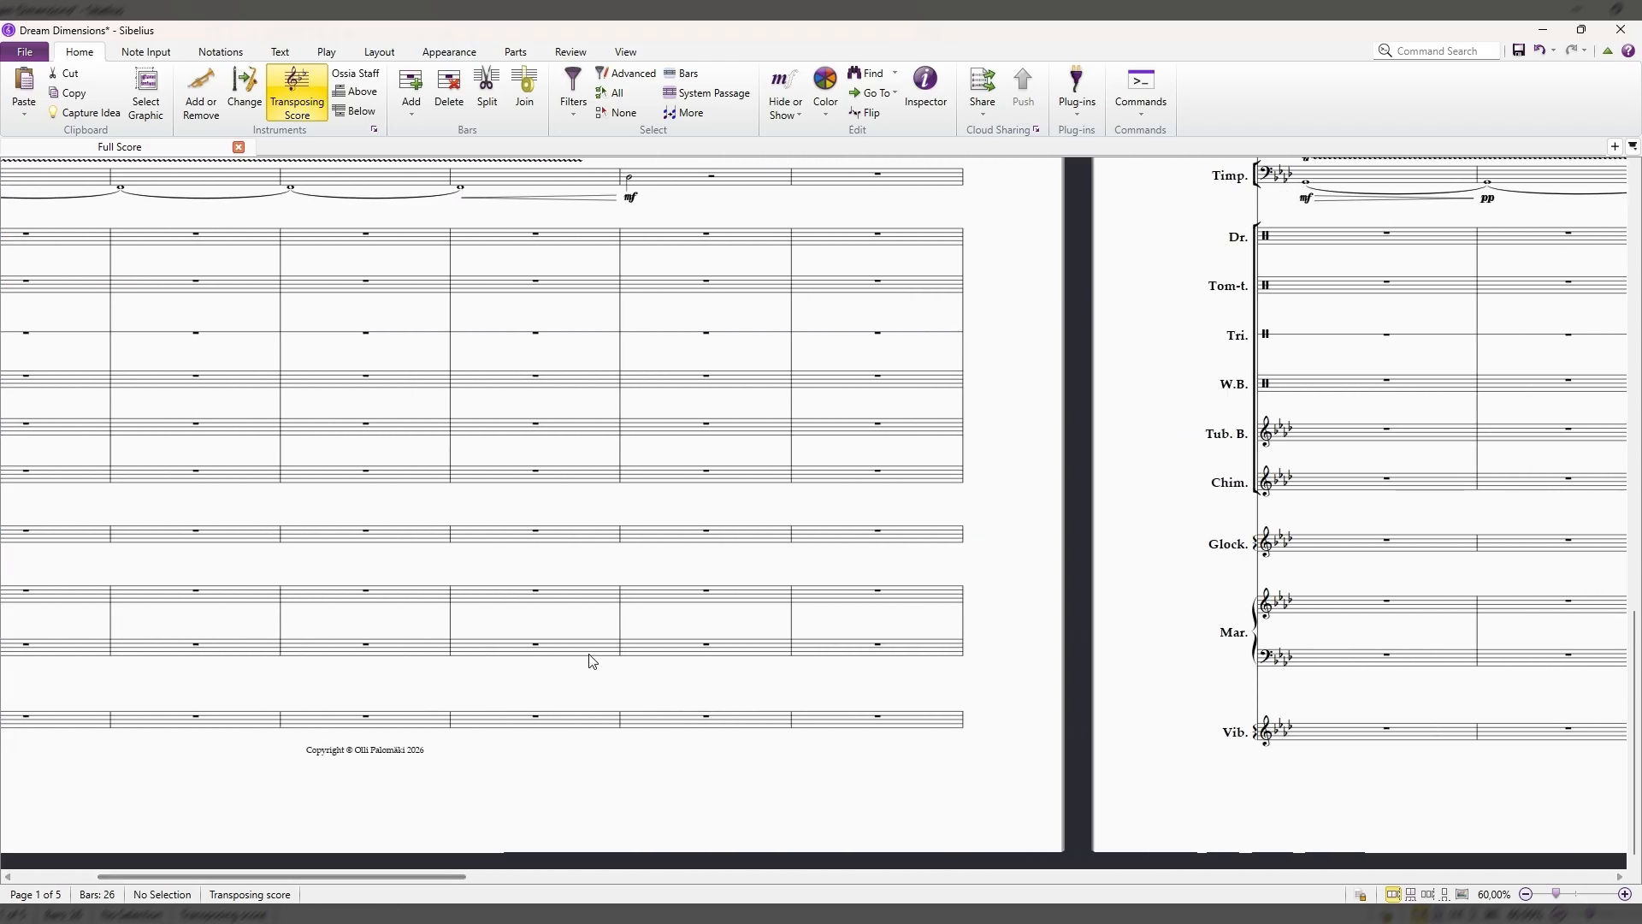
{"action": "scroll", "coordinate": [598, 651], "scroll_direction": "up", "scroll_amount": 7}
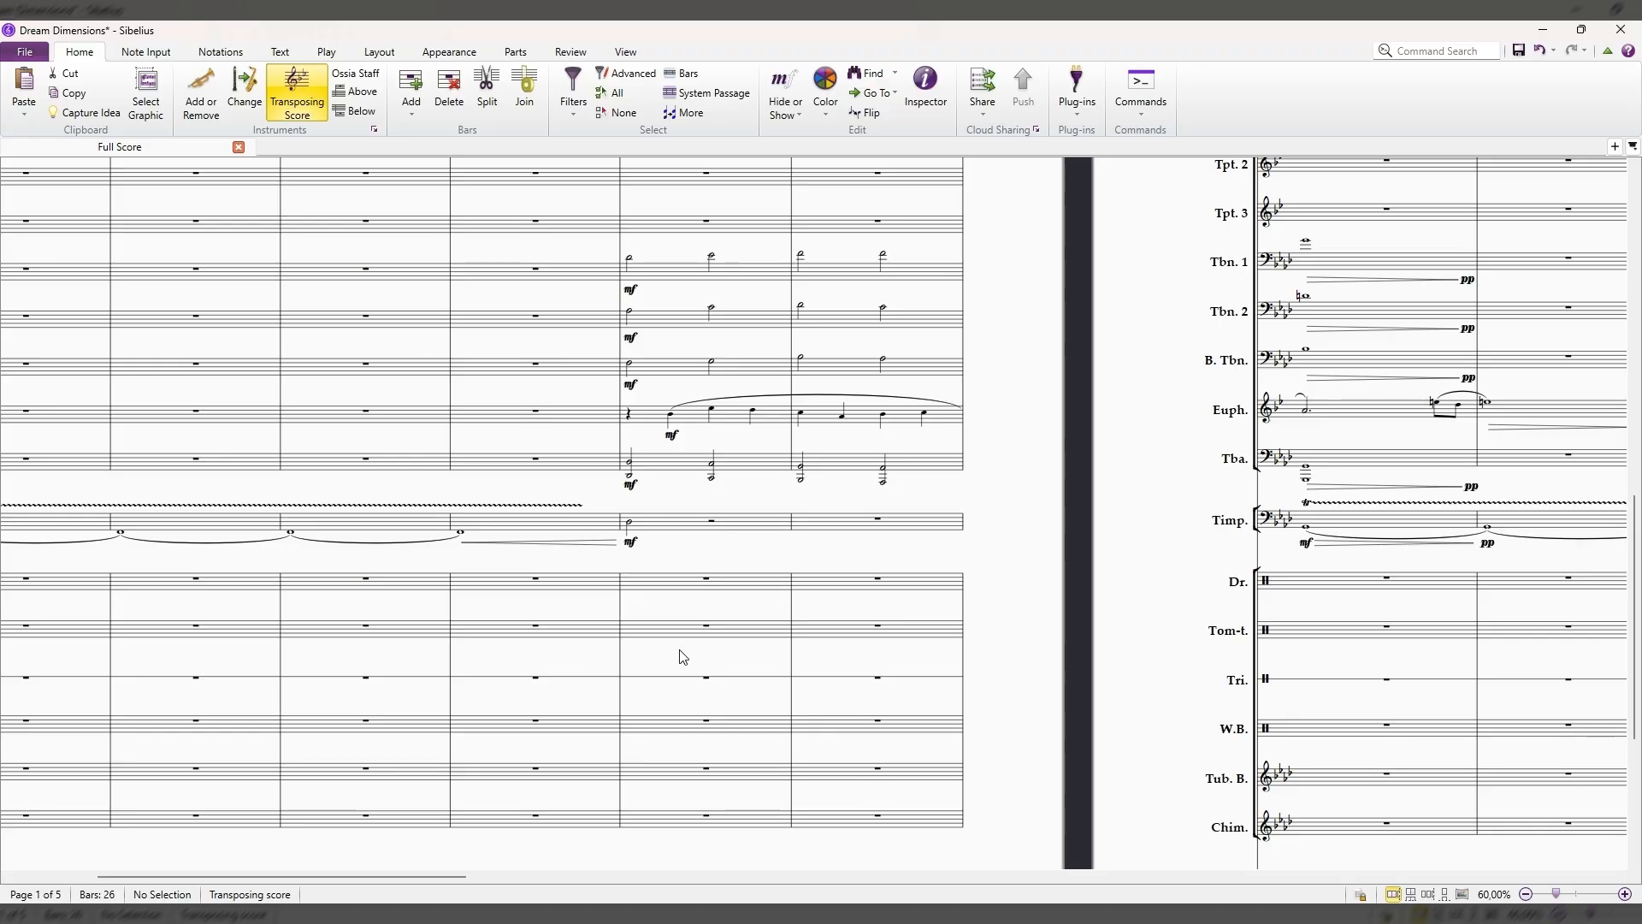
{"action": "scroll", "coordinate": [676, 661], "scroll_direction": "down", "scroll_amount": 7}
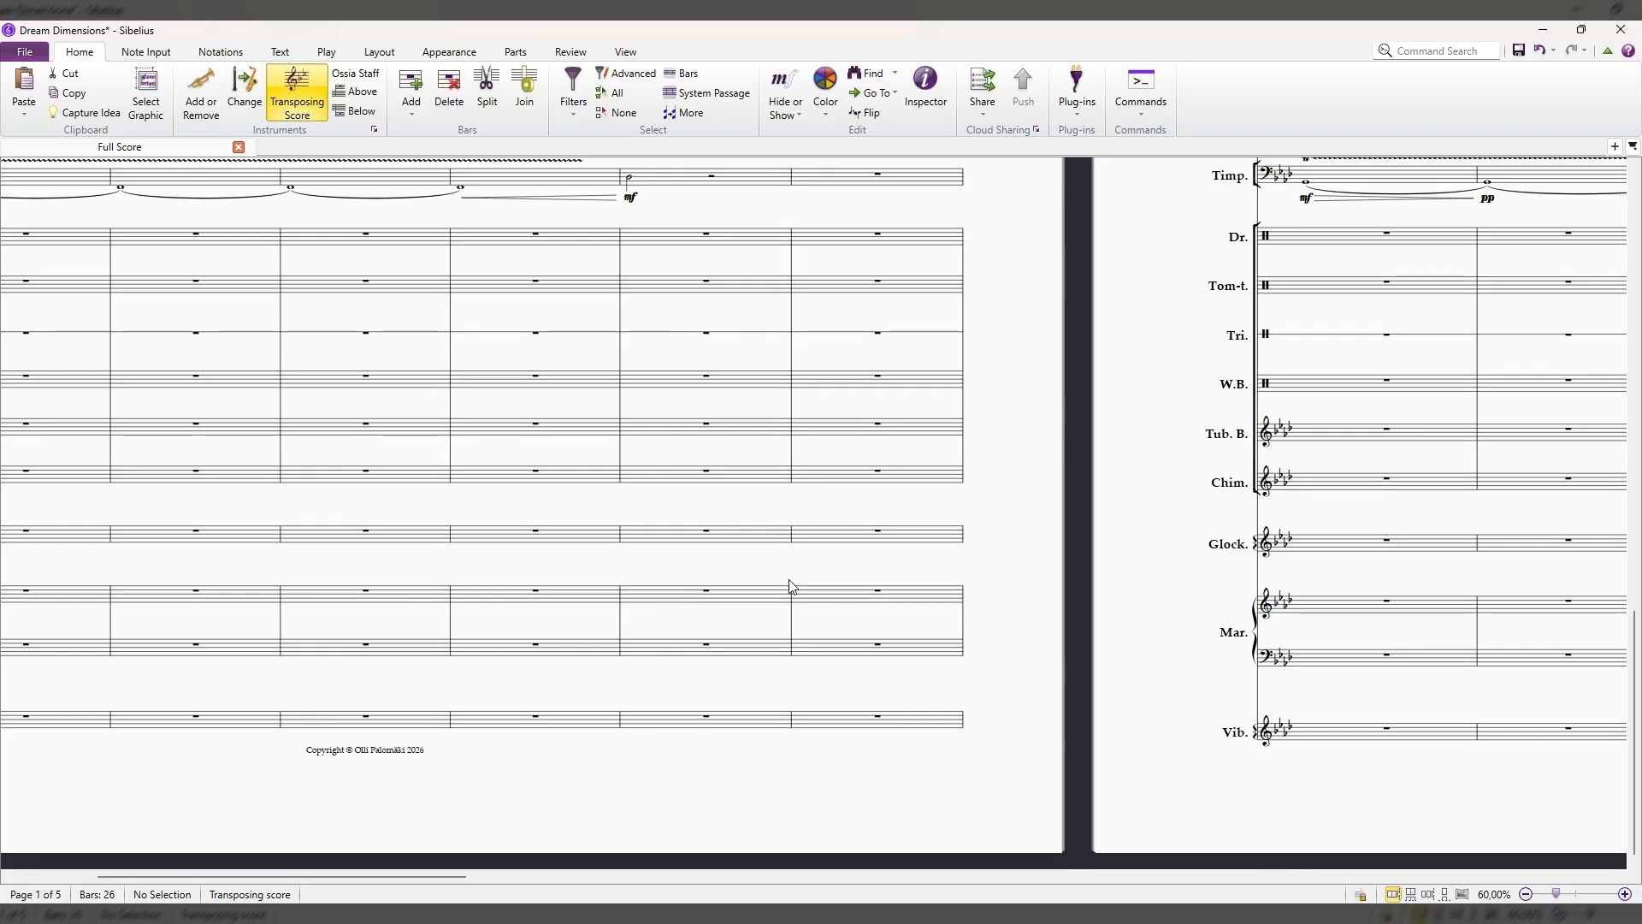
Review the woodwind, horn, trombone, Euphonium, Tuba and Timpani parts in bars 5–6 at the end of page 1.
{"action": "scroll", "coordinate": [804, 466], "scroll_direction": "up", "scroll_amount": 10}
{"action": "scroll", "coordinate": [795, 496], "scroll_direction": "down", "scroll_amount": 10}
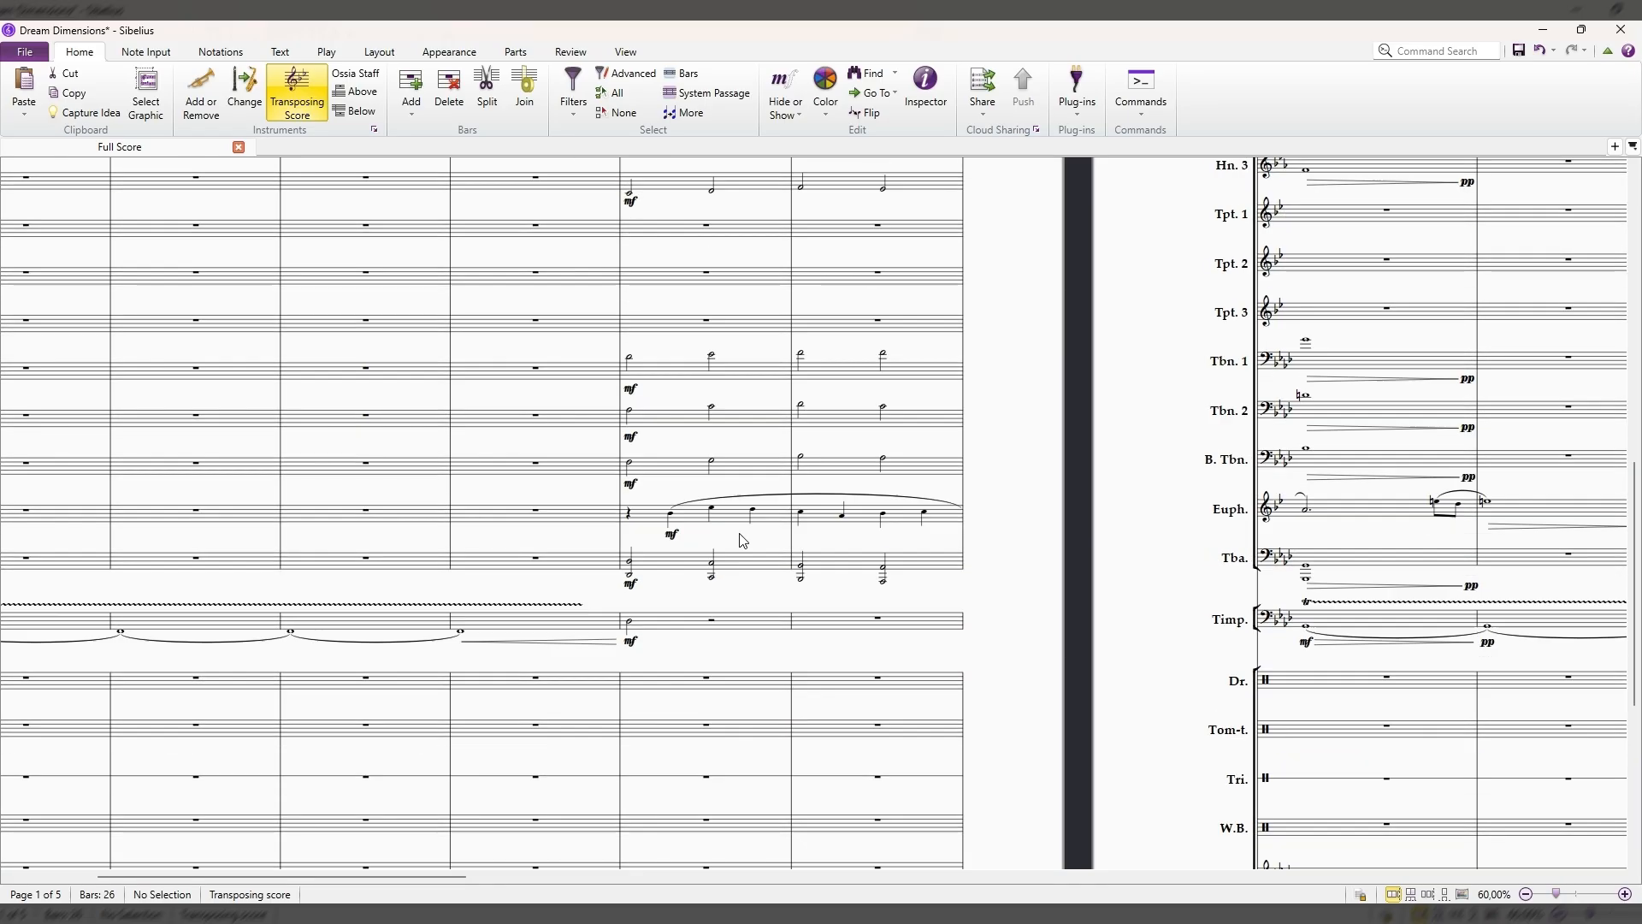
{"action": "left_click_drag", "start_coordinate": [439, 875], "coordinate": [484, 884]}
{"action": "scroll", "coordinate": [590, 548], "scroll_direction": "up", "scroll_amount": 10}
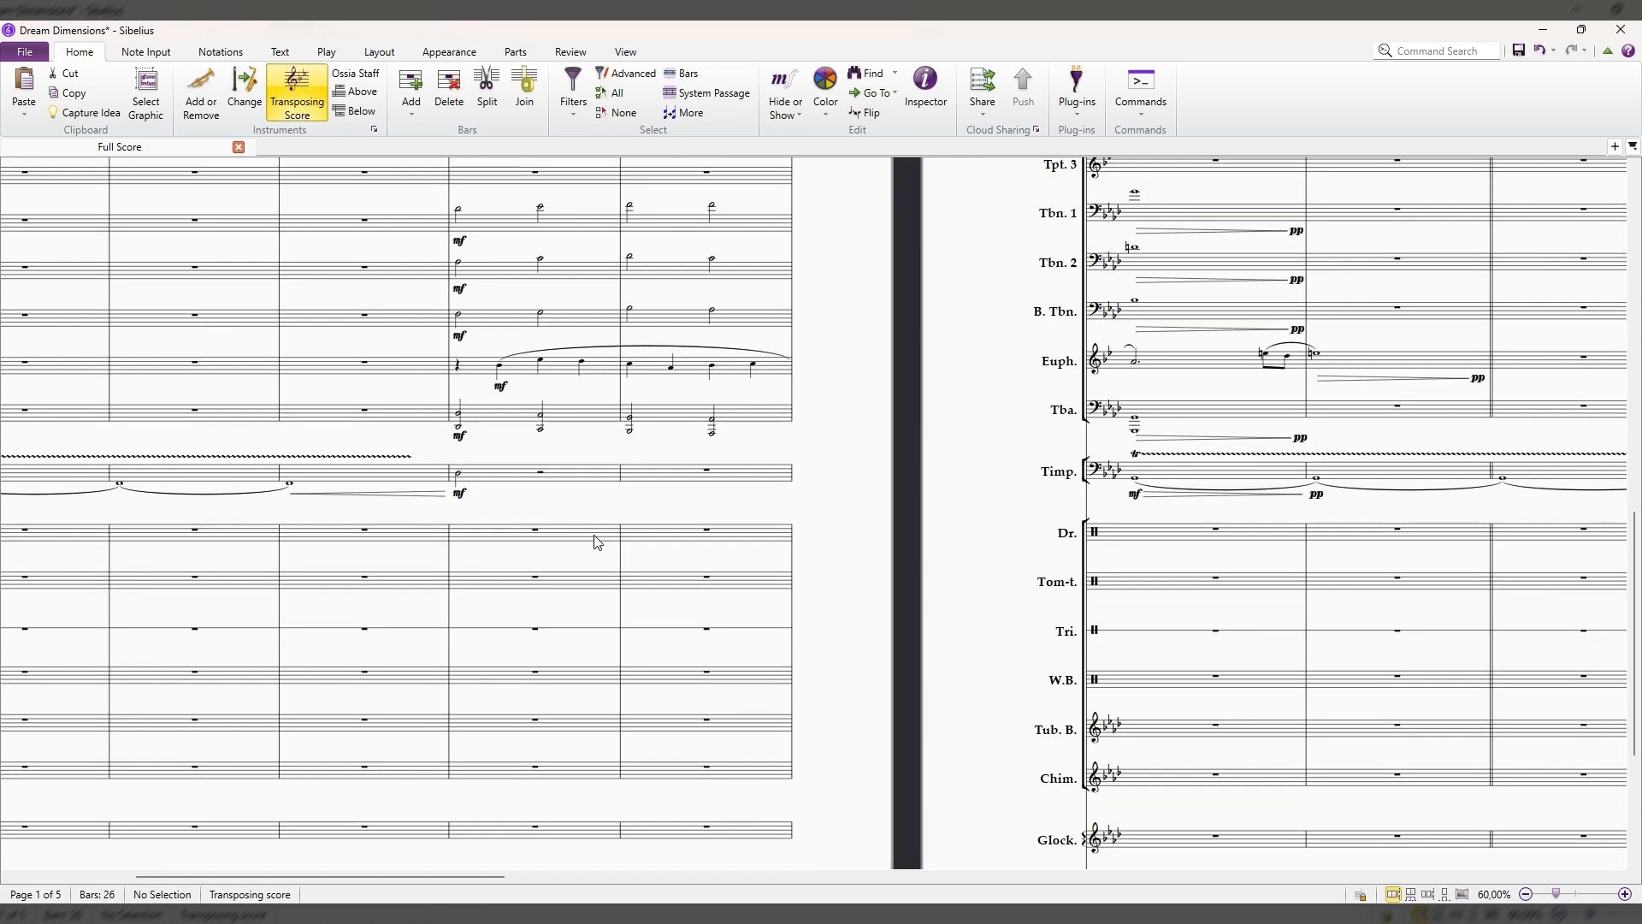
{"action": "scroll", "coordinate": [591, 549], "scroll_direction": "up", "scroll_amount": 3}
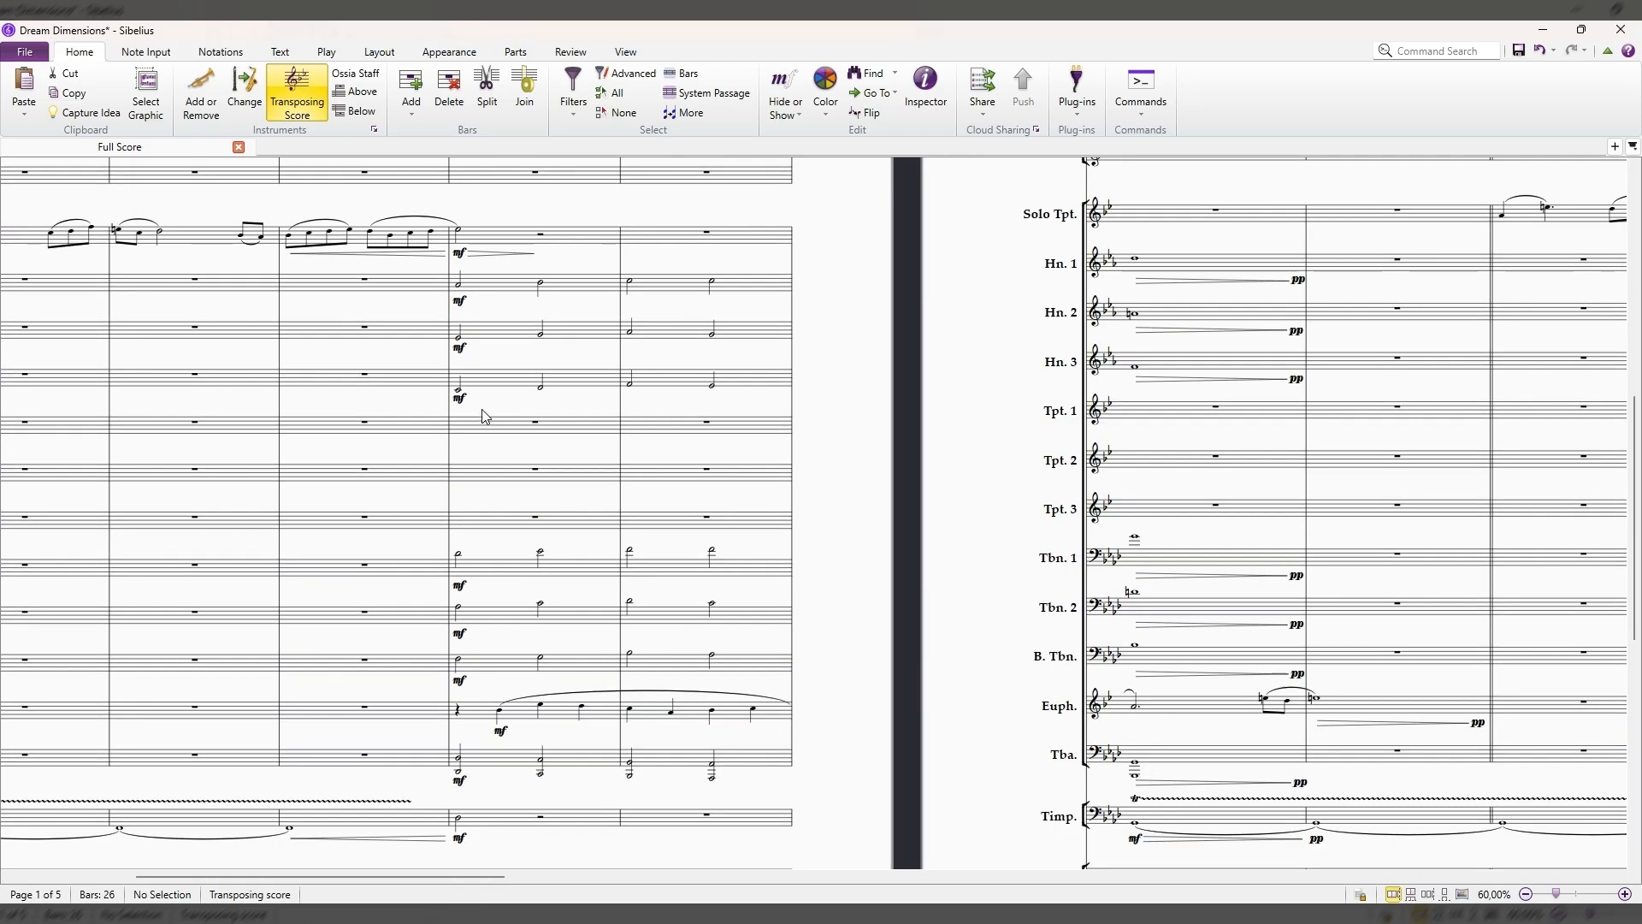
{"action": "scroll", "coordinate": [579, 484], "scroll_direction": "up", "scroll_amount": 8}
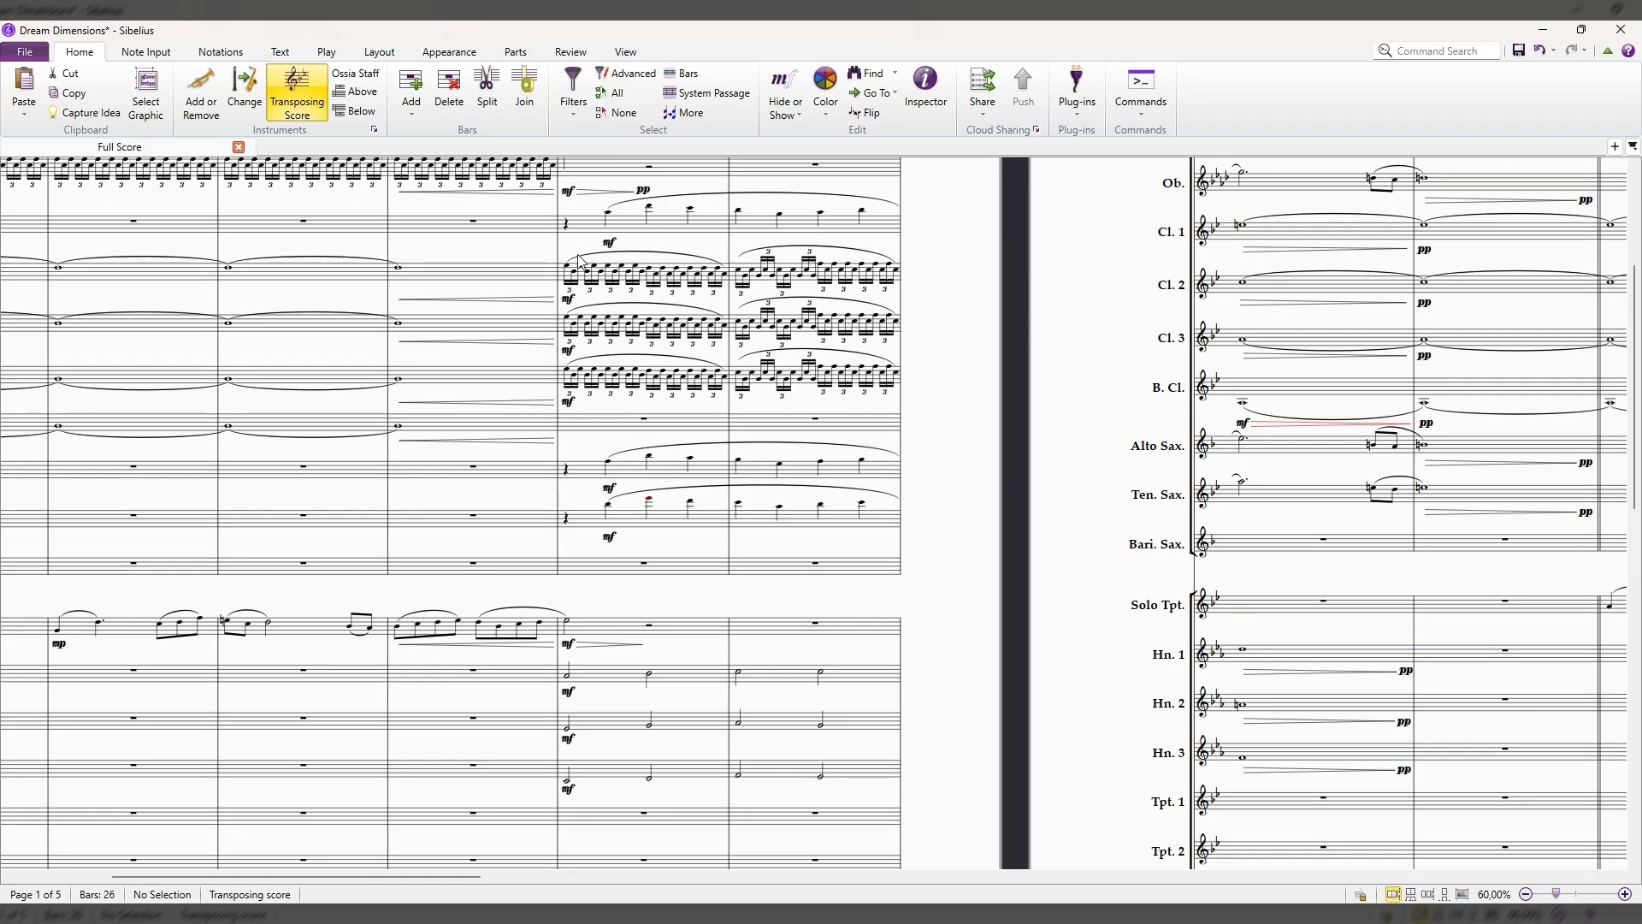
{"action": "mouse_move", "coordinate": [450, 877]}
{"action": "left_mouse_down"}
{"action": "mouse_move", "coordinate": [338, 878]}
{"action": "mouse_move", "coordinate": [464, 877]}
{"action": "left_mouse_up"}
{"action": "scroll", "coordinate": [538, 360], "scroll_direction": "up", "scroll_amount": 5}
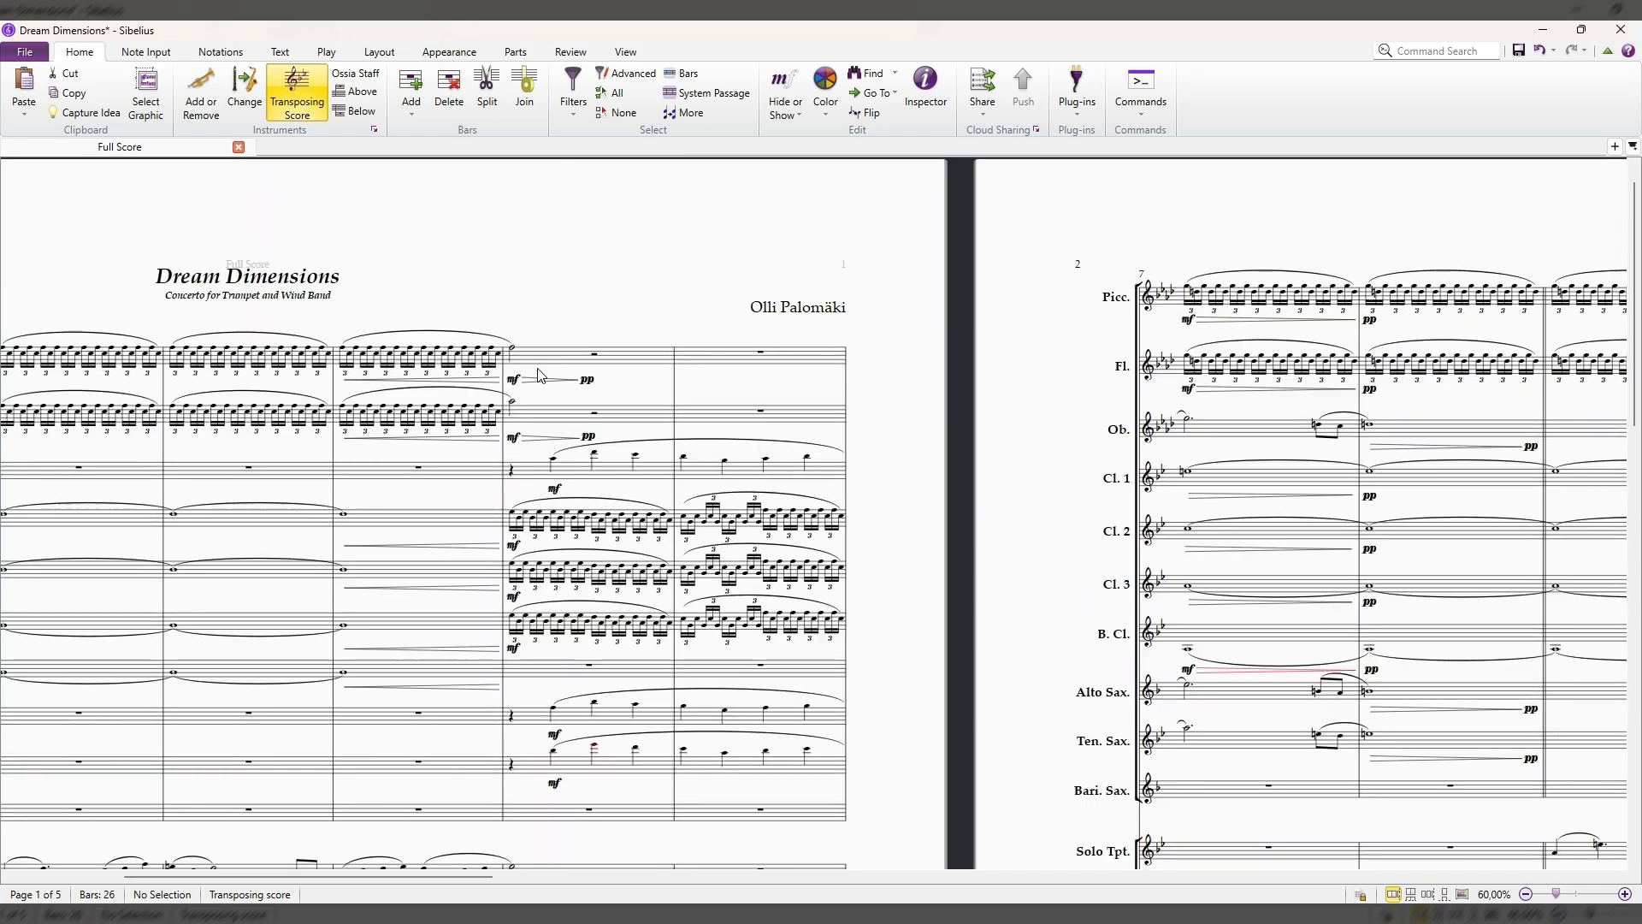
{"action": "scroll", "coordinate": [542, 392], "scroll_direction": "down", "scroll_amount": 11}
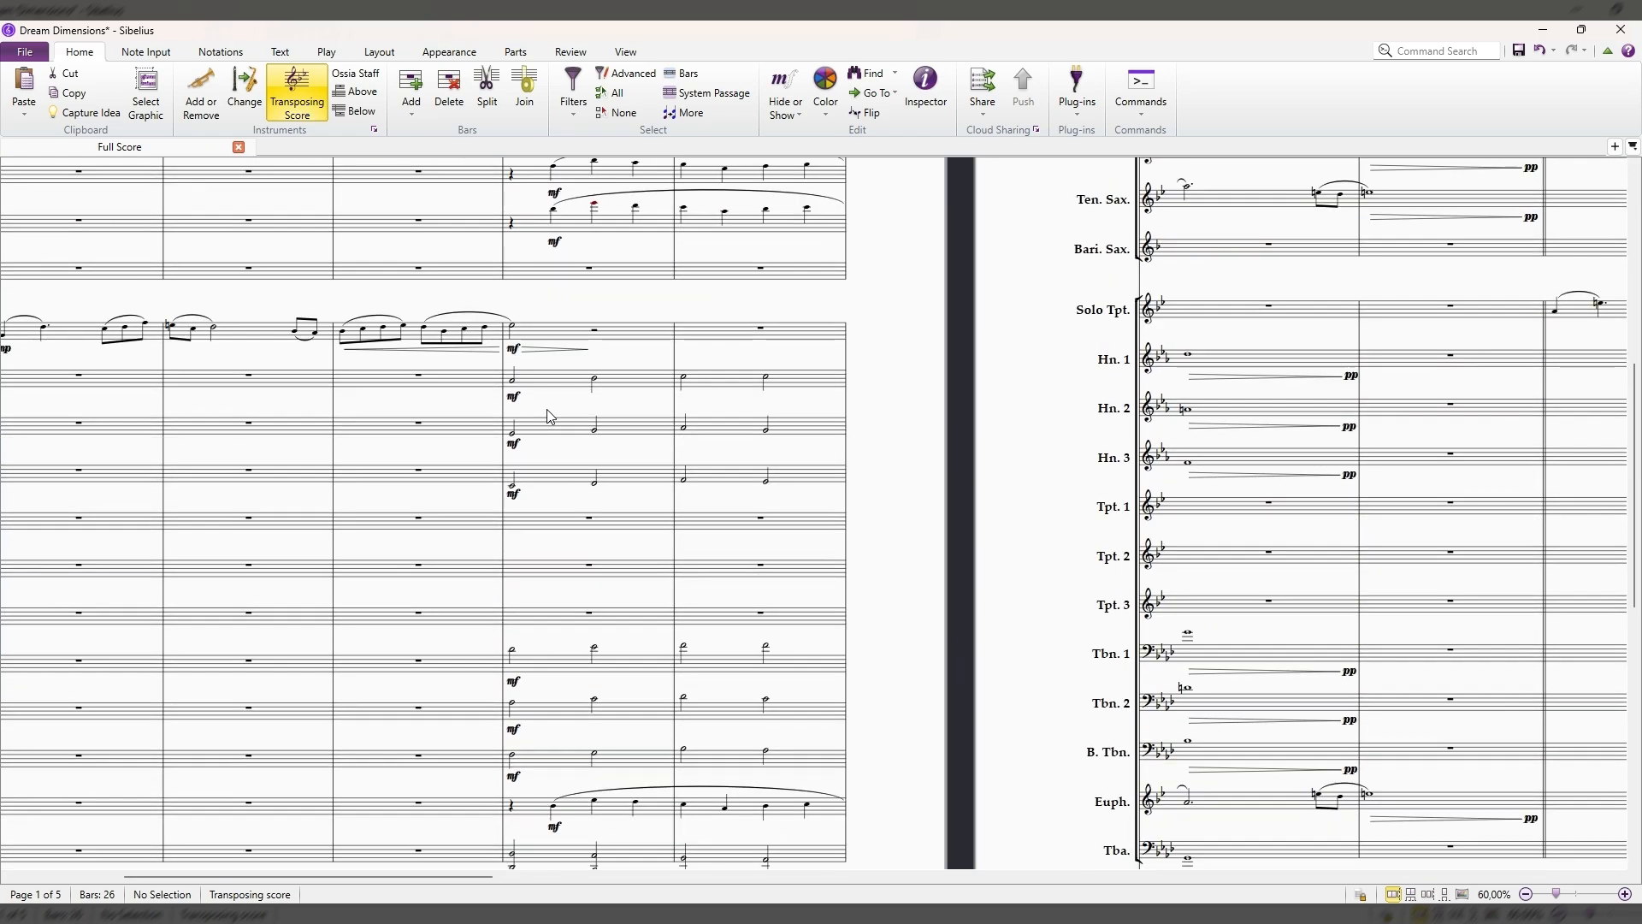
{"action": "scroll", "coordinate": [548, 412], "scroll_direction": "down", "scroll_amount": 7}
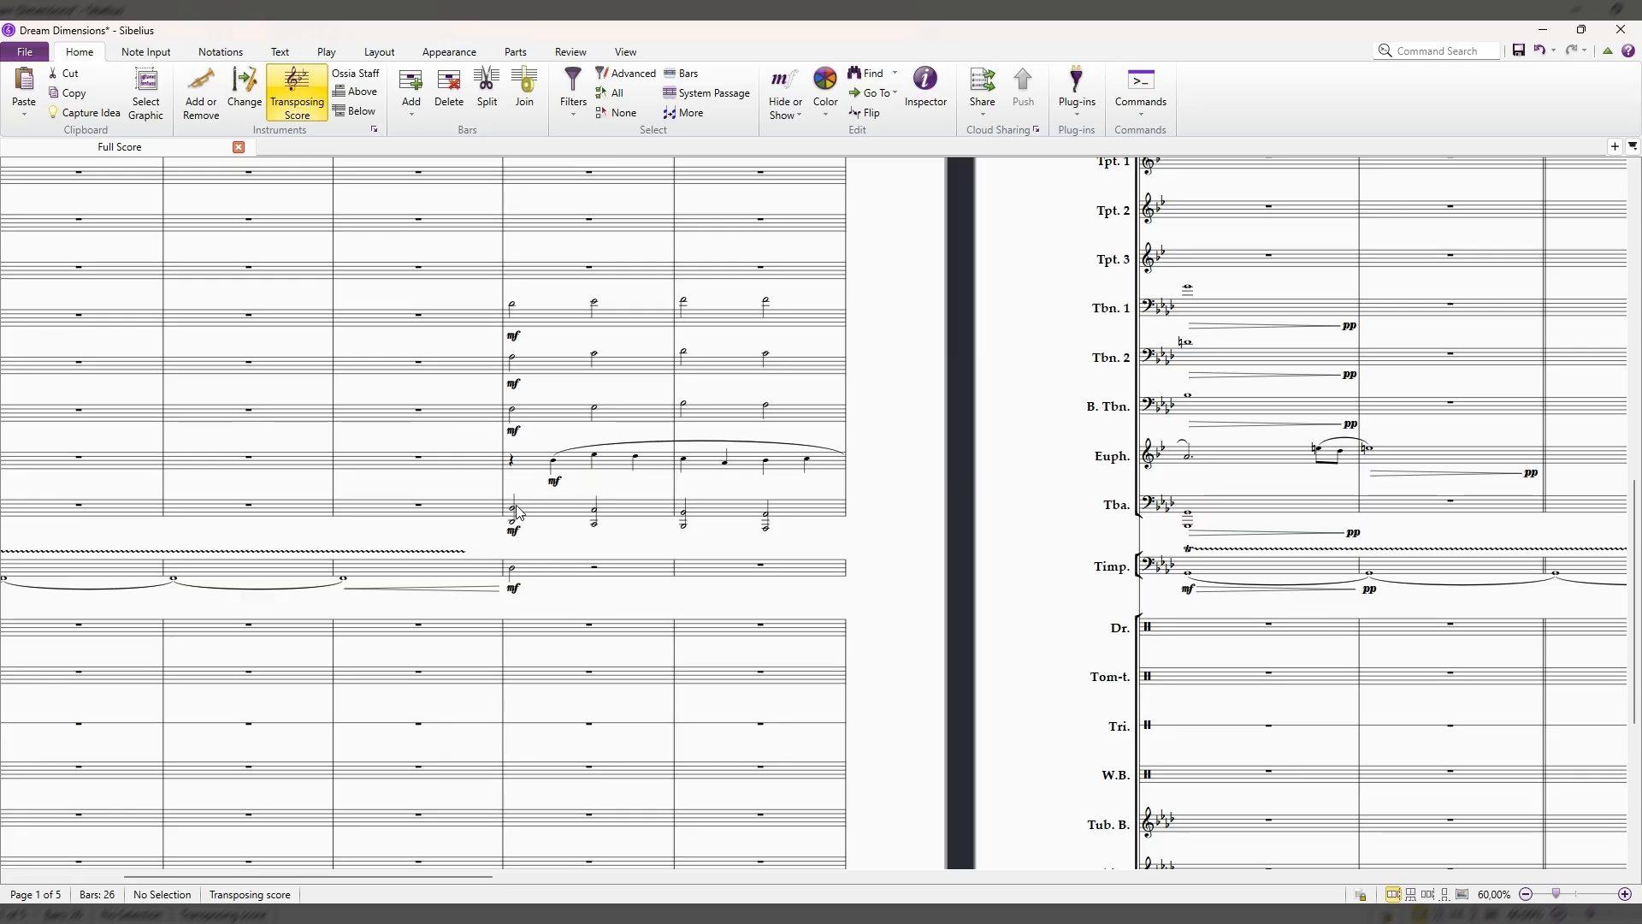
Inspect the Tuba 1-2 chords from bar 5, beat 1 to bar 7, along with the Solo Trumpet melody on page 1.
{"action": "left_click_drag", "start_coordinate": [514, 518], "coordinate": [791, 537]}
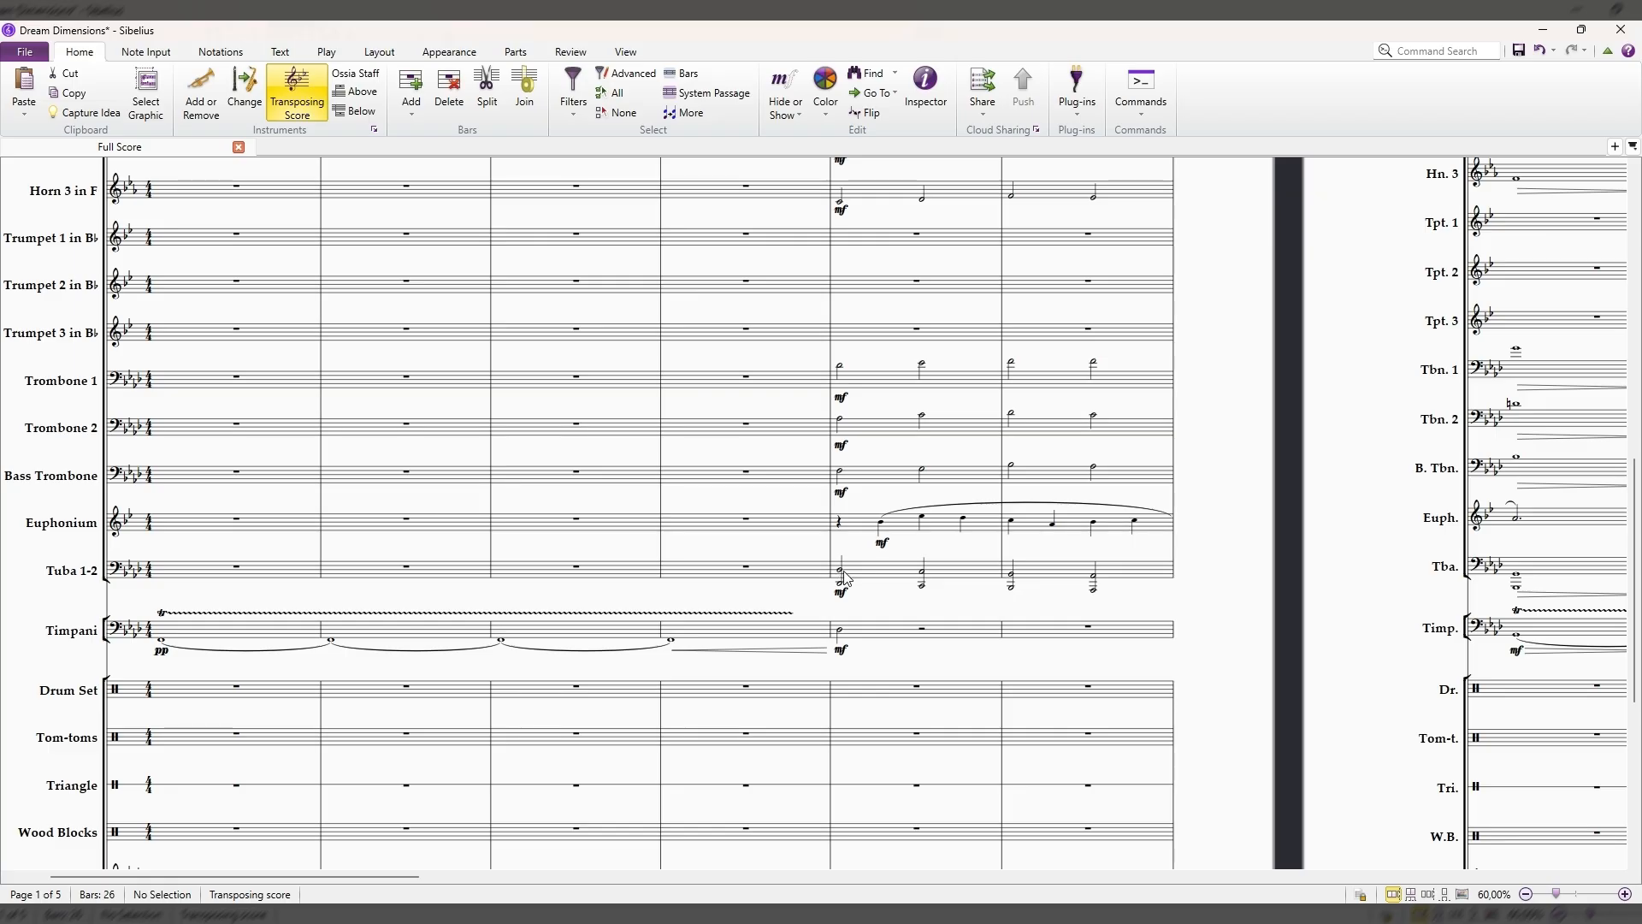
{"action": "left_click", "coordinate": [845, 573]}
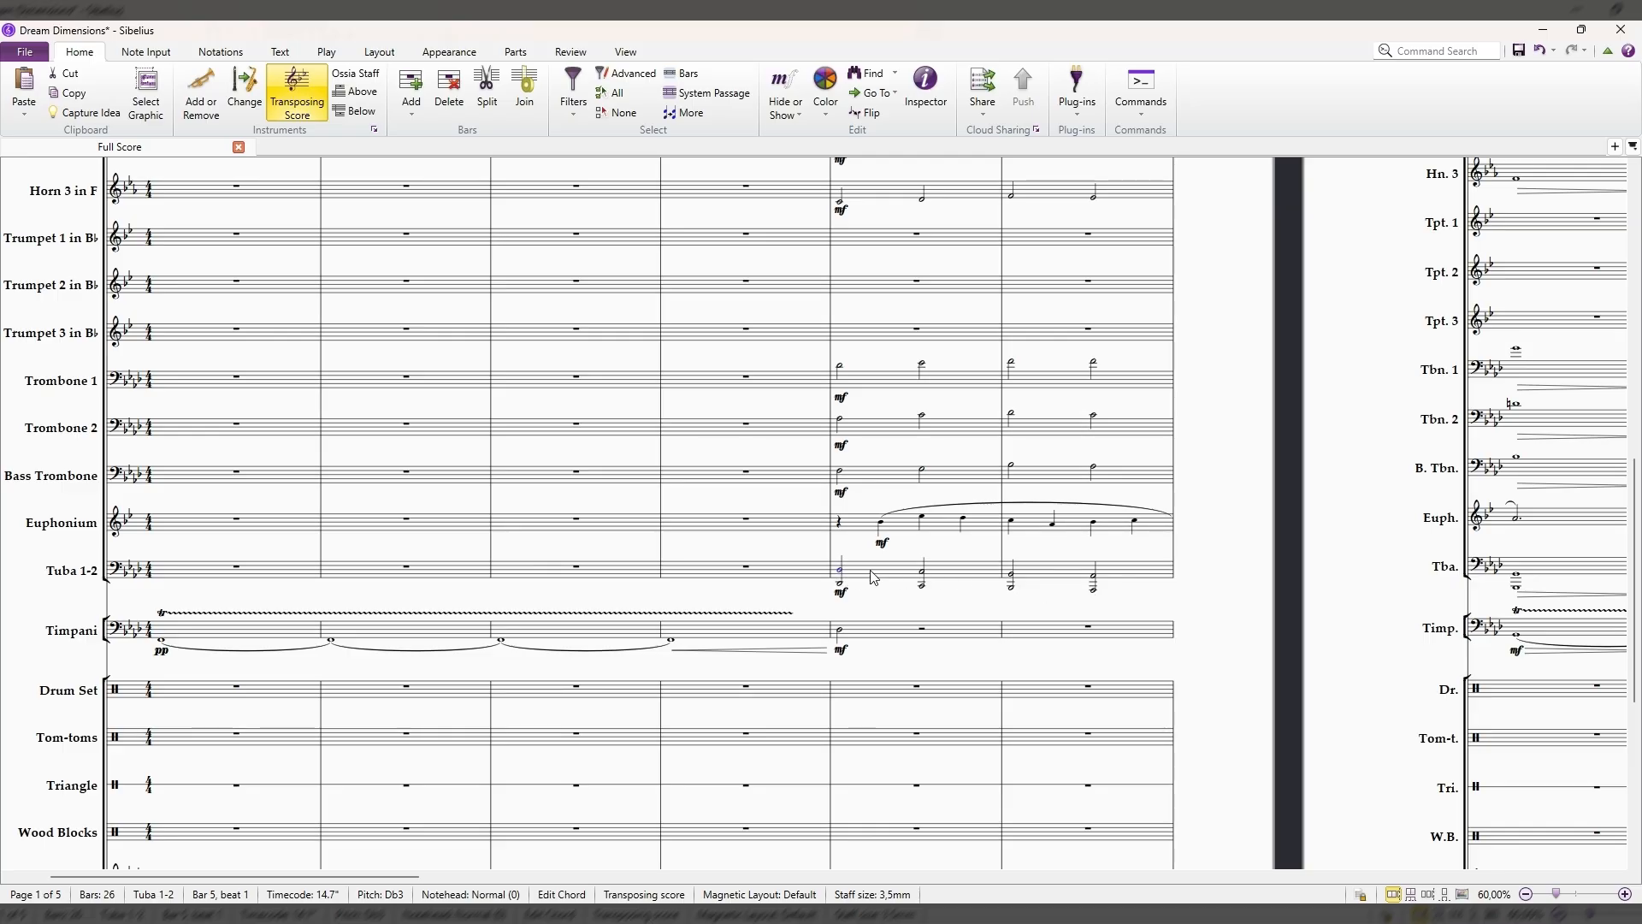
{"action": "scroll", "coordinate": [811, 473], "scroll_direction": "up", "scroll_amount": 3}
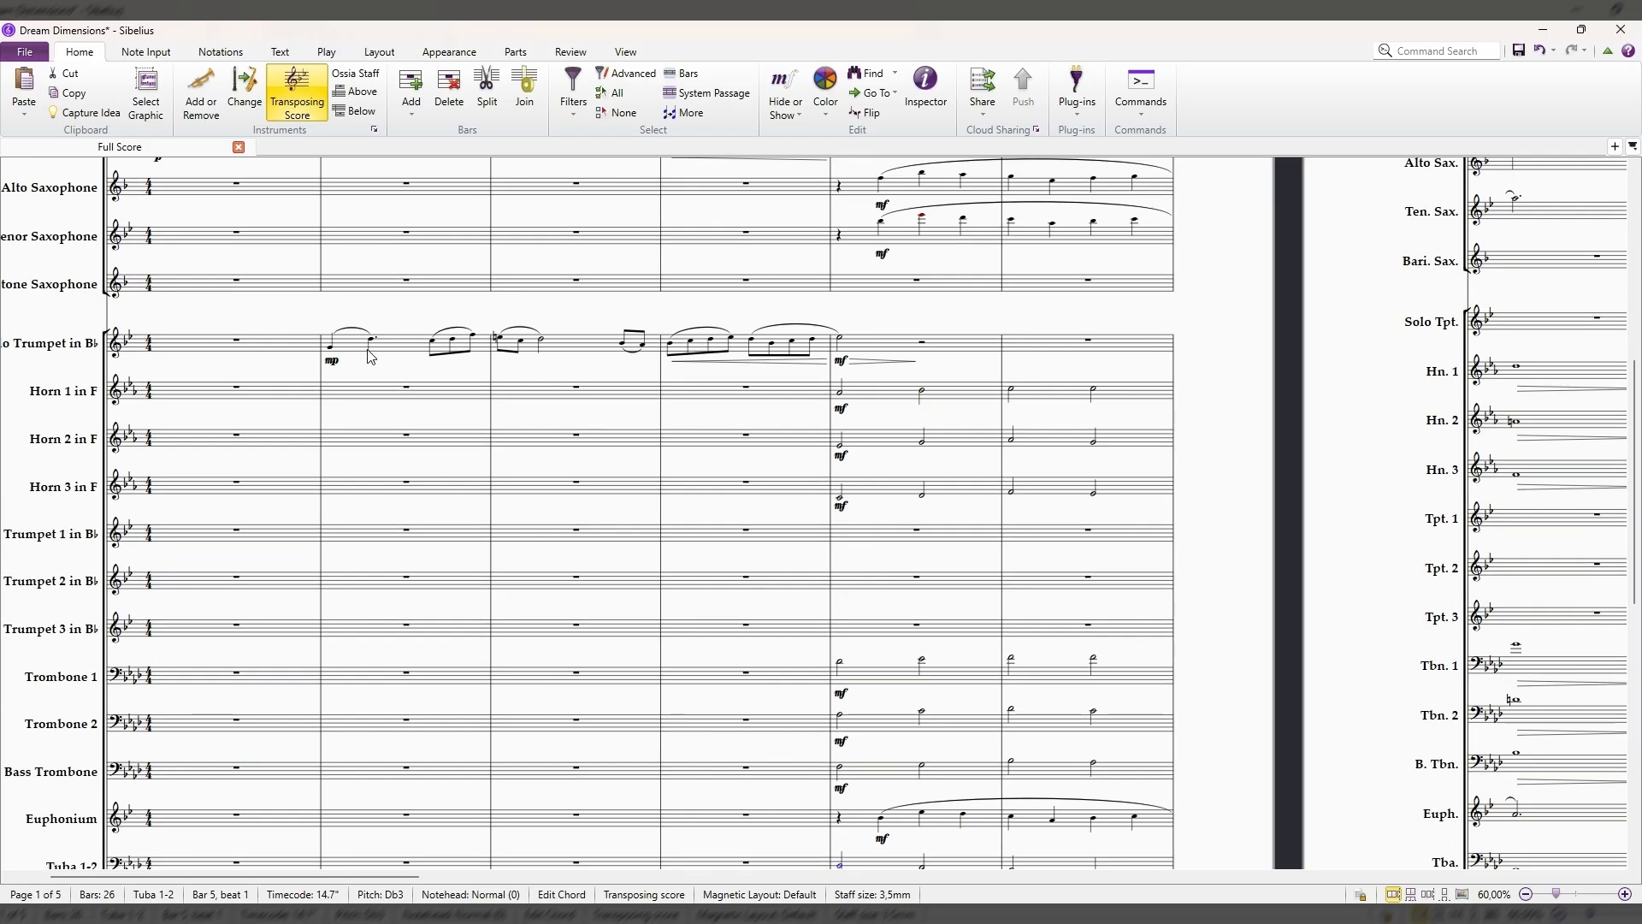
{"action": "scroll", "coordinate": [890, 465], "scroll_direction": "down", "scroll_amount": 3}
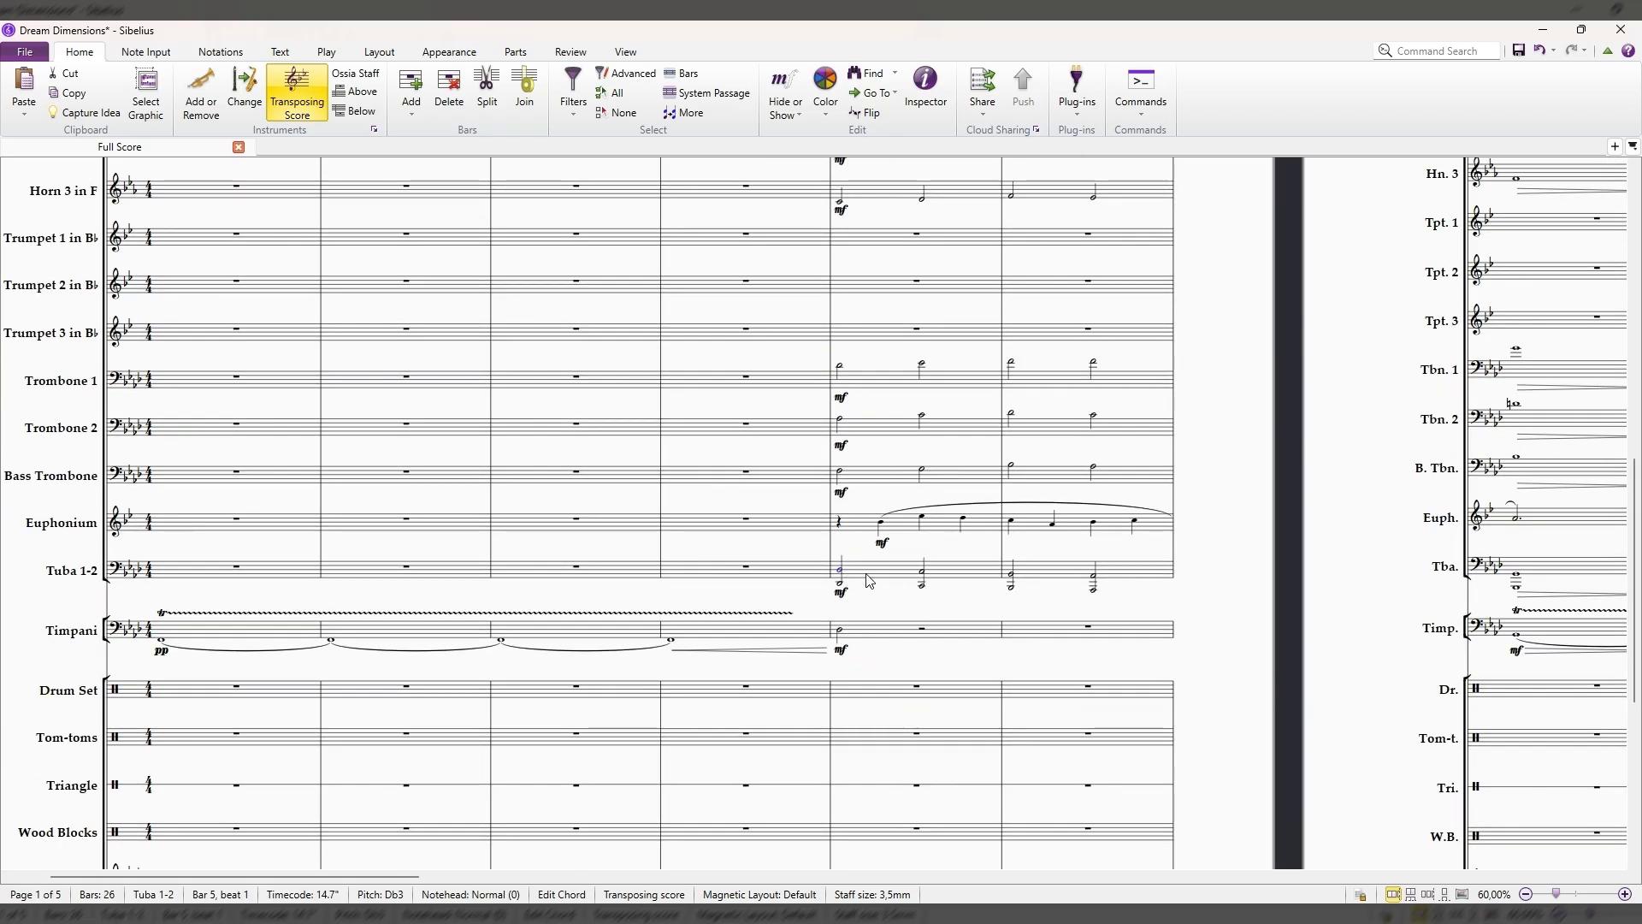
{"action": "key", "text": "ctrl+Right"}
{"action": "key", "text": "ctrl+Right"}
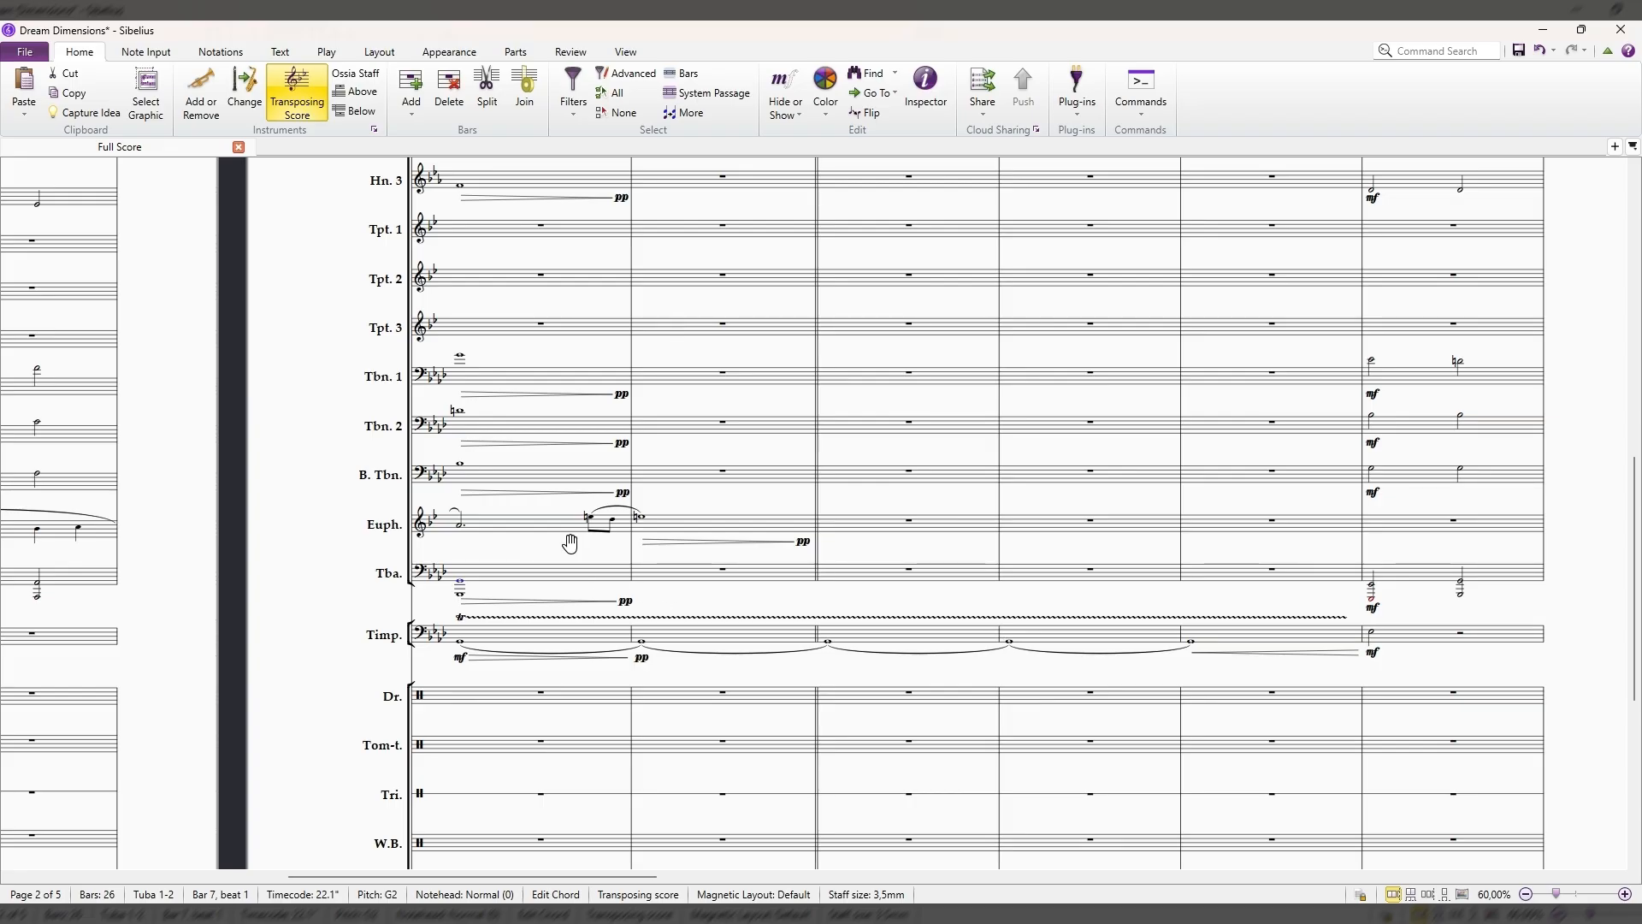
Examine the horn, trombone, Euphonium, Tuba and Timpani parts across the page turn from bars 5–6 into bars 7–8.
{"action": "left_click_drag", "start_coordinate": [570, 543], "coordinate": [1013, 557]}
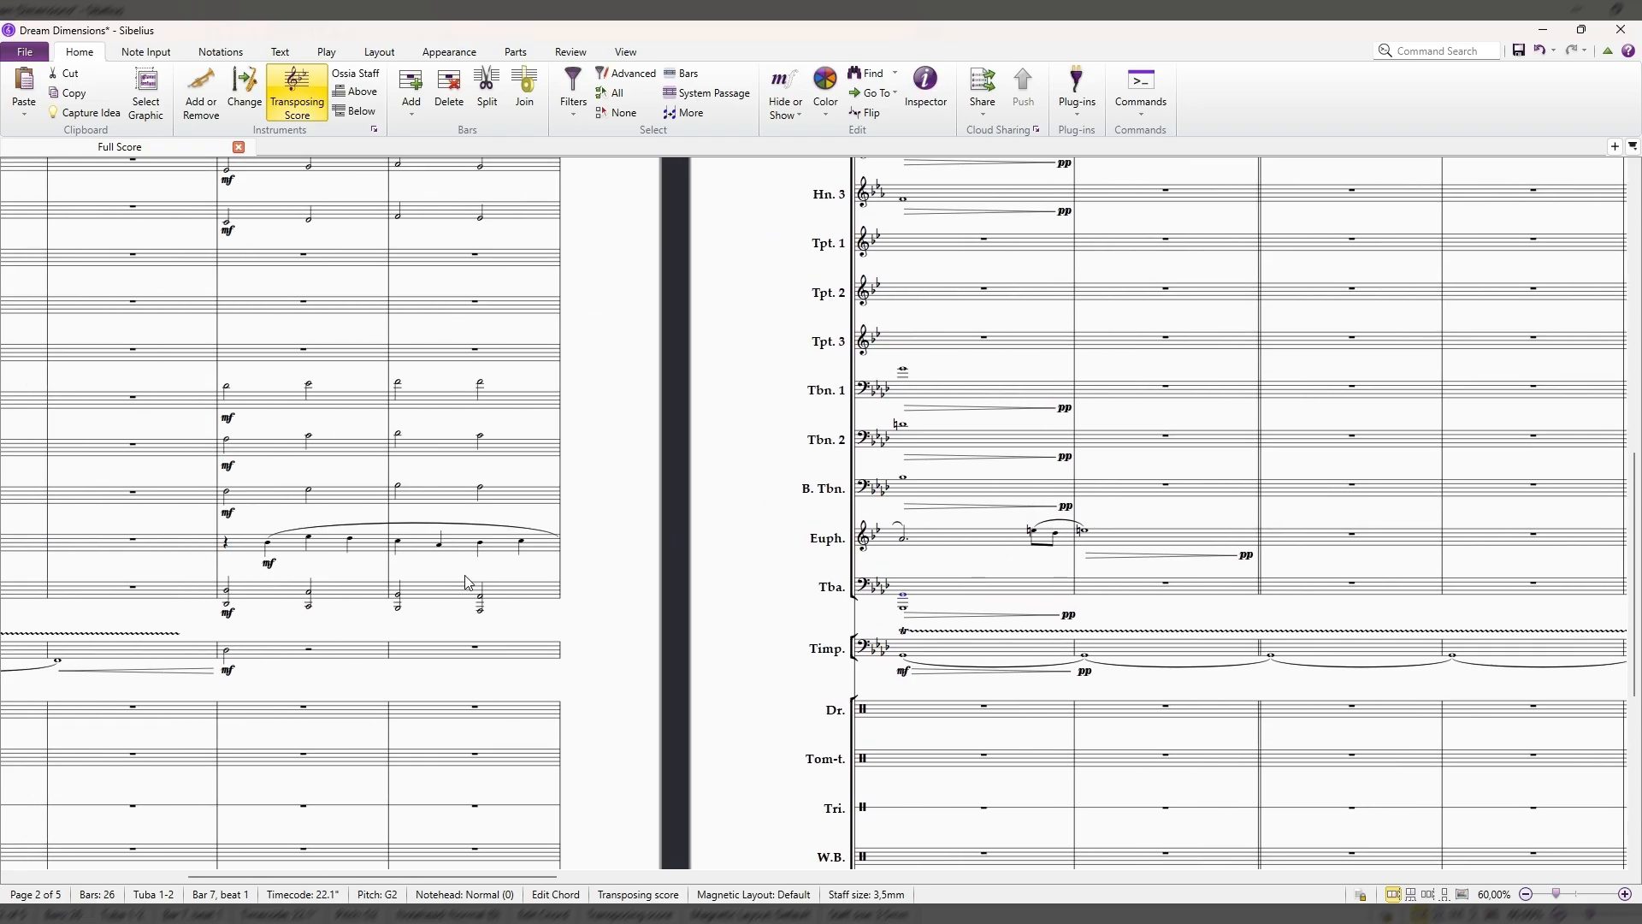
{"action": "left_click_drag", "start_coordinate": [400, 529], "coordinate": [504, 587]}
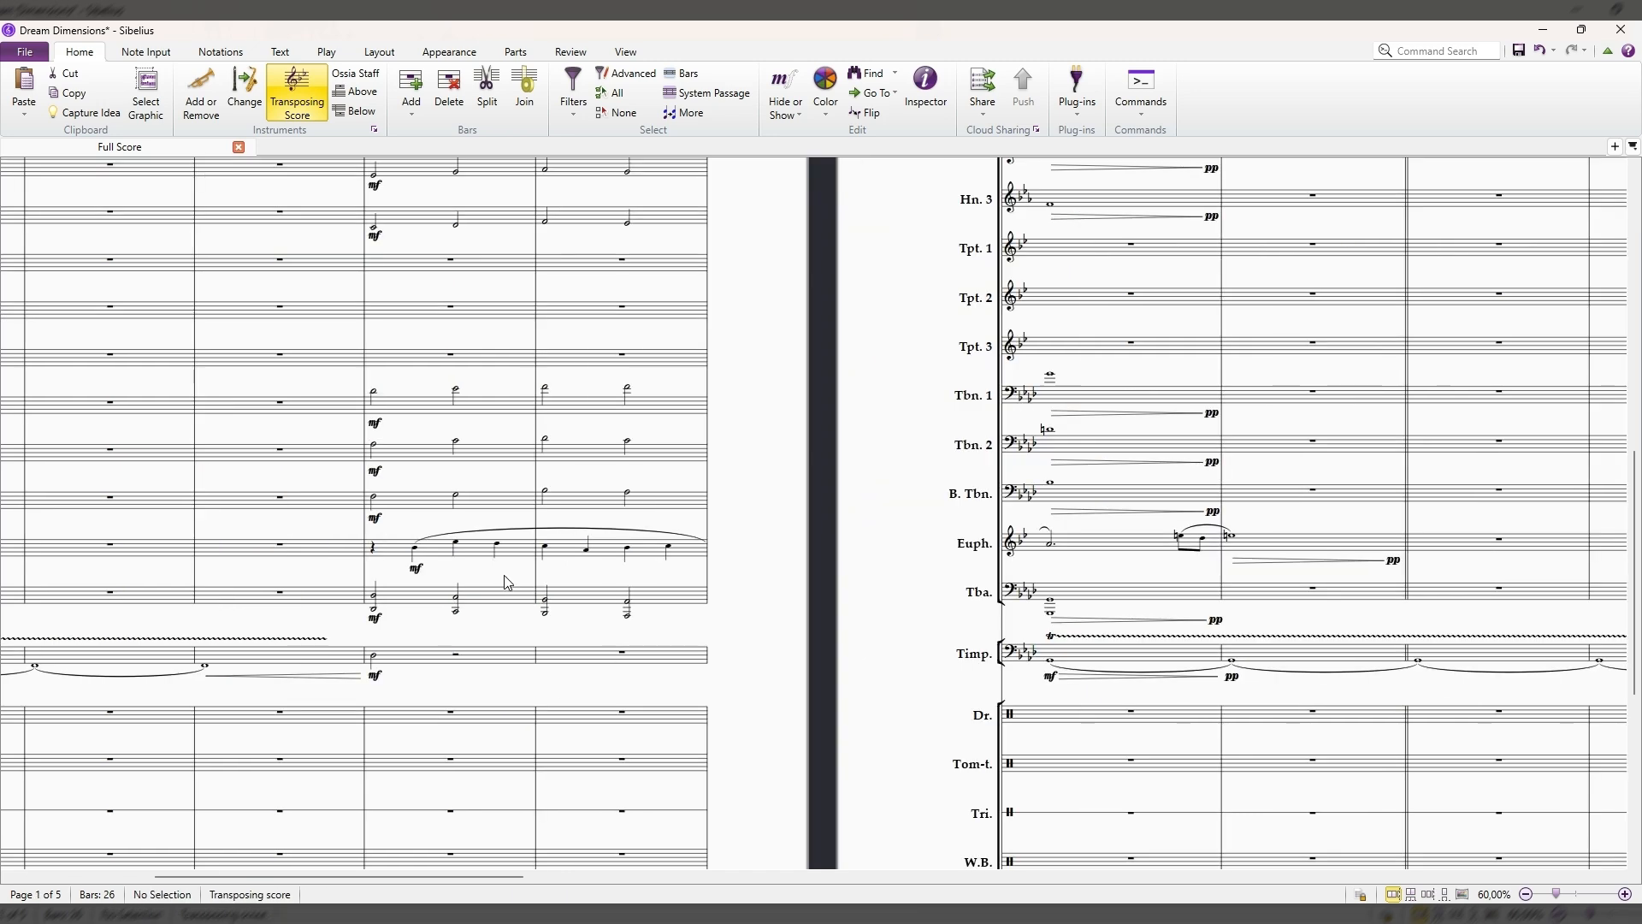
{"action": "left_click_drag", "start_coordinate": [573, 475], "coordinate": [503, 473]}
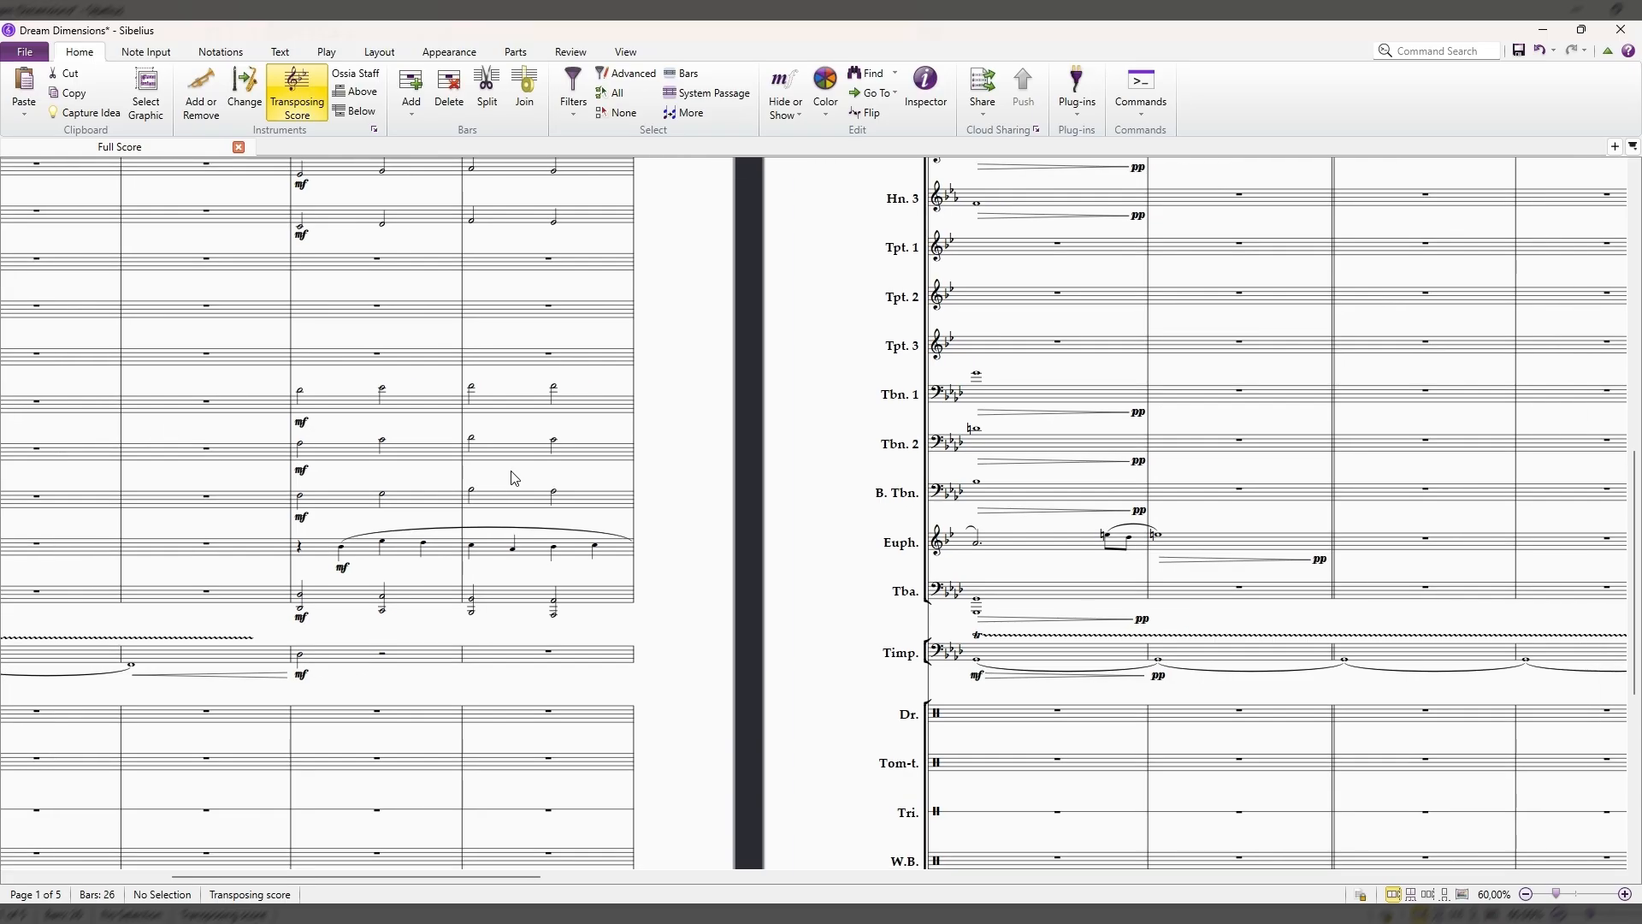
{"action": "scroll", "coordinate": [564, 482], "scroll_direction": "up", "scroll_amount": 5}
{"action": "scroll", "coordinate": [565, 482], "scroll_direction": "down", "scroll_amount": 4}
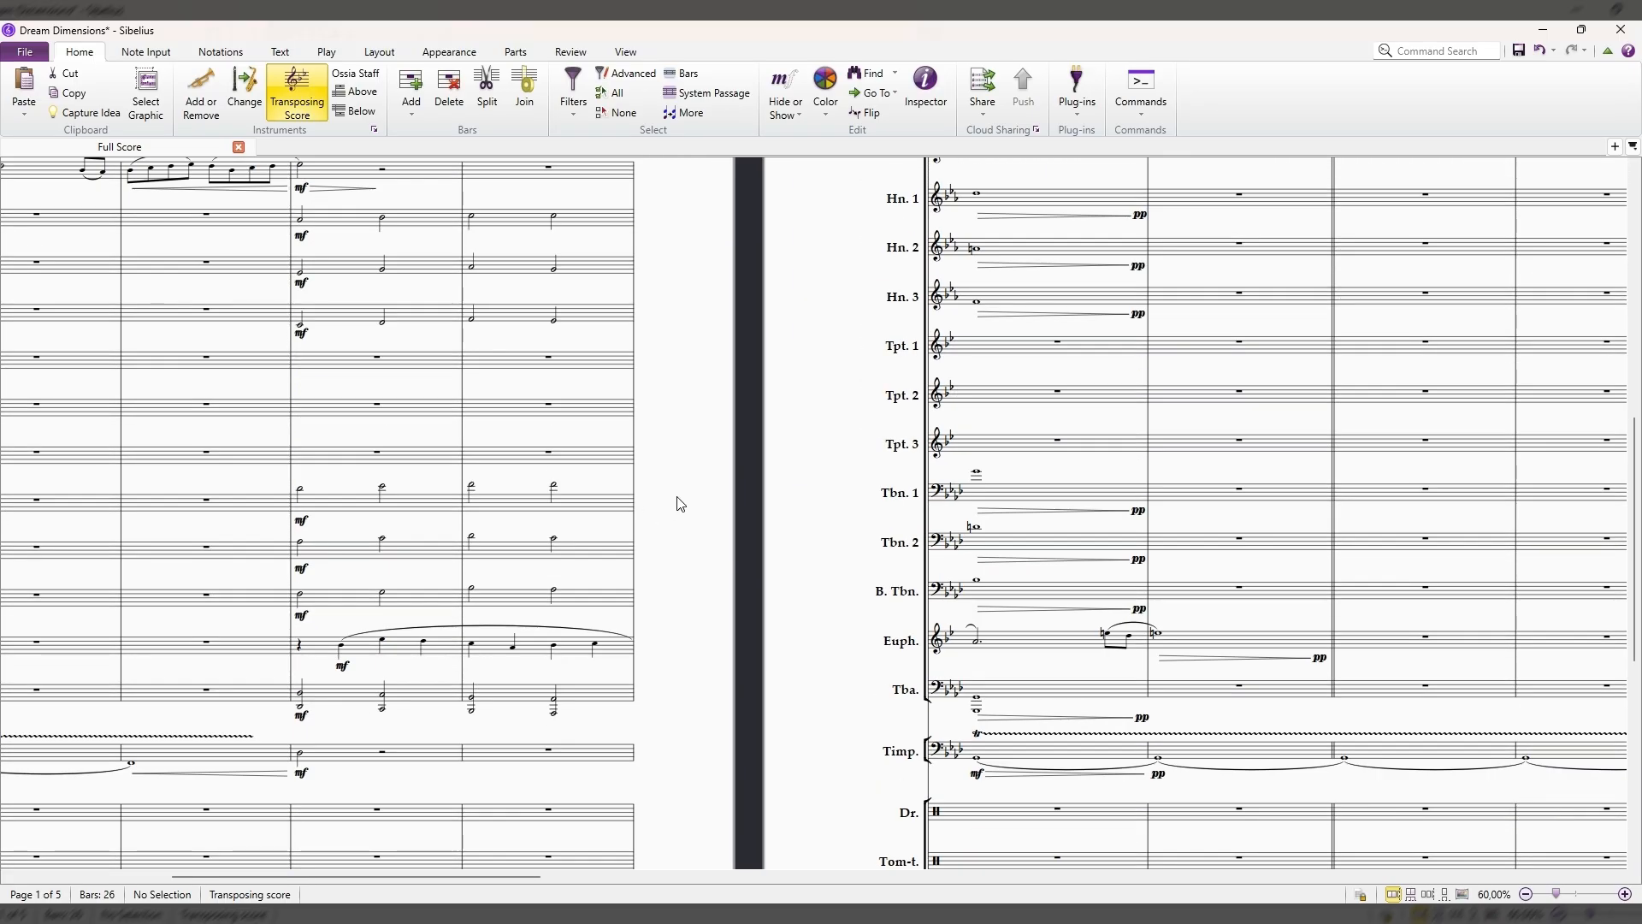
{"action": "left_click_drag", "start_coordinate": [680, 504], "coordinate": [609, 486]}
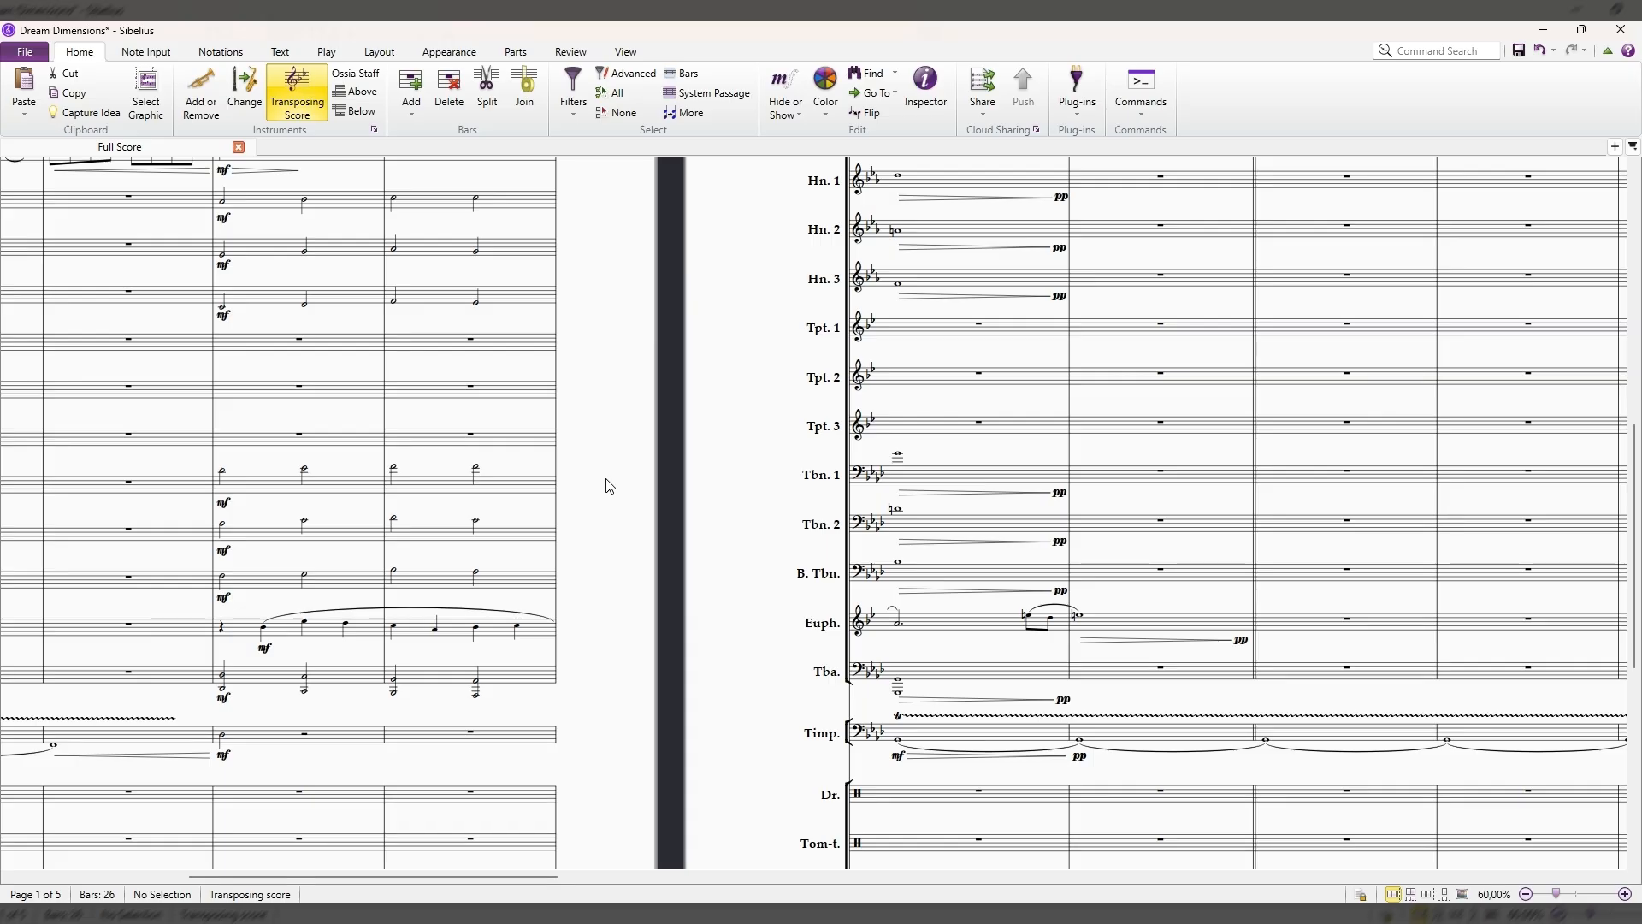
{"action": "left_click_drag", "start_coordinate": [613, 482], "coordinate": [596, 463]}
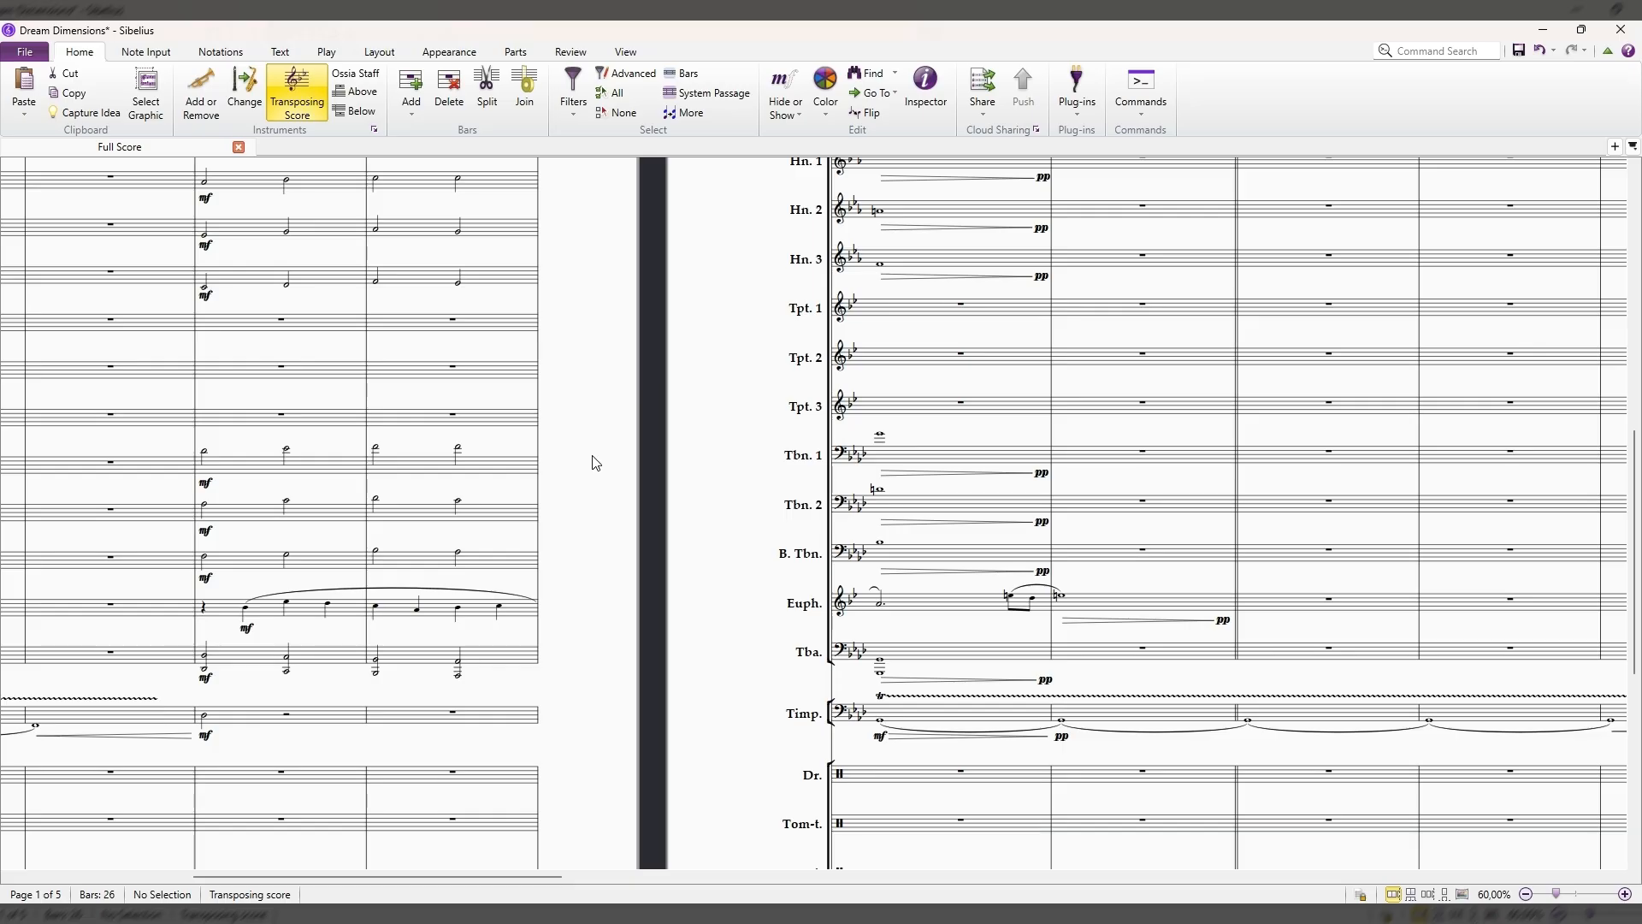
{"action": "left_click_drag", "start_coordinate": [596, 463], "coordinate": [526, 469]}
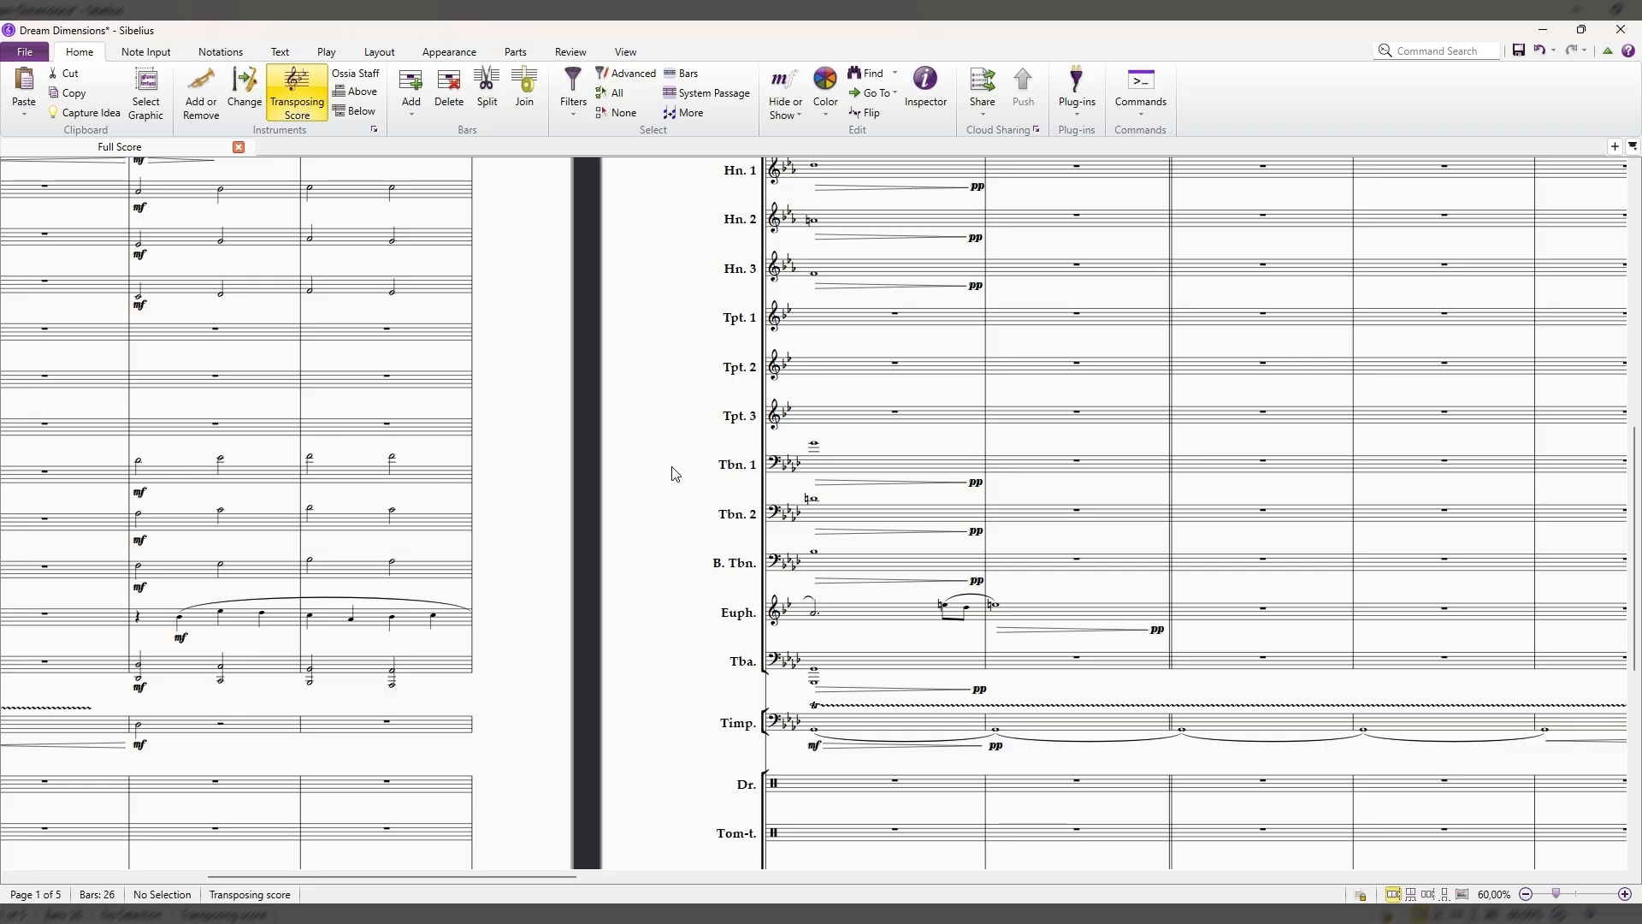
{"action": "left_click_drag", "start_coordinate": [672, 467], "coordinate": [502, 483]}
{"action": "left_click", "coordinate": [636, 565]}
{"action": "left_click_drag", "start_coordinate": [660, 640], "coordinate": [670, 627]}
{"action": "key", "text": "Escape"}
{"action": "scroll", "coordinate": [680, 627], "scroll_direction": "up", "scroll_amount": 1}
{"action": "scroll", "coordinate": [680, 627], "scroll_direction": "down", "scroll_amount": 2}
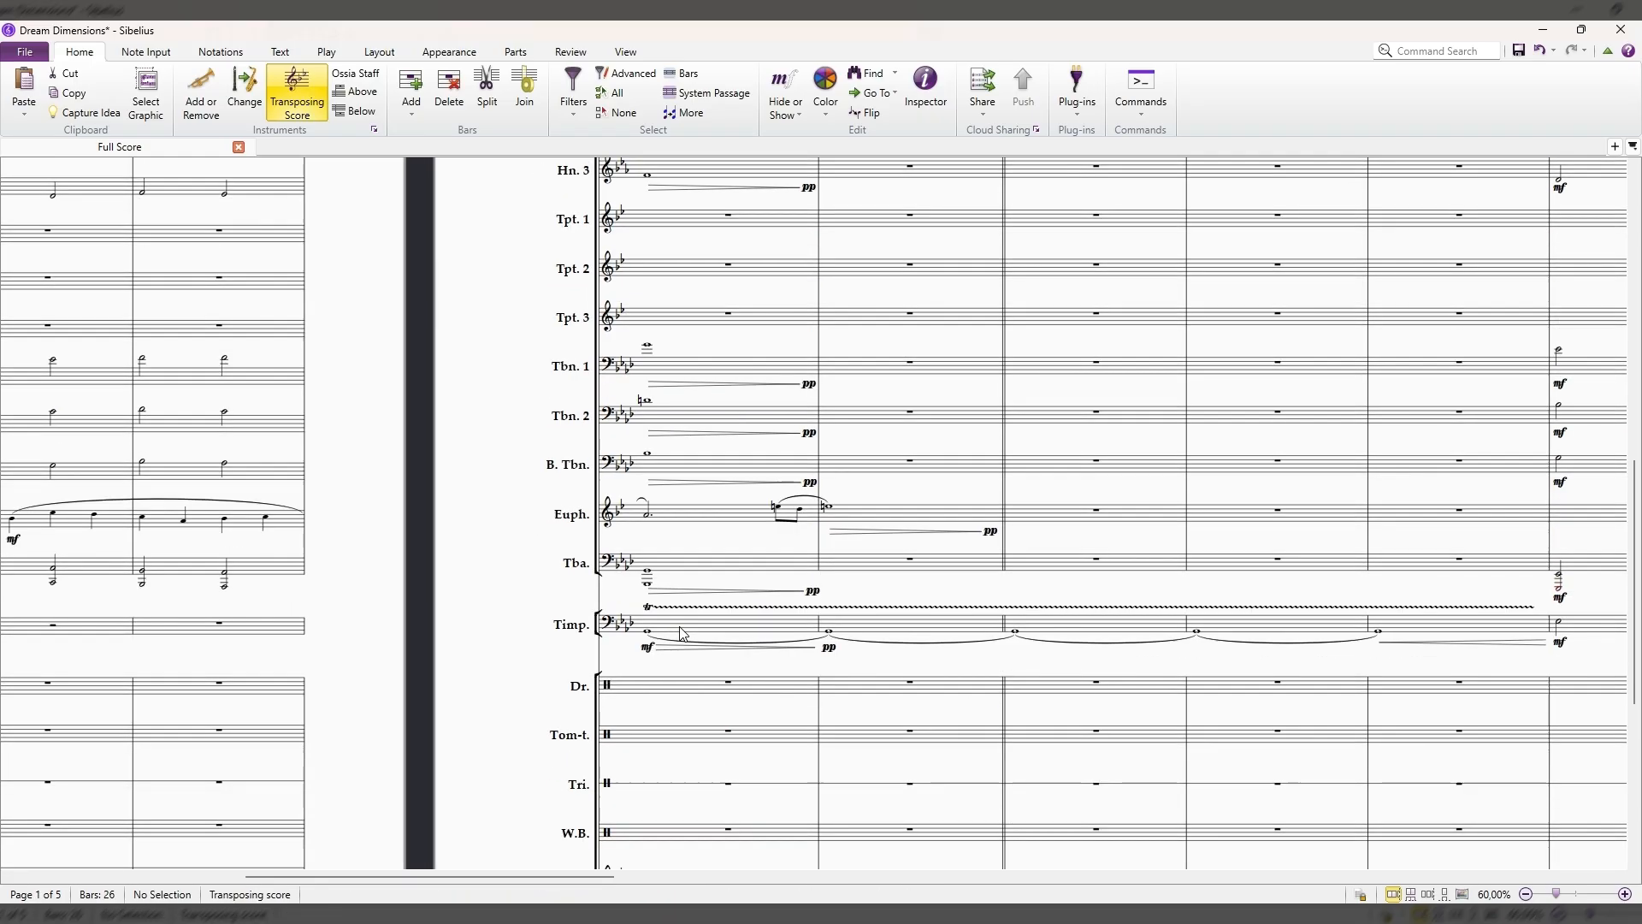
Review the woodwind accompaniment, Solo Trumpet and brass parts in bars 7–12 on page 2.
{"action": "scroll", "coordinate": [792, 575], "scroll_direction": "up", "scroll_amount": 10}
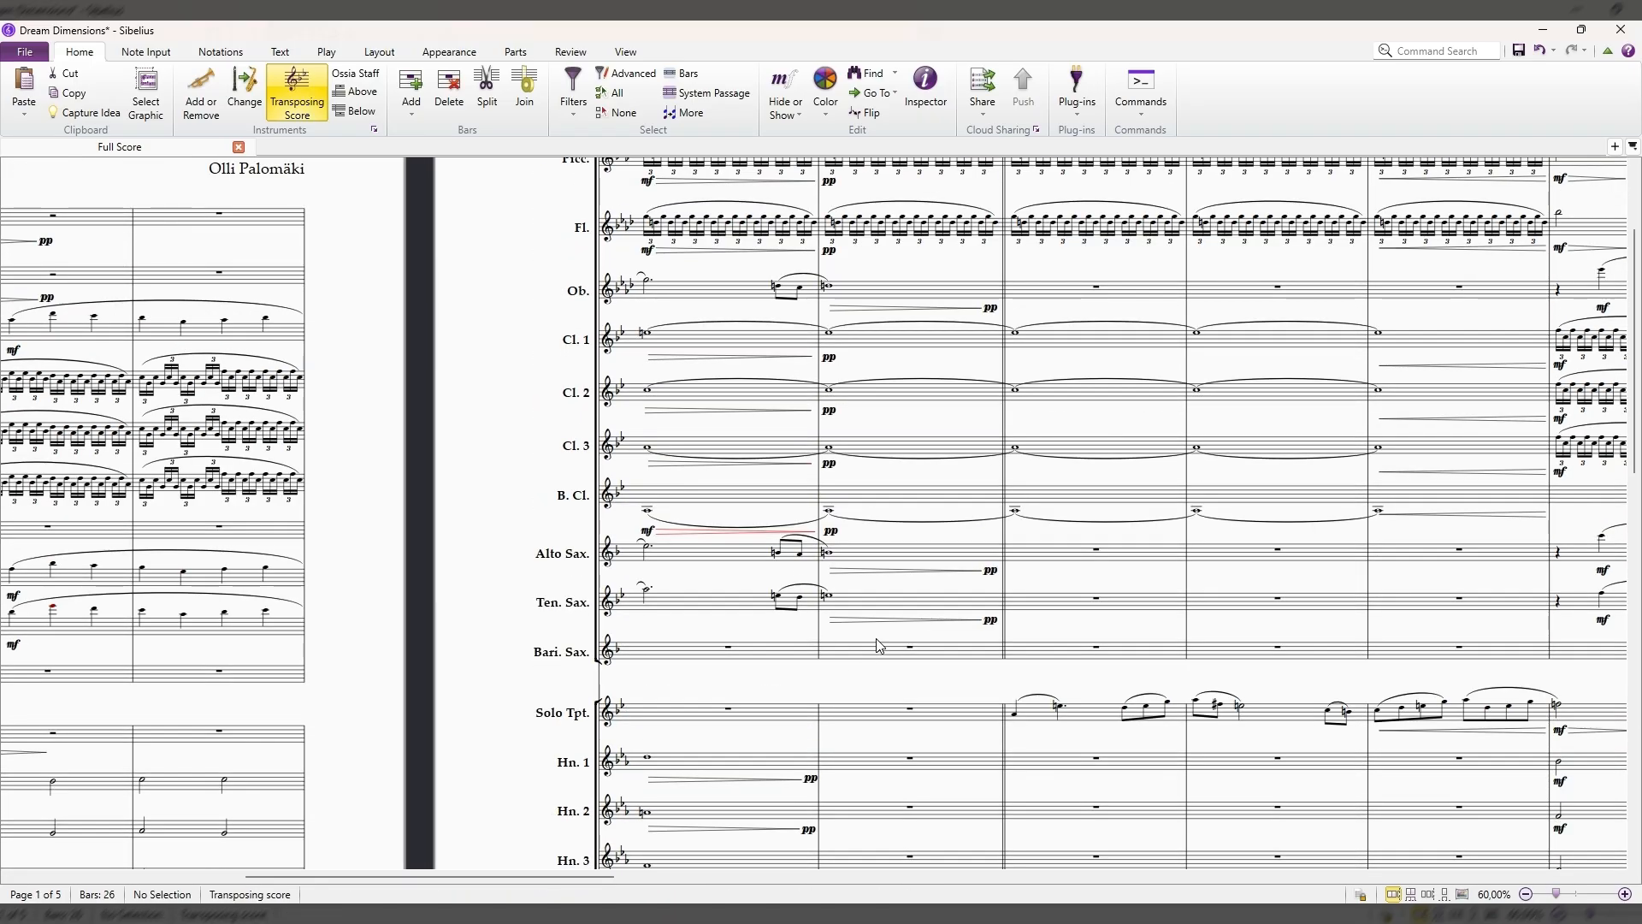
{"action": "left_click_drag", "start_coordinate": [901, 474], "coordinate": [836, 643]}
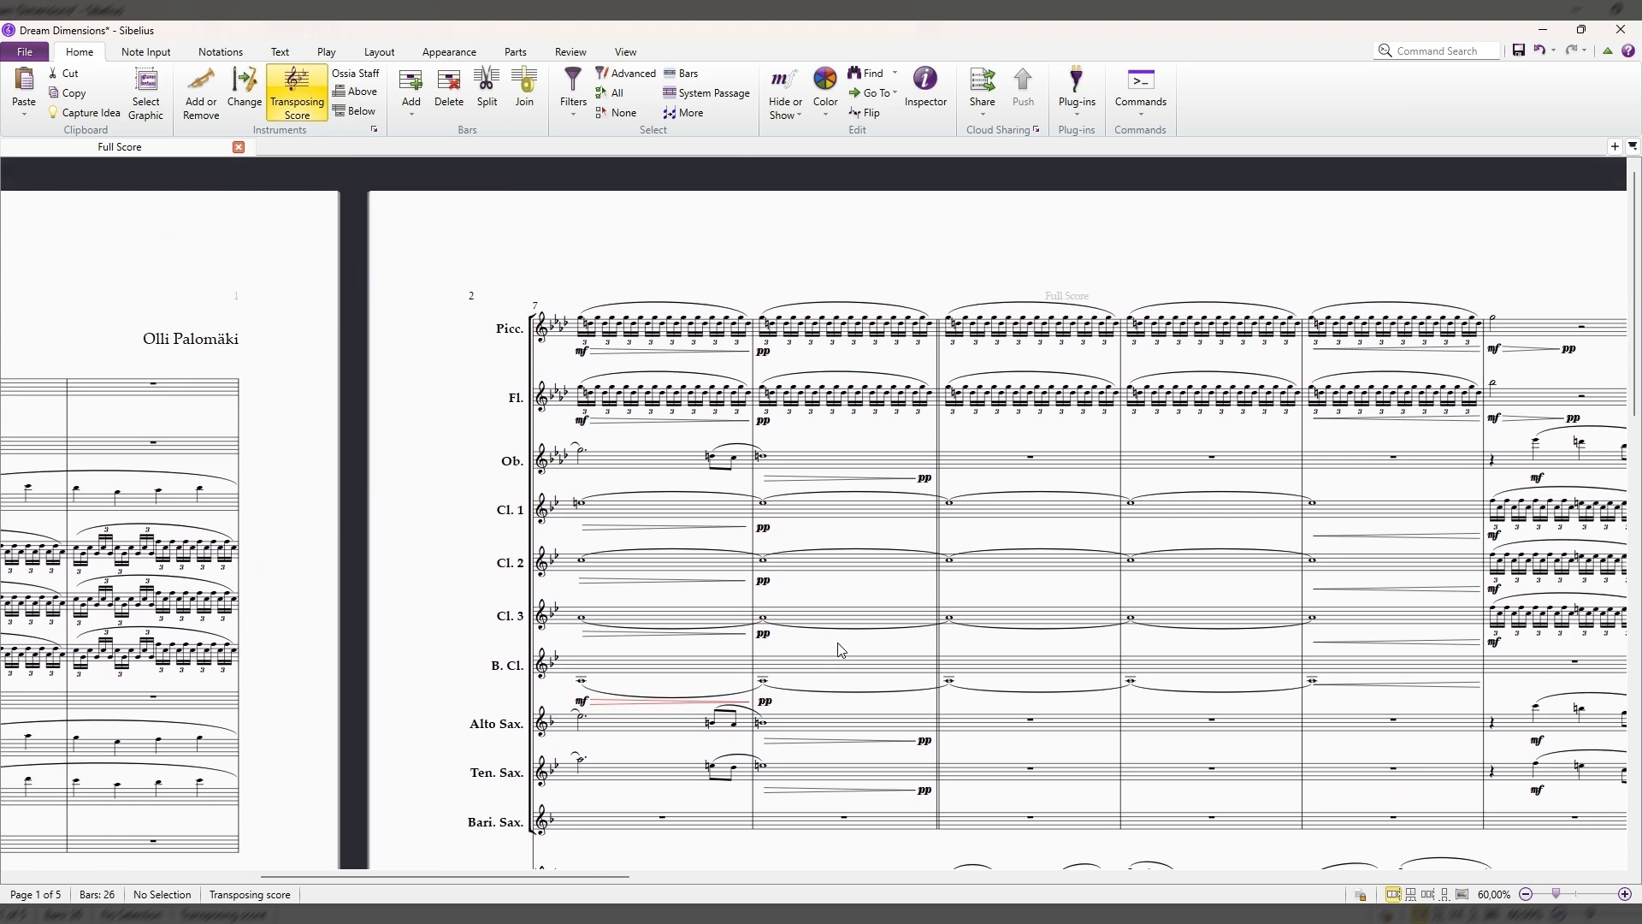
{"action": "scroll", "coordinate": [753, 577], "scroll_direction": "down", "scroll_amount": 2}
{"action": "scroll", "coordinate": [701, 582], "scroll_direction": "down", "scroll_amount": 2}
{"action": "left_click_drag", "start_coordinate": [454, 576], "coordinate": [419, 631]}
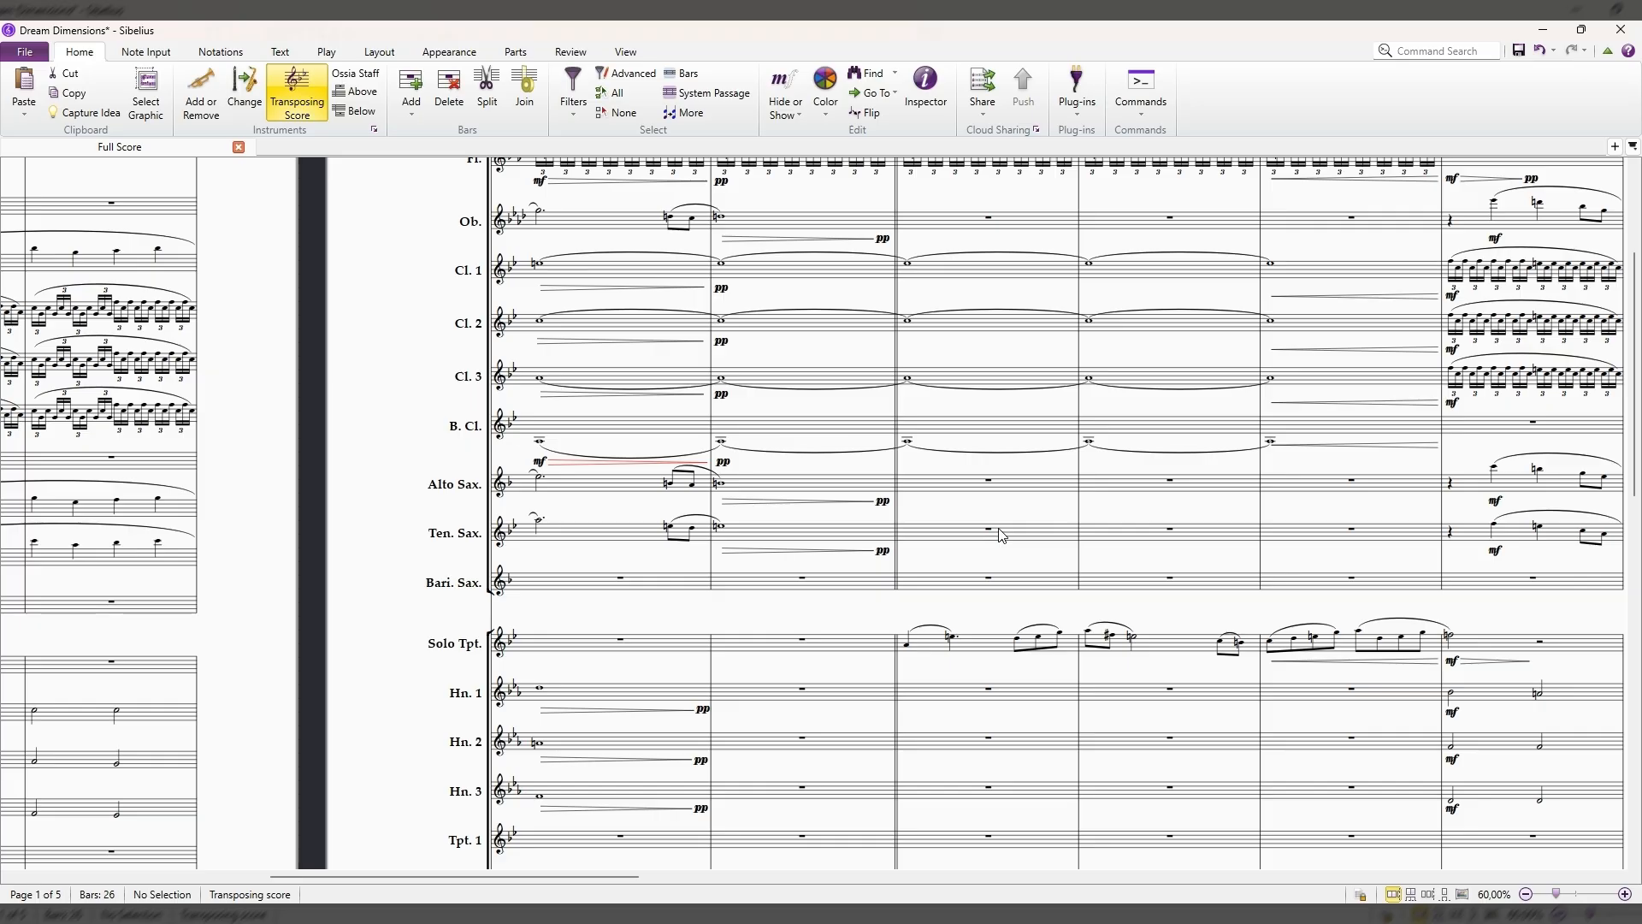
{"action": "scroll", "coordinate": [1000, 534], "scroll_direction": "up", "scroll_amount": 3}
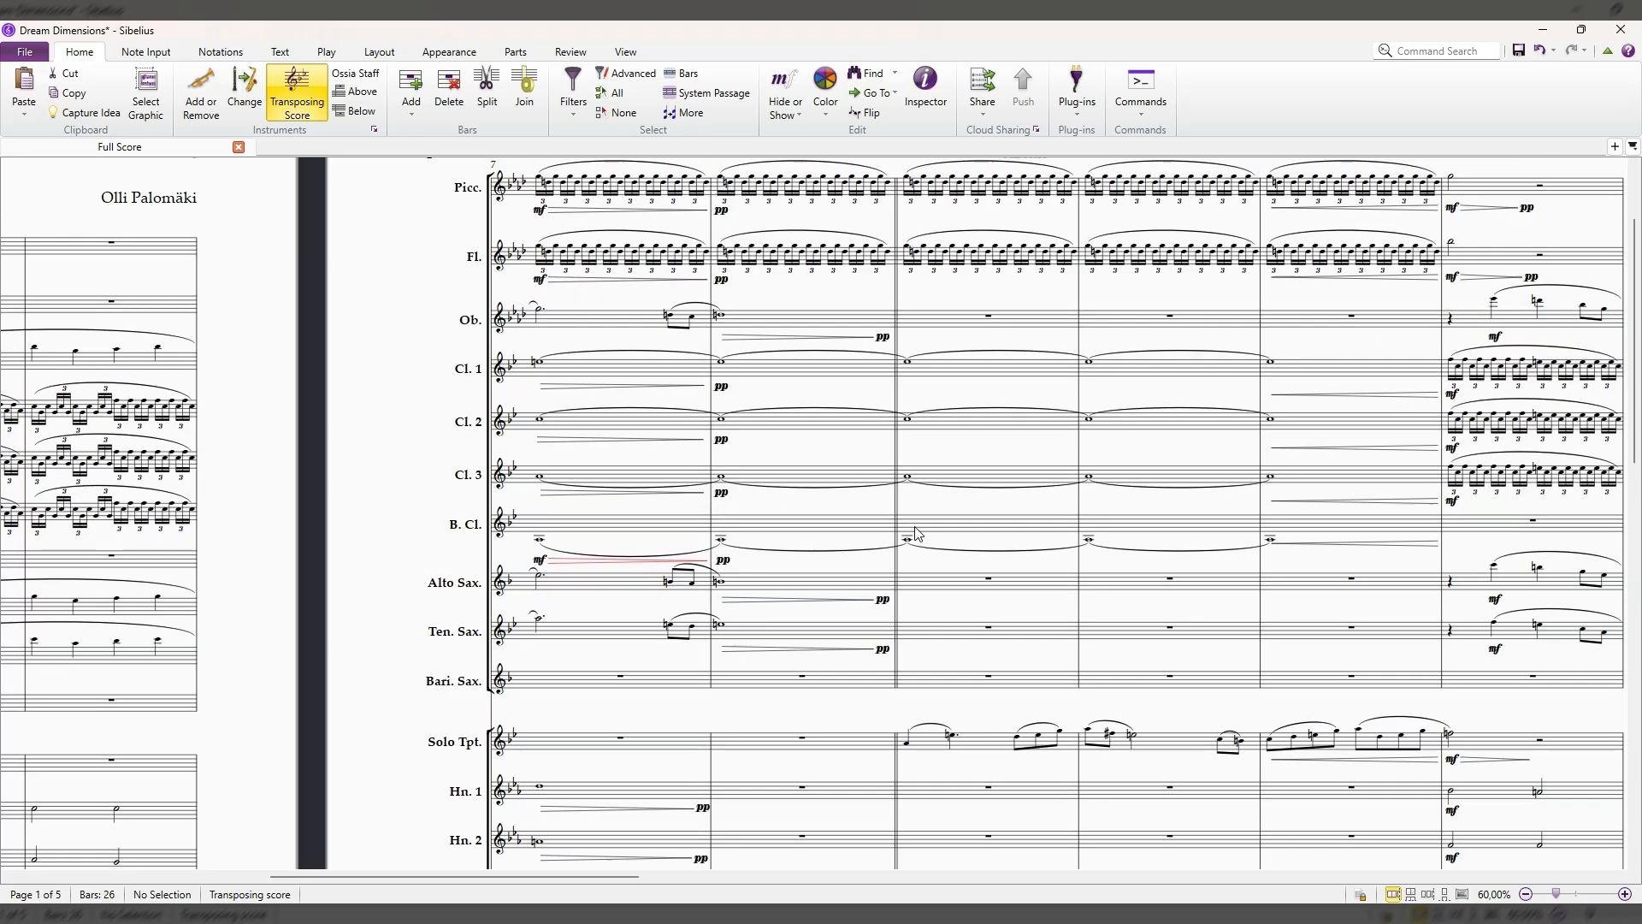
{"action": "scroll", "coordinate": [877, 573], "scroll_direction": "down", "scroll_amount": 10}
{"action": "left_click_drag", "start_coordinate": [782, 468], "coordinate": [793, 466]}
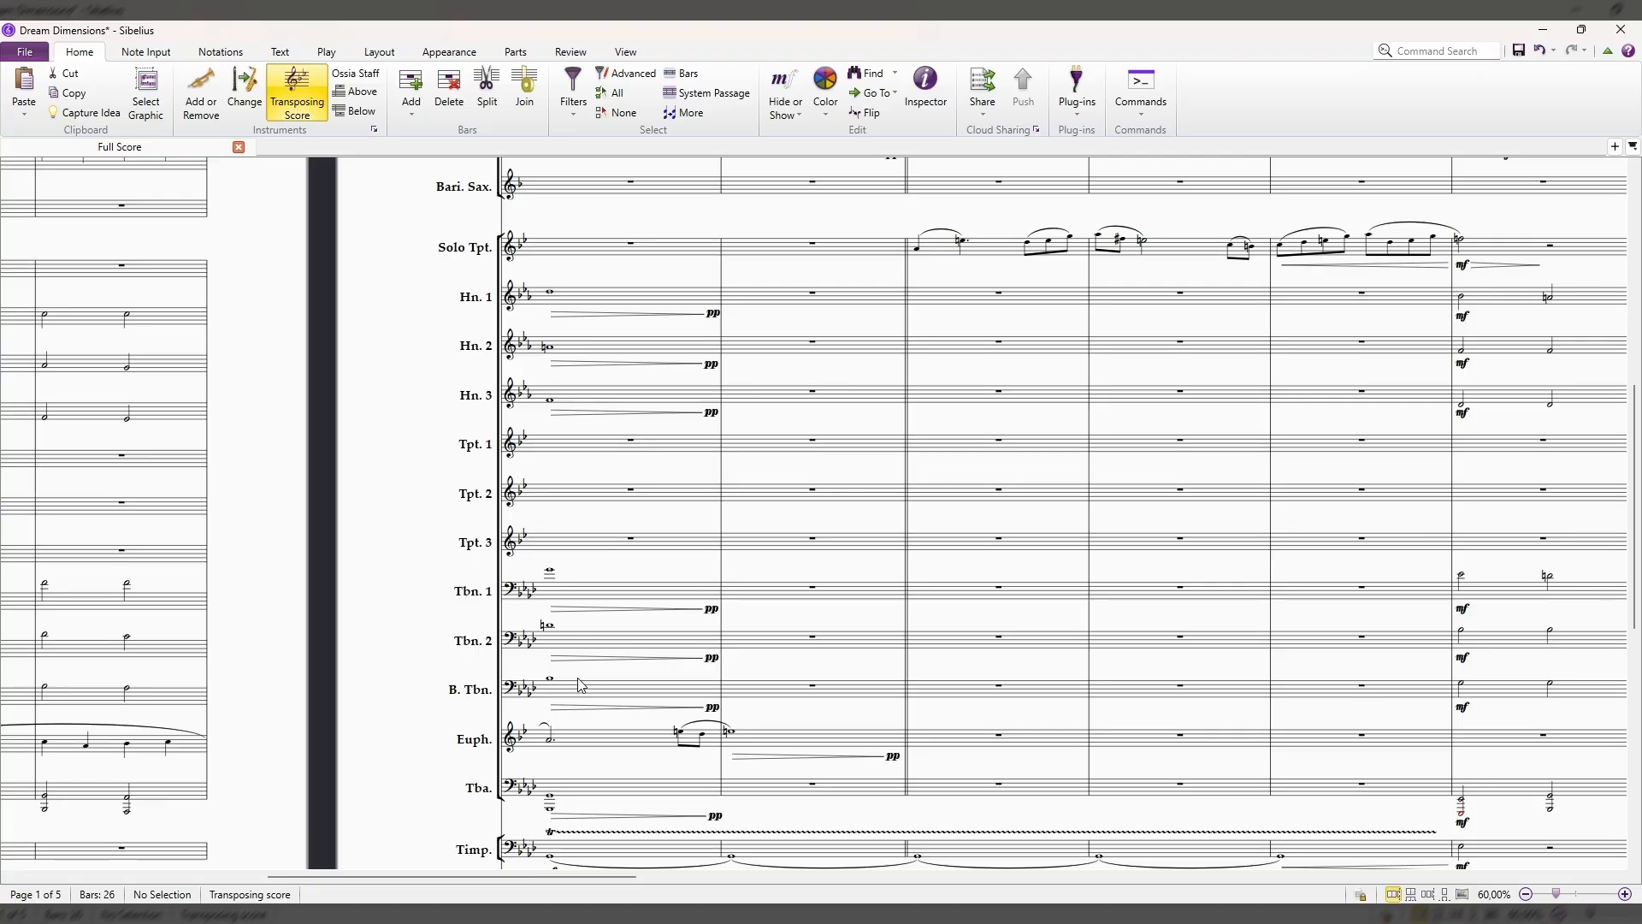
{"action": "scroll", "coordinate": [582, 676], "scroll_direction": "up", "scroll_amount": 6}
Step through the Solo Trumpet notes in bars 9–10 and examine the accompaniment around them on page 2.
{"action": "left_click_drag", "start_coordinate": [1042, 460], "coordinate": [519, 457]}
{"action": "left_click", "coordinate": [550, 585]}
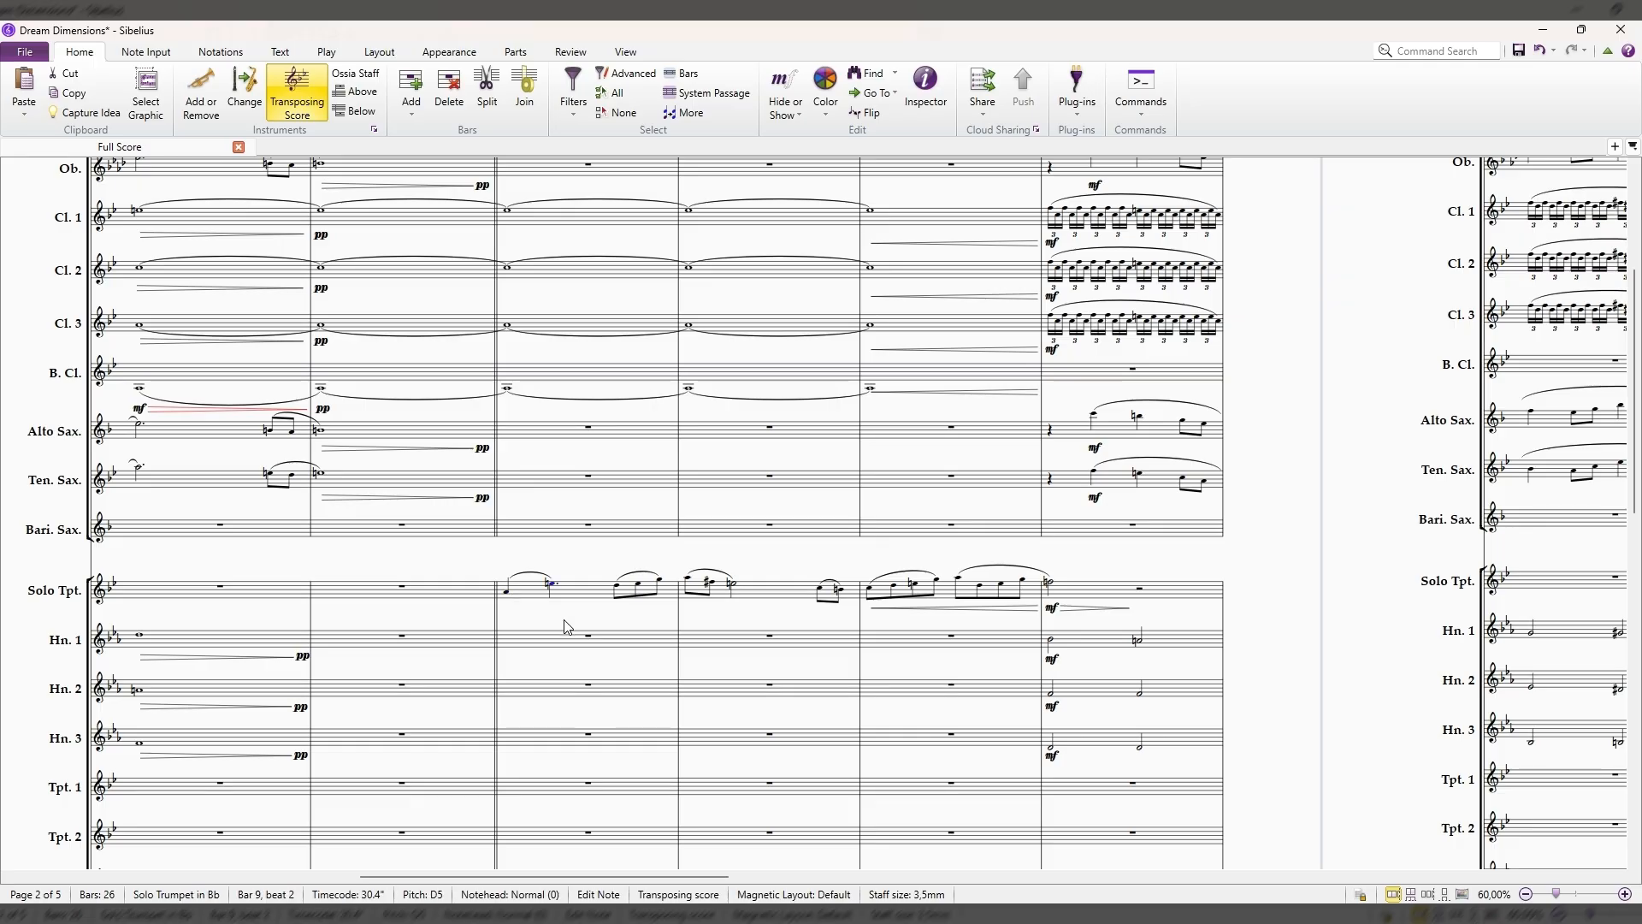
{"action": "key", "text": "Right"}
{"action": "key", "text": "Right"}
{"action": "key", "text": "Right"}
{"action": "key", "text": "Right"}
{"action": "key", "text": "Right"}
{"action": "key", "text": "Right"}
{"action": "left_click_drag", "start_coordinate": [783, 567], "coordinate": [487, 592]}
{"action": "scroll", "coordinate": [593, 623], "scroll_direction": "up", "scroll_amount": 5}
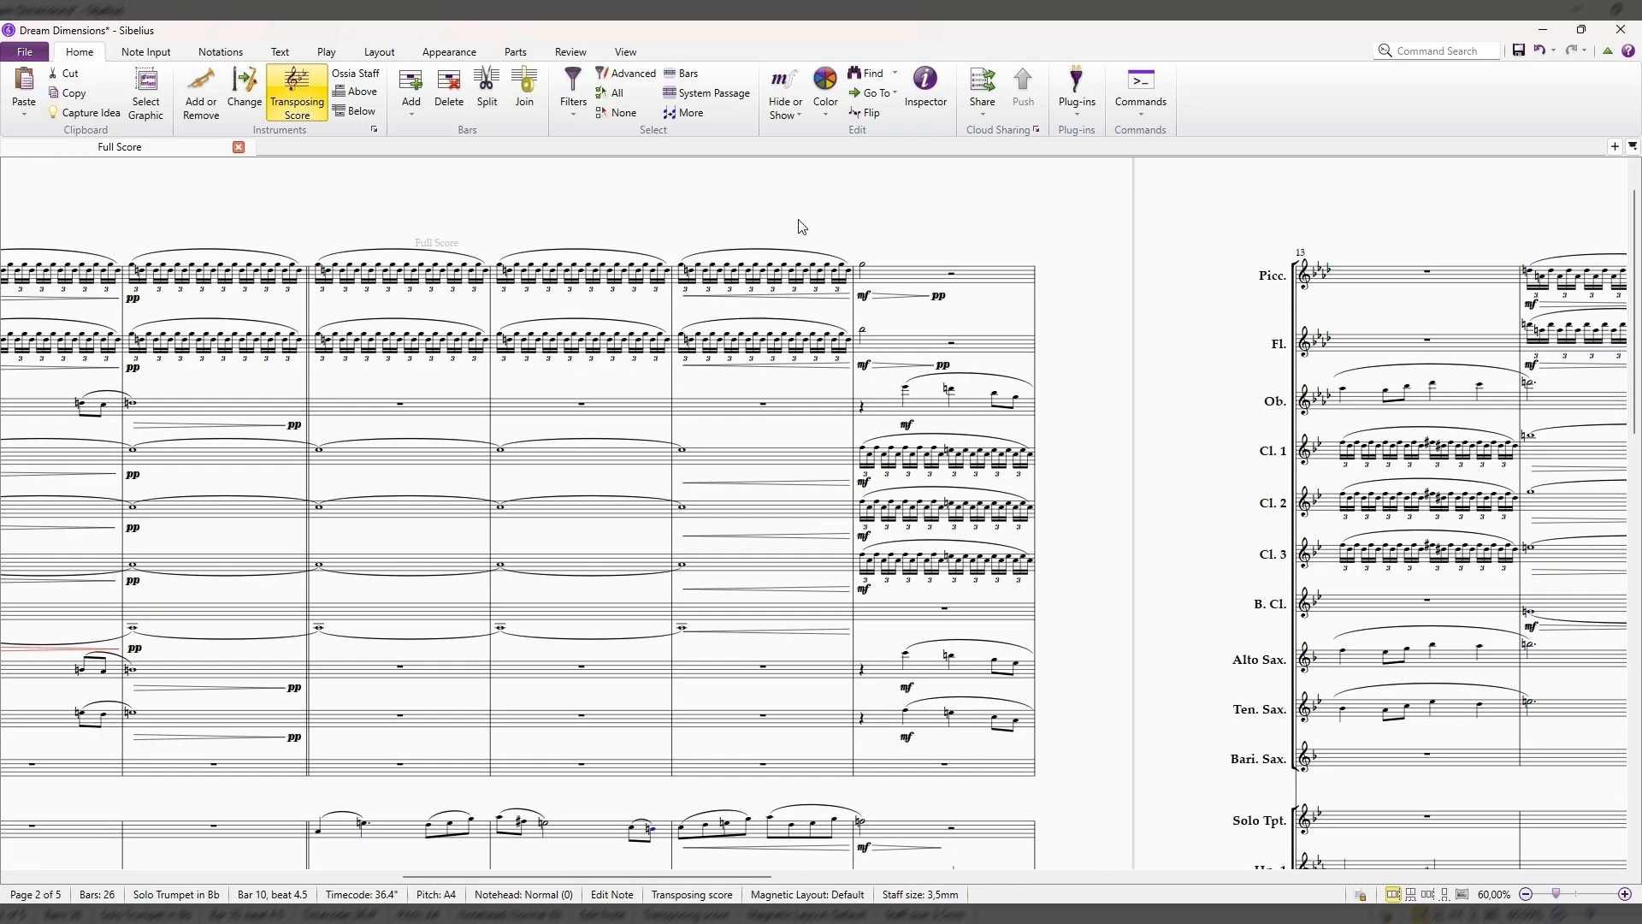
{"action": "left_click_drag", "start_coordinate": [648, 224], "coordinate": [832, 231]}
{"action": "scroll", "coordinate": [762, 503], "scroll_direction": "down", "scroll_amount": 3}
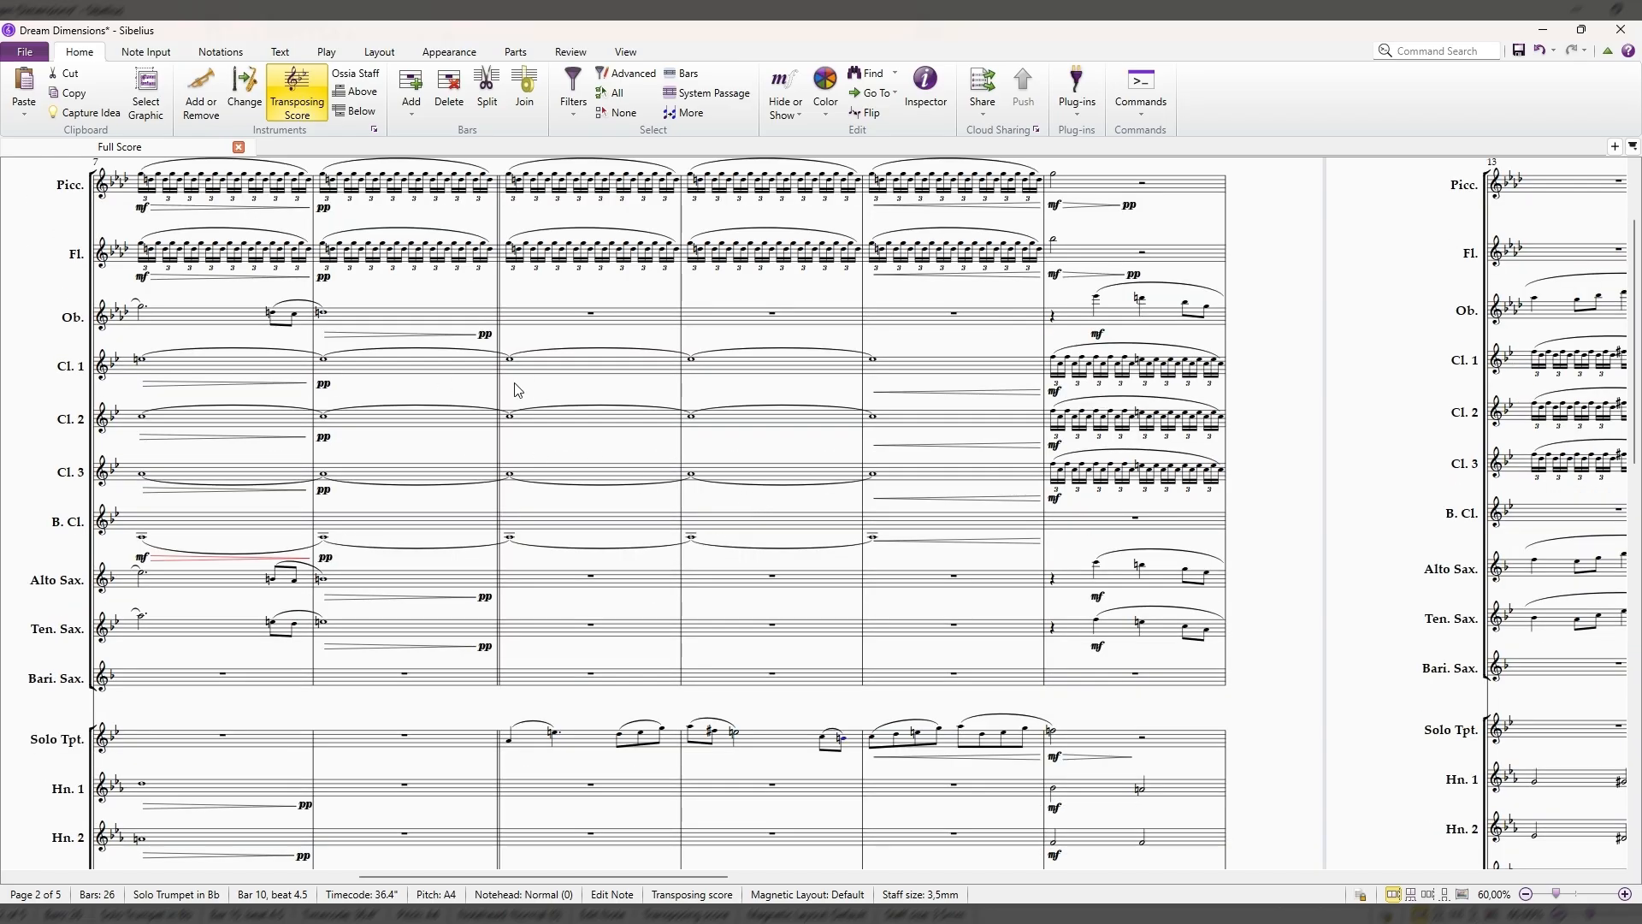
{"action": "scroll", "coordinate": [939, 622], "scroll_direction": "down", "scroll_amount": 15}
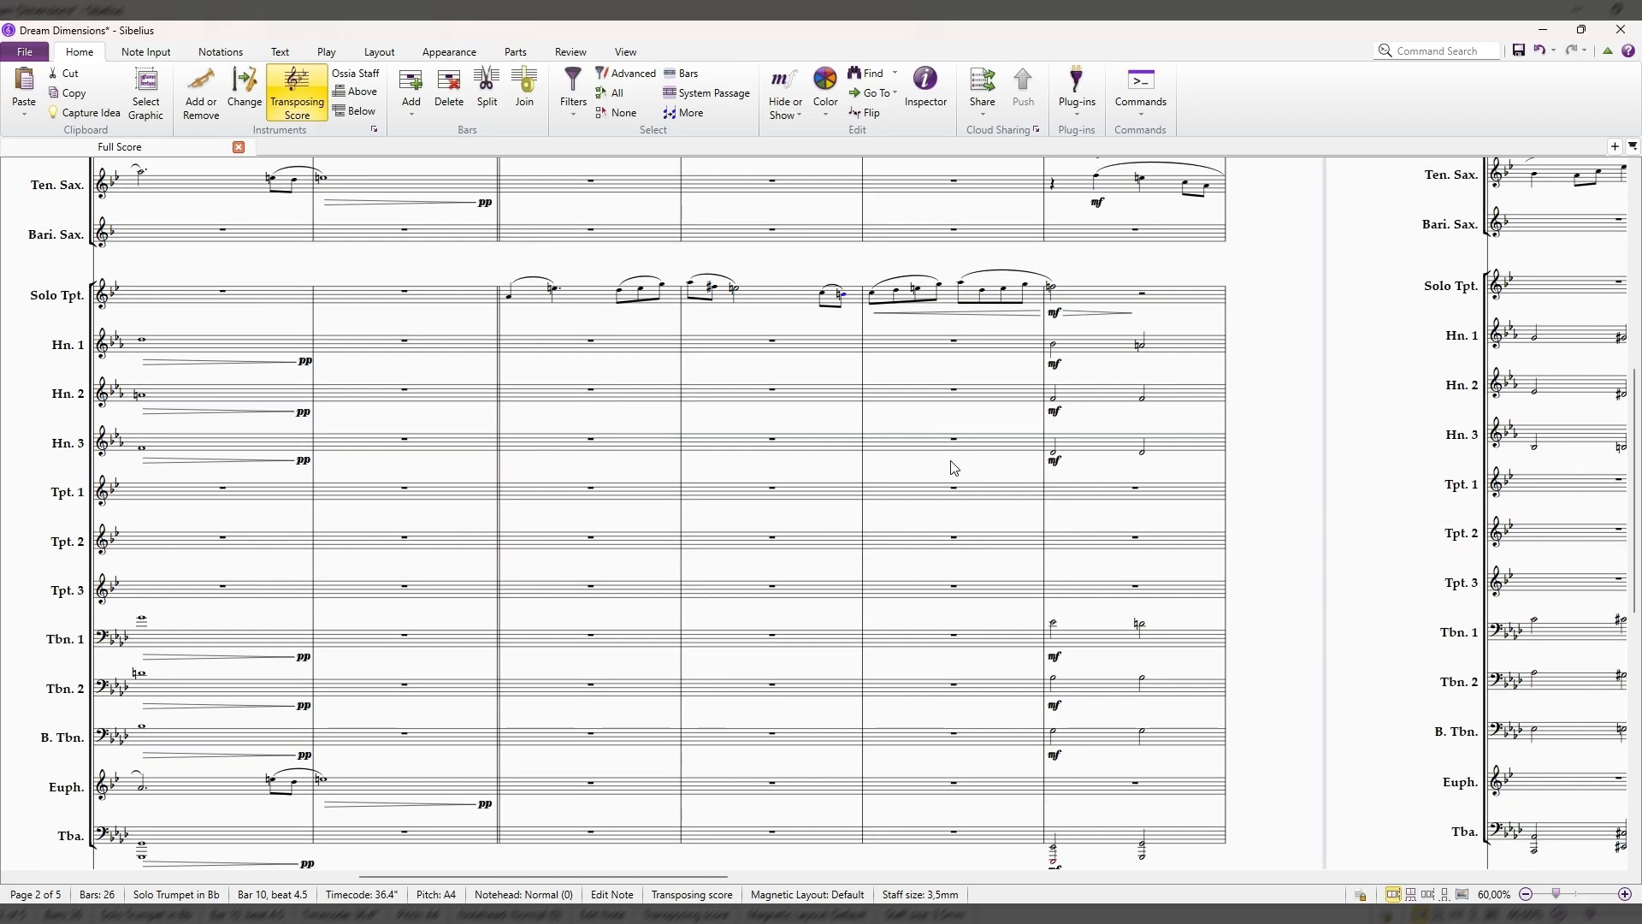
Examine the horn, trombone and Tuba chords in bars 12–14 and the Euphonium melody from bar 16 on page 3.
{"action": "left_click_drag", "start_coordinate": [955, 468], "coordinate": [563, 405]}
{"action": "left_click_drag", "start_coordinate": [472, 478], "coordinate": [645, 458]}
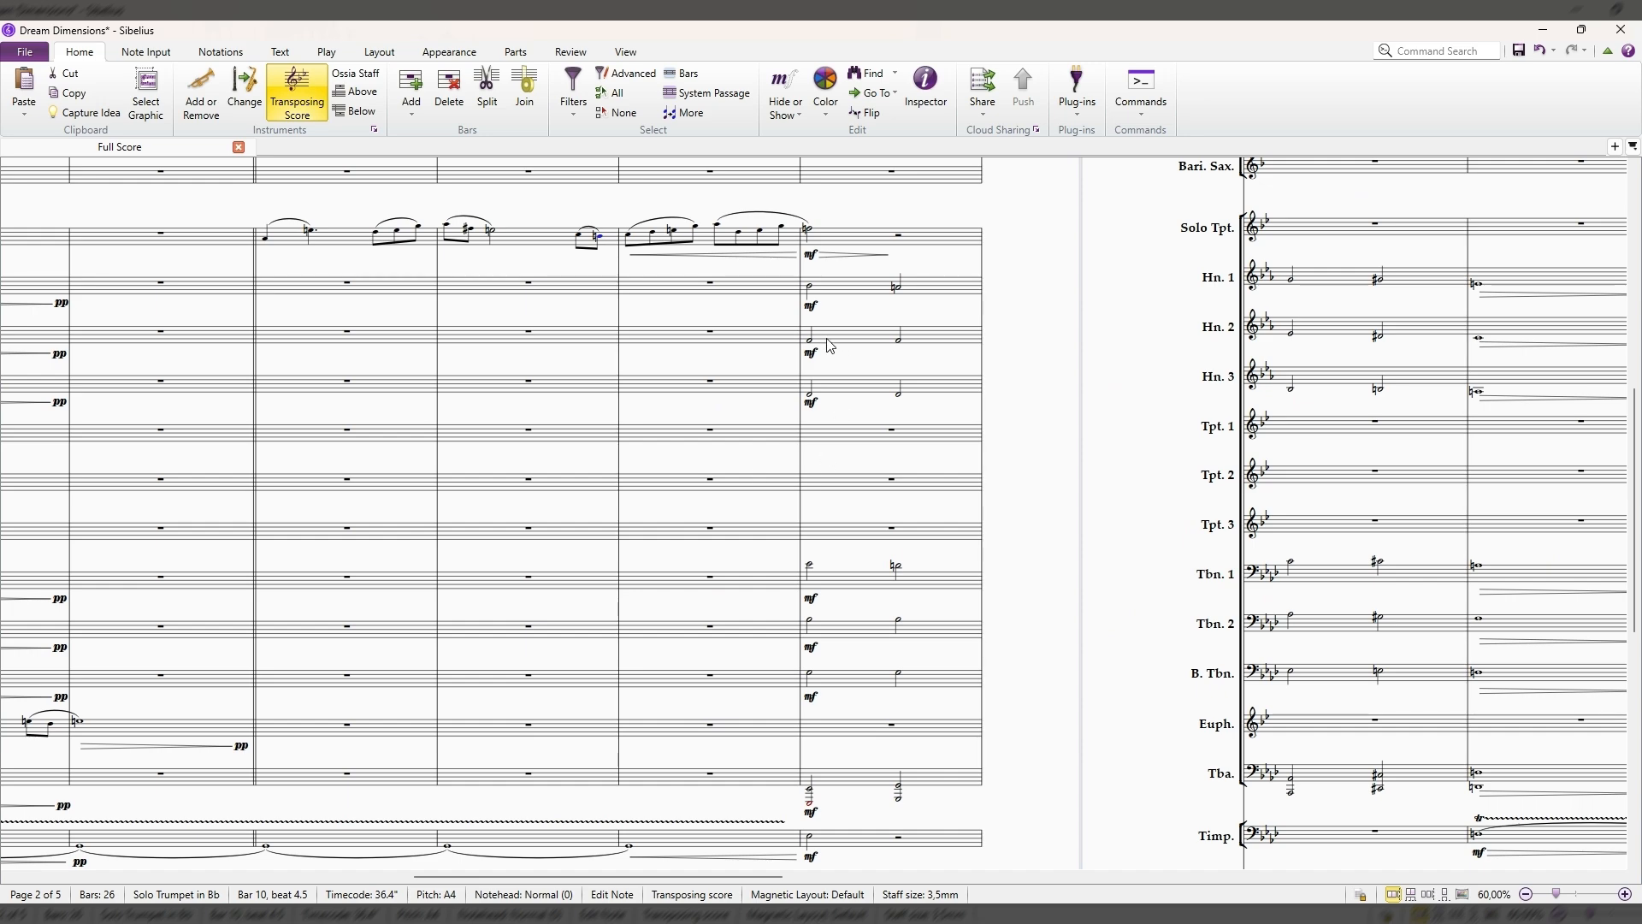
{"action": "left_click_drag", "start_coordinate": [845, 431], "coordinate": [706, 344]}
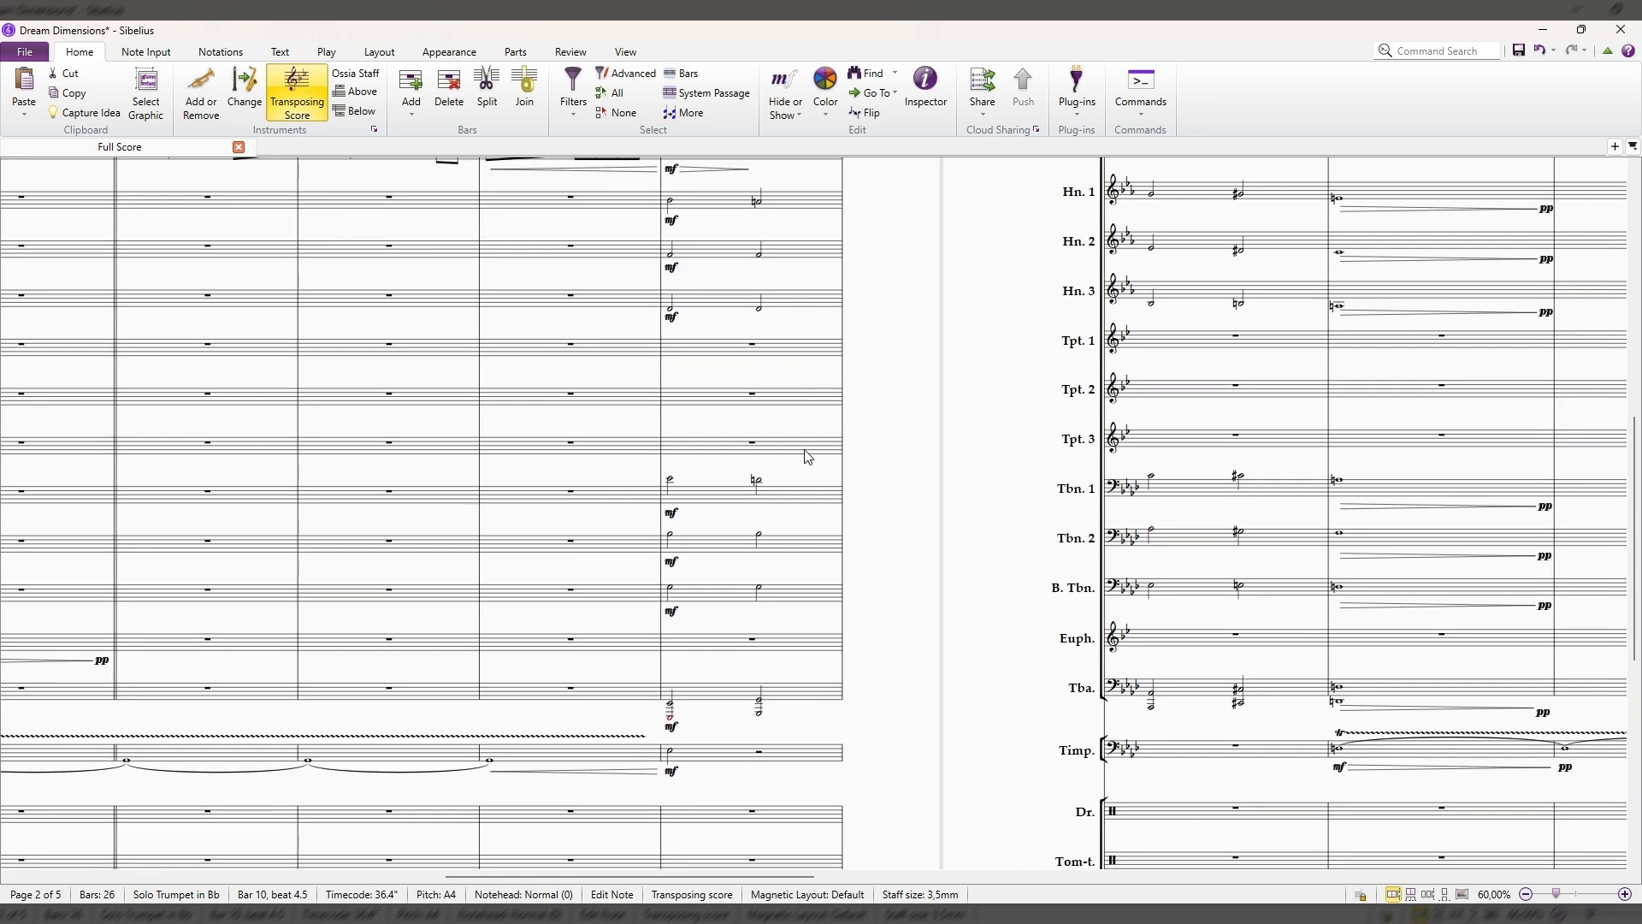
{"action": "left_click_drag", "start_coordinate": [1000, 581], "coordinate": [507, 610]}
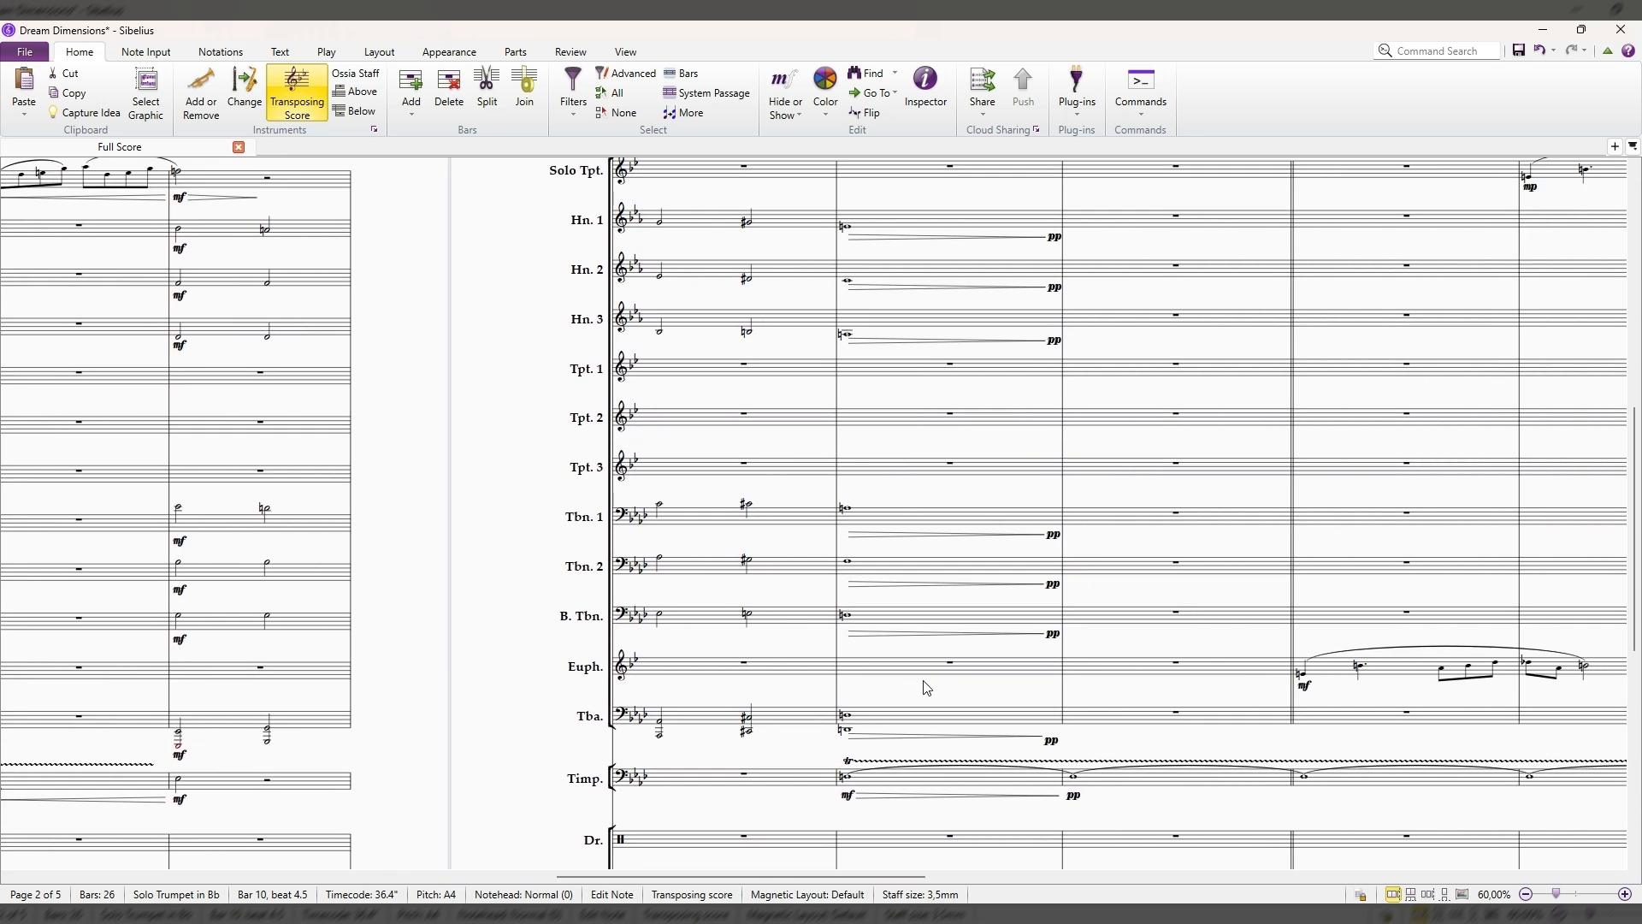
{"action": "left_click", "coordinate": [847, 731]}
{"action": "scroll", "coordinate": [952, 593], "scroll_direction": "up", "scroll_amount": 6}
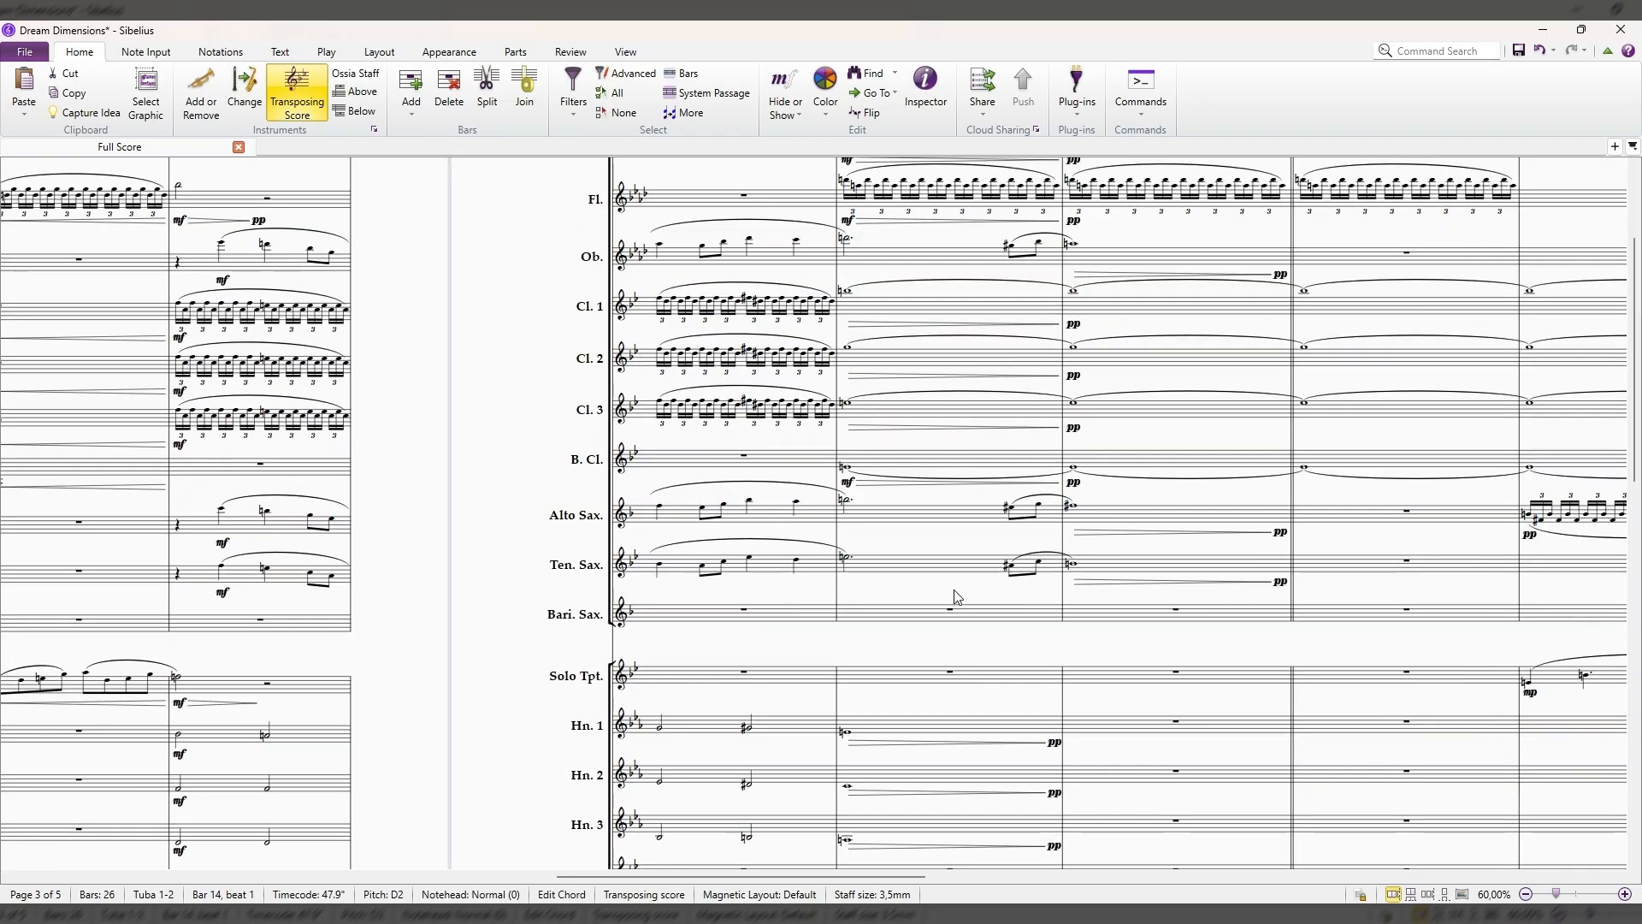
{"action": "left_click_drag", "start_coordinate": [1112, 609], "coordinate": [717, 484]}
{"action": "scroll", "coordinate": [715, 484], "scroll_direction": "down", "scroll_amount": 5}
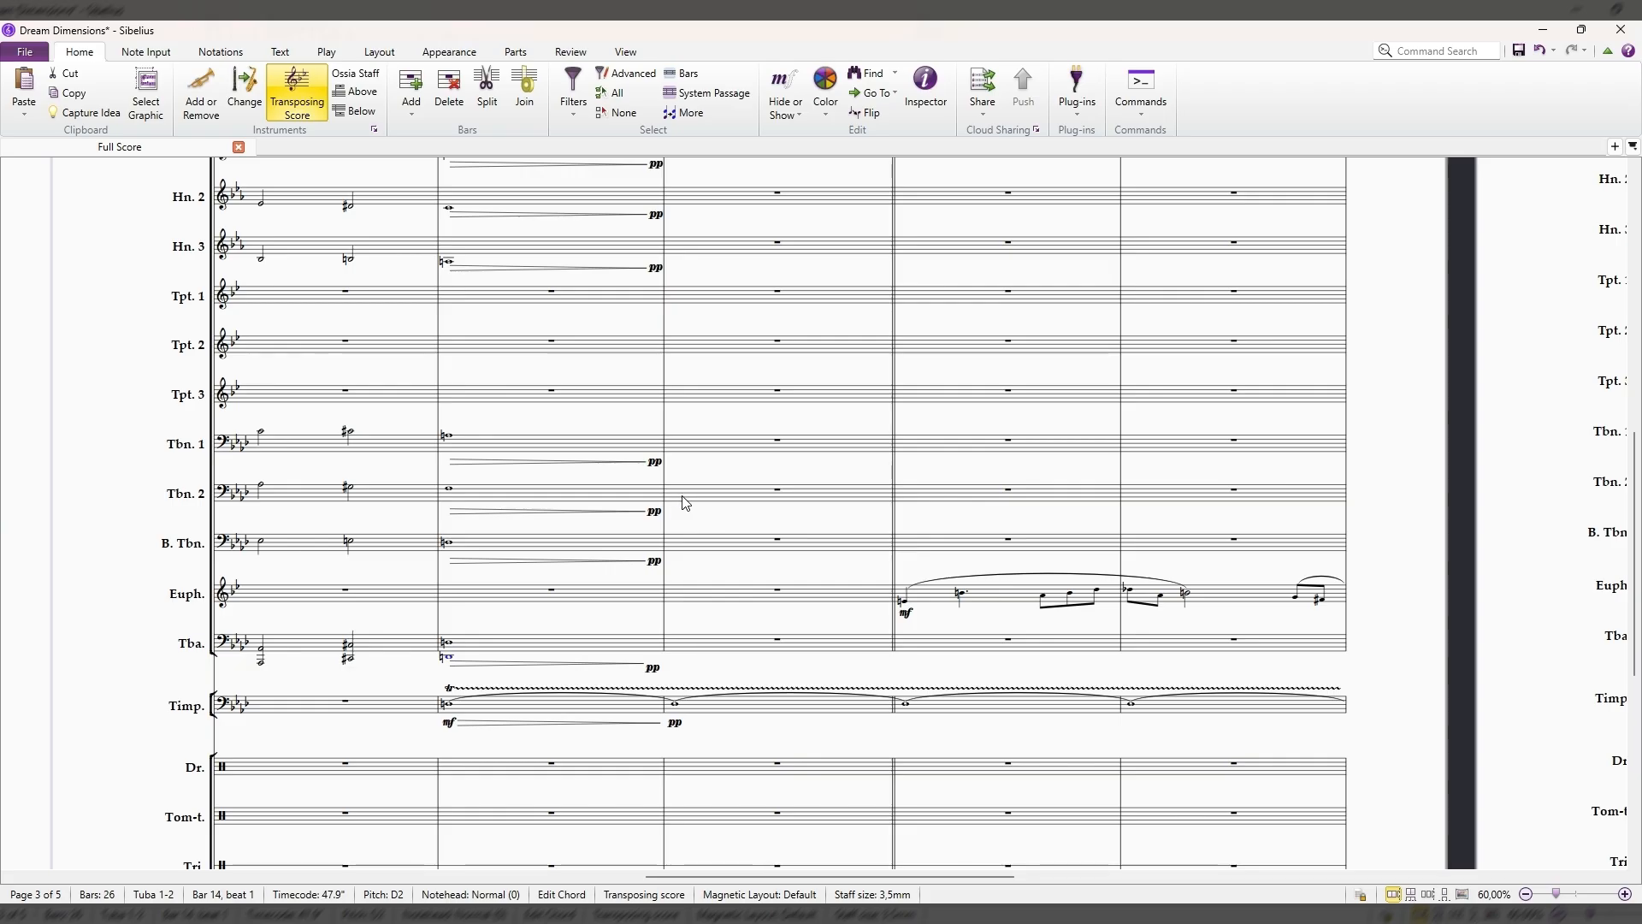
{"action": "scroll", "coordinate": [686, 503], "scroll_direction": "down", "scroll_amount": 1}
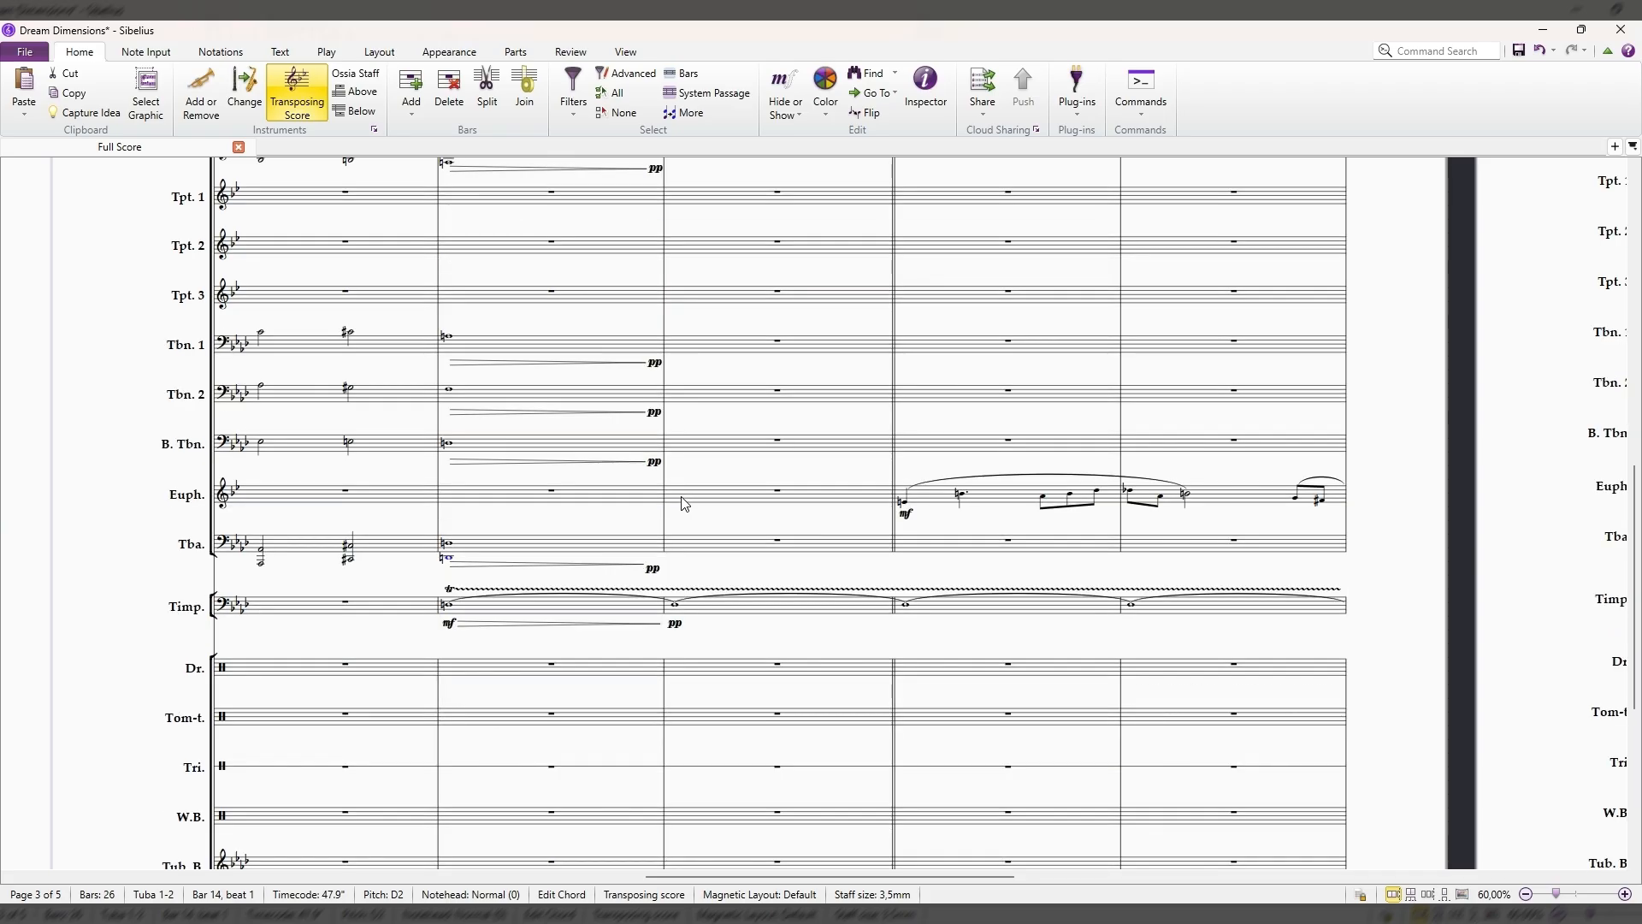
Examine the woodwind lines, the sustained brass and Timpani, and the Euphonium melody in bars 13–17 on page 3.
{"action": "scroll", "coordinate": [685, 503], "scroll_direction": "up", "scroll_amount": 8}
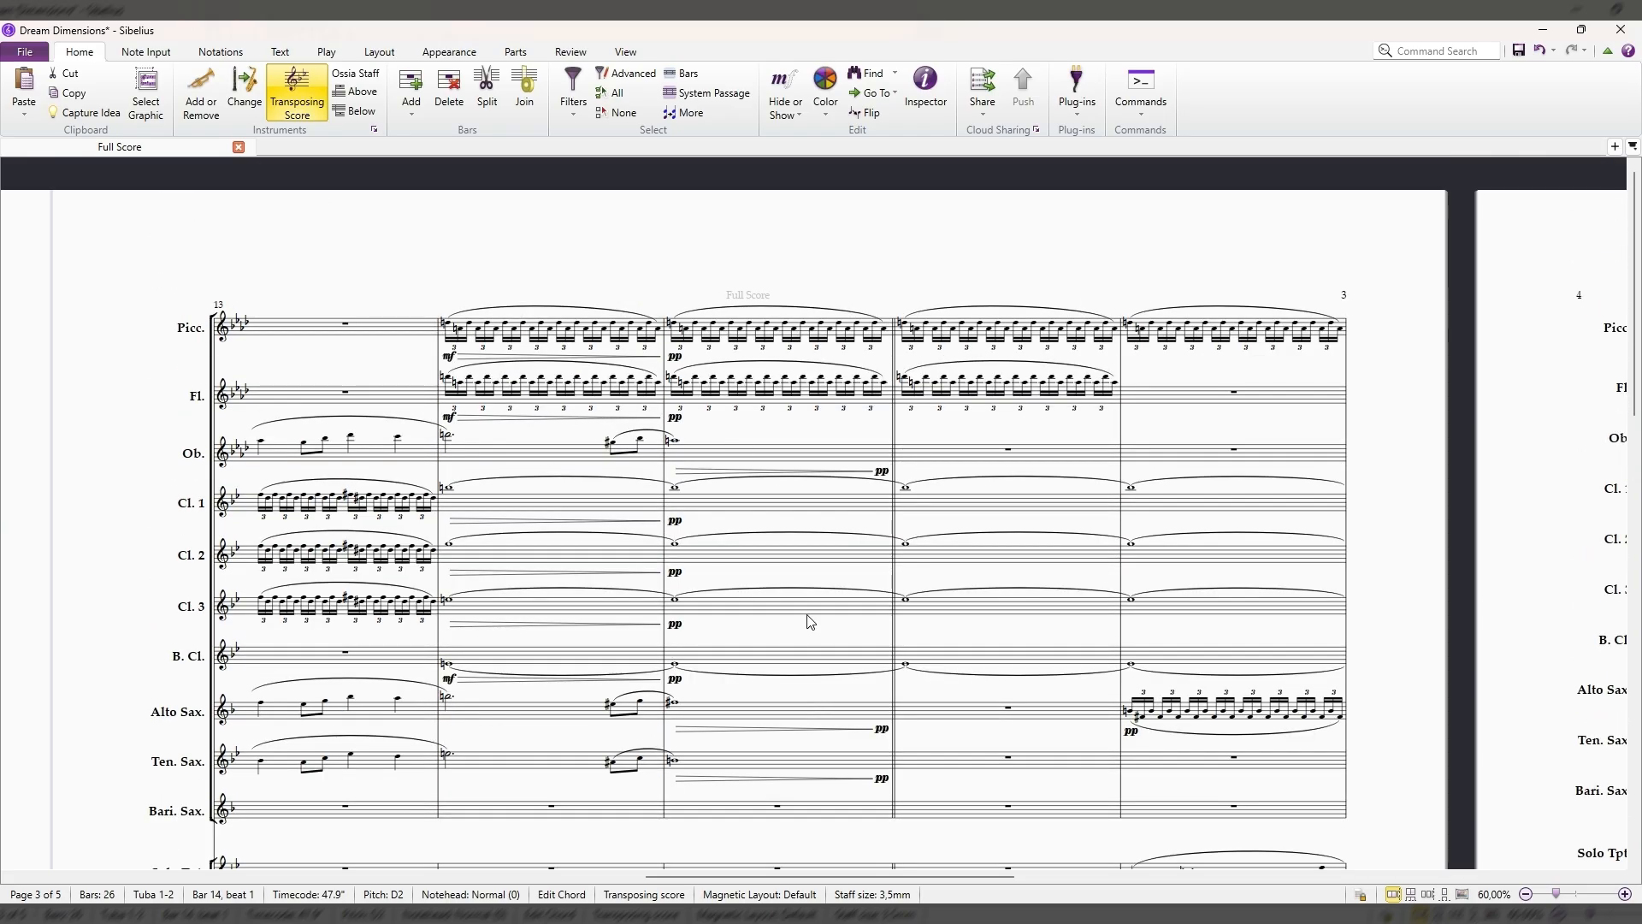
{"action": "scroll", "coordinate": [811, 622], "scroll_direction": "down", "scroll_amount": 8}
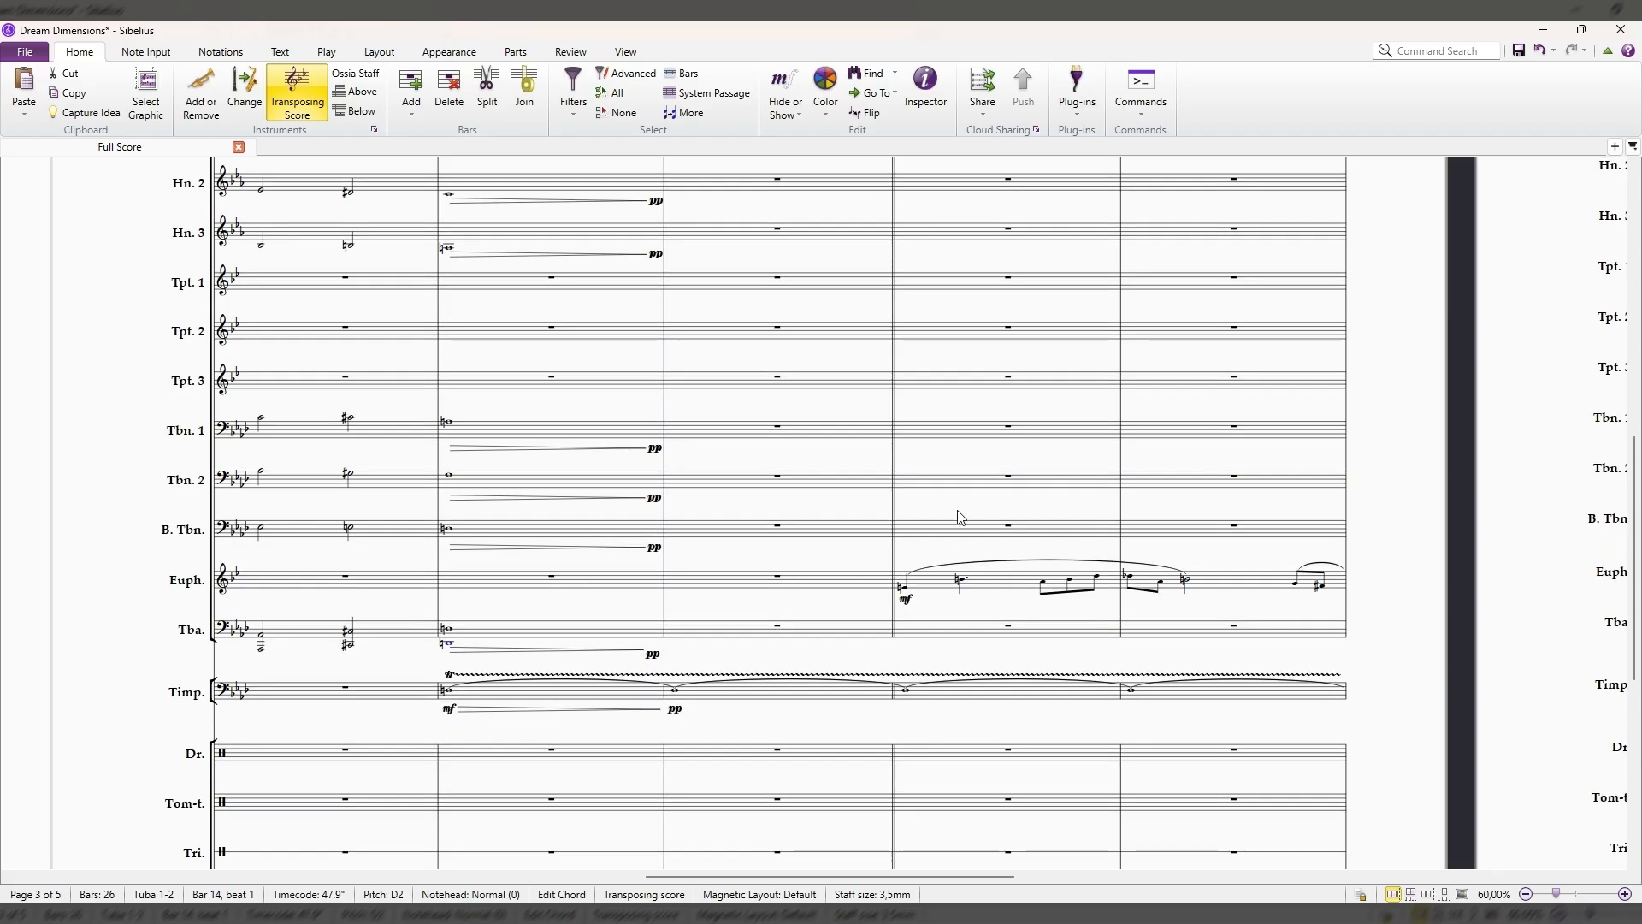
{"action": "left_click_drag", "start_coordinate": [944, 510], "coordinate": [604, 498]}
{"action": "scroll", "coordinate": [643, 515], "scroll_direction": "up", "scroll_amount": 5}
{"action": "scroll", "coordinate": [646, 529], "scroll_direction": "down", "scroll_amount": 3}
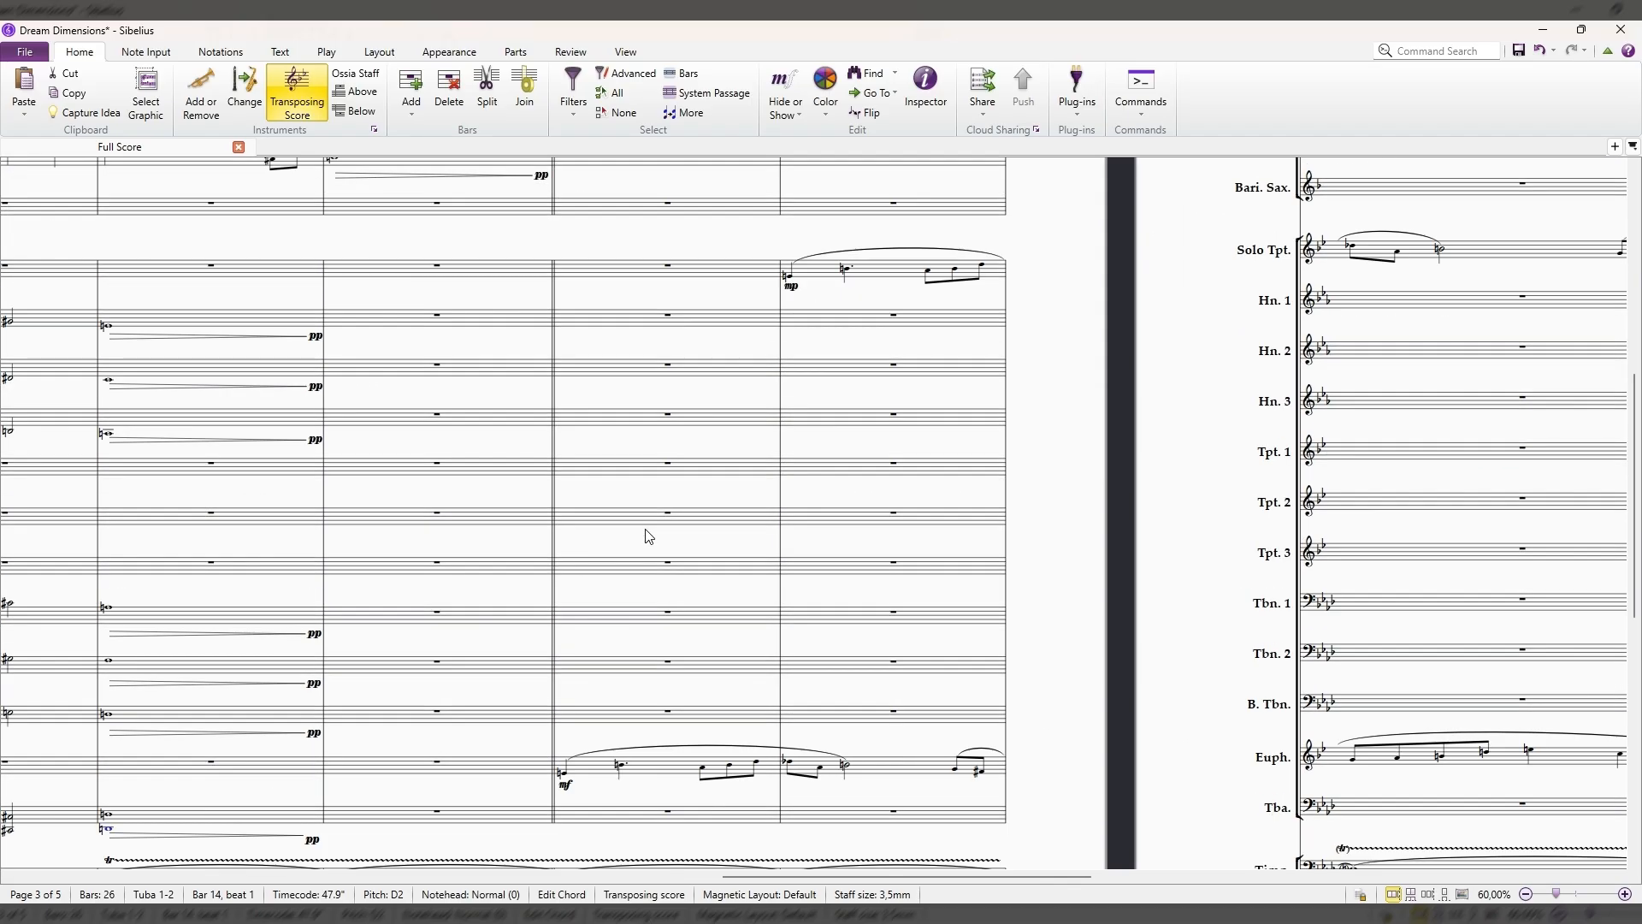
{"action": "scroll", "coordinate": [648, 535], "scroll_direction": "down", "scroll_amount": 2}
{"action": "left_click_drag", "start_coordinate": [630, 443], "coordinate": [804, 469]}
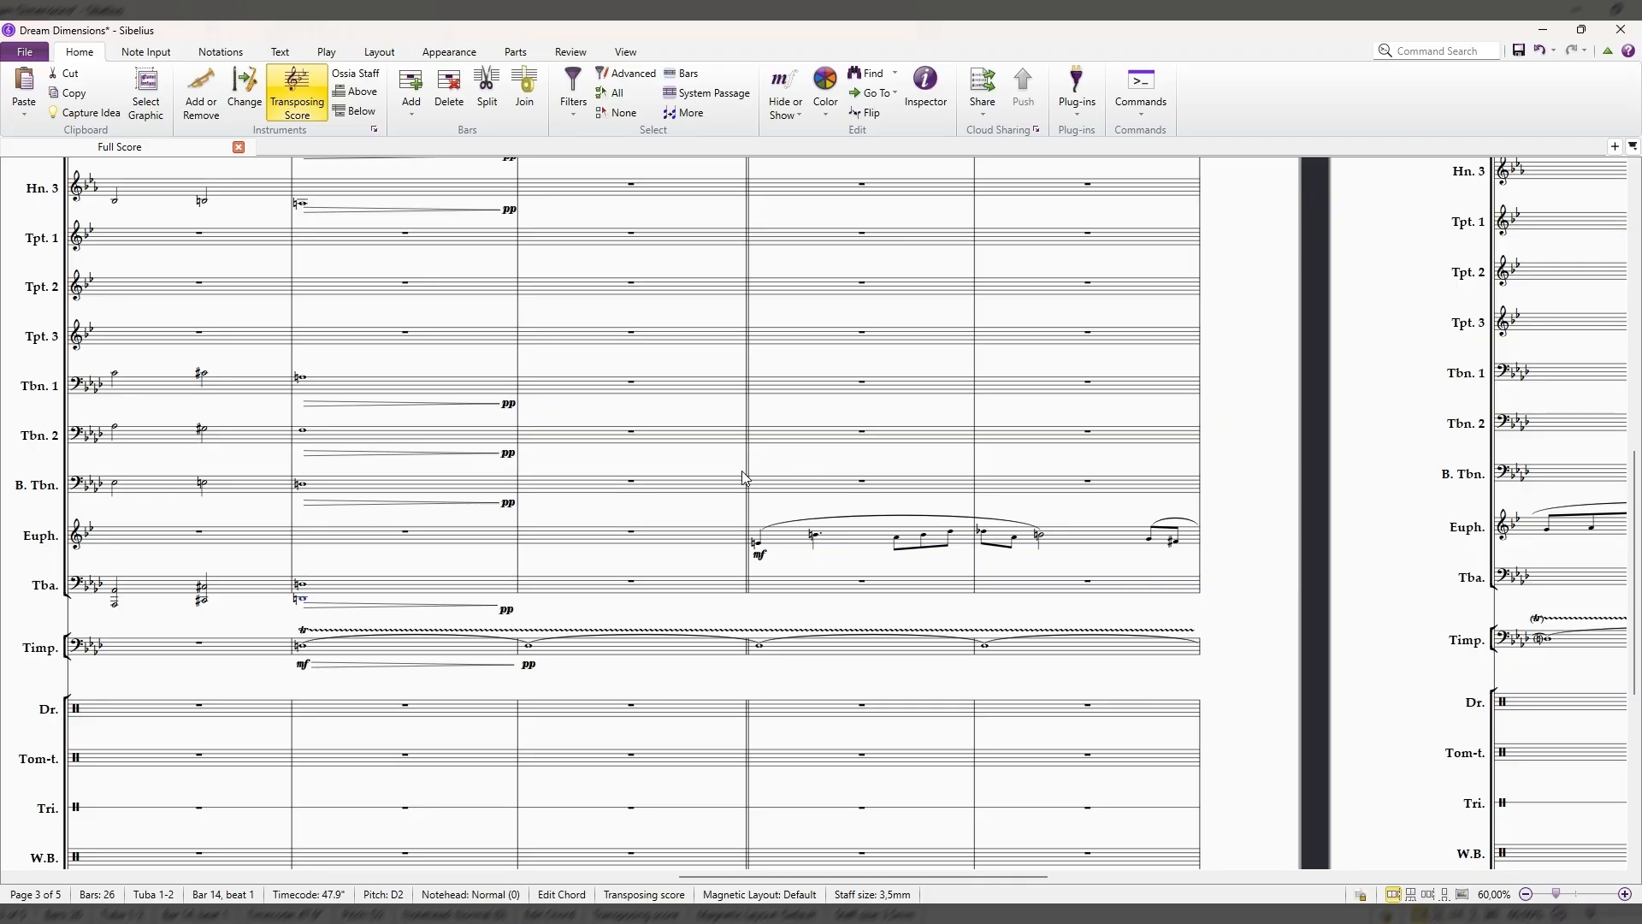
{"action": "left_click_drag", "start_coordinate": [853, 471], "coordinate": [641, 542]}
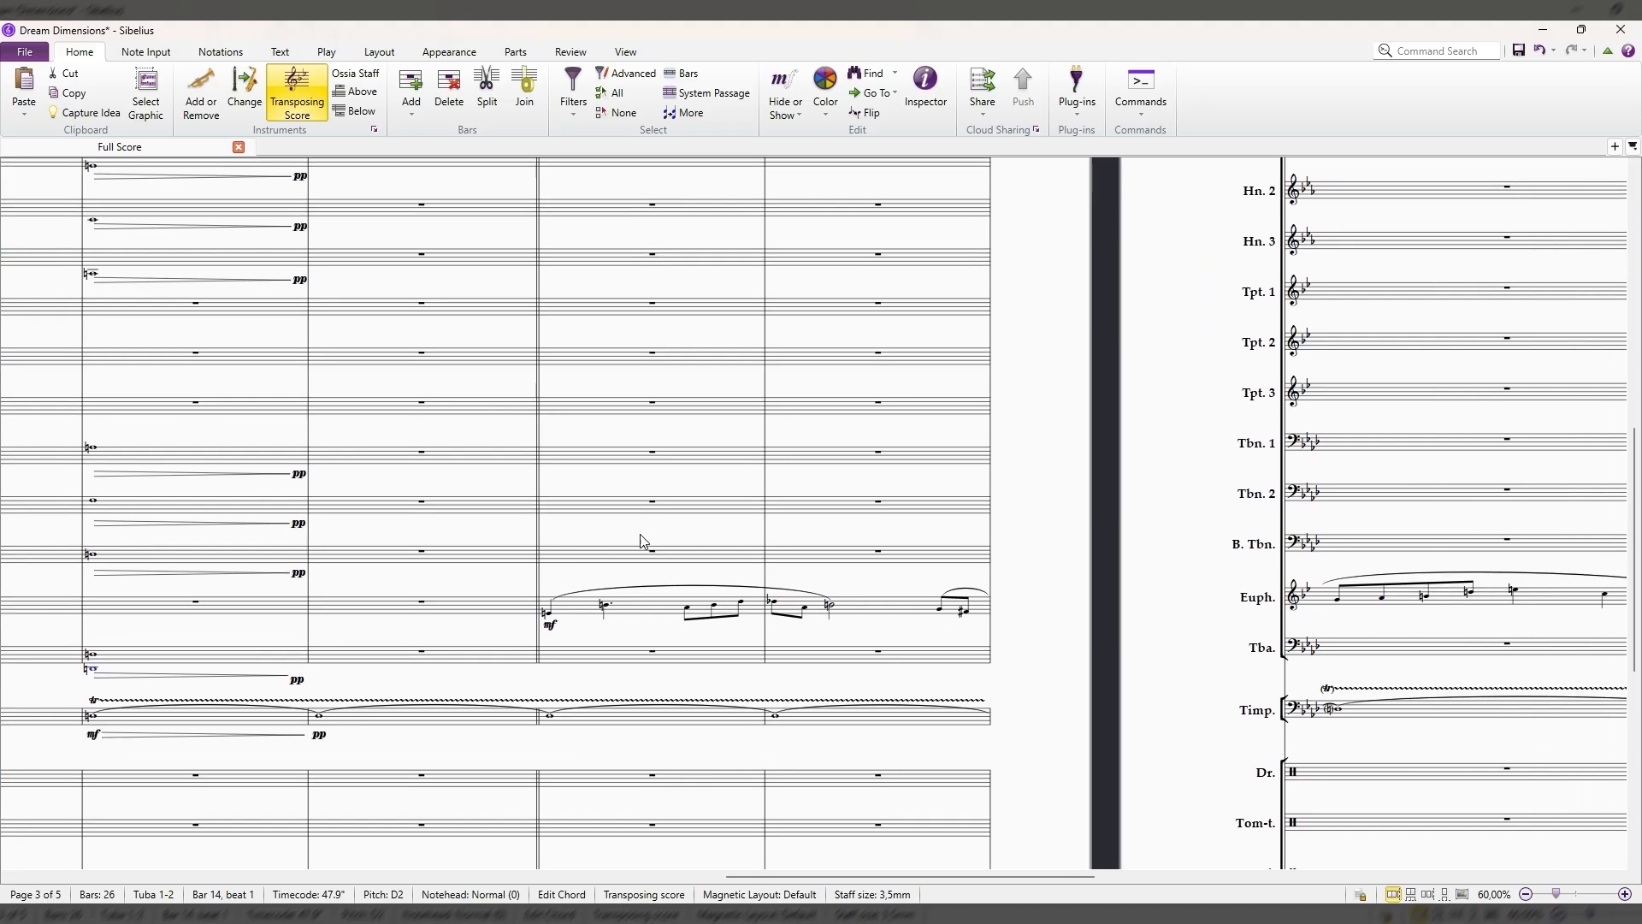
{"action": "scroll", "coordinate": [641, 531], "scroll_direction": "up", "scroll_amount": 1}
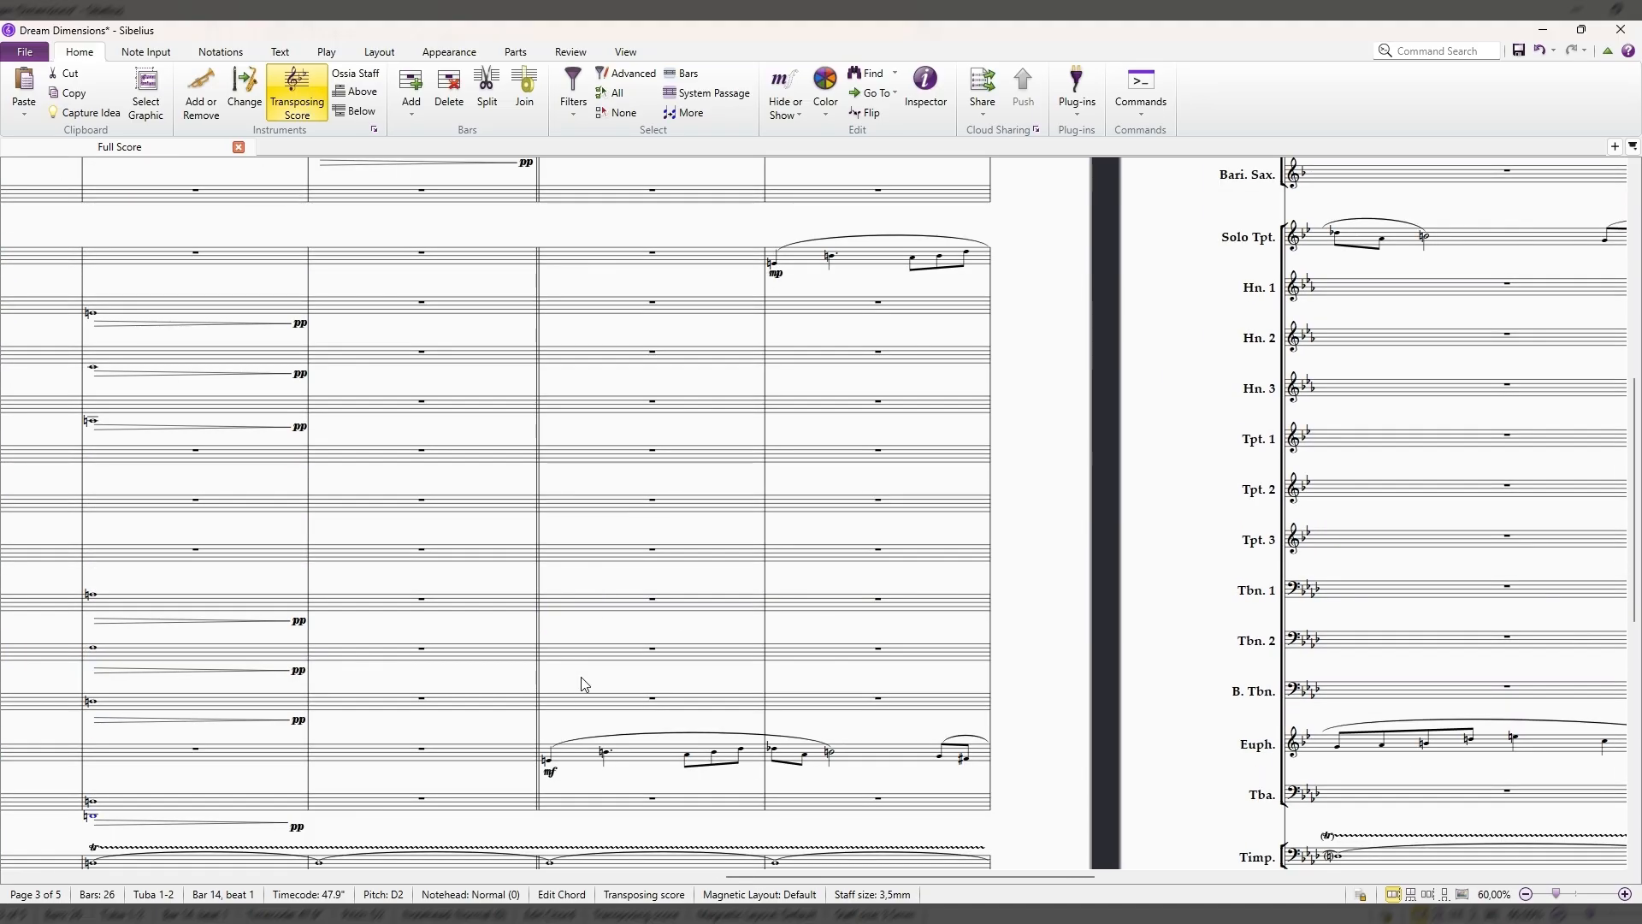
{"action": "left_click_drag", "start_coordinate": [582, 680], "coordinate": [896, 669]}
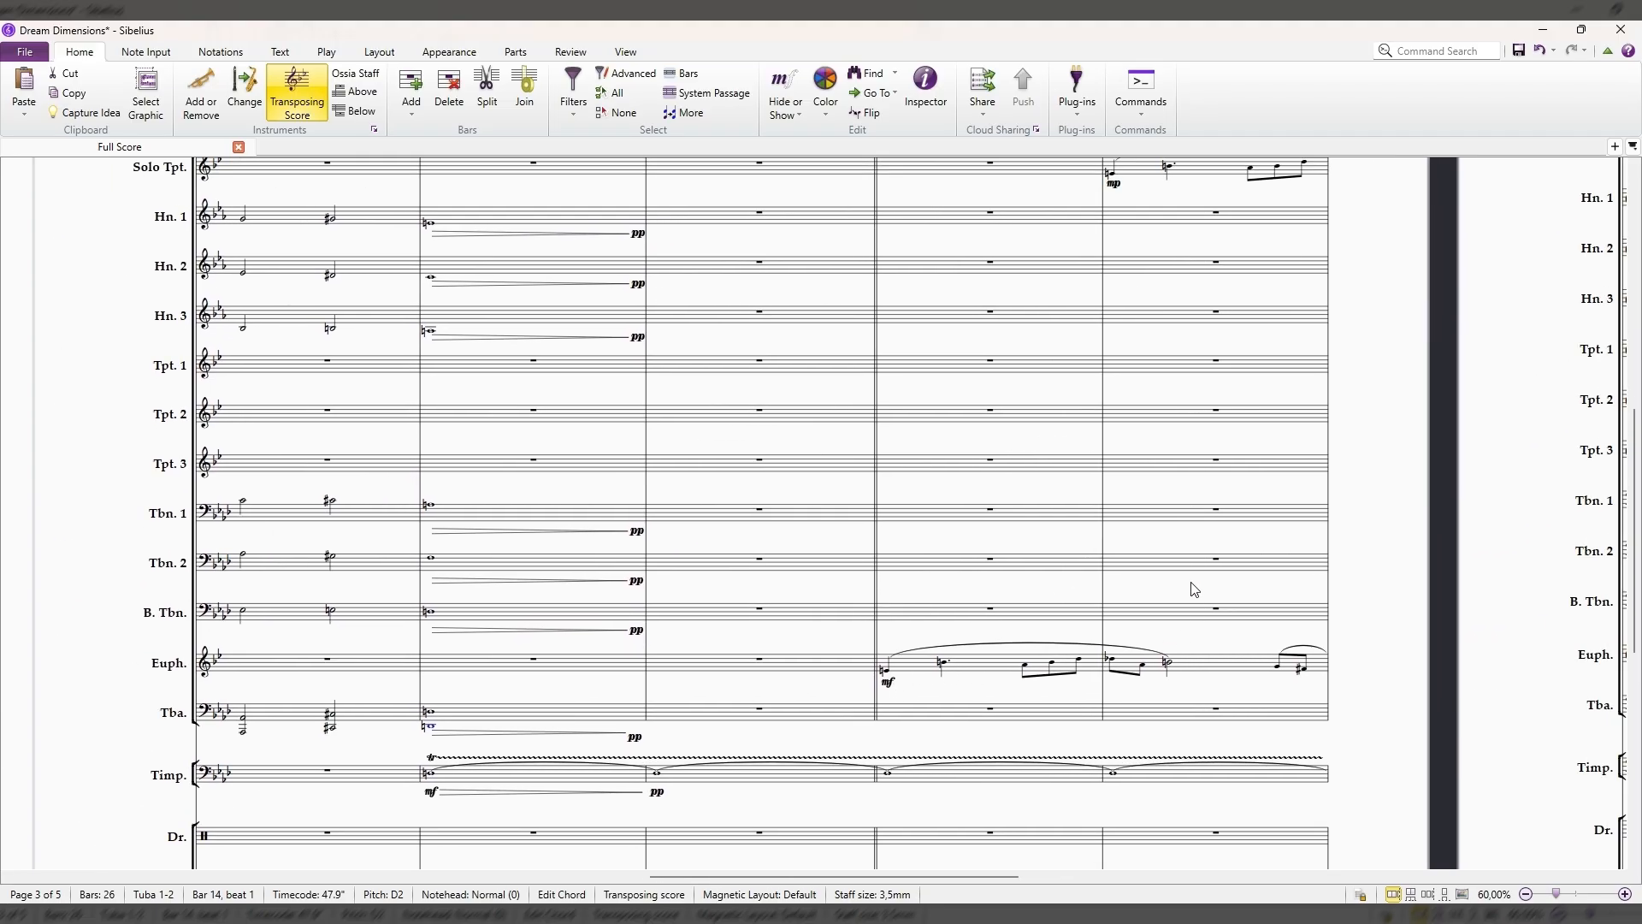
Follow the Solo Trumpet, the Piccolo, Flute and Alto Sax triplets, and the Euphonium line from bar 17 into bars 18–20 on page 4.
{"action": "left_click_drag", "start_coordinate": [1192, 587], "coordinate": [843, 675]}
{"action": "left_click_drag", "start_coordinate": [829, 275], "coordinate": [857, 325]}
{"action": "scroll", "coordinate": [1114, 323], "scroll_direction": "up", "scroll_amount": 5}
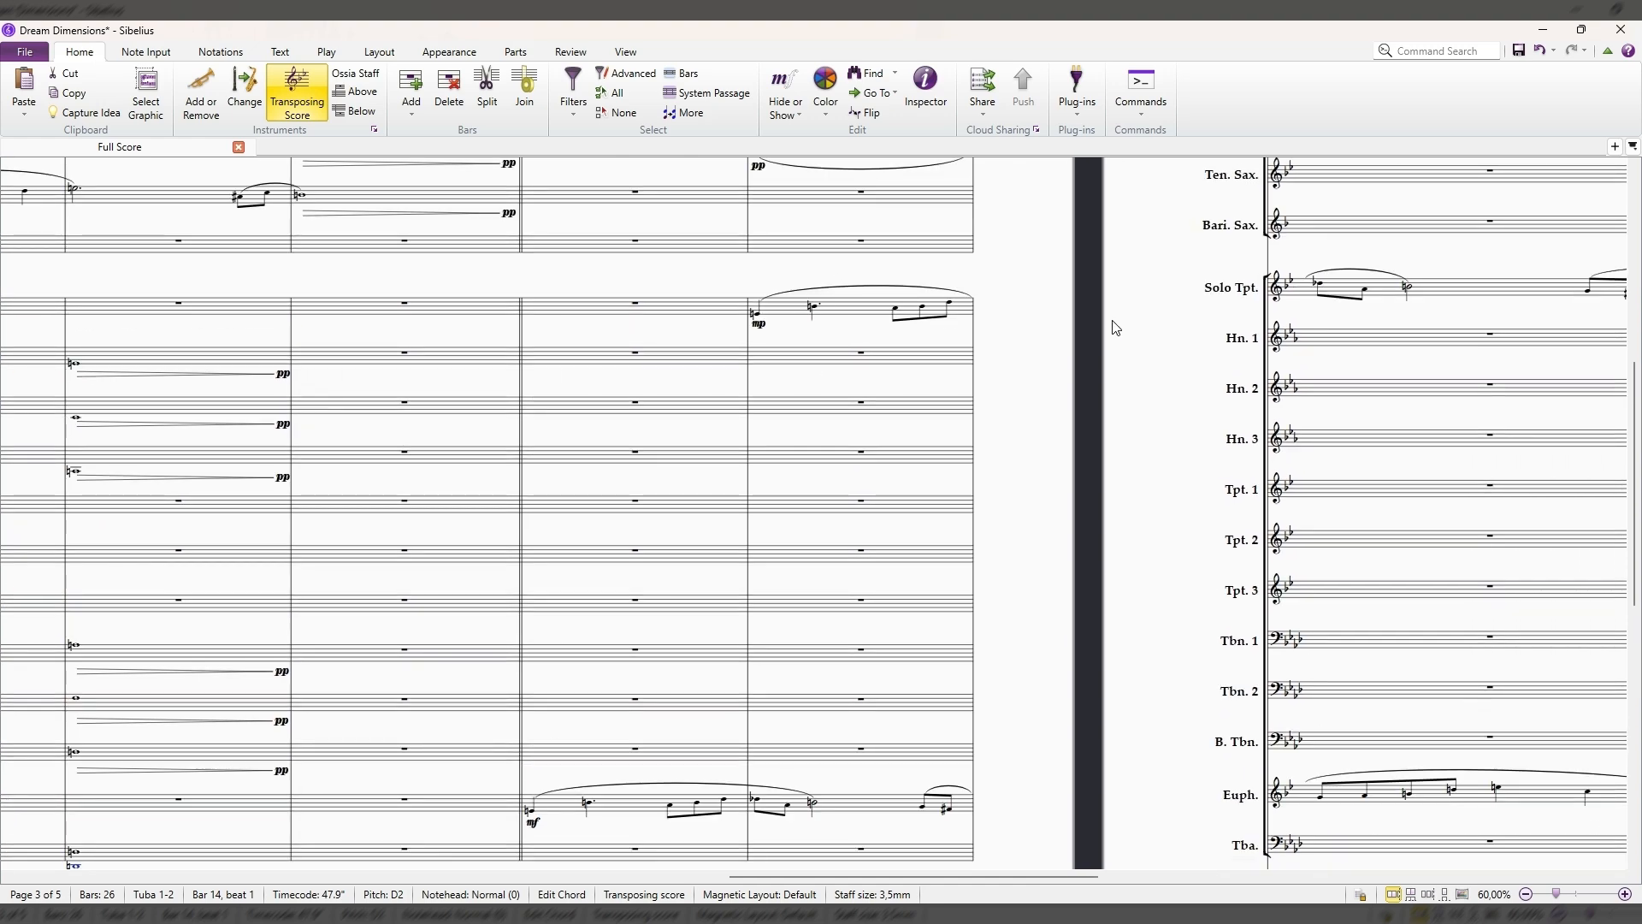
{"action": "scroll", "coordinate": [1104, 496], "scroll_direction": "down", "scroll_amount": 1}
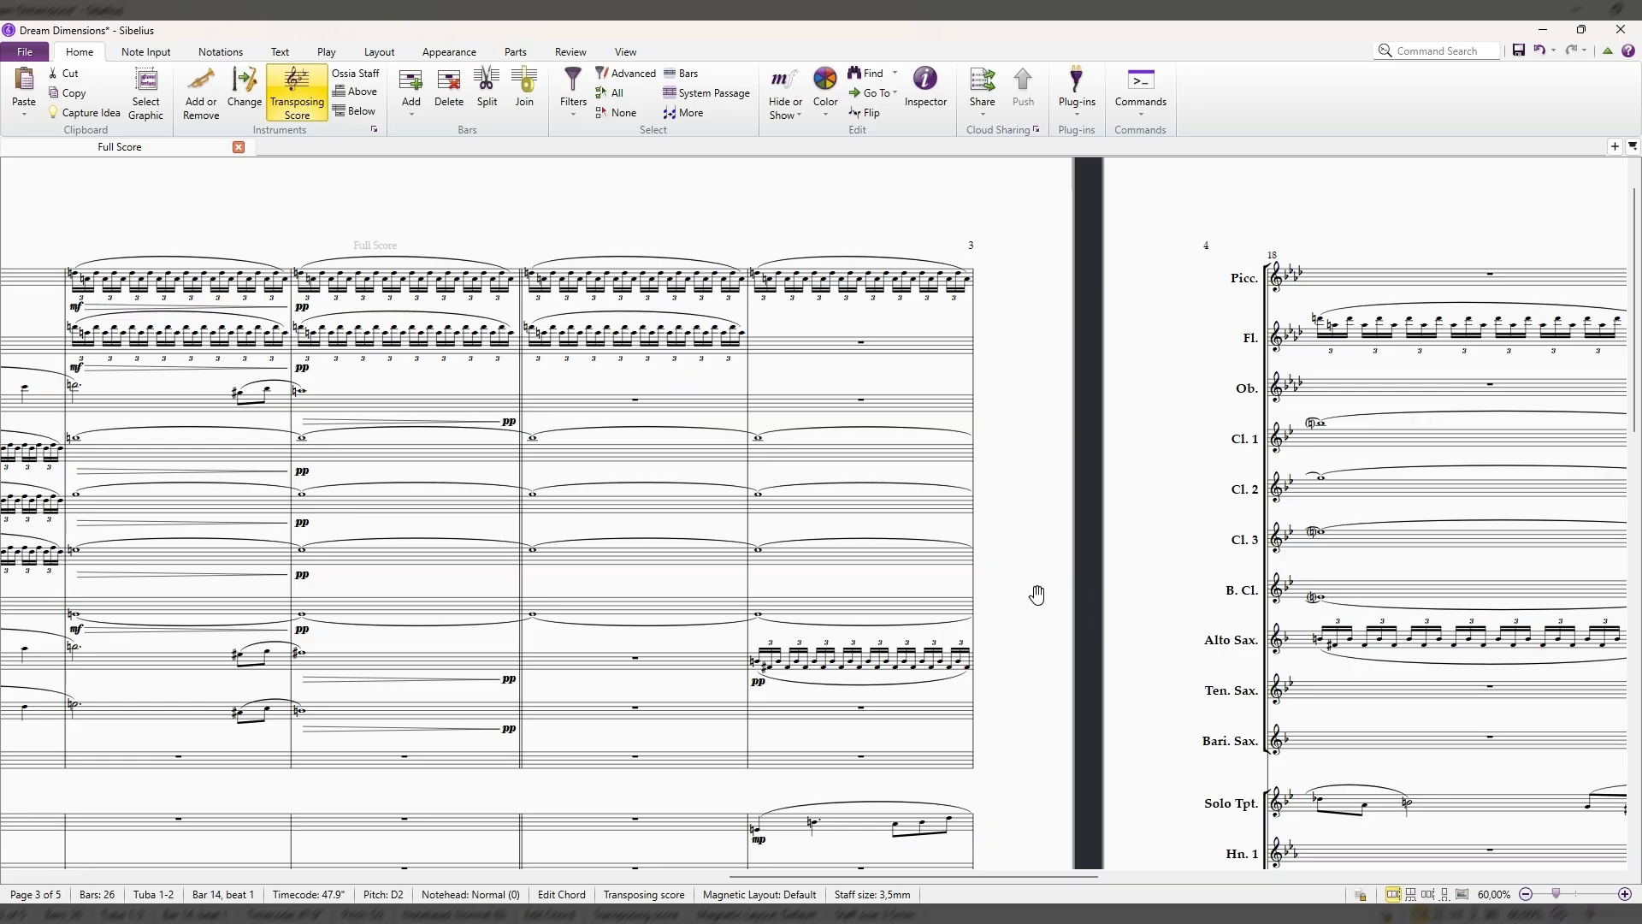
{"action": "scroll", "coordinate": [1038, 487], "scroll_direction": "right", "scroll_amount": 3}
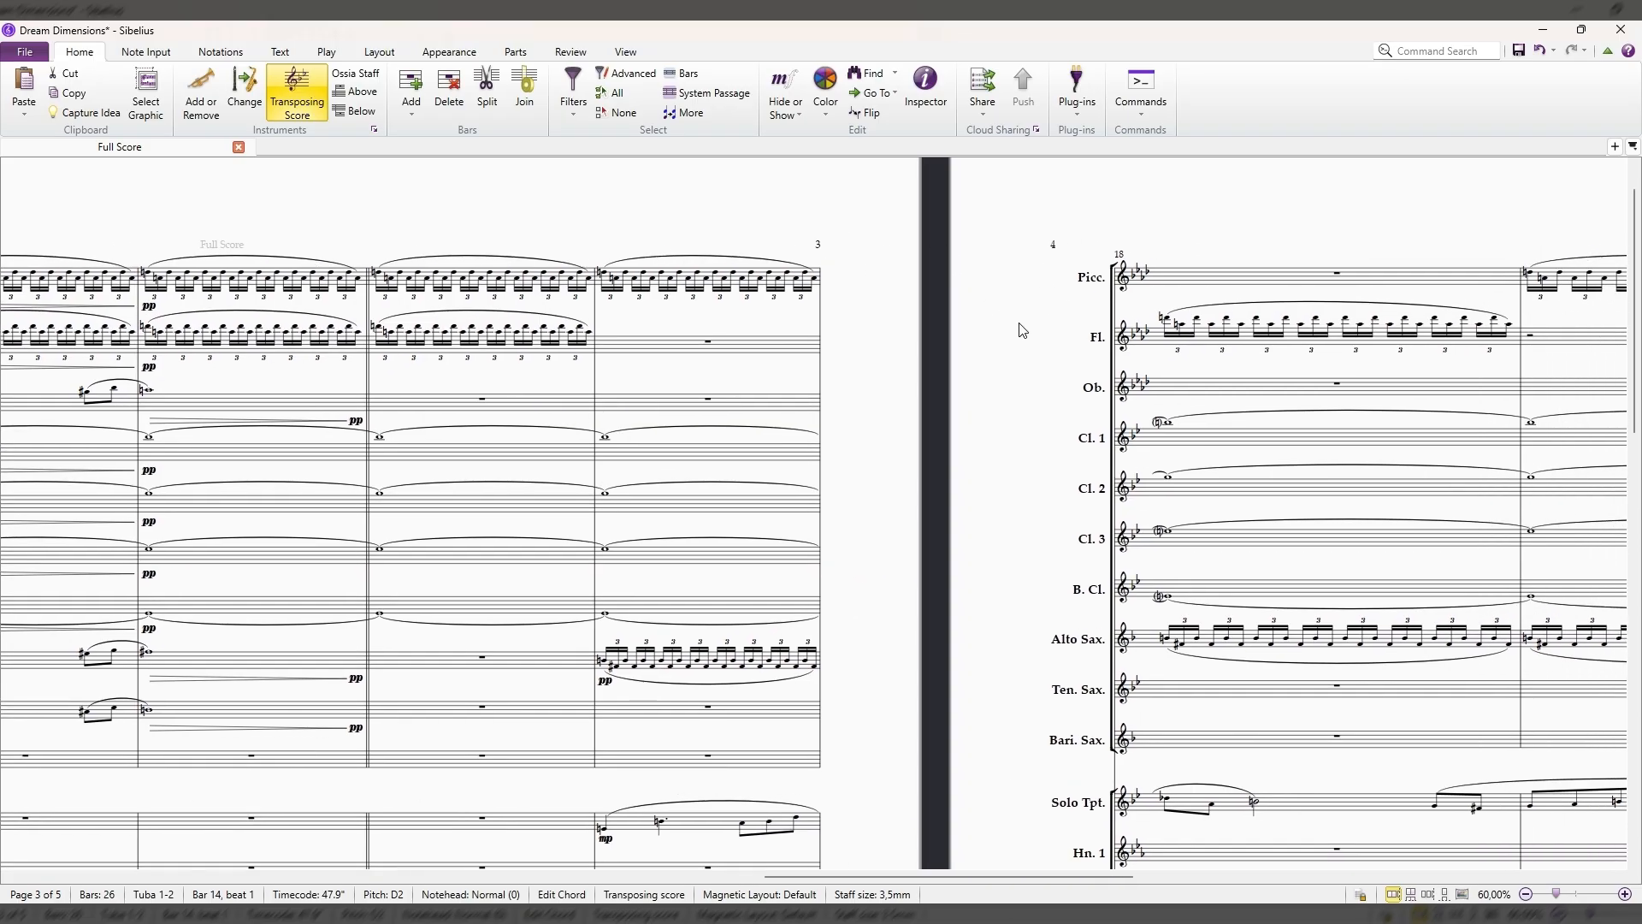
{"action": "left_click_drag", "start_coordinate": [1022, 330], "coordinate": [568, 348]}
{"action": "left_click_drag", "start_coordinate": [1097, 350], "coordinate": [1506, 364]}
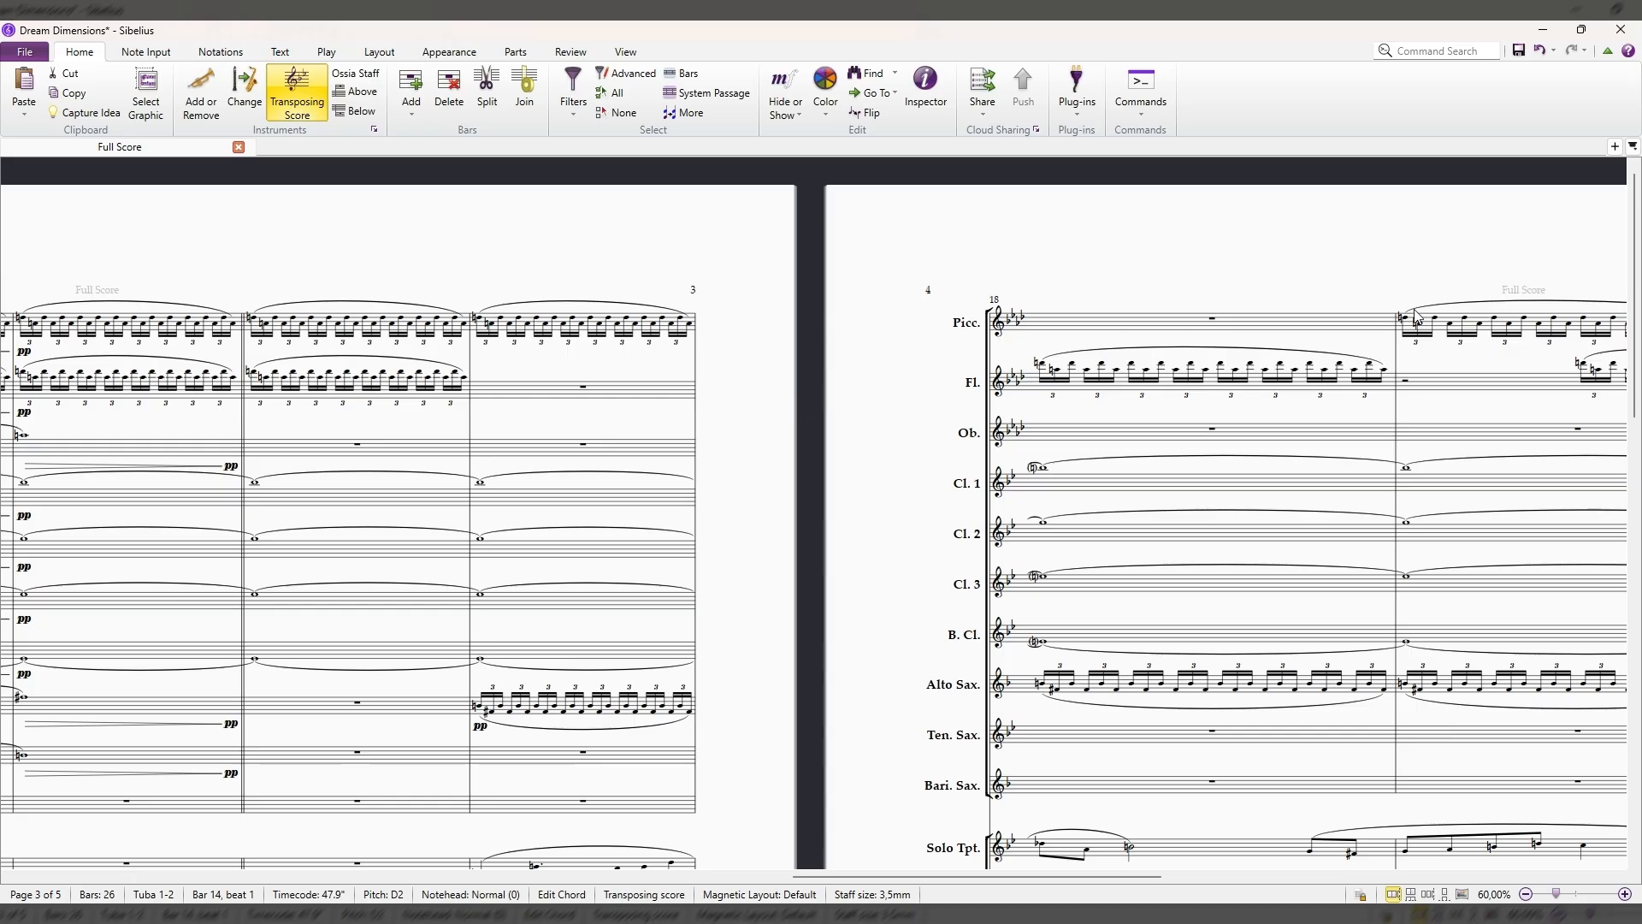
{"action": "left_click_drag", "start_coordinate": [1385, 277], "coordinate": [1112, 329]}
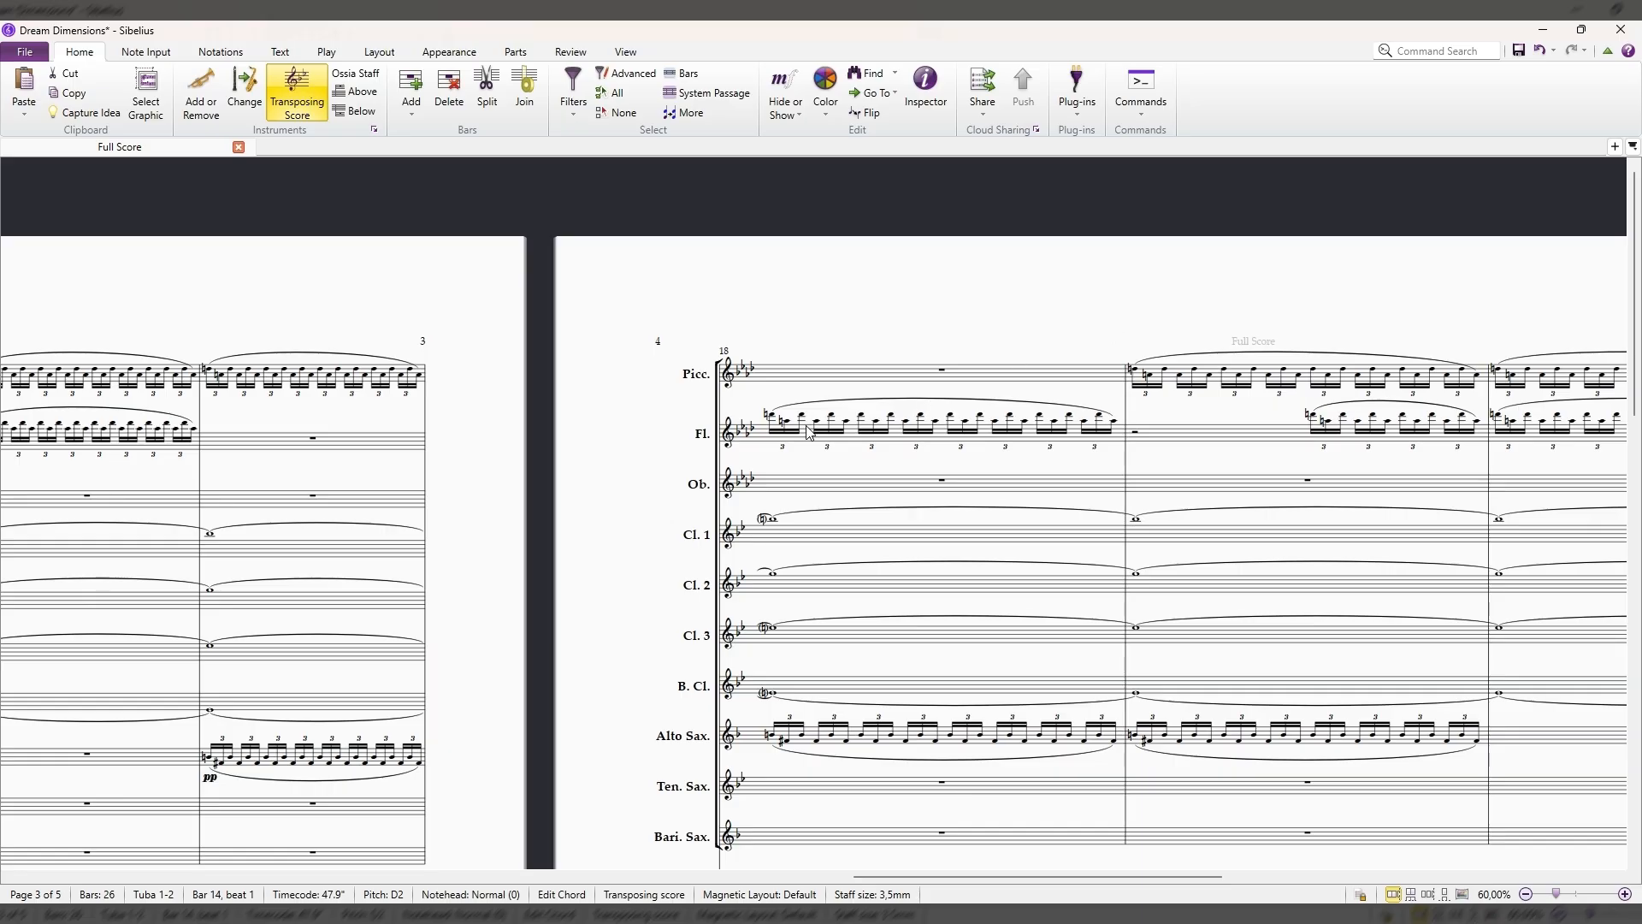
{"action": "left_click_drag", "start_coordinate": [1167, 465], "coordinate": [1070, 346]}
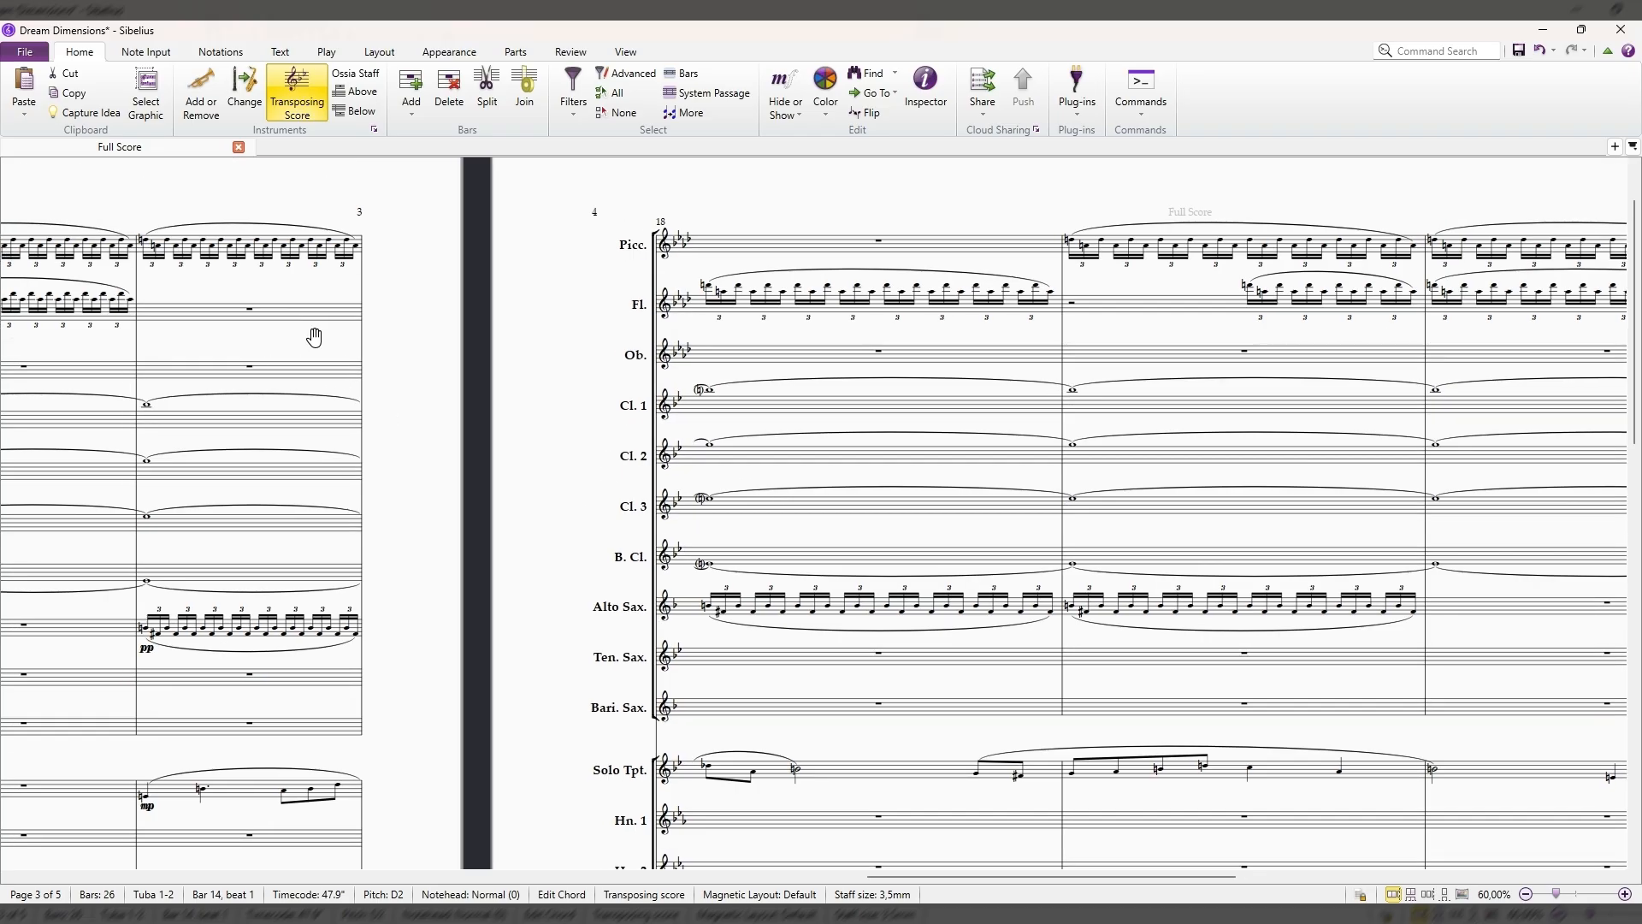
{"action": "left_click_drag", "start_coordinate": [315, 337], "coordinate": [834, 334]}
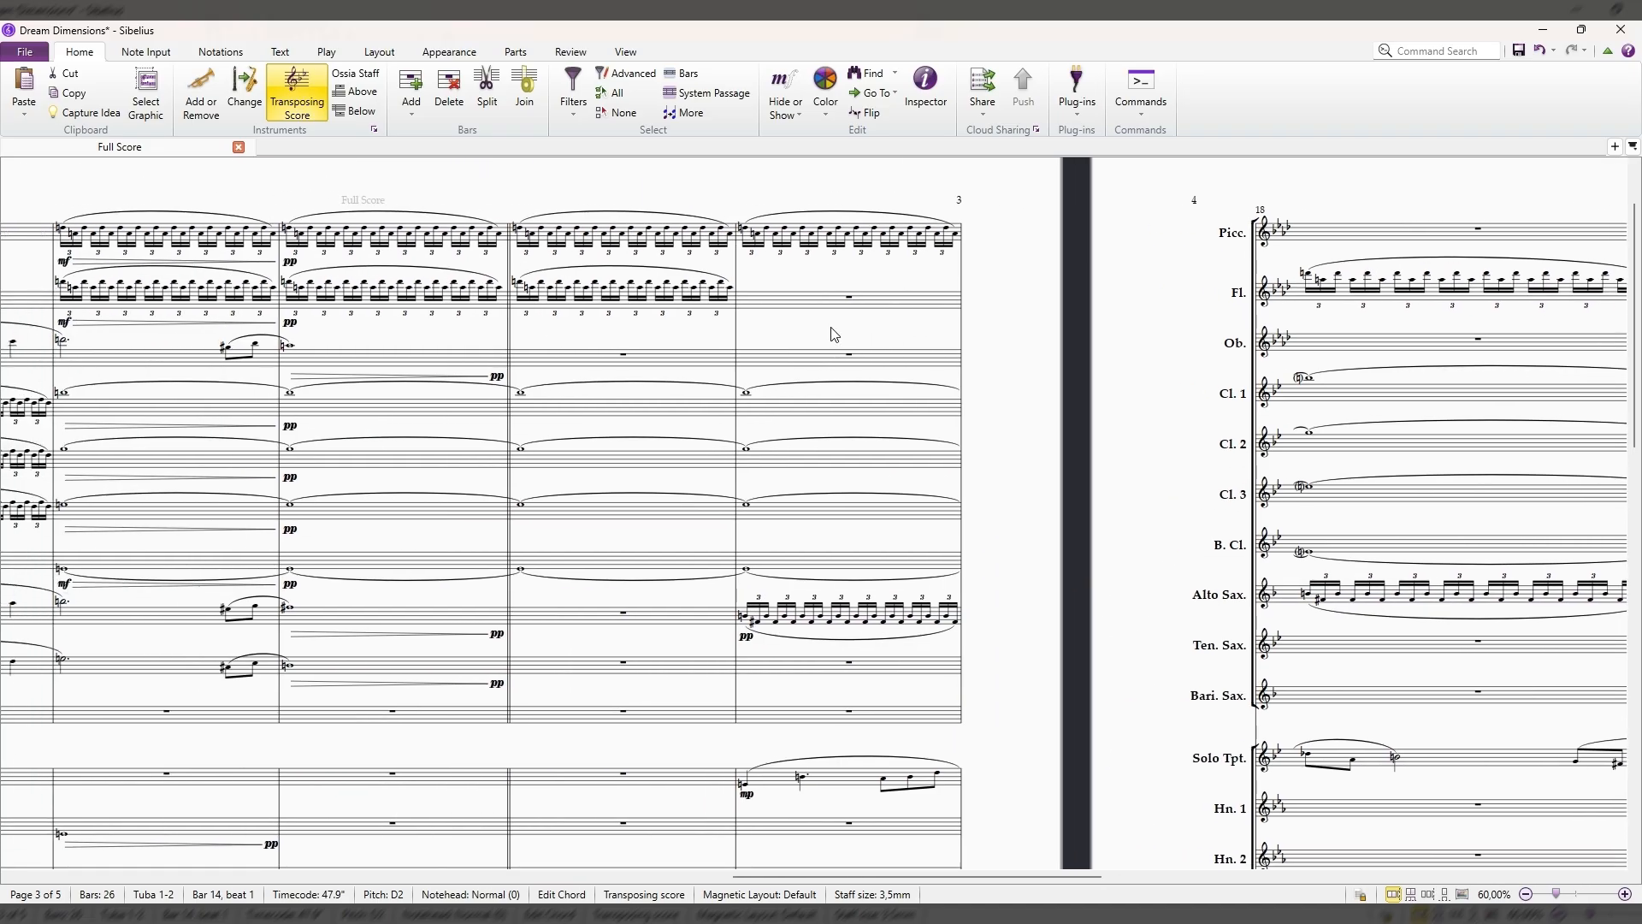
{"action": "left_click_drag", "start_coordinate": [1061, 394], "coordinate": [155, 423]}
{"action": "left_click_drag", "start_coordinate": [1403, 394], "coordinate": [1497, 359]}
{"action": "scroll", "coordinate": [622, 459], "scroll_direction": "down", "scroll_amount": 2}
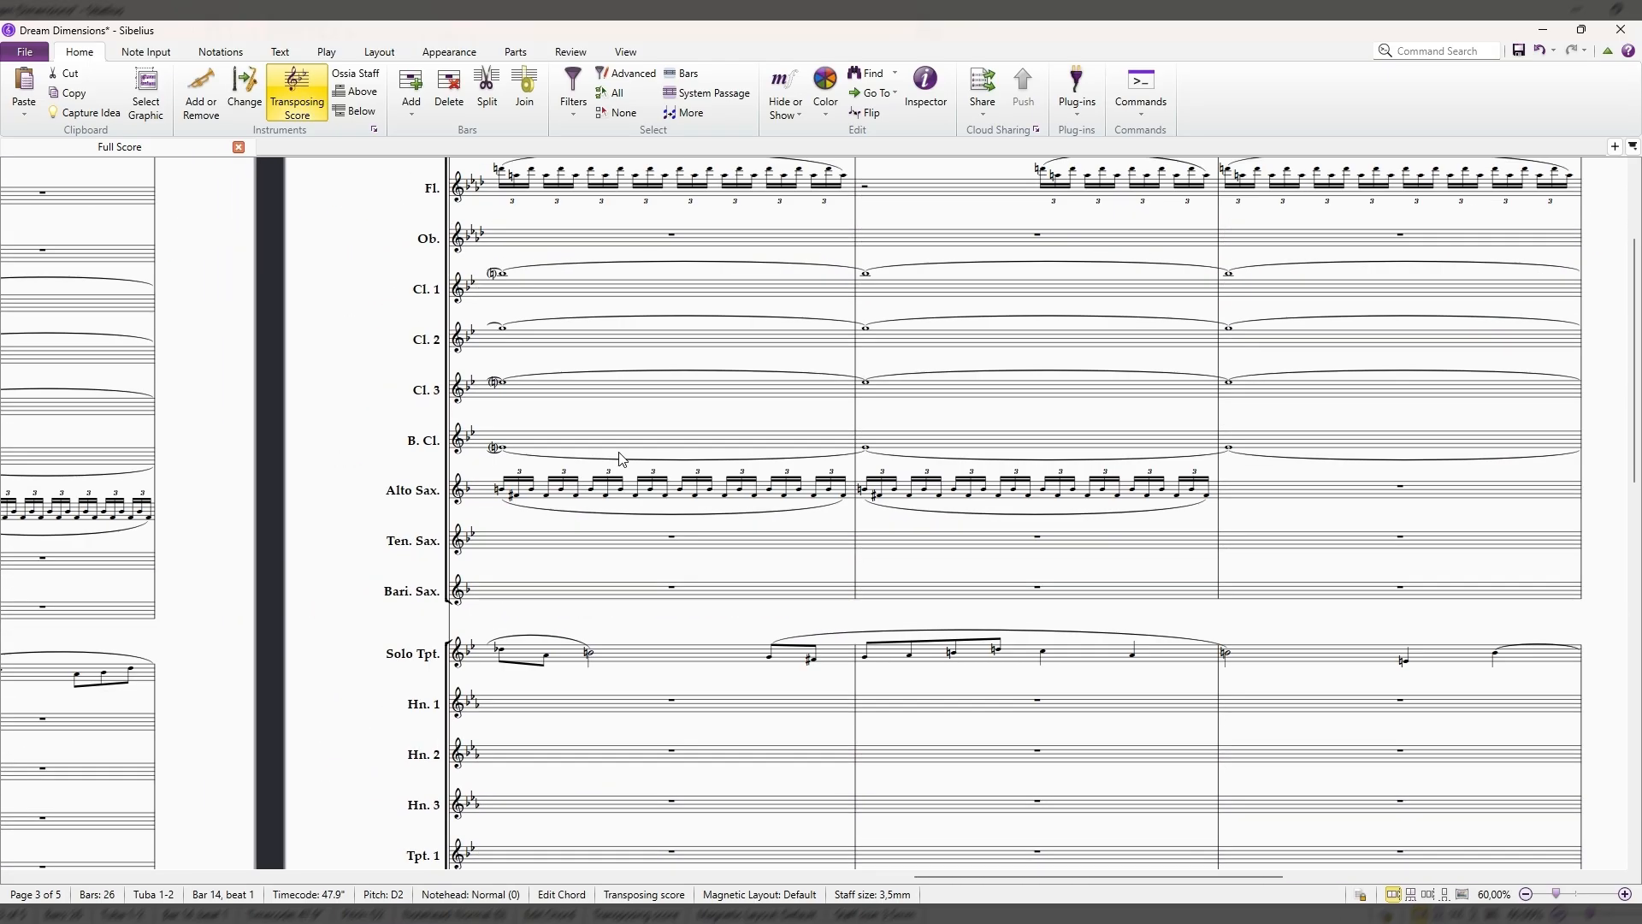
{"action": "scroll", "coordinate": [599, 456], "scroll_direction": "down", "scroll_amount": 10}
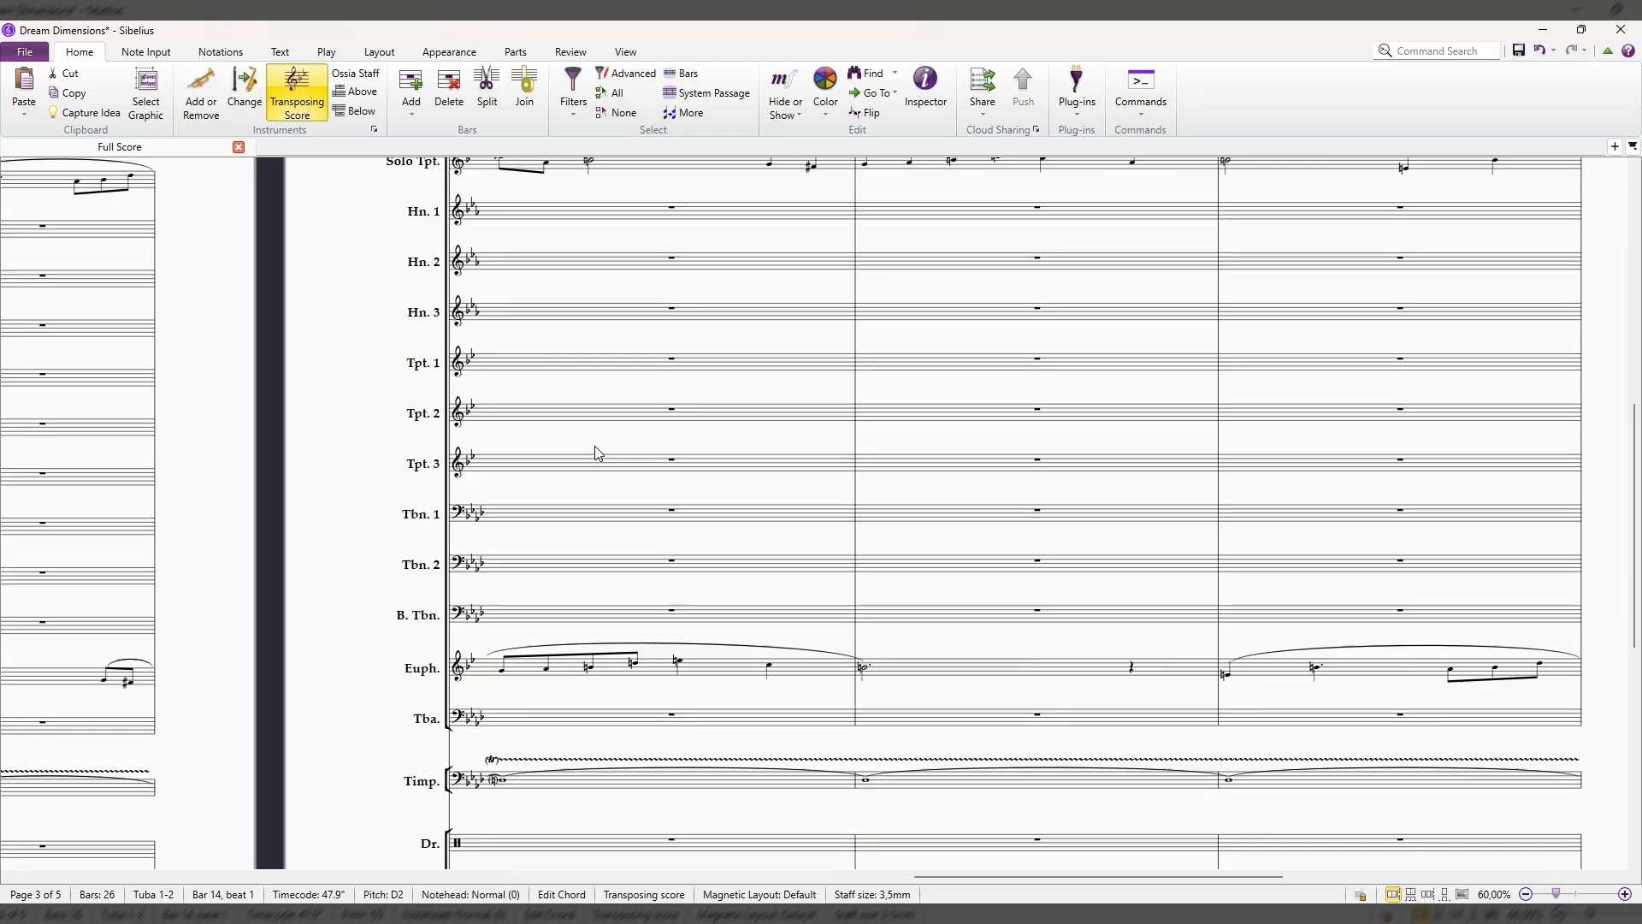
{"action": "scroll", "coordinate": [377, 515], "scroll_direction": "down", "scroll_amount": 5}
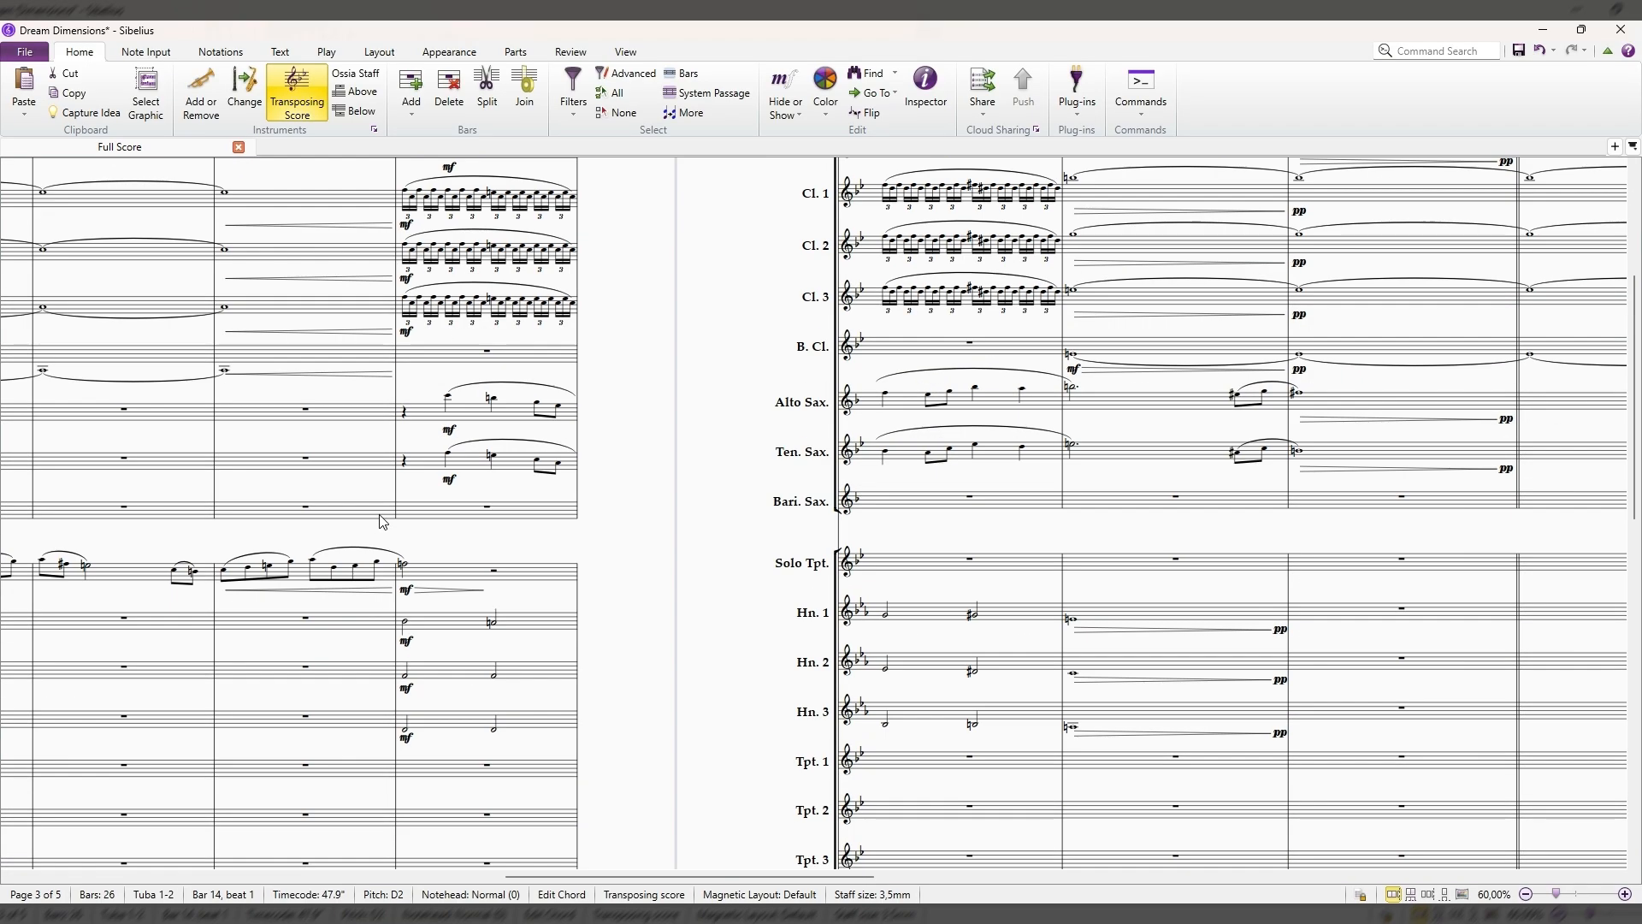
Step through the Alto Sax melody notes in bar 12 and compare them with the surrounding woodwind parts across pages 2 and 3.
{"action": "scroll", "coordinate": [491, 582], "scroll_direction": "down", "scroll_amount": 1}
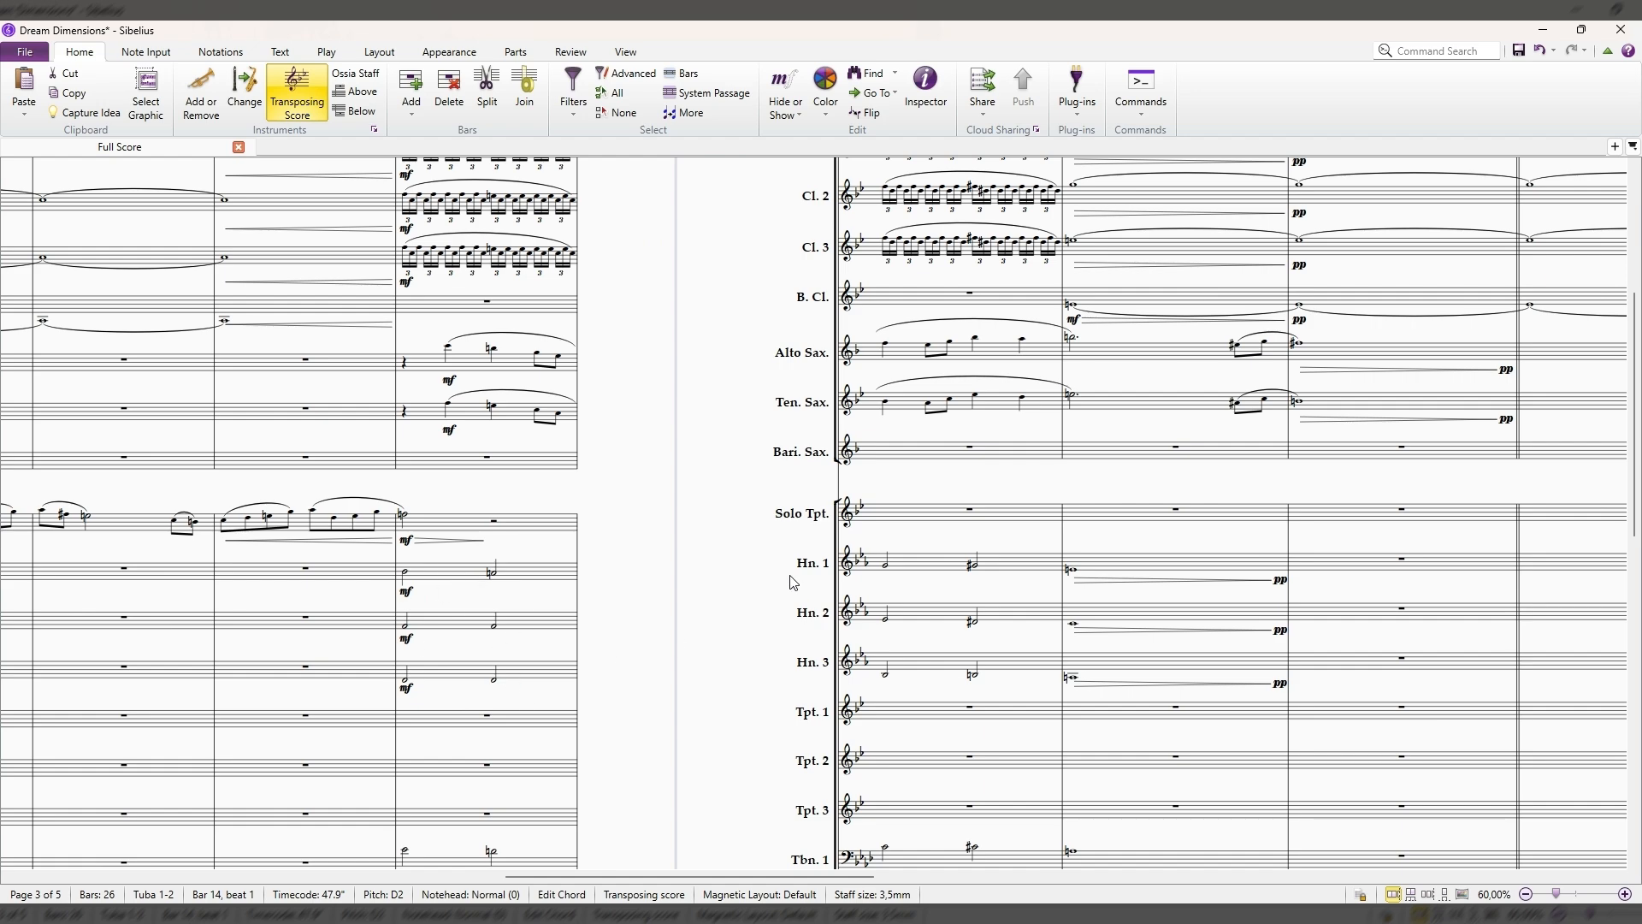
{"action": "scroll", "coordinate": [496, 453], "scroll_direction": "up", "scroll_amount": 5}
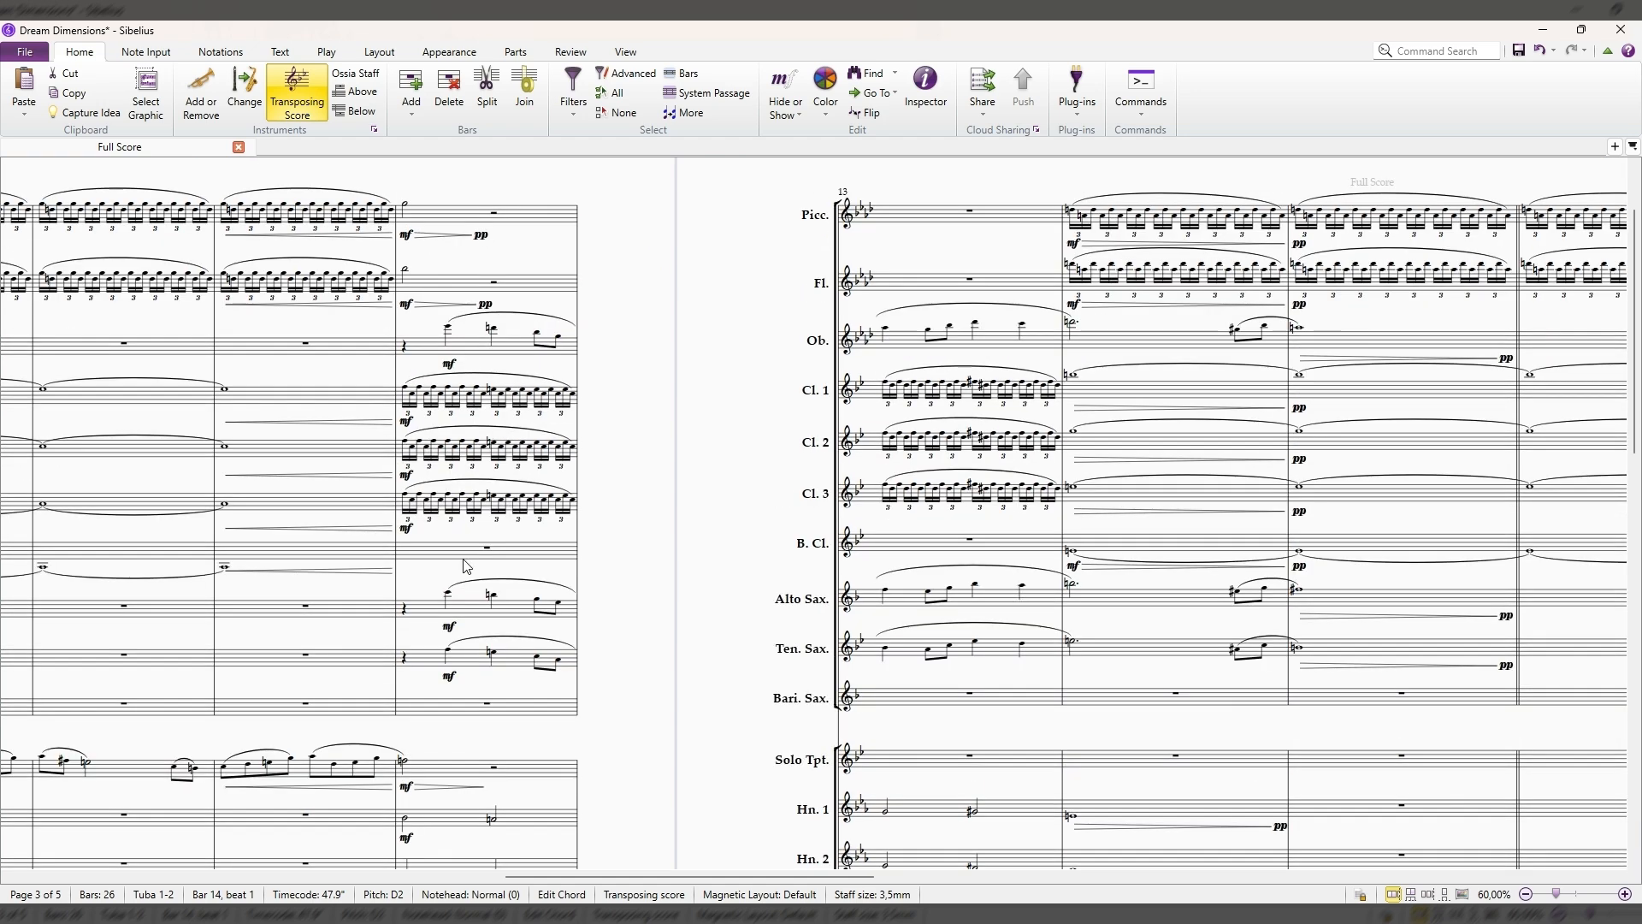
{"action": "left_click", "coordinate": [449, 594]}
{"action": "left_click", "coordinate": [492, 595]}
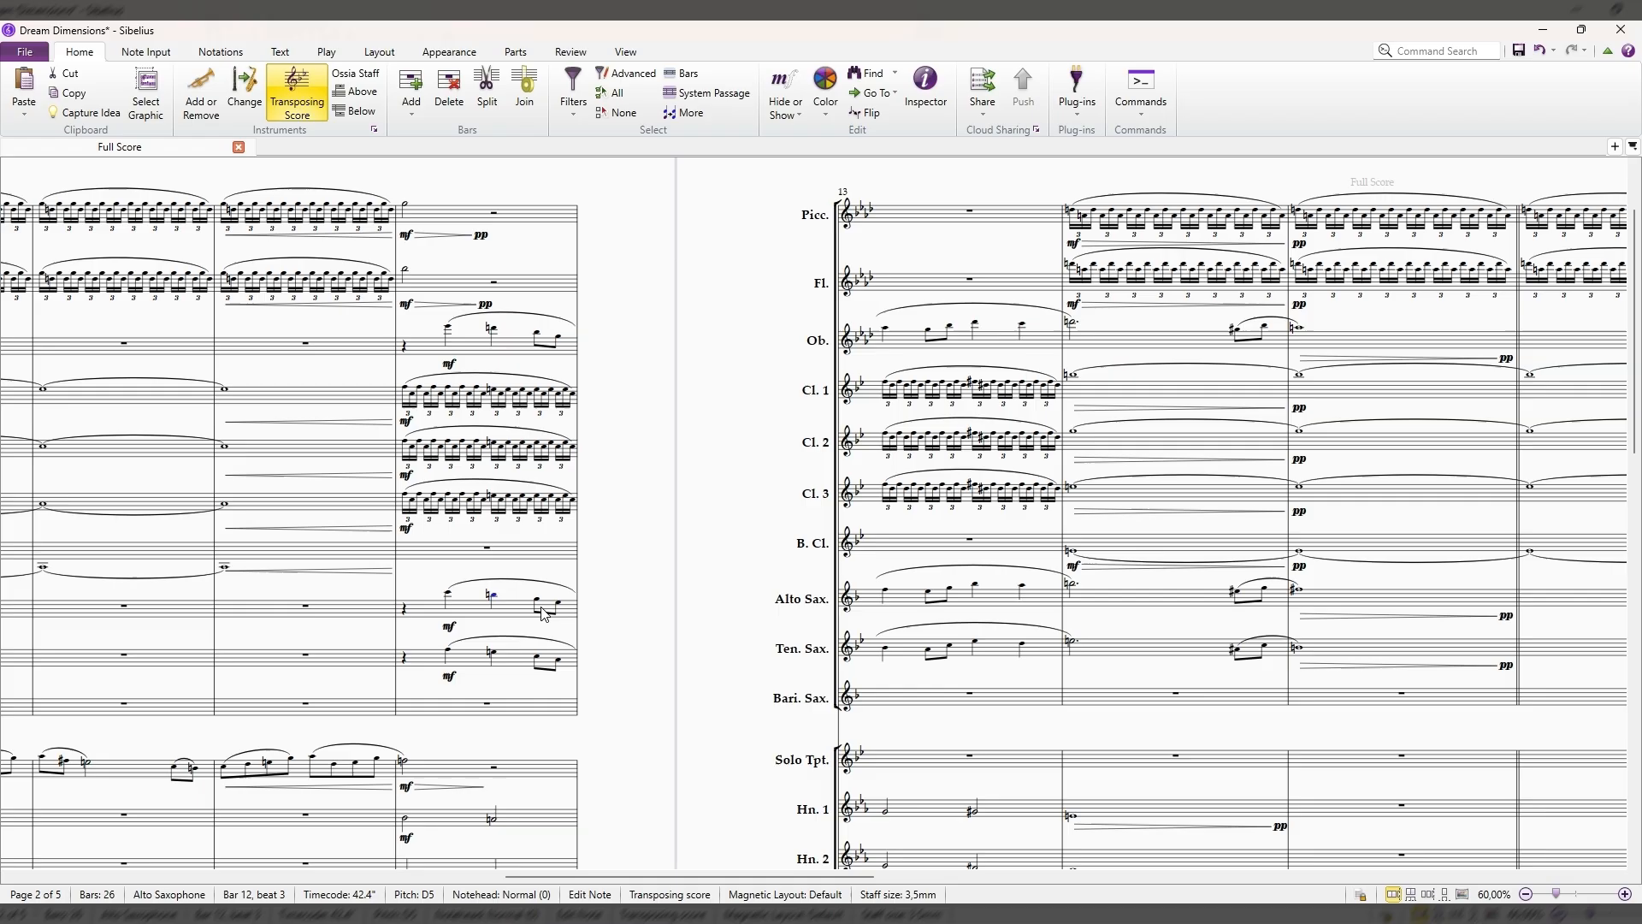
{"action": "left_click_drag", "start_coordinate": [447, 572], "coordinate": [749, 568]}
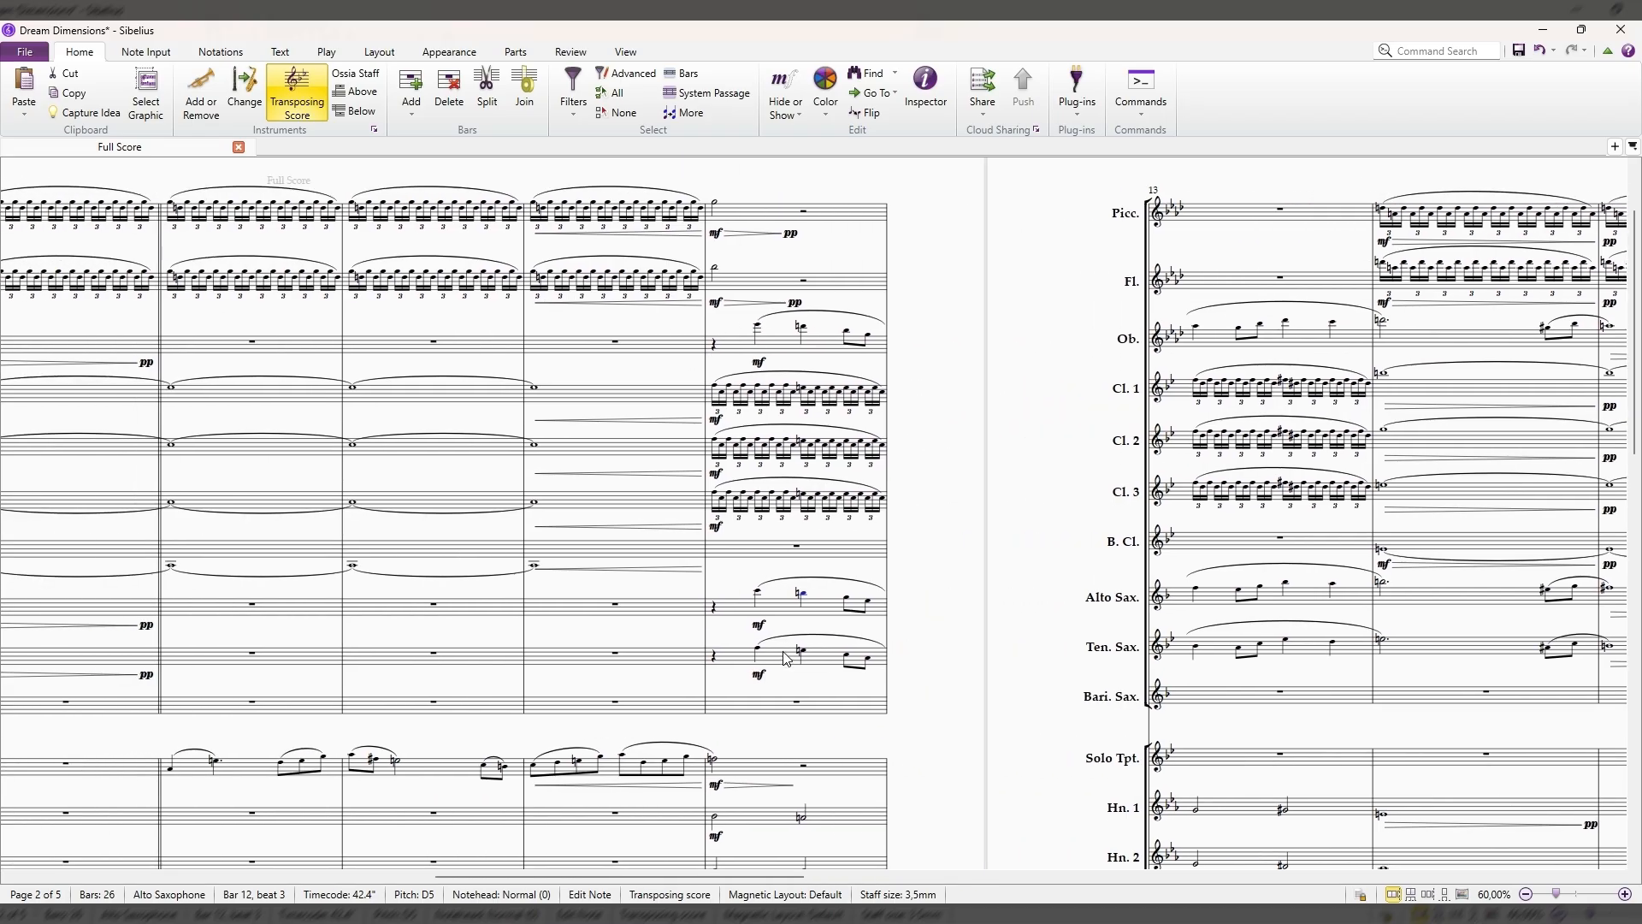
{"action": "left_click_drag", "start_coordinate": [686, 635], "coordinate": [450, 582]}
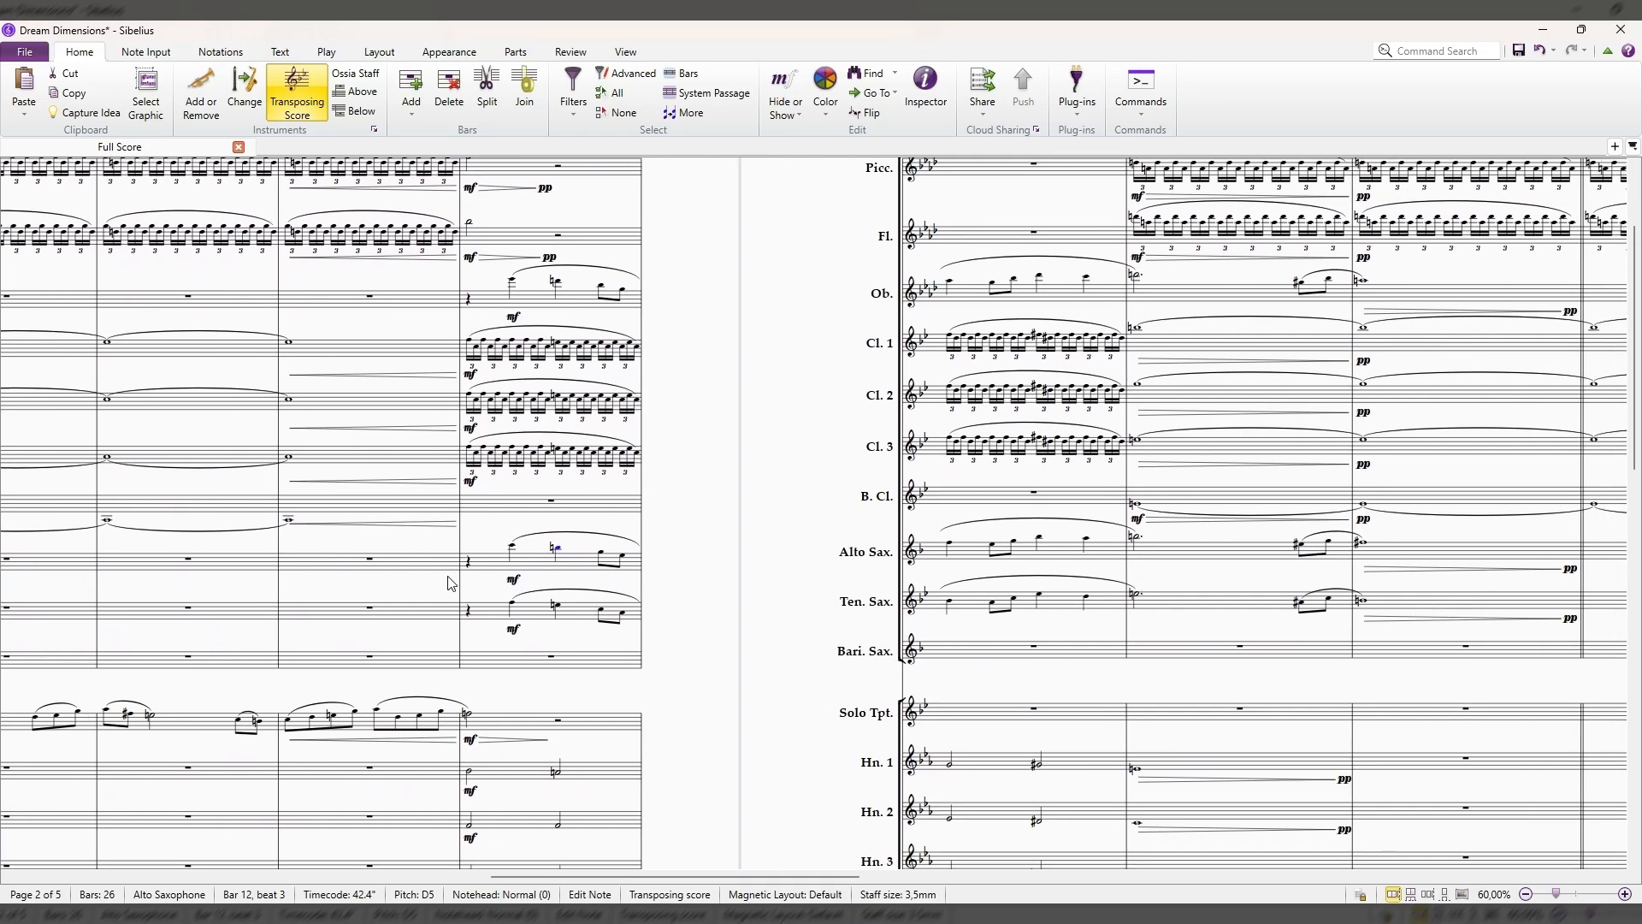
Review the woodwind and Solo Trumpet parts from bar 13 on page 3 through to the end of page 5.
{"action": "left_click_drag", "start_coordinate": [1143, 532], "coordinate": [657, 507]}
{"action": "scroll", "coordinate": [1176, 563], "scroll_direction": "down", "scroll_amount": 2}
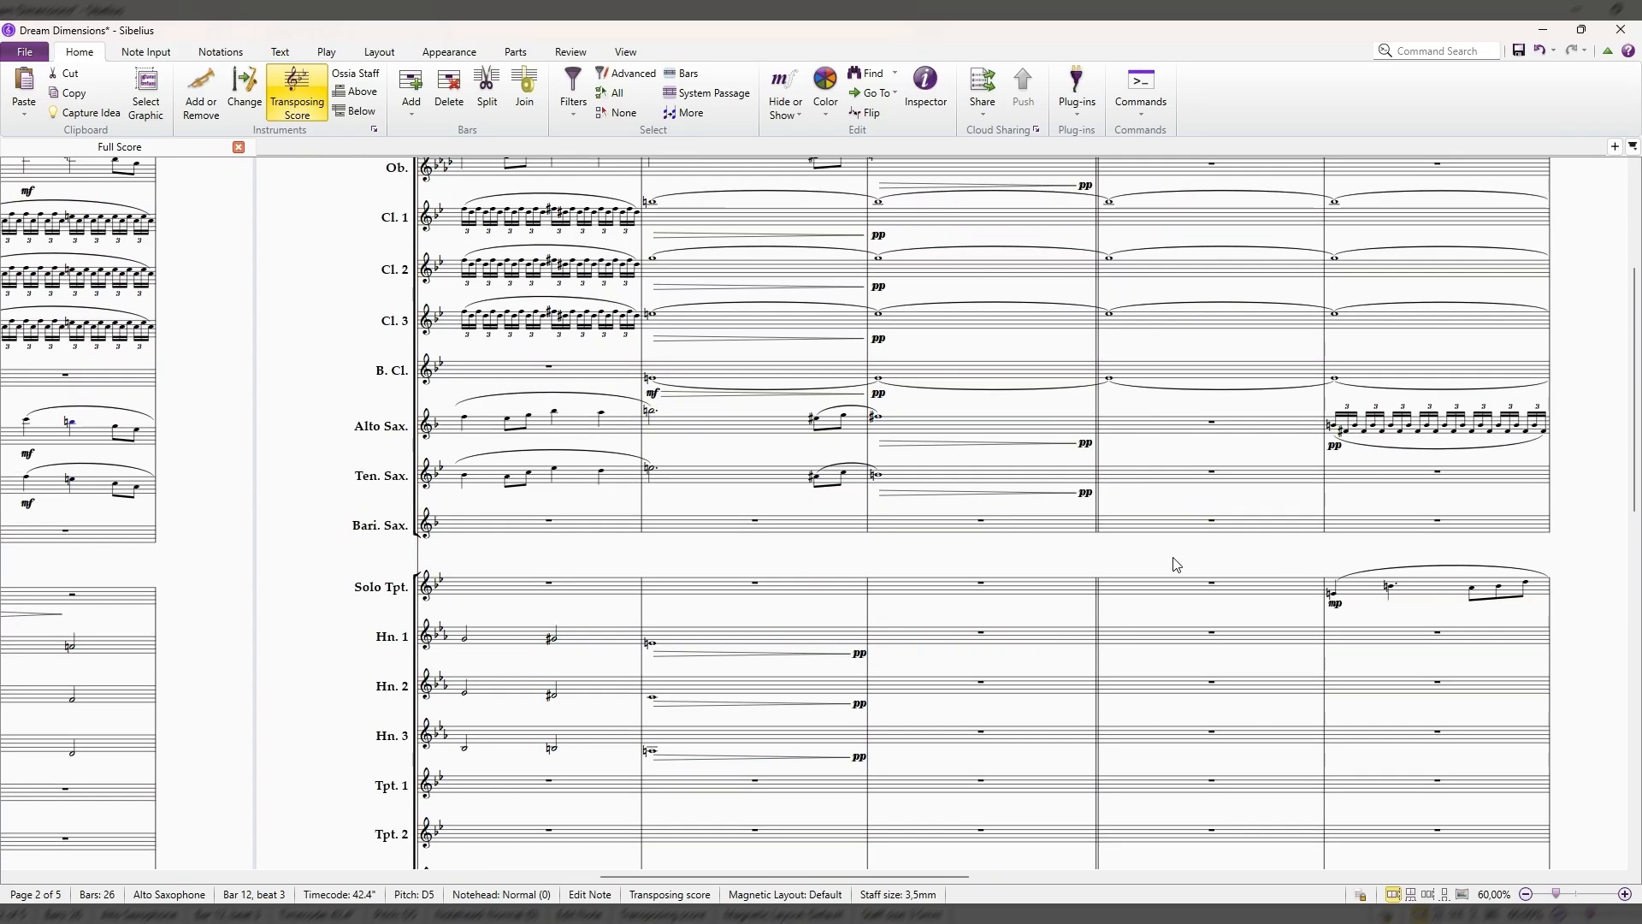
{"action": "left_click_drag", "start_coordinate": [1243, 570], "coordinate": [840, 572]}
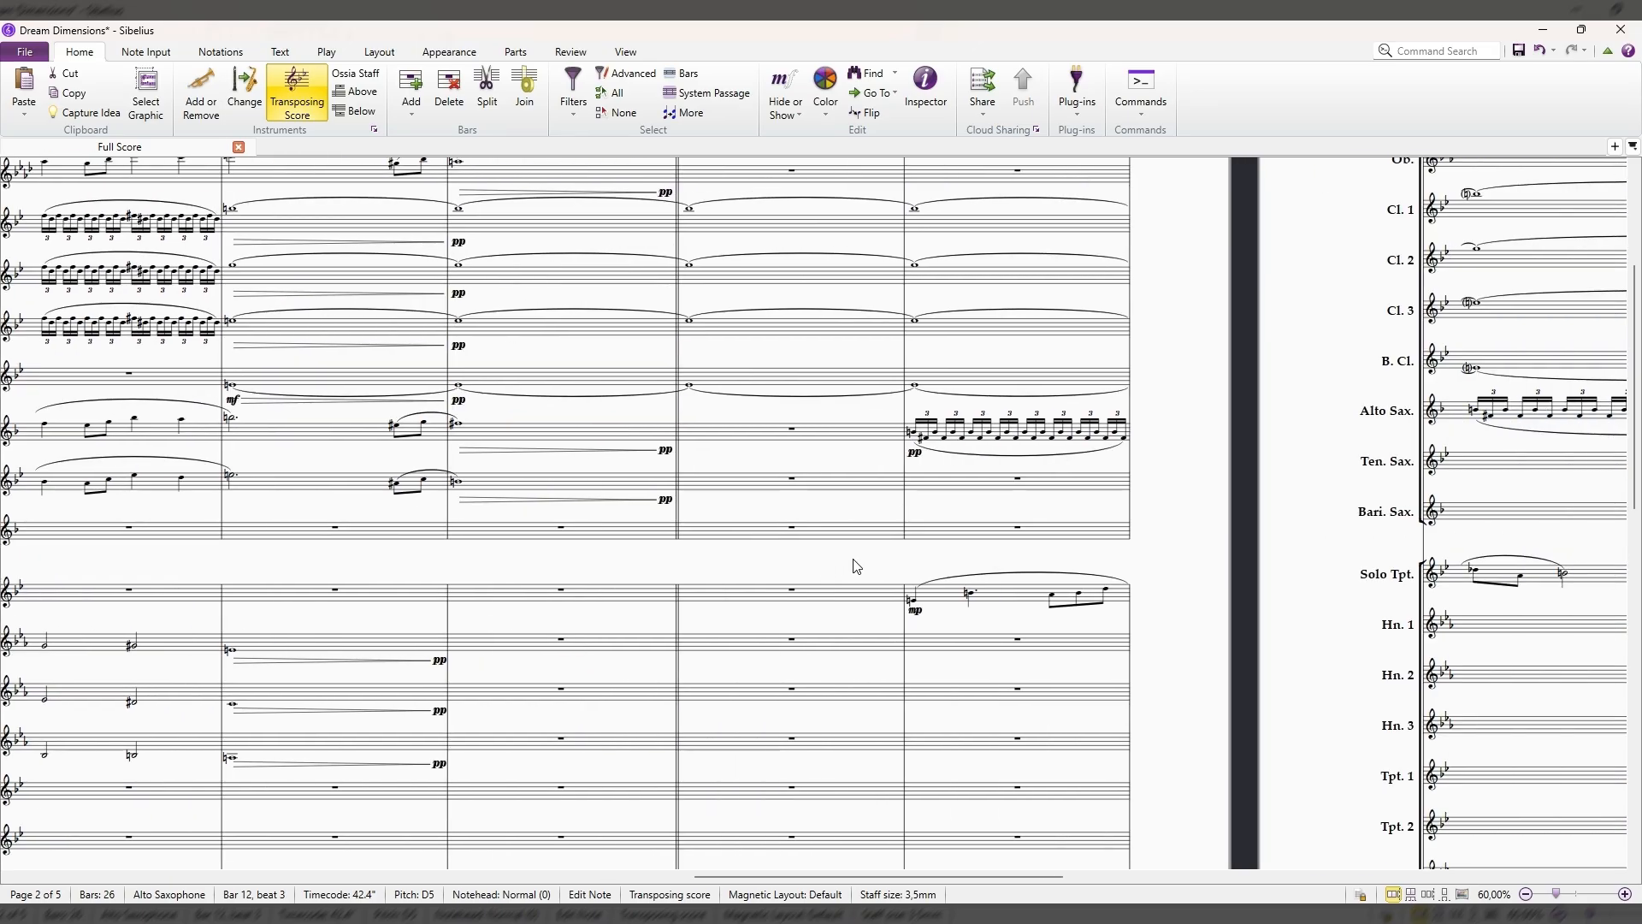
{"action": "left_click_drag", "start_coordinate": [1221, 467], "coordinate": [285, 616]}
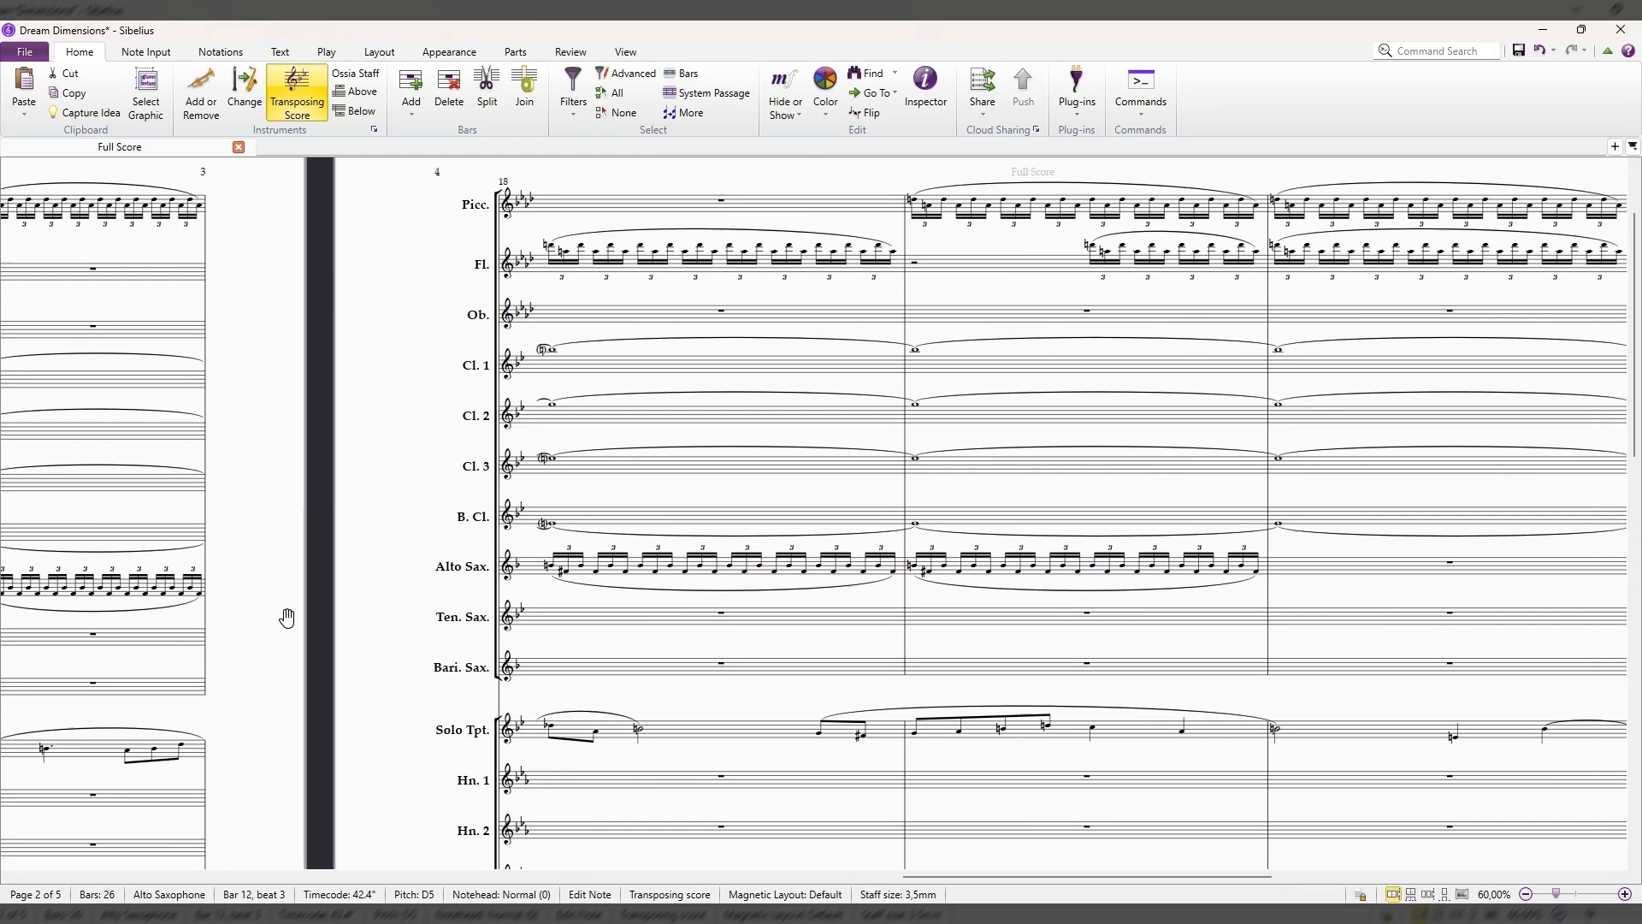
{"action": "left_click_drag", "start_coordinate": [1315, 587], "coordinate": [859, 463]}
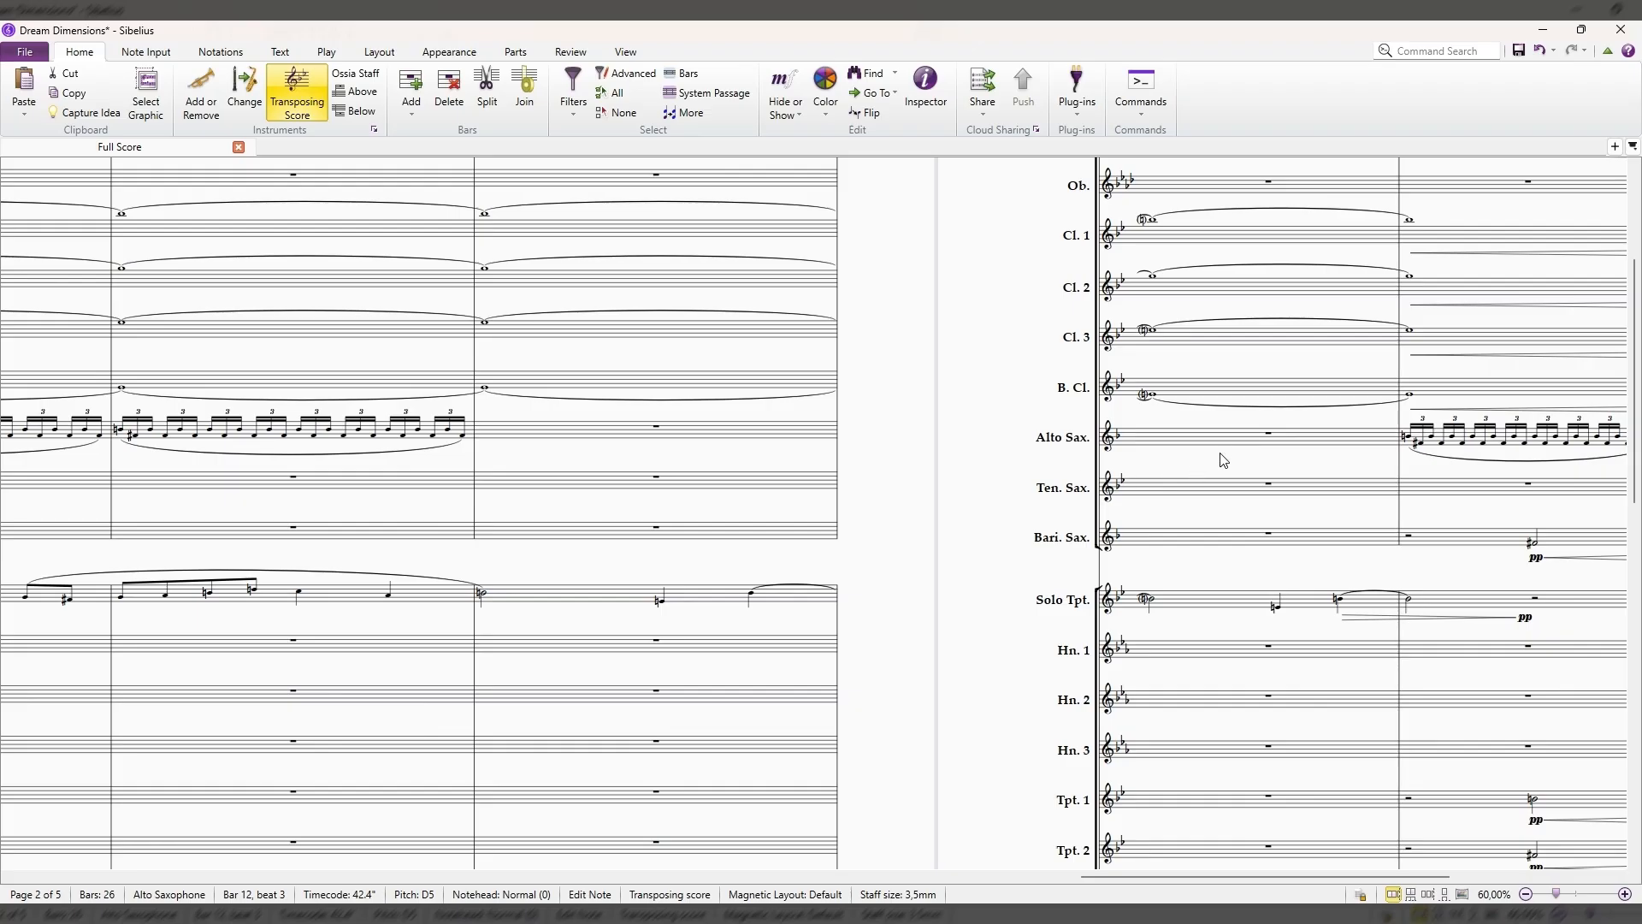
{"action": "left_click_drag", "start_coordinate": [1195, 480], "coordinate": [986, 628]}
{"action": "left_click_drag", "start_coordinate": [1441, 367], "coordinate": [539, 374]}
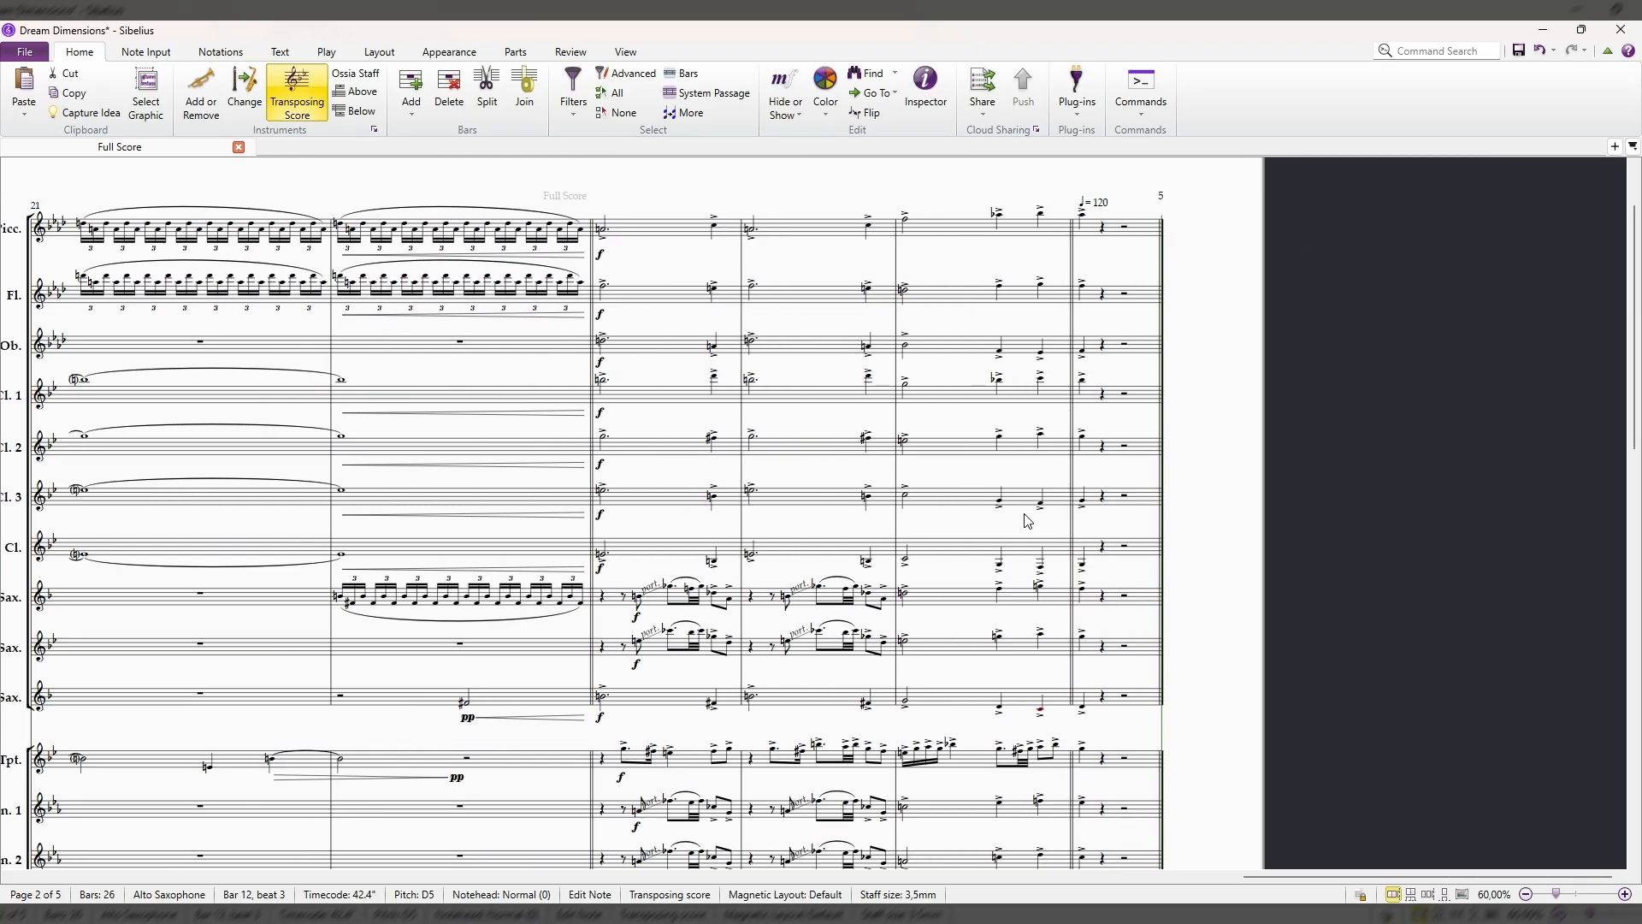
Examine the accented woodwind, brass, Timpani and drum parts in bars 23–26 on page 5.
{"action": "scroll", "coordinate": [948, 504], "scroll_direction": "down", "scroll_amount": 4}
{"action": "scroll", "coordinate": [945, 496], "scroll_direction": "down", "scroll_amount": 6}
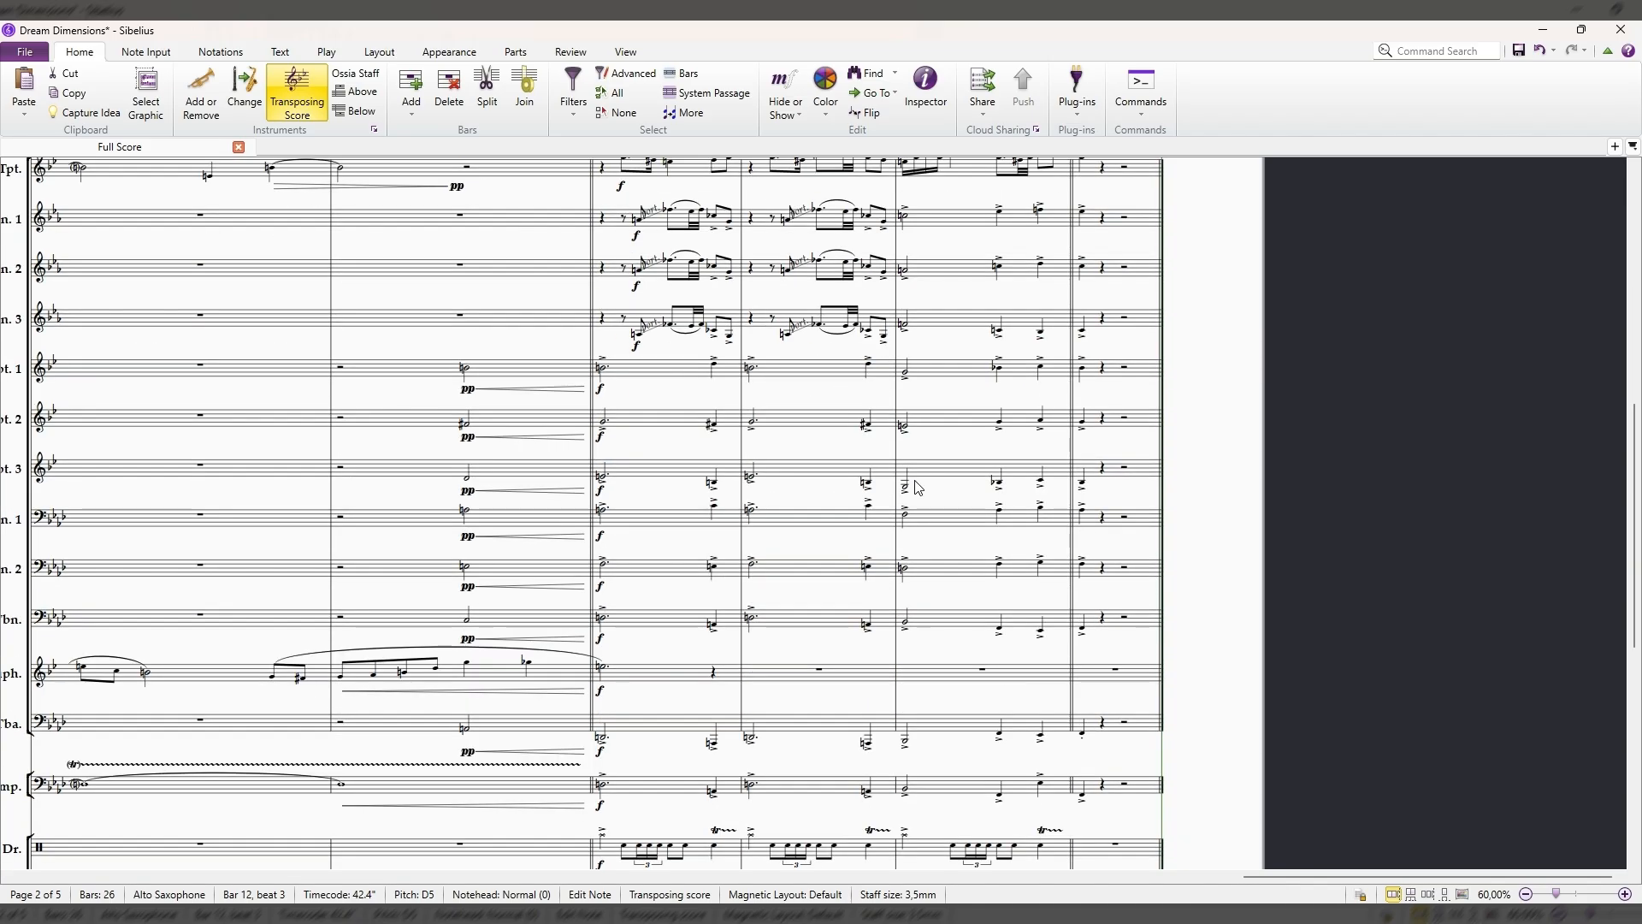
{"action": "scroll", "coordinate": [864, 509], "scroll_direction": "up", "scroll_amount": 1}
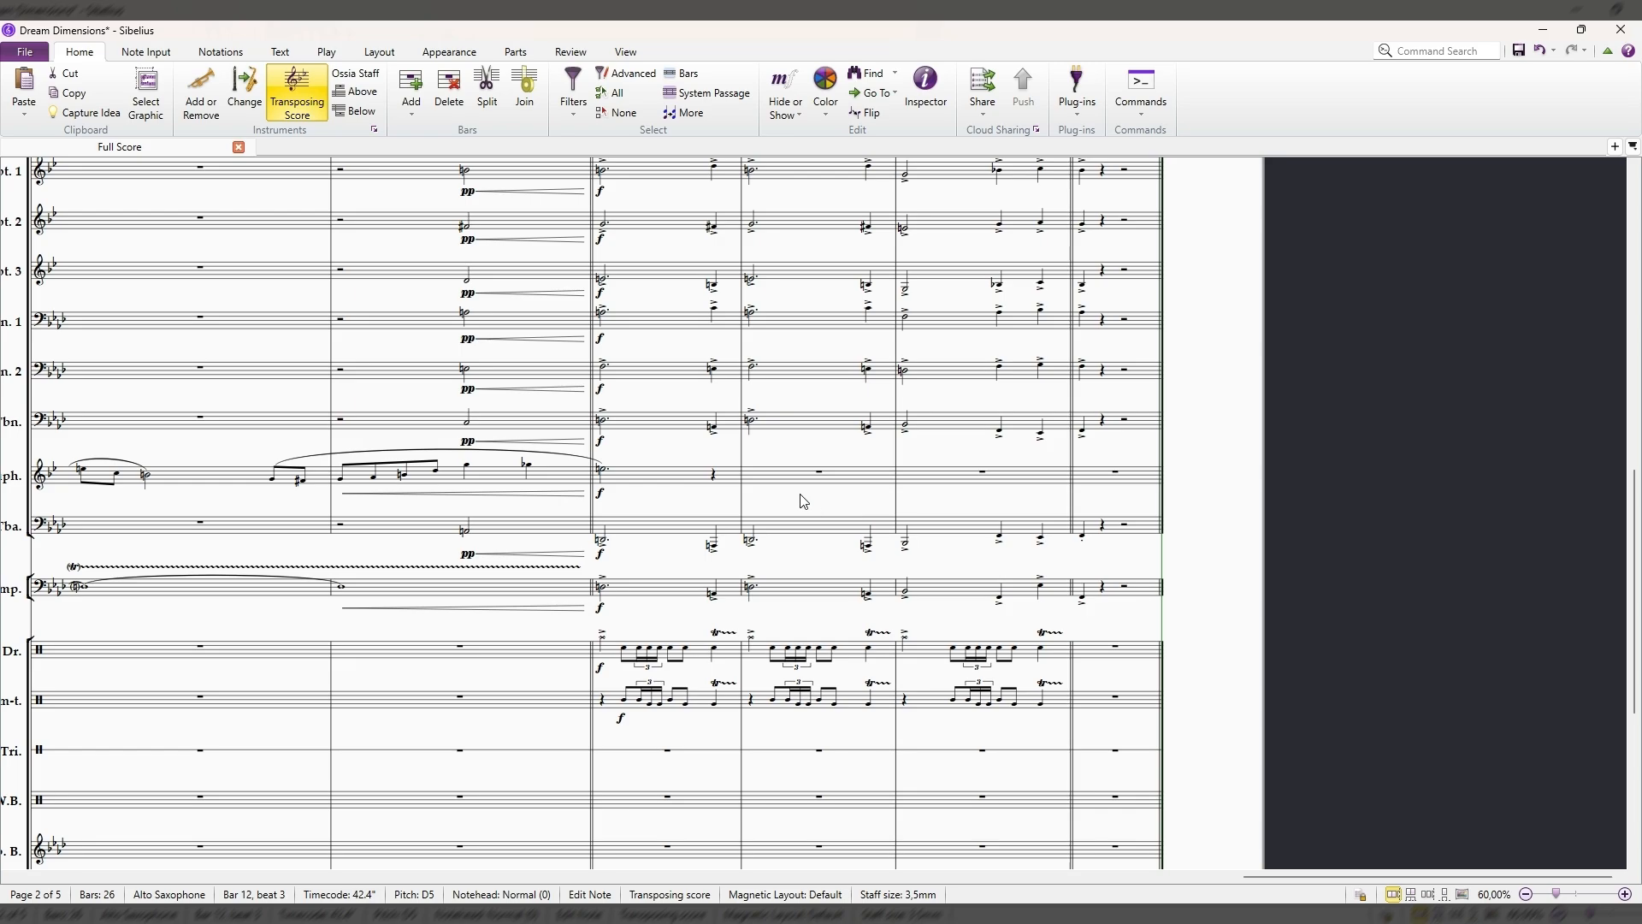
{"action": "scroll", "coordinate": [808, 505], "scroll_direction": "up", "scroll_amount": 7}
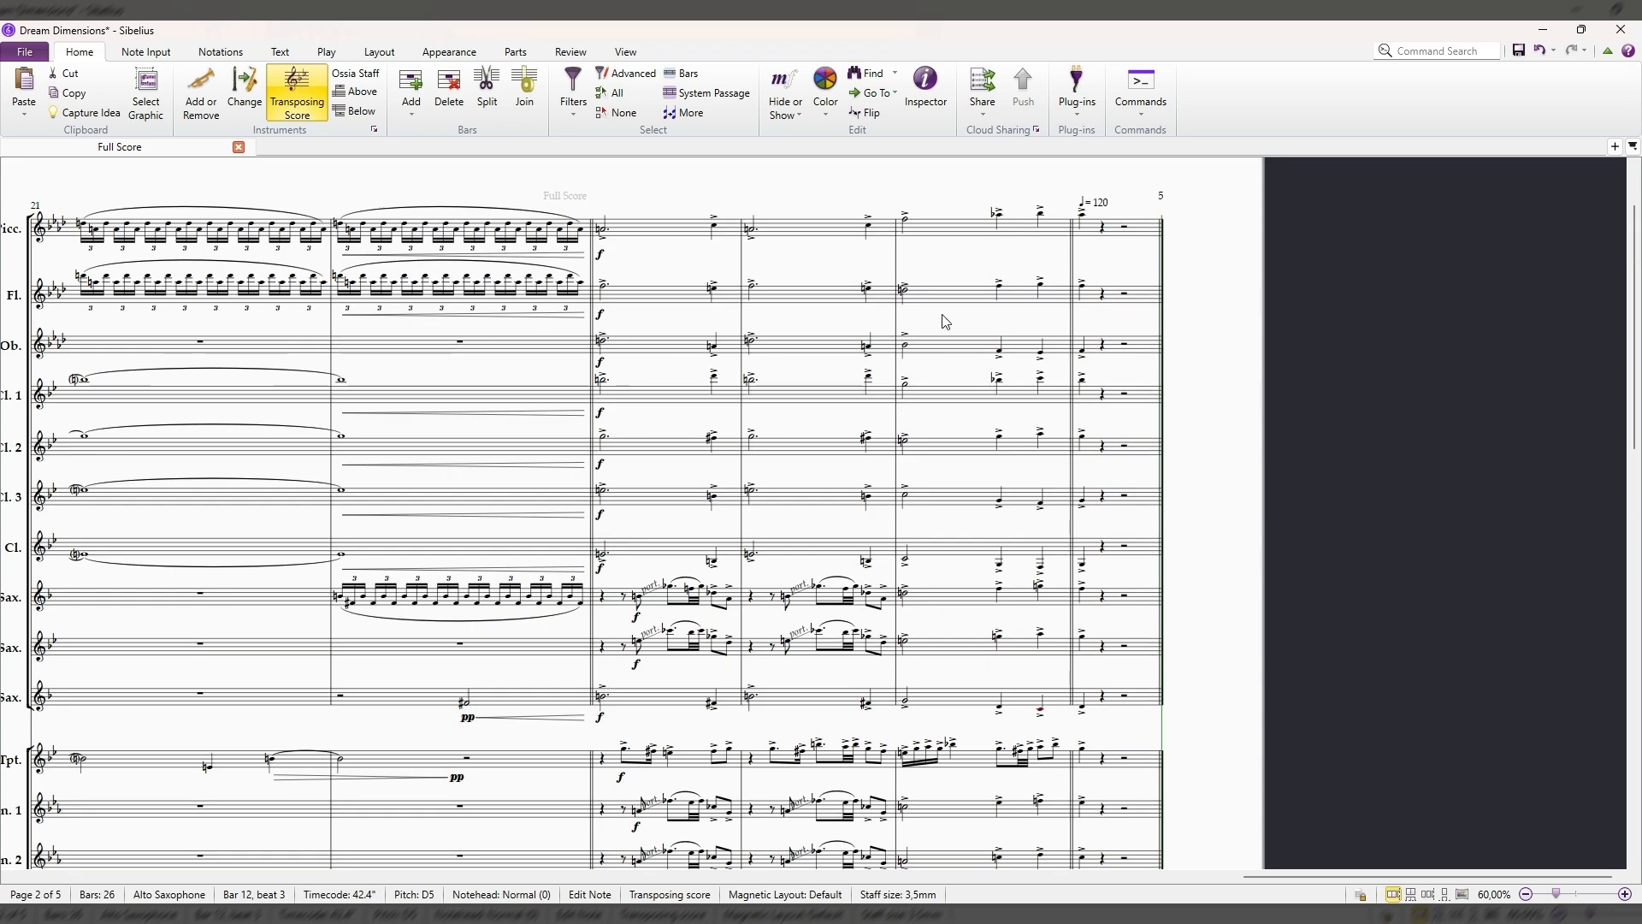
{"action": "left_click_drag", "start_coordinate": [945, 322], "coordinate": [746, 346]}
{"action": "scroll", "coordinate": [578, 408], "scroll_direction": "down", "scroll_amount": 5}
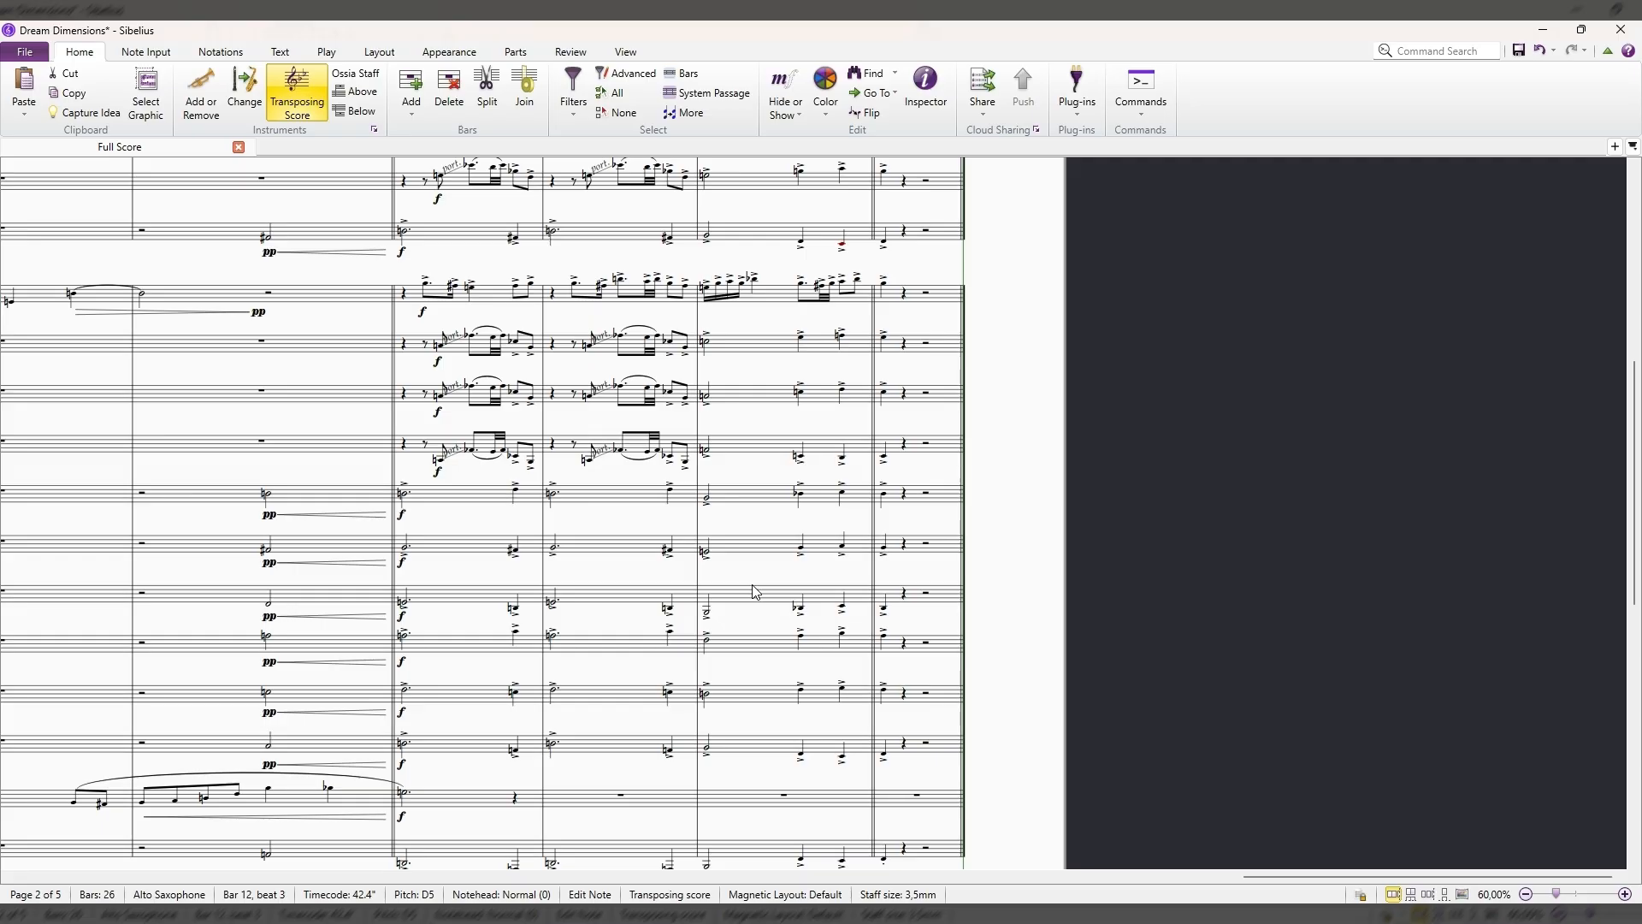
{"action": "scroll", "coordinate": [756, 587], "scroll_direction": "down", "scroll_amount": 2}
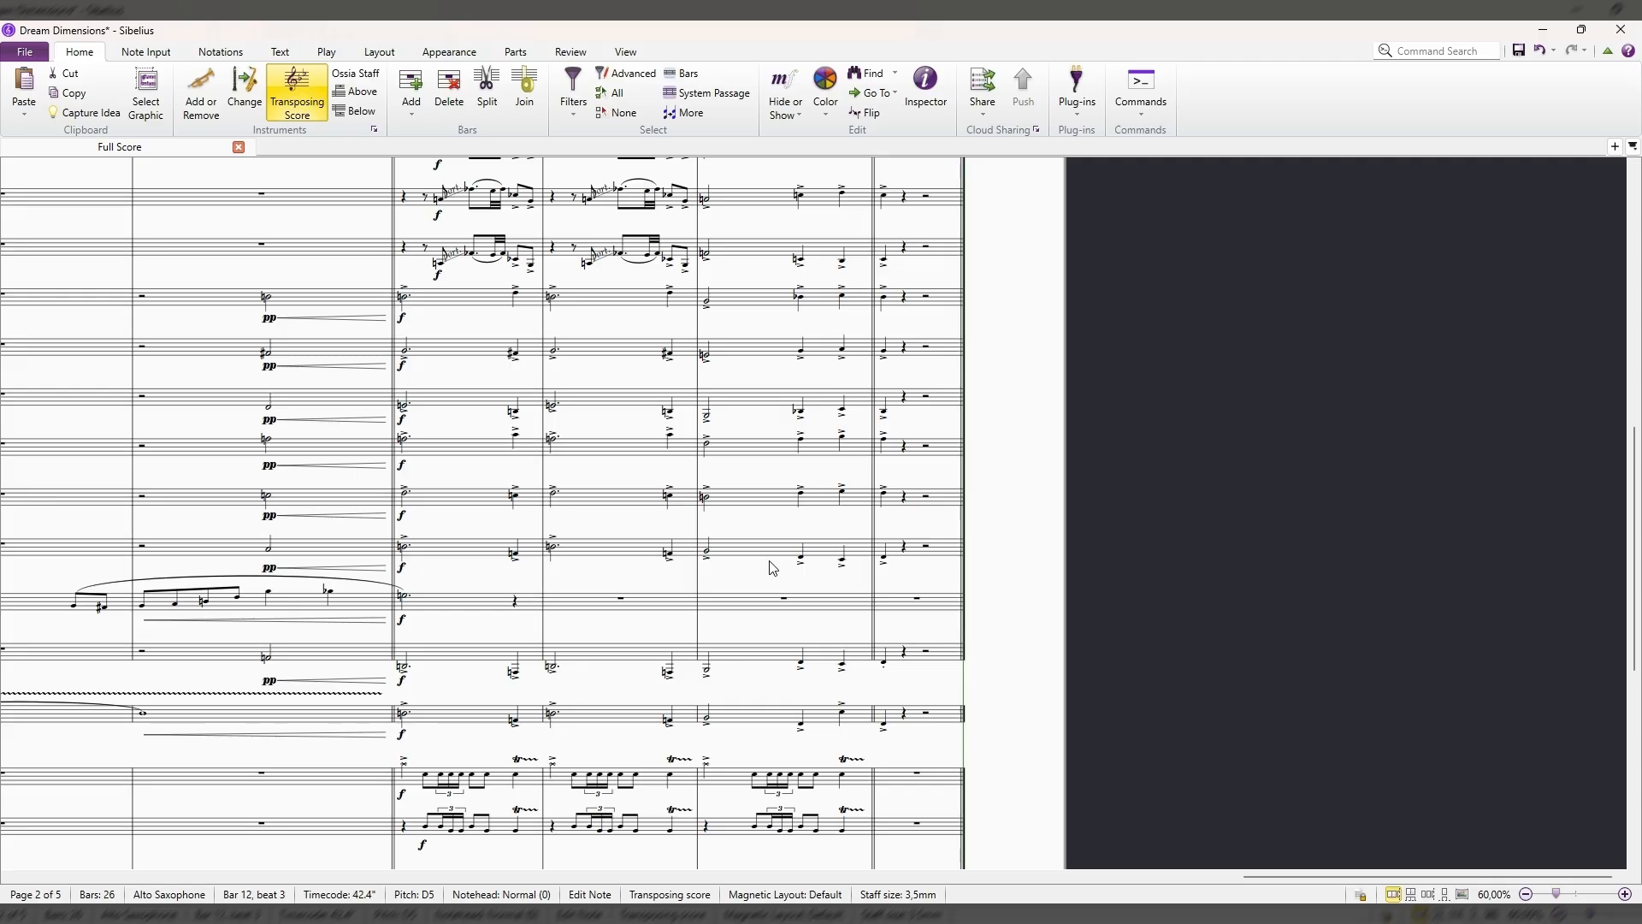
{"action": "scroll", "coordinate": [772, 568], "scroll_direction": "up", "scroll_amount": 5}
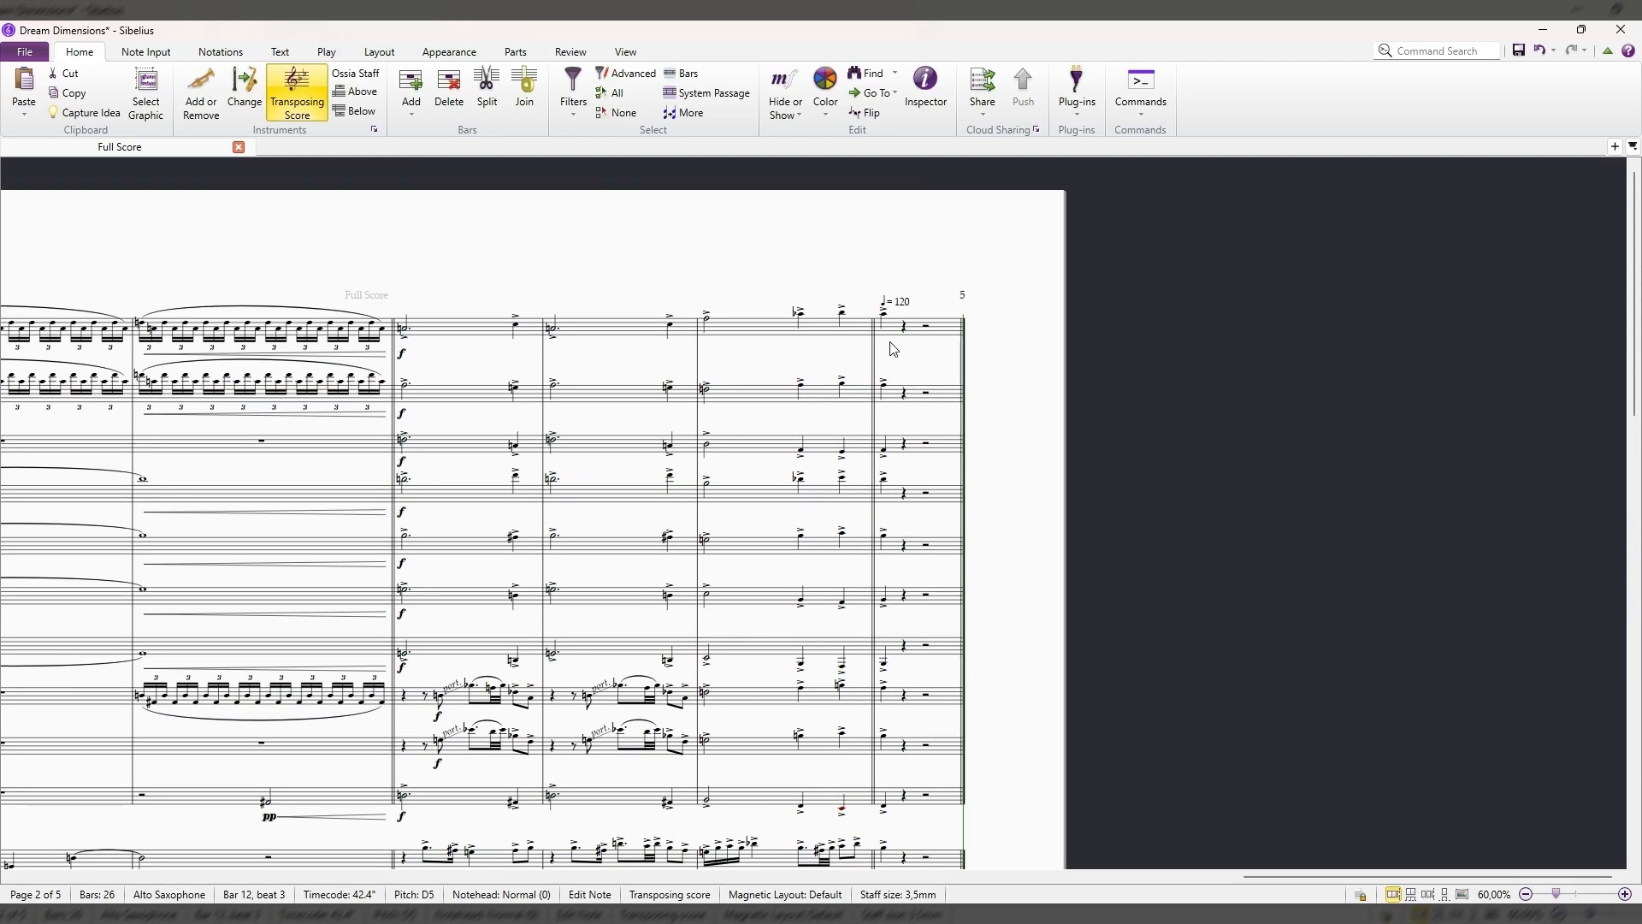
{"action": "left_click_drag", "start_coordinate": [894, 349], "coordinate": [786, 296]}
{"action": "scroll", "coordinate": [780, 445], "scroll_direction": "down", "scroll_amount": 6}
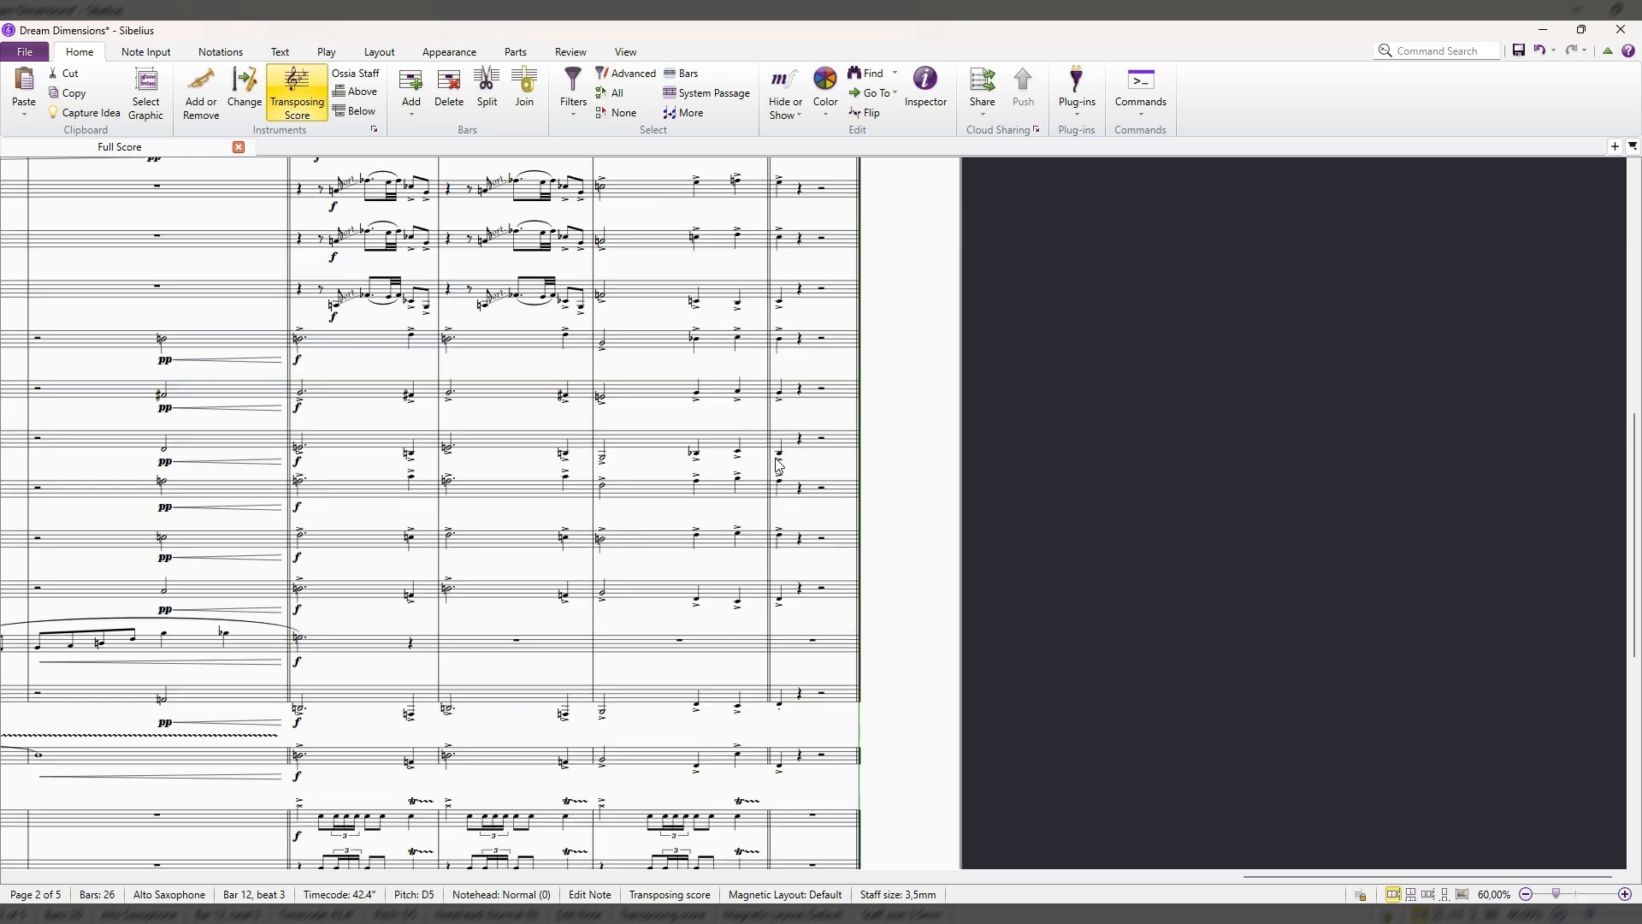
{"action": "scroll", "coordinate": [780, 470], "scroll_direction": "up", "scroll_amount": 4}
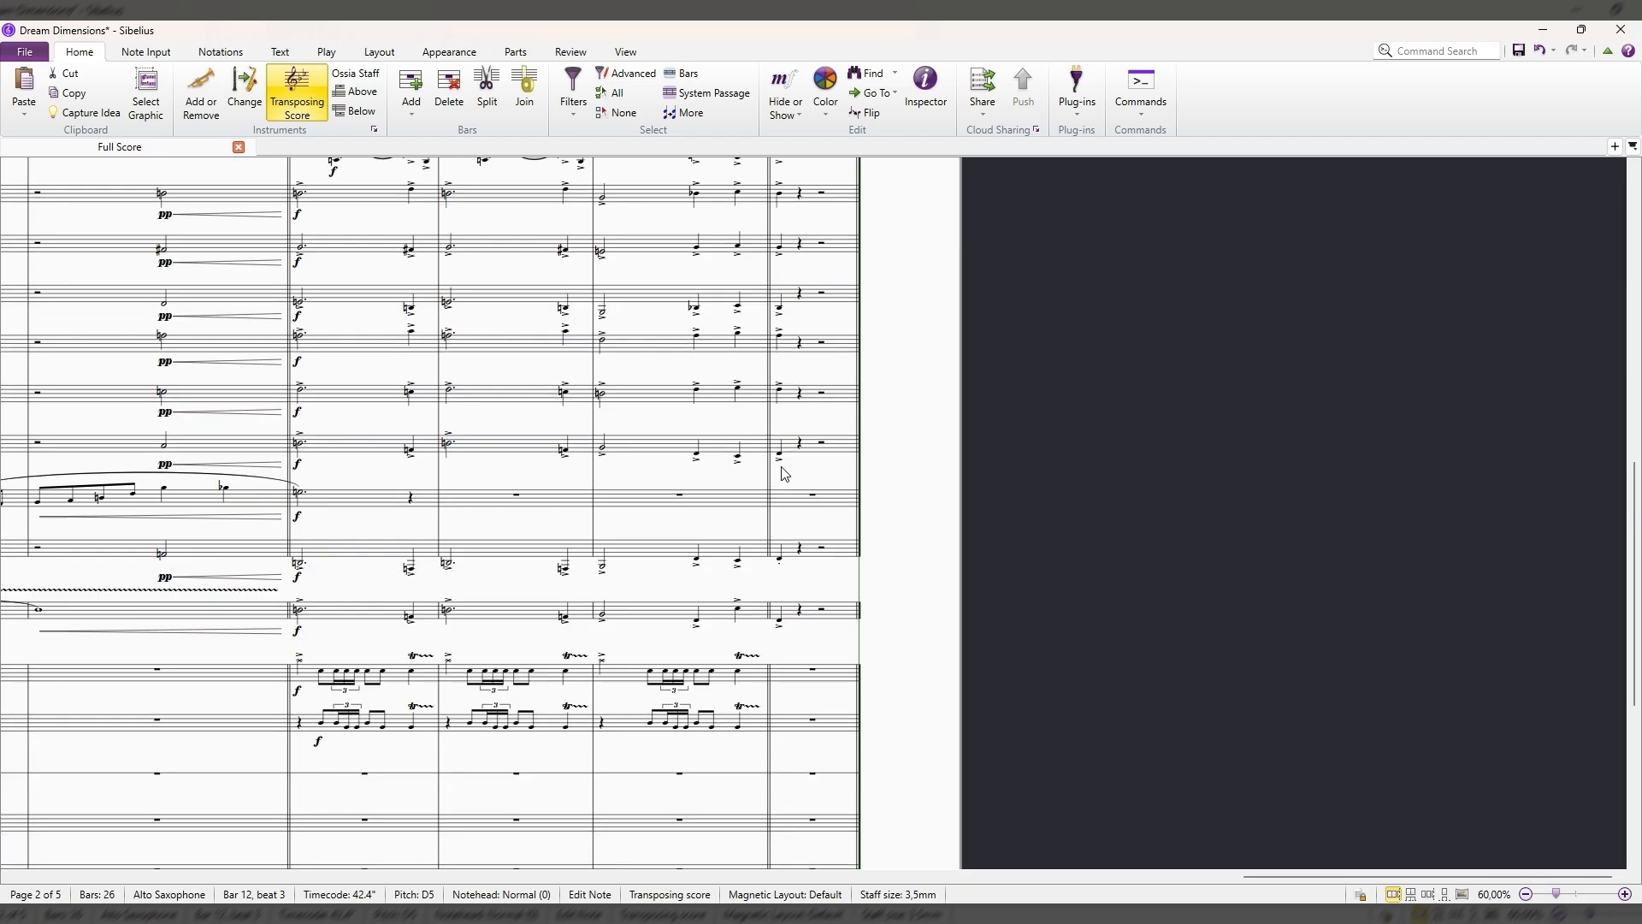
Select the Tuba note on beat 1 of bar 26 and examine the closing brass and woodwind parts on page 5.
{"action": "left_click_drag", "start_coordinate": [673, 473], "coordinate": [693, 474]}
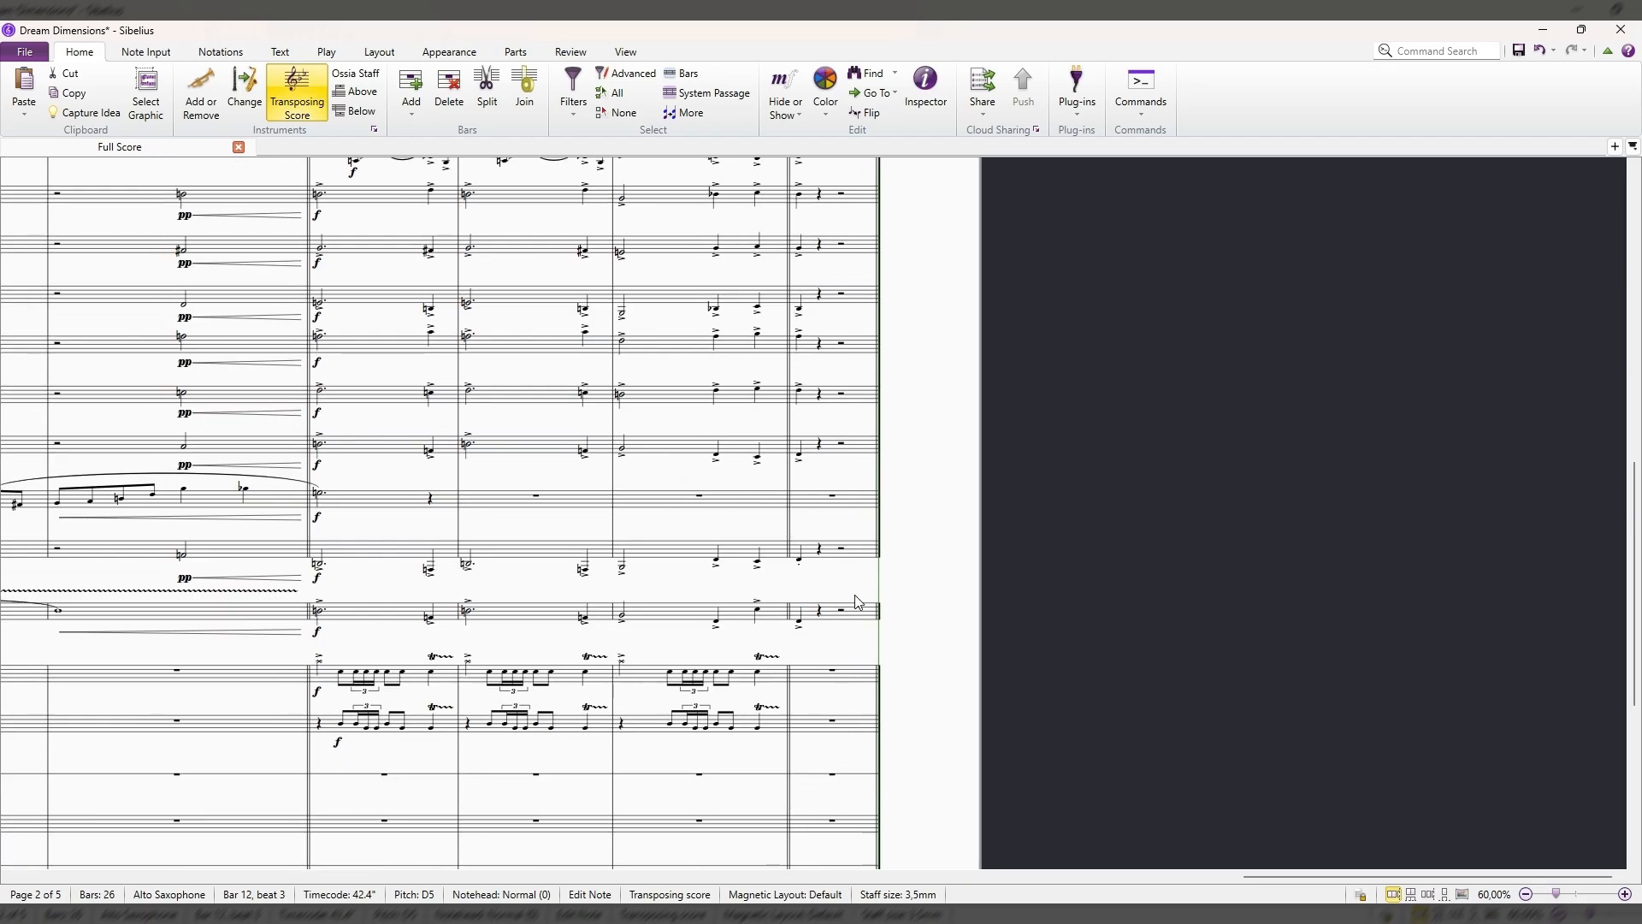
{"action": "left_click", "coordinate": [800, 562]}
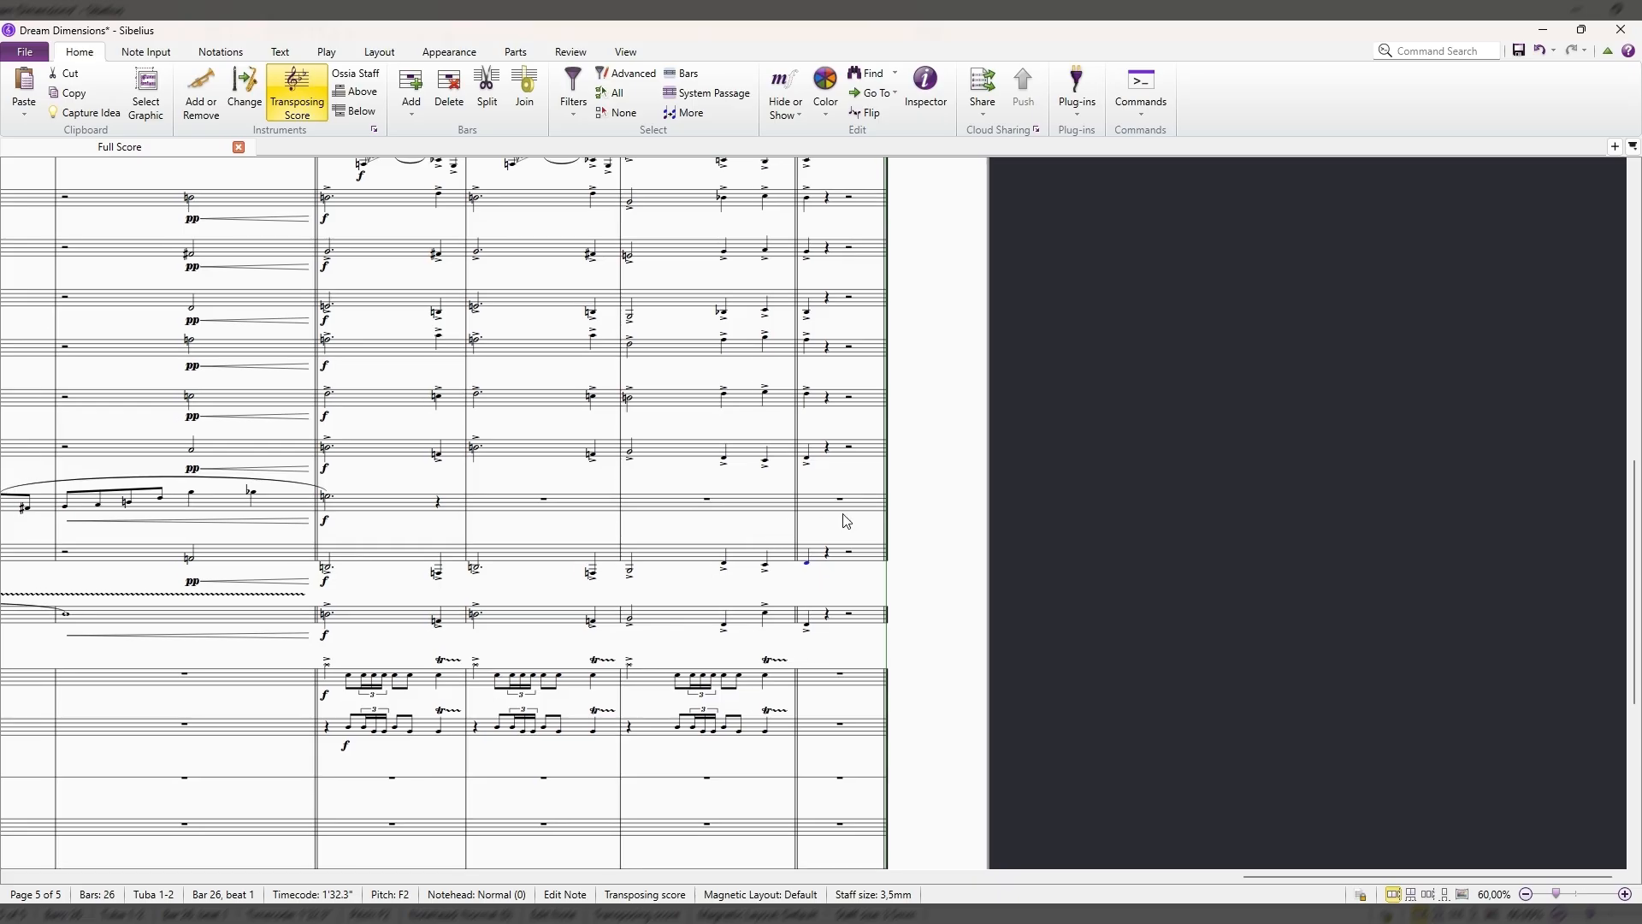
{"action": "scroll", "coordinate": [843, 514], "scroll_direction": "up", "scroll_amount": 5}
{"action": "left_click_drag", "start_coordinate": [845, 351], "coordinate": [625, 478]}
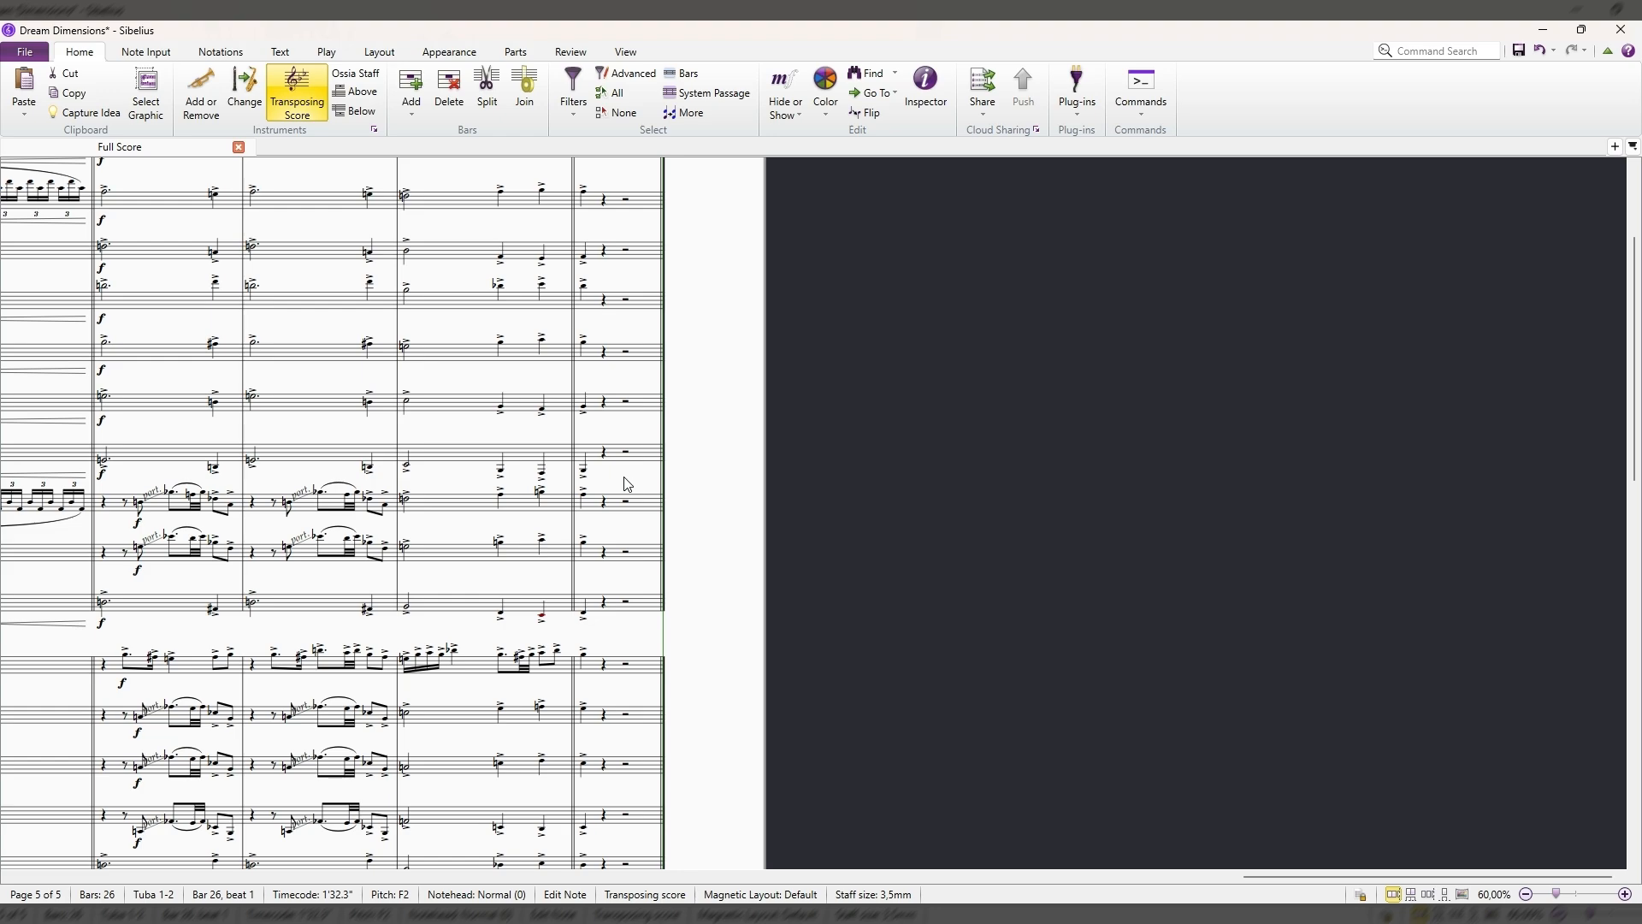
{"action": "scroll", "coordinate": [627, 484], "scroll_direction": "up", "scroll_amount": 3}
{"action": "left_click_drag", "start_coordinate": [458, 359], "coordinate": [971, 356]}
Review the full score from the opening bars on page 1 through the woodwind, brass and percussion parts on page 2.
{"action": "left_click_drag", "start_coordinate": [1401, 877], "coordinate": [171, 890]}
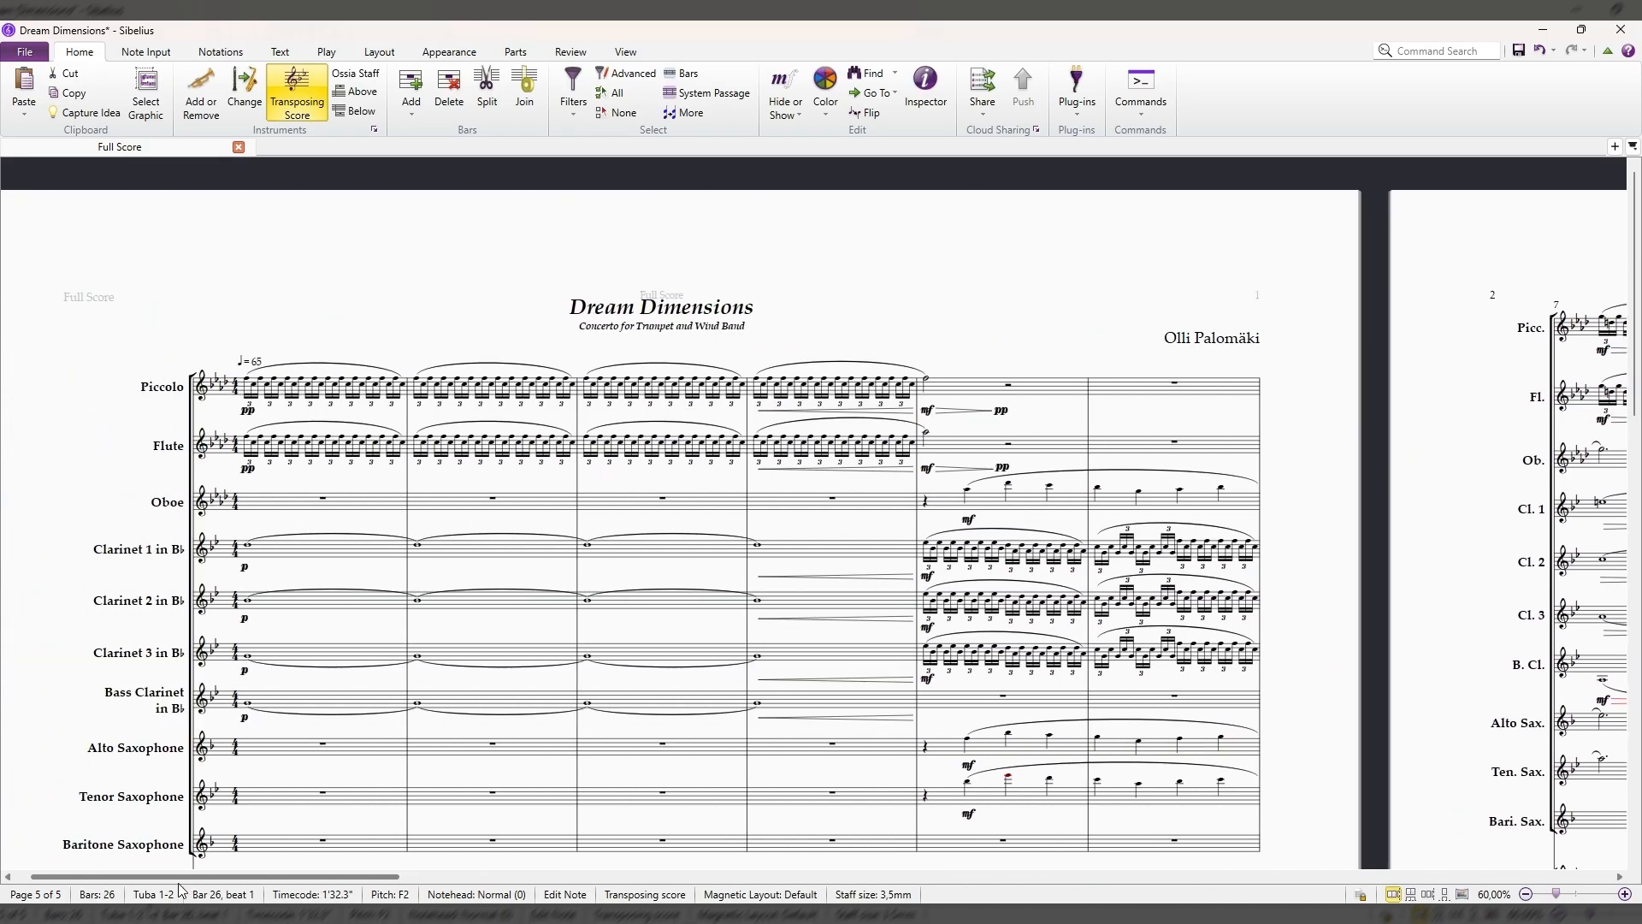
{"action": "scroll", "coordinate": [484, 693], "scroll_direction": "down", "scroll_amount": 5}
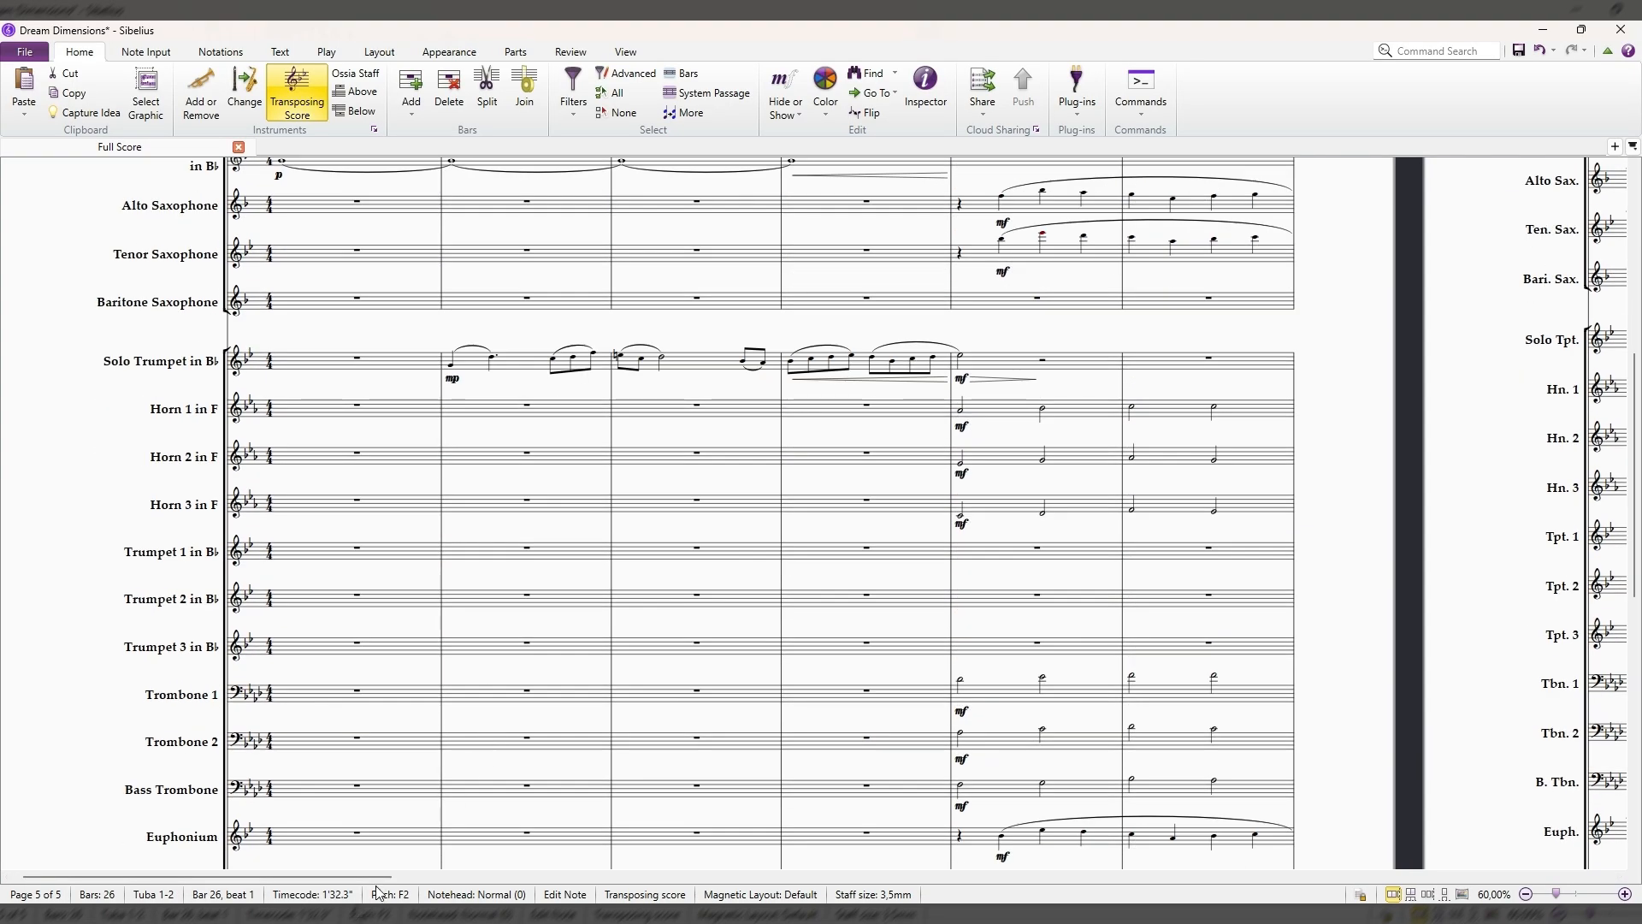
{"action": "left_click_drag", "start_coordinate": [364, 885], "coordinate": [541, 860]}
{"action": "scroll", "coordinate": [615, 474], "scroll_direction": "up", "scroll_amount": 5}
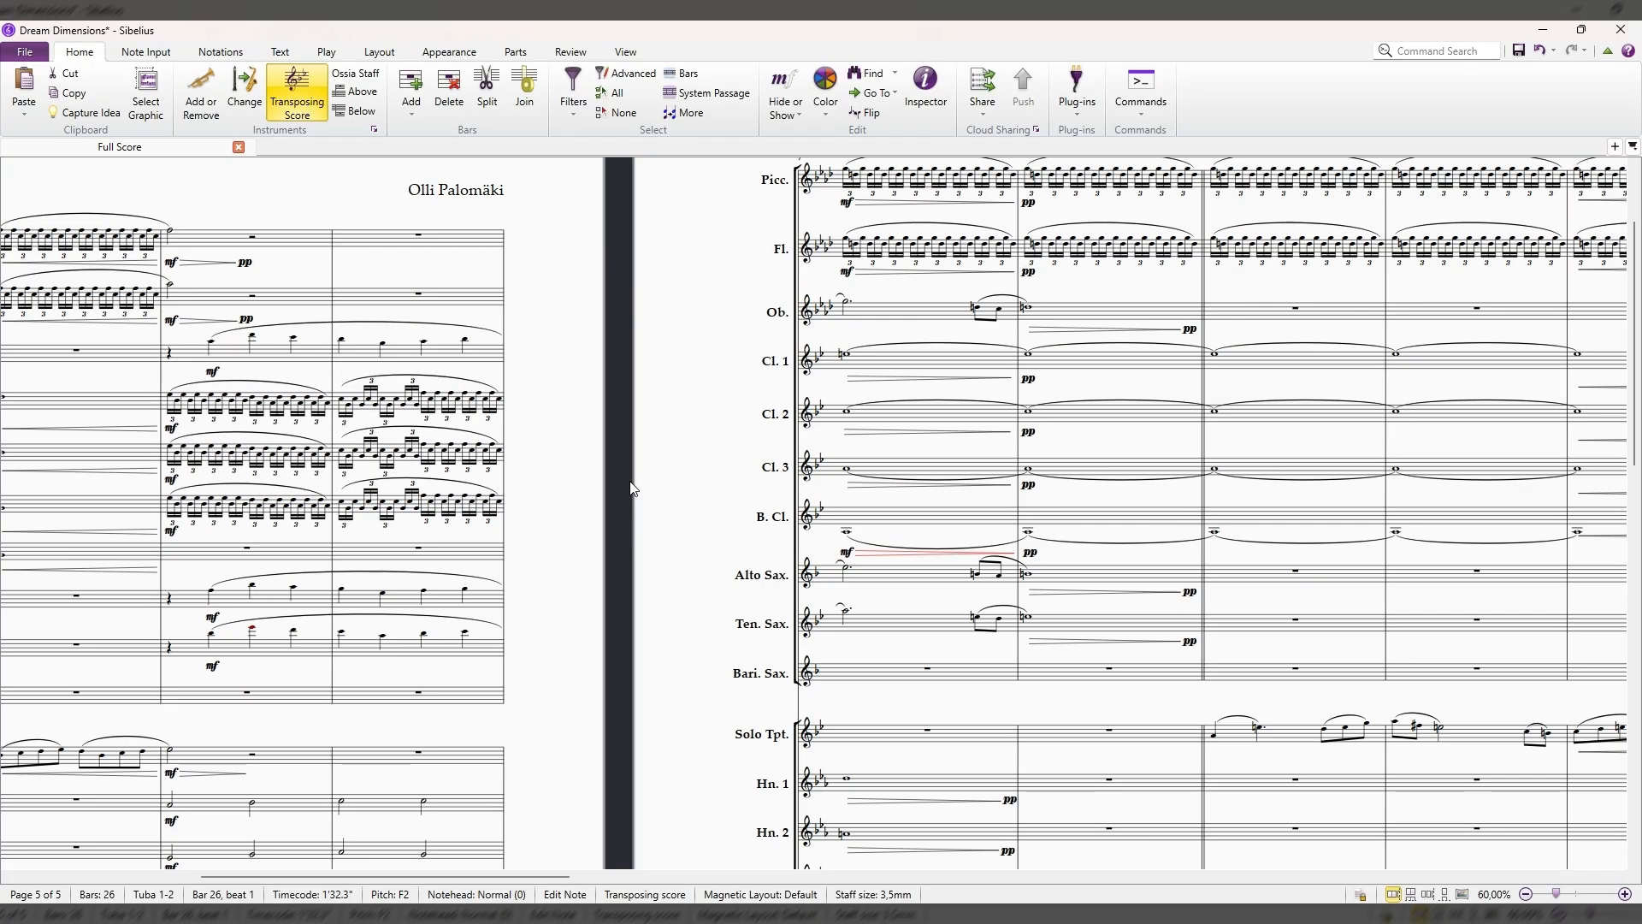
{"action": "scroll", "coordinate": [634, 488], "scroll_direction": "down", "scroll_amount": 2}
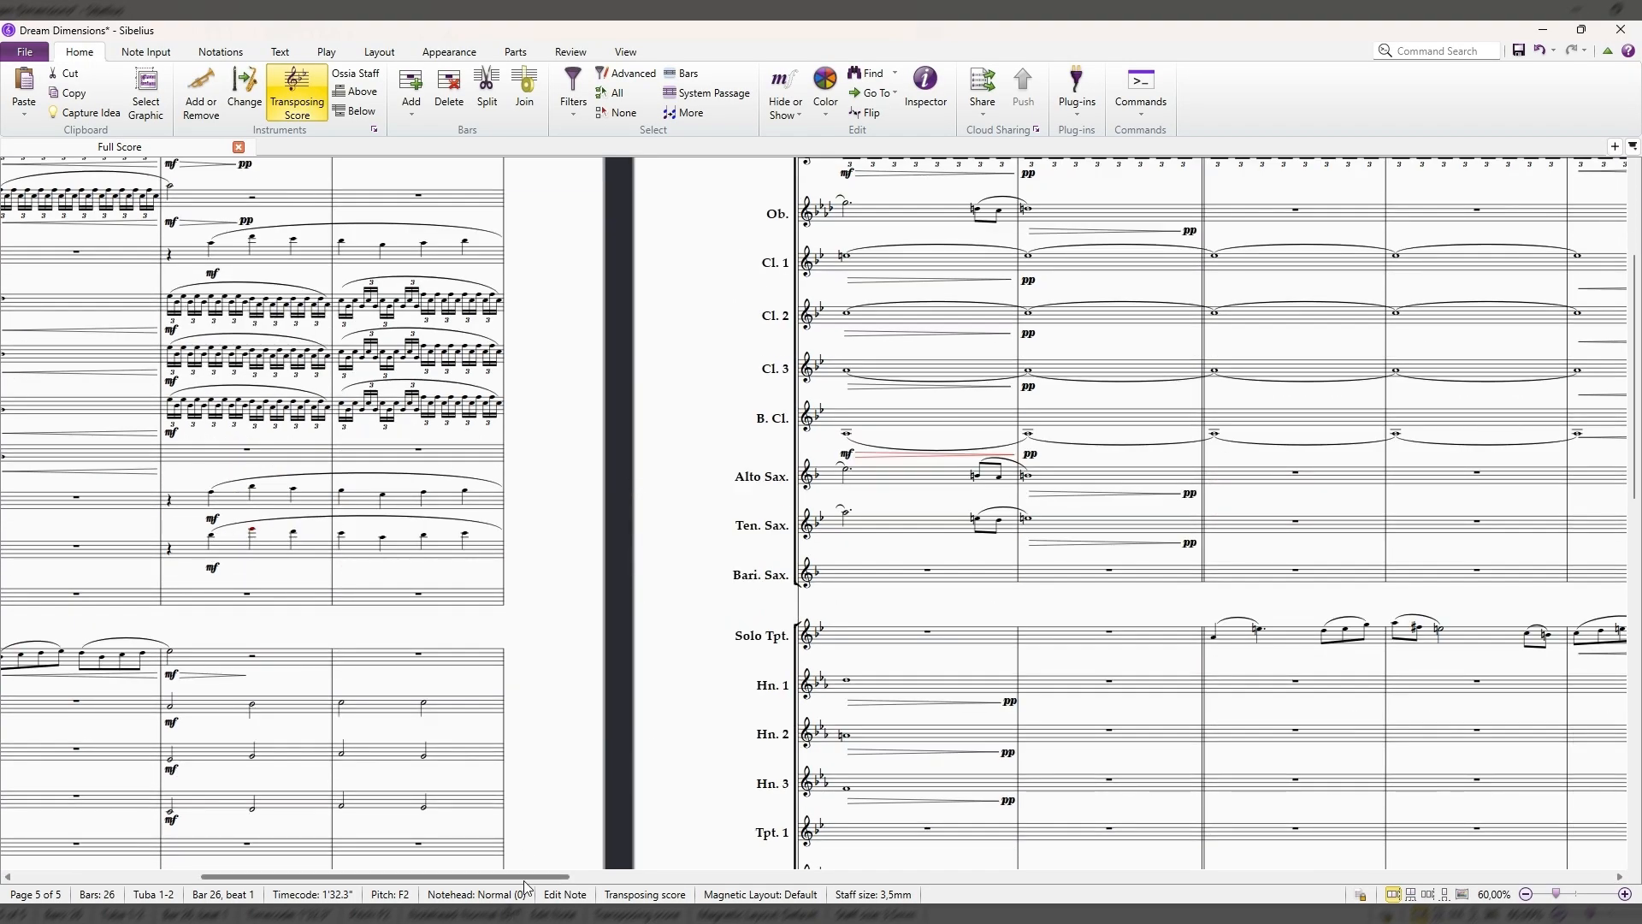
{"action": "left_click_drag", "start_coordinate": [533, 884], "coordinate": [557, 874]}
{"action": "scroll", "coordinate": [730, 584], "scroll_direction": "up", "scroll_amount": 2}
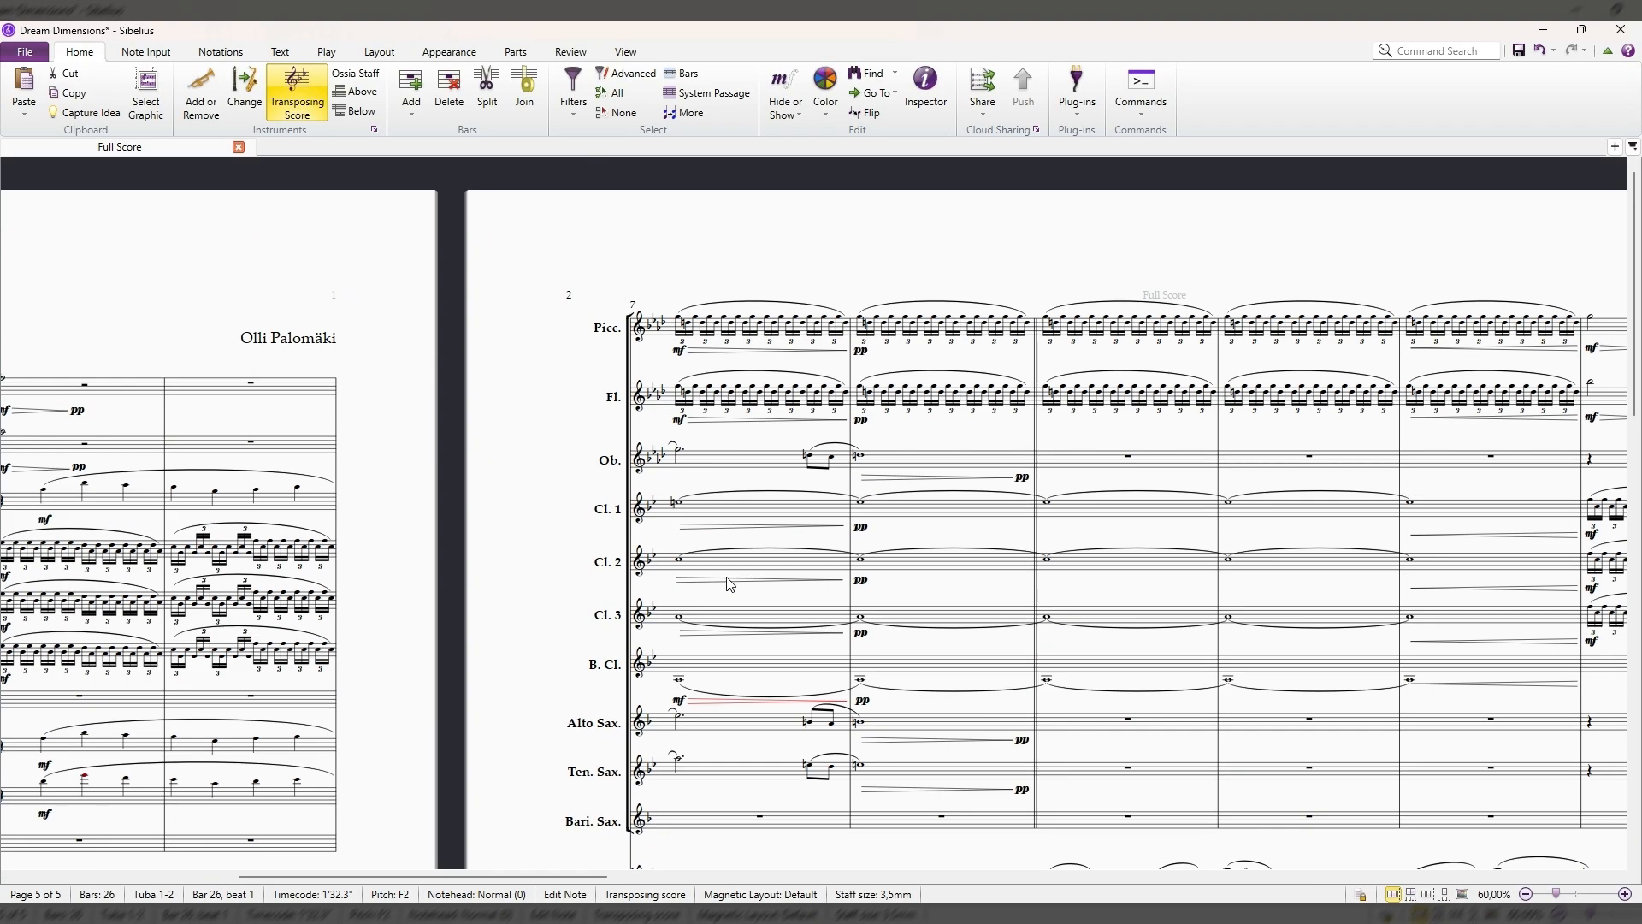
{"action": "scroll", "coordinate": [564, 792], "scroll_direction": "down", "scroll_amount": 14}
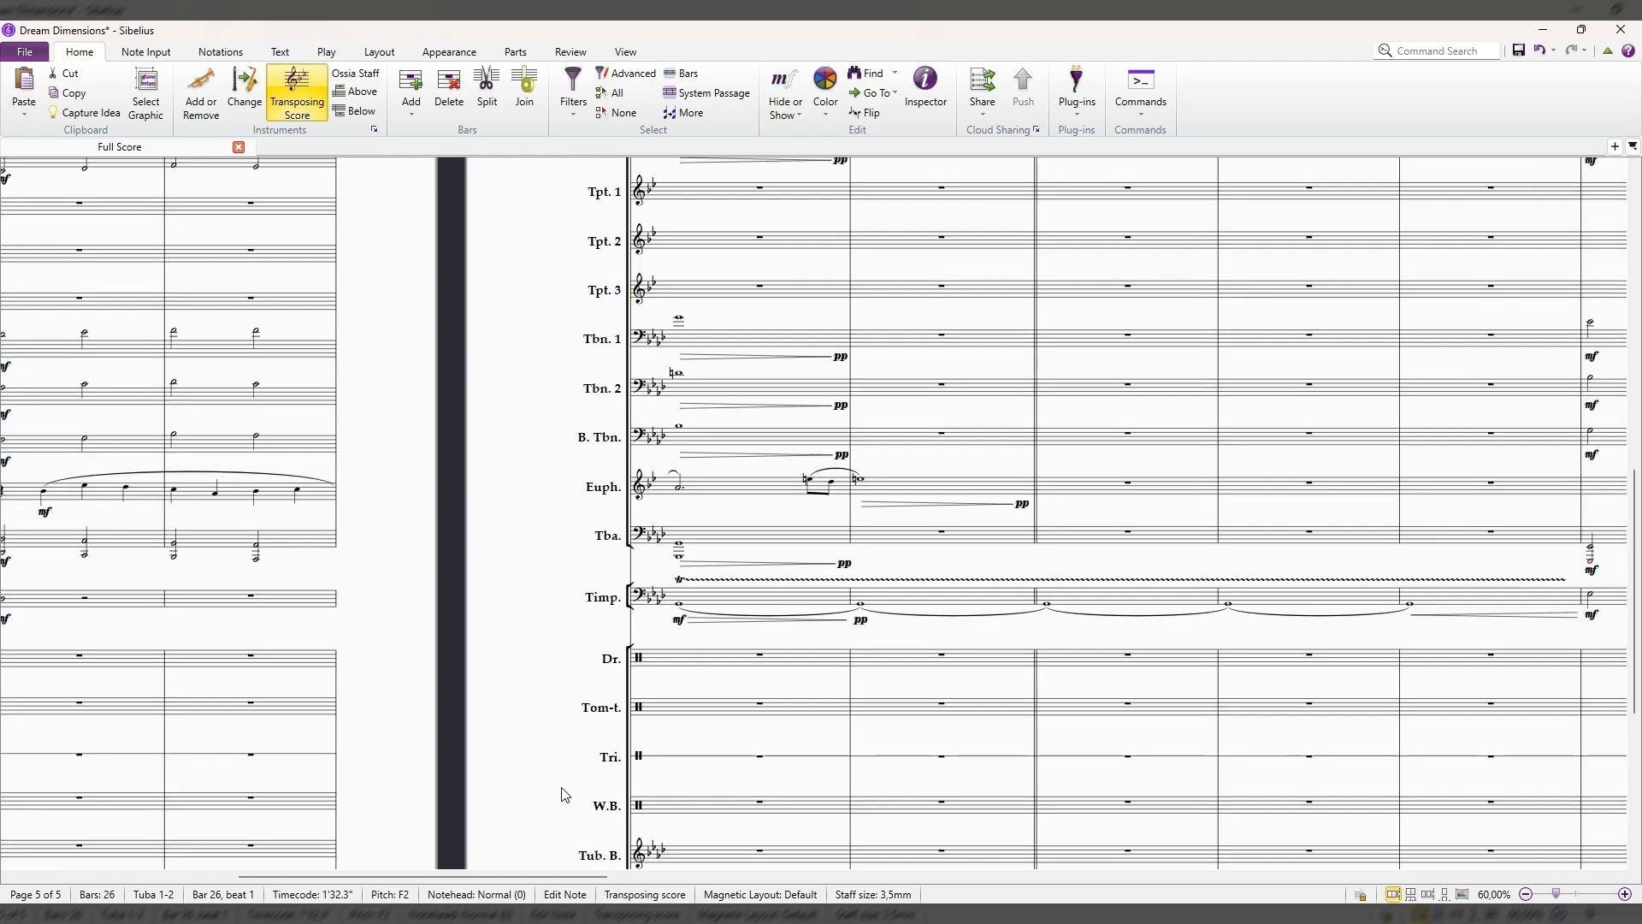
{"action": "left_click_drag", "start_coordinate": [537, 879], "coordinate": [563, 875]}
{"action": "scroll", "coordinate": [627, 650], "scroll_direction": "up", "scroll_amount": 4}
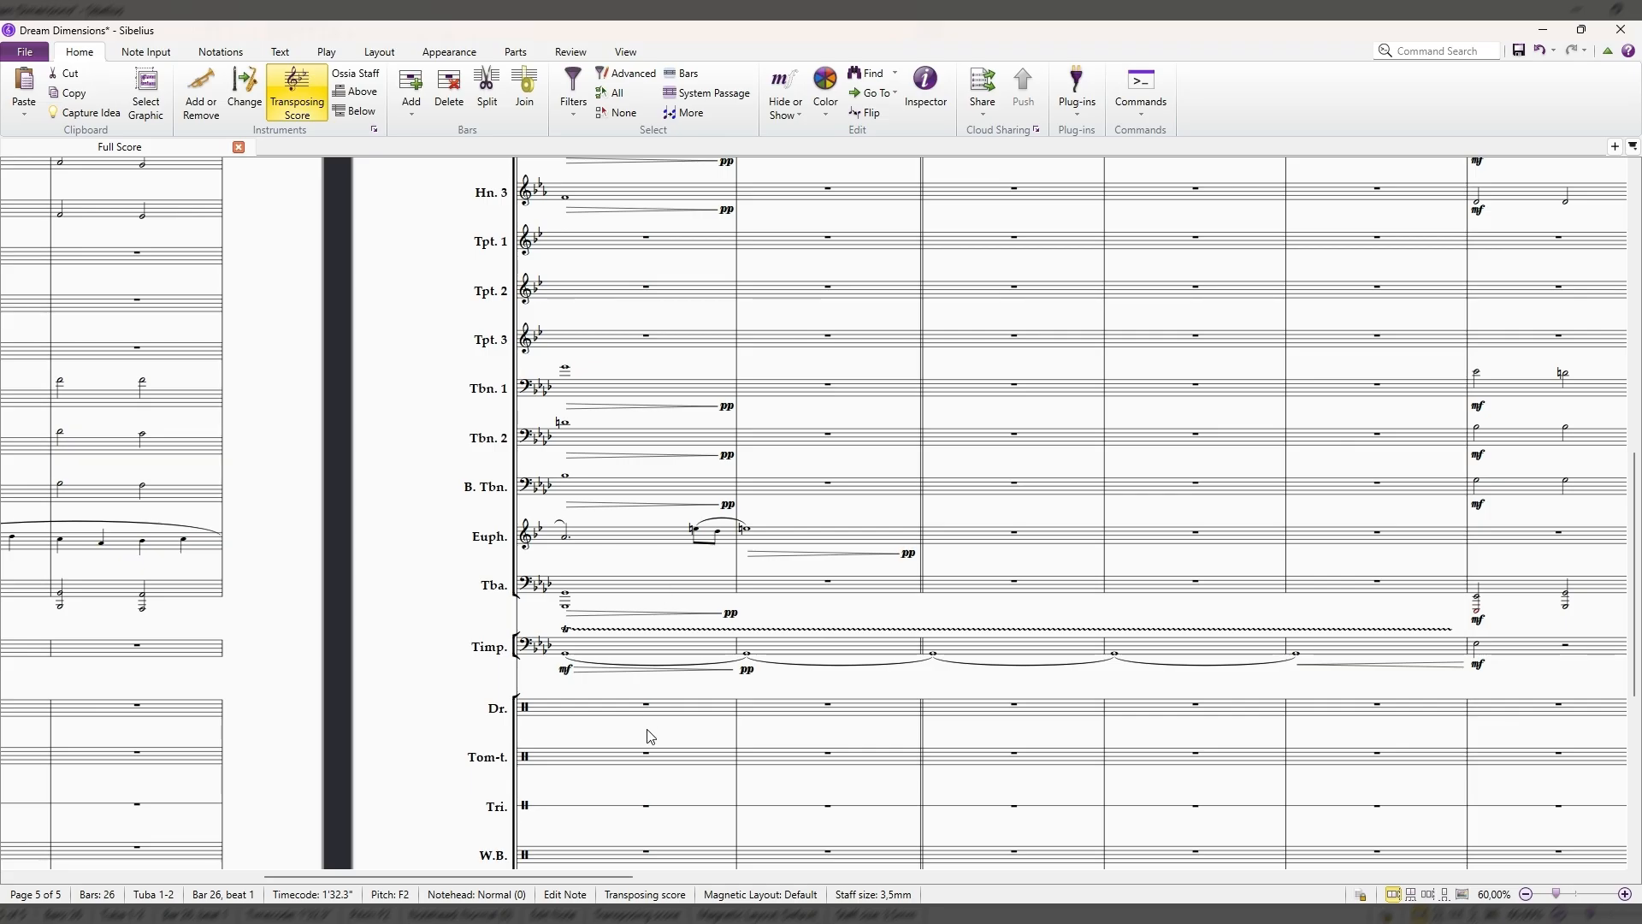
Examine the woodwind, Solo Trumpet and Horn parts in bars 21–26 on page 5, and clear the note selection.
{"action": "left_click_drag", "start_coordinate": [571, 876], "coordinate": [1606, 887]}
{"action": "scroll", "coordinate": [1350, 513], "scroll_direction": "up", "scroll_amount": 6}
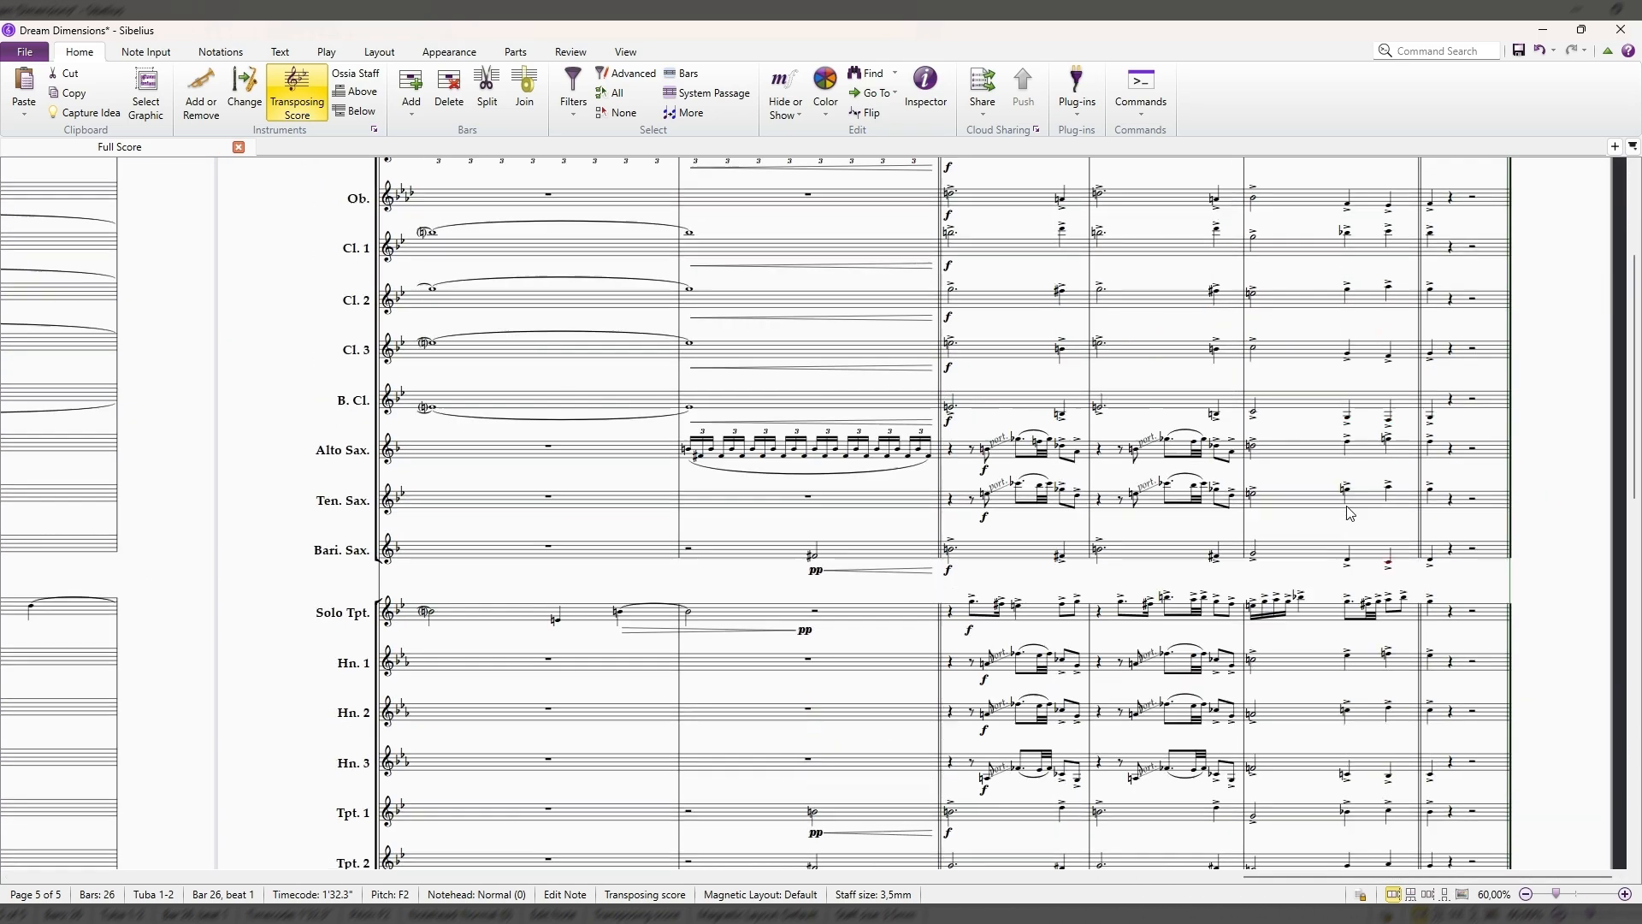
{"action": "scroll", "coordinate": [1350, 514], "scroll_direction": "up", "scroll_amount": 5}
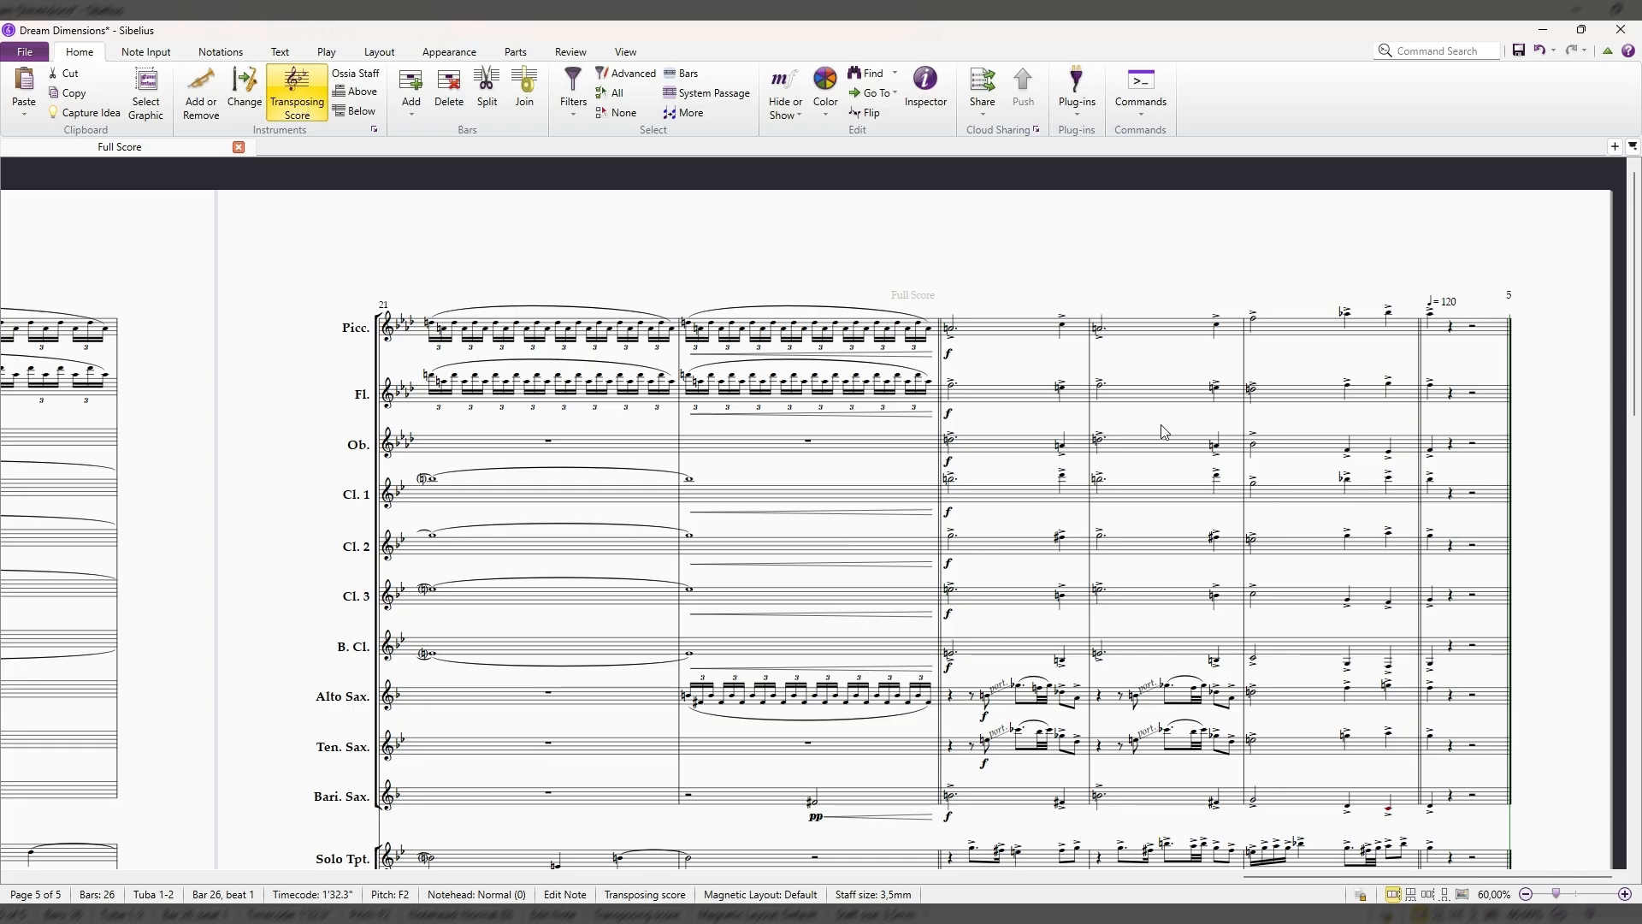
{"action": "left_click_drag", "start_coordinate": [1162, 427], "coordinate": [1209, 398]}
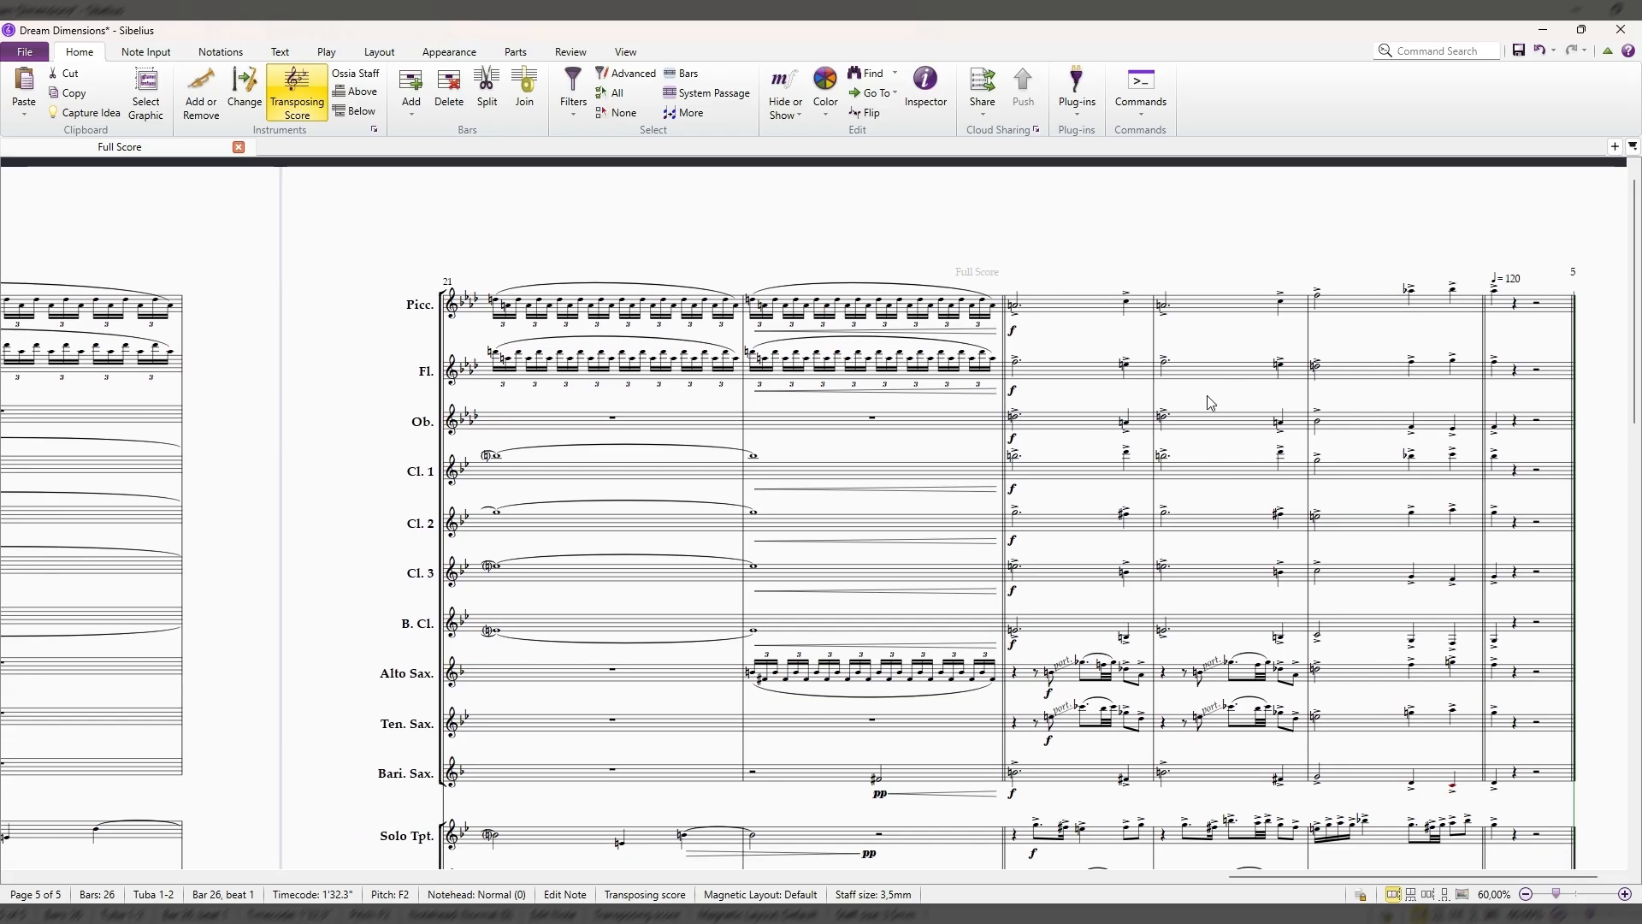
{"action": "scroll", "coordinate": [1018, 476], "scroll_direction": "down", "scroll_amount": 3}
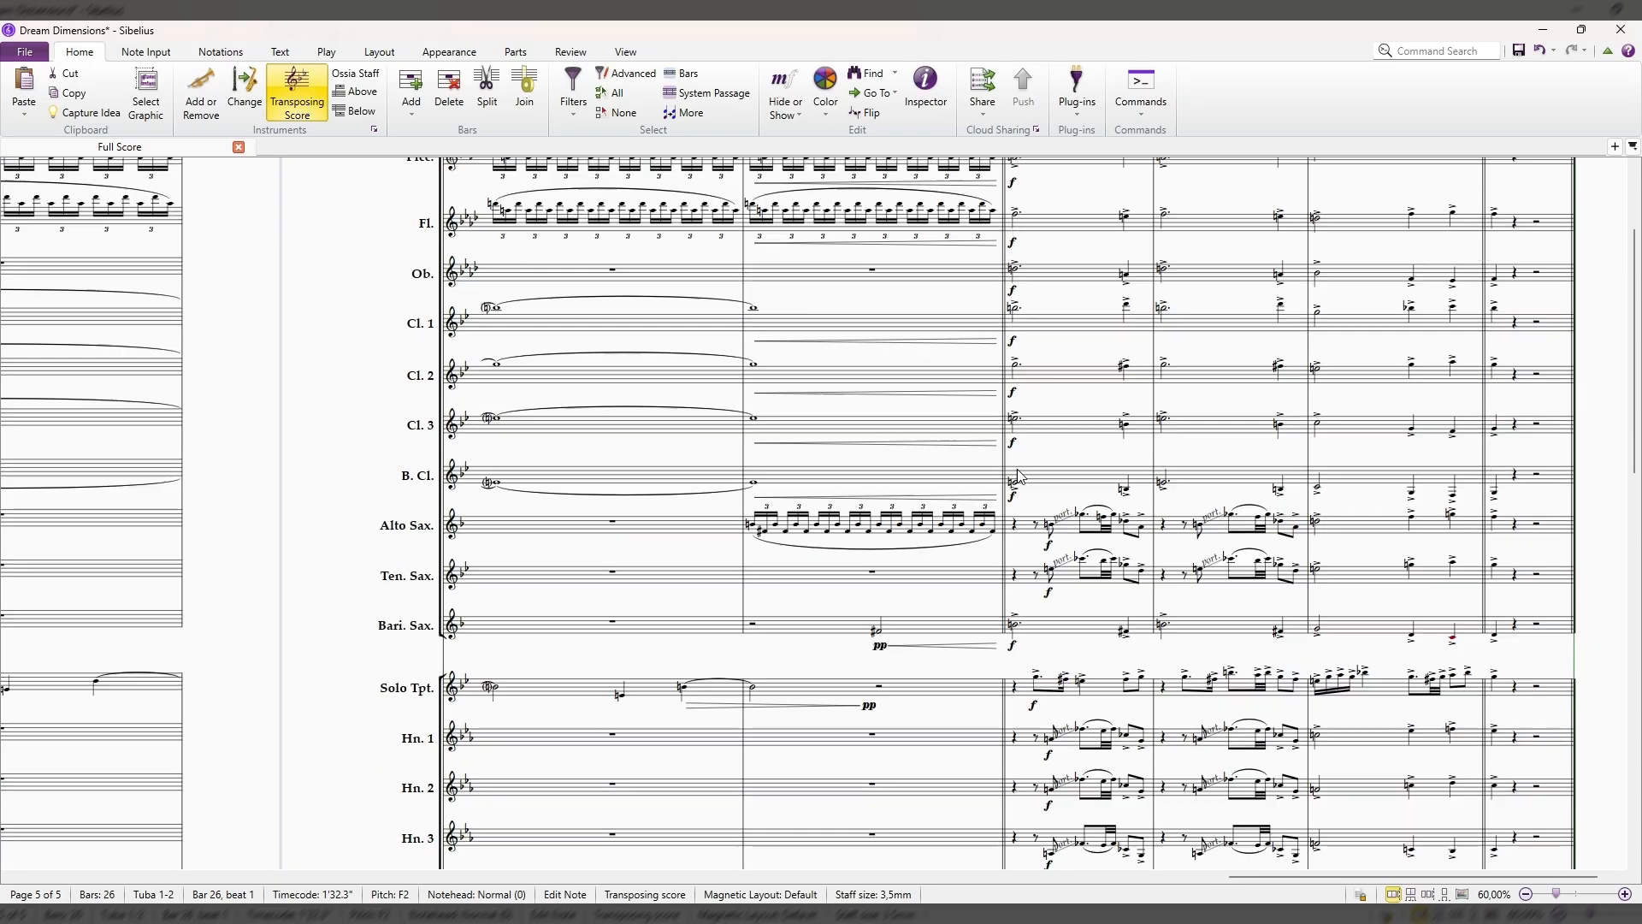
{"action": "scroll", "coordinate": [1044, 473], "scroll_direction": "up", "scroll_amount": 4}
{"action": "key", "text": "Escape"}
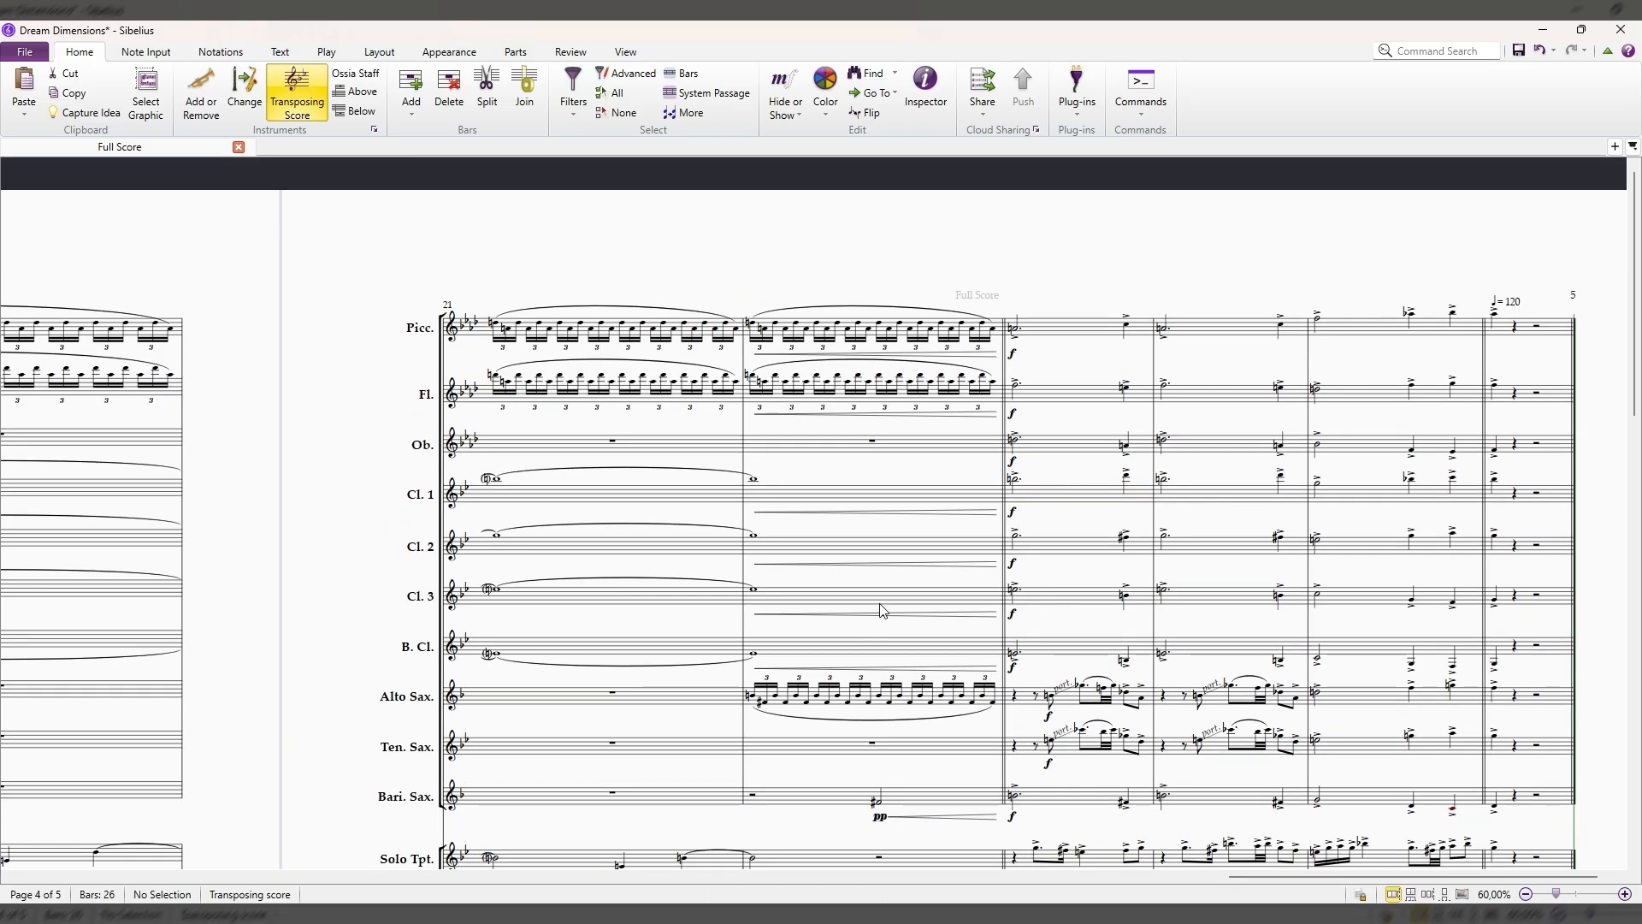